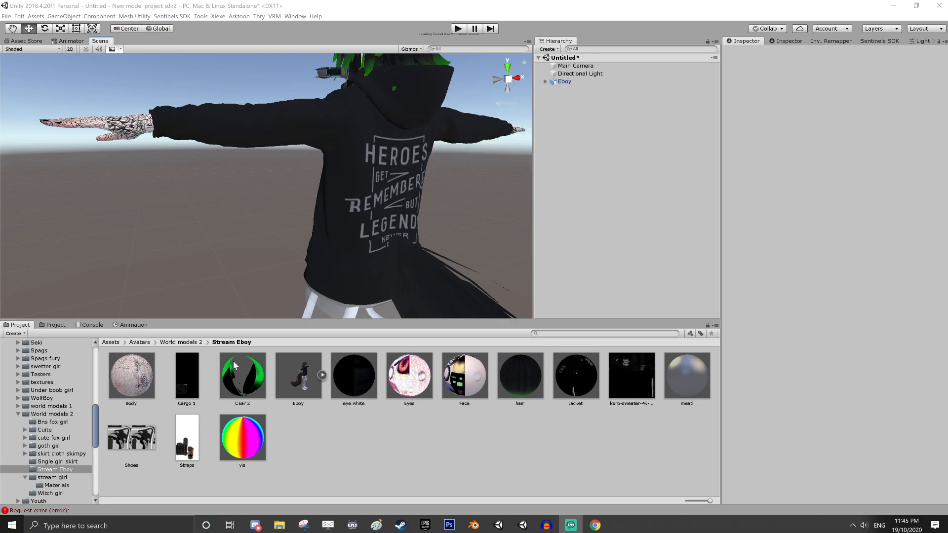
Duplicate the Jacket material in the Stream Eboy folder and rename the copy strap
{"action": "left_click_drag", "start_coordinate": [386, 222], "coordinate": [410, 220], "text": "alt"}
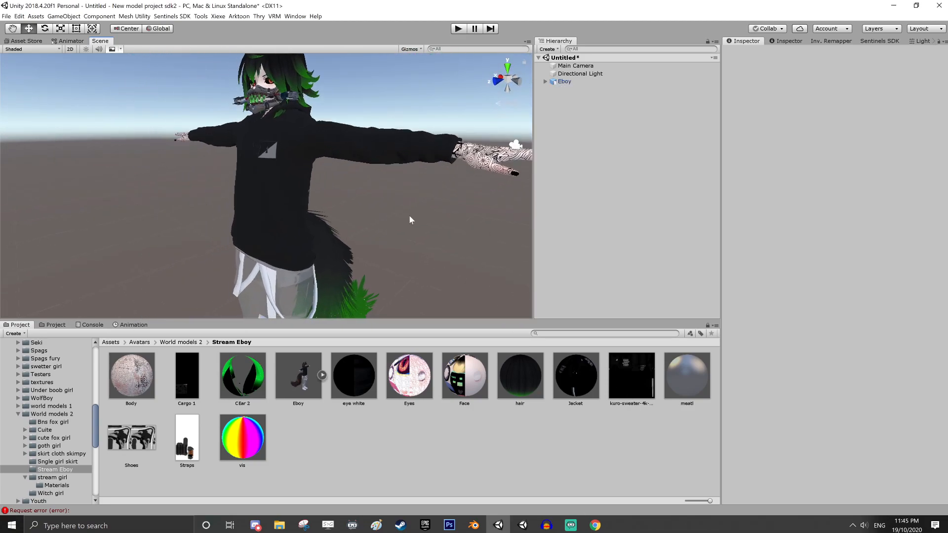
{"action": "middle_click_drag", "start_coordinate": [329, 283], "coordinate": [397, 215]}
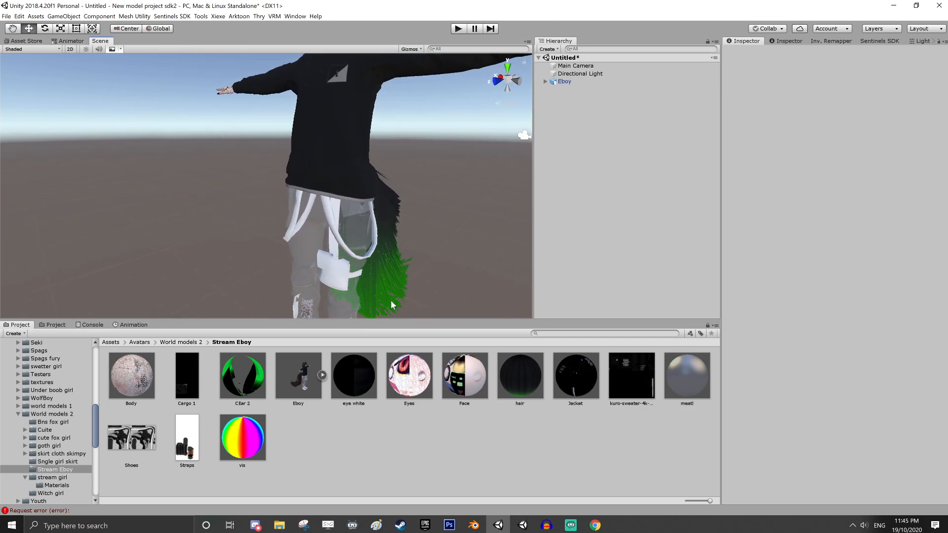
{"action": "left_click", "coordinate": [575, 385]}
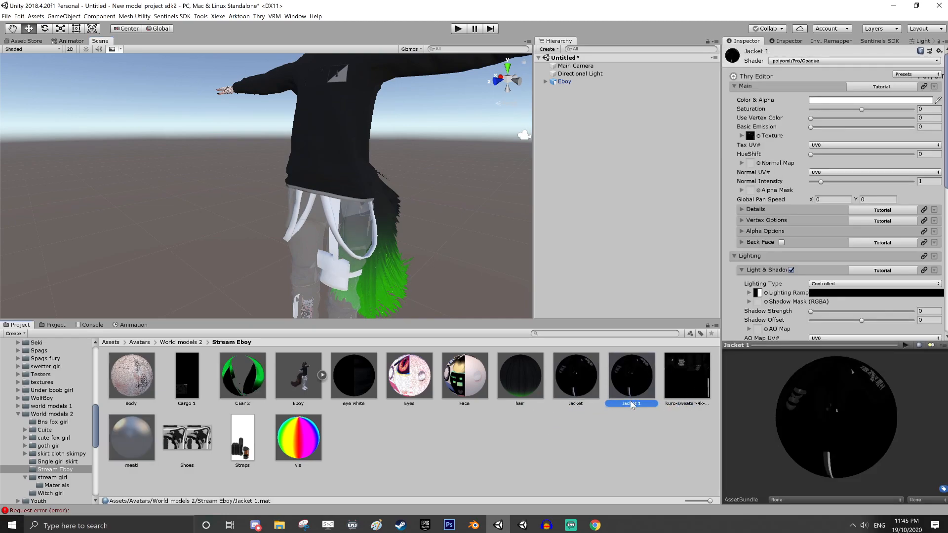
{"action": "key", "text": "F2"}
{"action": "key", "text": "Return"}
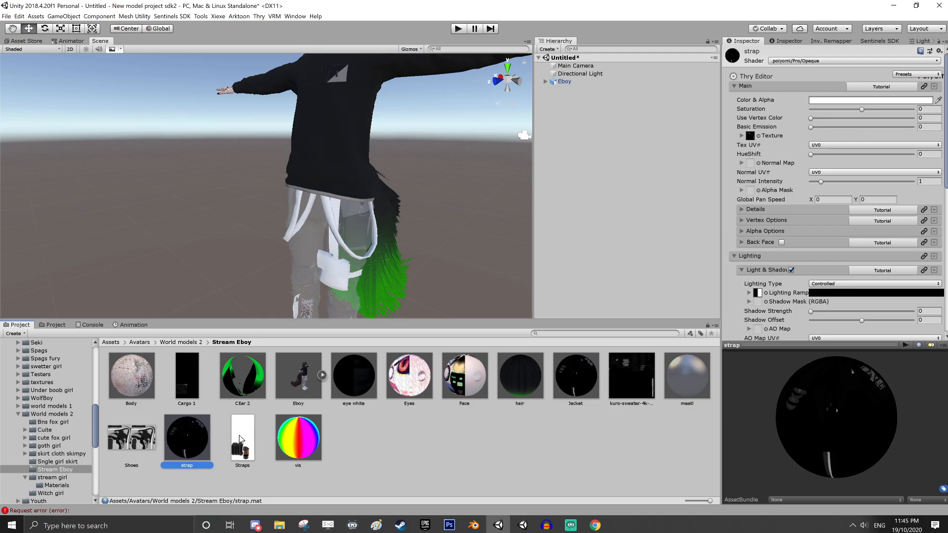
Assign the Straps image as the strap material's main texture and apply the material to the avatar's straps
{"action": "left_click_drag", "start_coordinate": [241, 441], "coordinate": [757, 138]}
{"action": "middle_click_drag", "start_coordinate": [378, 296], "coordinate": [368, 211]}
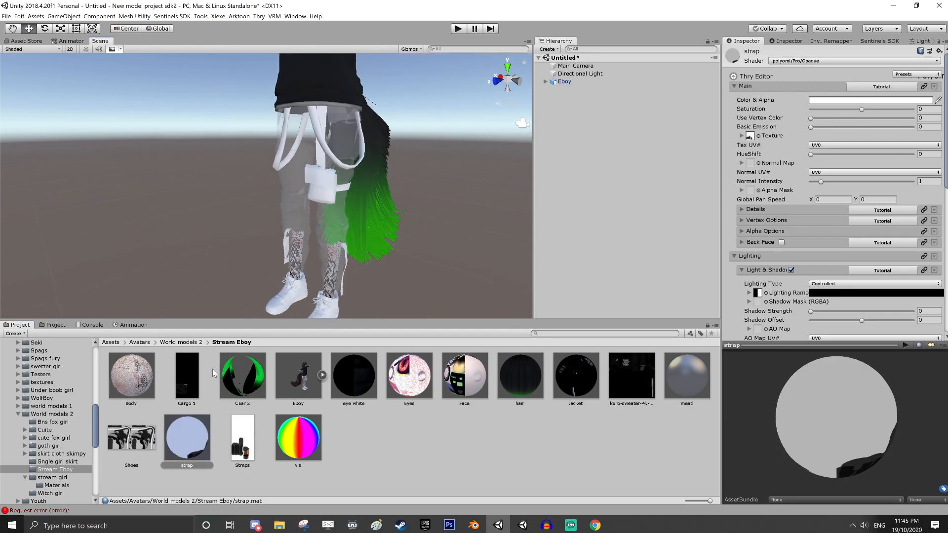
{"action": "left_click", "coordinate": [189, 431]}
{"action": "left_click_drag", "start_coordinate": [189, 434], "coordinate": [328, 183]}
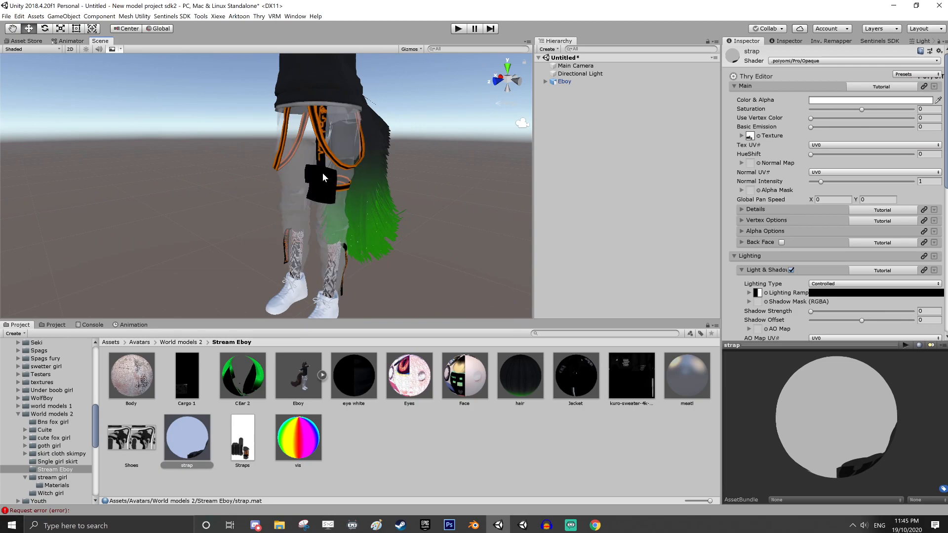
Duplicate the strap material and assign the Shoes image as the copy's main texture
{"action": "scroll", "coordinate": [324, 178], "scroll_direction": "up", "scroll_amount": 4}
{"action": "scroll", "coordinate": [324, 178], "scroll_direction": "up", "scroll_amount": 3}
{"action": "middle_click_drag", "start_coordinate": [324, 178], "coordinate": [321, 34]}
{"action": "scroll", "coordinate": [318, 141], "scroll_direction": "down", "scroll_amount": 3}
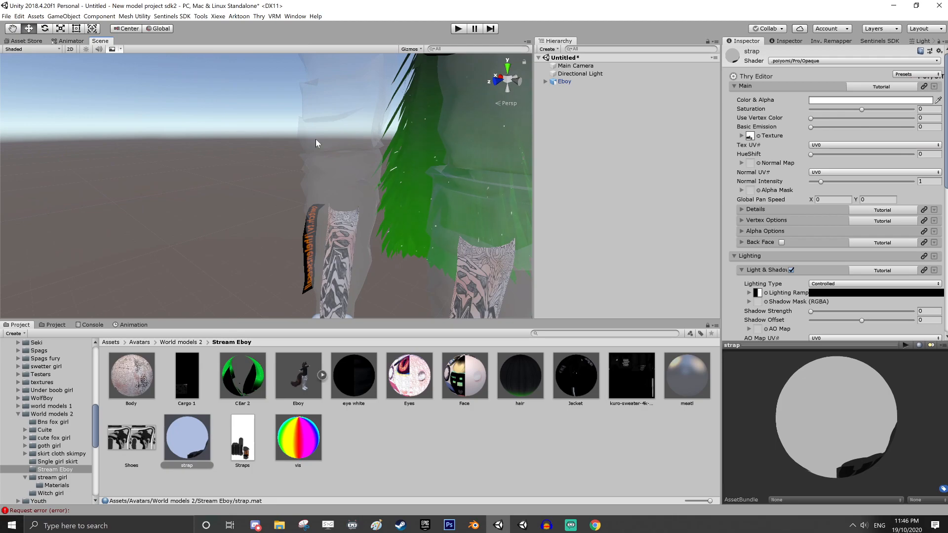
{"action": "middle_click_drag", "start_coordinate": [337, 200], "coordinate": [320, 101]}
{"action": "middle_click_drag", "start_coordinate": [511, 228], "coordinate": [449, 301]}
{"action": "middle_click_drag", "start_coordinate": [413, 146], "coordinate": [405, 253]}
{"action": "left_click", "coordinate": [208, 438]}
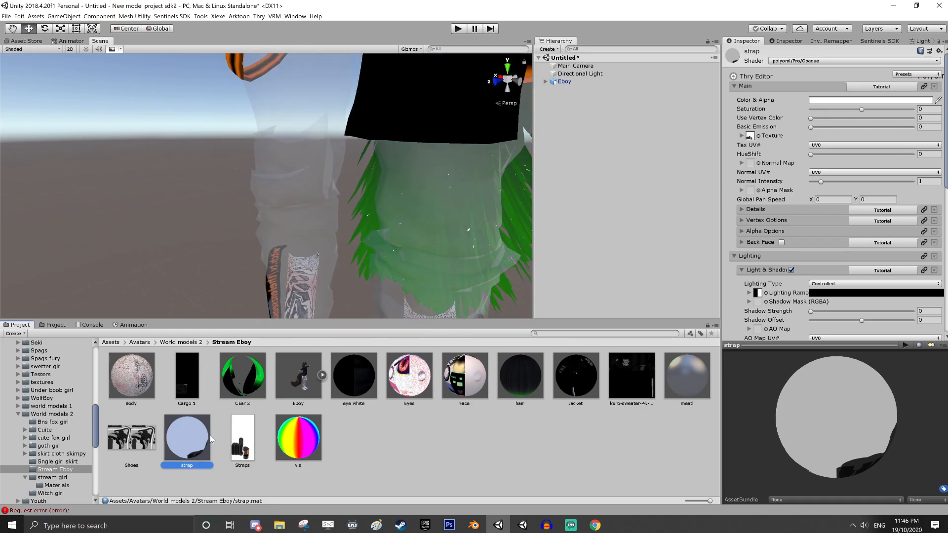
{"action": "key", "text": "ctrl+d"}
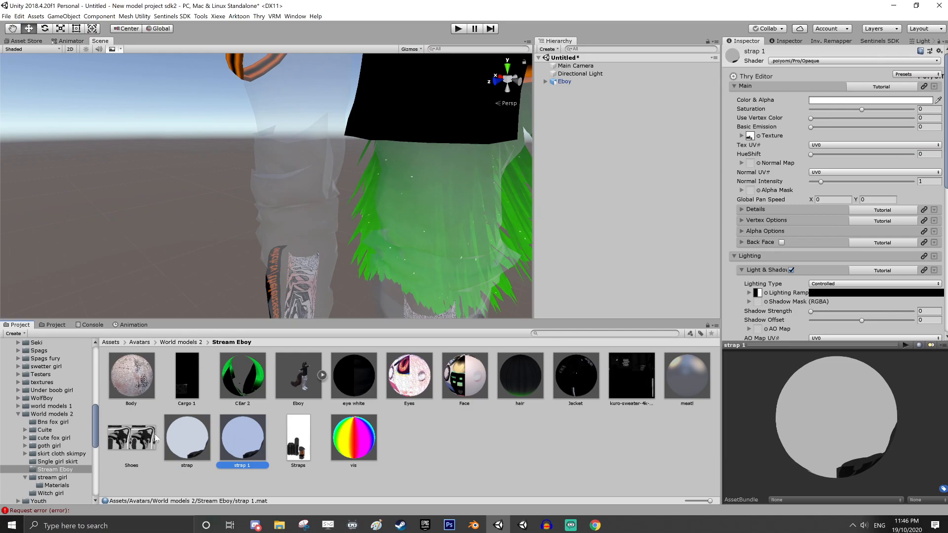
{"action": "left_click_drag", "start_coordinate": [135, 442], "coordinate": [751, 138]}
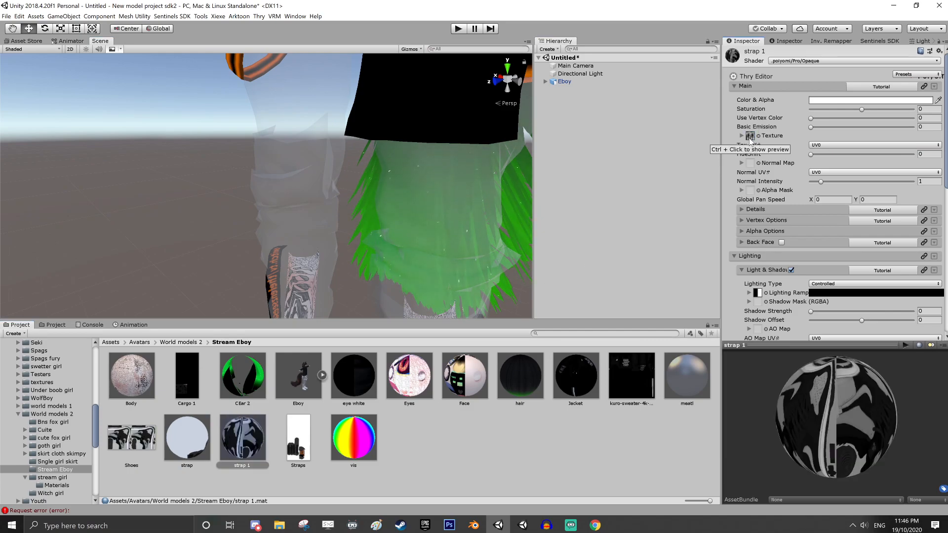
Rename the copied material shoes and apply it to the avatar's shoes
{"action": "left_click", "coordinate": [247, 467]}
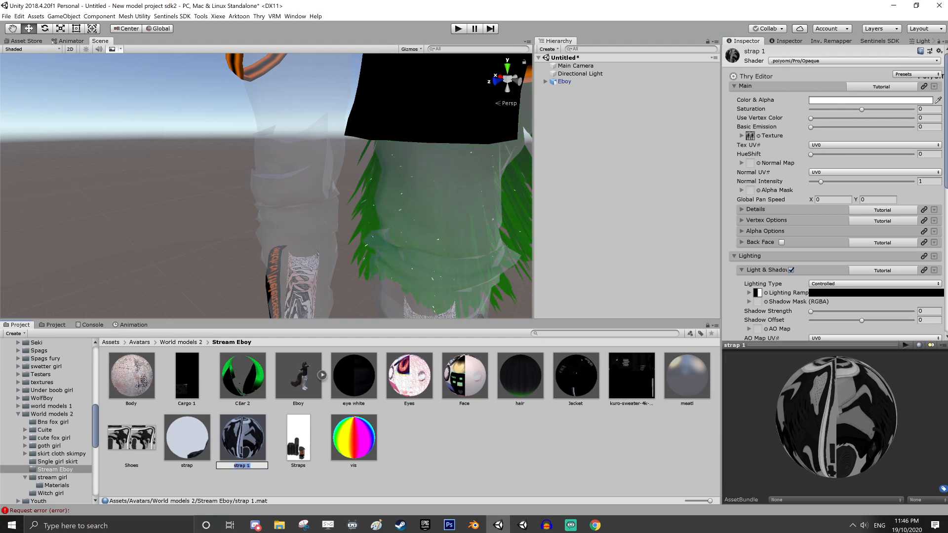
{"action": "type", "text": "shoes"}
{"action": "key", "text": "Return"}
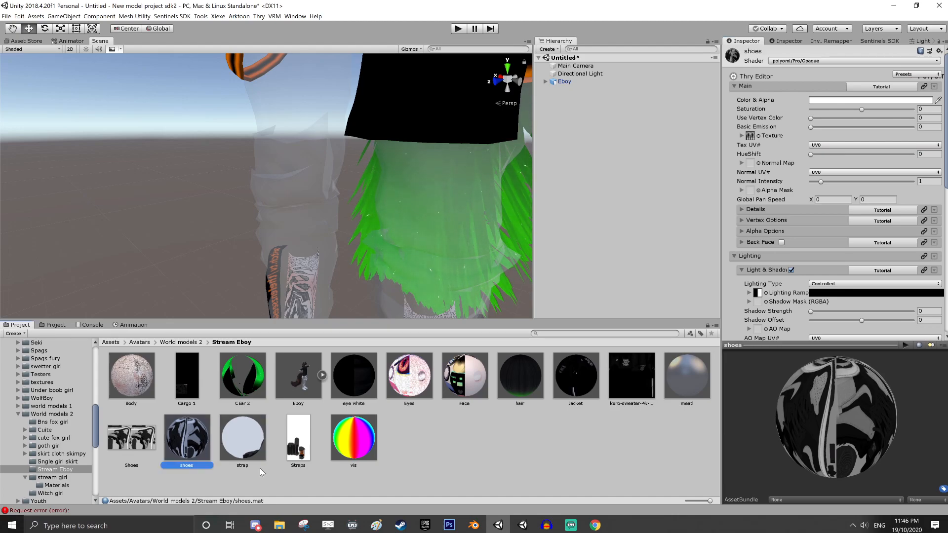
{"action": "middle_click_drag", "start_coordinate": [343, 286], "coordinate": [326, 522]}
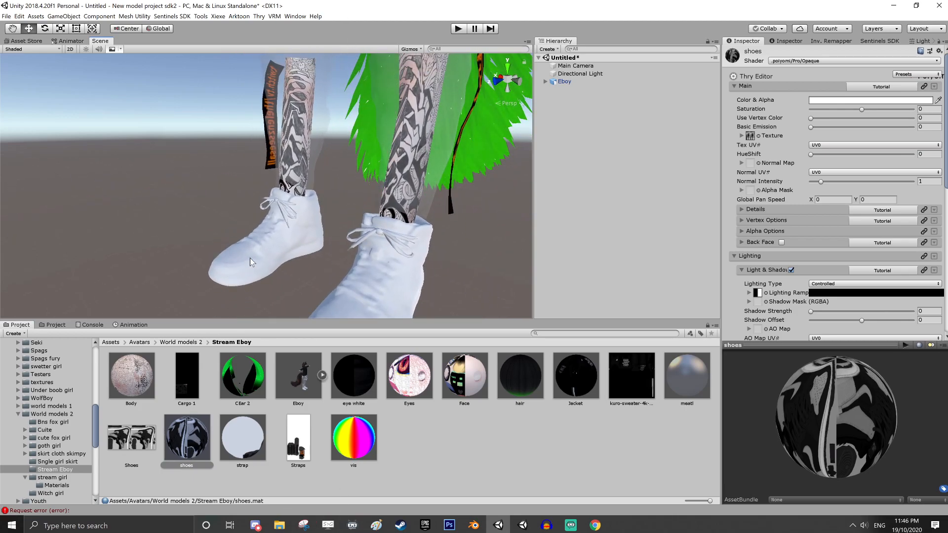
{"action": "left_click_drag", "start_coordinate": [201, 443], "coordinate": [263, 273]}
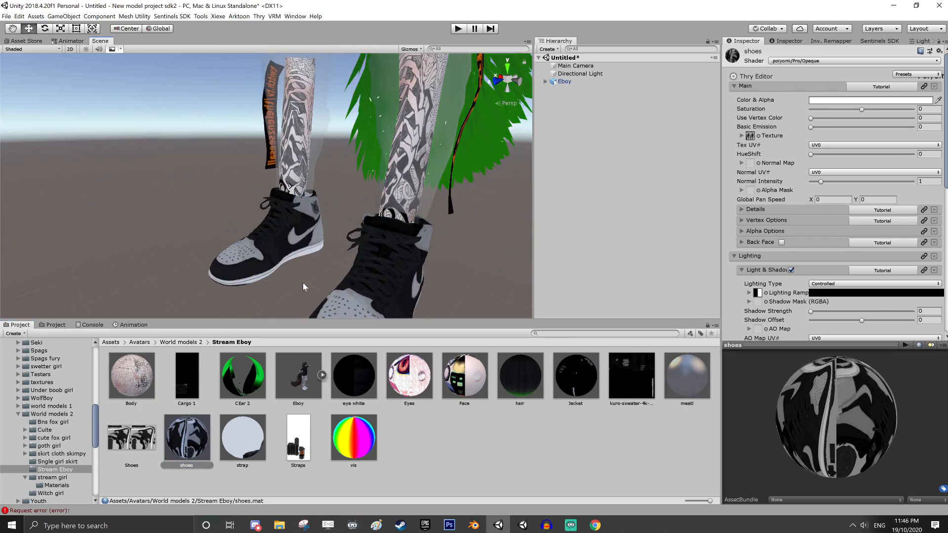
Duplicate the shoes material and rename the copy pants
{"action": "middle_click_drag", "start_coordinate": [303, 284], "coordinate": [308, 318]}
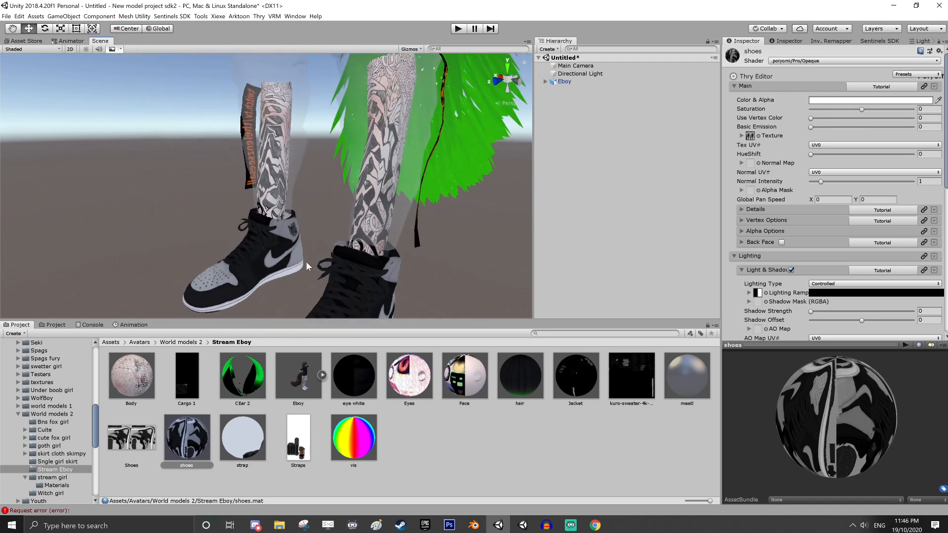
{"action": "middle_click_drag", "start_coordinate": [339, 163], "coordinate": [390, 299]}
{"action": "scroll", "coordinate": [384, 184], "scroll_direction": "down", "scroll_amount": 5}
{"action": "middle_click_drag", "start_coordinate": [361, 170], "coordinate": [357, 209]}
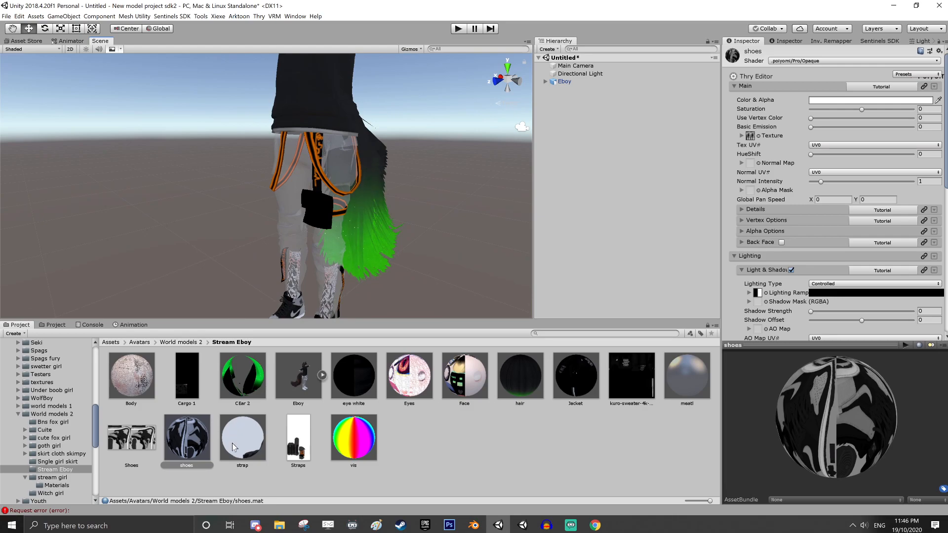
{"action": "left_click", "coordinate": [193, 451]}
{"action": "key", "text": "ctrl+d"}
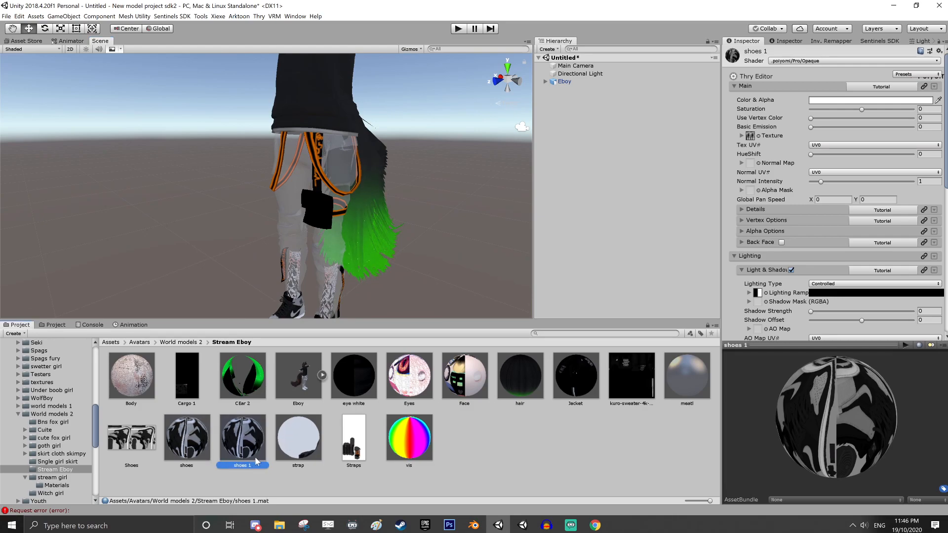
{"action": "left_click", "coordinate": [256, 464]}
{"action": "type", "text": "pants"}
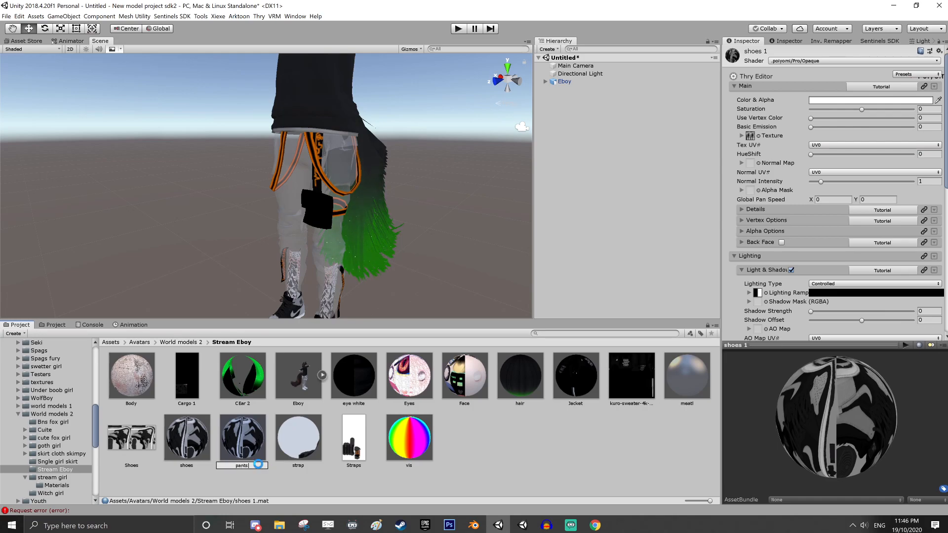
{"action": "key", "text": "Return"}
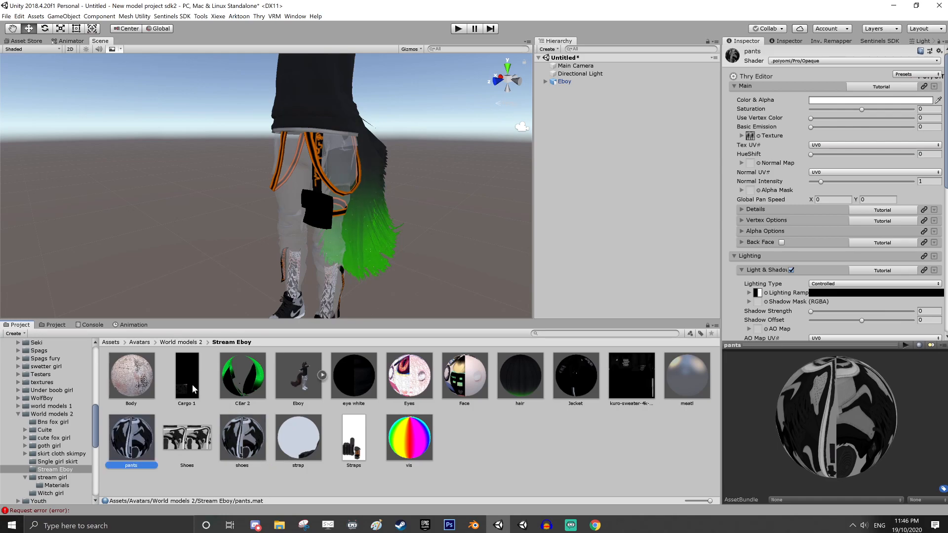
Assign the Cargo 1 image as the pants material's main texture and apply the material to the avatar's trousers
{"action": "left_click_drag", "start_coordinate": [191, 384], "coordinate": [750, 135]}
{"action": "middle_click_drag", "start_coordinate": [359, 198], "coordinate": [380, 182]}
{"action": "mouse_move", "coordinate": [142, 445]}
{"action": "left_mouse_down"}
{"action": "mouse_move", "coordinate": [216, 324]}
{"action": "mouse_move", "coordinate": [319, 225]}
{"action": "left_mouse_up"}
Examine the newly textured pants, straps and hoodie from all around the avatar
{"action": "right_click_drag", "start_coordinate": [319, 222], "coordinate": [398, 250]}
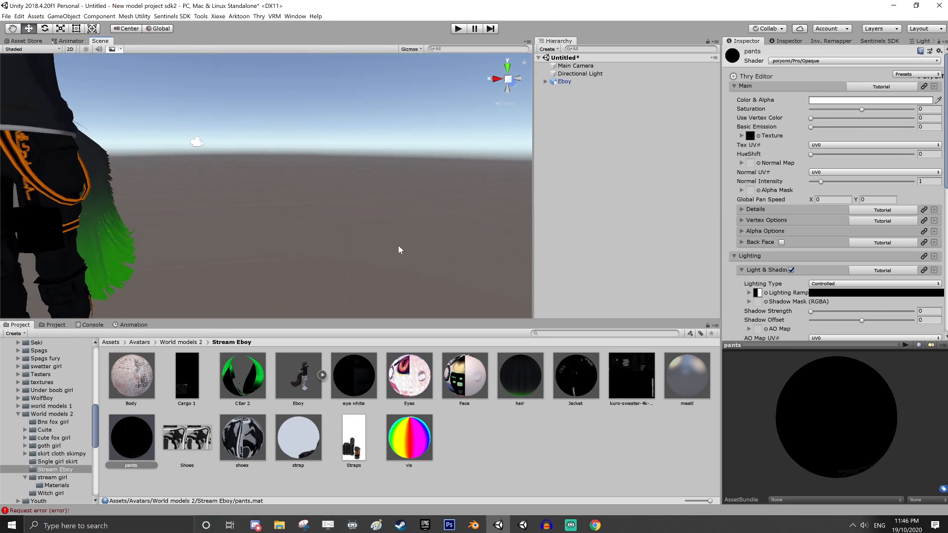
{"action": "middle_click_drag", "start_coordinate": [398, 250], "coordinate": [546, 247]}
{"action": "middle_click_drag", "start_coordinate": [370, 247], "coordinate": [494, 238]}
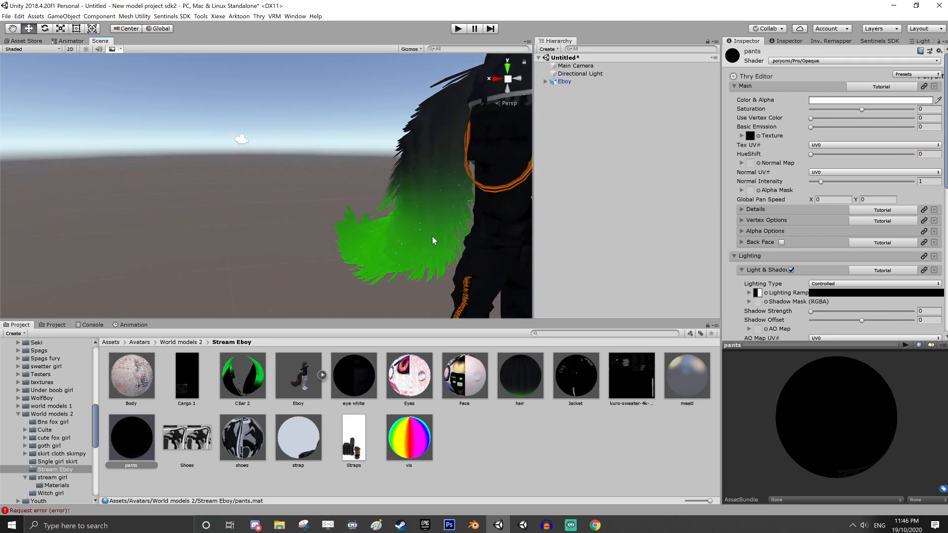
{"action": "right_click_drag", "start_coordinate": [256, 254], "coordinate": [390, 273]}
{"action": "middle_click_drag", "start_coordinate": [237, 261], "coordinate": [232, 290]}
{"action": "right_click_drag", "start_coordinate": [452, 257], "coordinate": [331, 273]}
{"action": "middle_click_drag", "start_coordinate": [426, 273], "coordinate": [239, 288]}
{"action": "right_click_drag", "start_coordinate": [429, 267], "coordinate": [377, 261]}
{"action": "middle_click_drag", "start_coordinate": [401, 204], "coordinate": [395, 319]}
{"action": "right_click_drag", "start_coordinate": [461, 239], "coordinate": [445, 252]}
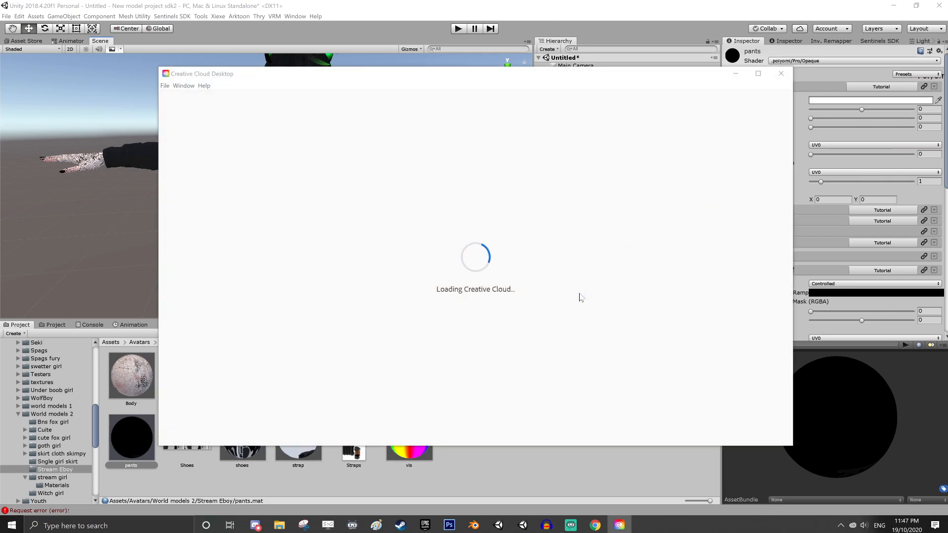
Replace the scene's skybox material with StarSkyBox in the lighting settings
{"action": "left_click", "coordinate": [678, 11]}
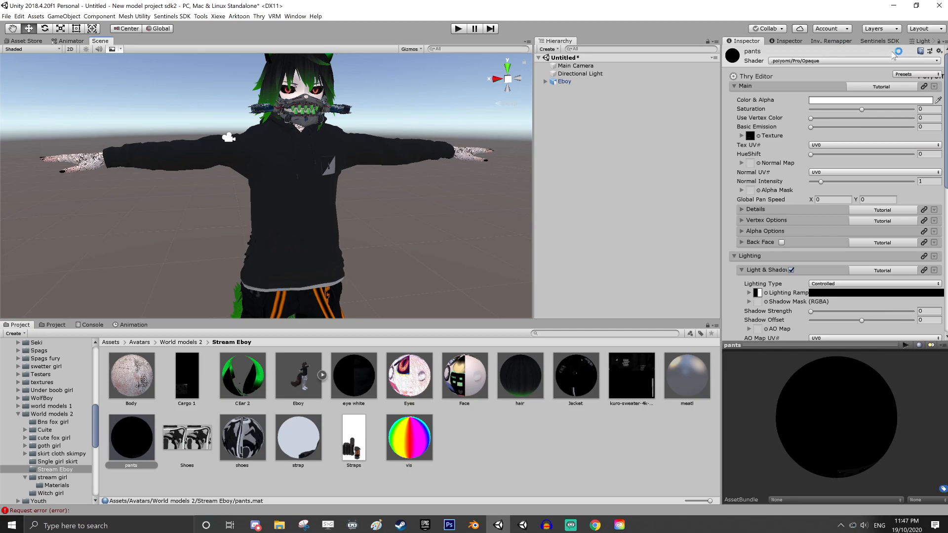
{"action": "left_click", "coordinate": [921, 41]}
{"action": "left_click_drag", "start_coordinate": [721, 125], "coordinate": [767, 140]}
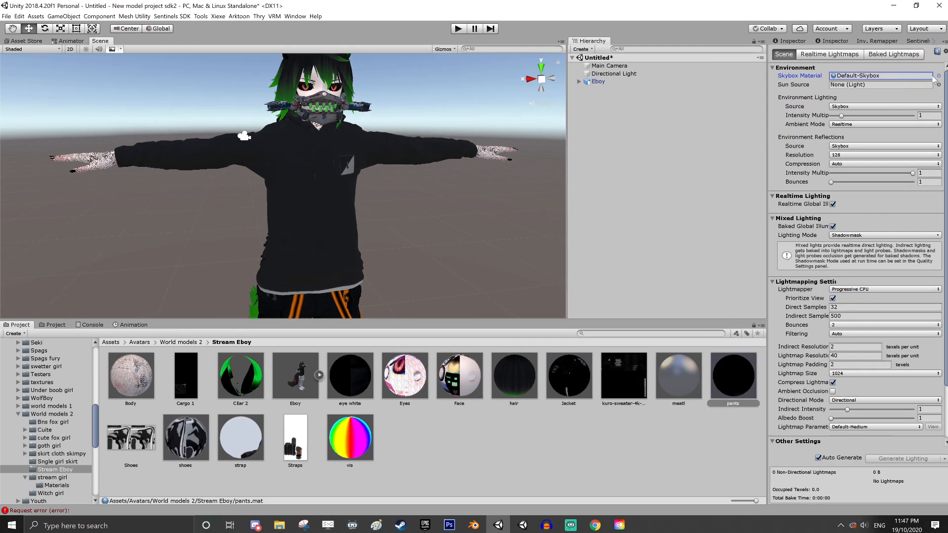
{"action": "left_click", "coordinate": [939, 76]}
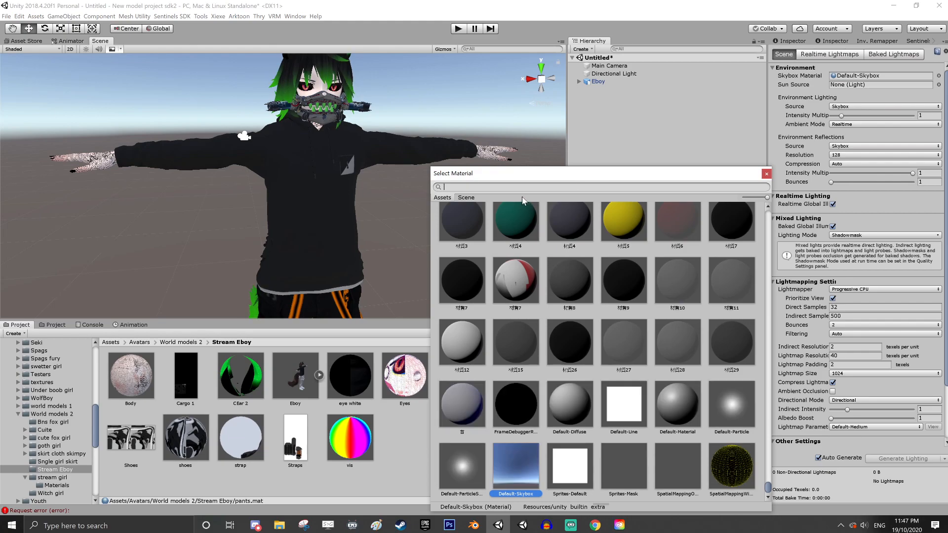
{"action": "type", "text": "sky"}
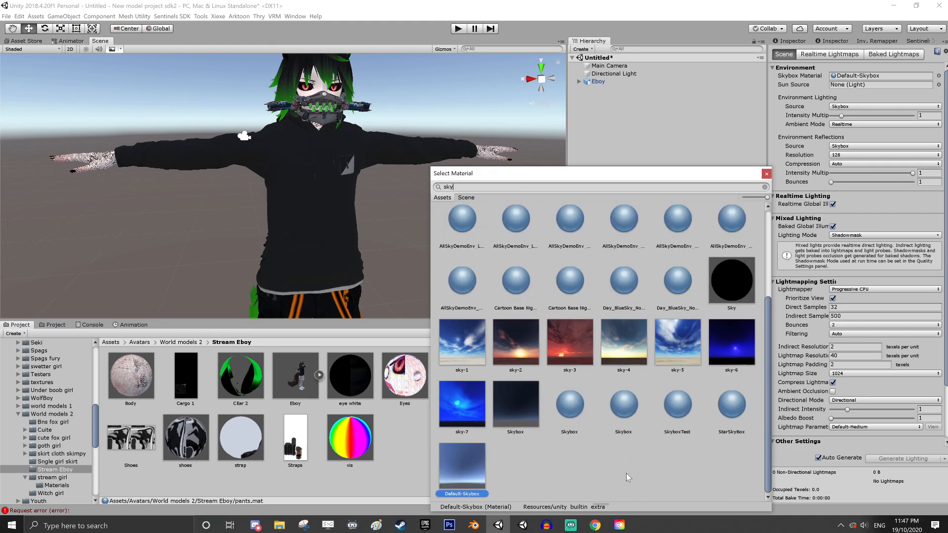
{"action": "left_click", "coordinate": [733, 418]}
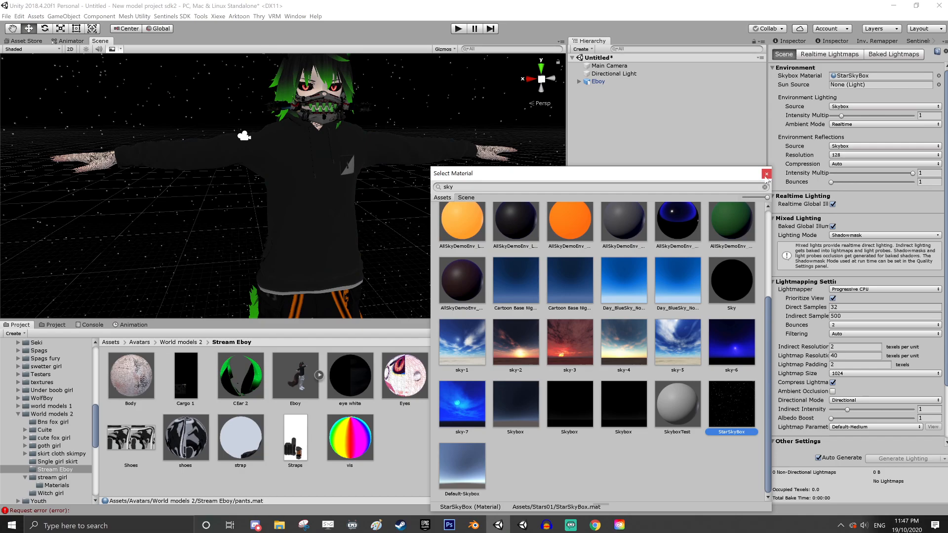
{"action": "left_click", "coordinate": [766, 173]}
Examine the avatar's head, ears and body against the starry skybox
{"action": "left_click_drag", "start_coordinate": [494, 163], "coordinate": [454, 158], "text": "alt"}
{"action": "right_click_drag", "start_coordinate": [455, 158], "coordinate": [455, 166]}
{"action": "scroll", "coordinate": [455, 167], "scroll_direction": "down", "scroll_amount": 5}
{"action": "middle_click_drag", "start_coordinate": [461, 206], "coordinate": [399, 194]}
{"action": "scroll", "coordinate": [402, 218], "scroll_direction": "up", "scroll_amount": 2}
{"action": "right_click_drag", "start_coordinate": [402, 217], "coordinate": [393, 227]}
{"action": "middle_click_drag", "start_coordinate": [394, 227], "coordinate": [385, 292]}
{"action": "scroll", "coordinate": [388, 284], "scroll_direction": "up", "scroll_amount": 5}
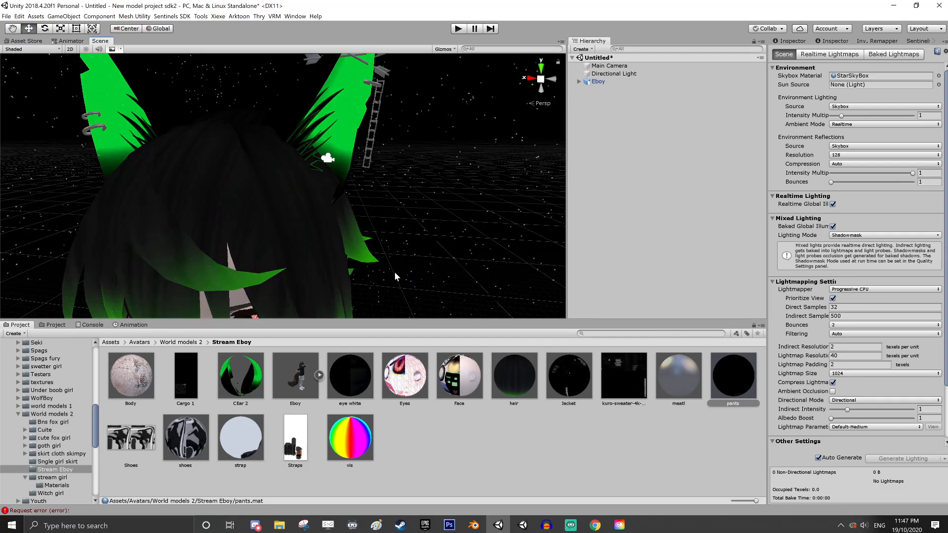
{"action": "scroll", "coordinate": [409, 239], "scroll_direction": "down", "scroll_amount": 1}
{"action": "middle_click_drag", "start_coordinate": [396, 251], "coordinate": [449, 172]}
{"action": "scroll", "coordinate": [449, 172], "scroll_direction": "down", "scroll_amount": 4}
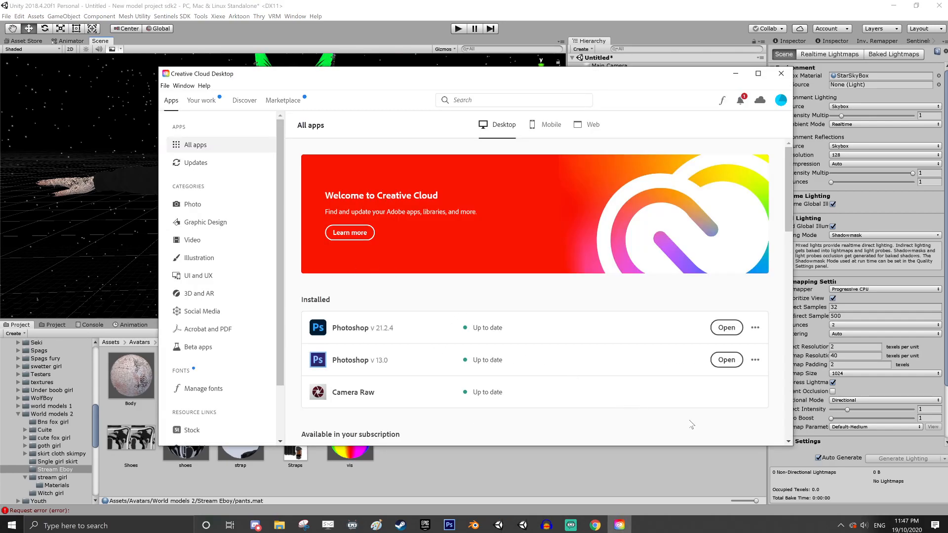
Launch Photoshop v 21.2.4 from Creative Cloud, minimize the Creative Cloud window and switch back to Unity
{"action": "left_click", "coordinate": [727, 327]}
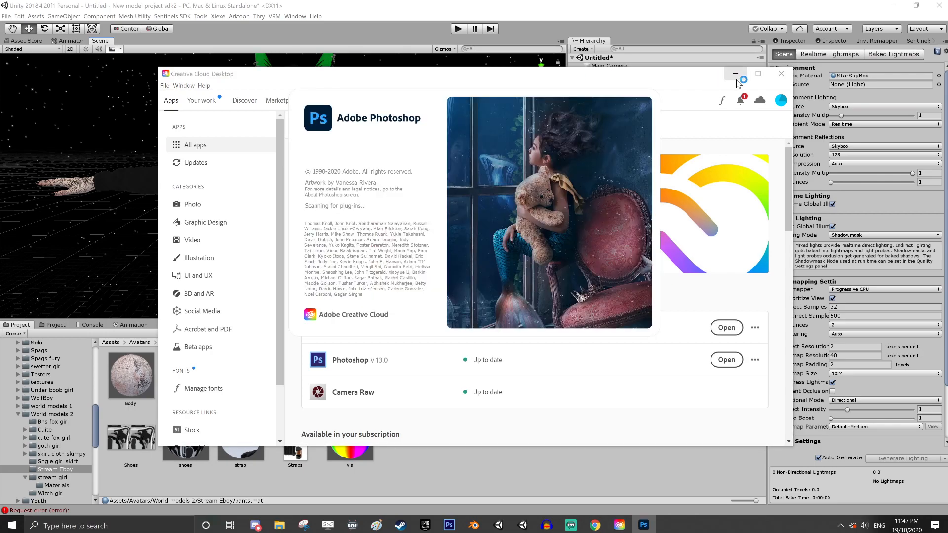
{"action": "left_click", "coordinate": [736, 74]}
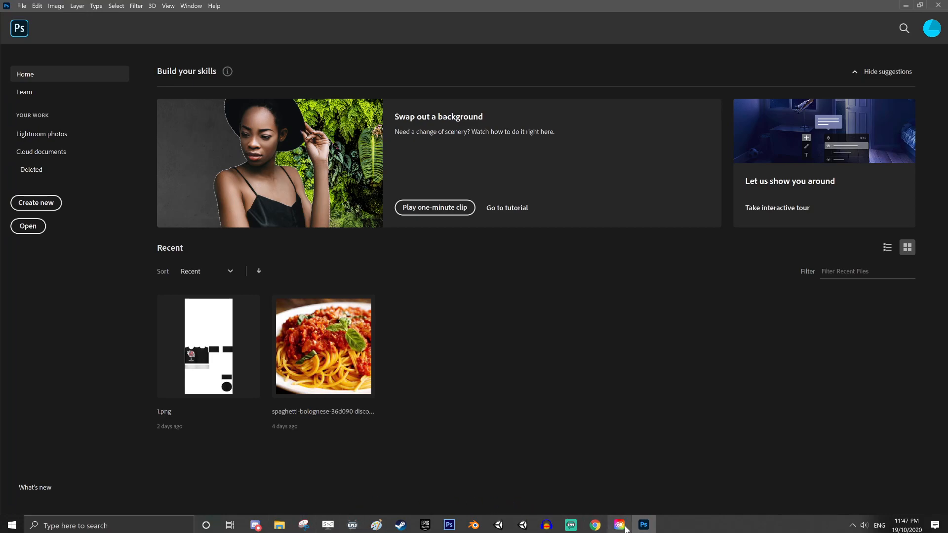
{"action": "mouse_move", "coordinate": [497, 527]}
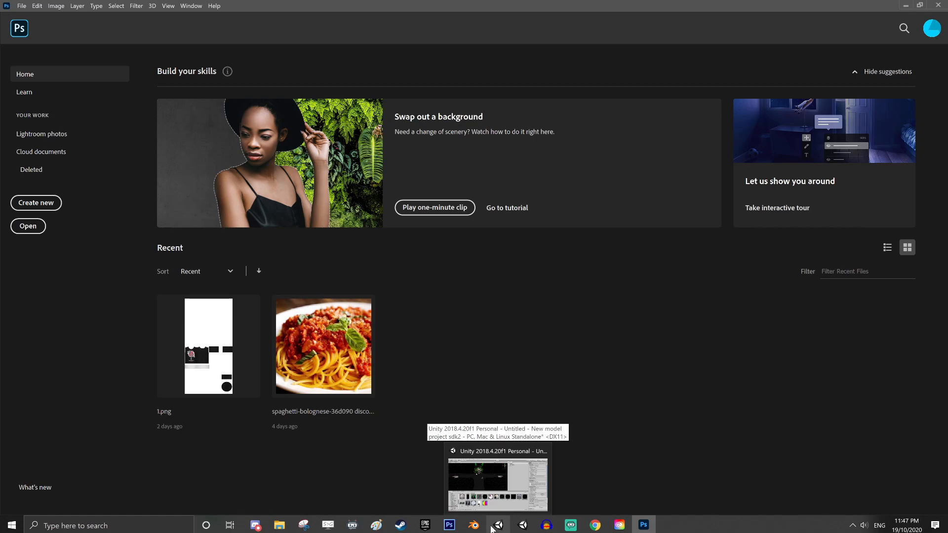
{"action": "left_click", "coordinate": [496, 527]}
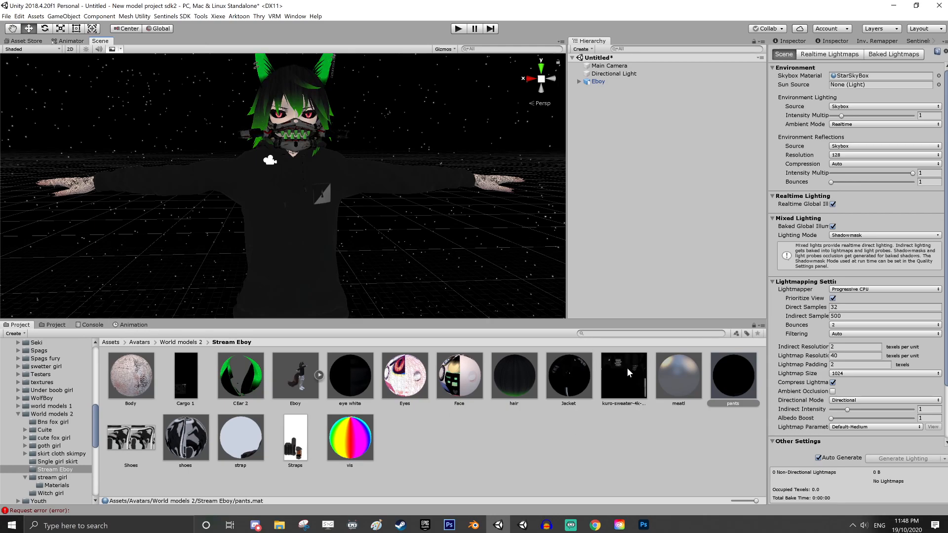
Open the kuro-sweater-4k-society1 texture from Unity's Stream Eboy folder in Photoshop
{"action": "left_click_drag", "start_coordinate": [634, 379], "coordinate": [464, 352]}
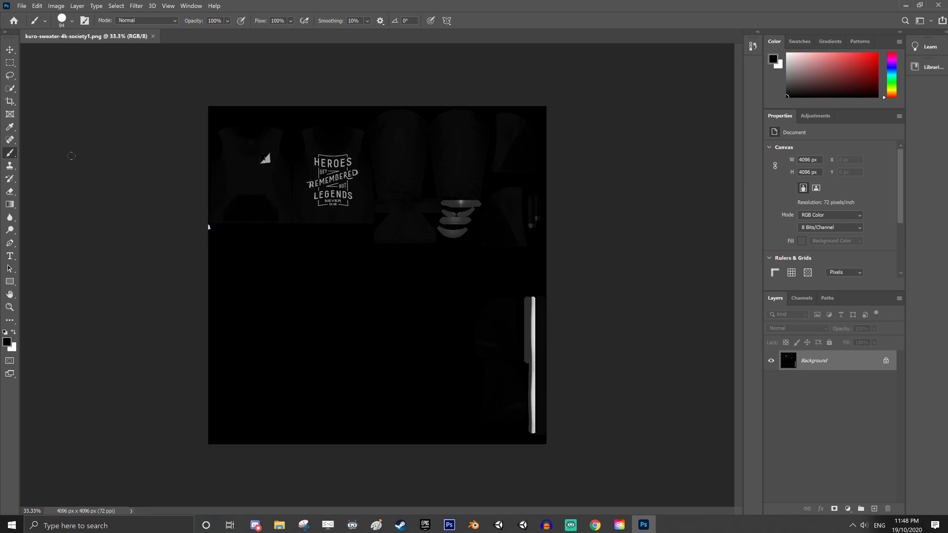
{"action": "left_click", "coordinate": [9, 308]}
{"action": "left_click", "coordinate": [332, 213]}
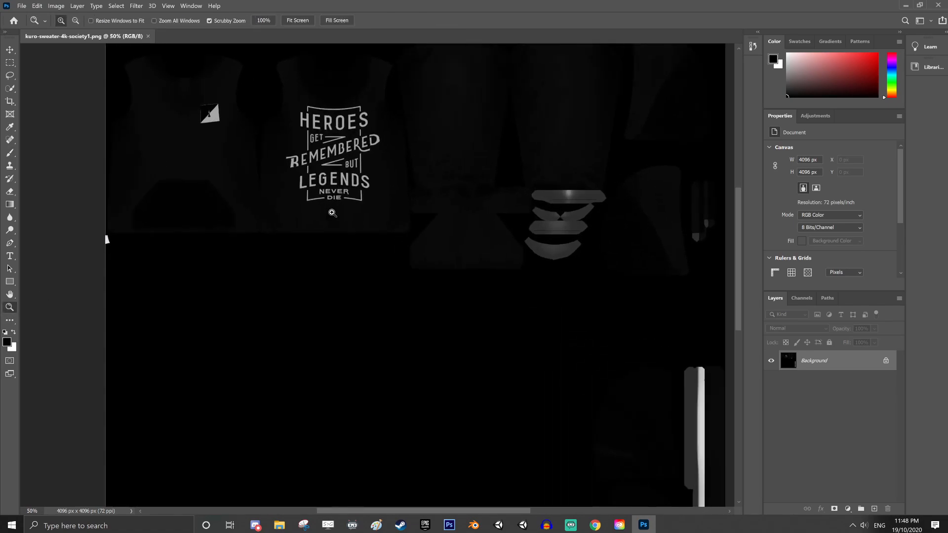
Switch to Unity and browse the Assets folder tree, collapsing the Streaming main spag and Spags folders
{"action": "left_click", "coordinate": [359, 242]}
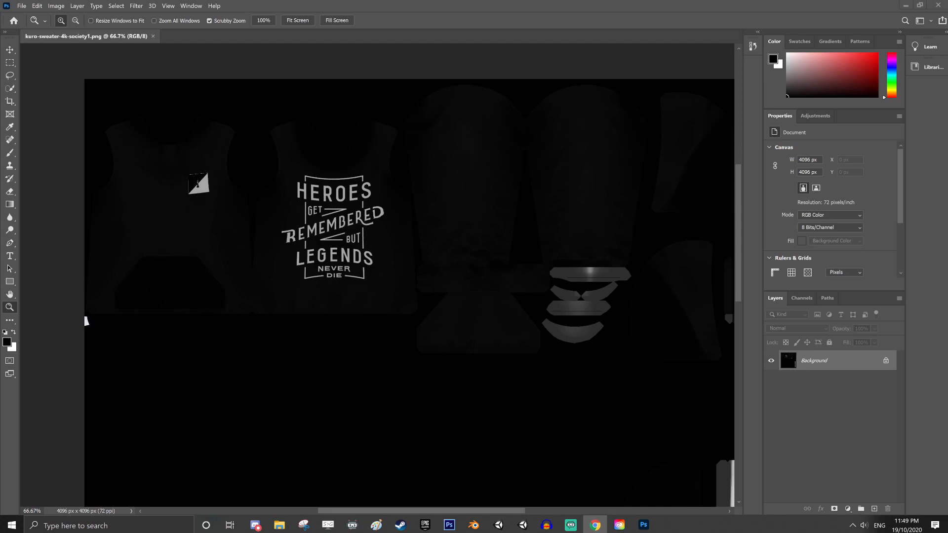
{"action": "key", "text": "alt+Tab"}
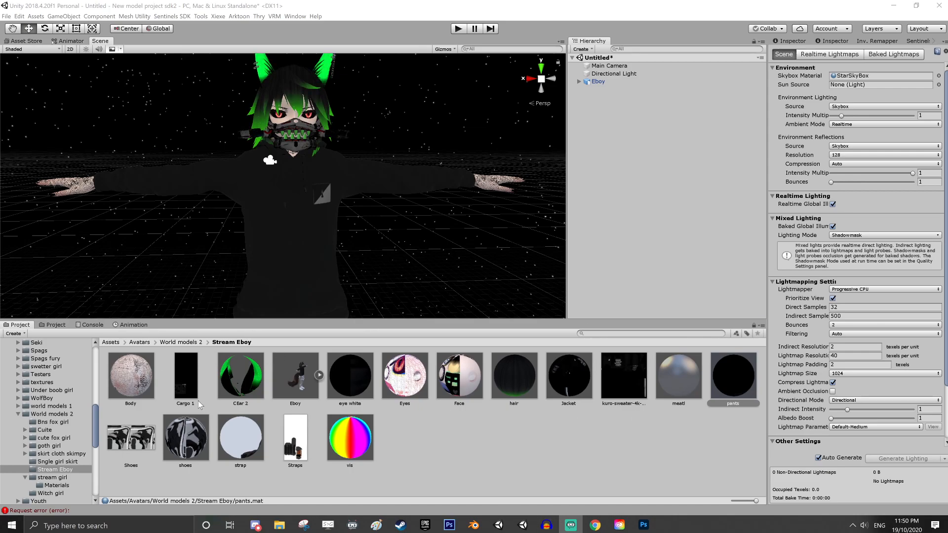
{"action": "left_click", "coordinate": [55, 326]}
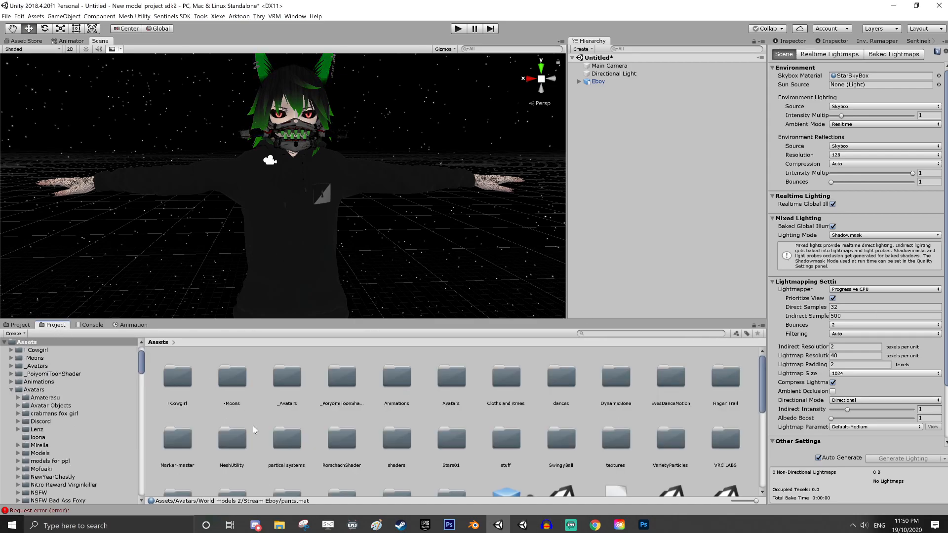
{"action": "scroll", "coordinate": [58, 442], "scroll_direction": "down", "scroll_amount": 2}
{"action": "scroll", "coordinate": [58, 442], "scroll_direction": "down", "scroll_amount": 10}
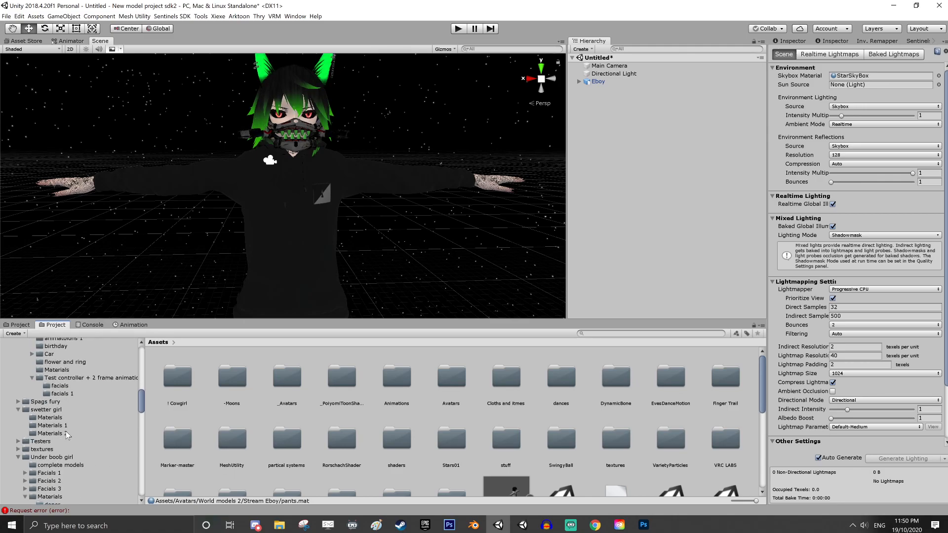
{"action": "scroll", "coordinate": [48, 450], "scroll_direction": "down", "scroll_amount": 2}
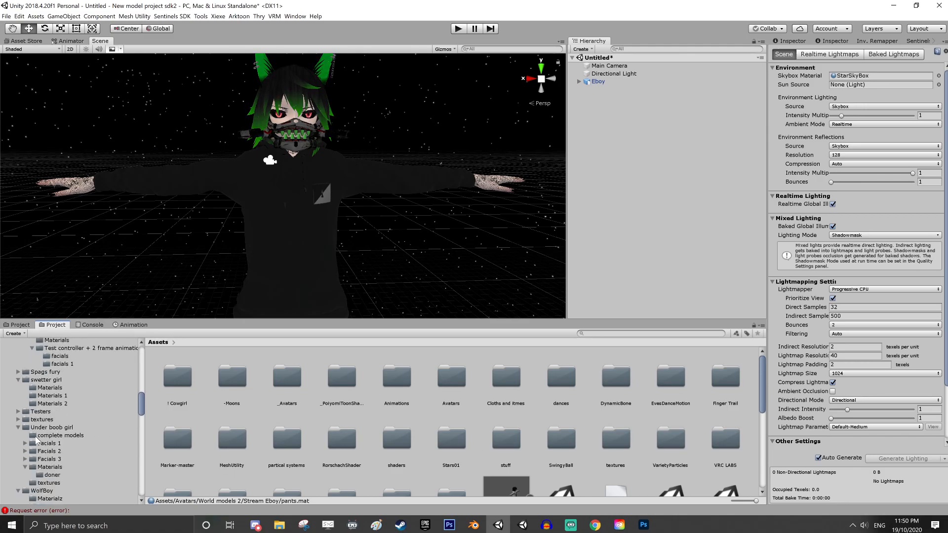
{"action": "scroll", "coordinate": [58, 430], "scroll_direction": "up", "scroll_amount": 5}
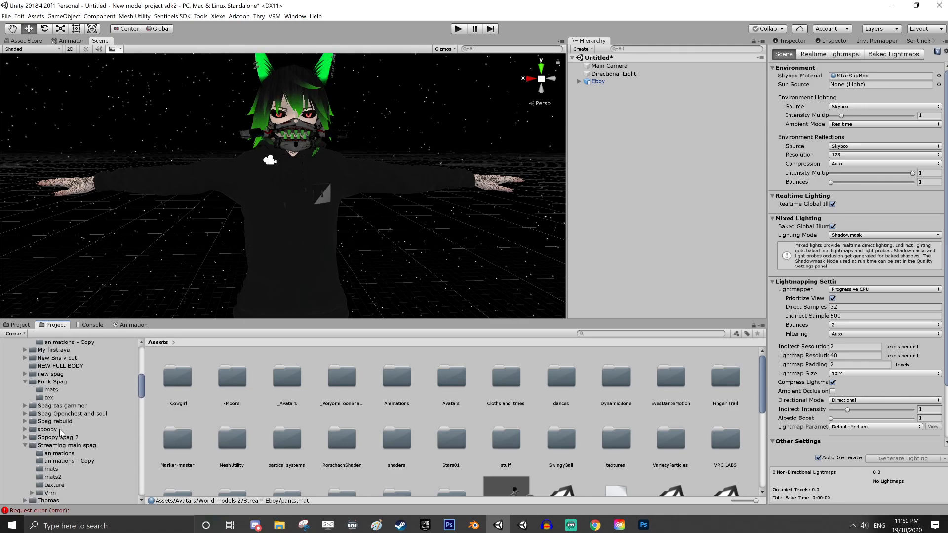
{"action": "left_click", "coordinate": [25, 445]}
{"action": "scroll", "coordinate": [21, 435], "scroll_direction": "up", "scroll_amount": 5}
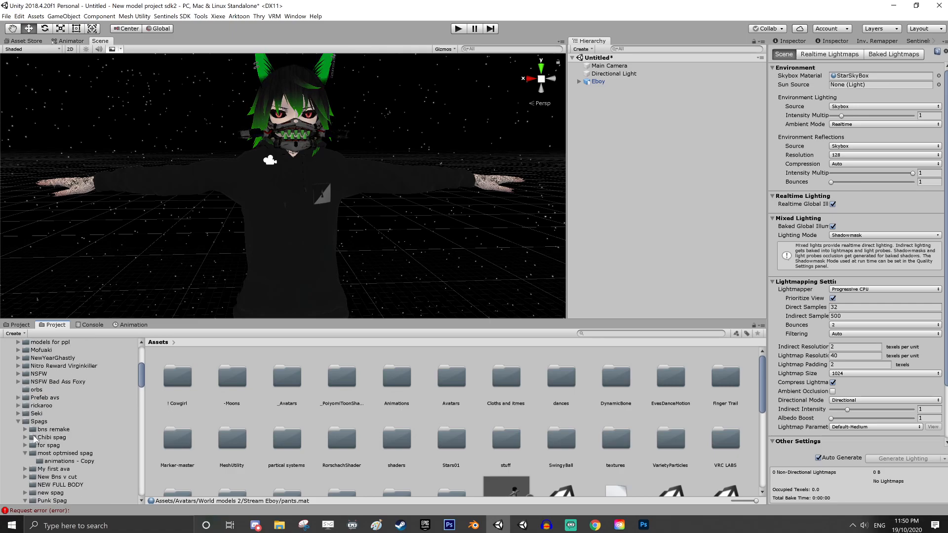
{"action": "left_click", "coordinate": [18, 421]}
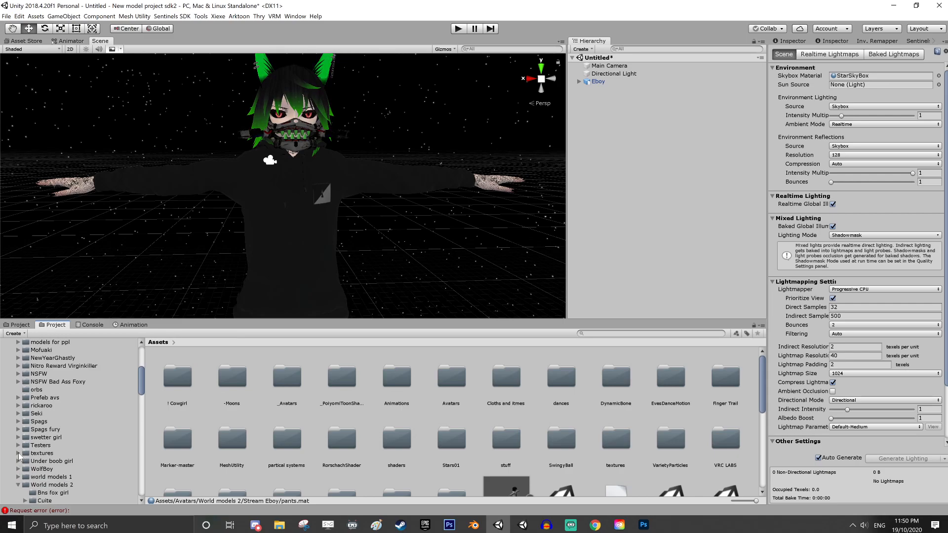
Expand the textures folder under Avatars and collapse the World models 2 folder
{"action": "left_click", "coordinate": [19, 453]}
{"action": "scroll", "coordinate": [48, 467], "scroll_direction": "down", "scroll_amount": 3}
{"action": "left_click", "coordinate": [25, 448]}
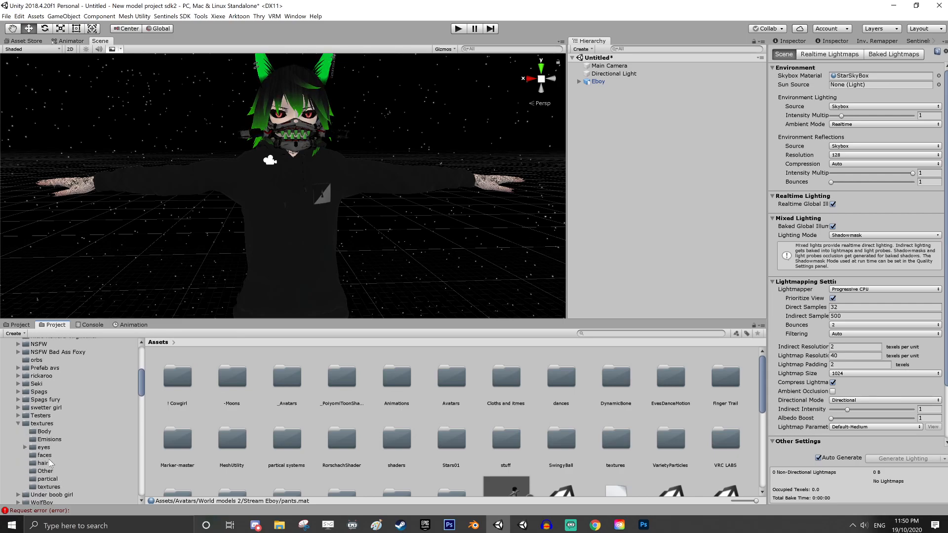
{"action": "scroll", "coordinate": [57, 487], "scroll_direction": "down", "scroll_amount": 3}
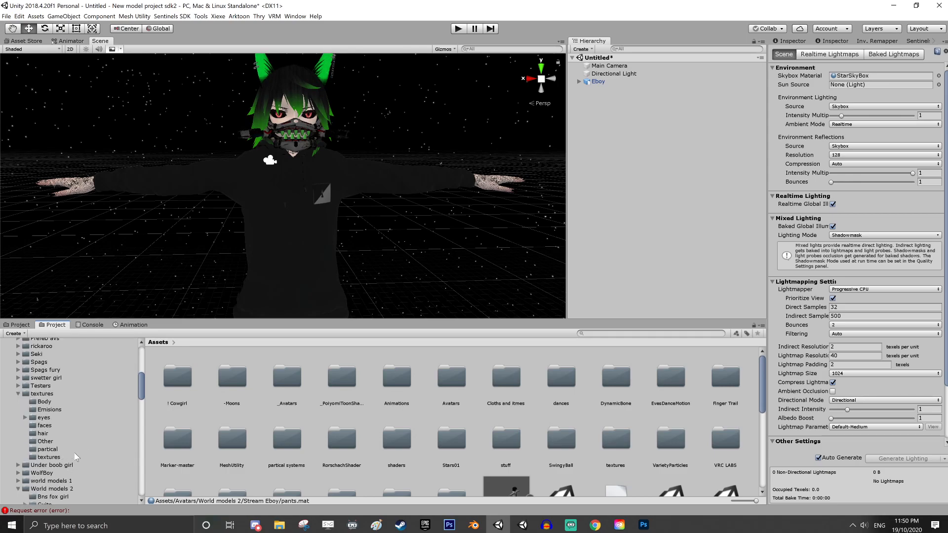
{"action": "left_click", "coordinate": [19, 488]}
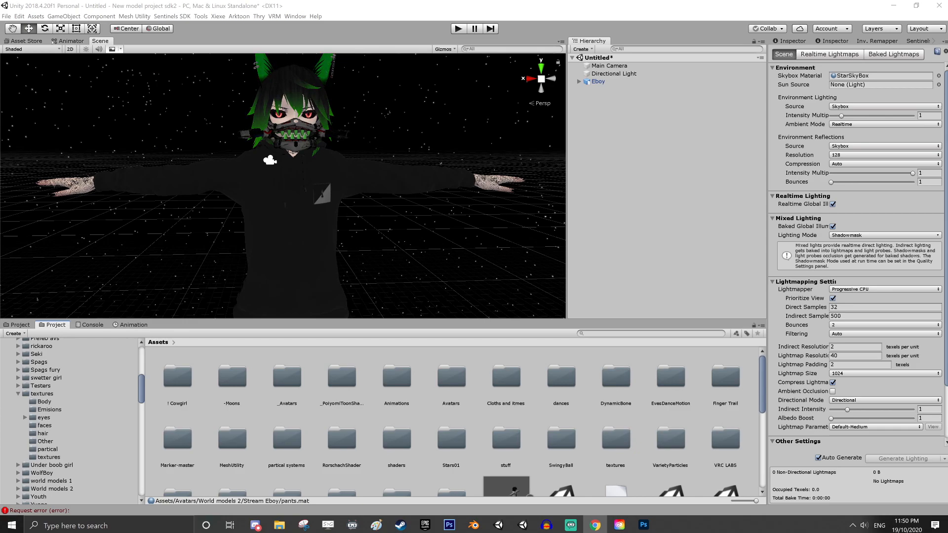
Collapse the shaders folder and open the Avatars textures folder to view its contents
{"action": "scroll", "coordinate": [30, 469], "scroll_direction": "down", "scroll_amount": 3}
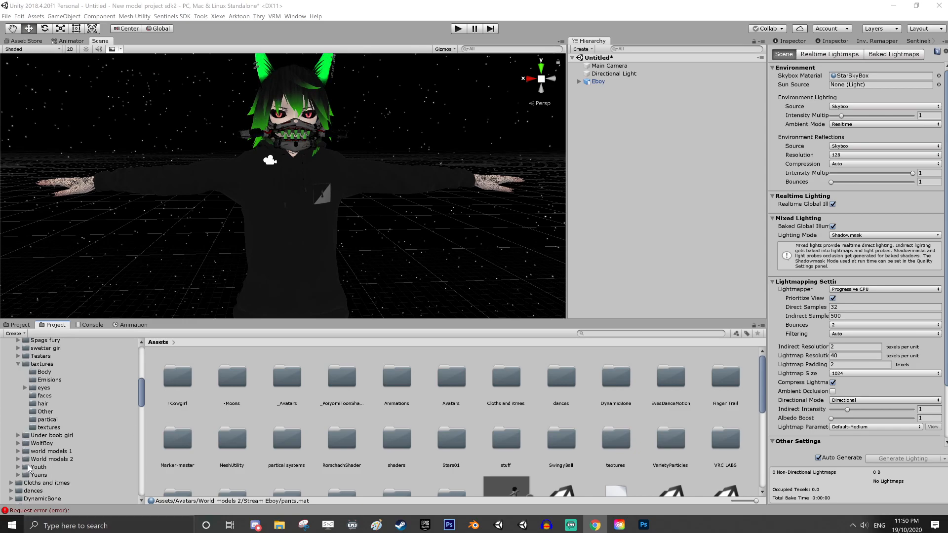
{"action": "scroll", "coordinate": [30, 469], "scroll_direction": "down", "scroll_amount": 5}
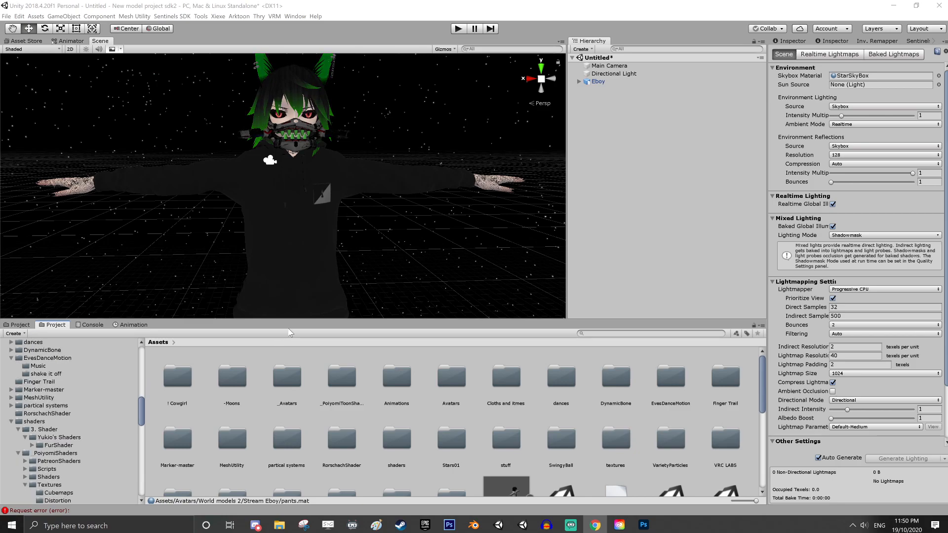
{"action": "scroll", "coordinate": [18, 403], "scroll_direction": "down", "scroll_amount": 3}
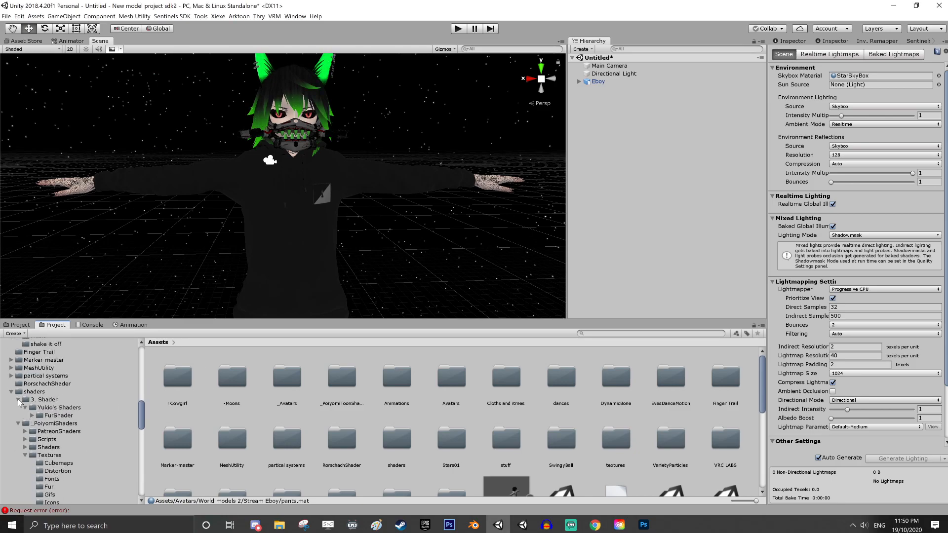
{"action": "left_click", "coordinate": [11, 392]}
{"action": "scroll", "coordinate": [23, 413], "scroll_direction": "up", "scroll_amount": 7}
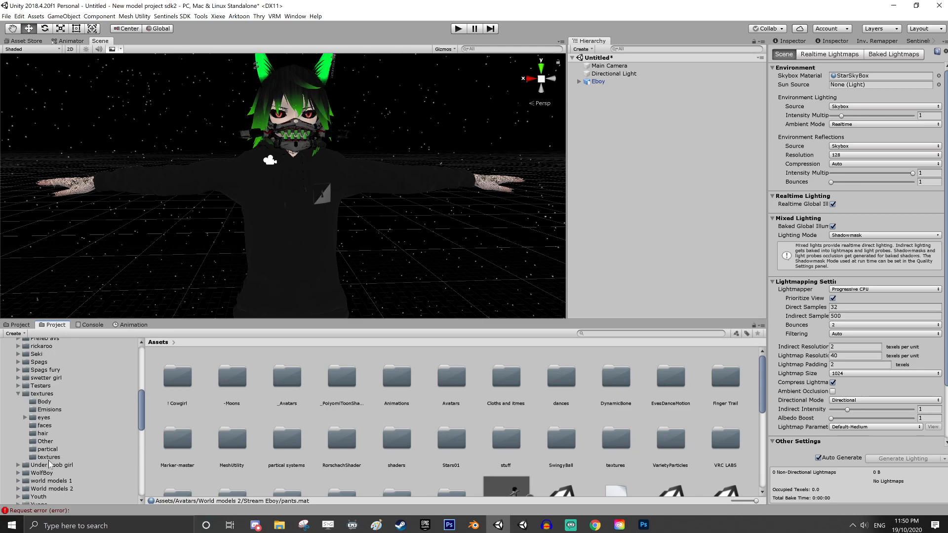
{"action": "left_click", "coordinate": [49, 394]}
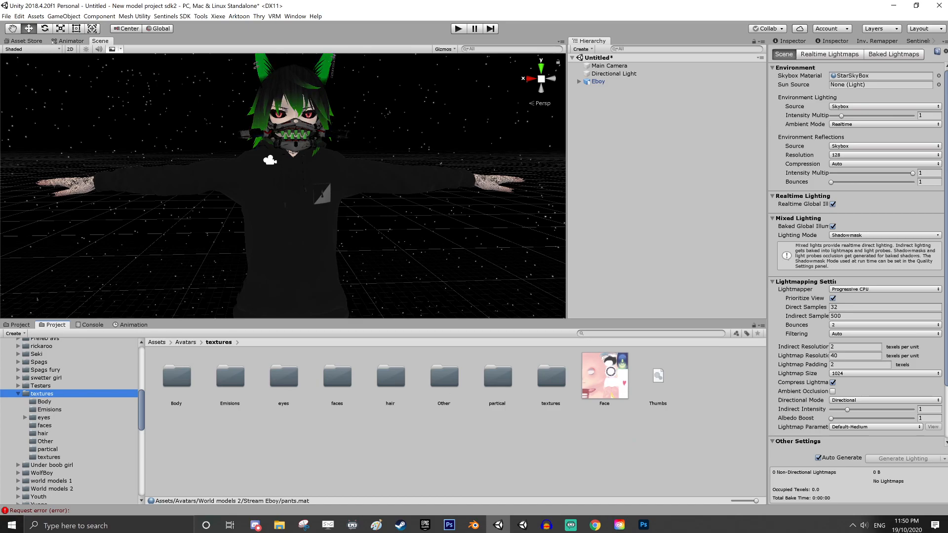
Minimize the Unity and Photoshop windows to reach the desktop
{"action": "key", "text": "alt+Tab"}
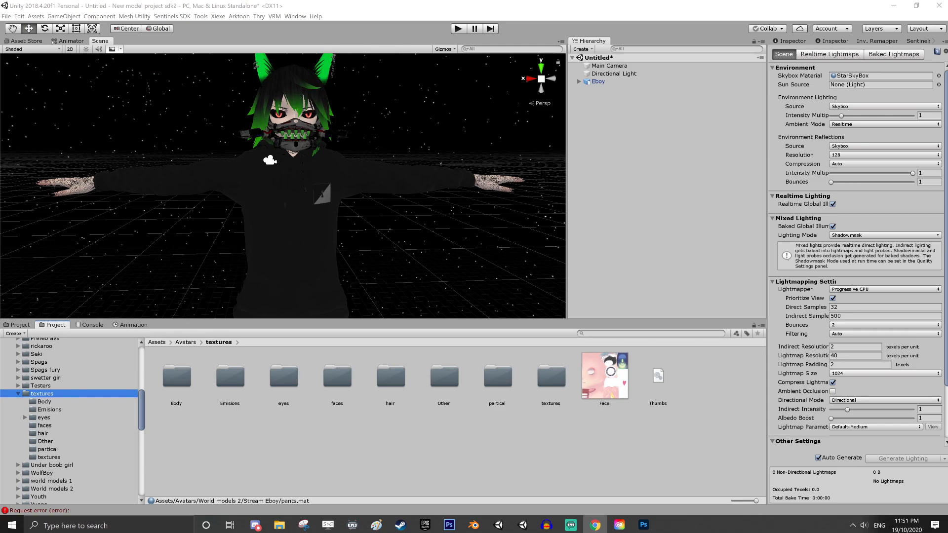
{"action": "left_click", "coordinate": [583, 454]}
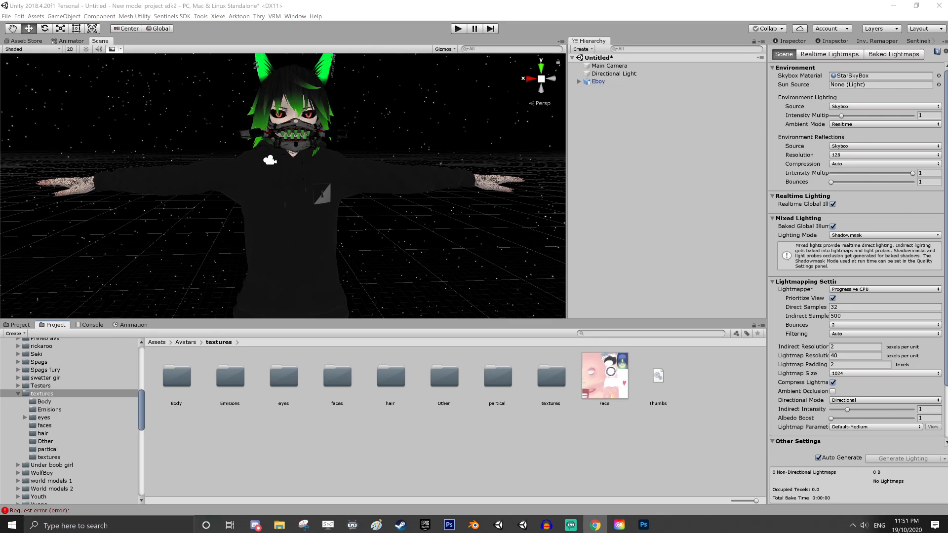
{"action": "left_click", "coordinate": [895, 6]}
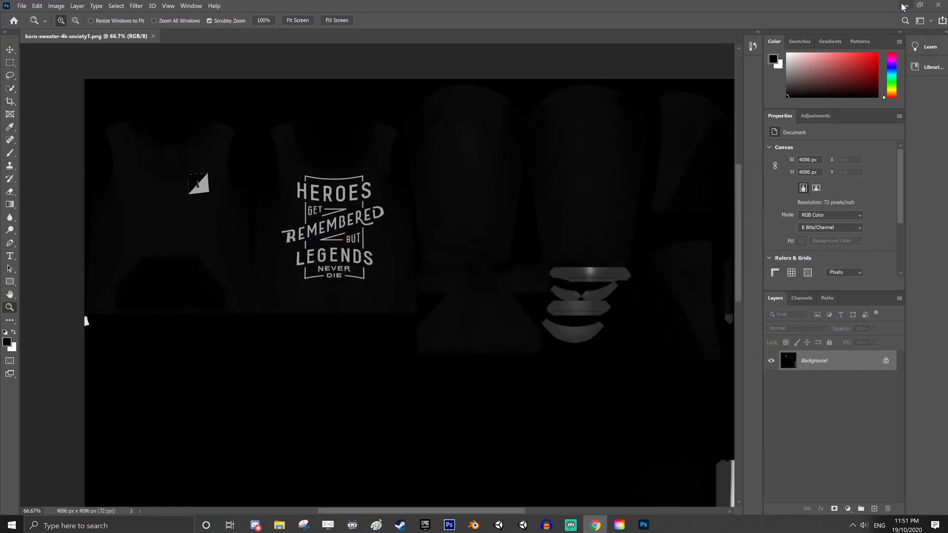
{"action": "left_click", "coordinate": [903, 6]}
{"action": "left_click", "coordinate": [902, 7]}
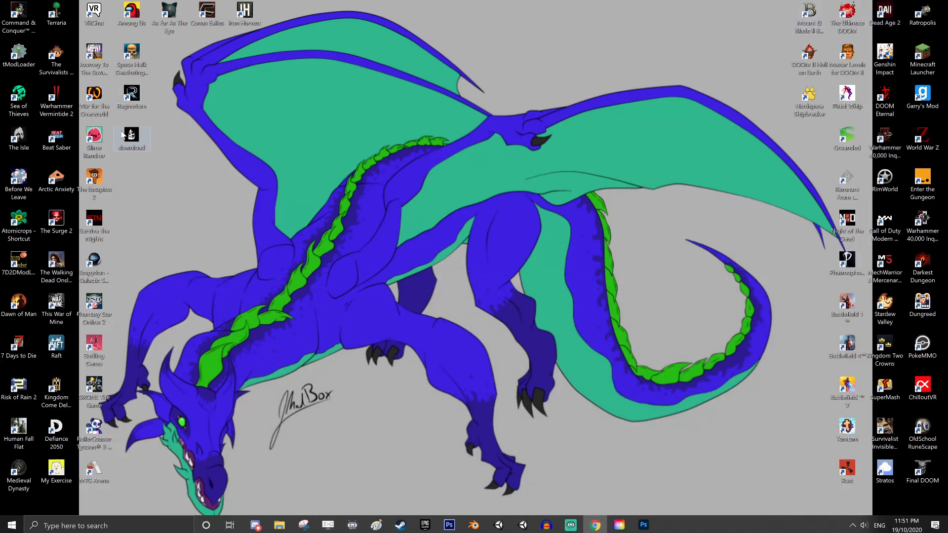
Place the desktop's download image into the kuro-sweater-4k-society1 texture in Photoshop, covering the sweater's front chest emblem, and commit the placement
{"action": "left_click_drag", "start_coordinate": [124, 136], "coordinate": [409, 293]}
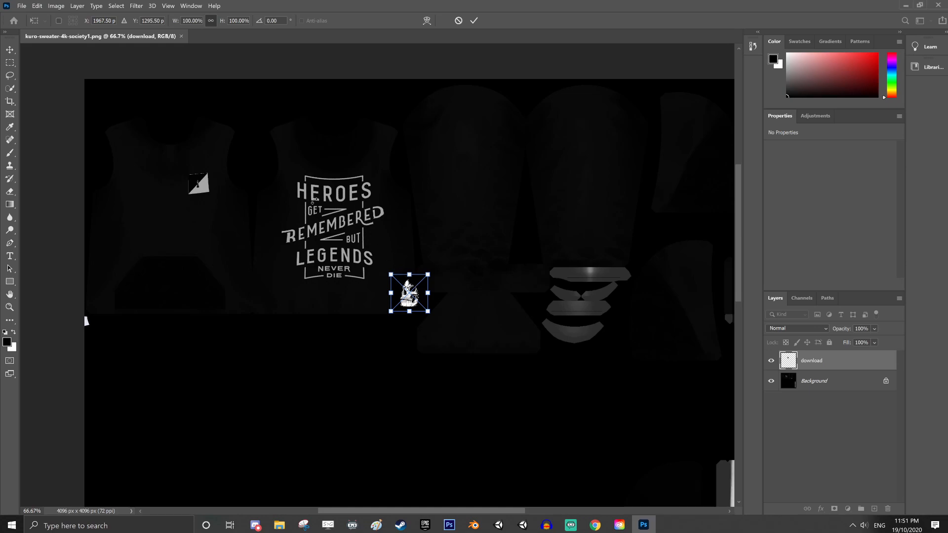
{"action": "left_click_drag", "start_coordinate": [408, 296], "coordinate": [204, 194]}
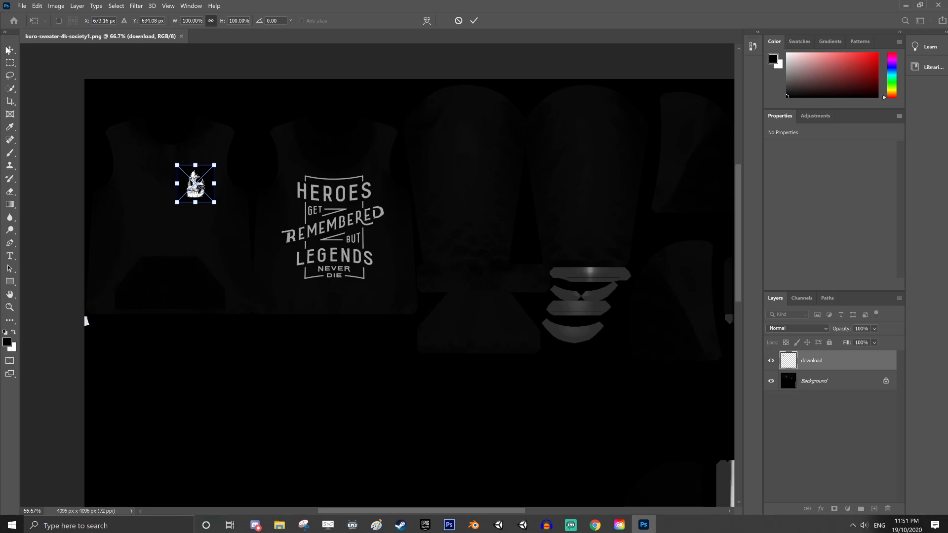
{"action": "left_click", "coordinate": [9, 308]}
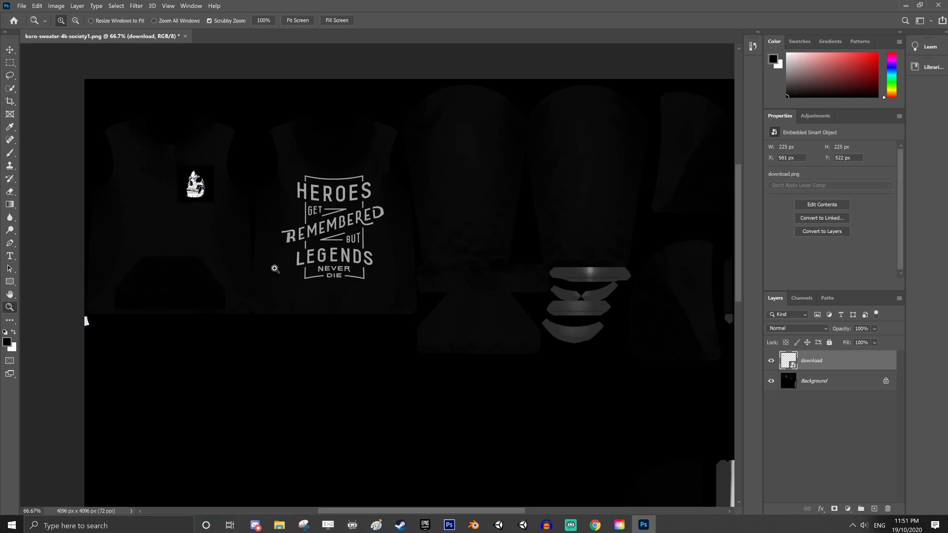
Zoom to 200% on the sweater's back print and rasterize the download layer for painting with the Brush tool
{"action": "left_click_drag", "start_coordinate": [275, 269], "coordinate": [350, 287]}
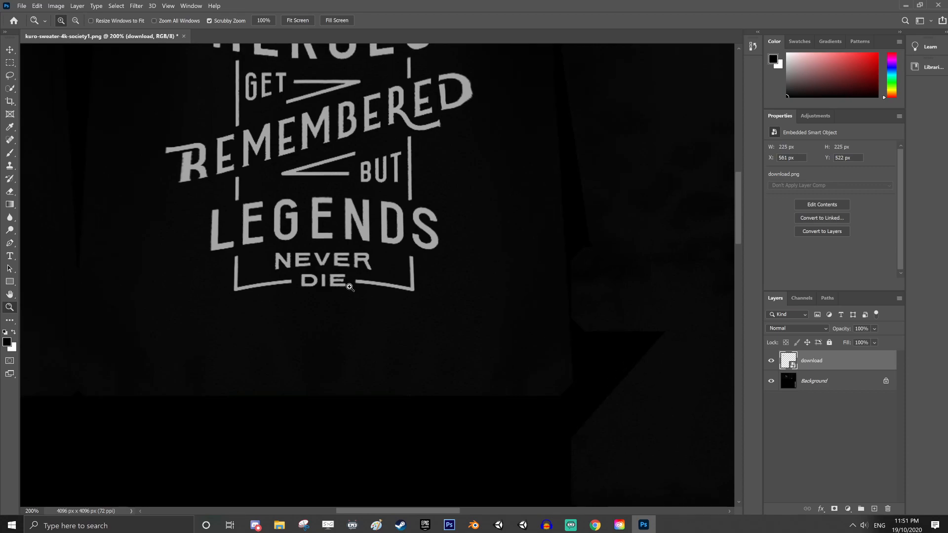
{"action": "scroll", "coordinate": [350, 287], "scroll_direction": "up", "scroll_amount": 3}
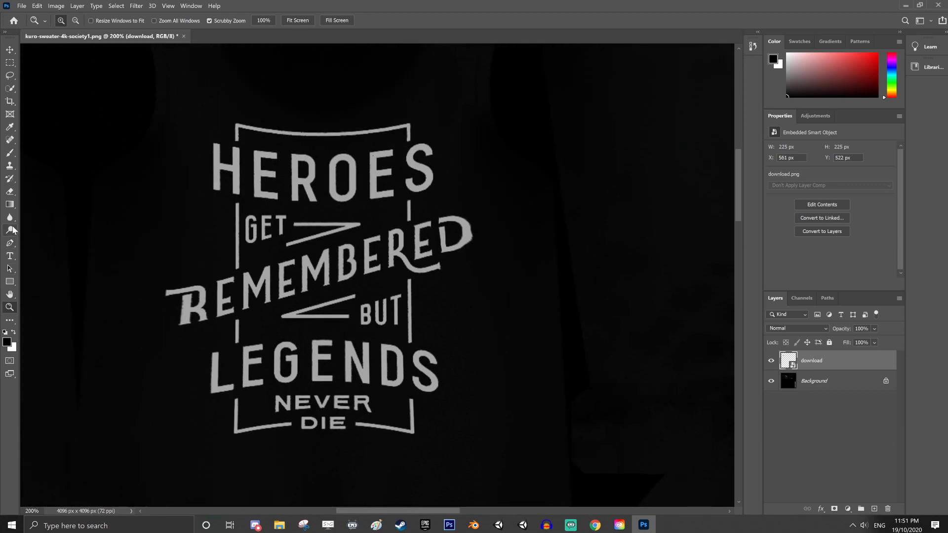
{"action": "left_click", "coordinate": [10, 152]}
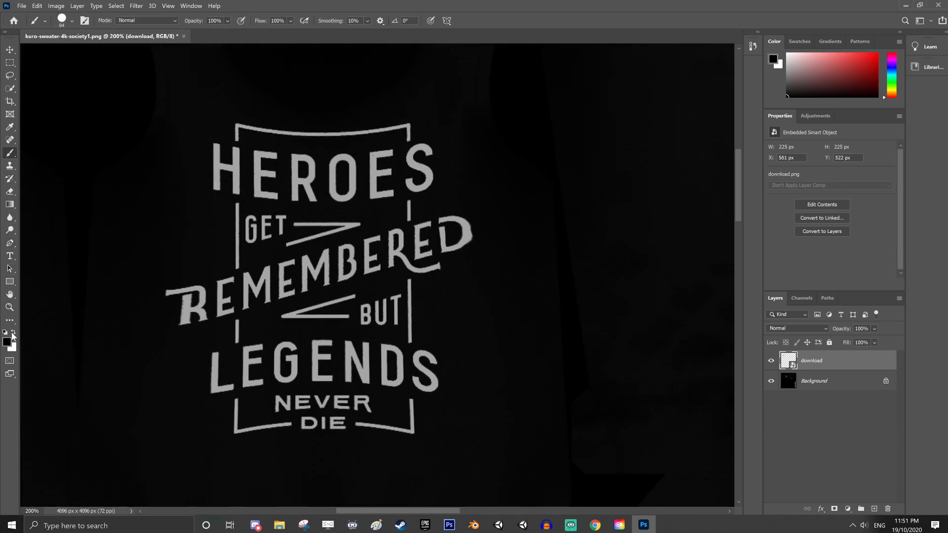
{"action": "left_click", "coordinate": [423, 420]}
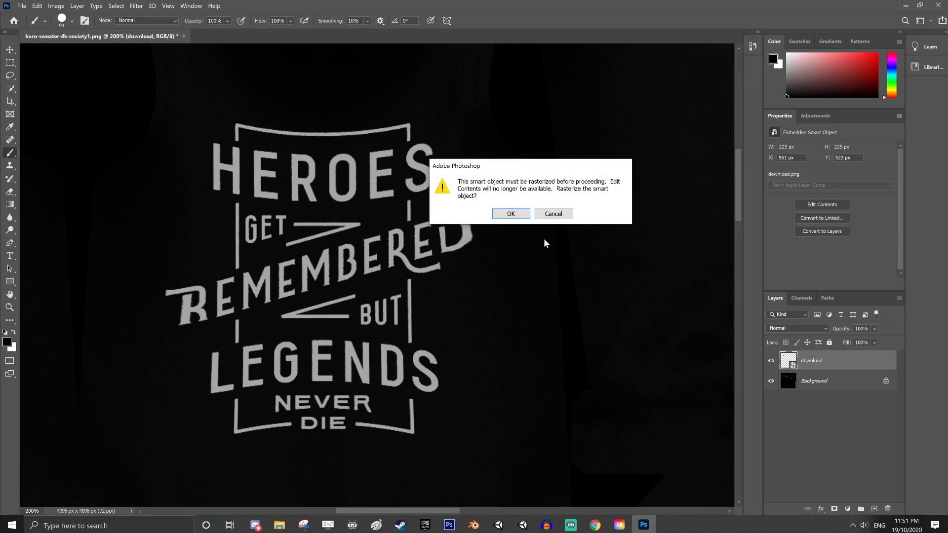
{"action": "left_click", "coordinate": [511, 214]}
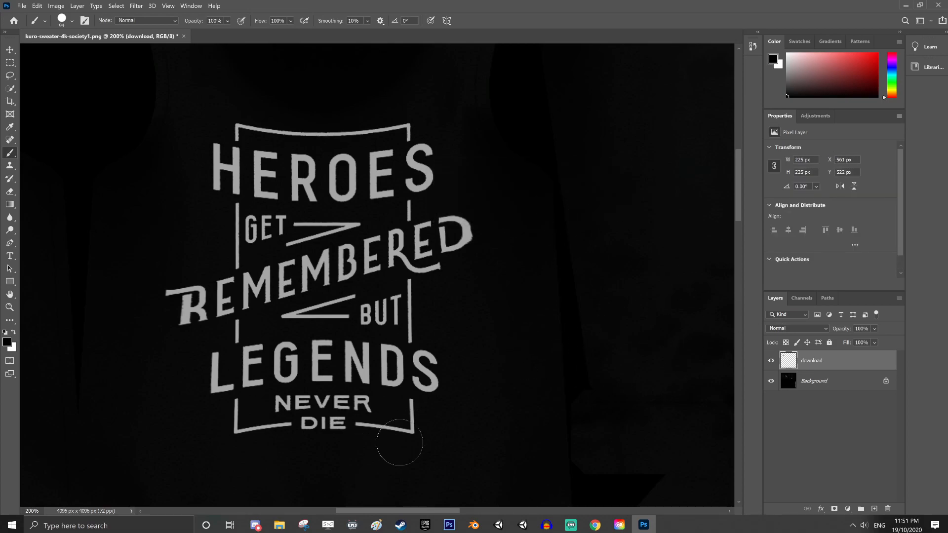
Paint out the "Heroes get remembered but legends never die" back print with the Brush tool, resampling the paint colour from the surrounding fabric
{"action": "mouse_move", "coordinate": [400, 442]}
{"action": "left_mouse_down"}
{"action": "mouse_move", "coordinate": [418, 402]}
{"action": "mouse_move", "coordinate": [376, 384]}
{"action": "mouse_move", "coordinate": [345, 420]}
{"action": "mouse_move", "coordinate": [373, 393]}
{"action": "left_mouse_up"}
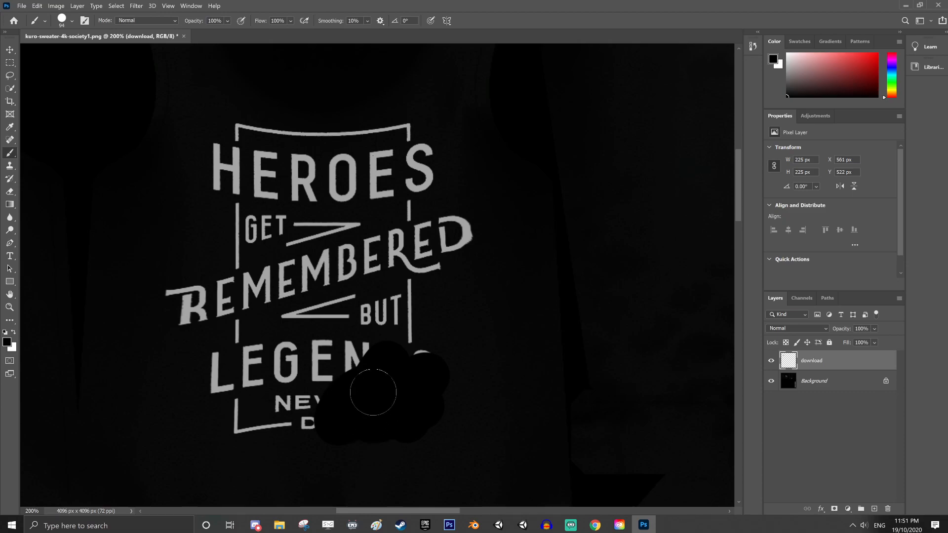
{"action": "left_click", "coordinate": [9, 126]}
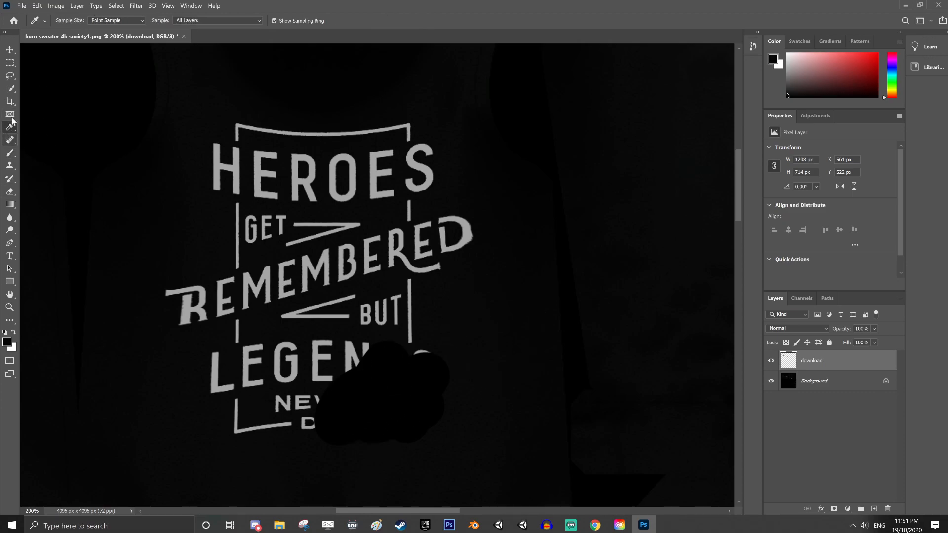
{"action": "left_click", "coordinate": [9, 152]}
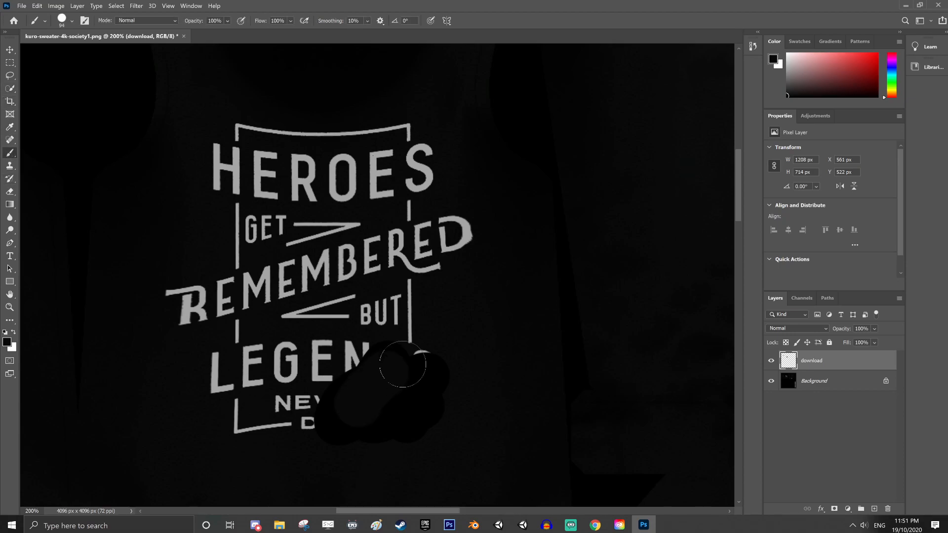
{"action": "mouse_move", "coordinate": [402, 365]}
{"action": "left_mouse_down"}
{"action": "mouse_move", "coordinate": [381, 349]}
{"action": "mouse_move", "coordinate": [258, 415]}
{"action": "mouse_move", "coordinate": [295, 409]}
{"action": "mouse_move", "coordinate": [302, 335]}
{"action": "mouse_move", "coordinate": [412, 275]}
{"action": "mouse_move", "coordinate": [443, 213]}
{"action": "mouse_move", "coordinate": [385, 186]}
{"action": "mouse_move", "coordinate": [417, 203]}
{"action": "mouse_move", "coordinate": [377, 153]}
{"action": "mouse_move", "coordinate": [319, 134]}
{"action": "mouse_move", "coordinate": [230, 136]}
{"action": "mouse_move", "coordinate": [252, 300]}
{"action": "mouse_move", "coordinate": [222, 315]}
{"action": "mouse_move", "coordinate": [275, 286]}
{"action": "left_mouse_up"}
Save the texture as the Photoshop file kuro-sweater-4k-society1 in the Stream Eboy folder with Maximize Compatibility enabled
{"action": "left_click", "coordinate": [21, 5]}
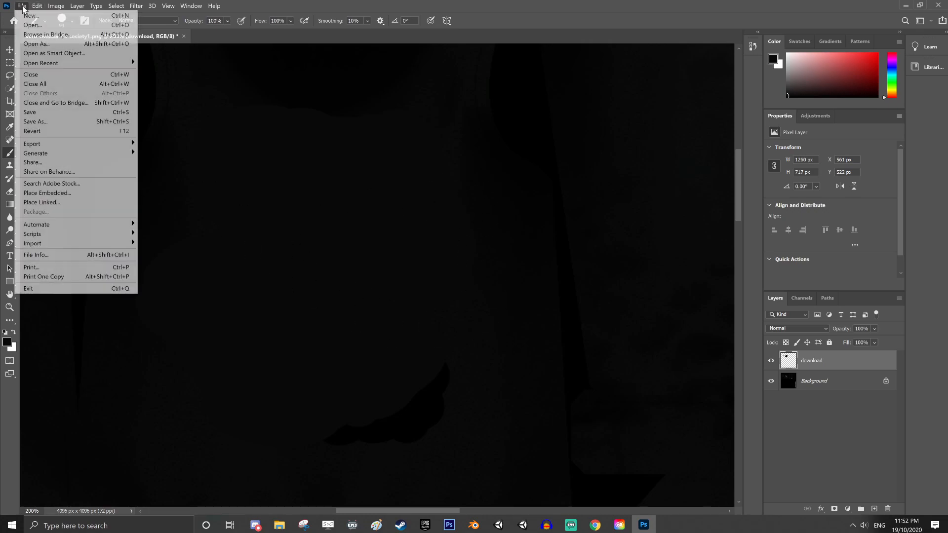
{"action": "left_click", "coordinate": [35, 122]}
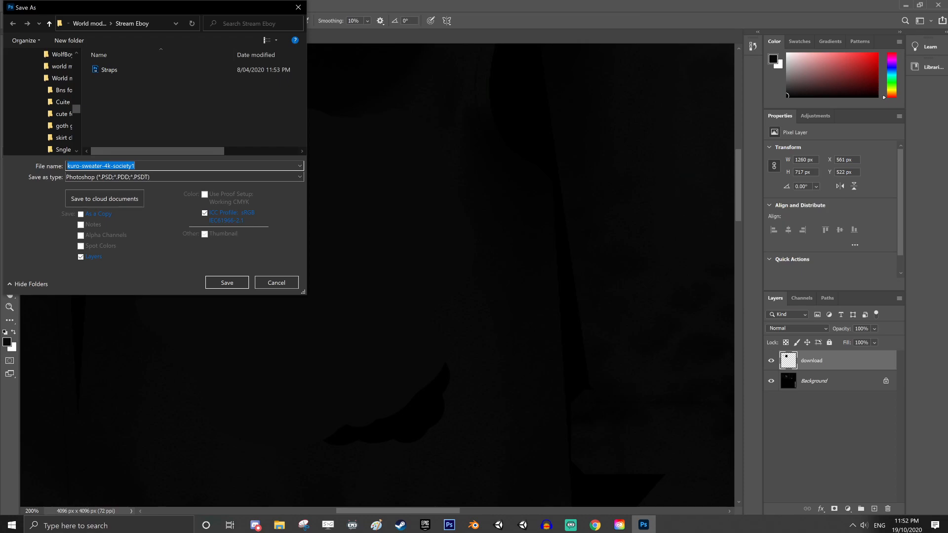
{"action": "left_click", "coordinate": [235, 281]}
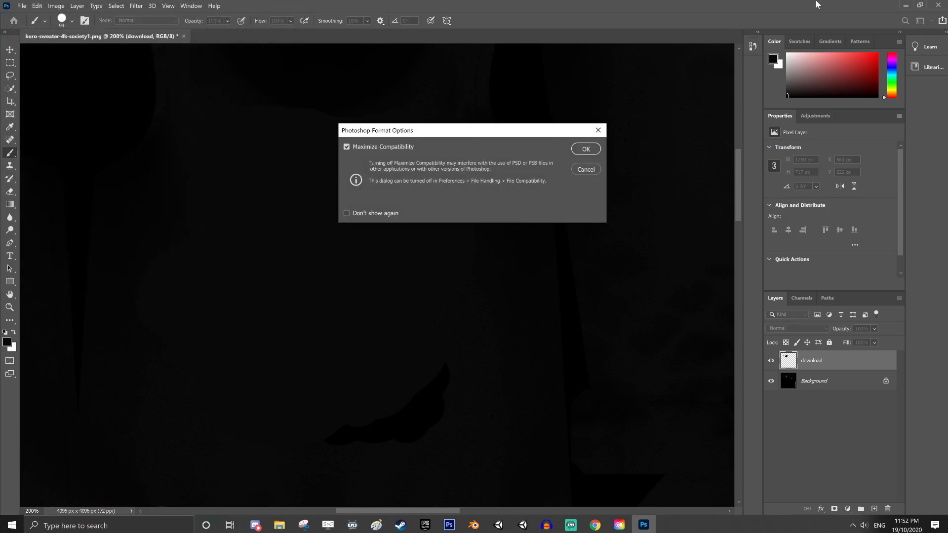
{"action": "left_click", "coordinate": [586, 149]}
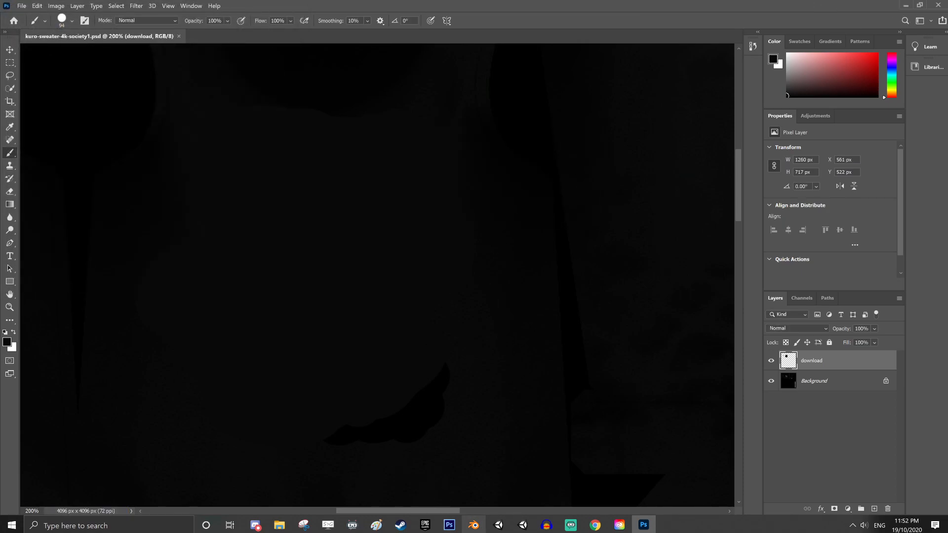
Switch to Unity and assign the edited kuro-sweater-4k-society1 PSD from the Stream Eboy folder as the Jacket material's main Texture
{"action": "left_click", "coordinate": [500, 526]}
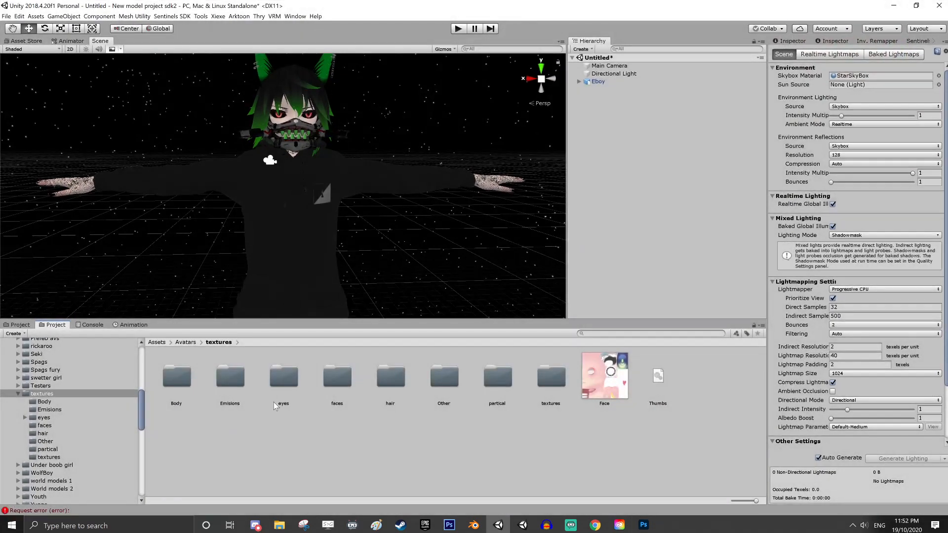
{"action": "left_click", "coordinate": [20, 326]}
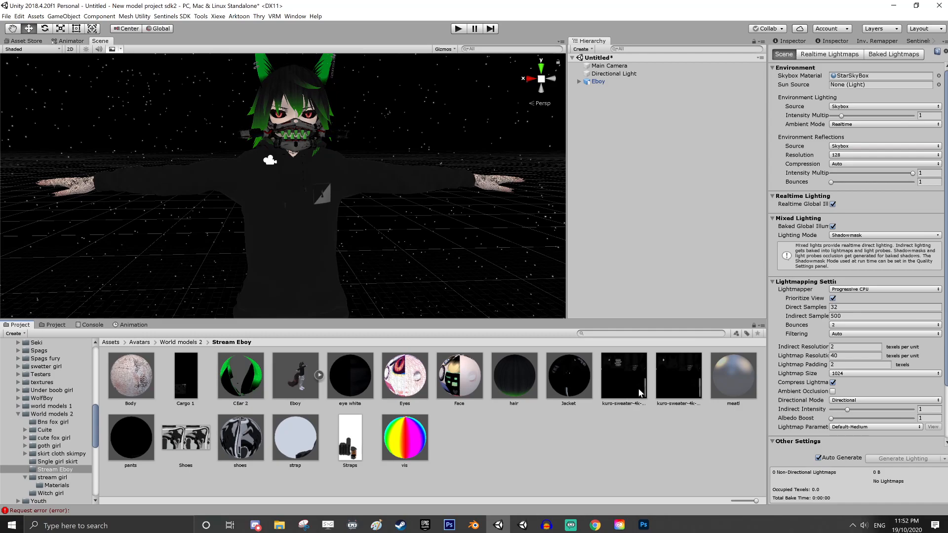
{"action": "left_click", "coordinate": [675, 375]}
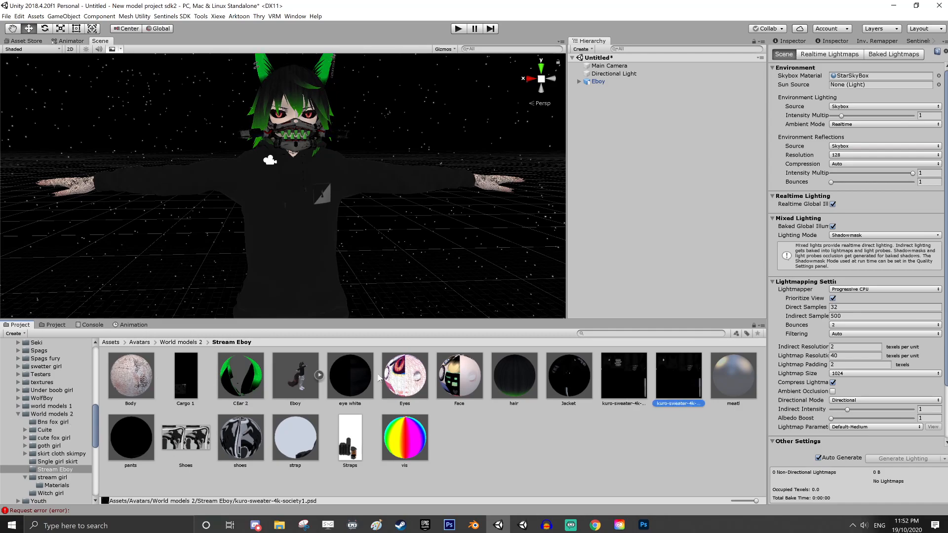
{"action": "left_click", "coordinate": [569, 376]}
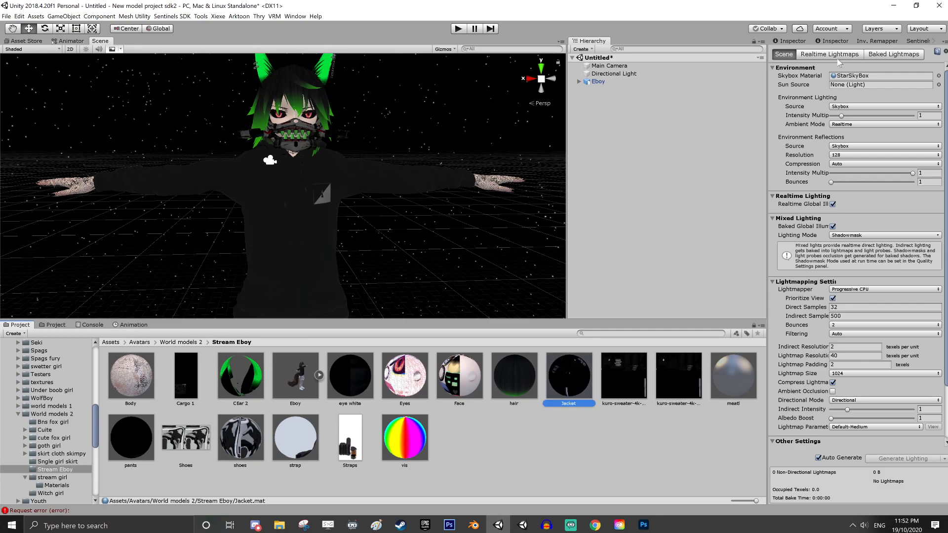
{"action": "left_click", "coordinate": [790, 40]}
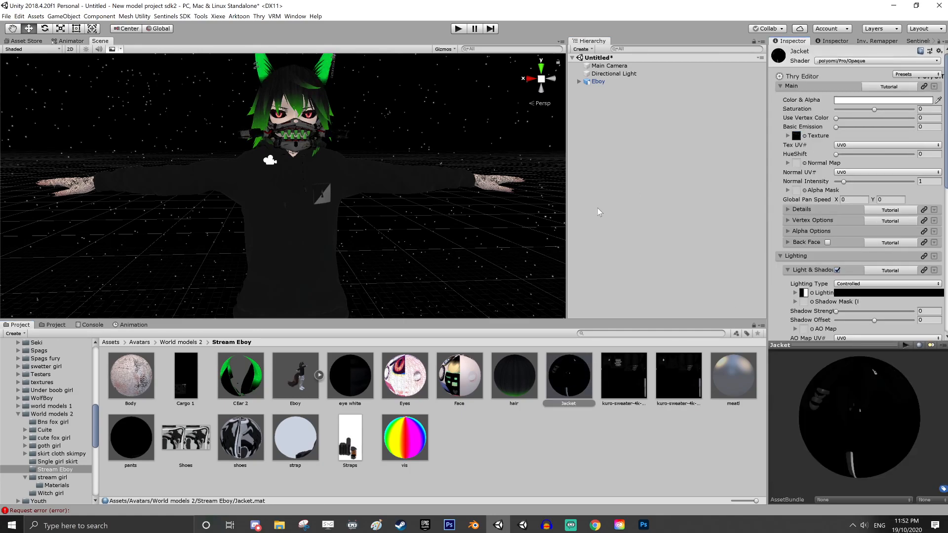
{"action": "left_click", "coordinate": [676, 388]}
{"action": "left_click_drag", "start_coordinate": [675, 388], "coordinate": [796, 137]}
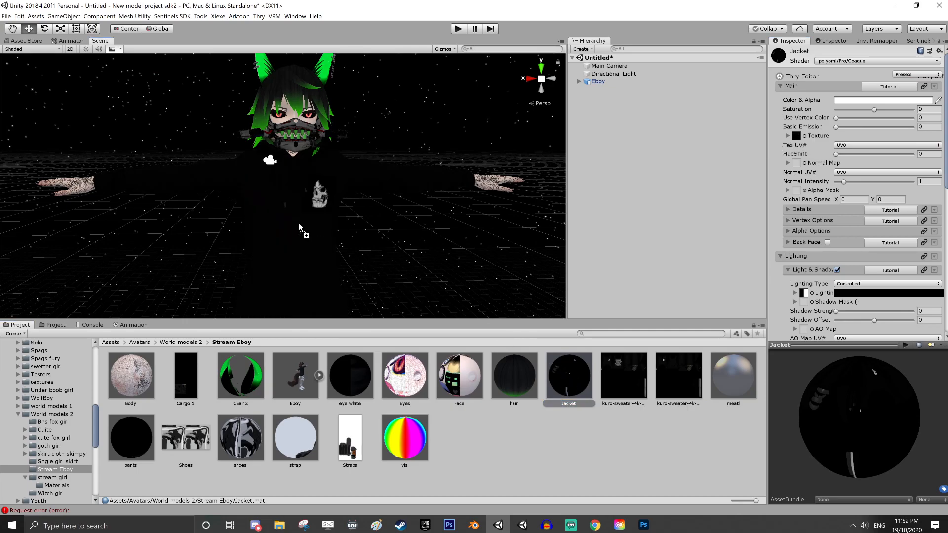
{"action": "middle_click_drag", "start_coordinate": [400, 242], "coordinate": [380, 254]}
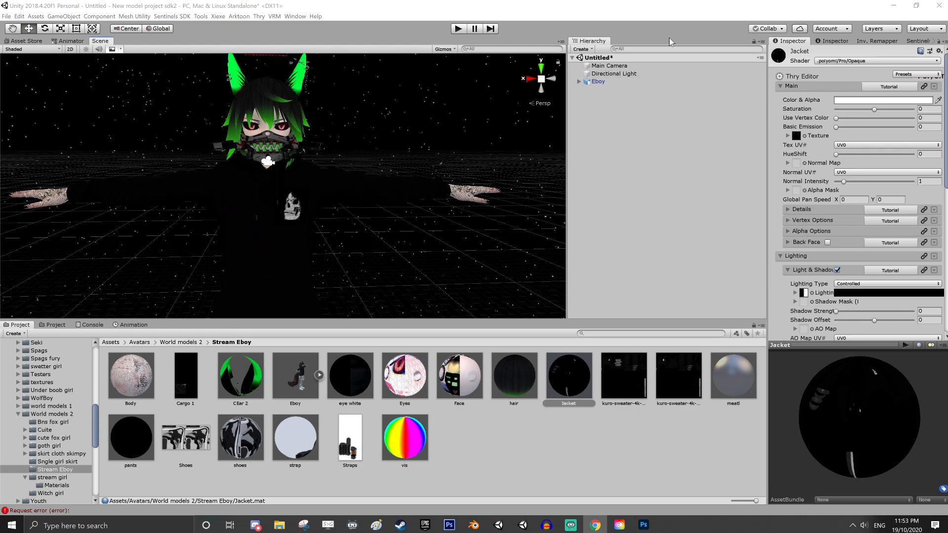
Open the flip books folder inside Assets/textures and import the giphy GIF from the desktop into it
{"action": "left_click", "coordinate": [56, 325]}
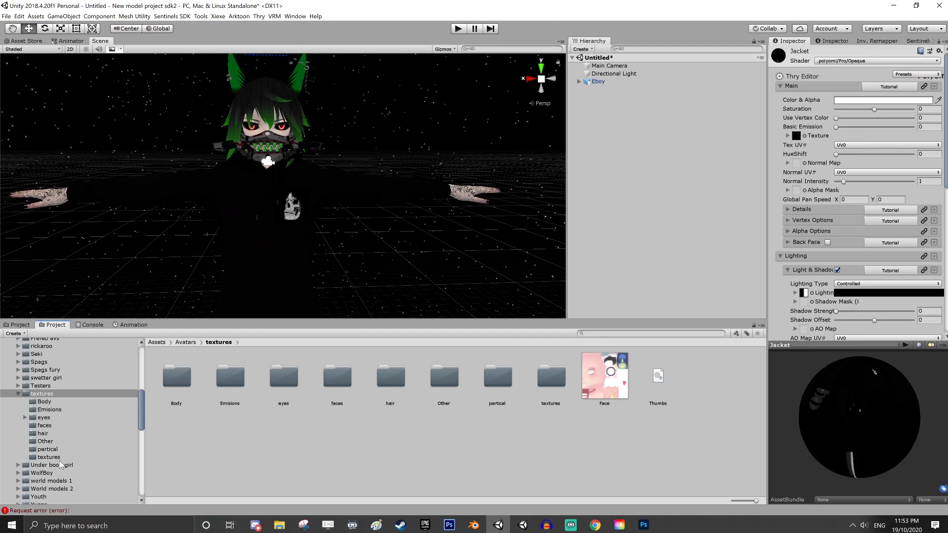
{"action": "left_click", "coordinate": [19, 394]}
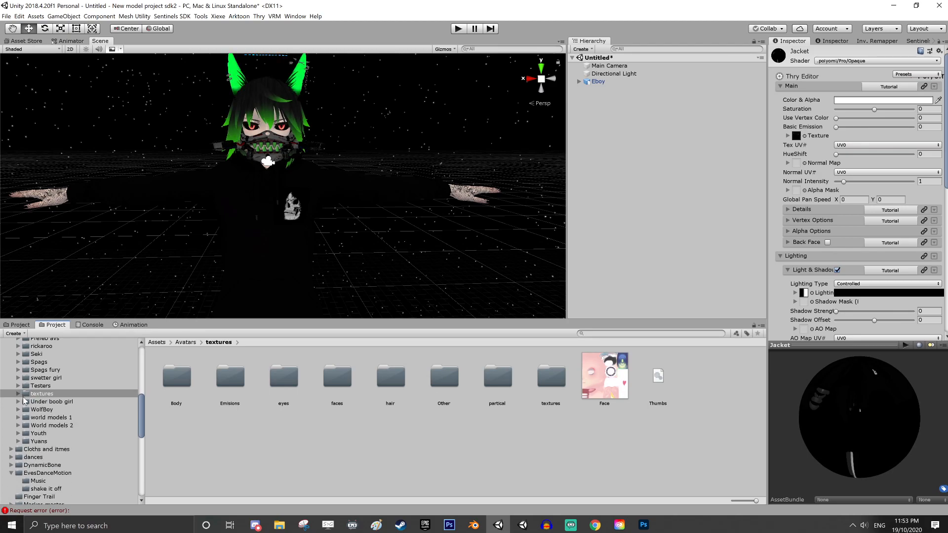
{"action": "scroll", "coordinate": [46, 401], "scroll_direction": "up", "scroll_amount": 5}
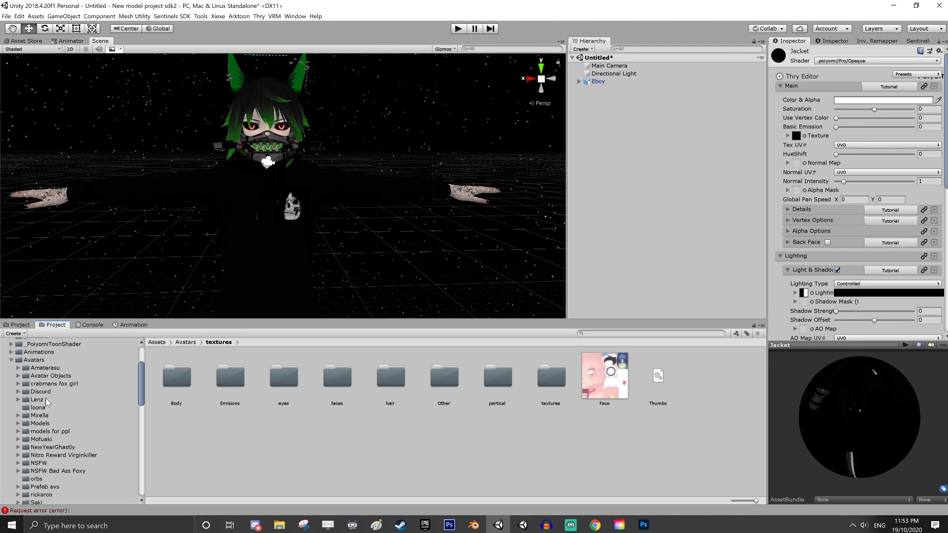
{"action": "scroll", "coordinate": [40, 400], "scroll_direction": "up", "scroll_amount": 1}
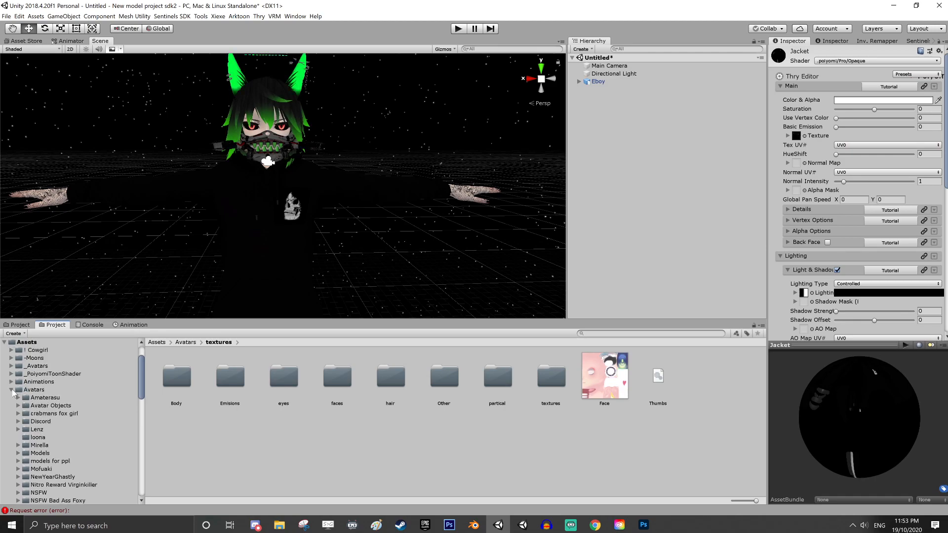
{"action": "scroll", "coordinate": [14, 393], "scroll_direction": "down", "scroll_amount": 11}
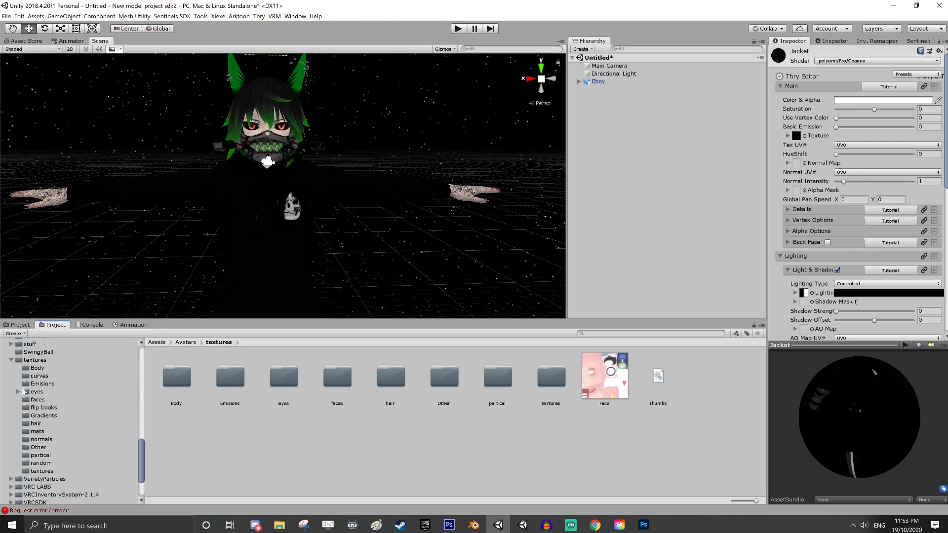
{"action": "left_click", "coordinate": [37, 360]}
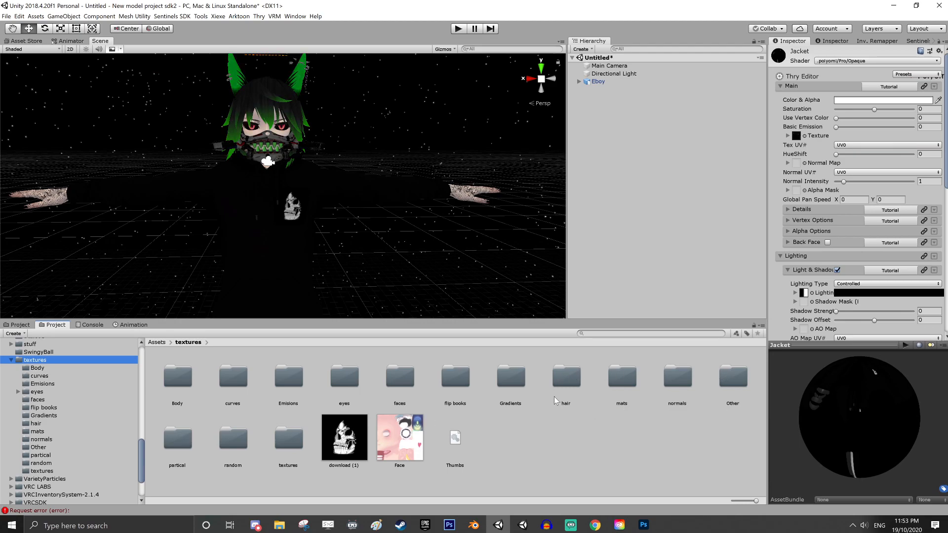
{"action": "double_click", "coordinate": [443, 386]}
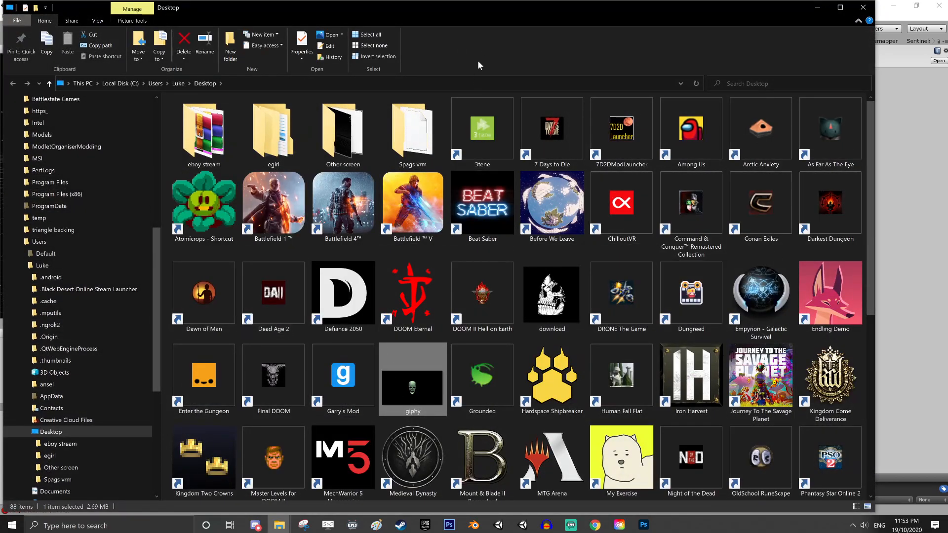
{"action": "left_click_drag", "start_coordinate": [504, 11], "coordinate": [947, 267]}
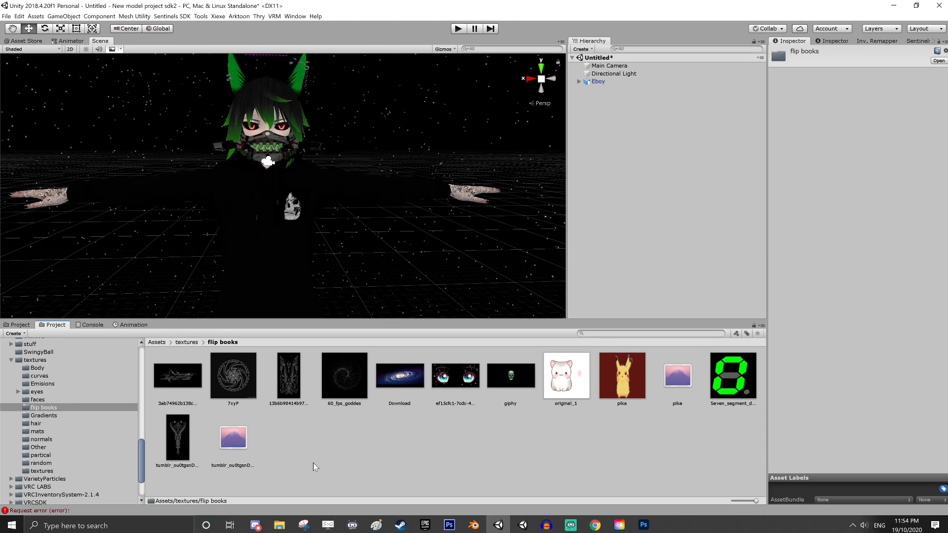
Rename the giphy texture in the flip books folder as skull
{"action": "left_click", "coordinate": [368, 447]}
{"action": "left_click", "coordinate": [515, 376]}
{"action": "right_click", "coordinate": [515, 376]}
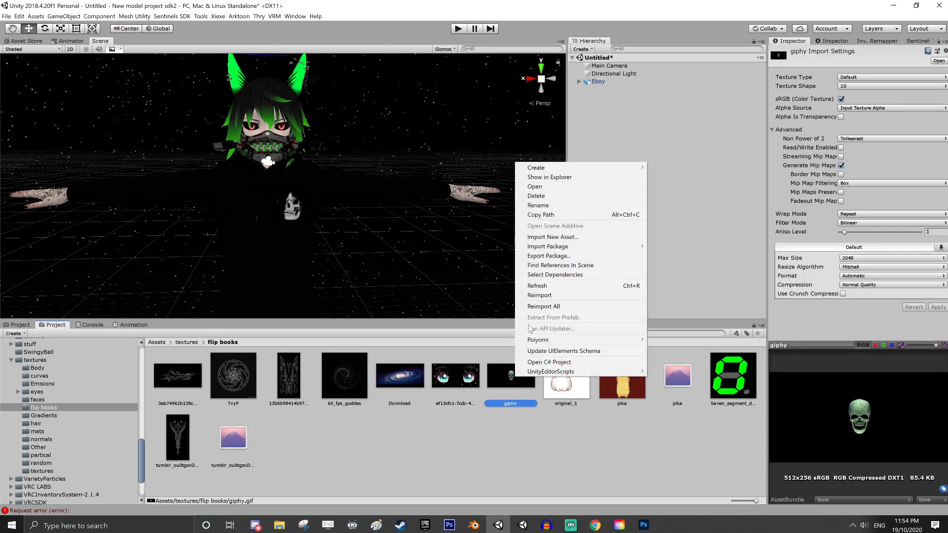
{"action": "left_click", "coordinate": [513, 404]}
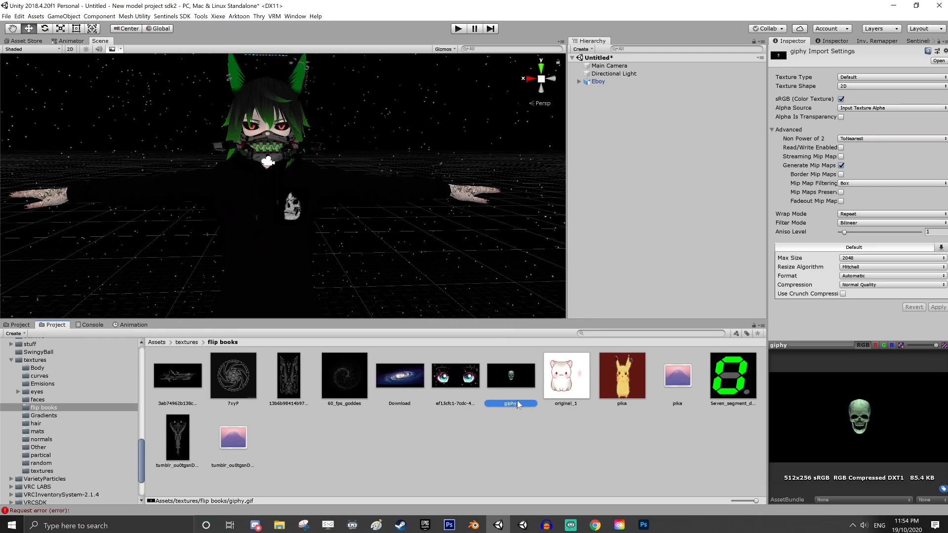
{"action": "type", "text": "skull"}
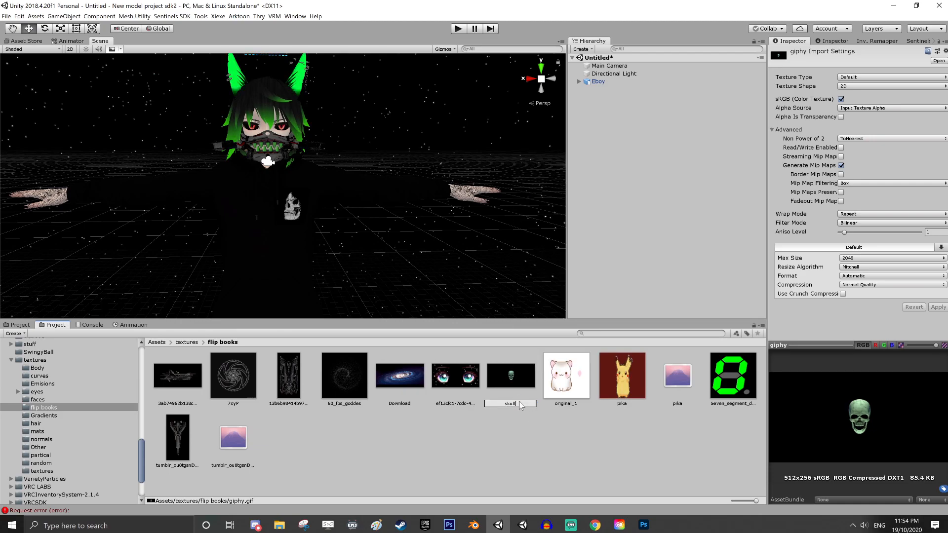
{"action": "key", "text": "Return"}
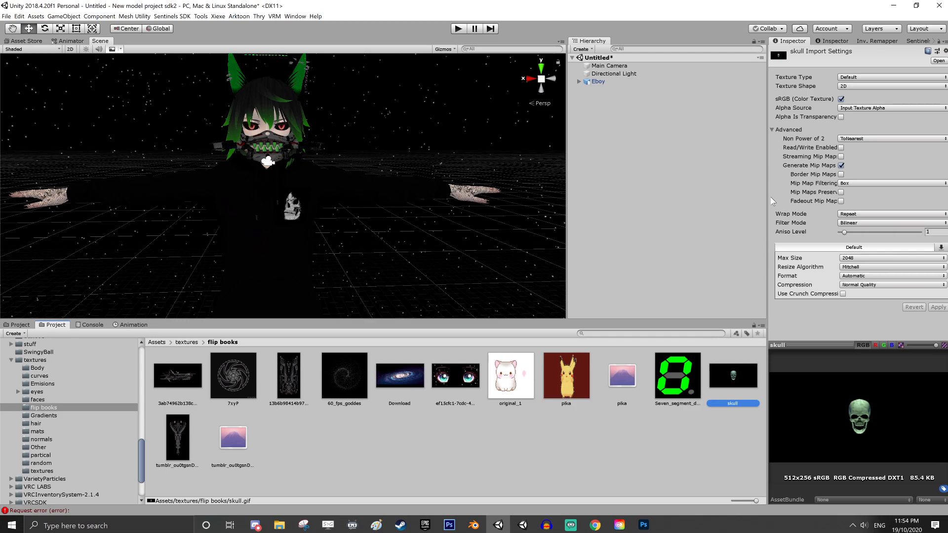
Generate a Poiyomi texture array from the skull GIF and select the resulting array asset
{"action": "right_click", "coordinate": [741, 379]}
{"action": "mouse_move", "coordinate": [770, 340]}
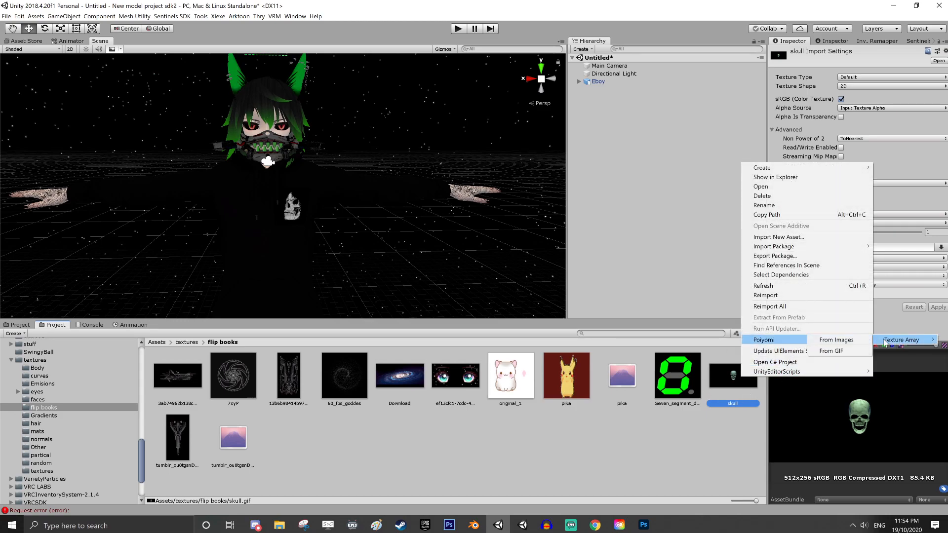
{"action": "left_click", "coordinate": [833, 352]}
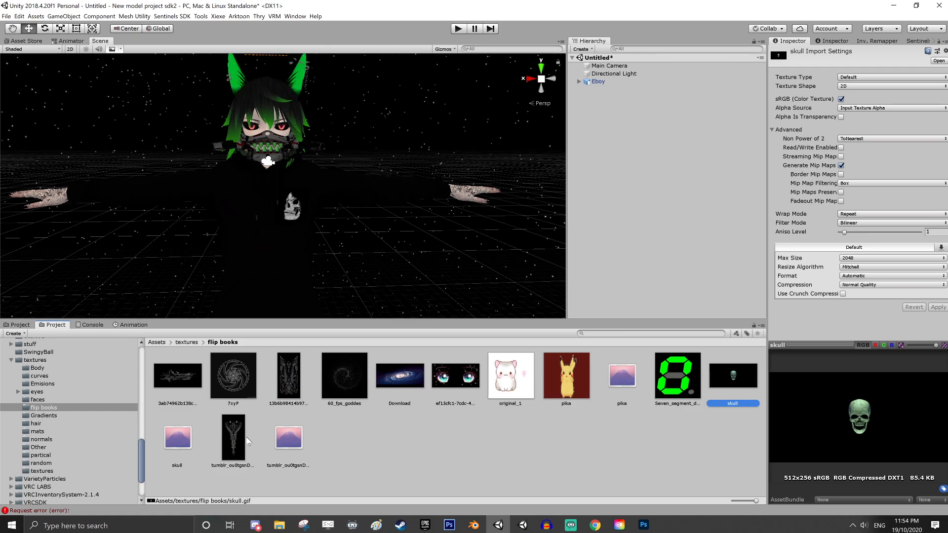
{"action": "left_click", "coordinate": [191, 429]}
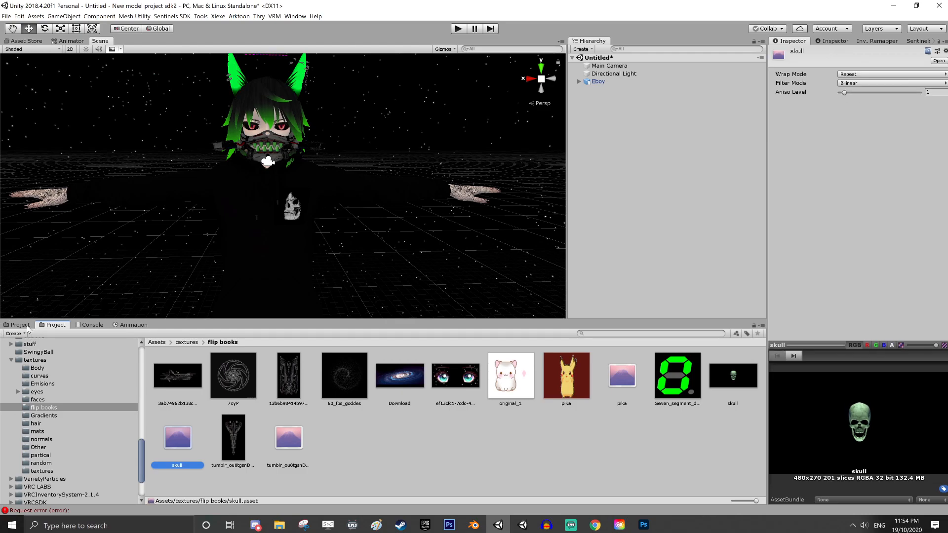
Enable the Flipbook special effect on the Jacket material in the Stream Eboy folder
{"action": "left_click", "coordinate": [19, 325]}
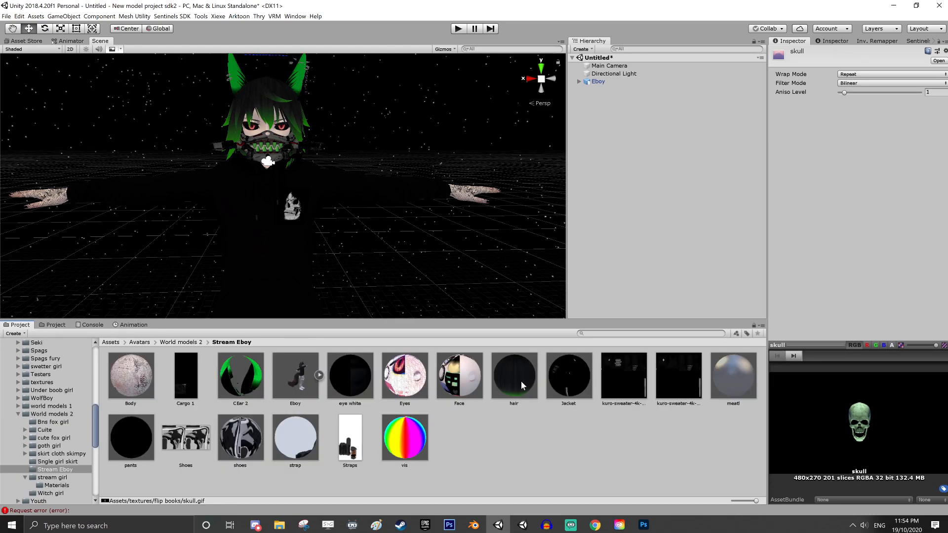
{"action": "left_click", "coordinate": [569, 376]}
{"action": "scroll", "coordinate": [819, 212], "scroll_direction": "down", "scroll_amount": 5}
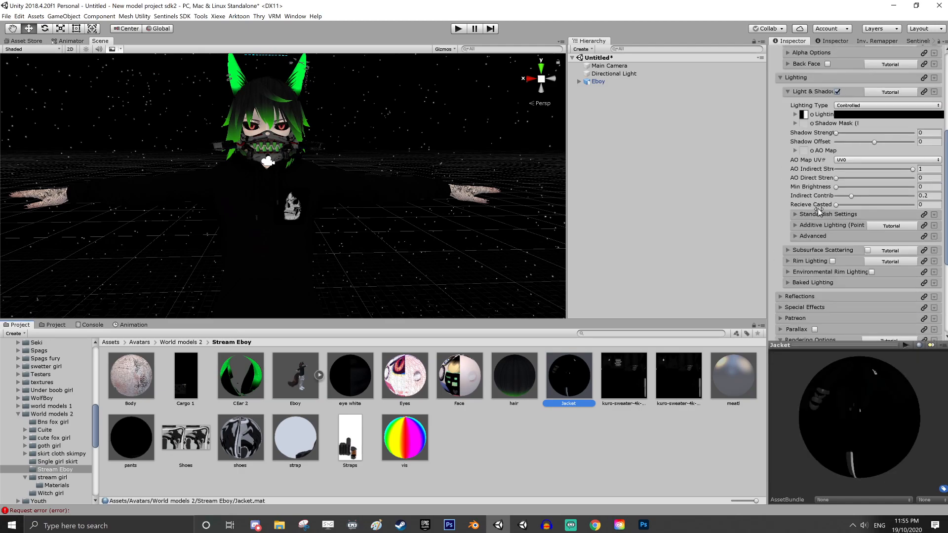
{"action": "scroll", "coordinate": [820, 211], "scroll_direction": "down", "scroll_amount": 3}
{"action": "scroll", "coordinate": [784, 187], "scroll_direction": "up", "scroll_amount": 2}
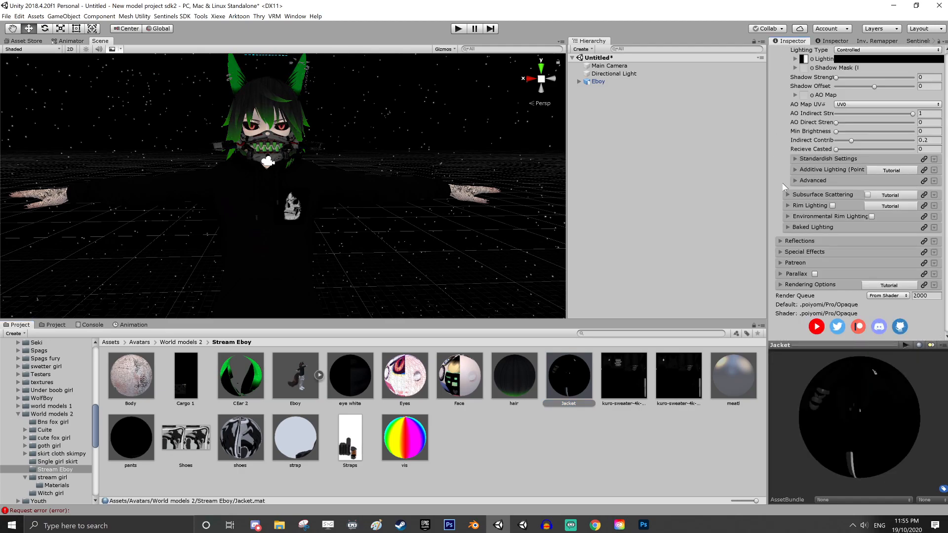
{"action": "left_click", "coordinate": [782, 252]}
{"action": "scroll", "coordinate": [810, 293], "scroll_direction": "down", "scroll_amount": 3}
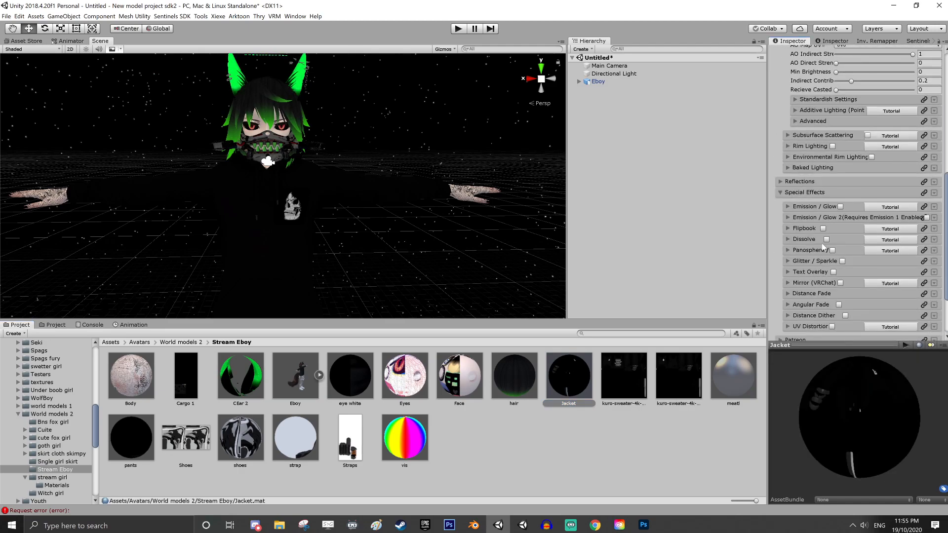
{"action": "left_click", "coordinate": [824, 229]}
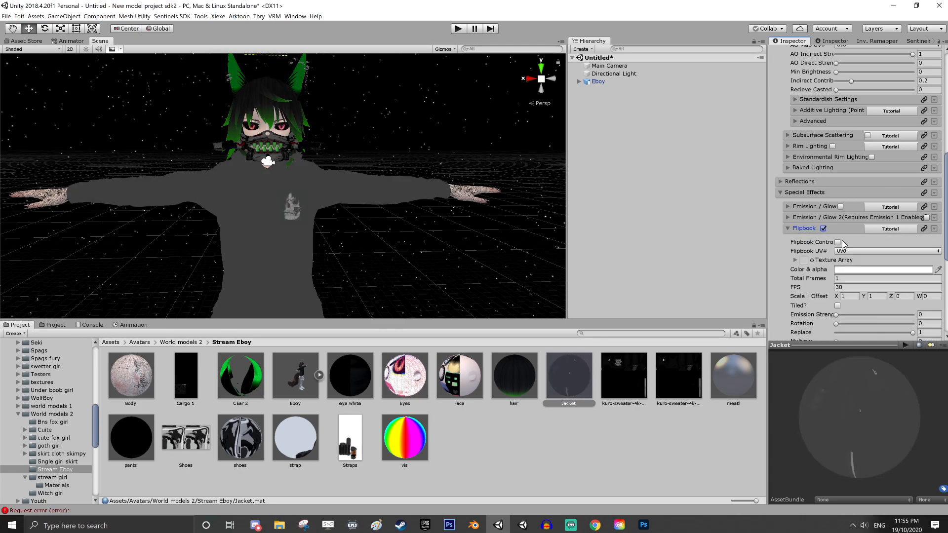
{"action": "scroll", "coordinate": [839, 250], "scroll_direction": "down", "scroll_amount": 2}
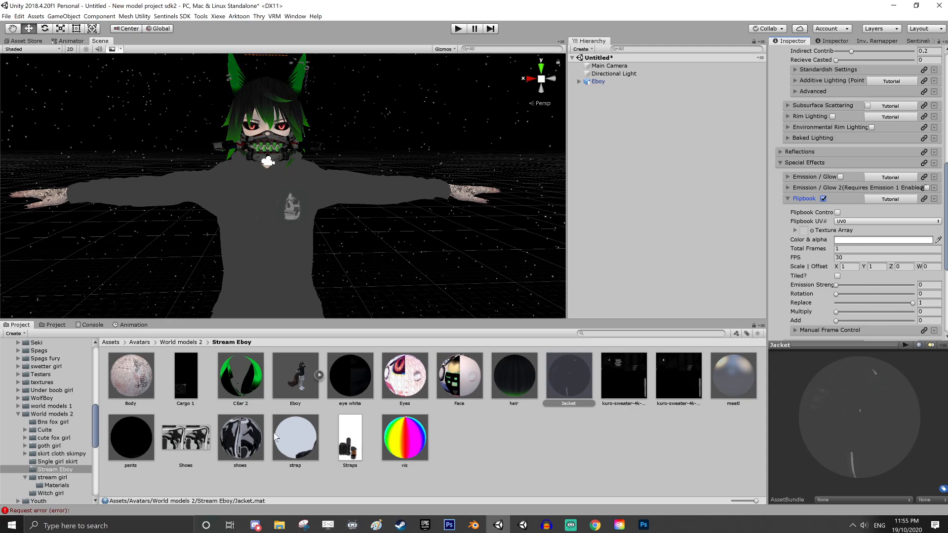
Assign the skull texture array from the flip books folder to the Jacket flipbook's Texture Array
{"action": "left_click", "coordinate": [54, 325]}
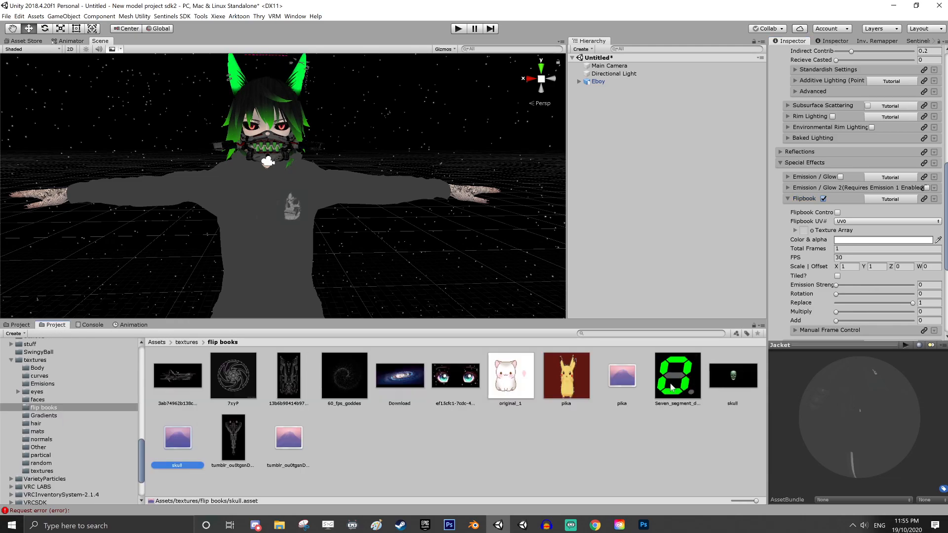
{"action": "left_click_drag", "start_coordinate": [178, 438], "coordinate": [806, 218]}
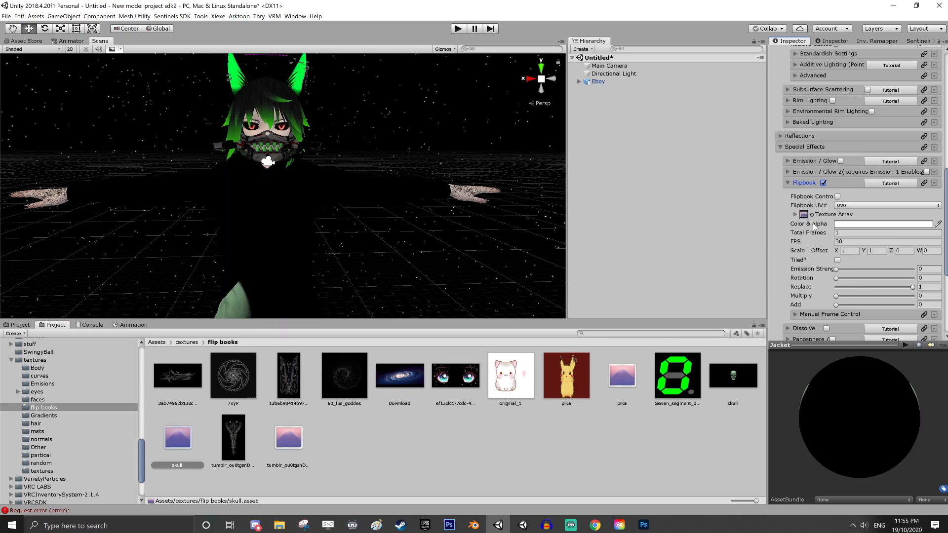
{"action": "middle_click_drag", "start_coordinate": [441, 290], "coordinate": [427, 230]}
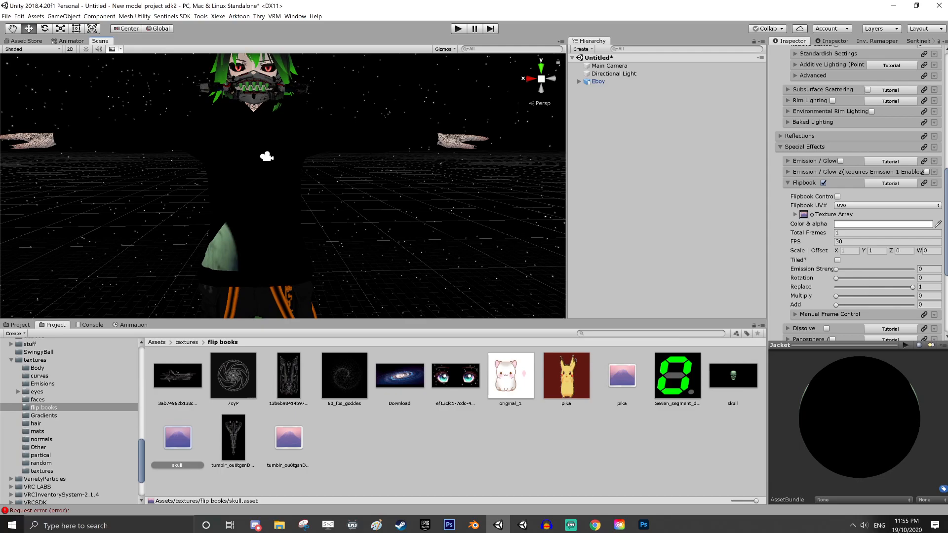
Set the Jacket flipbook's Total Frames to 60 and its FPS to 15
{"action": "left_click", "coordinate": [869, 233]}
{"action": "type", "text": "60"}
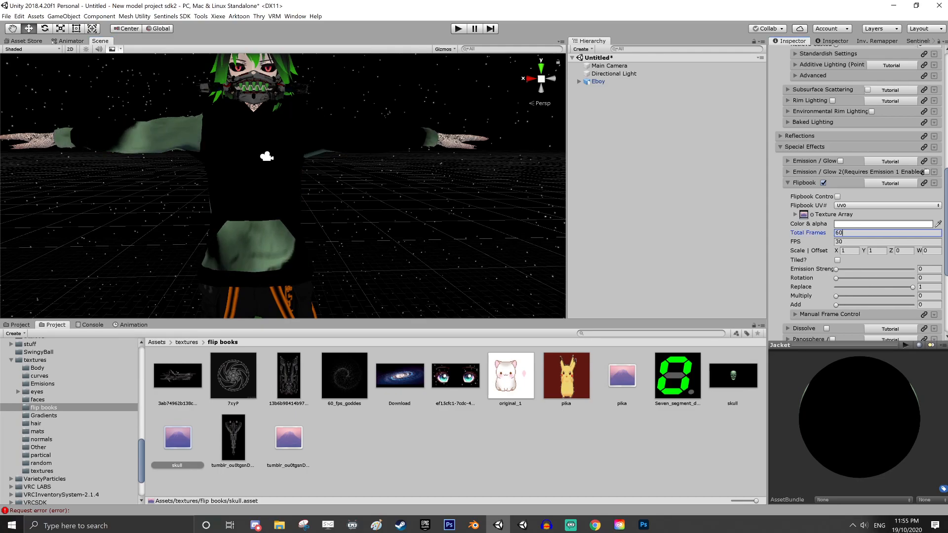
{"action": "key", "text": "Tab"}
{"action": "type", "text": "13"}
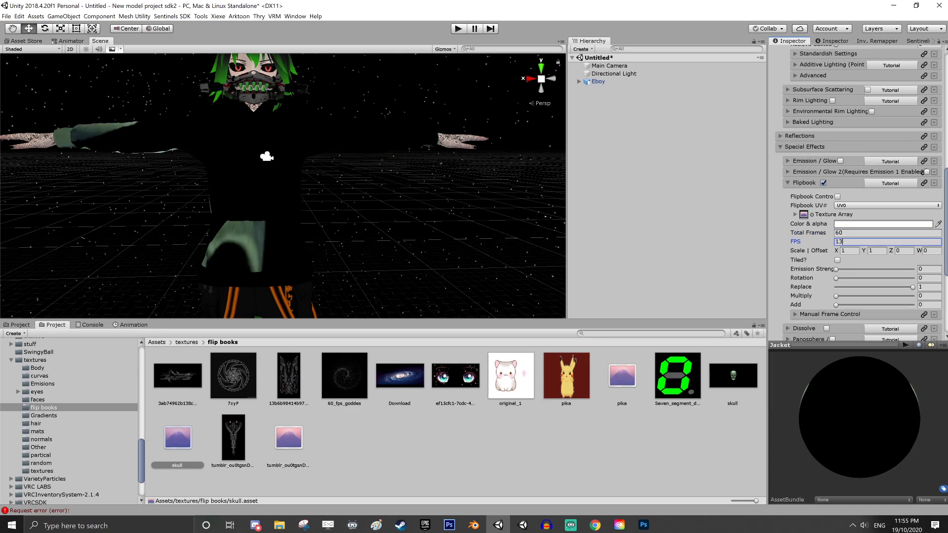
{"action": "key", "text": "BackSpace"}
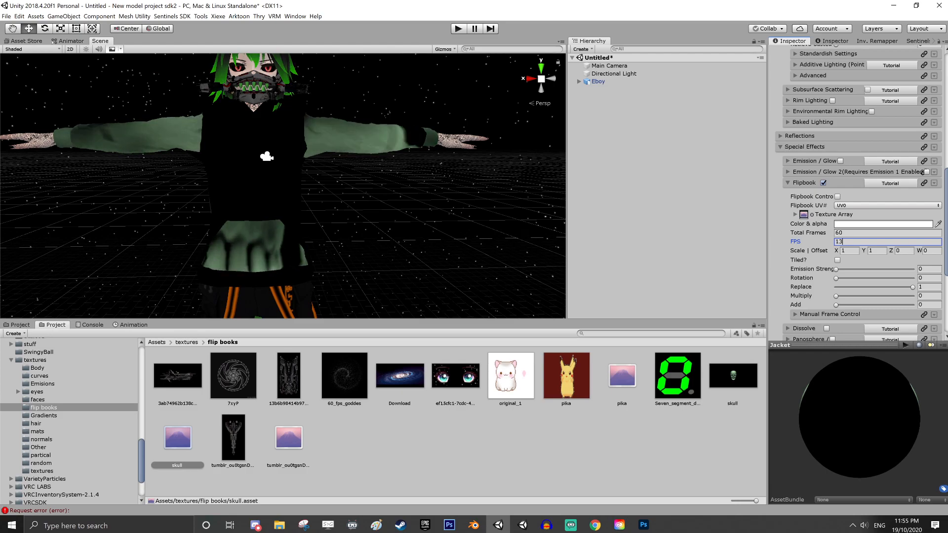
{"action": "type", "text": "5"}
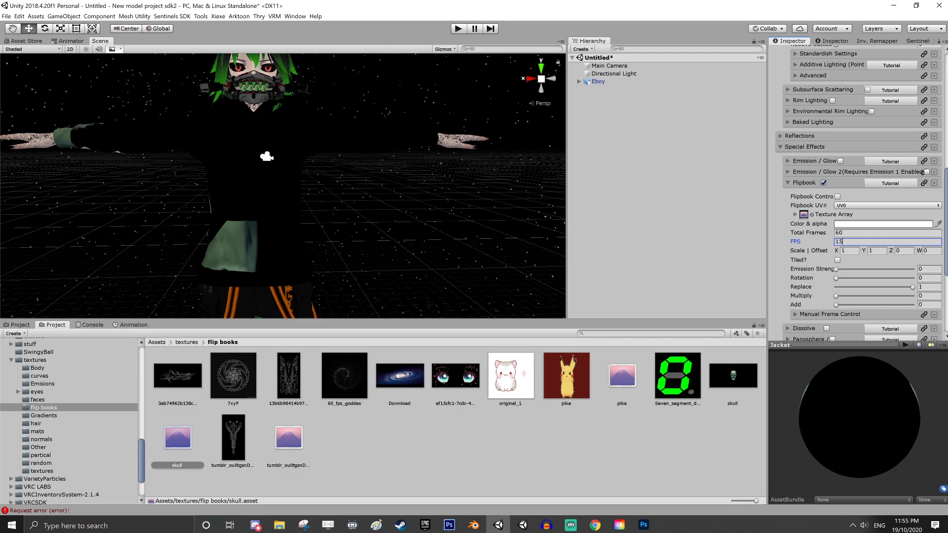
Set the Jacket flipbook's FPS to 18 and show the material preview on a cube
{"action": "key", "text": "BackSpace"}
{"action": "type", "text": "8"}
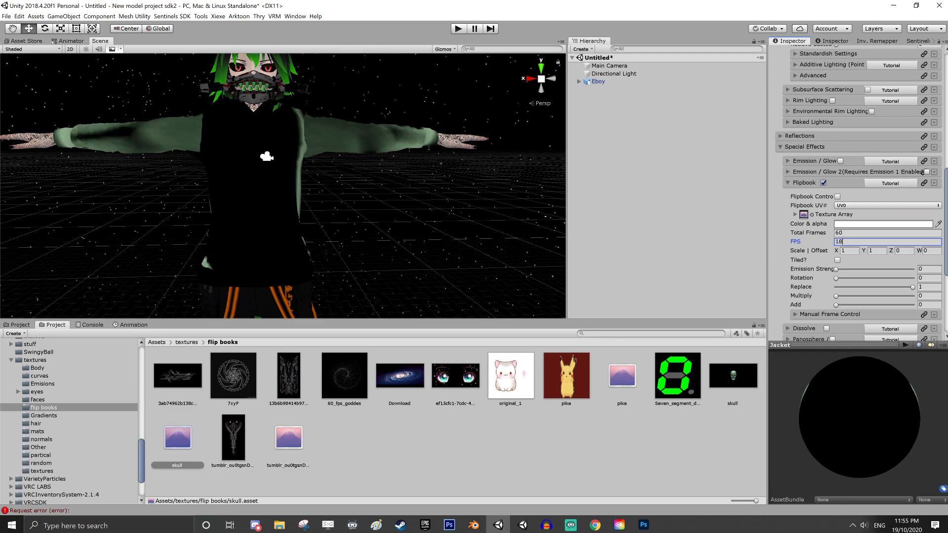
{"action": "left_click_drag", "start_coordinate": [530, 254], "coordinate": [499, 242], "text": "alt"}
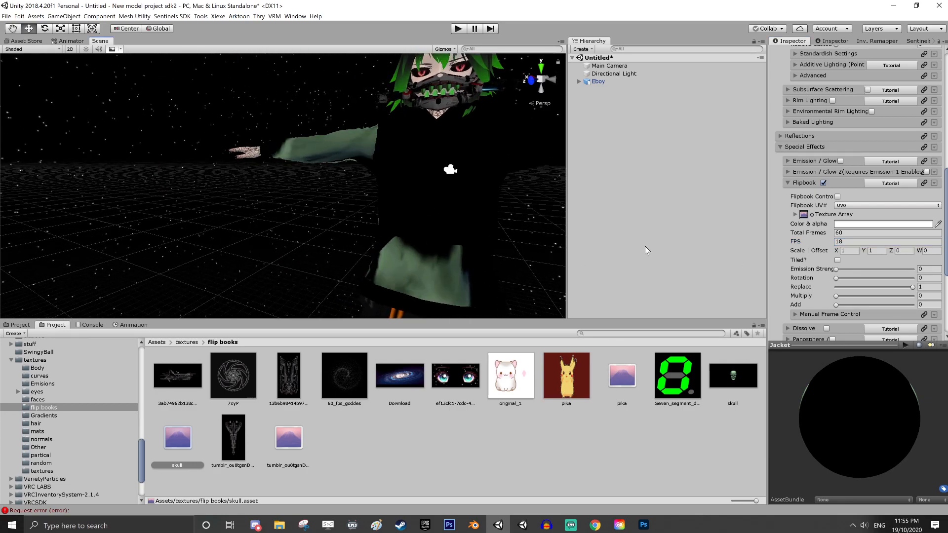
{"action": "left_click", "coordinate": [921, 347]}
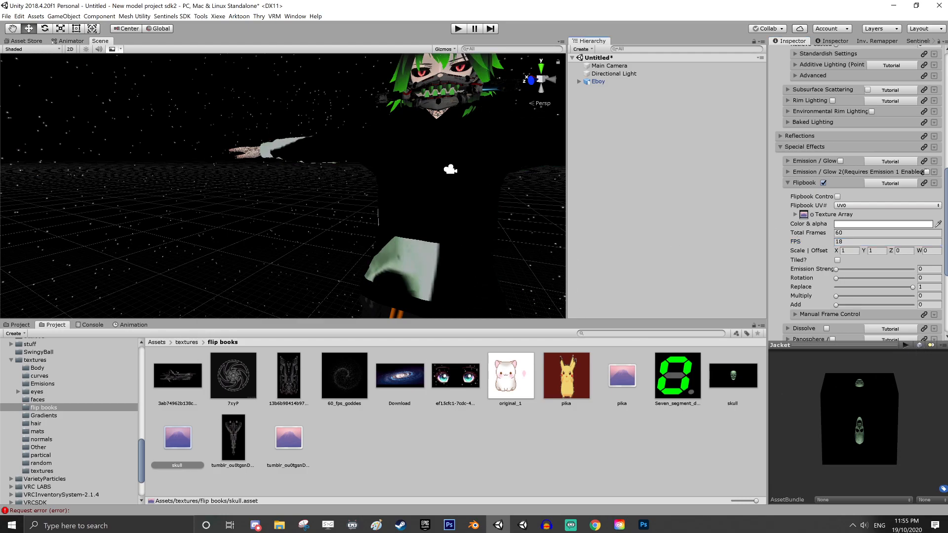
Scale the Jacket flipbook to X 0.2 and Y 0.2, then place it on the avatar's back with offset Z -0.12 and W 0.28
{"action": "left_click", "coordinate": [850, 251]}
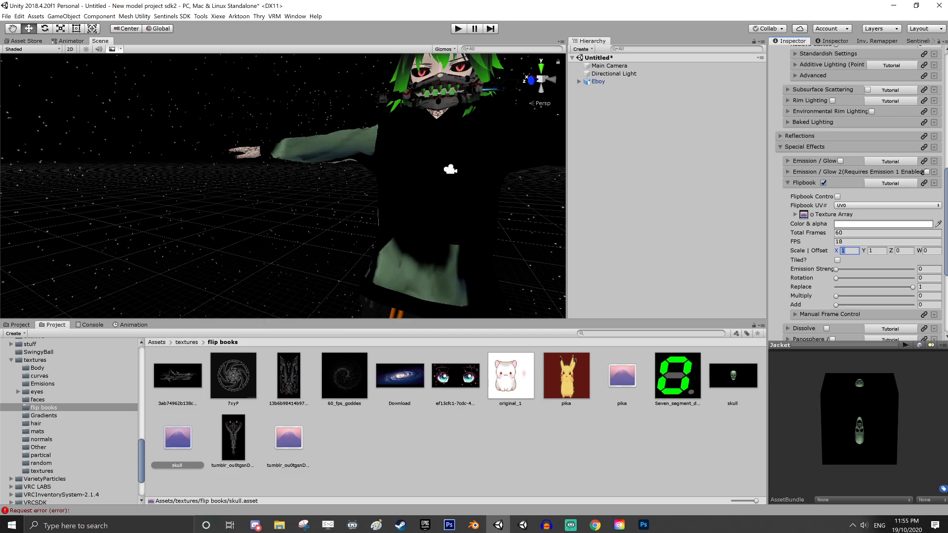
{"action": "type", "text": "0.2"}
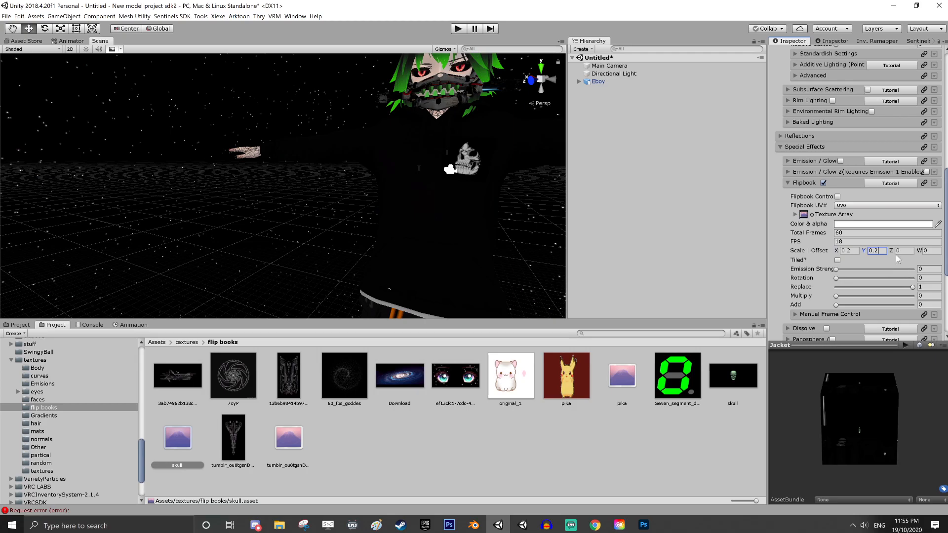
{"action": "left_click_drag", "start_coordinate": [464, 241], "coordinate": [337, 252], "text": "alt"}
{"action": "middle_click_drag", "start_coordinate": [336, 251], "coordinate": [370, 250]}
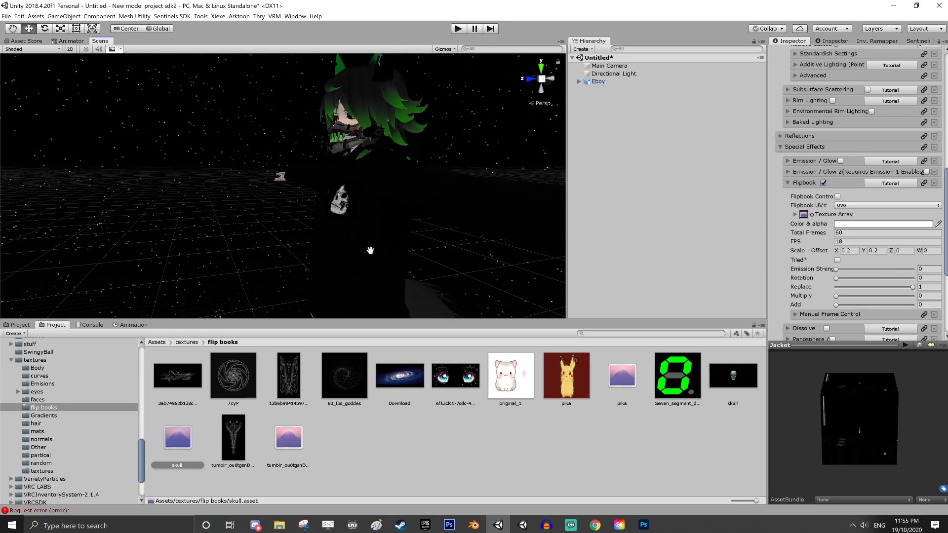
{"action": "left_click_drag", "start_coordinate": [434, 244], "coordinate": [377, 269], "text": "alt"}
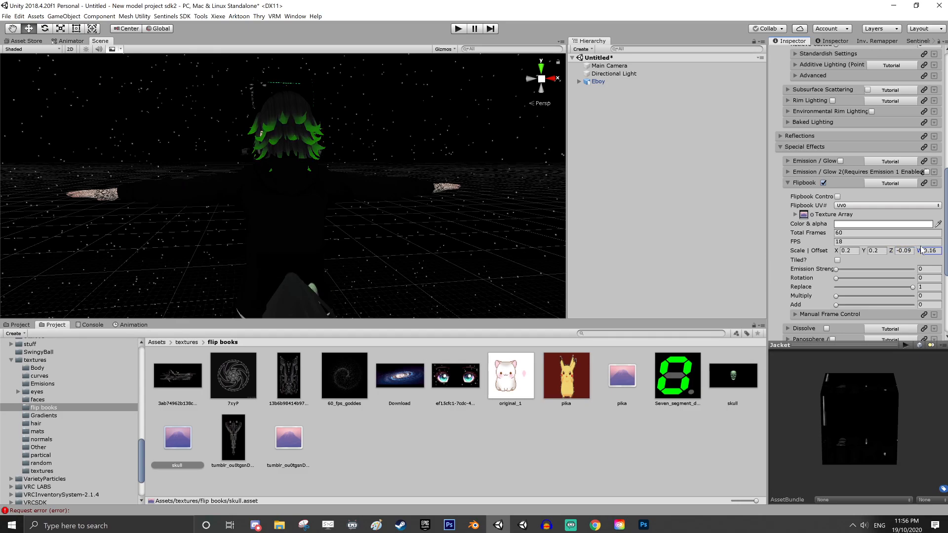
{"action": "left_click_drag", "start_coordinate": [921, 251], "coordinate": [925, 251]}
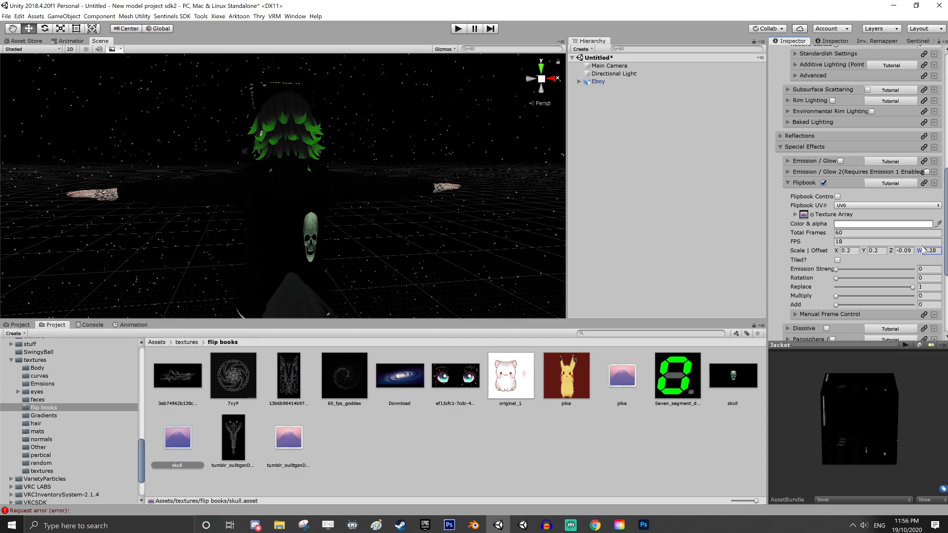
{"action": "left_click", "coordinate": [891, 250]}
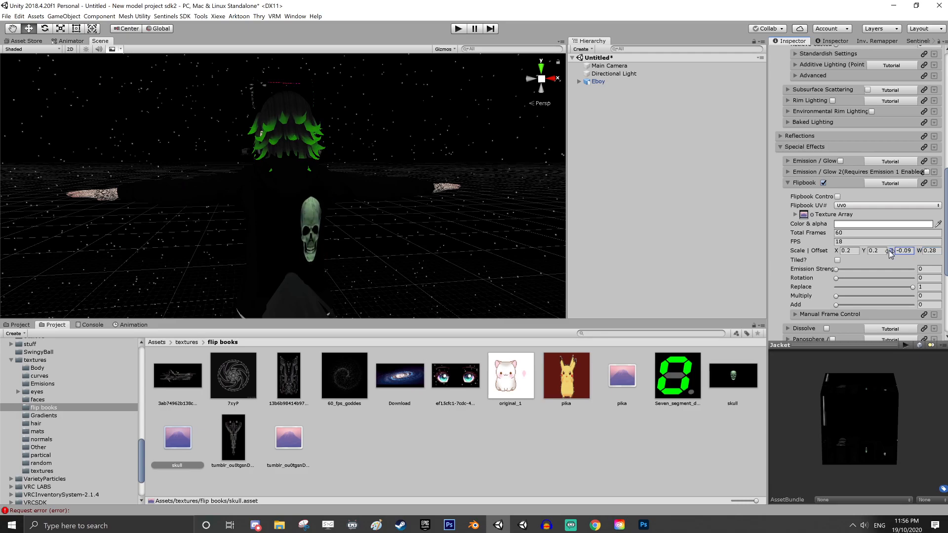
{"action": "left_click_drag", "start_coordinate": [889, 251], "coordinate": [889, 253]}
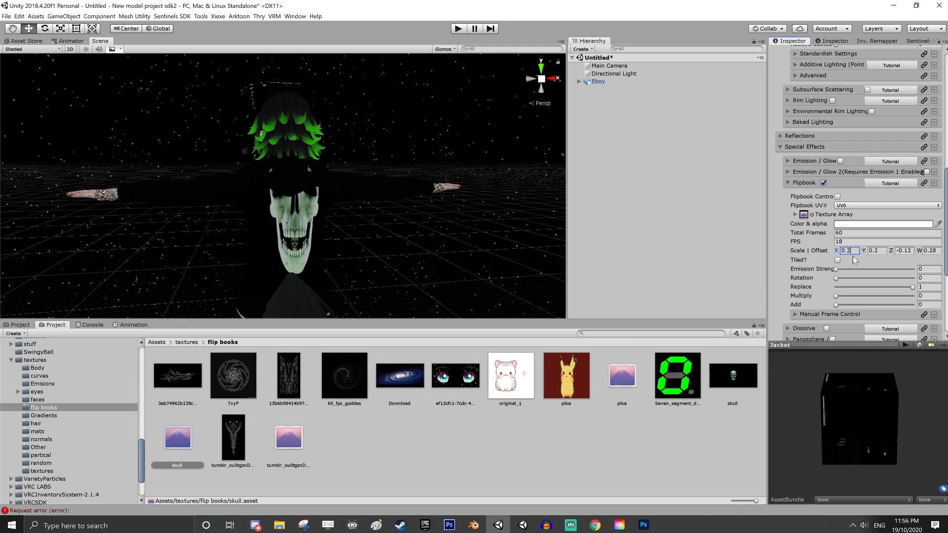
Try an X scale of 0.1 on the Jacket flipbook to narrow the skull on the back
{"action": "key", "text": "BackSpace"}
{"action": "type", "text": "1"}
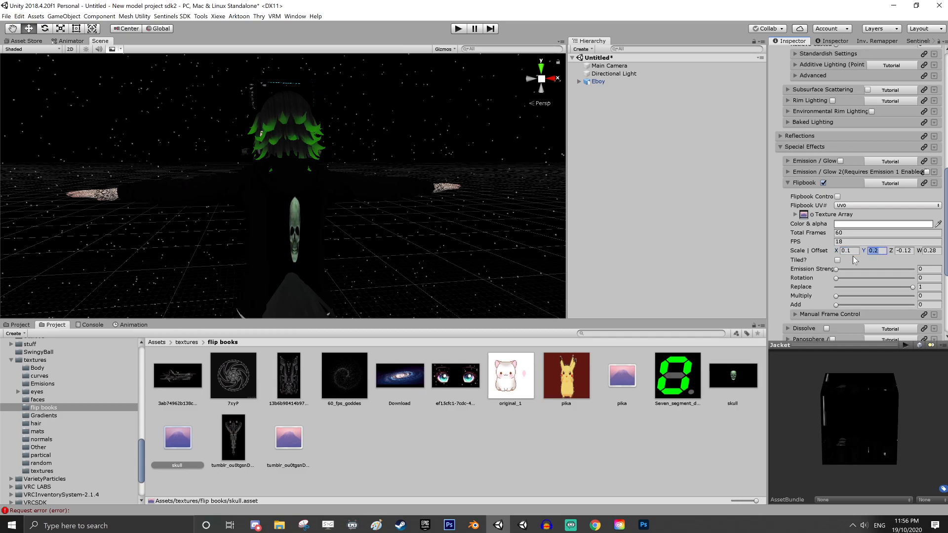
{"action": "key", "text": "Tab"}
{"action": "key", "text": "Tab"}
{"action": "key", "text": "shift+Tab"}
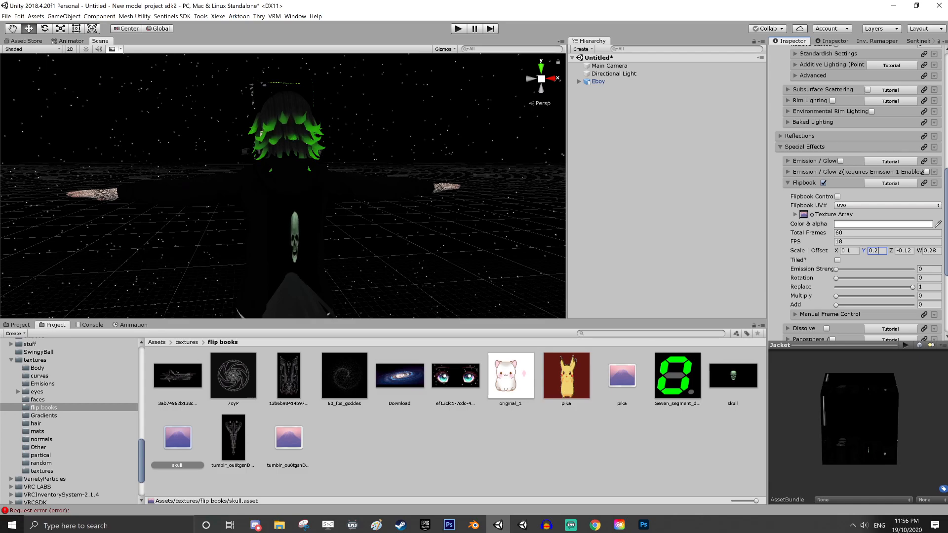
{"action": "left_click", "coordinate": [849, 251]}
{"action": "type", "text": "0.1"}
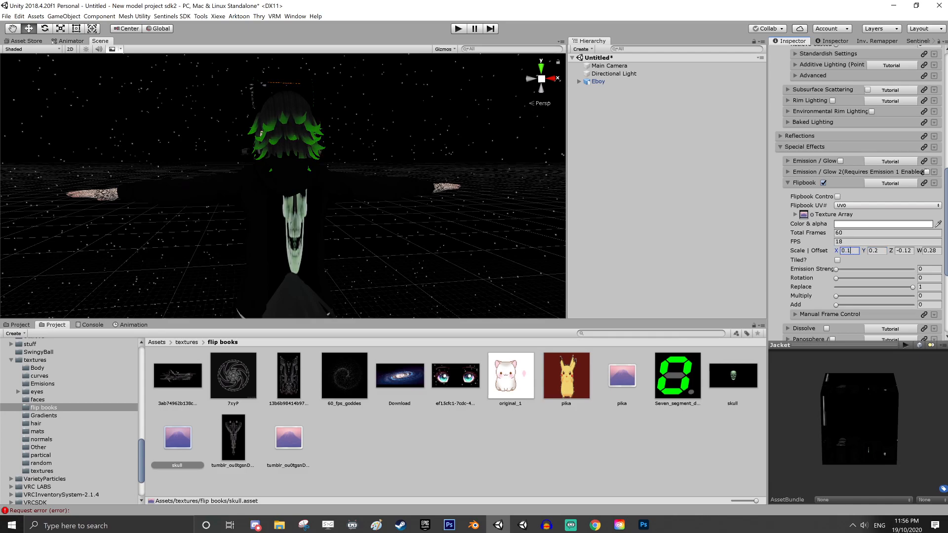
Widen the skull on the jacket's back by setting the flipbook's X scale to 0.28
{"action": "key", "text": "BackSpace"}
{"action": "type", "text": "25"}
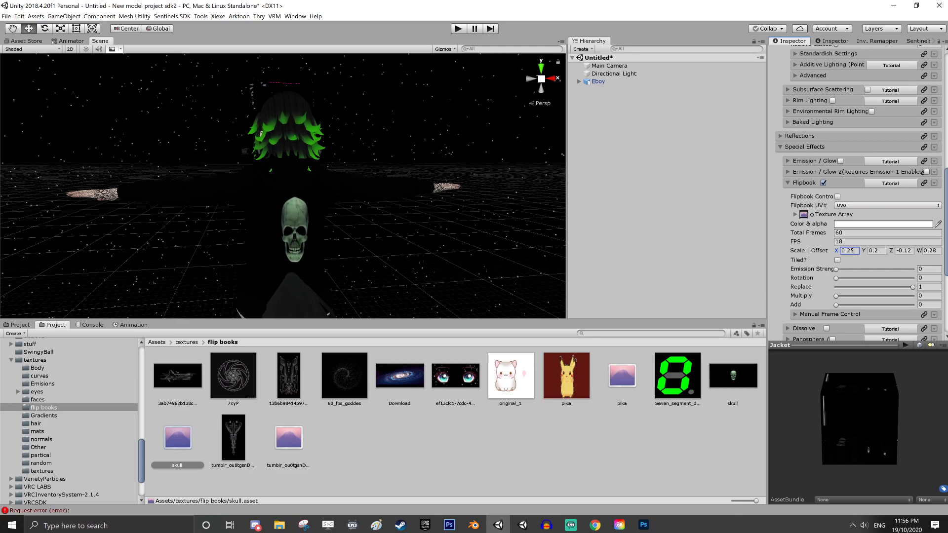
{"action": "key", "text": "BackSpace"}
{"action": "type", "text": "8"}
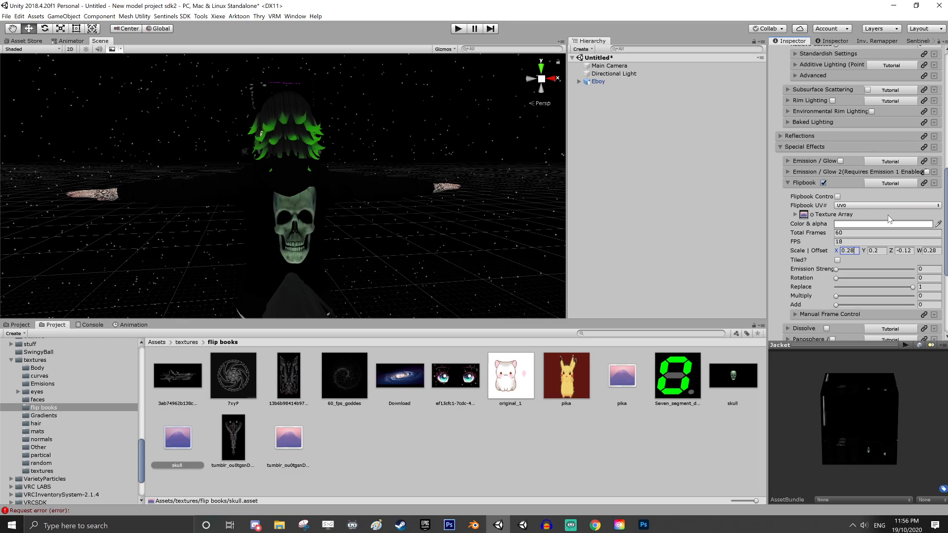
Reposition the skull on the jacket's back by setting the flipbook offset to Z -0.13 and W 0.25
{"action": "right_click_drag", "start_coordinate": [486, 257], "coordinate": [447, 252]}
{"action": "middle_click_drag", "start_coordinate": [447, 252], "coordinate": [430, 222]}
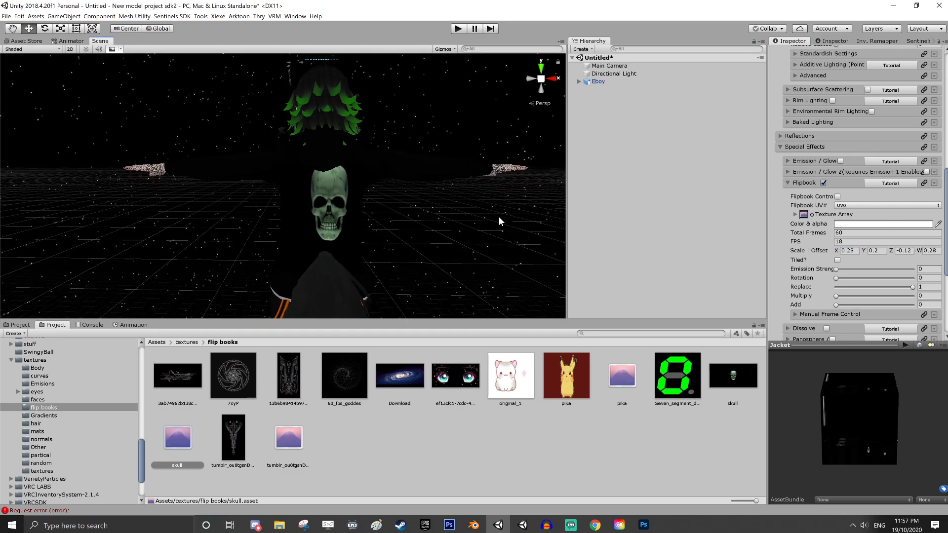
{"action": "left_click", "coordinate": [919, 251]}
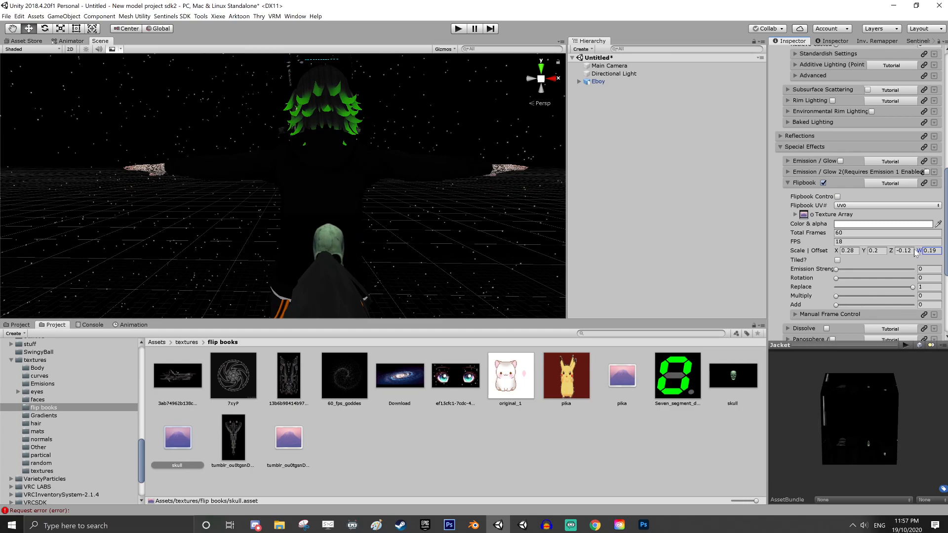
{"action": "left_click_drag", "start_coordinate": [915, 254], "coordinate": [917, 252]}
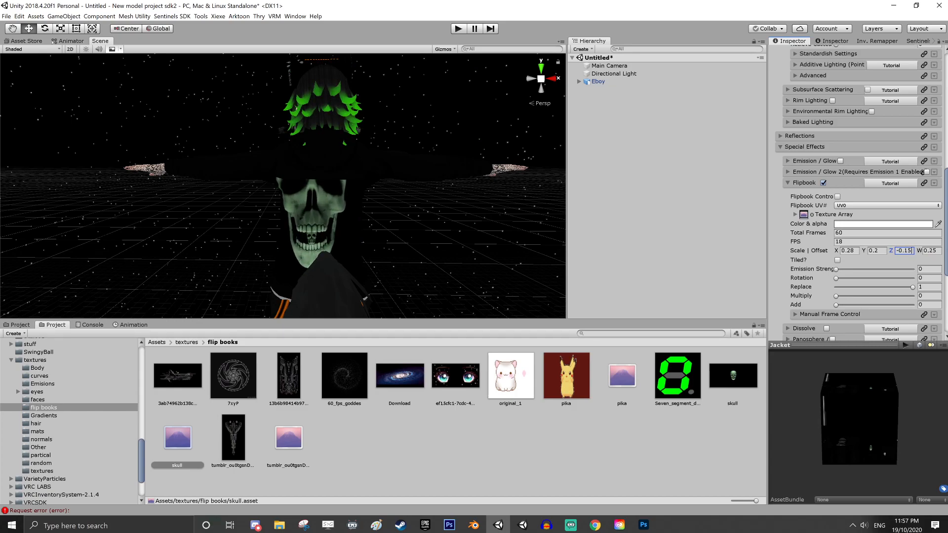
{"action": "key", "text": "BackSpace"}
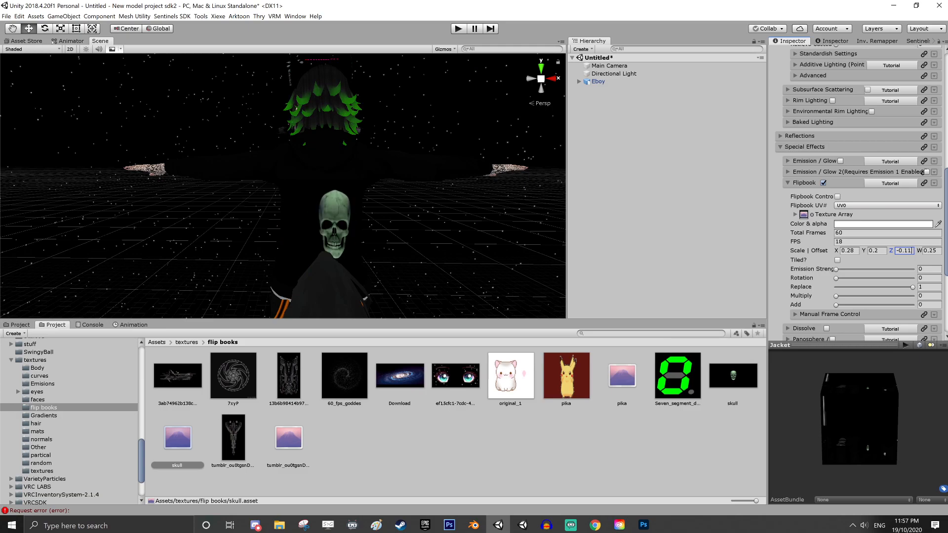
{"action": "type", "text": "3"}
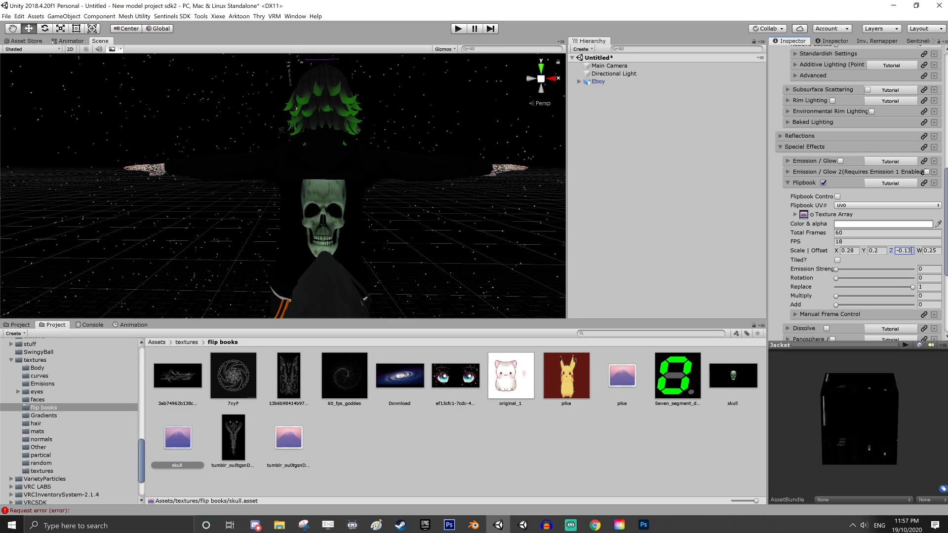
Raise the skull above the tail by setting the Jacket flipbook's W offset to 0.27
{"action": "left_click", "coordinate": [933, 251]}
{"action": "left_click", "coordinate": [937, 251]}
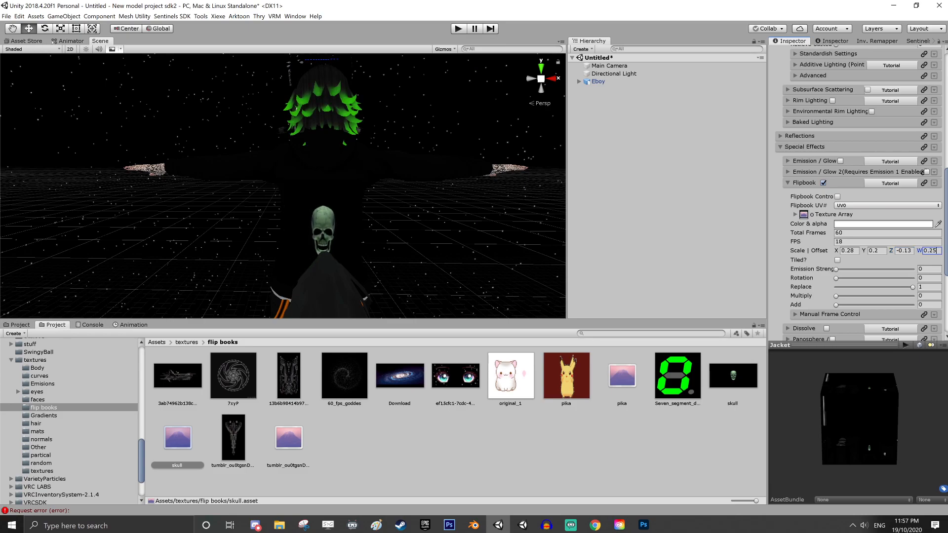
{"action": "key", "text": "BackSpace"}
{"action": "type", "text": "6"}
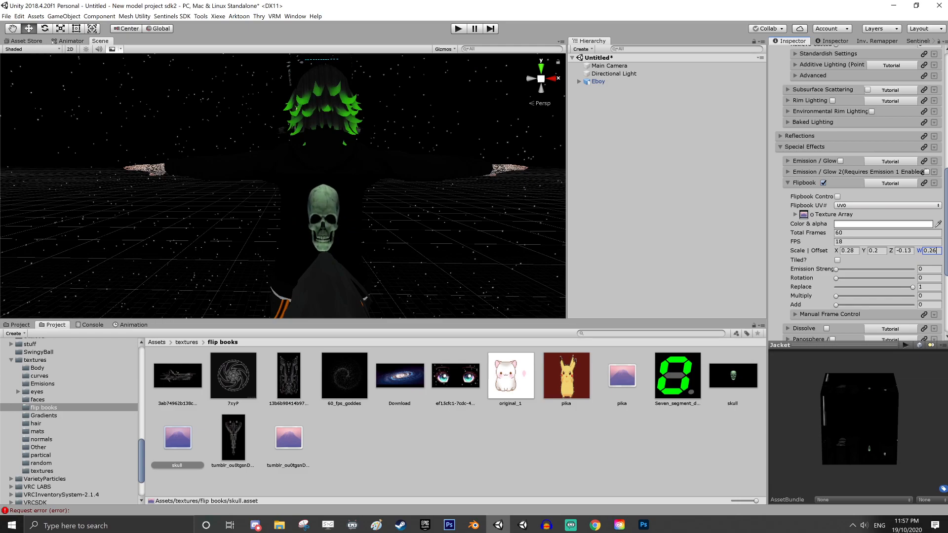
{"action": "key", "text": "BackSpace"}
{"action": "type", "text": "7"}
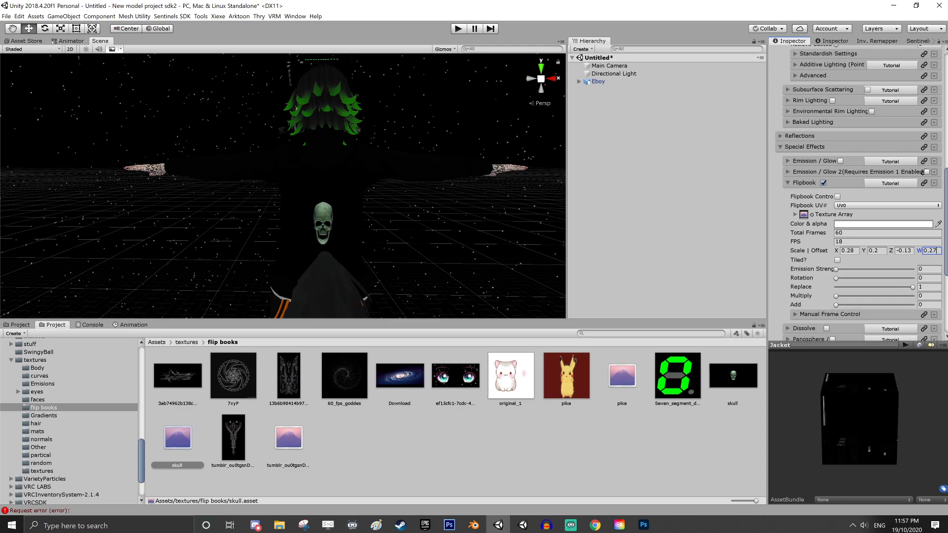
Examine the animated skull's placement on the back of the jacket from several angles
{"action": "middle_click_drag", "start_coordinate": [428, 252], "coordinate": [273, 224]}
{"action": "right_click_drag", "start_coordinate": [385, 219], "coordinate": [192, 228]}
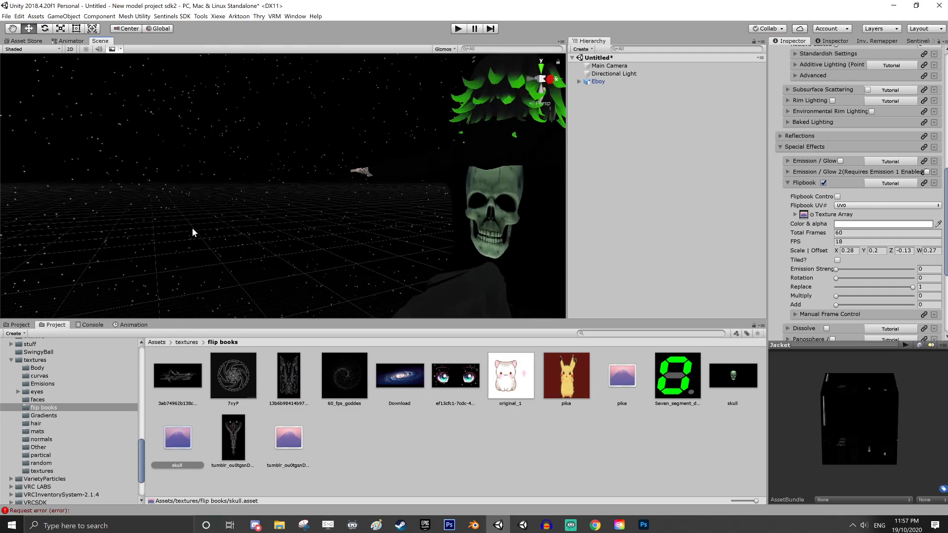
{"action": "middle_click_drag", "start_coordinate": [316, 235], "coordinate": [117, 161]}
{"action": "right_click_drag", "start_coordinate": [465, 158], "coordinate": [387, 153]}
{"action": "middle_click_drag", "start_coordinate": [387, 190], "coordinate": [163, 200]}
{"action": "right_click_drag", "start_coordinate": [366, 212], "coordinate": [237, 202]}
{"action": "middle_click_drag", "start_coordinate": [326, 213], "coordinate": [445, 298]}
{"action": "right_click_drag", "start_coordinate": [405, 274], "coordinate": [542, 248]}
{"action": "middle_click_drag", "start_coordinate": [262, 260], "coordinate": [553, 250]}
{"action": "right_click_drag", "start_coordinate": [301, 228], "coordinate": [461, 241]}
{"action": "middle_click_drag", "start_coordinate": [227, 269], "coordinate": [498, 217]}
Look through the Jacket material's other Special Effects, including the Emission / Glow settings
{"action": "scroll", "coordinate": [831, 265], "scroll_direction": "down", "scroll_amount": 5}
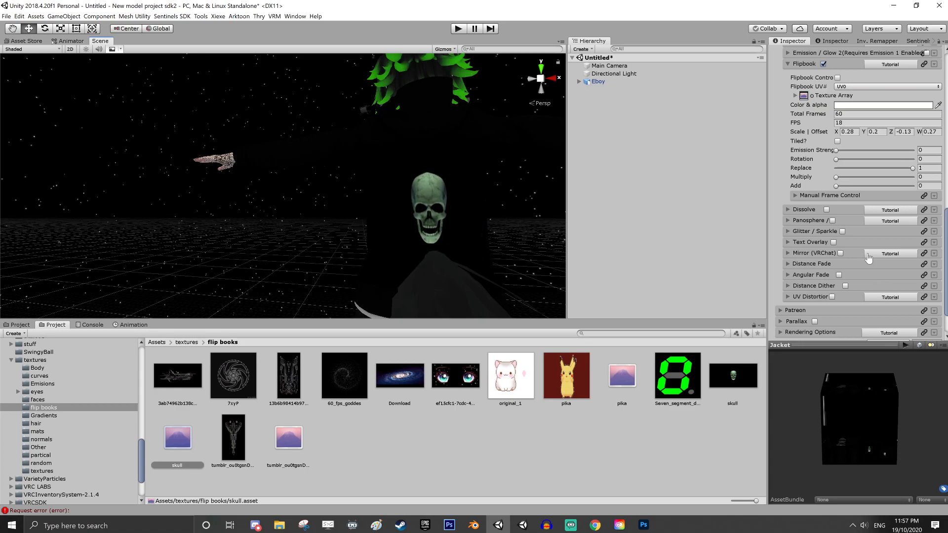
{"action": "scroll", "coordinate": [869, 258], "scroll_direction": "down", "scroll_amount": 2}
{"action": "scroll", "coordinate": [868, 257], "scroll_direction": "up", "scroll_amount": 10}
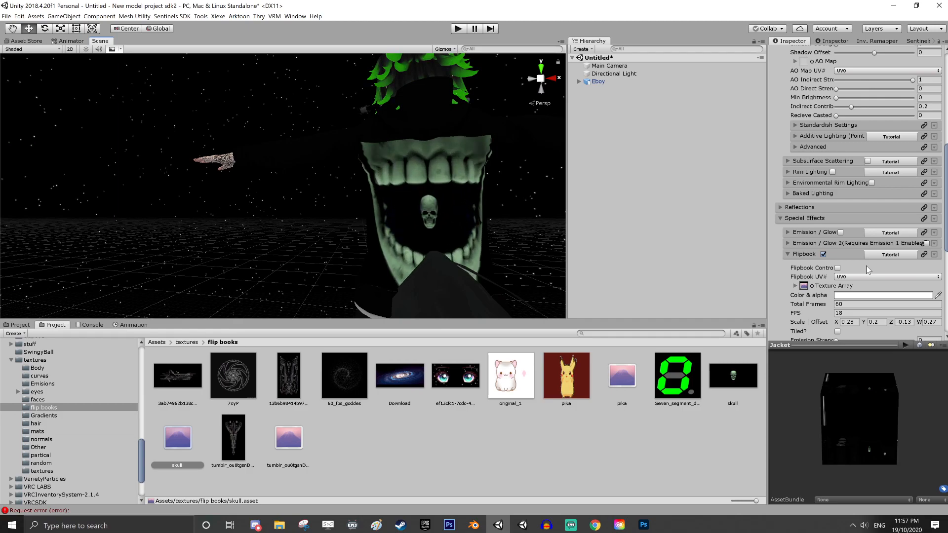
{"action": "left_click", "coordinate": [796, 232]}
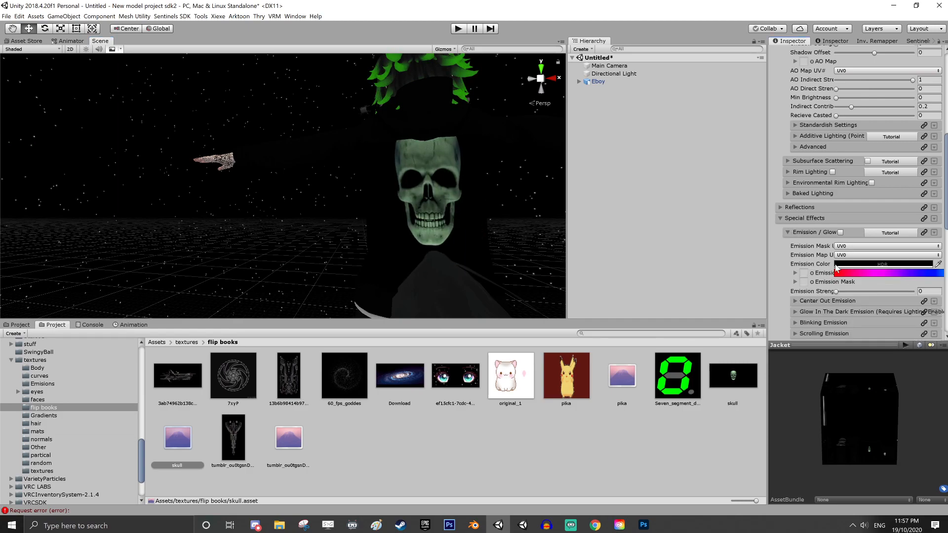
{"action": "scroll", "coordinate": [843, 272], "scroll_direction": "down", "scroll_amount": 3}
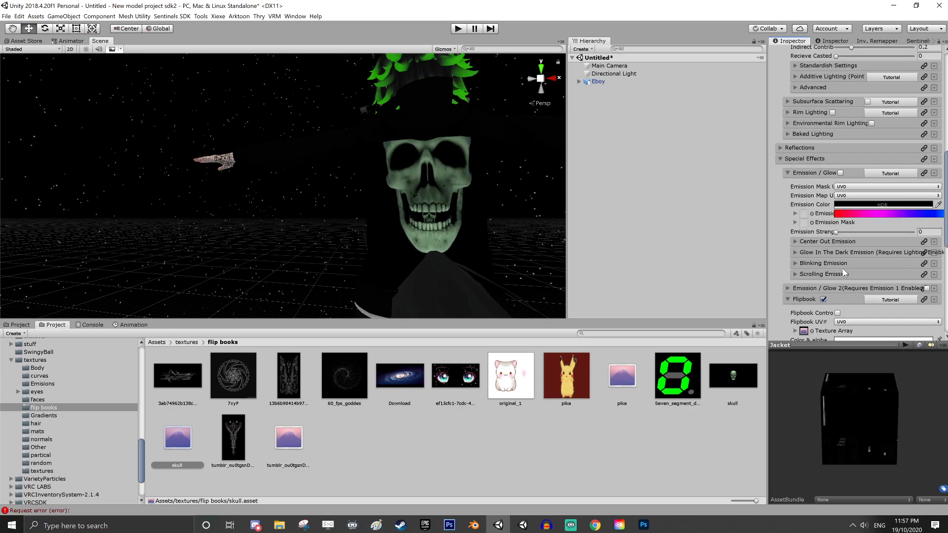
{"action": "left_click", "coordinate": [783, 160]}
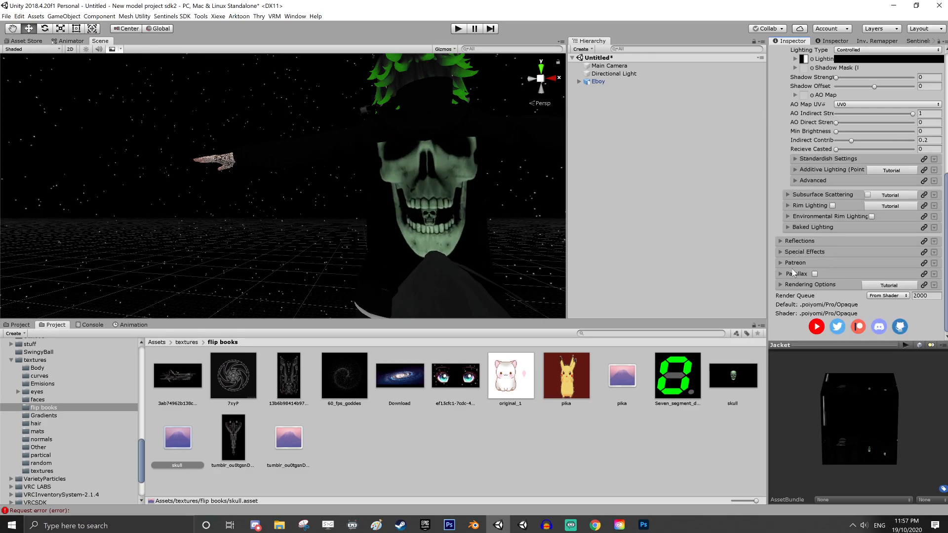
{"action": "left_click", "coordinate": [782, 252]}
{"action": "scroll", "coordinate": [786, 227], "scroll_direction": "down", "scroll_amount": 6}
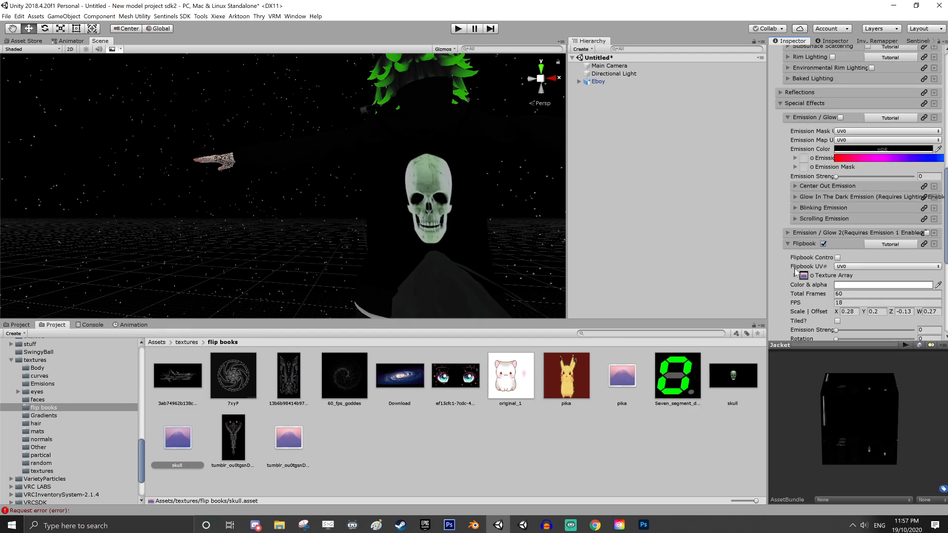
{"action": "left_click", "coordinate": [784, 117]}
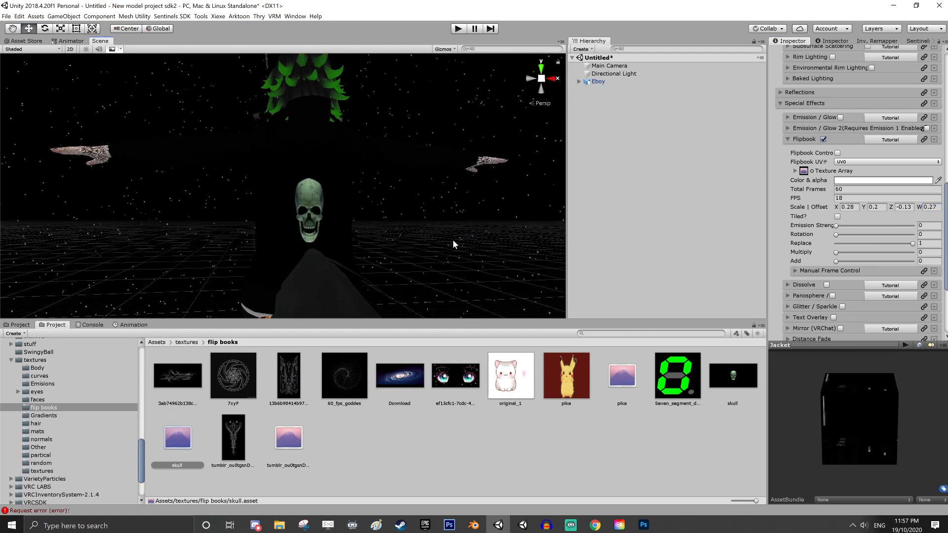
Set the Jacket flipbook's Total Frames to 100
{"action": "left_click", "coordinate": [847, 190]}
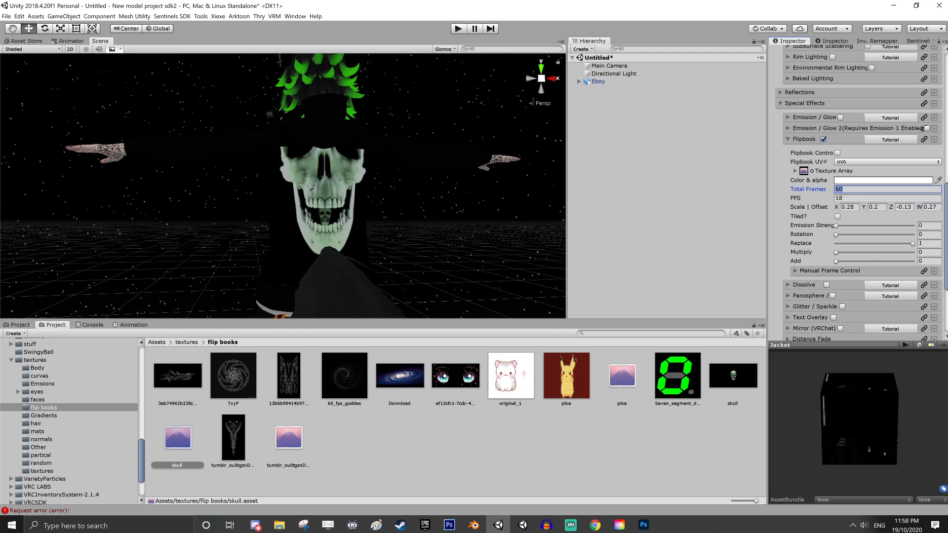
{"action": "type", "text": "80"}
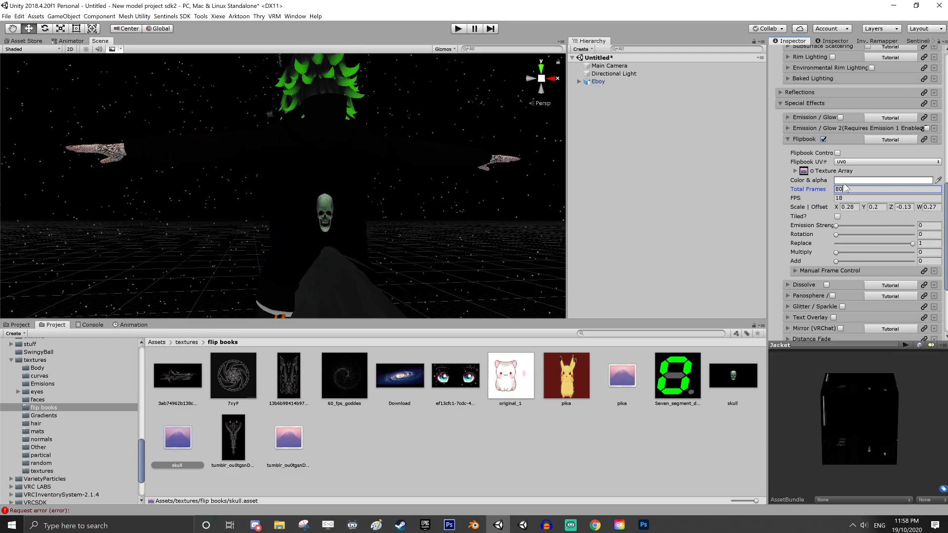
{"action": "key", "text": "BackSpace"}
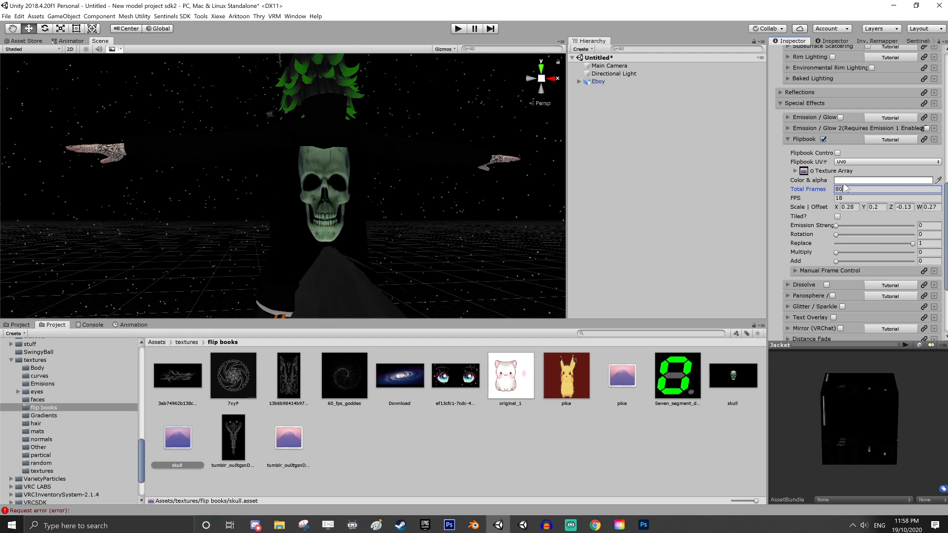
{"action": "key", "text": "BackSpace"}
{"action": "type", "text": "90"}
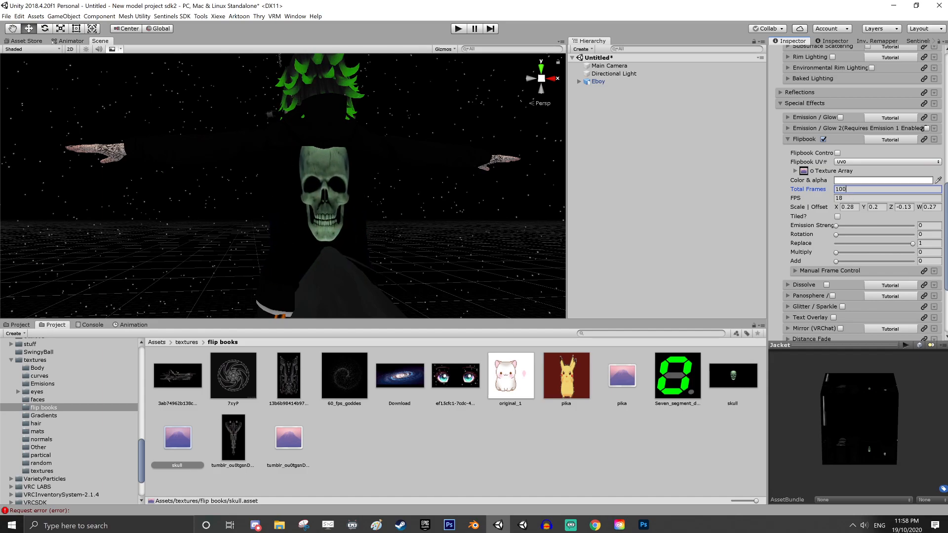
Set the Jacket flipbook's FPS to 23 and shrink the skull with scale X 0.14 and Y 0.1
{"action": "key", "text": "Tab"}
{"action": "type", "text": "2"}
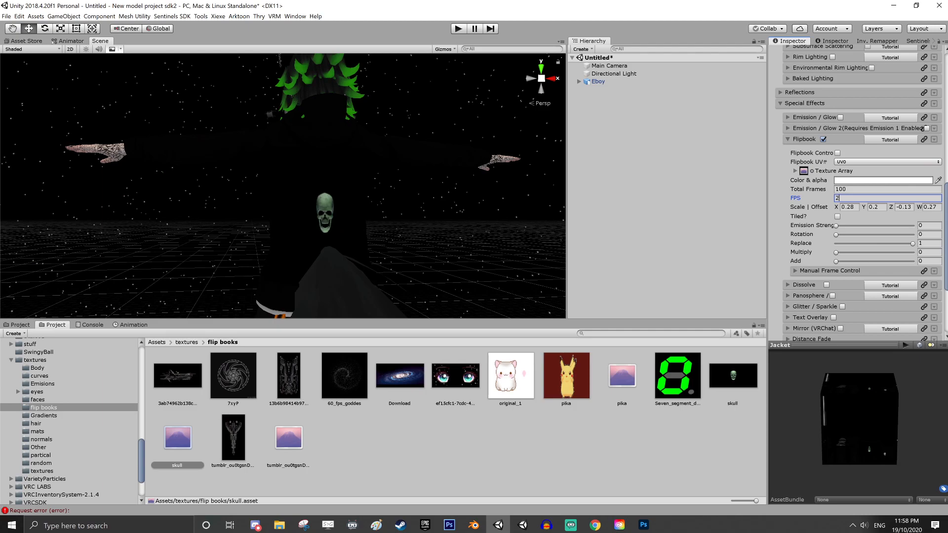
{"action": "type", "text": "03"}
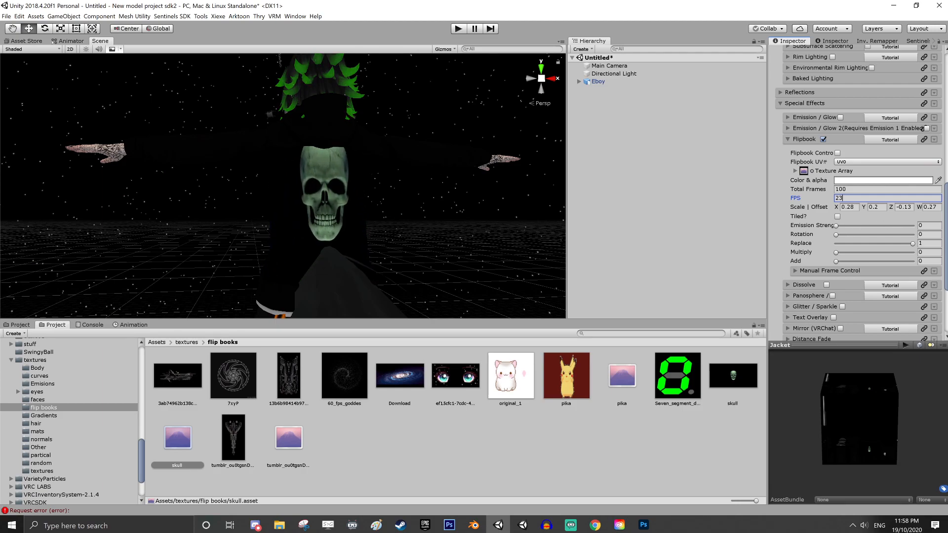
{"action": "key", "text": "Tab"}
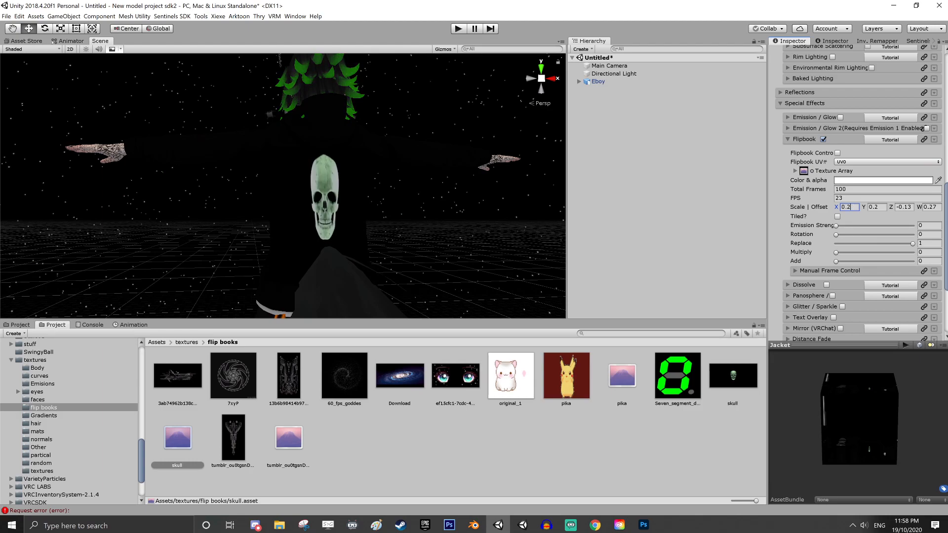
{"action": "type", "text": "0.14"}
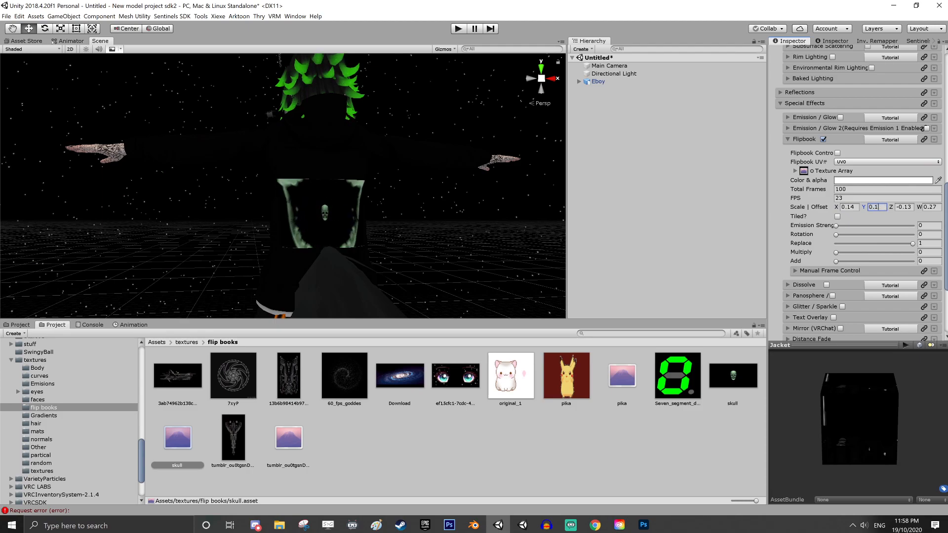
Speed up the skull animation by setting the Jacket flipbook's FPS to 26
{"action": "right_click_drag", "start_coordinate": [409, 235], "coordinate": [359, 238]}
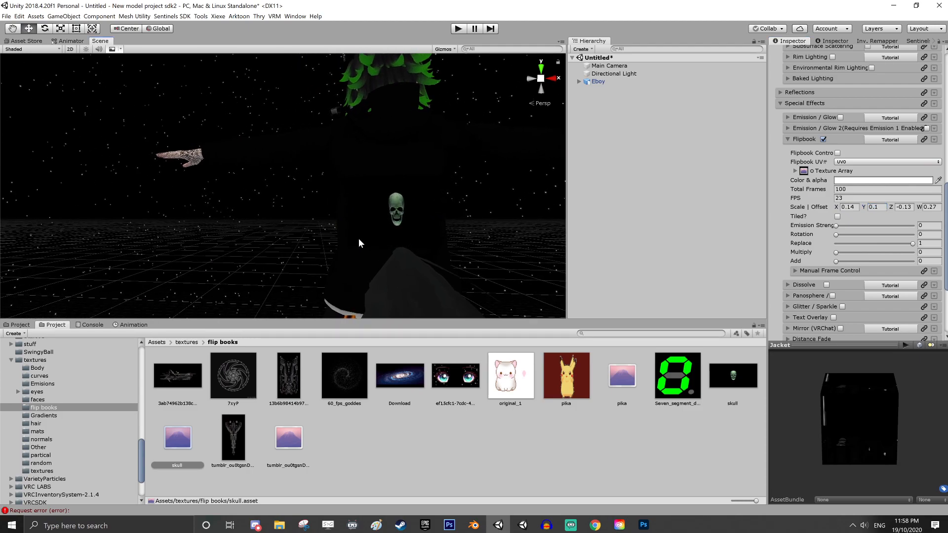
{"action": "right_click_drag", "start_coordinate": [425, 259], "coordinate": [454, 258]}
{"action": "left_click", "coordinate": [855, 199]}
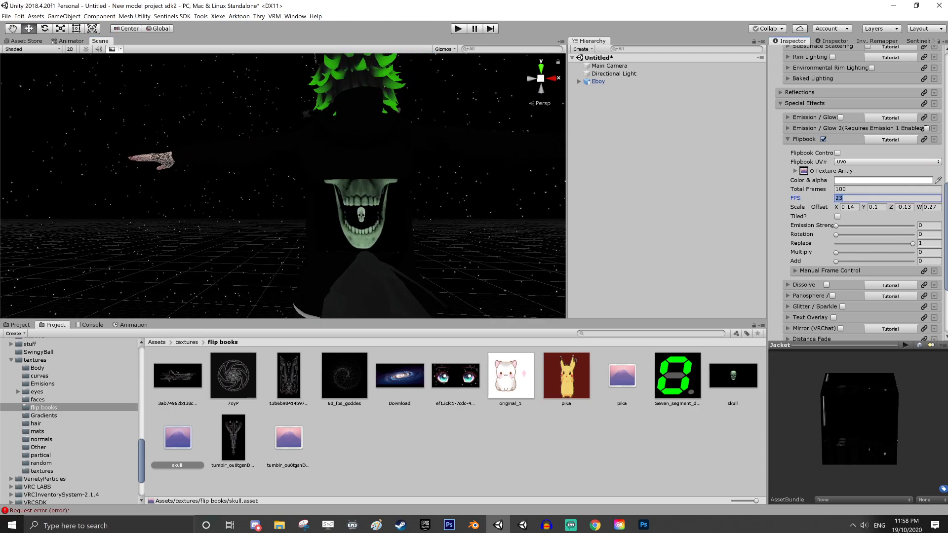
{"action": "left_click", "coordinate": [855, 199]}
{"action": "key", "text": "BackSpace"}
{"action": "type", "text": "6"}
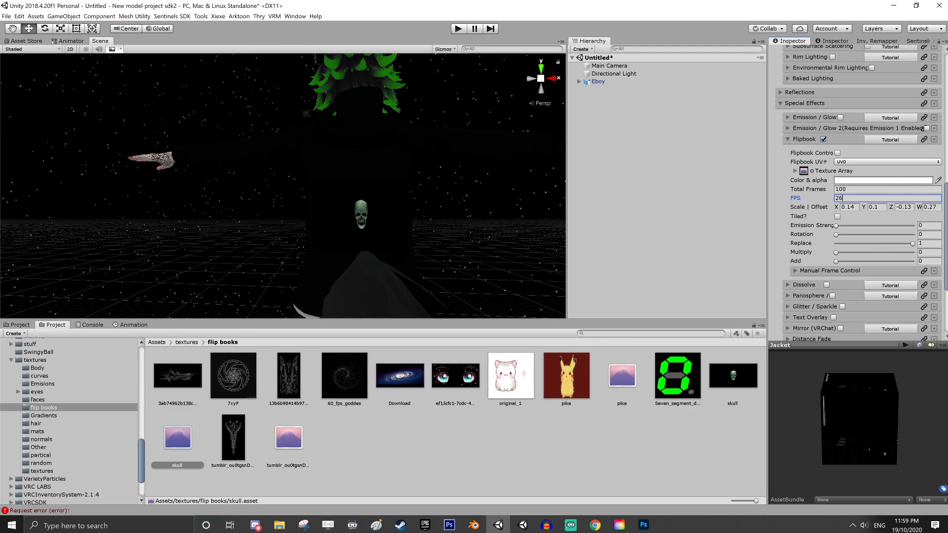
Examine the smaller skull's placement and speed on the jacket from the front, side and back of the avatar
{"action": "scroll", "coordinate": [471, 226], "scroll_direction": "down", "scroll_amount": 2}
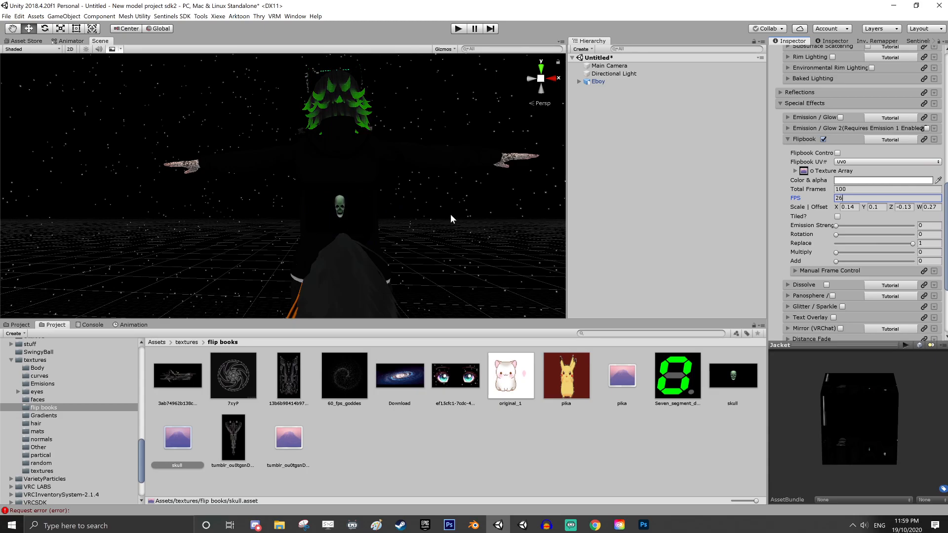
{"action": "left_click_drag", "start_coordinate": [451, 213], "coordinate": [452, 242], "text": "alt"}
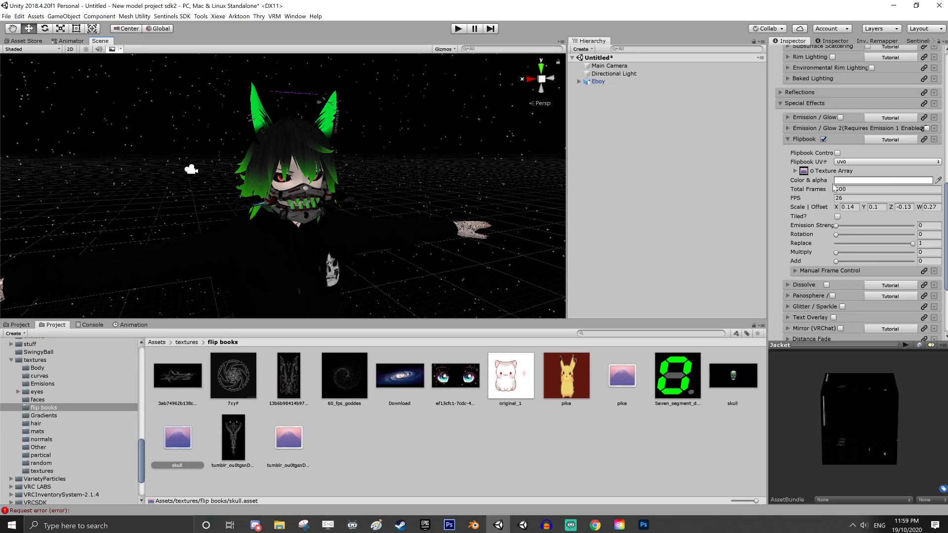
{"action": "scroll", "coordinate": [835, 187], "scroll_direction": "down", "scroll_amount": 2}
{"action": "middle_click_drag", "start_coordinate": [437, 237], "coordinate": [318, 178]}
{"action": "left_click_drag", "start_coordinate": [317, 178], "coordinate": [420, 190], "text": "alt"}
{"action": "middle_click_drag", "start_coordinate": [420, 190], "coordinate": [311, 216]}
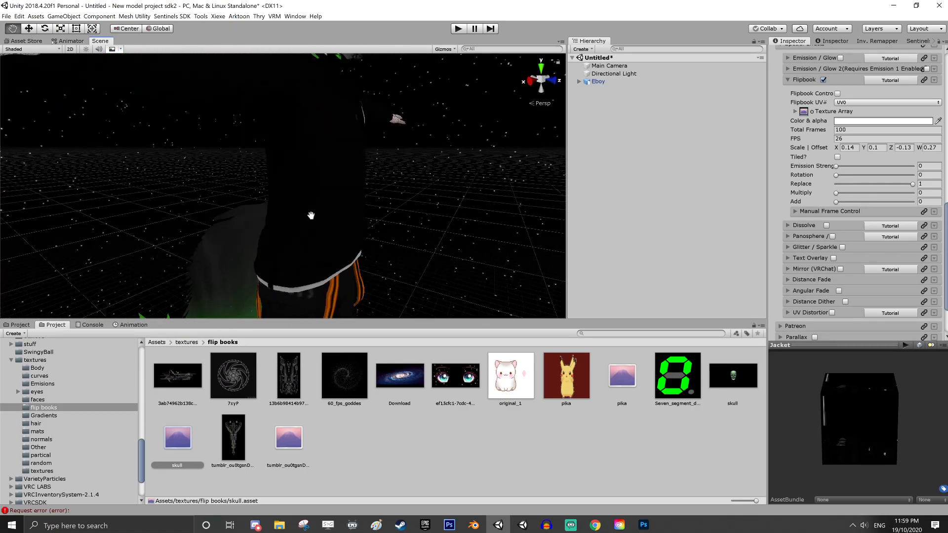
{"action": "left_click_drag", "start_coordinate": [311, 216], "coordinate": [366, 205], "text": "alt"}
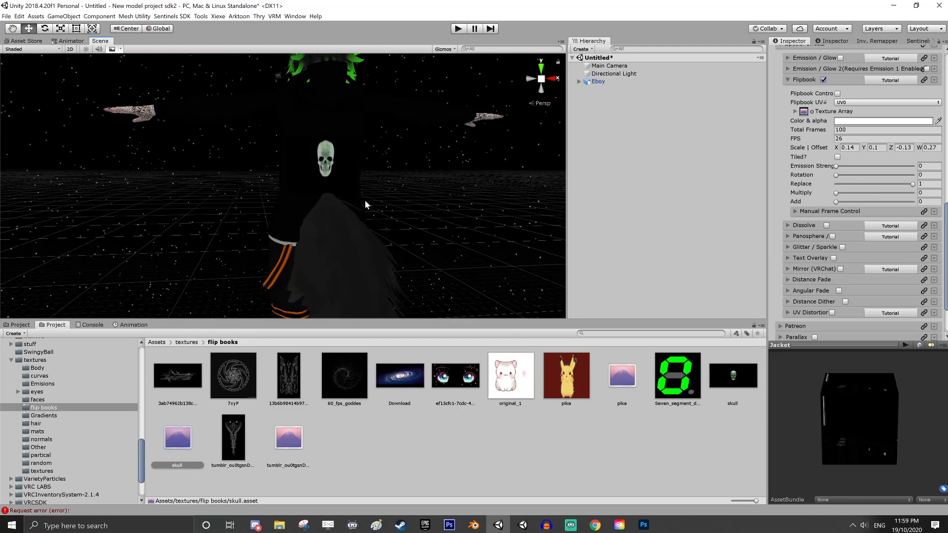
{"action": "middle_click_drag", "start_coordinate": [366, 205], "coordinate": [406, 229]}
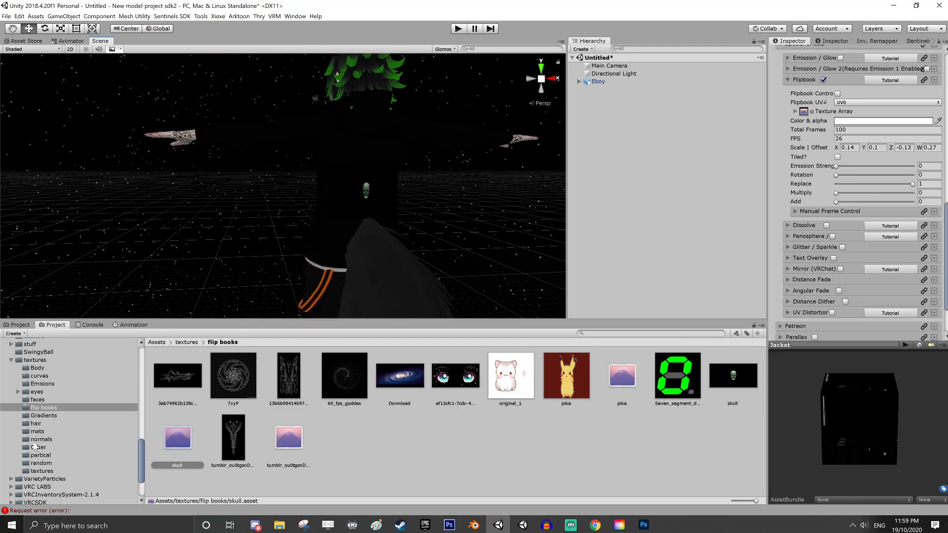
Switch to Photoshop and bring up the orange-striped strap pieces in Straps.psd
{"action": "left_click", "coordinate": [18, 326]}
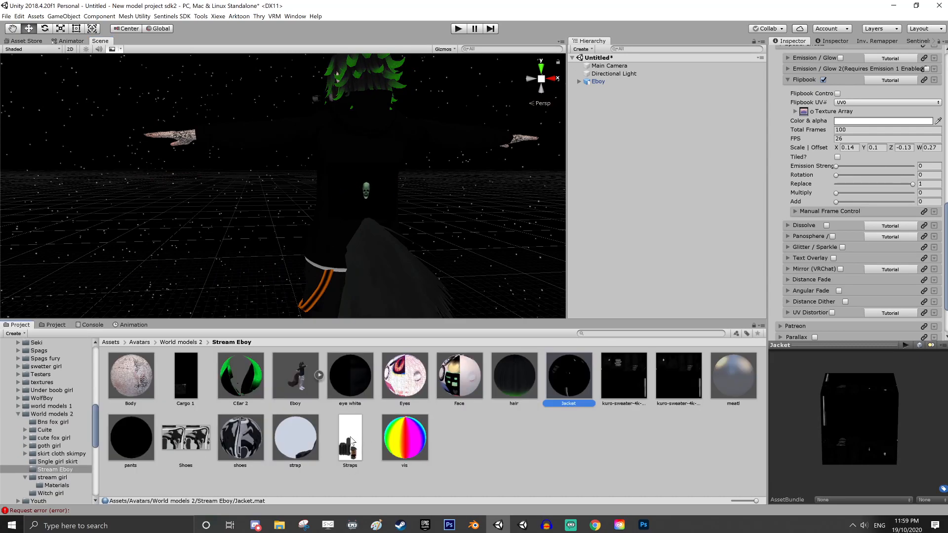
{"action": "left_click", "coordinate": [621, 525]}
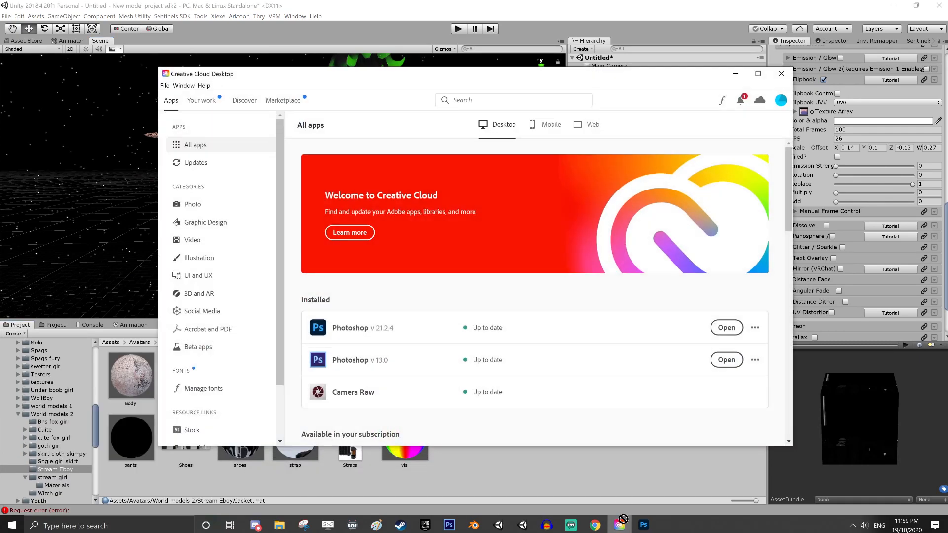
{"action": "left_click", "coordinate": [645, 525]}
{"action": "left_click_drag", "start_coordinate": [256, 30], "coordinate": [239, 34]}
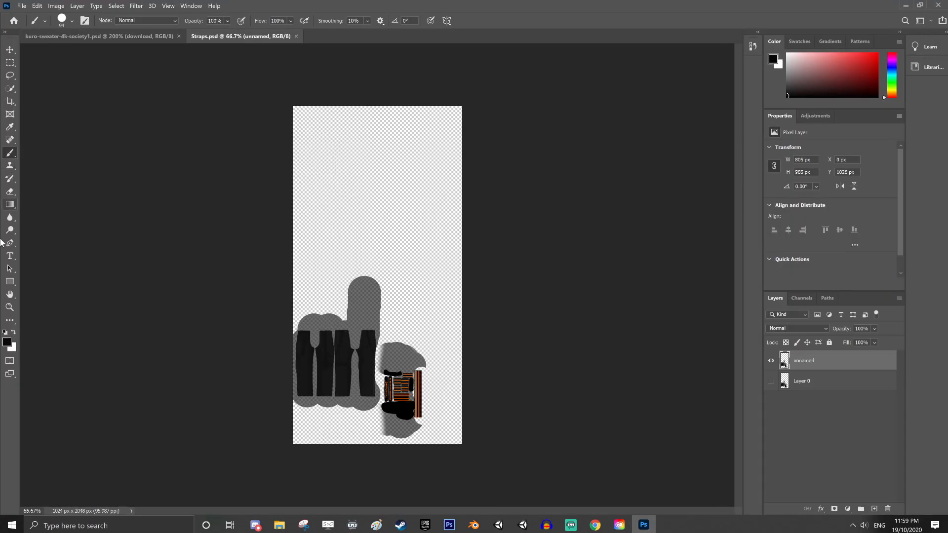
{"action": "left_click", "coordinate": [10, 307]}
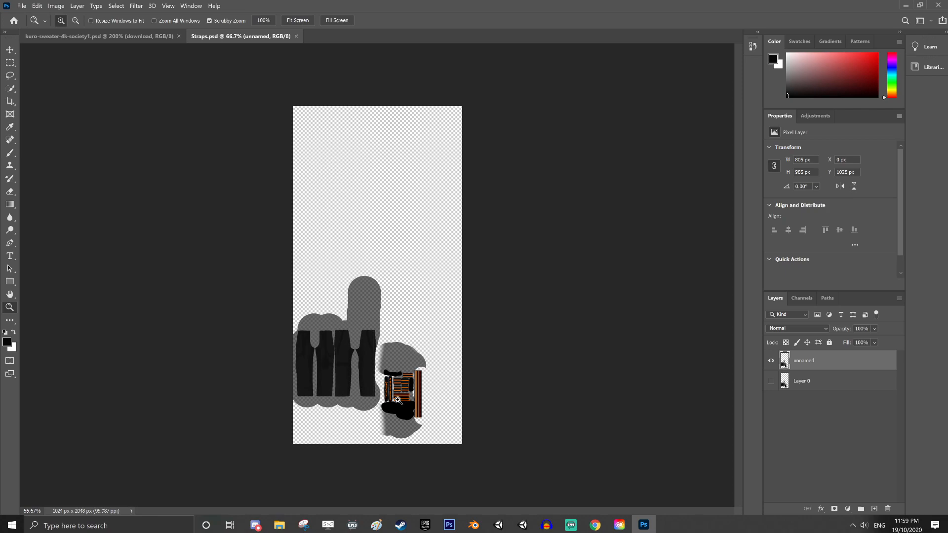
{"action": "left_click_drag", "start_coordinate": [398, 400], "coordinate": [433, 421]}
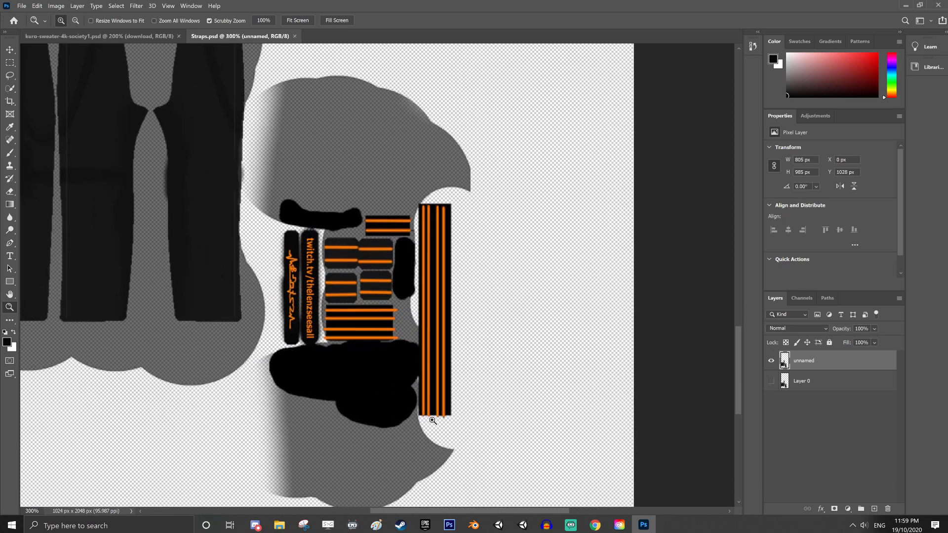
{"action": "left_click", "coordinate": [432, 421]}
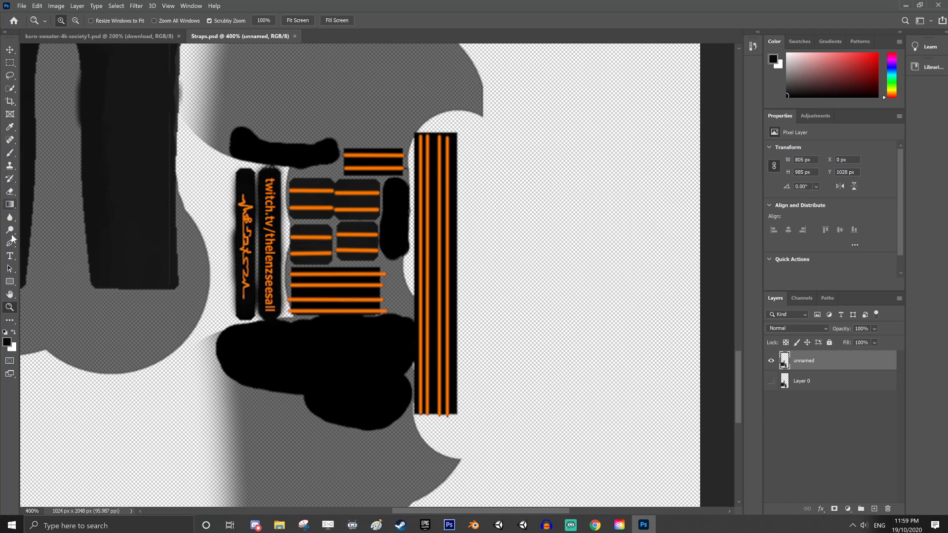
Try to isolate the rightmost orange stripe of the tall strap piece with the Magic Wand Tool
{"action": "left_click", "coordinate": [10, 90]}
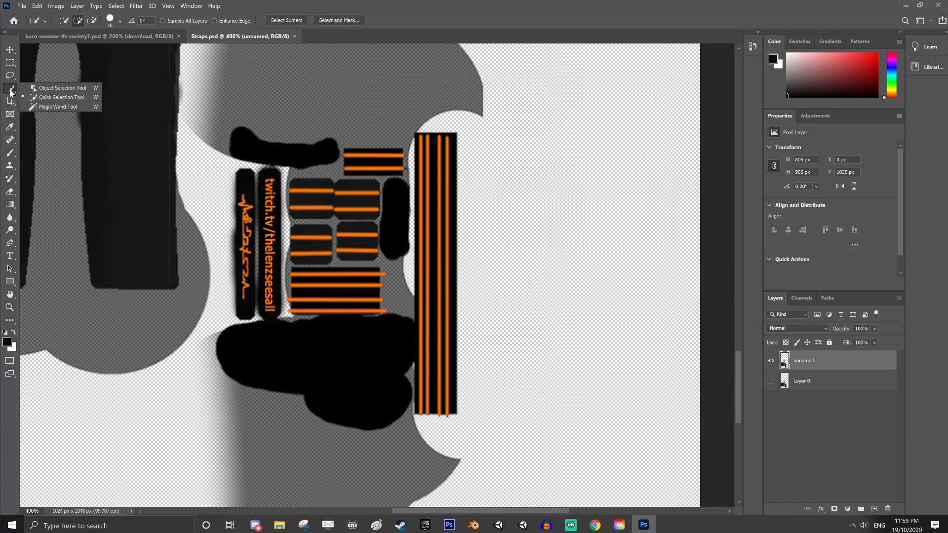
{"action": "left_click", "coordinate": [66, 107]}
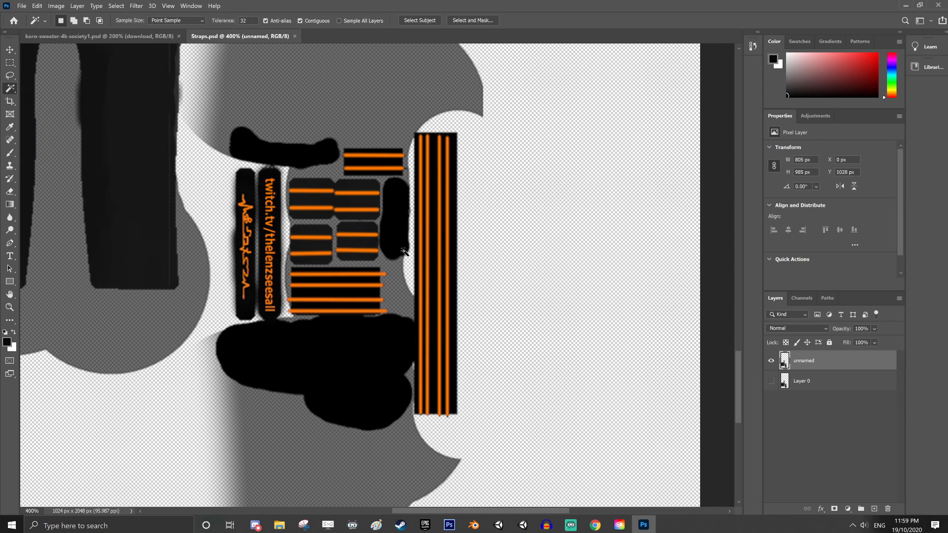
{"action": "left_click", "coordinate": [449, 274]}
{"action": "left_click", "coordinate": [448, 290]}
{"action": "left_click", "coordinate": [449, 289]}
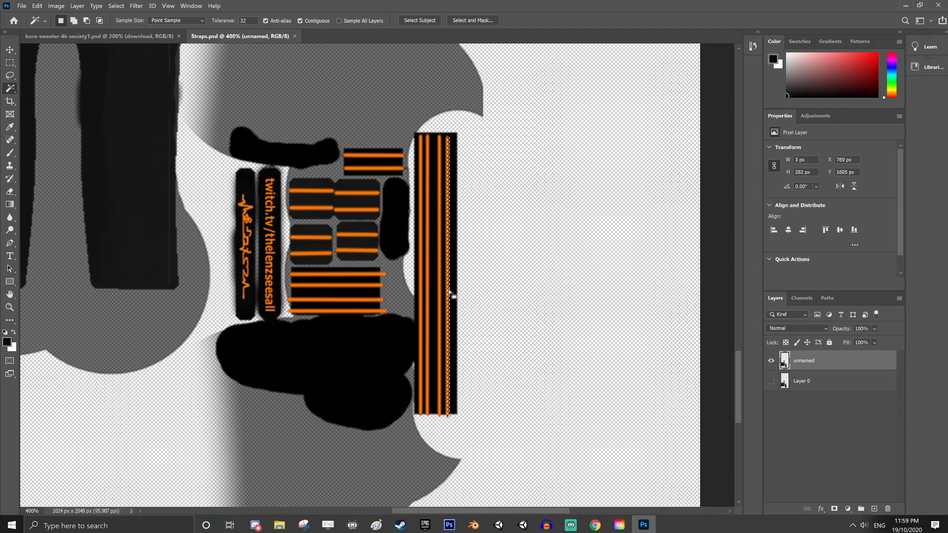
{"action": "left_click_drag", "start_coordinate": [448, 290], "coordinate": [449, 291]}
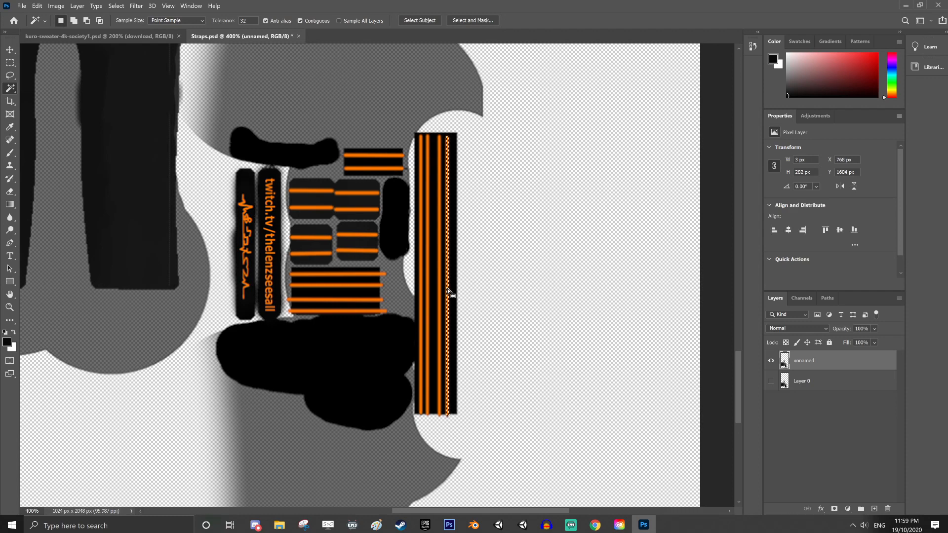
{"action": "left_click", "coordinate": [528, 284]}
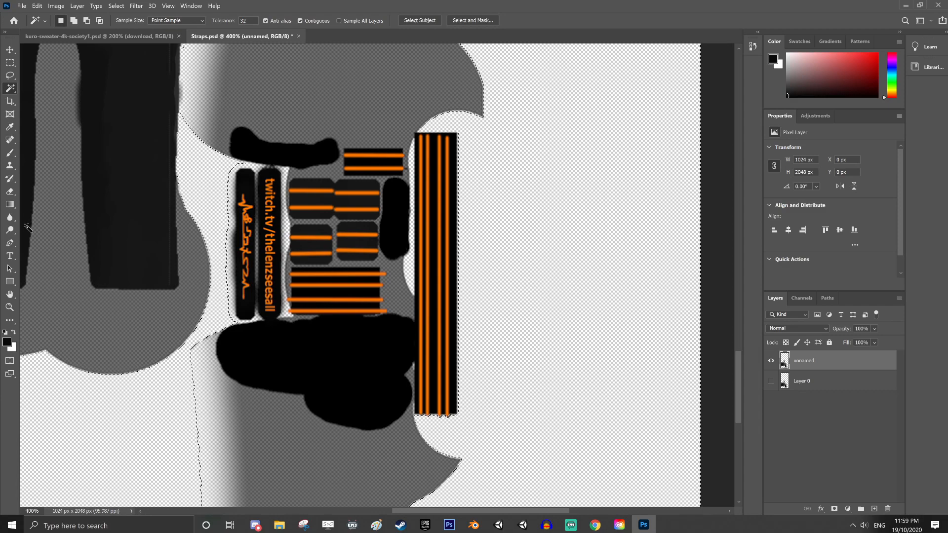
Ready a very small Hard Round brush at the tall strap's lower end and clear the Magic Wand selection
{"action": "key", "text": "z"}
{"action": "left_click_drag", "start_coordinate": [447, 425], "coordinate": [430, 397]}
{"action": "left_click", "coordinate": [431, 397]}
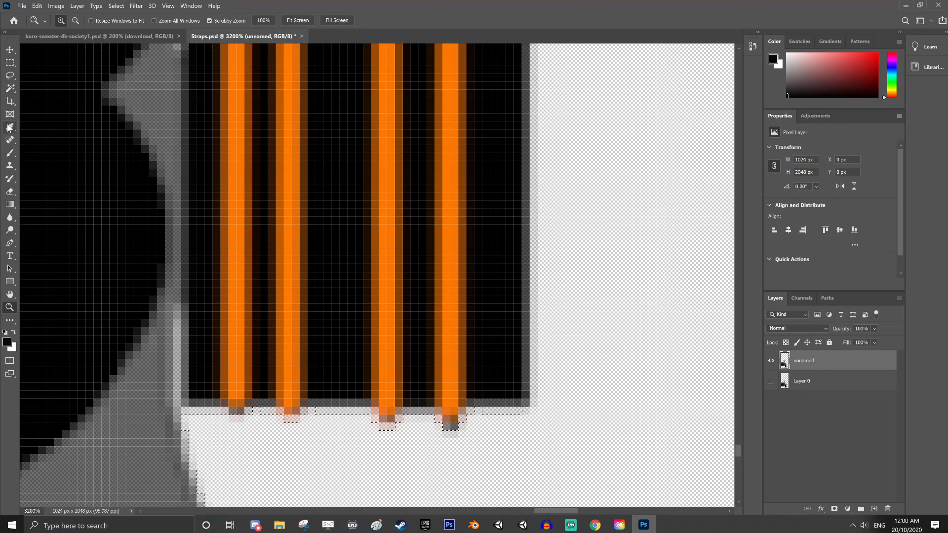
{"action": "left_click", "coordinate": [8, 156]}
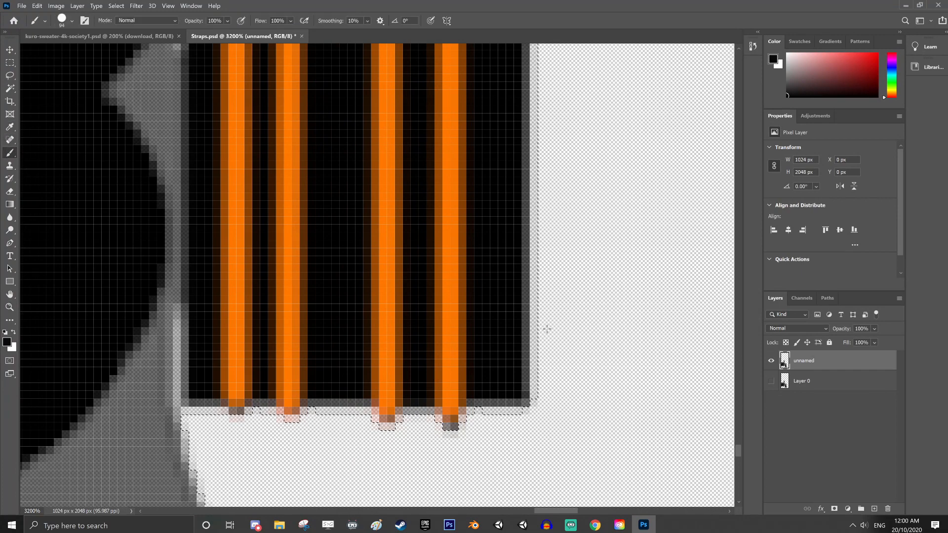
{"action": "right_click", "coordinate": [489, 298]}
{"action": "left_click", "coordinate": [547, 321]}
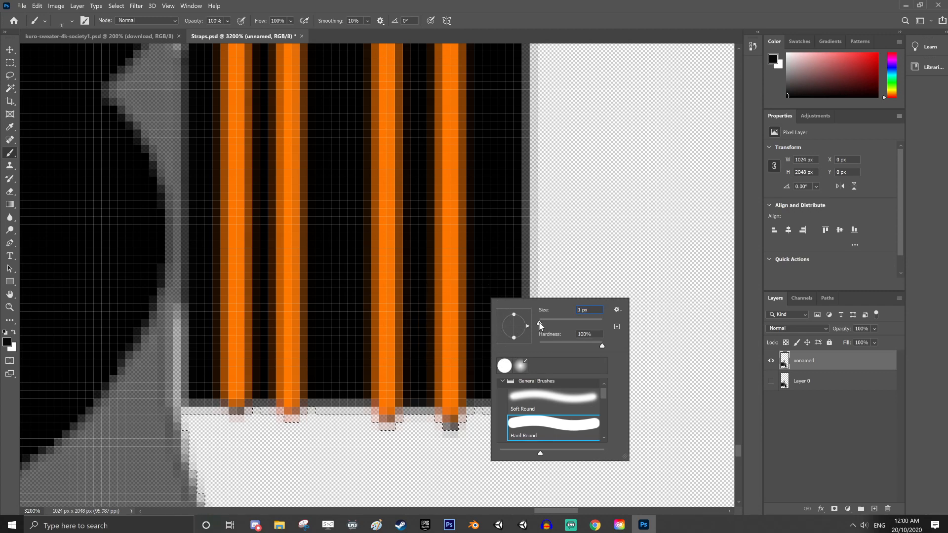
{"action": "key", "text": "Return"}
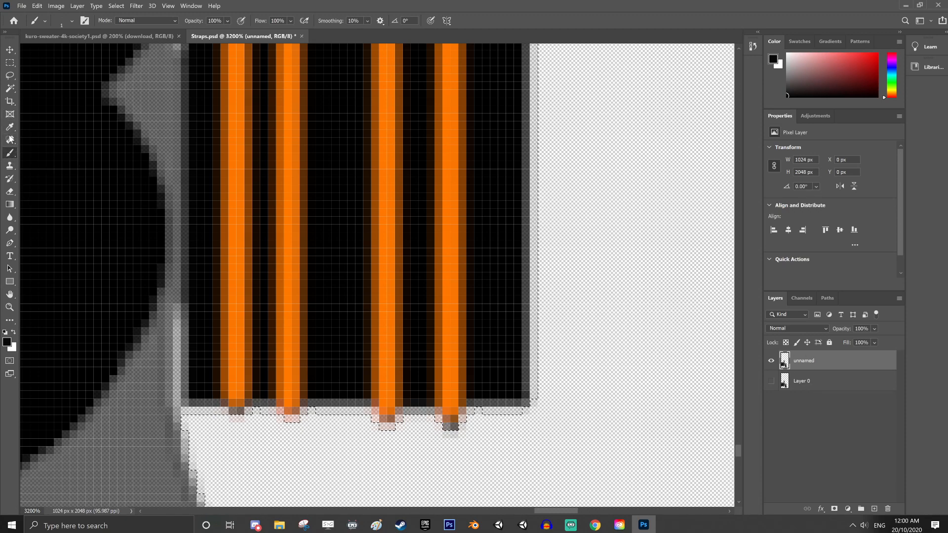
{"action": "left_click", "coordinate": [10, 88]}
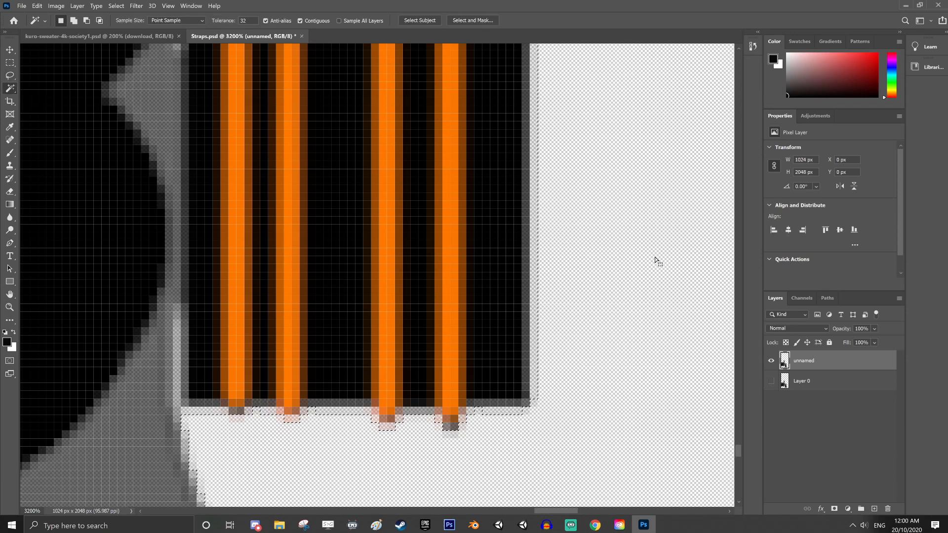
{"action": "left_click", "coordinate": [6, 155]}
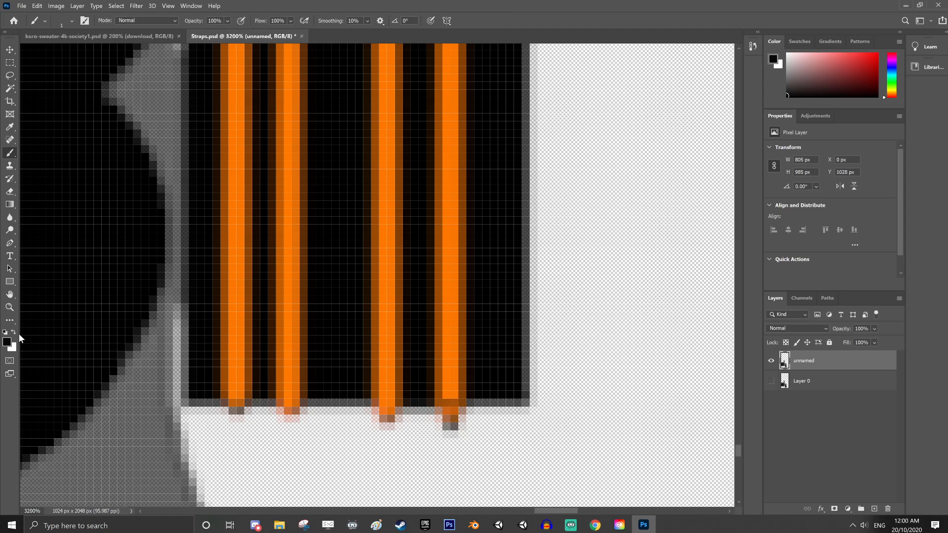
Set the foreground colour to a fully saturated bright green
{"action": "left_click", "coordinate": [7, 342]}
{"action": "left_click_drag", "start_coordinate": [485, 220], "coordinate": [485, 208]}
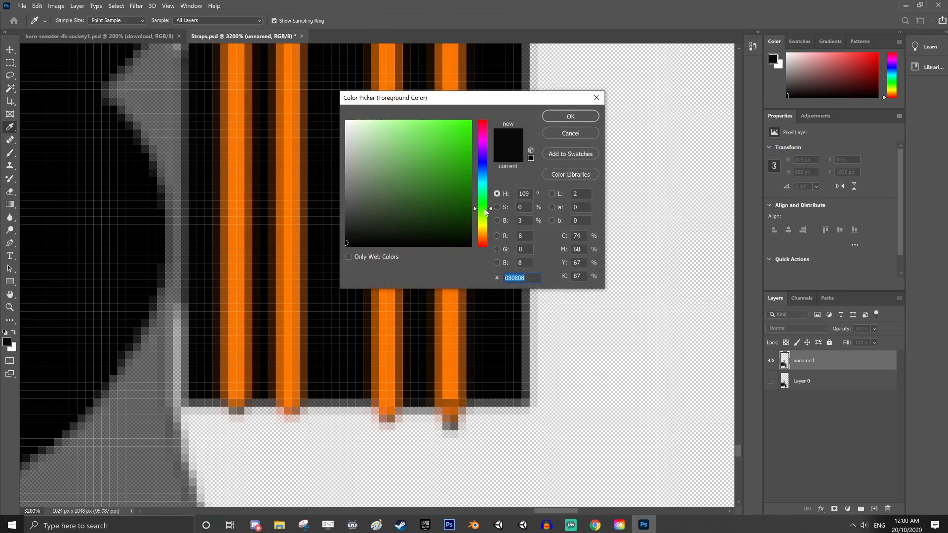
{"action": "left_click_drag", "start_coordinate": [447, 175], "coordinate": [508, 77]}
{"action": "left_click", "coordinate": [556, 121]}
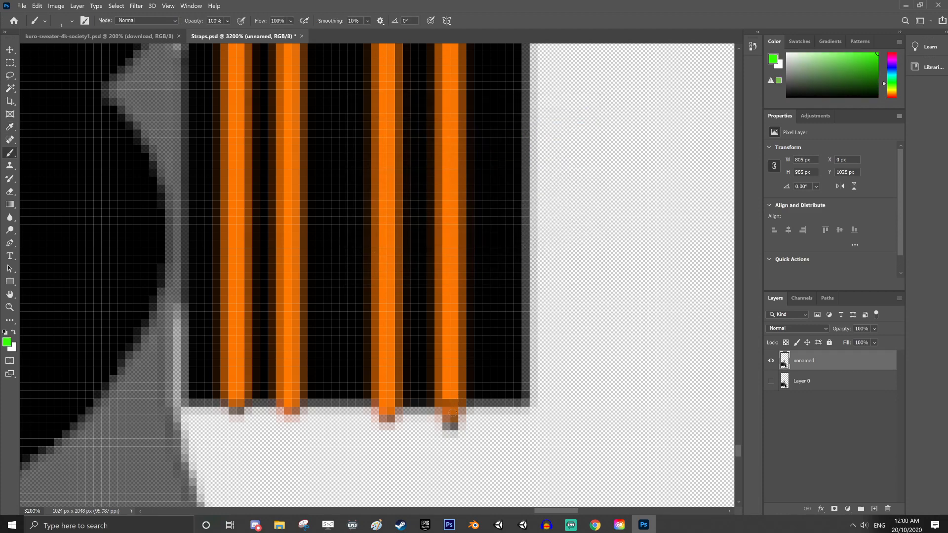
Reduce the brush to 3 px and paint the lower part of the tall strap's rightmost orange stripe green
{"action": "right_click", "coordinate": [454, 376]}
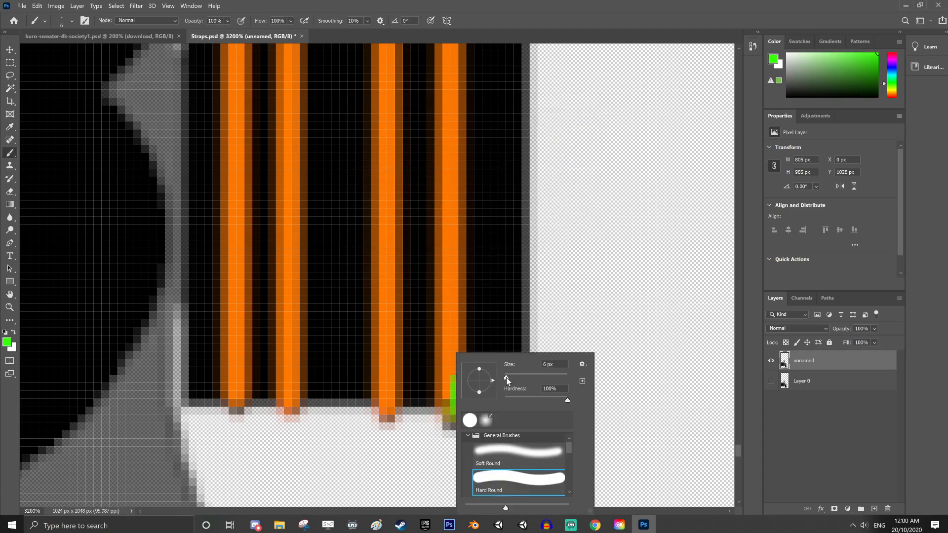
{"action": "left_click_drag", "start_coordinate": [506, 377], "coordinate": [506, 377]}
{"action": "left_click_drag", "start_coordinate": [448, 330], "coordinate": [447, 397]}
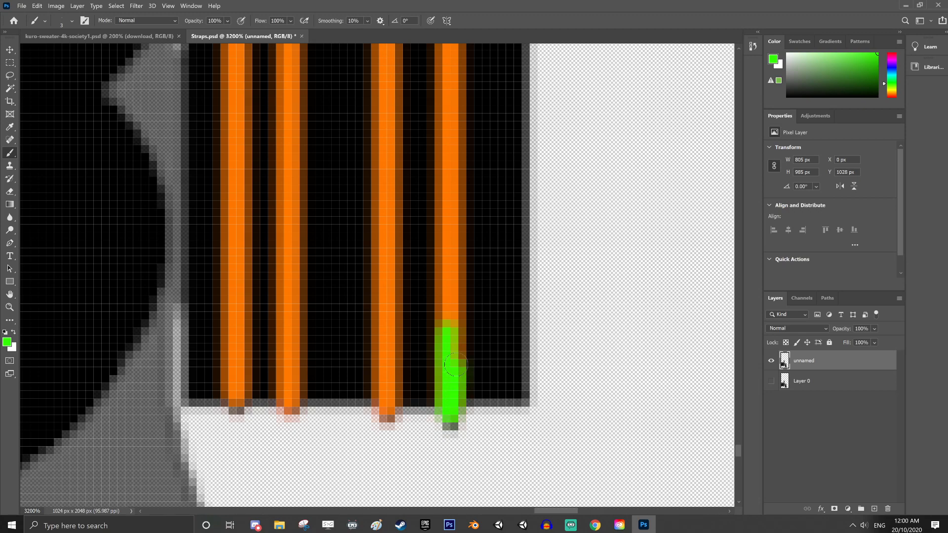
{"action": "mouse_move", "coordinate": [455, 365]}
{"action": "left_mouse_down"}
{"action": "mouse_move", "coordinate": [452, 252]}
{"action": "mouse_move", "coordinate": [439, 395]}
{"action": "mouse_move", "coordinate": [452, 368]}
{"action": "mouse_move", "coordinate": [453, 255]}
{"action": "mouse_move", "coordinate": [437, 307]}
{"action": "mouse_move", "coordinate": [444, 350]}
{"action": "left_mouse_up"}
{"action": "scroll", "coordinate": [467, 362], "scroll_direction": "up", "scroll_amount": 2}
{"action": "scroll", "coordinate": [467, 362], "scroll_direction": "up", "scroll_amount": 4}
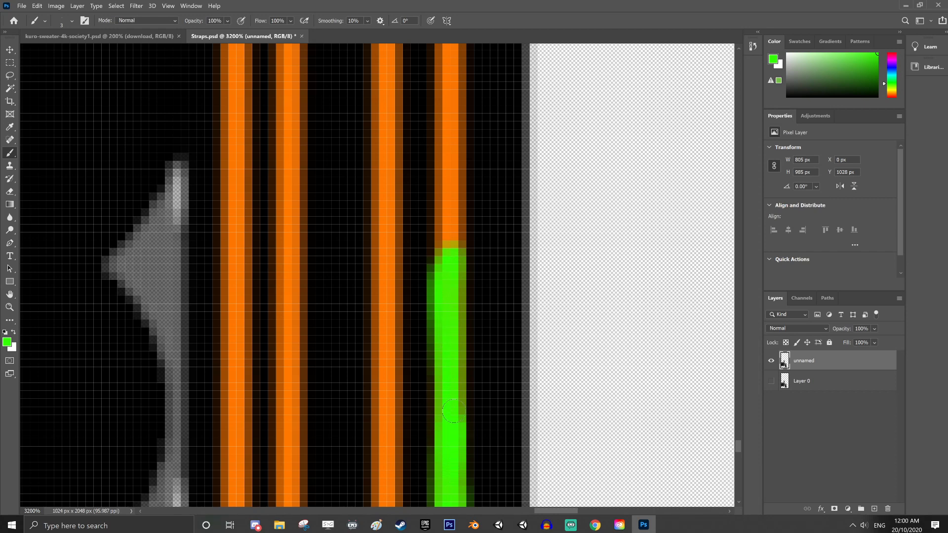
{"action": "left_click_drag", "start_coordinate": [453, 411], "coordinate": [457, 268]}
Select a 4 by 49 px section at the lower end of the tall strap's third stripe and paint it green
{"action": "scroll", "coordinate": [453, 293], "scroll_direction": "down", "scroll_amount": 4}
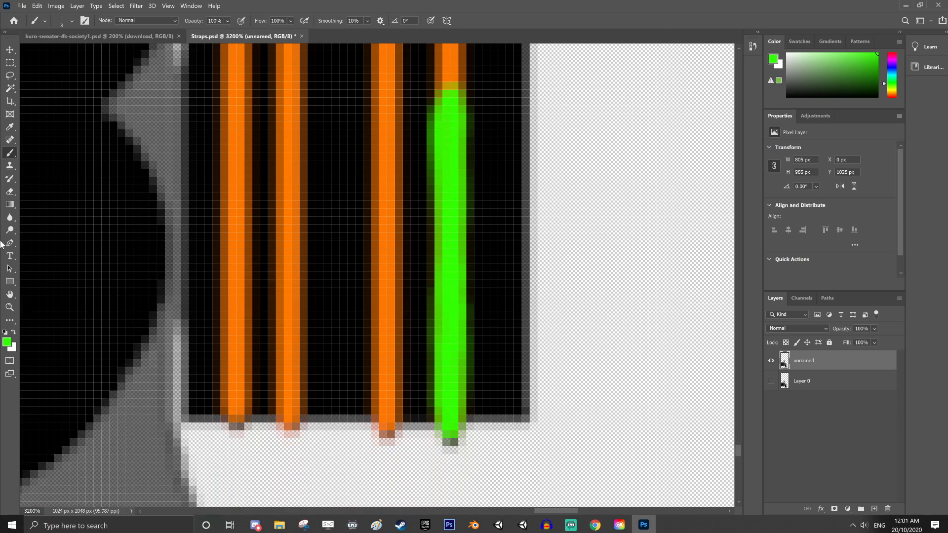
{"action": "left_click", "coordinate": [10, 65]}
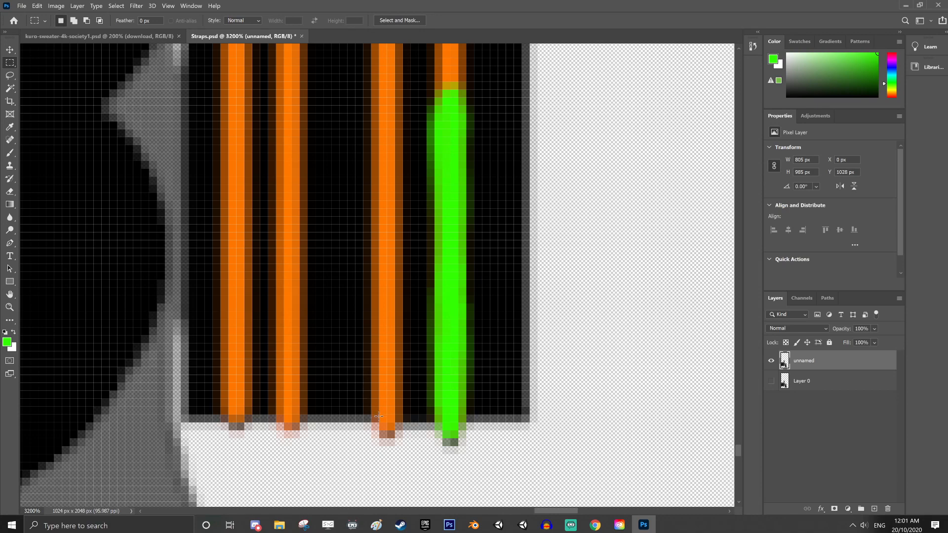
{"action": "left_click_drag", "start_coordinate": [402, 444], "coordinate": [371, 57]}
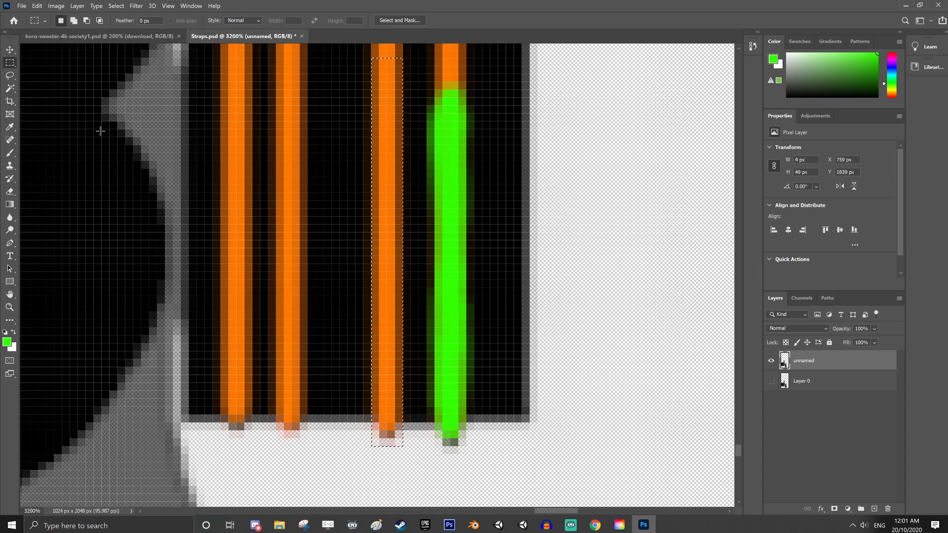
{"action": "left_click", "coordinate": [10, 152]}
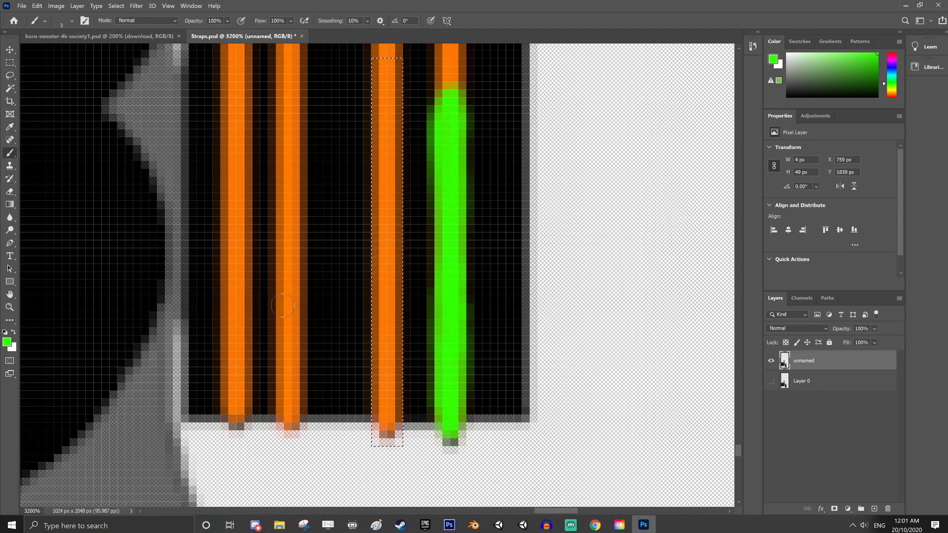
{"action": "mouse_move", "coordinate": [387, 442]}
{"action": "left_mouse_down"}
{"action": "mouse_move", "coordinate": [379, 363]}
{"action": "mouse_move", "coordinate": [390, 329]}
{"action": "mouse_move", "coordinate": [387, 66]}
{"action": "mouse_move", "coordinate": [387, 113]}
{"action": "left_mouse_up"}
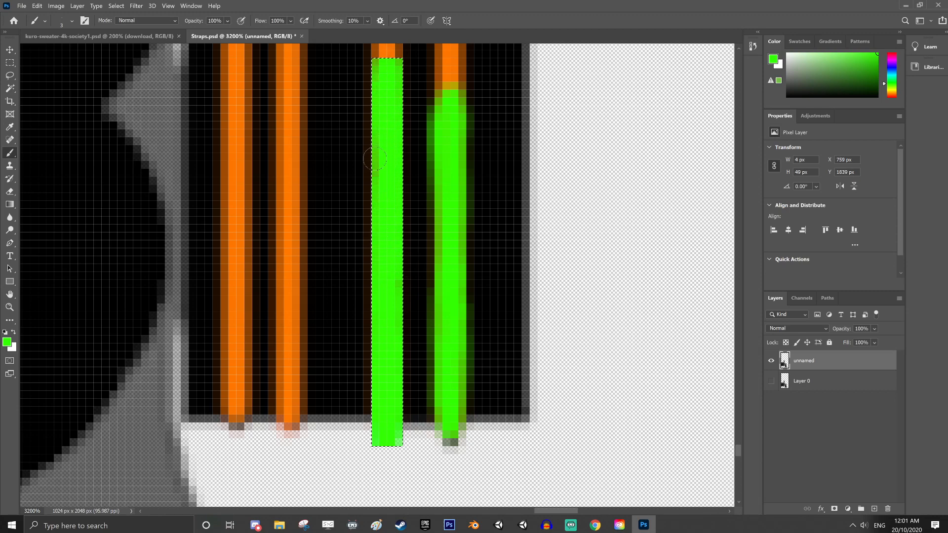
{"action": "scroll", "coordinate": [408, 281], "scroll_direction": "up", "scroll_amount": 5}
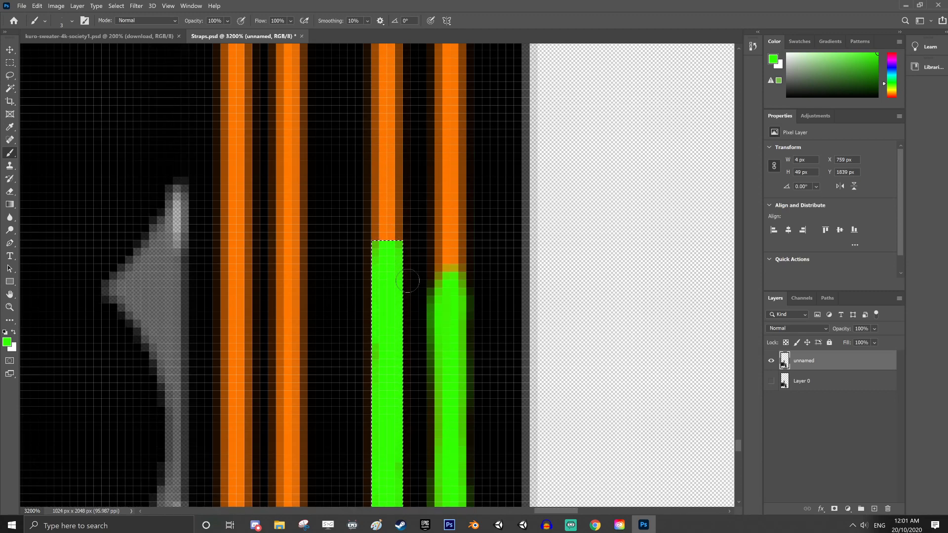
{"action": "scroll", "coordinate": [408, 282], "scroll_direction": "up", "scroll_amount": 4}
{"action": "key", "text": "v"}
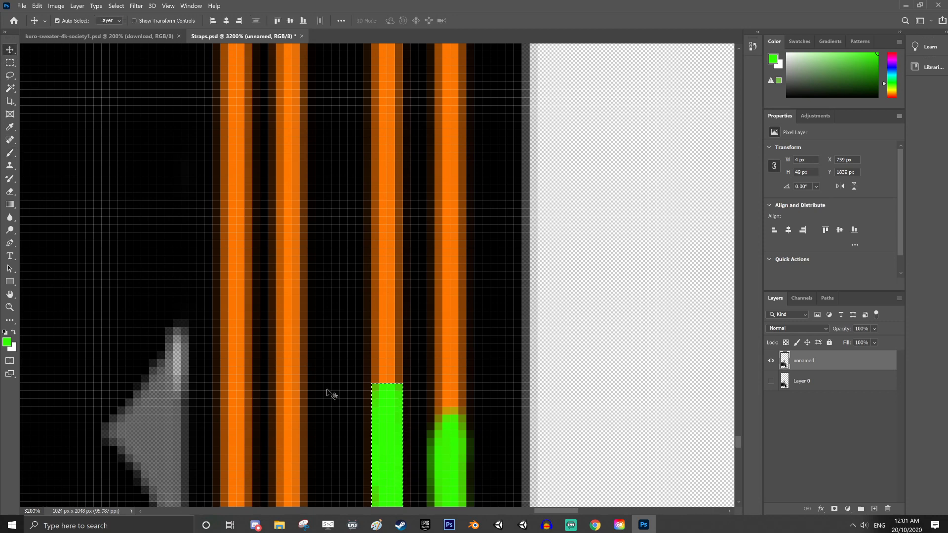
{"action": "left_click_drag", "start_coordinate": [387, 444], "coordinate": [383, 336]}
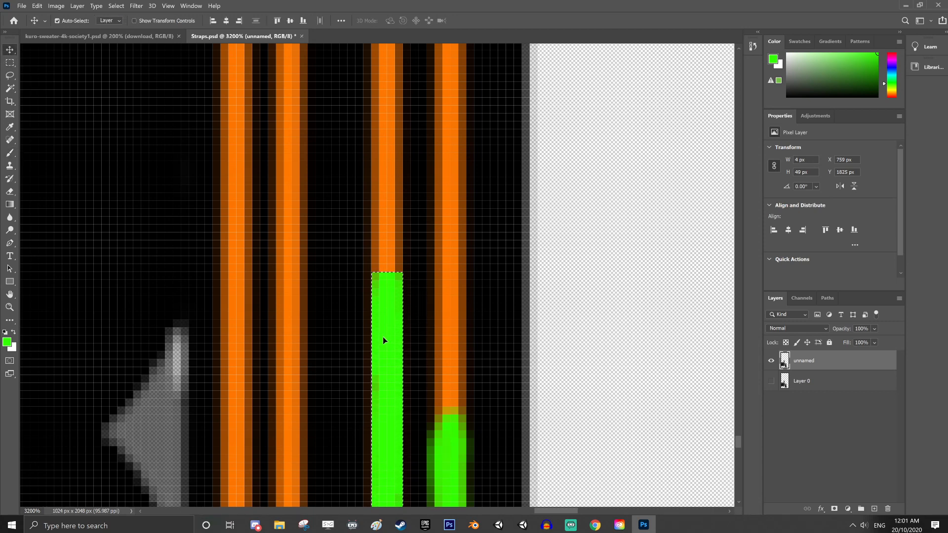
{"action": "key", "text": "ctrl+z"}
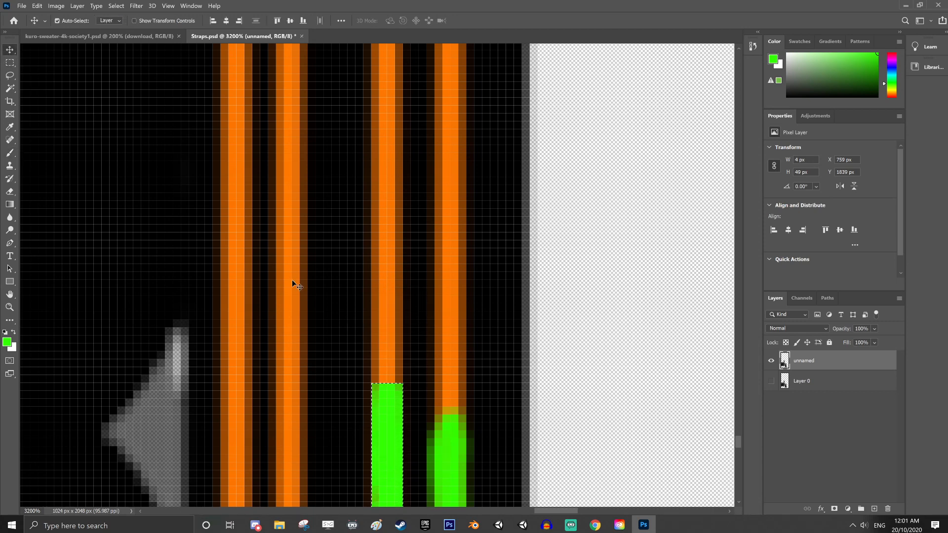
Shift the selection outline up to the next orange section of the third stripe and paint it green, enlarging the brush to 25 px
{"action": "left_click", "coordinate": [10, 62]}
{"action": "left_click_drag", "start_coordinate": [393, 419], "coordinate": [387, 110]}
{"action": "scroll", "coordinate": [401, 340], "scroll_direction": "up", "scroll_amount": 2}
{"action": "scroll", "coordinate": [389, 368], "scroll_direction": "up", "scroll_amount": 5}
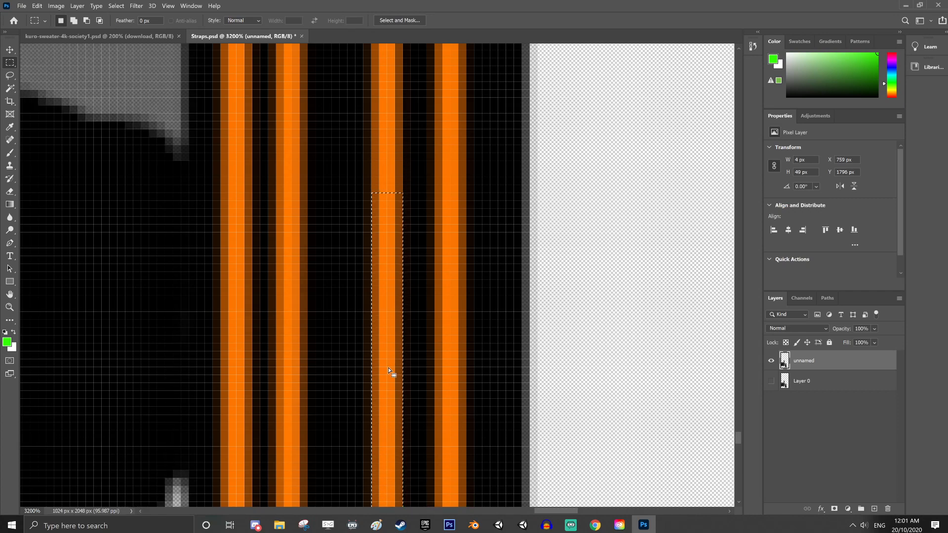
{"action": "left_click_drag", "start_coordinate": [388, 368], "coordinate": [388, 349]}
{"action": "scroll", "coordinate": [387, 348], "scroll_direction": "down", "scroll_amount": 3}
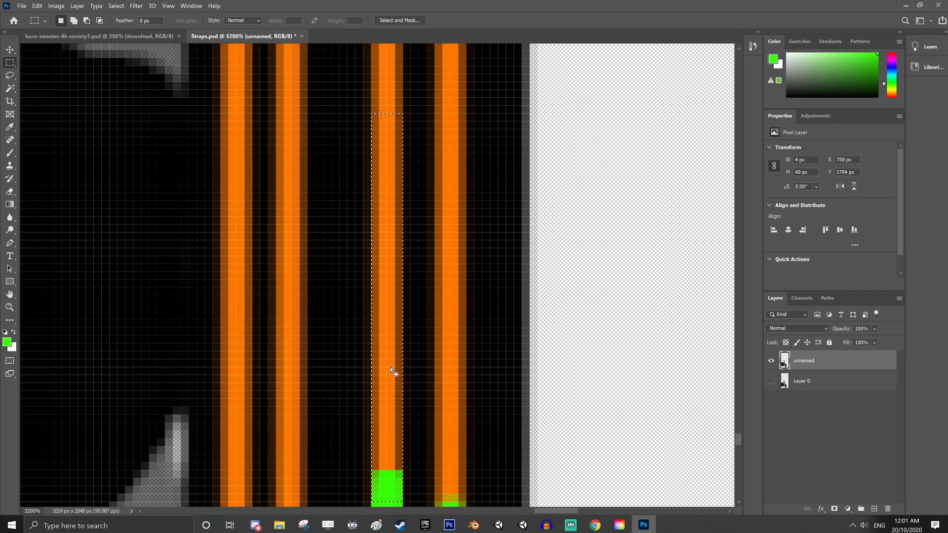
{"action": "scroll", "coordinate": [390, 367], "scroll_direction": "down", "scroll_amount": 1}
{"action": "left_click", "coordinate": [9, 153]}
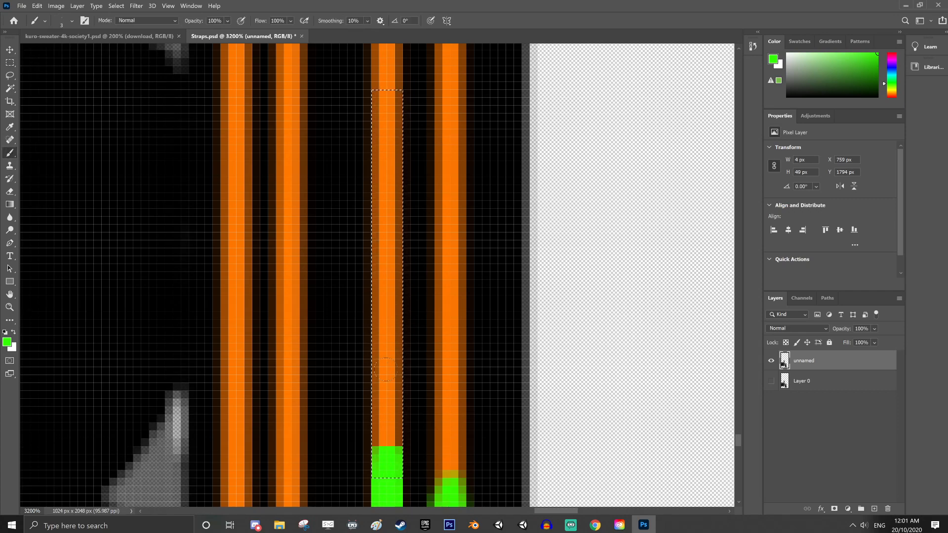
{"action": "mouse_move", "coordinate": [387, 462]}
{"action": "left_mouse_down"}
{"action": "mouse_move", "coordinate": [388, 410]}
{"action": "mouse_move", "coordinate": [355, 370]}
{"action": "mouse_move", "coordinate": [369, 370]}
{"action": "mouse_move", "coordinate": [343, 314]}
{"action": "mouse_move", "coordinate": [380, 257]}
{"action": "left_mouse_up"}
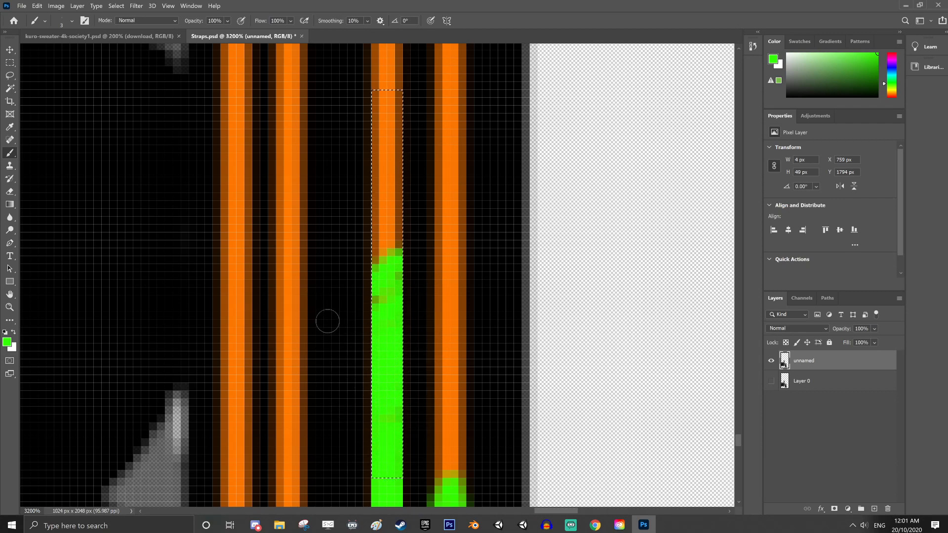
{"action": "right_click", "coordinate": [417, 243]}
{"action": "left_click", "coordinate": [466, 271]}
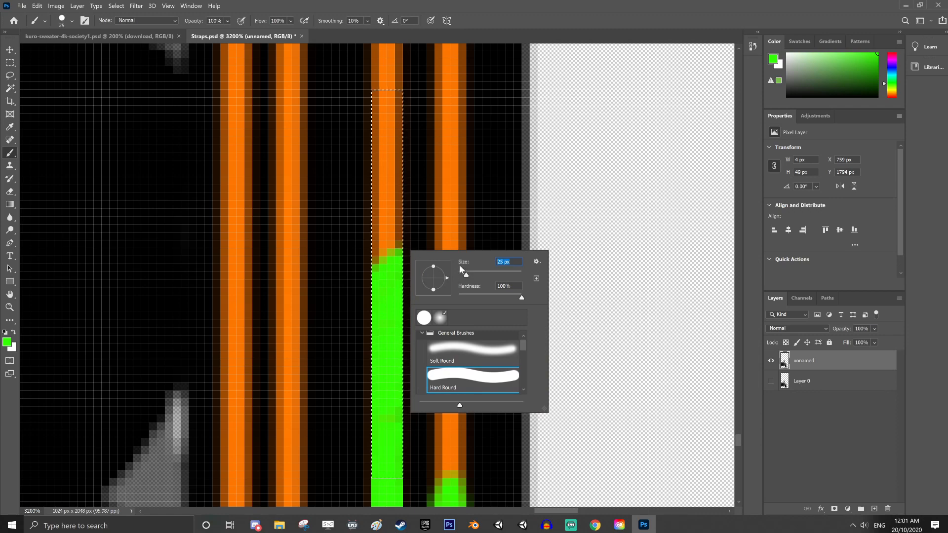
{"action": "left_click_drag", "start_coordinate": [393, 296], "coordinate": [380, 84]}
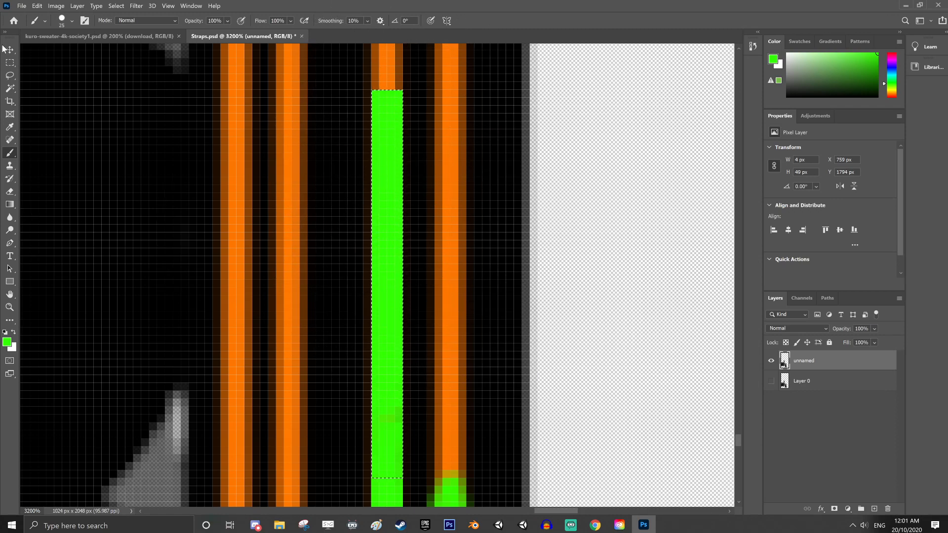
Move the selection outline farther up the third stripe, to Y 1748 px, and fill that section with green brush strokes
{"action": "left_click", "coordinate": [10, 63]}
{"action": "scroll", "coordinate": [345, 246], "scroll_direction": "up", "scroll_amount": 4}
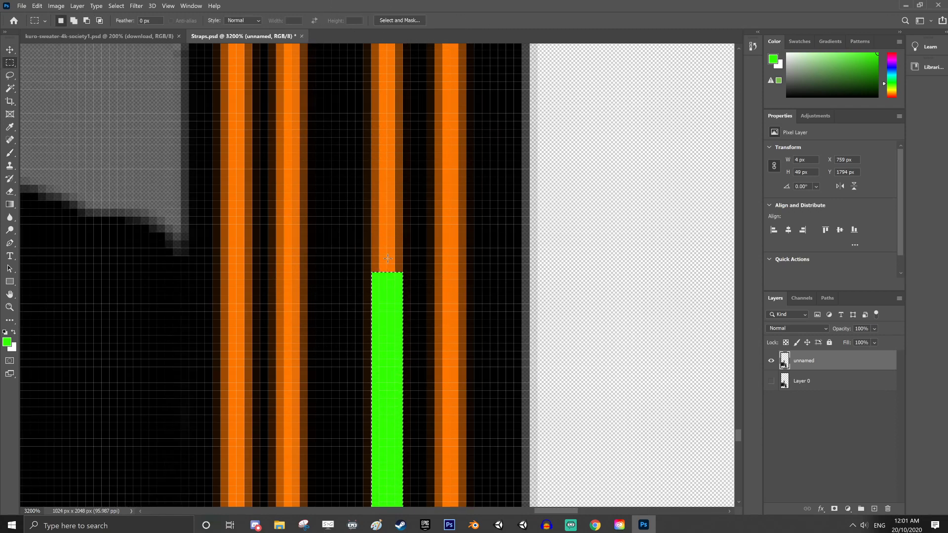
{"action": "scroll", "coordinate": [387, 259], "scroll_direction": "up", "scroll_amount": 3}
{"action": "left_click_drag", "start_coordinate": [388, 461], "coordinate": [390, 148]}
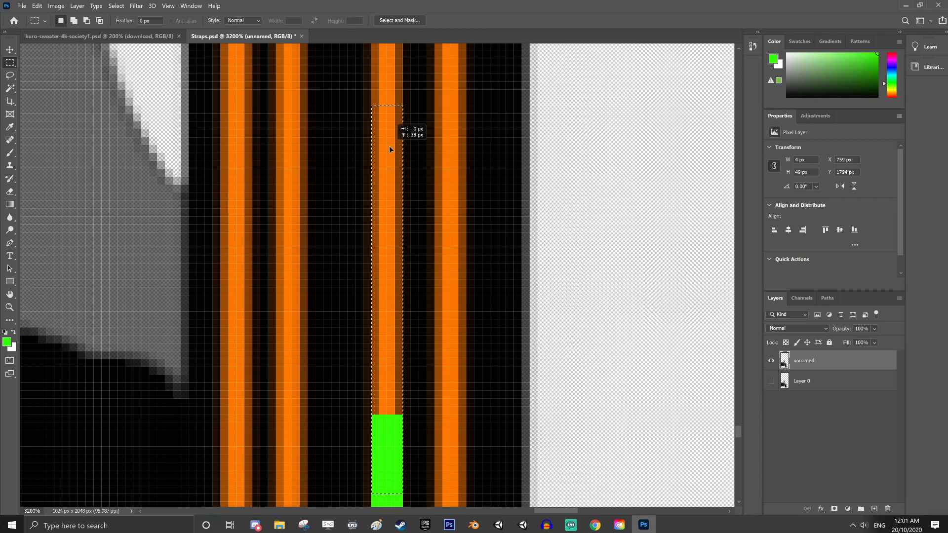
{"action": "left_click_drag", "start_coordinate": [387, 91], "coordinate": [384, 91]}
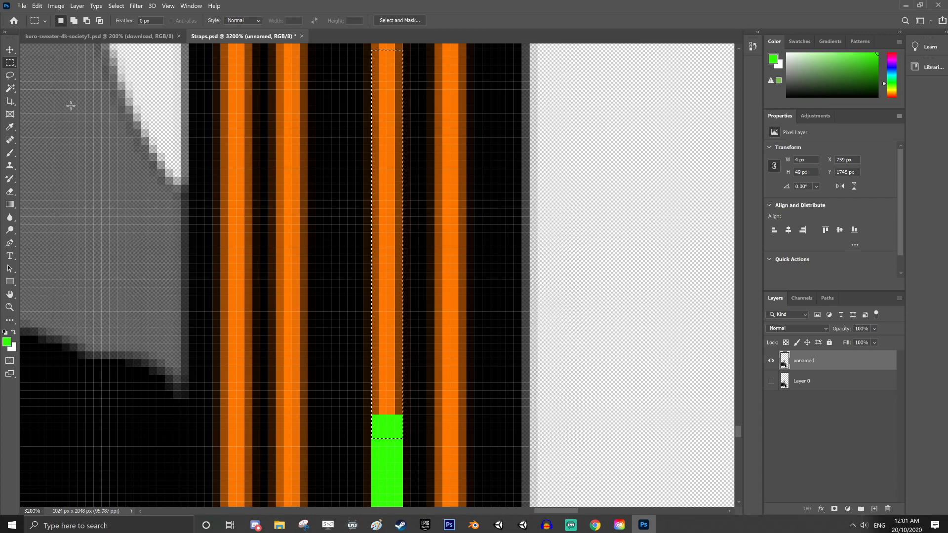
{"action": "left_click", "coordinate": [10, 154]}
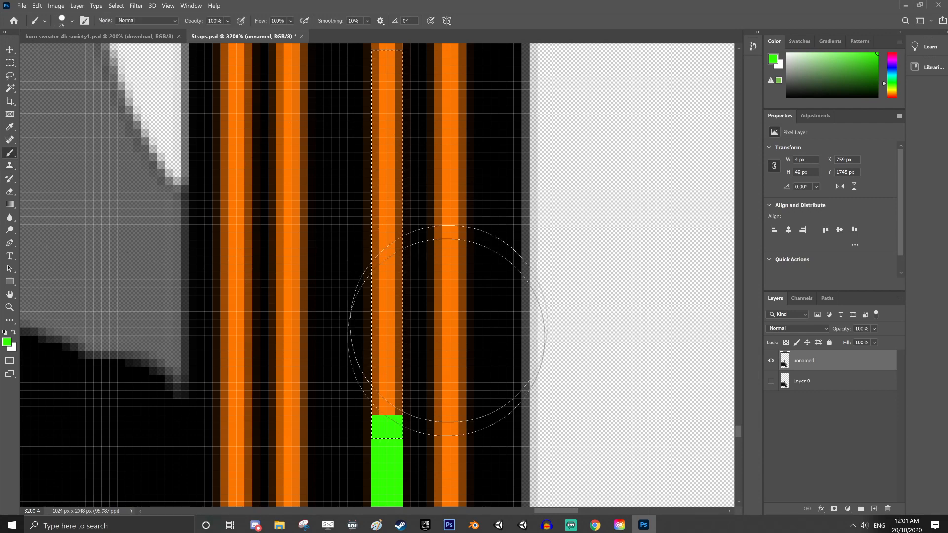
{"action": "mouse_move", "coordinate": [447, 339]}
{"action": "left_mouse_down"}
{"action": "mouse_move", "coordinate": [296, 286]}
{"action": "mouse_move", "coordinate": [371, 167]}
{"action": "left_mouse_up"}
Select a new 4 by 51 px section of the third stripe directly above the green part and paint it green
{"action": "scroll", "coordinate": [395, 217], "scroll_direction": "up", "scroll_amount": 5}
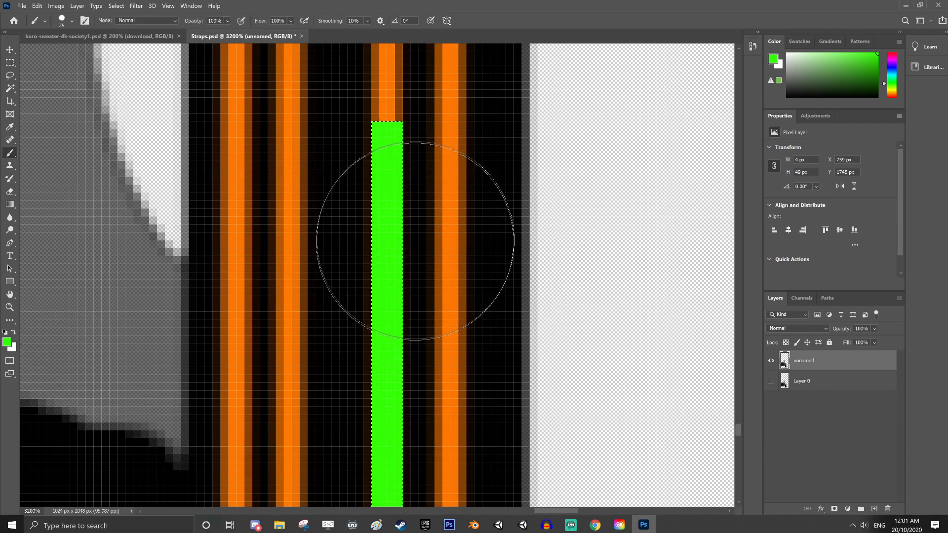
{"action": "scroll", "coordinate": [414, 247], "scroll_direction": "up", "scroll_amount": 3}
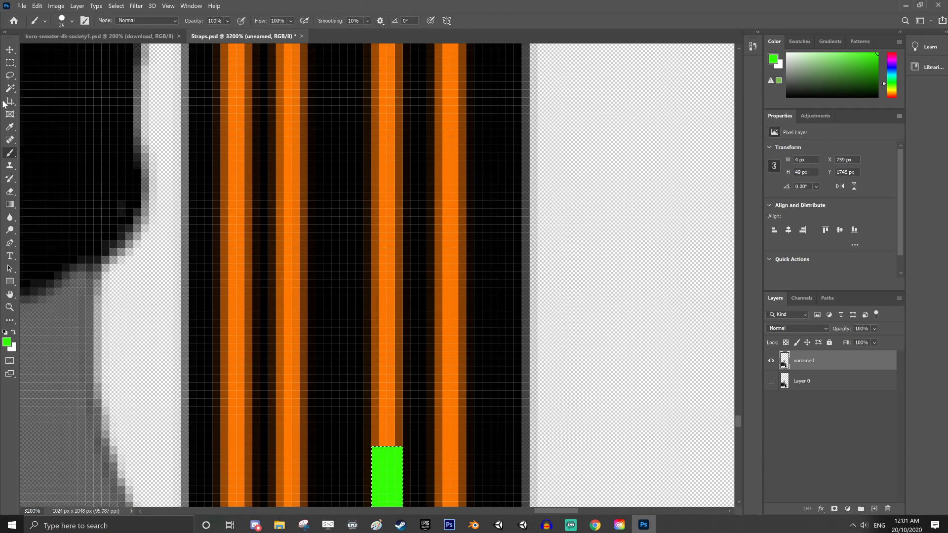
{"action": "left_click", "coordinate": [10, 63]}
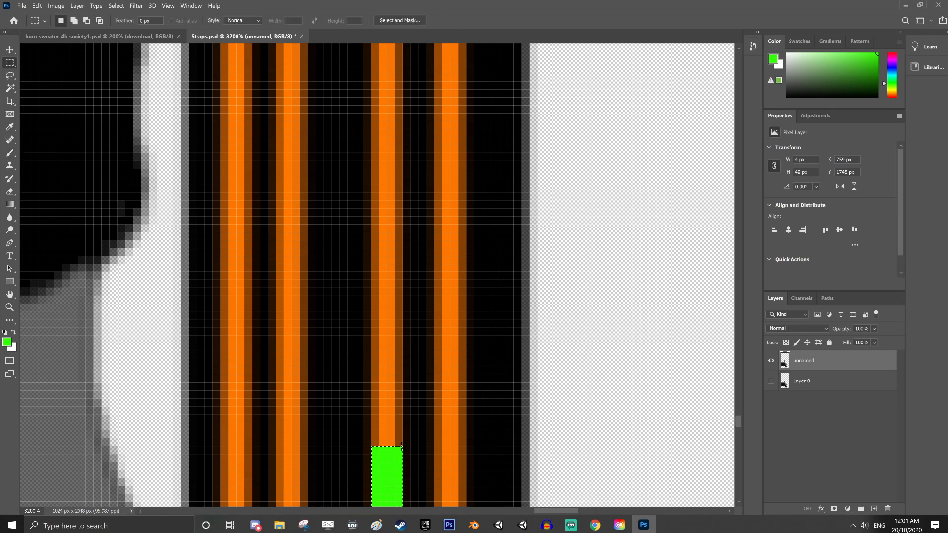
{"action": "left_click_drag", "start_coordinate": [403, 445], "coordinate": [377, 32]}
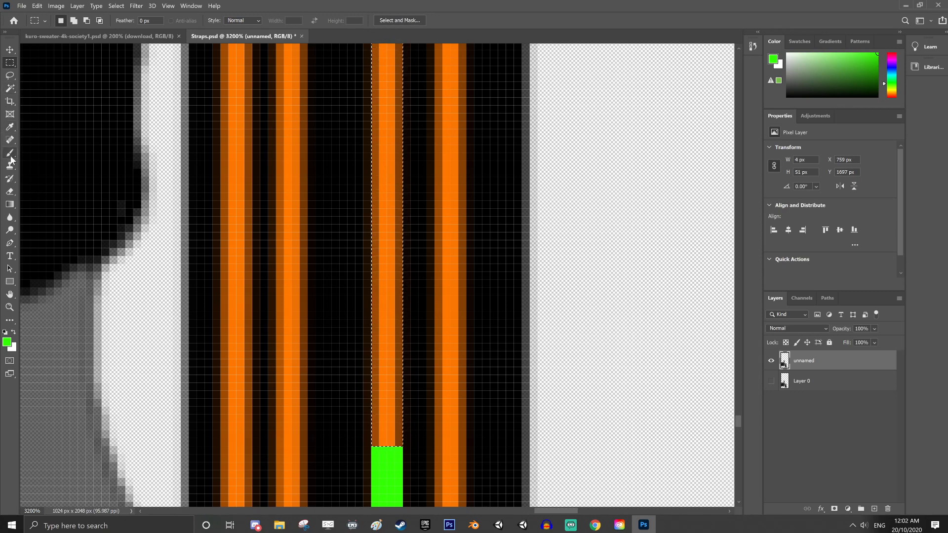
{"action": "key", "text": "b"}
{"action": "left_click", "coordinate": [346, 437]}
{"action": "left_click_drag", "start_coordinate": [345, 438], "coordinate": [402, 97]}
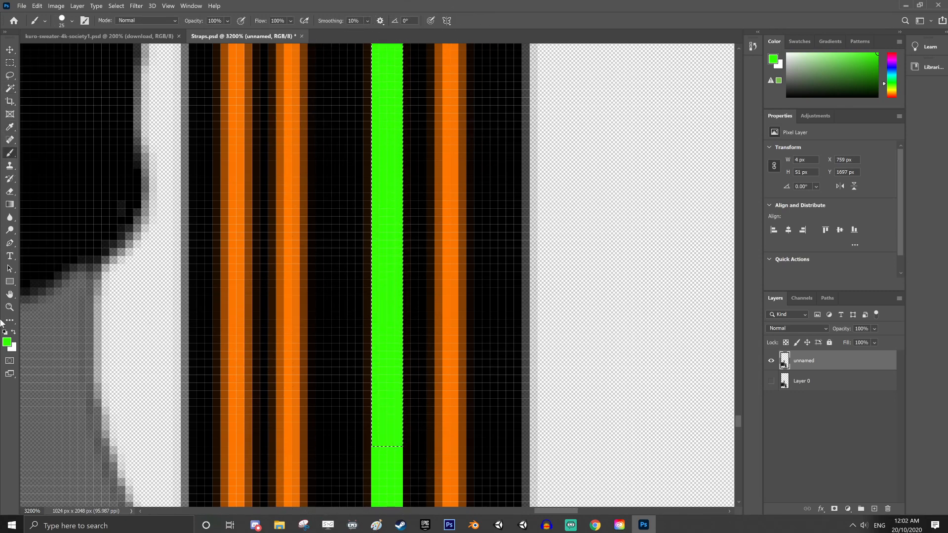
Select the third stripe's remaining orange part up to the strap's upper edge, 4 by 98 px, and paint it green
{"action": "left_click", "coordinate": [10, 306]}
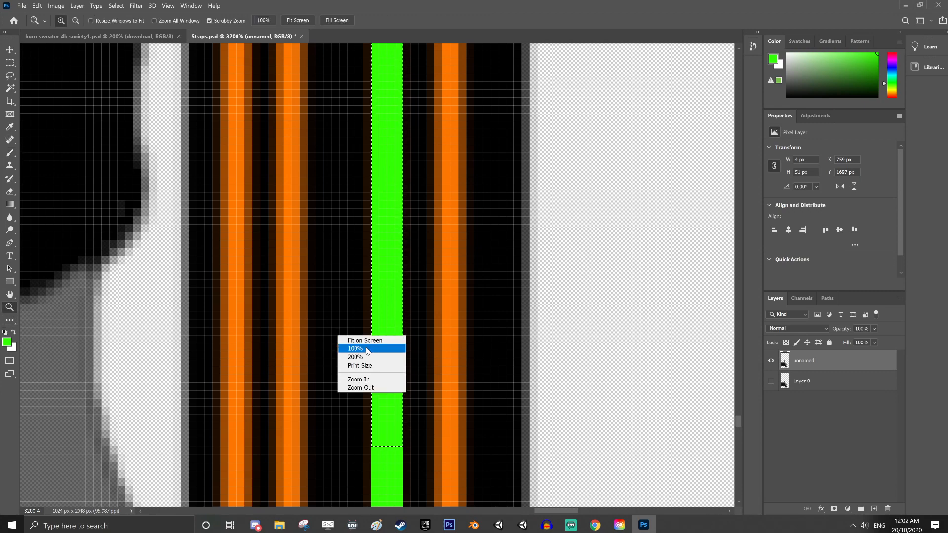
{"action": "left_click", "coordinate": [373, 389]}
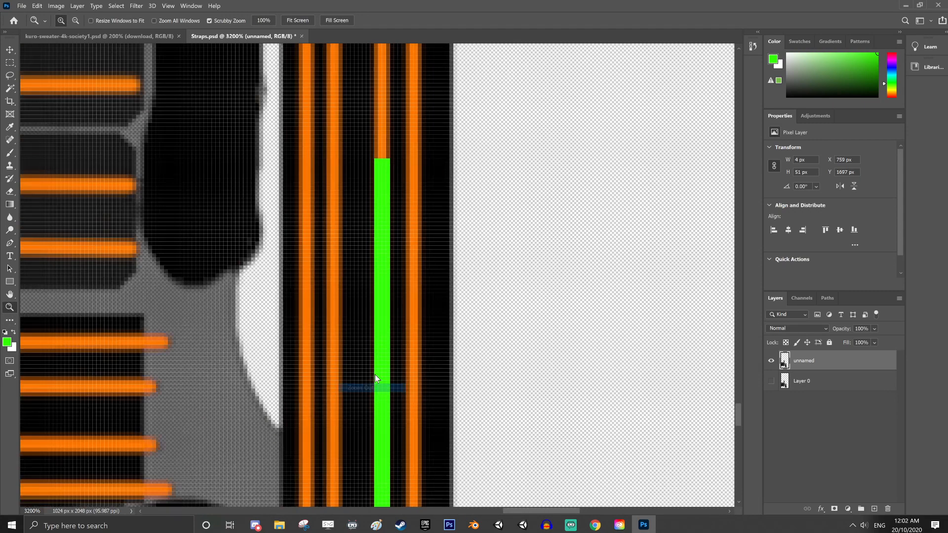
{"action": "right_click", "coordinate": [414, 323]}
{"action": "left_click", "coordinate": [451, 373]}
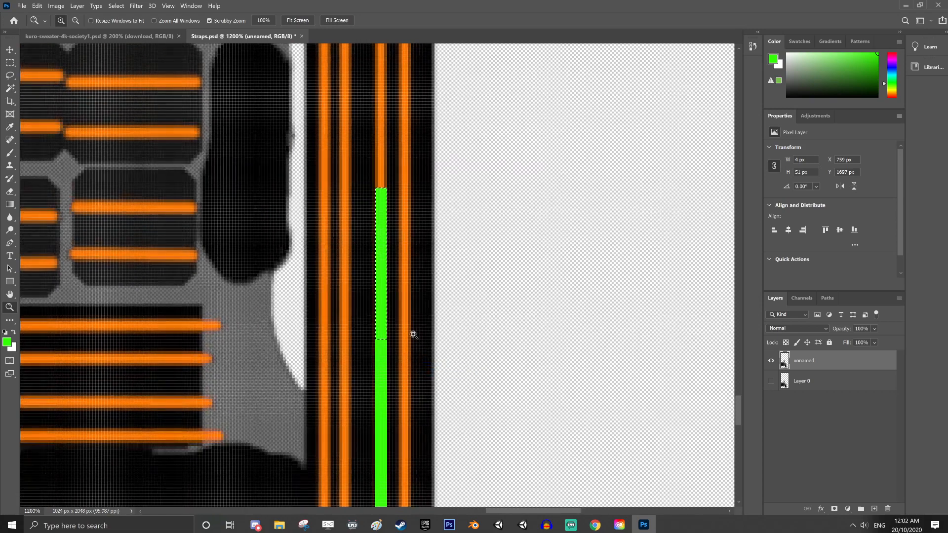
{"action": "scroll", "coordinate": [415, 333], "scroll_direction": "up", "scroll_amount": 2}
{"action": "scroll", "coordinate": [248, 229], "scroll_direction": "up", "scroll_amount": 2}
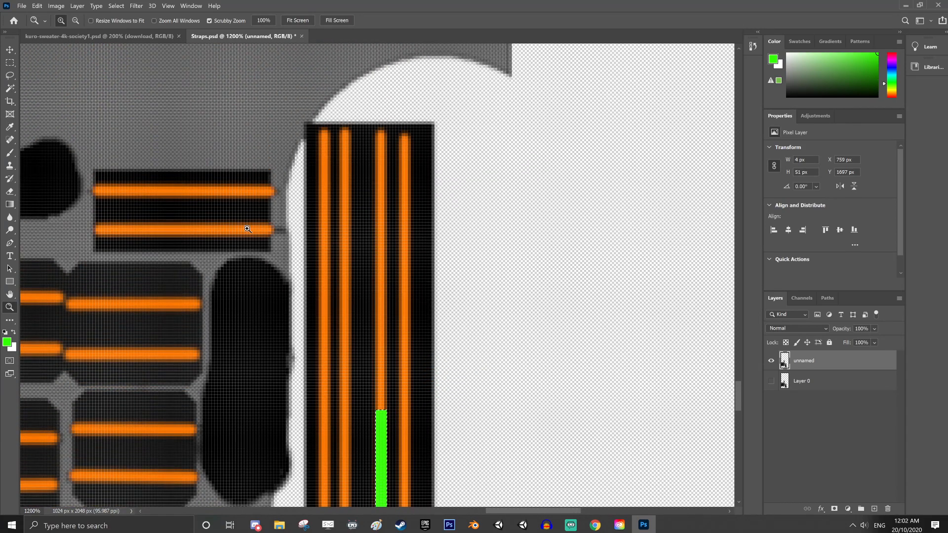
{"action": "left_click", "coordinate": [9, 63]}
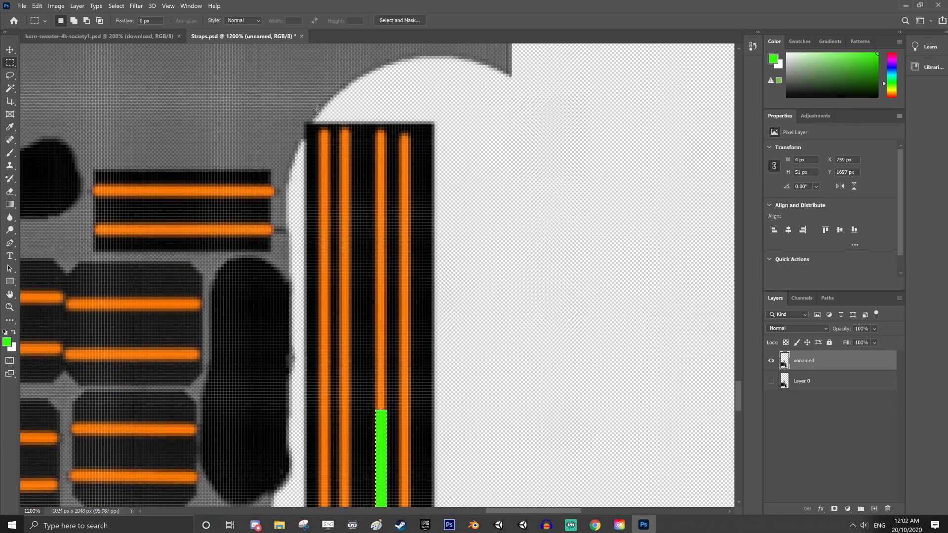
{"action": "left_click_drag", "start_coordinate": [386, 121], "coordinate": [379, 288]}
{"action": "left_click", "coordinate": [9, 153]}
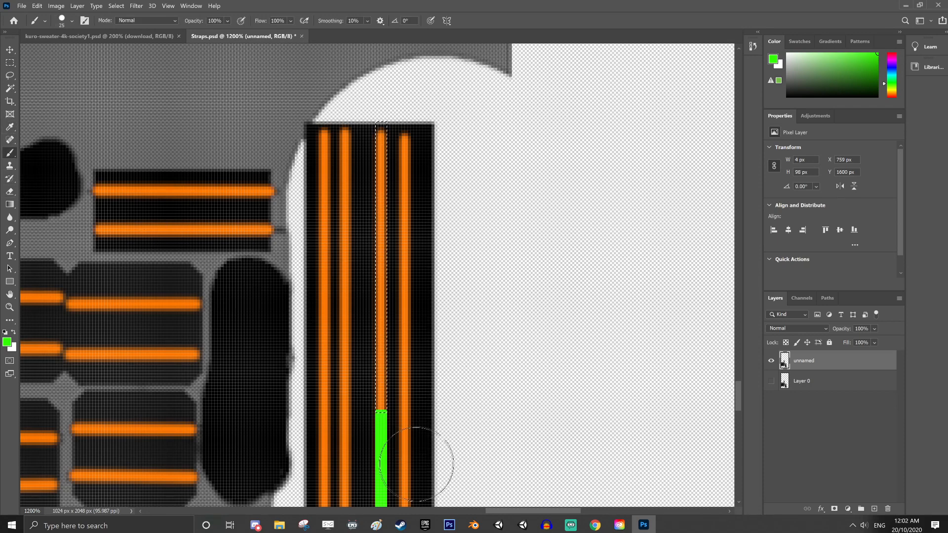
{"action": "mouse_move", "coordinate": [423, 455]}
{"action": "left_mouse_down"}
{"action": "mouse_move", "coordinate": [361, 380]}
{"action": "mouse_move", "coordinate": [344, 408]}
{"action": "left_mouse_up"}
{"action": "left_click_drag", "start_coordinate": [381, 276], "coordinate": [383, 148]}
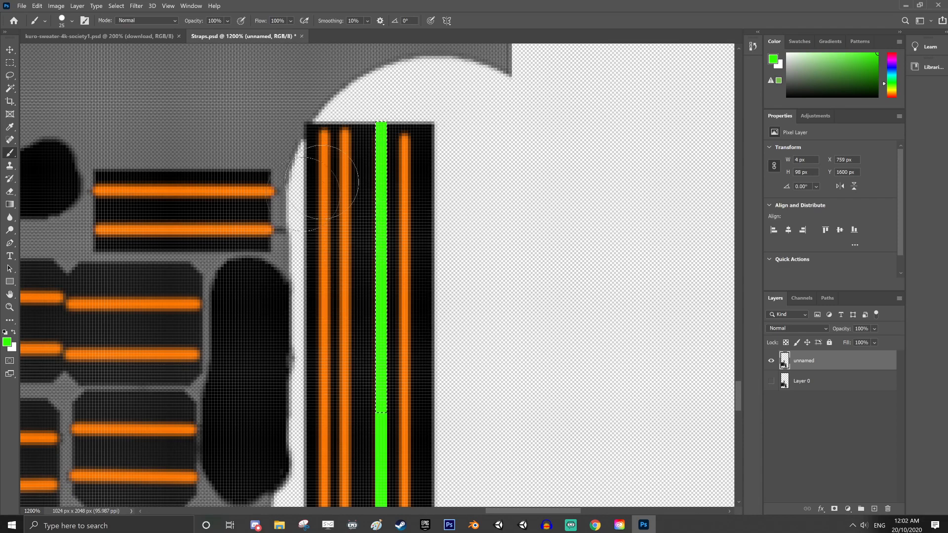
Shift the selection outline onto the upper end of the fourth stripe, at X 767, Y 1600 px, and paint that section green
{"action": "left_click", "coordinate": [10, 62]}
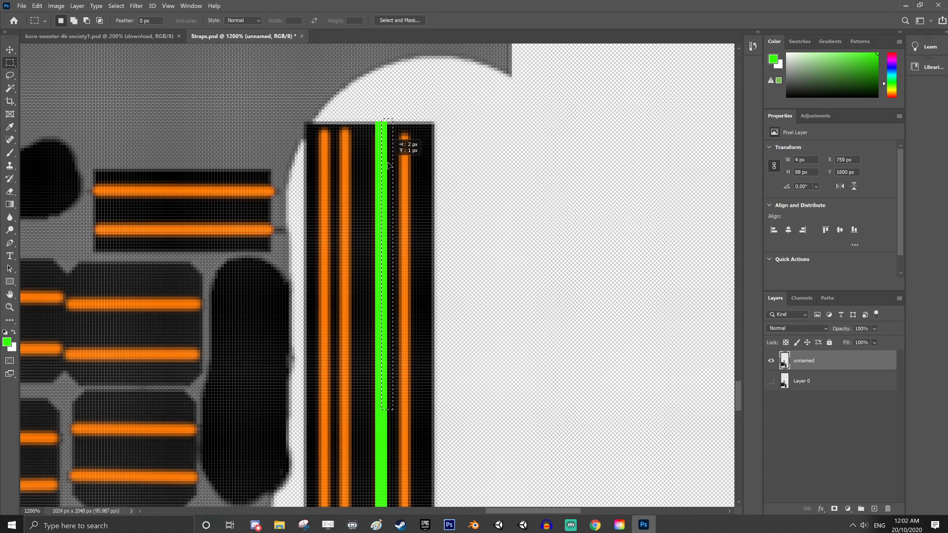
{"action": "mouse_move", "coordinate": [390, 166]}
{"action": "left_mouse_down"}
{"action": "mouse_move", "coordinate": [498, 153]}
{"action": "mouse_move", "coordinate": [432, 181]}
{"action": "mouse_move", "coordinate": [349, 291]}
{"action": "mouse_move", "coordinate": [405, 417]}
{"action": "left_mouse_up"}
{"action": "left_click", "coordinate": [10, 154]}
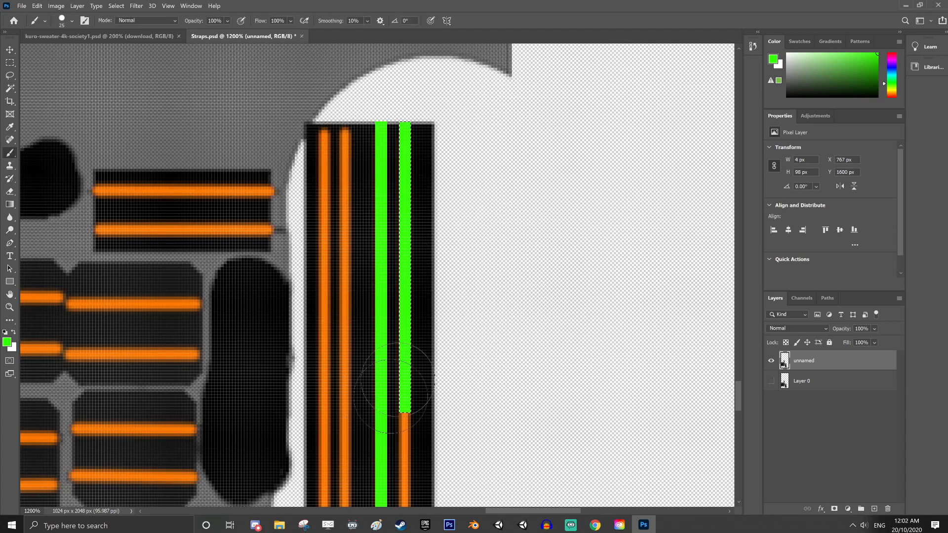
Move the selection outline down the fourth stripe to Y 1698 px, directly below the green section, and paint it green
{"action": "scroll", "coordinate": [494, 302], "scroll_direction": "down", "scroll_amount": 5}
{"action": "scroll", "coordinate": [494, 302], "scroll_direction": "down", "scroll_amount": 3}
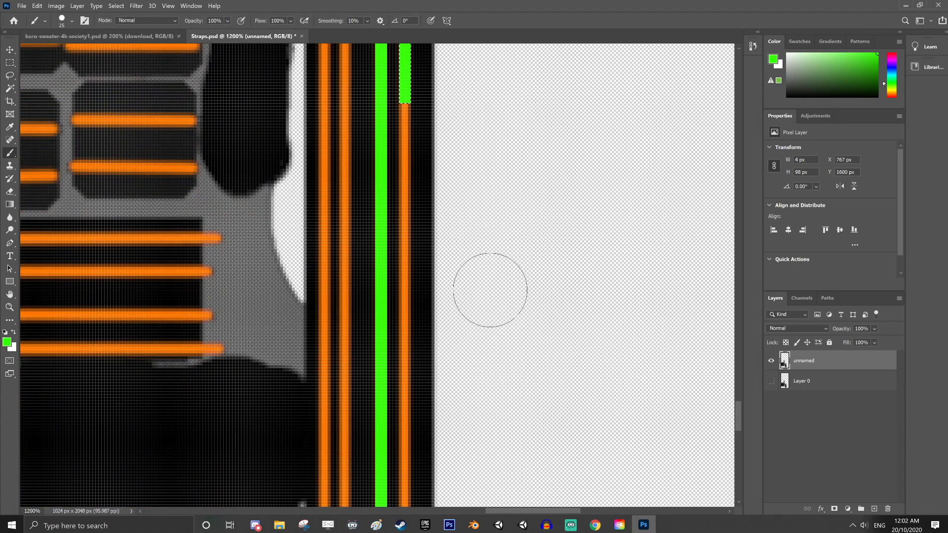
{"action": "left_click", "coordinate": [11, 62]}
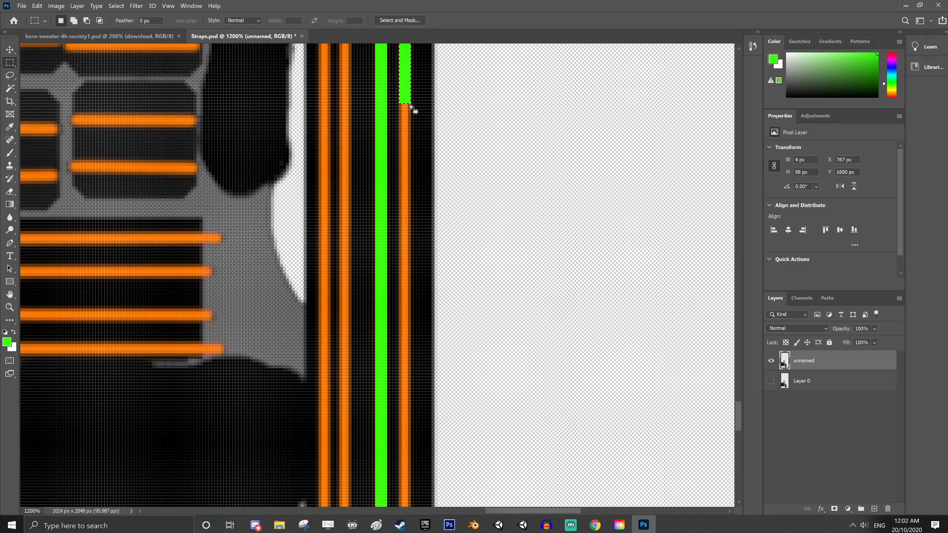
{"action": "left_click_drag", "start_coordinate": [396, 89], "coordinate": [412, 397]}
{"action": "left_click", "coordinate": [10, 153]}
{"action": "mouse_move", "coordinate": [395, 111]}
{"action": "left_mouse_down"}
{"action": "mouse_move", "coordinate": [375, 222]}
{"action": "mouse_move", "coordinate": [395, 375]}
{"action": "left_mouse_up"}
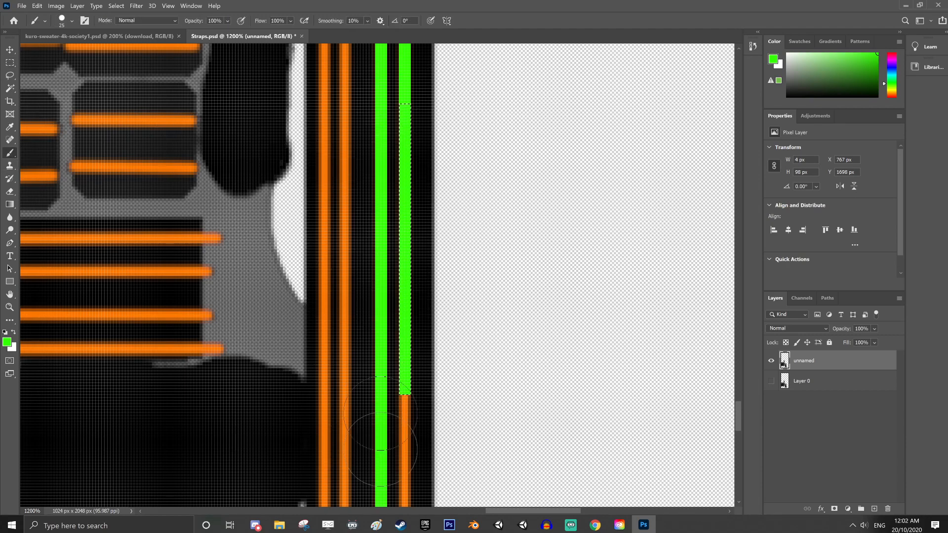
Move the selection outline over the fourth stripe's remaining orange gap, at Y 1768 px, and fill it with green brush strokes
{"action": "scroll", "coordinate": [444, 402], "scroll_direction": "down", "scroll_amount": 5}
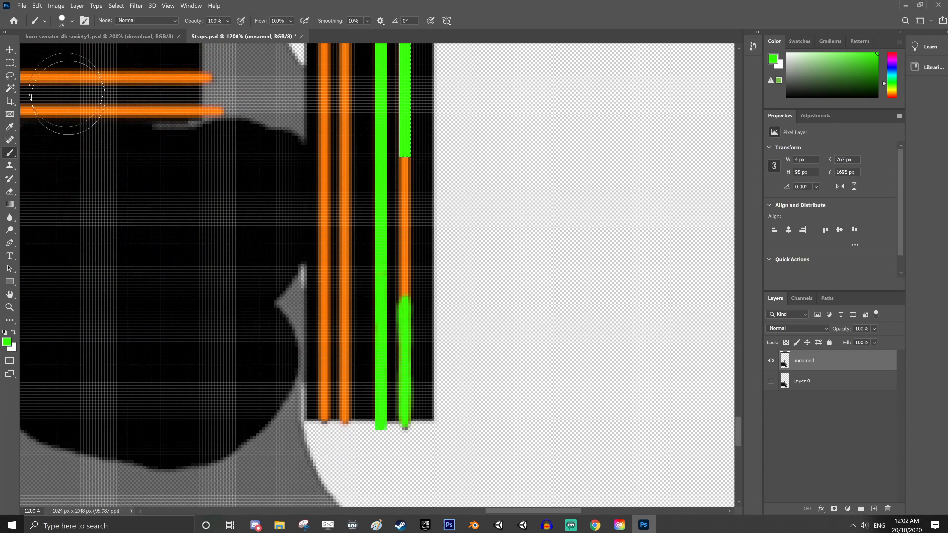
{"action": "left_click", "coordinate": [9, 63]}
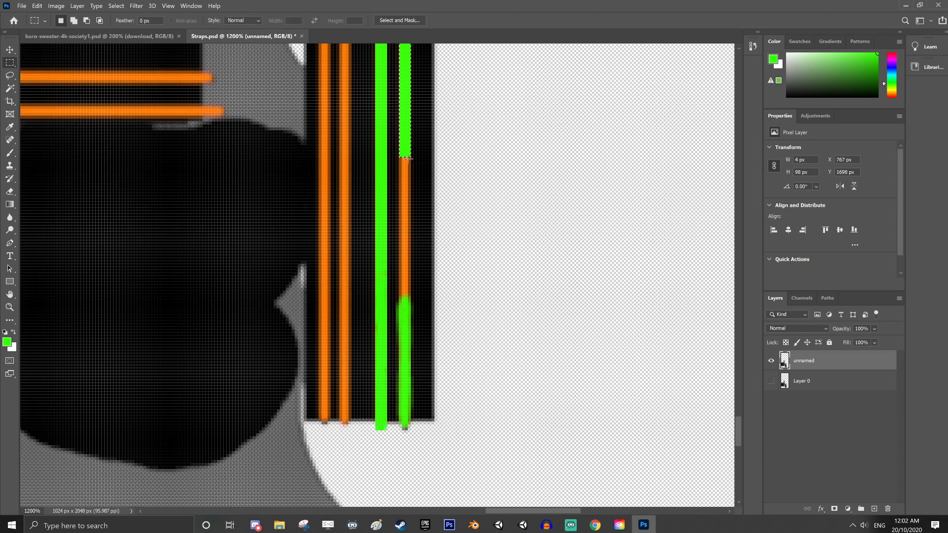
{"action": "left_click_drag", "start_coordinate": [428, 270], "coordinate": [412, 367]}
{"action": "left_click", "coordinate": [10, 154]}
{"action": "mouse_move", "coordinate": [401, 333]}
{"action": "left_mouse_down"}
{"action": "mouse_move", "coordinate": [414, 247]}
{"action": "mouse_move", "coordinate": [406, 168]}
{"action": "left_mouse_up"}
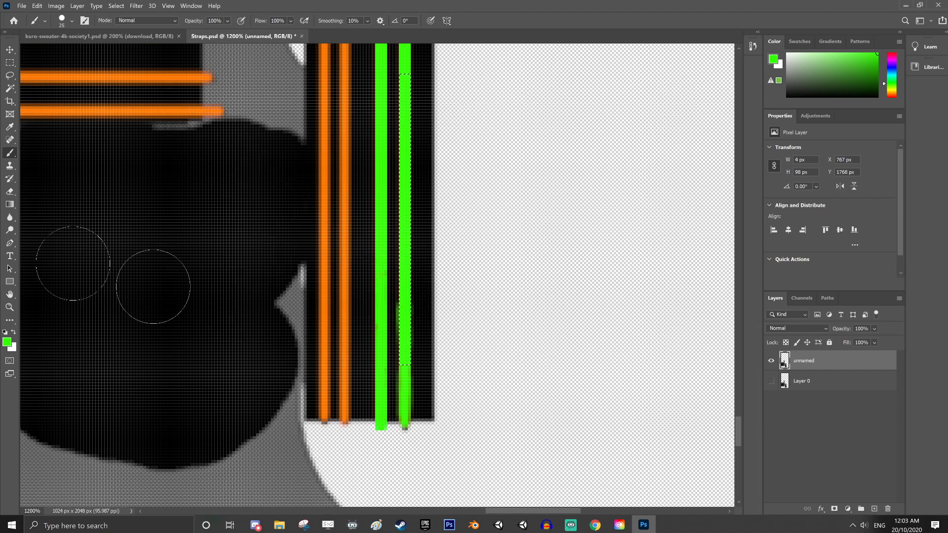
Shift the selection outline onto the lower end of the second stripe, at X 747, Y 1787 px, and paint it green
{"action": "left_click", "coordinate": [10, 62]}
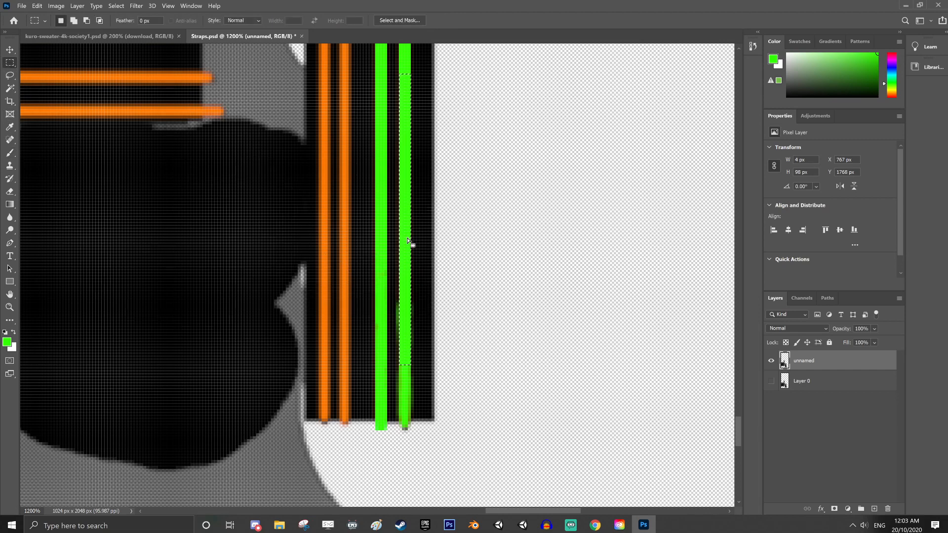
{"action": "left_click_drag", "start_coordinate": [409, 247], "coordinate": [344, 293]}
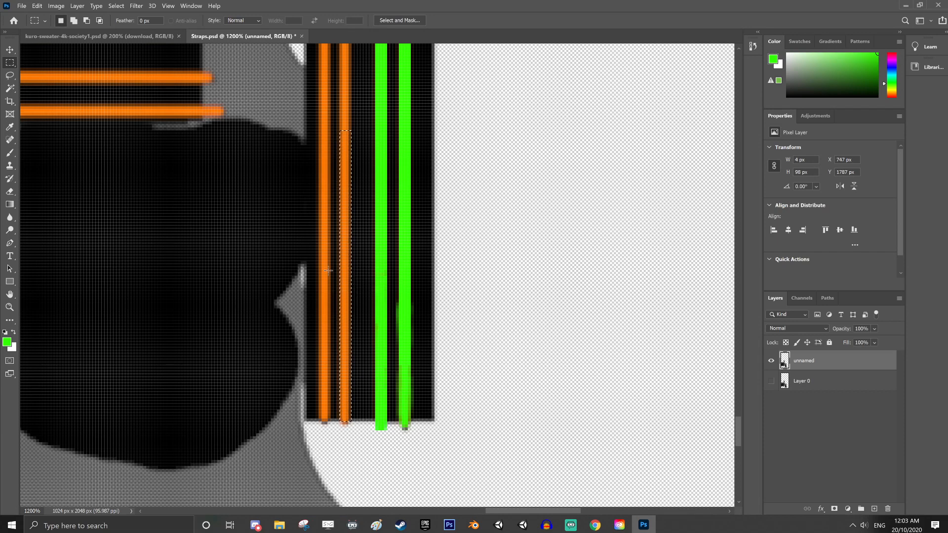
{"action": "left_click", "coordinate": [10, 152]}
{"action": "mouse_move", "coordinate": [345, 420]}
{"action": "left_mouse_down"}
{"action": "mouse_move", "coordinate": [345, 390]}
{"action": "mouse_move", "coordinate": [296, 270]}
{"action": "mouse_move", "coordinate": [341, 128]}
{"action": "left_mouse_up"}
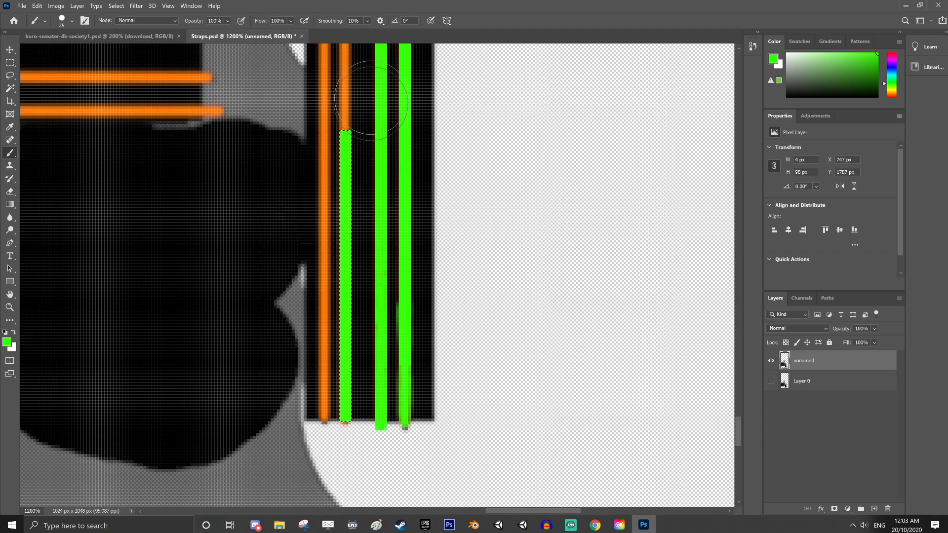
Move the selection outline up the second stripe to Y 1689 px and paint that orange section green
{"action": "scroll", "coordinate": [505, 279], "scroll_direction": "up", "scroll_amount": 1}
{"action": "scroll", "coordinate": [504, 279], "scroll_direction": "up", "scroll_amount": 10}
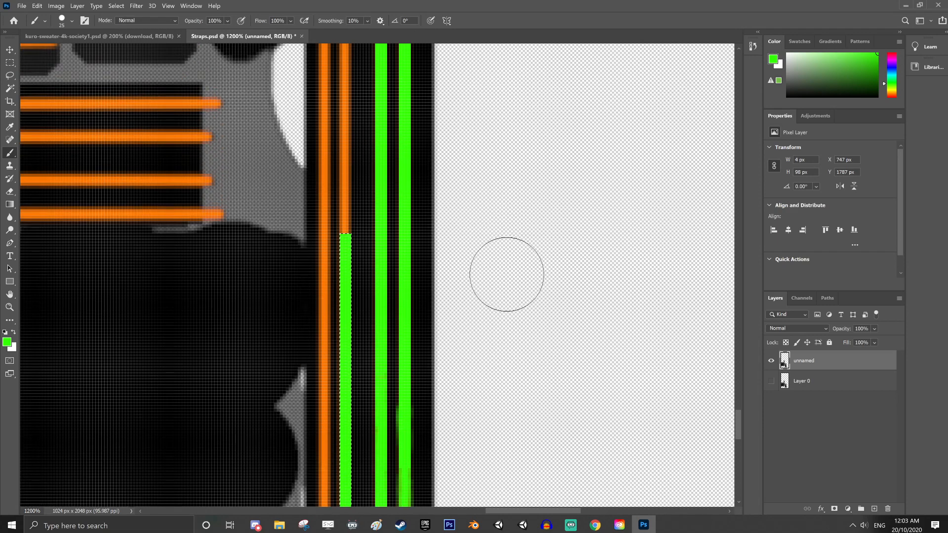
{"action": "left_click", "coordinate": [12, 63]}
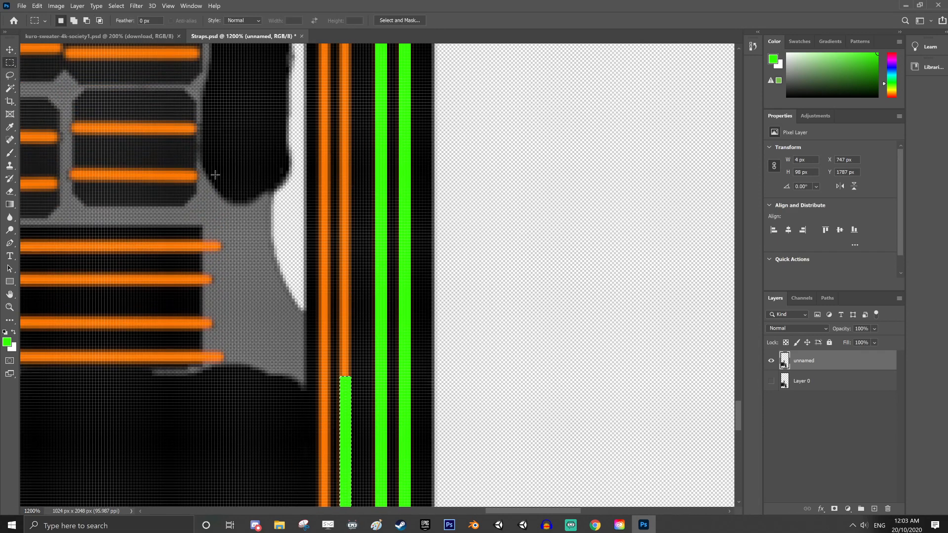
{"action": "left_click_drag", "start_coordinate": [352, 422], "coordinate": [351, 130]}
{"action": "left_click", "coordinate": [11, 153]}
{"action": "mouse_move", "coordinate": [341, 387]}
{"action": "left_mouse_down"}
{"action": "mouse_move", "coordinate": [357, 357]}
{"action": "mouse_move", "coordinate": [350, 59]}
{"action": "left_mouse_up"}
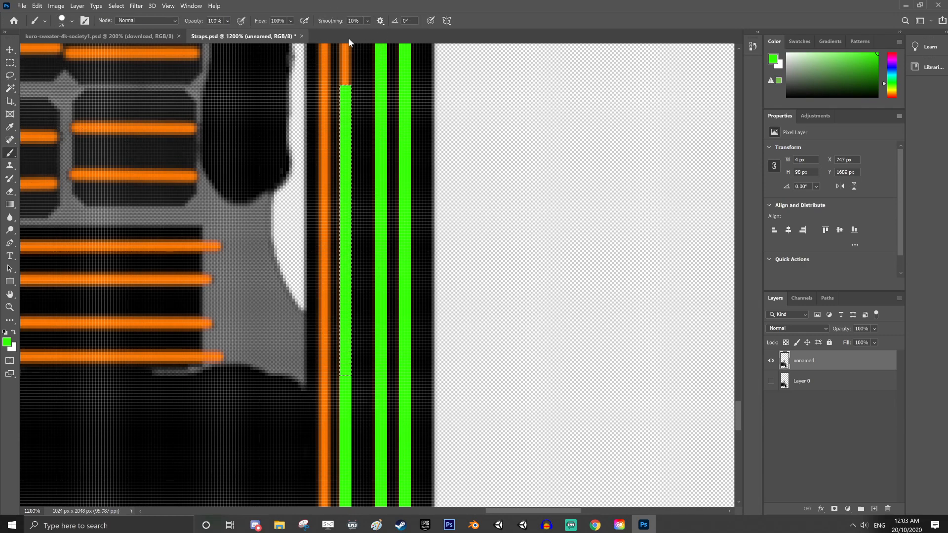
Move the selection outline over the second stripe's remaining upper part, at Y 1591 px, and paint it green
{"action": "scroll", "coordinate": [427, 272], "scroll_direction": "up", "scroll_amount": 1}
{"action": "scroll", "coordinate": [428, 272], "scroll_direction": "up", "scroll_amount": 6}
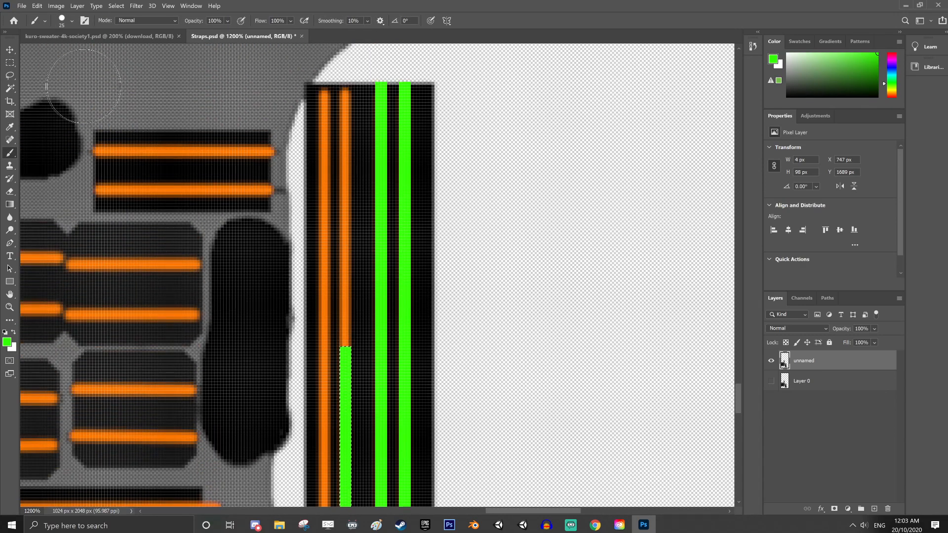
{"action": "left_click", "coordinate": [9, 63]}
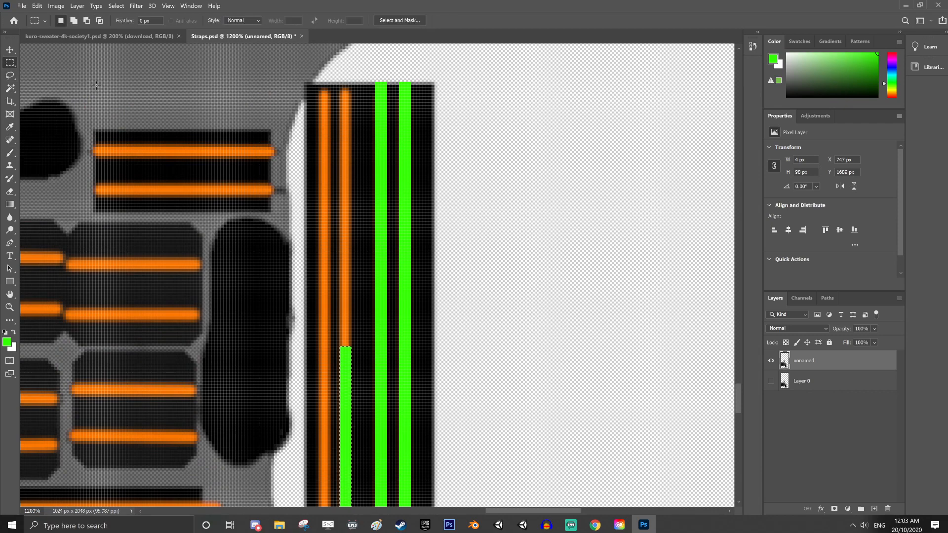
{"action": "left_click_drag", "start_coordinate": [349, 277], "coordinate": [345, 80]}
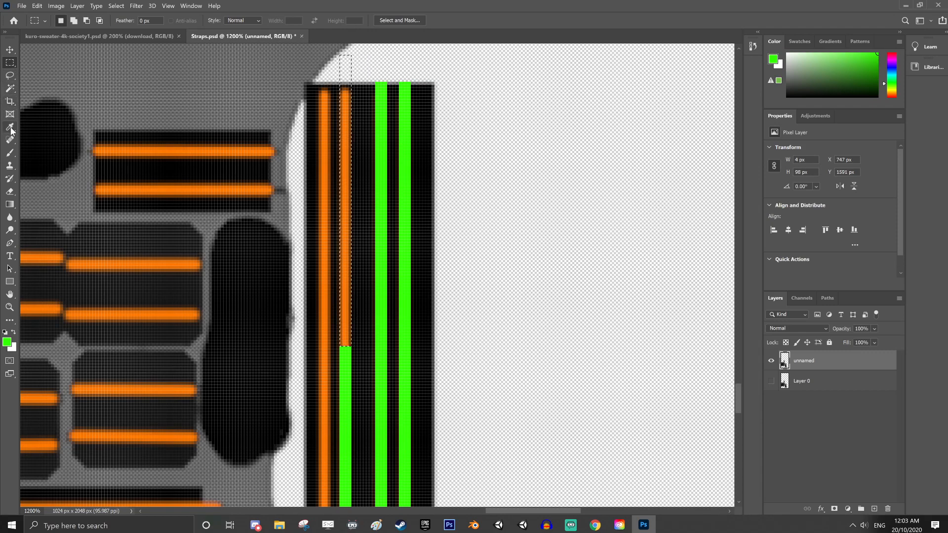
{"action": "left_click", "coordinate": [10, 153]}
{"action": "left_click_drag", "start_coordinate": [346, 309], "coordinate": [330, 50]}
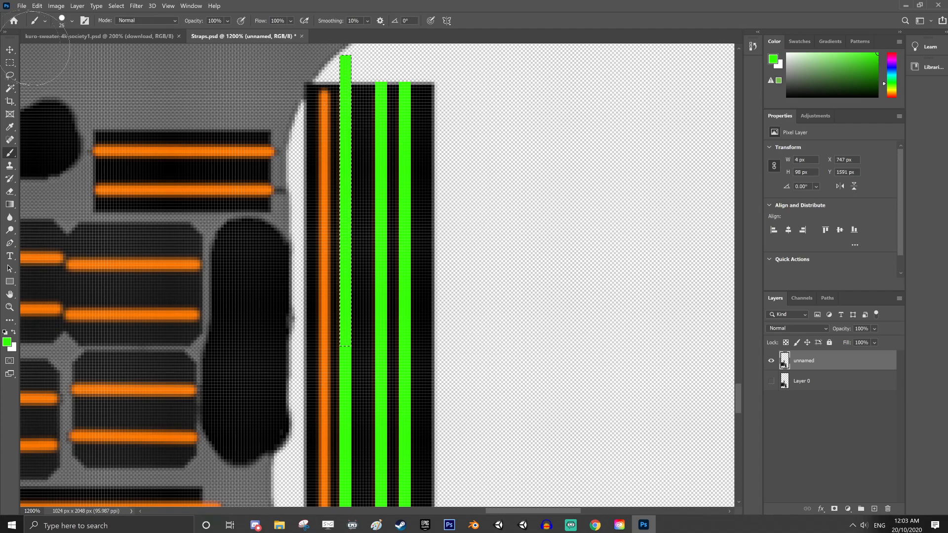
Shift the selection outline onto the upper end of the first stripe, at X 740, Y 1599 px, and paint it green
{"action": "left_click", "coordinate": [10, 62]}
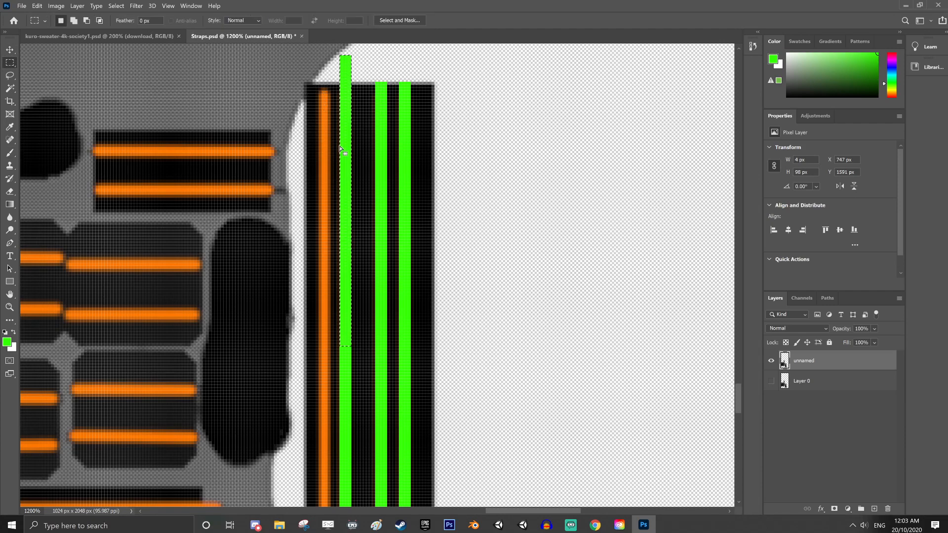
{"action": "left_click_drag", "start_coordinate": [341, 150], "coordinate": [327, 170]}
{"action": "left_click", "coordinate": [10, 153]}
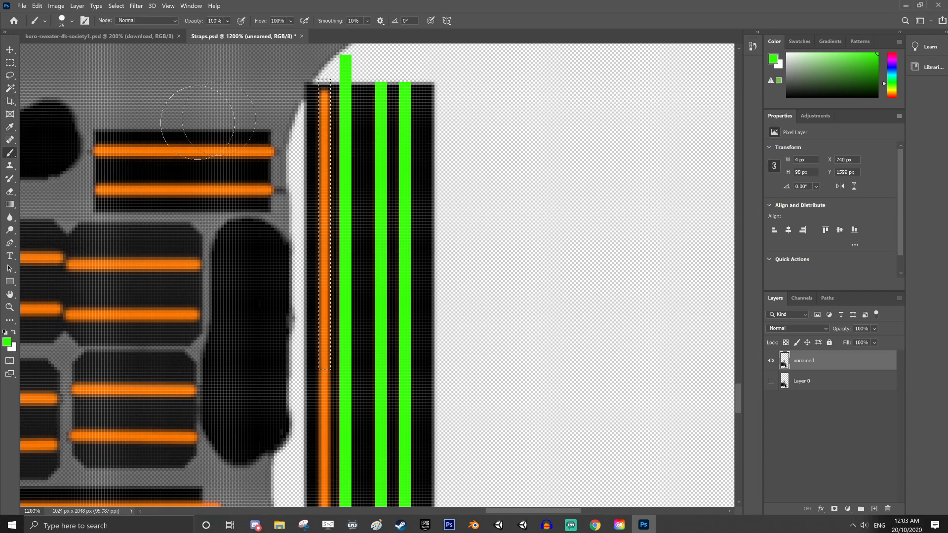
{"action": "left_click_drag", "start_coordinate": [324, 87], "coordinate": [324, 370]}
Move the selection outline down the first stripe to Y 1697 px and paint that orange section green
{"action": "scroll", "coordinate": [354, 297], "scroll_direction": "down", "scroll_amount": 2}
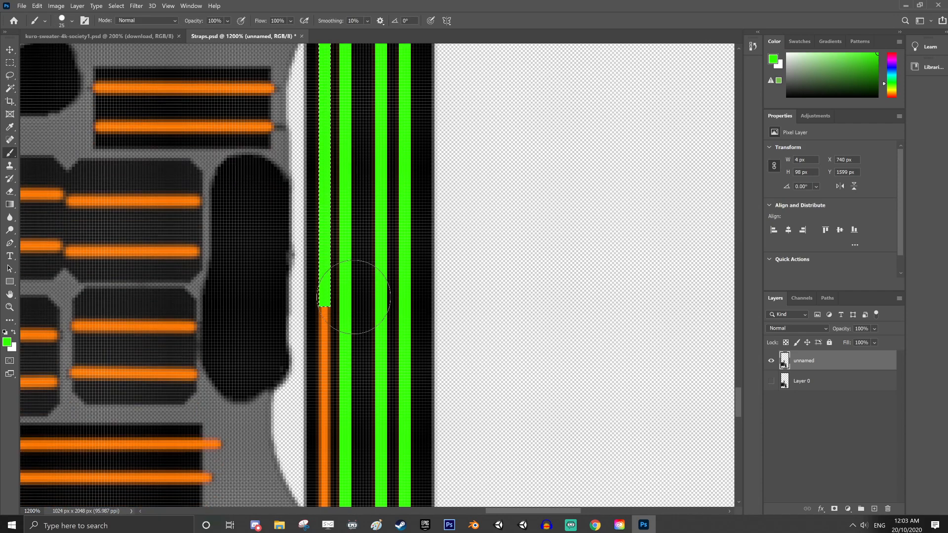
{"action": "scroll", "coordinate": [353, 297], "scroll_direction": "down", "scroll_amount": 4}
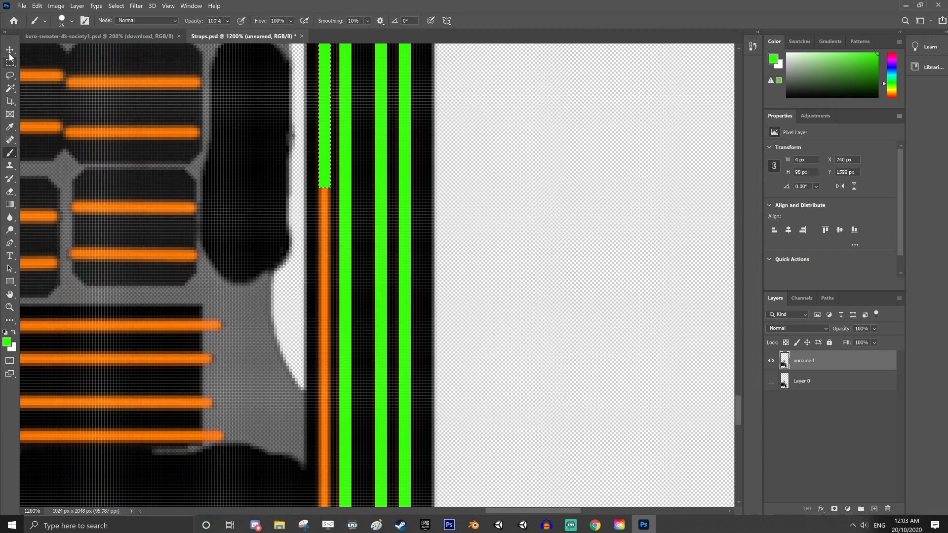
{"action": "left_click", "coordinate": [10, 62]}
{"action": "left_click_drag", "start_coordinate": [331, 181], "coordinate": [327, 476]}
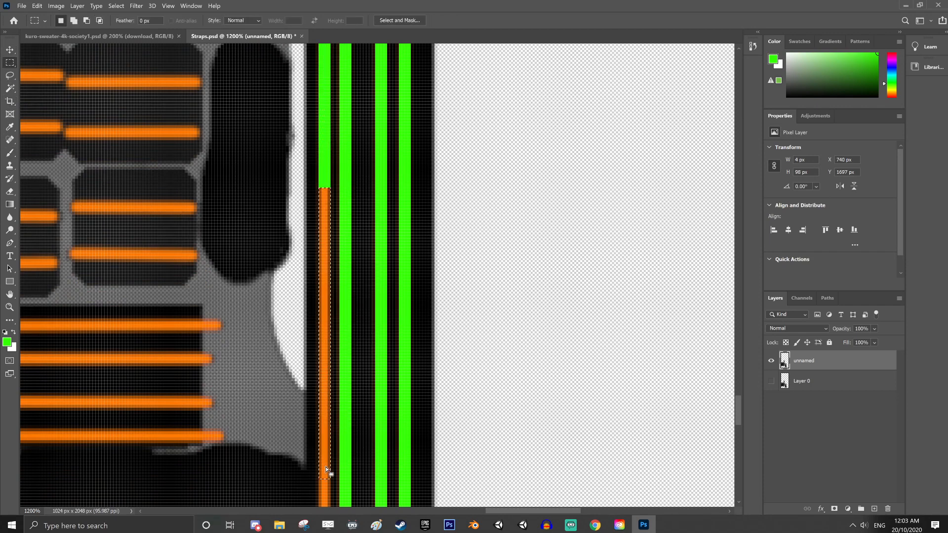
{"action": "left_click", "coordinate": [10, 153]}
{"action": "left_click_drag", "start_coordinate": [327, 190], "coordinate": [328, 476]}
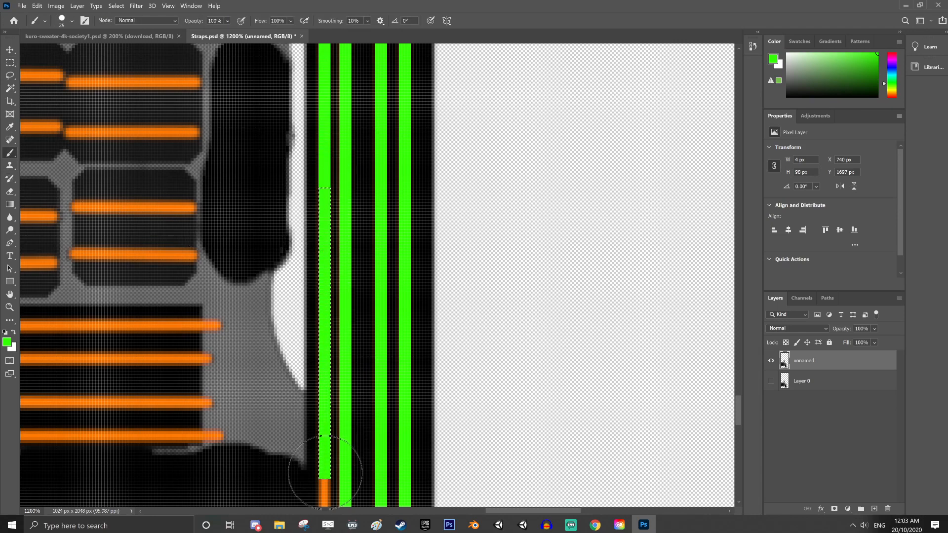
Move the selection outline over the first stripe's remaining lower part, at Y 1787 px, and paint it green down to the strap's end
{"action": "scroll", "coordinate": [352, 346], "scroll_direction": "down", "scroll_amount": 1}
{"action": "scroll", "coordinate": [353, 346], "scroll_direction": "down", "scroll_amount": 8}
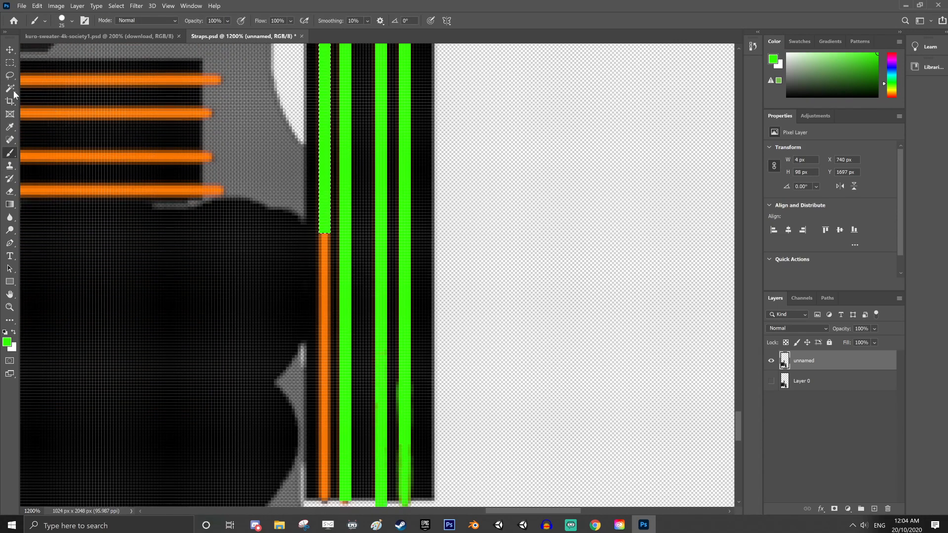
{"action": "left_click", "coordinate": [10, 62]}
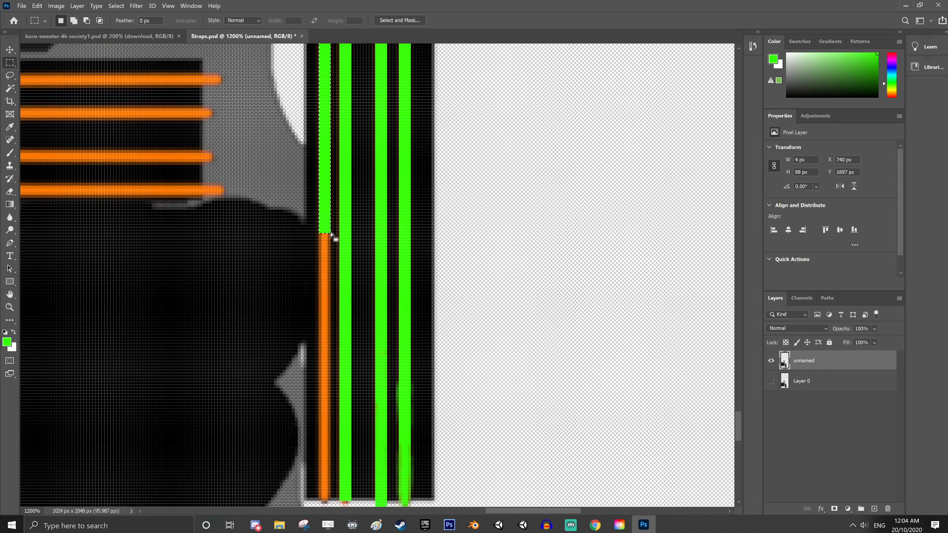
{"action": "left_click_drag", "start_coordinate": [331, 277], "coordinate": [329, 497]}
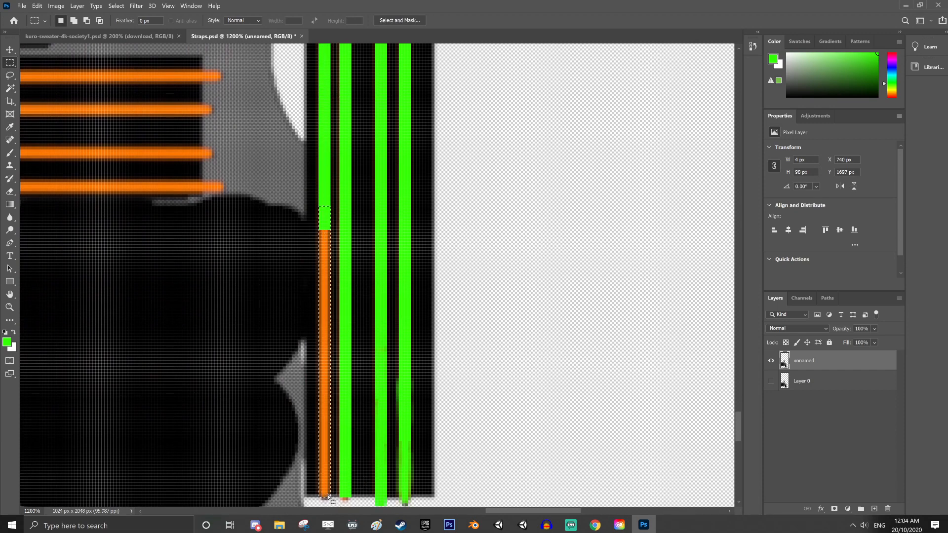
{"action": "left_click", "coordinate": [9, 127]}
{"action": "key", "text": "b"}
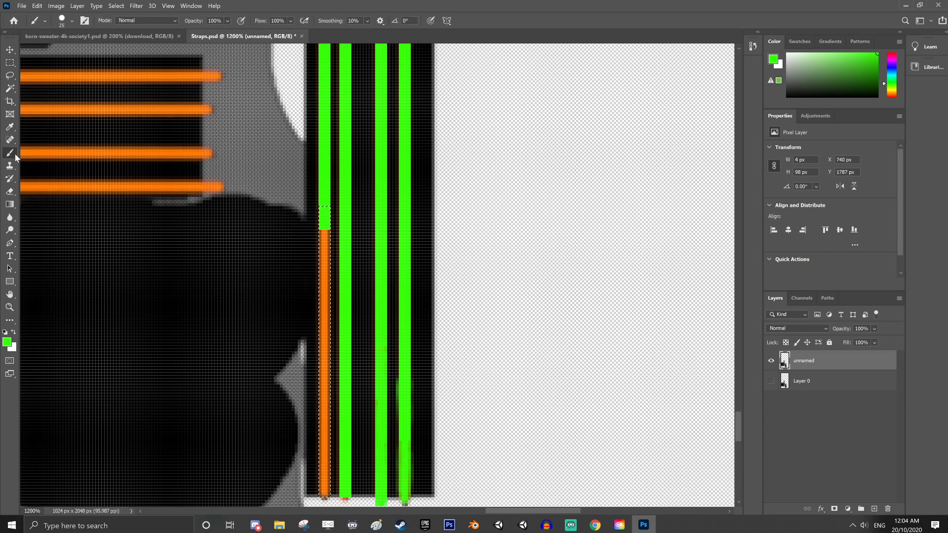
{"action": "left_click_drag", "start_coordinate": [305, 182], "coordinate": [325, 494]}
{"action": "scroll", "coordinate": [334, 375], "scroll_direction": "down", "scroll_amount": 4}
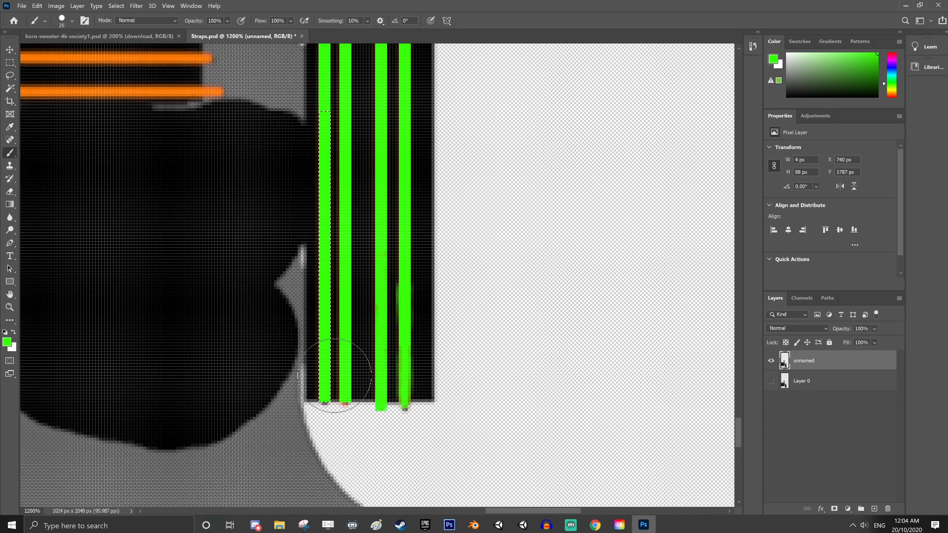
Select the lowest horizontal orange stripe on the four-stripe patch, 102 × 4 px at X 607, Y 1779, and paint it green
{"action": "scroll", "coordinate": [335, 375], "scroll_direction": "up", "scroll_amount": 1}
{"action": "scroll", "coordinate": [335, 375], "scroll_direction": "up", "scroll_amount": 8}
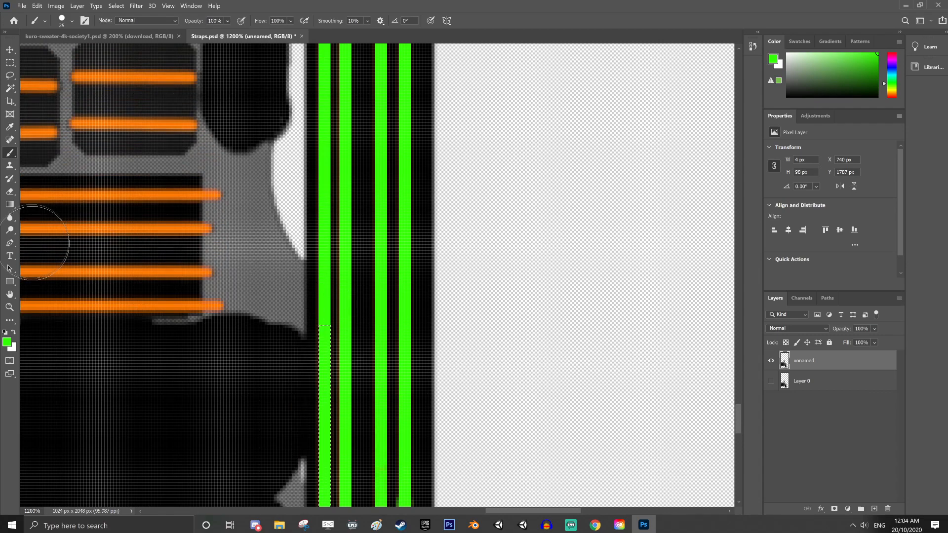
{"action": "left_click", "coordinate": [10, 307]}
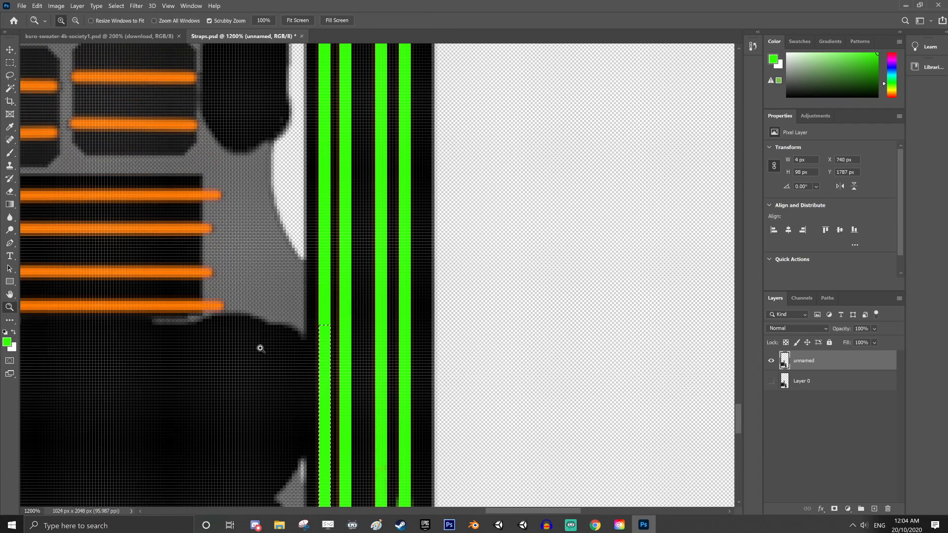
{"action": "right_click", "coordinate": [260, 344]}
{"action": "left_click", "coordinate": [293, 402]}
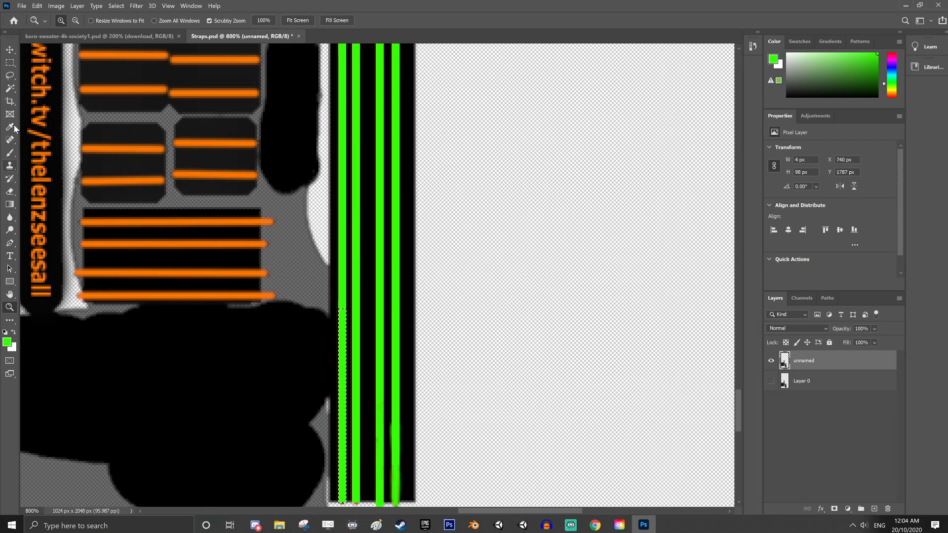
{"action": "left_click", "coordinate": [10, 62]}
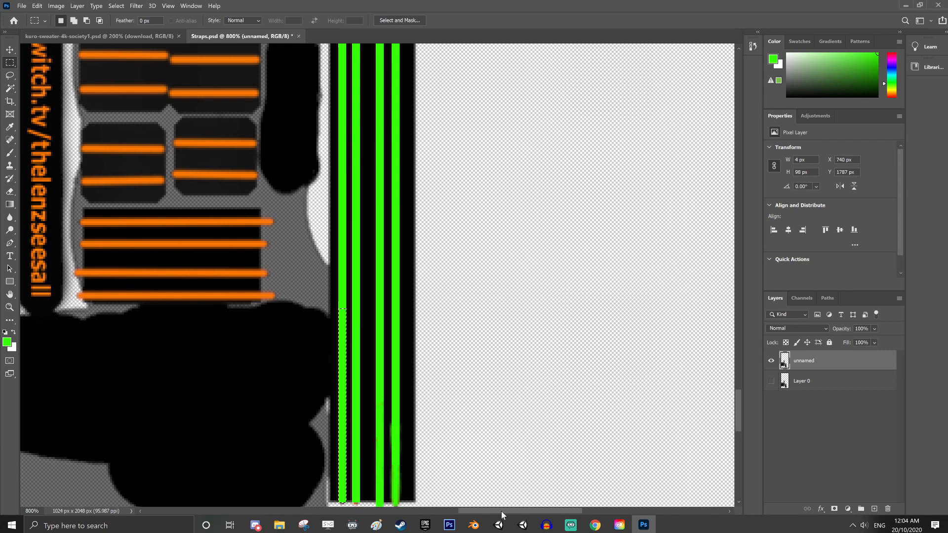
{"action": "left_click_drag", "start_coordinate": [502, 511], "coordinate": [468, 511]}
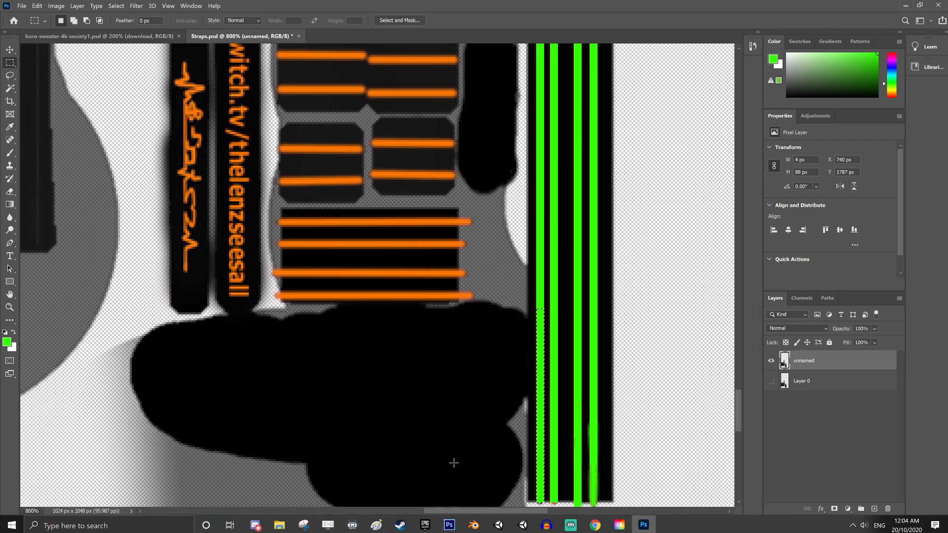
{"action": "scroll", "coordinate": [455, 434], "scroll_direction": "up", "scroll_amount": 2}
{"action": "scroll", "coordinate": [455, 434], "scroll_direction": "up", "scroll_amount": 1}
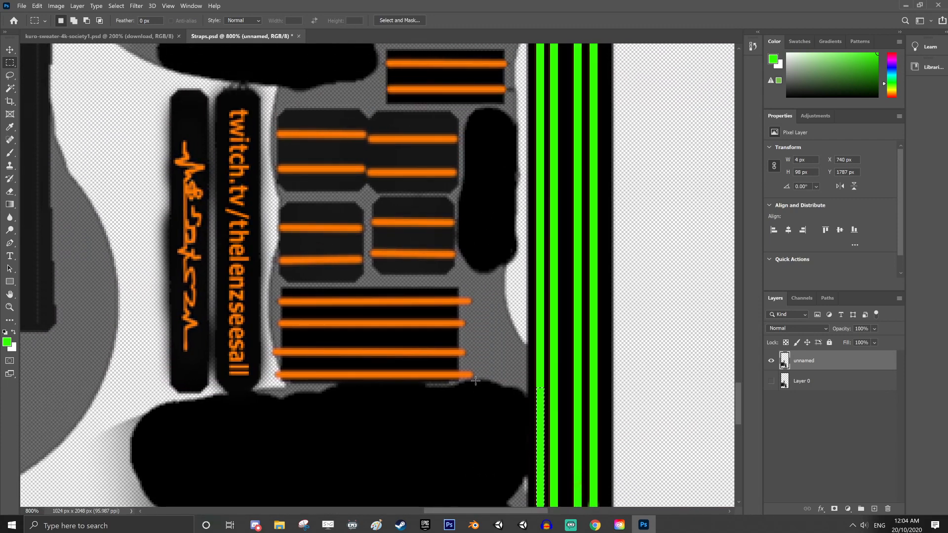
{"action": "mouse_move", "coordinate": [441, 377]}
{"action": "left_mouse_down"}
{"action": "mouse_move", "coordinate": [273, 374]}
{"action": "mouse_move", "coordinate": [591, 372]}
{"action": "left_mouse_up"}
{"action": "left_click", "coordinate": [11, 155]}
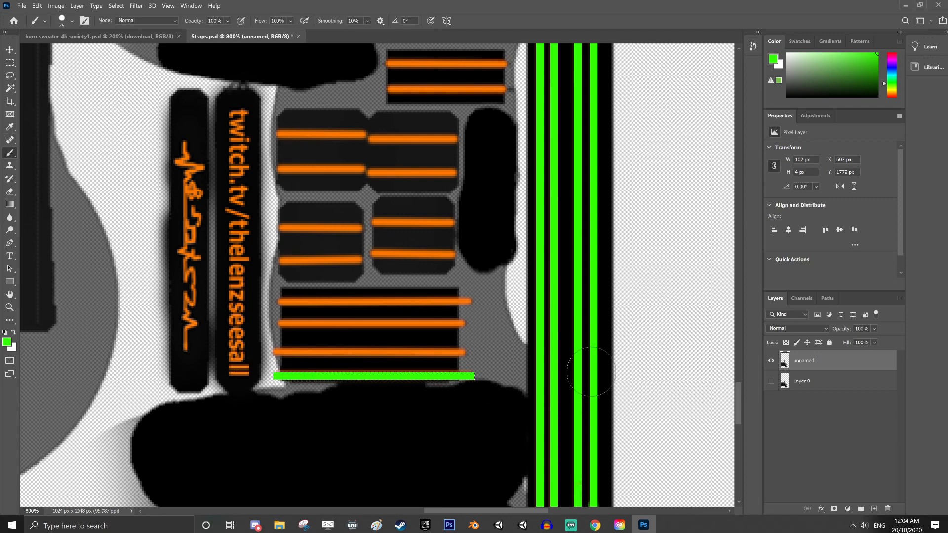
Move the selection outline onto the patch's third stripe from the top, at X 606, Y 1767 px, and paint it green
{"action": "left_click", "coordinate": [10, 63]}
{"action": "left_click_drag", "start_coordinate": [368, 382], "coordinate": [363, 356]}
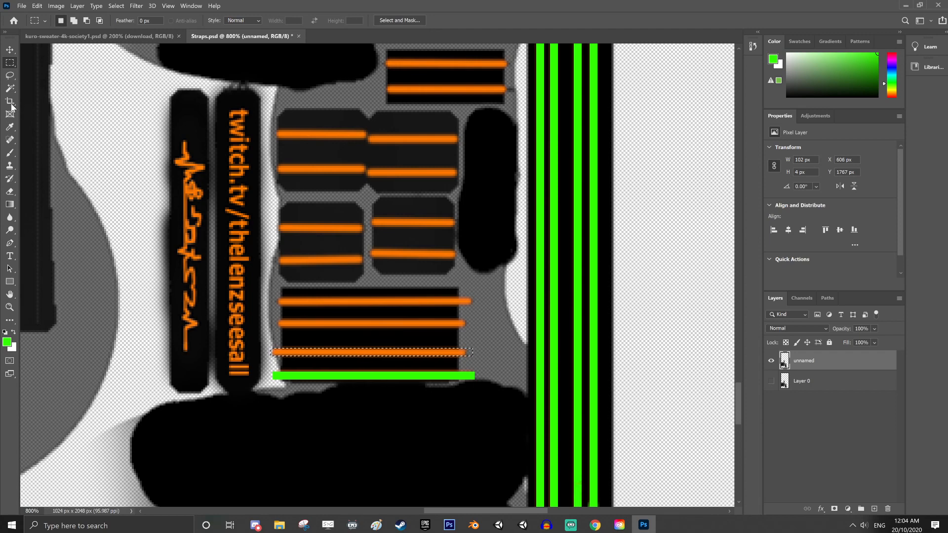
{"action": "left_click", "coordinate": [11, 152]}
{"action": "left_click_drag", "start_coordinate": [213, 371], "coordinate": [648, 355]}
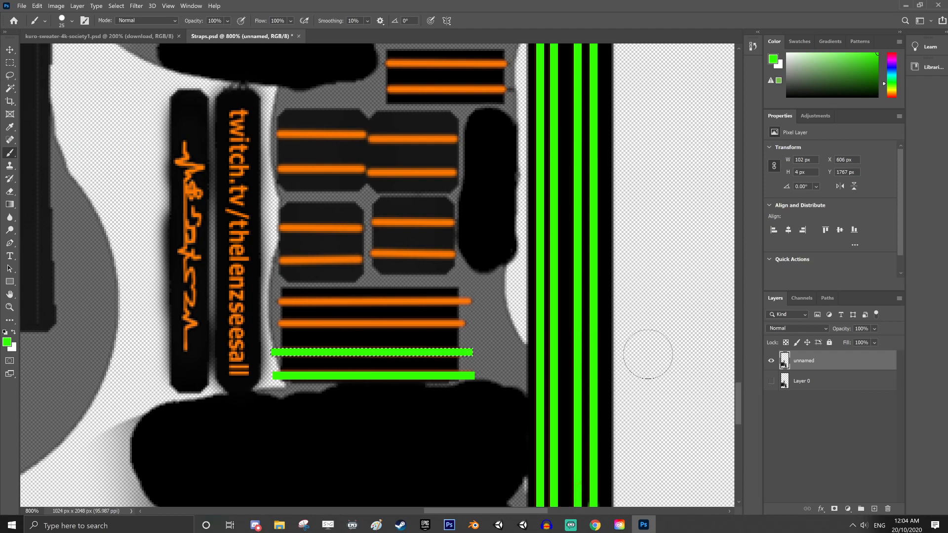
Move the selection outline up to the four-stripe patch's second stripe, at X 607, Y 1753 px, and paint it green
{"action": "left_click", "coordinate": [10, 62]}
{"action": "left_click_drag", "start_coordinate": [380, 354], "coordinate": [383, 329]}
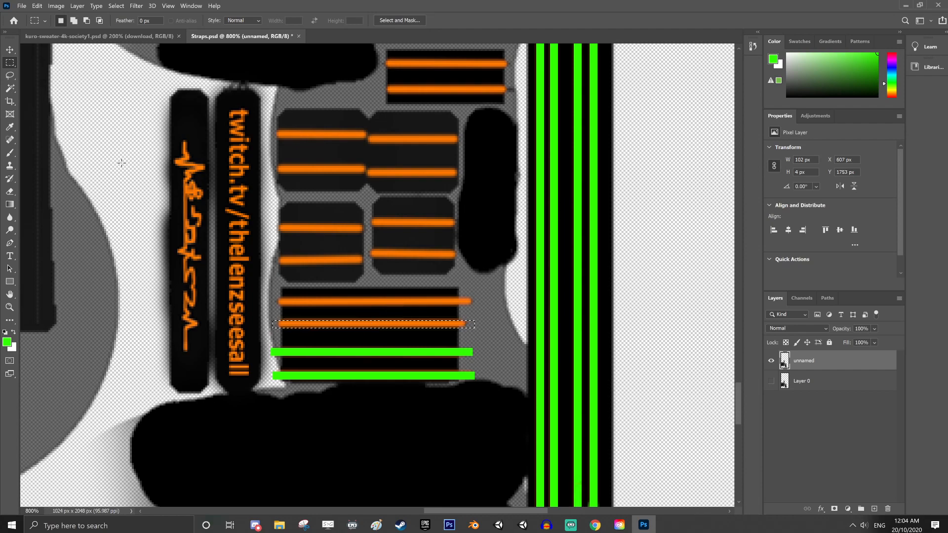
{"action": "left_click", "coordinate": [10, 152]}
{"action": "left_click_drag", "start_coordinate": [221, 336], "coordinate": [651, 326]}
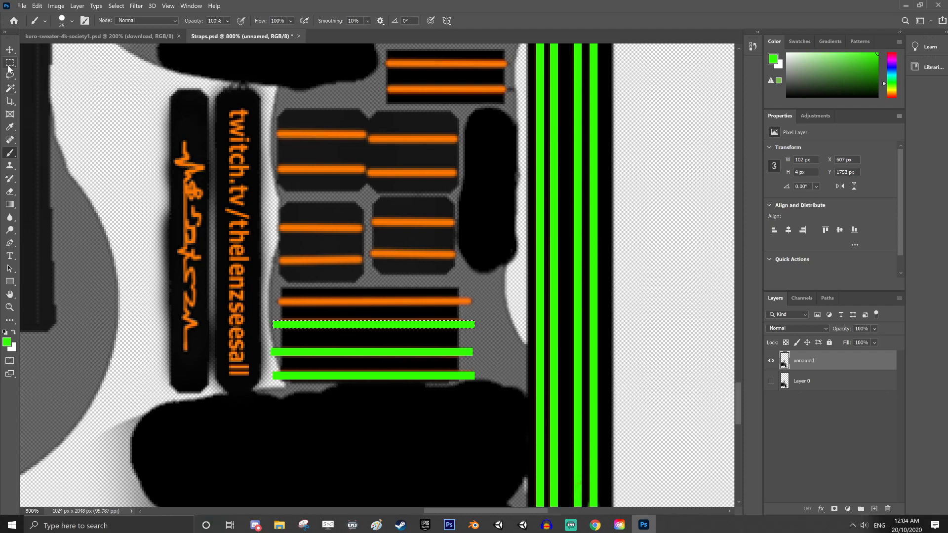
Shift the selection outline onto the four-stripe patch's top stripe, at X 608, Y 1741 px, and paint it green
{"action": "key", "text": "m"}
{"action": "left_click_drag", "start_coordinate": [375, 327], "coordinate": [378, 304]}
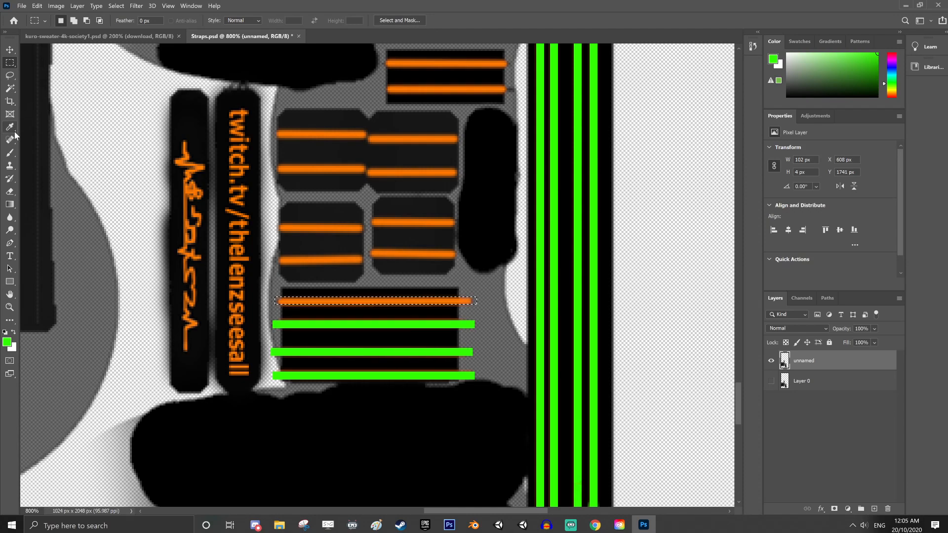
{"action": "left_click", "coordinate": [10, 153]}
{"action": "left_click_drag", "start_coordinate": [230, 303], "coordinate": [628, 319]}
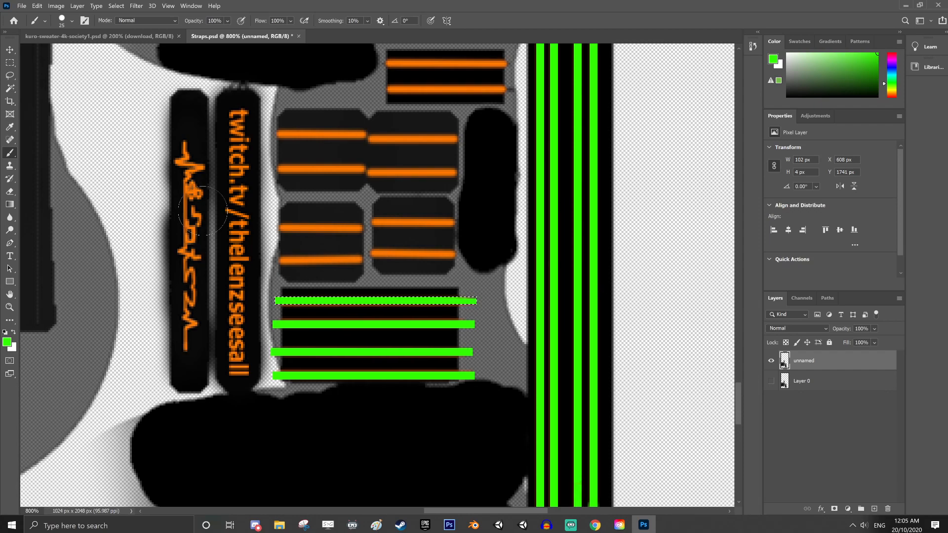
Move the selection outline over the lower stripe of the upper two-stripe black patch, at X 626, Y 1635 px, and paint it green
{"action": "left_click", "coordinate": [10, 62]}
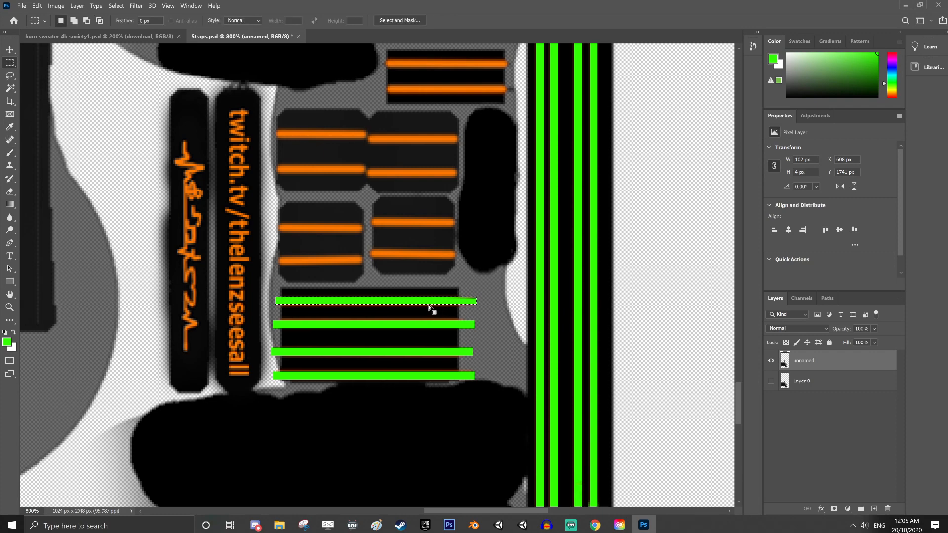
{"action": "left_click_drag", "start_coordinate": [430, 302], "coordinate": [470, 95]}
{"action": "left_click", "coordinate": [10, 153]}
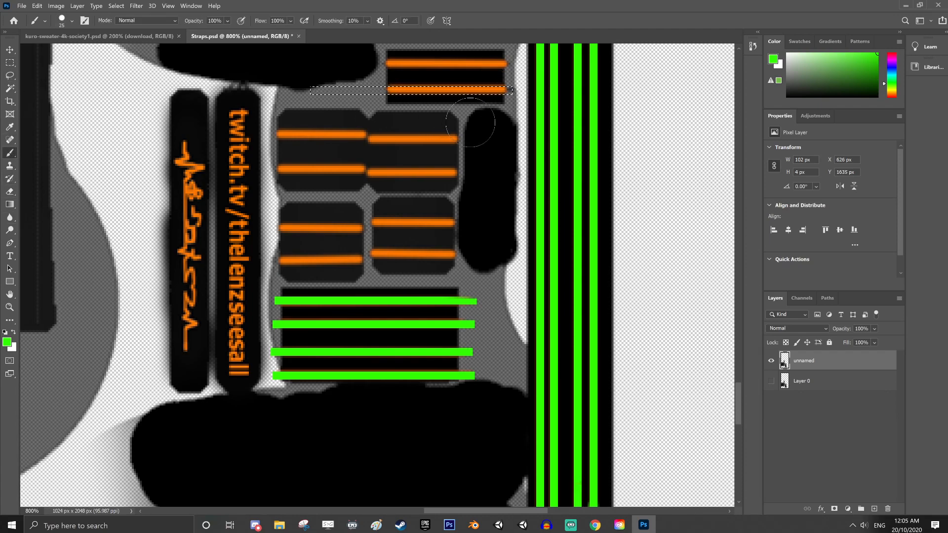
{"action": "left_click", "coordinate": [482, 90]}
{"action": "left_click_drag", "start_coordinate": [509, 101], "coordinate": [428, 103]}
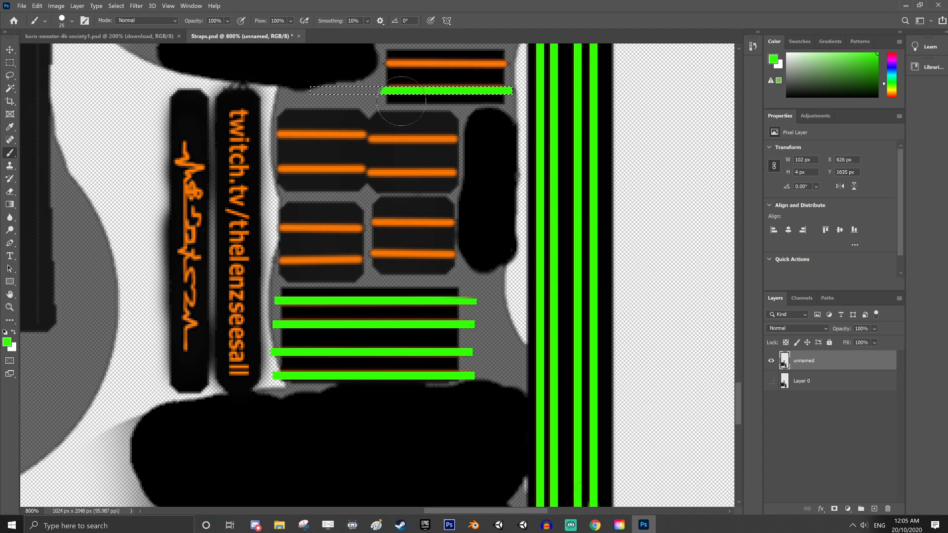
Raise the selection outline onto the two-stripe black patch's upper stripe, at Y 1622 px, and paint that stripe green
{"action": "key", "text": "m"}
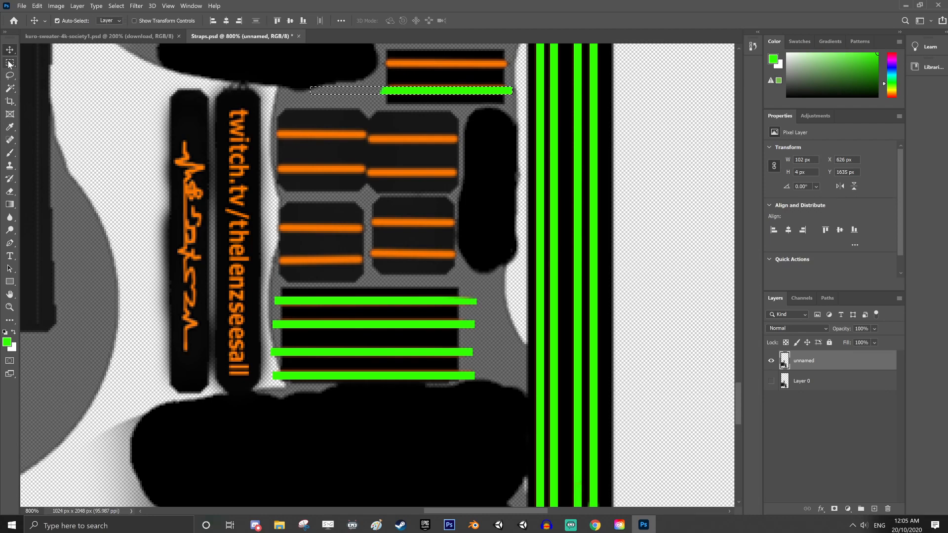
{"action": "scroll", "coordinate": [457, 137], "scroll_direction": "up", "scroll_amount": 2}
{"action": "left_click_drag", "start_coordinate": [451, 126], "coordinate": [451, 101]}
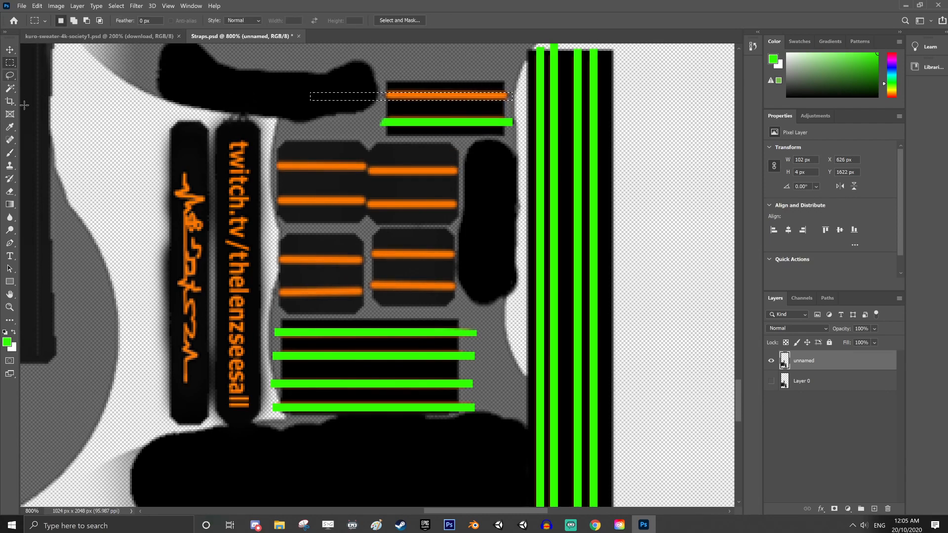
{"action": "key", "text": "b"}
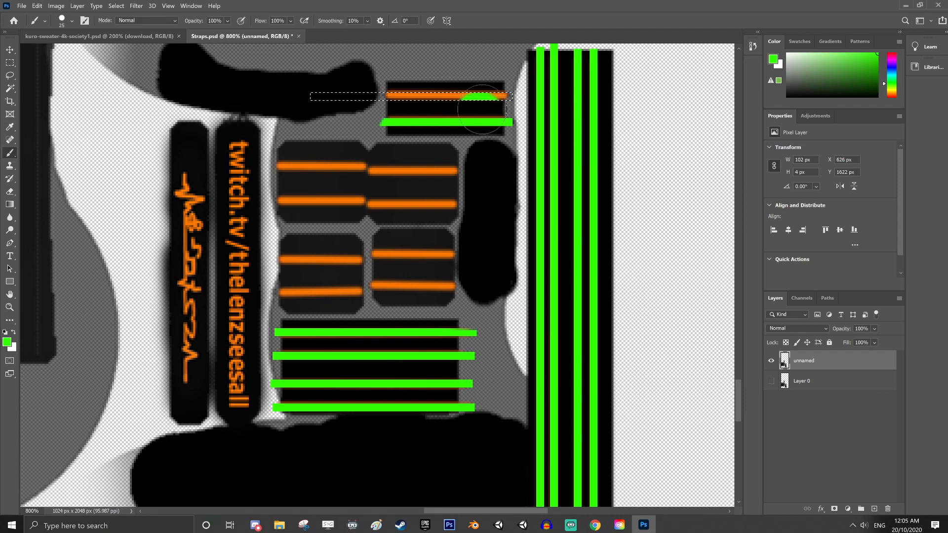
{"action": "left_click_drag", "start_coordinate": [497, 97], "coordinate": [385, 99]}
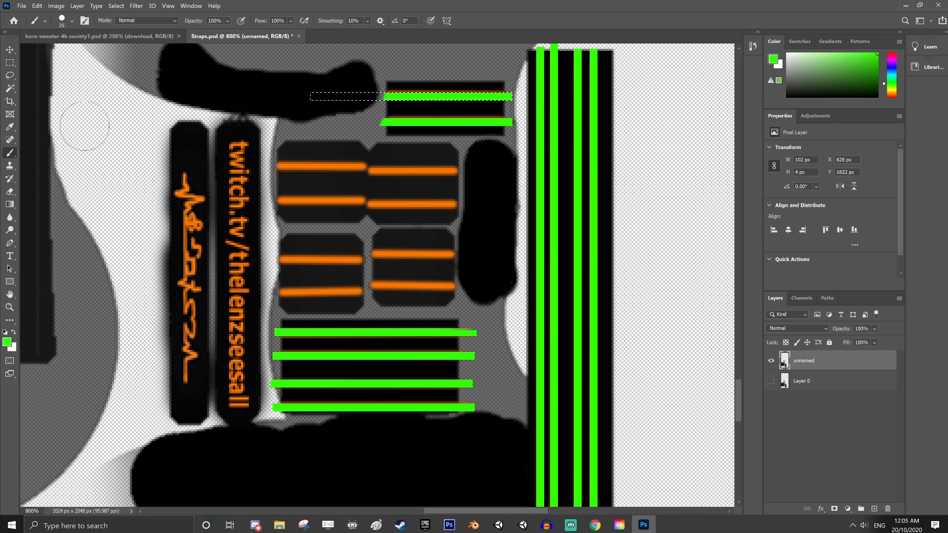
Move the selection outline to the upper stripe of the upper-right small panel, at X 601, Y 1659 px, and paint it green
{"action": "key", "text": "m"}
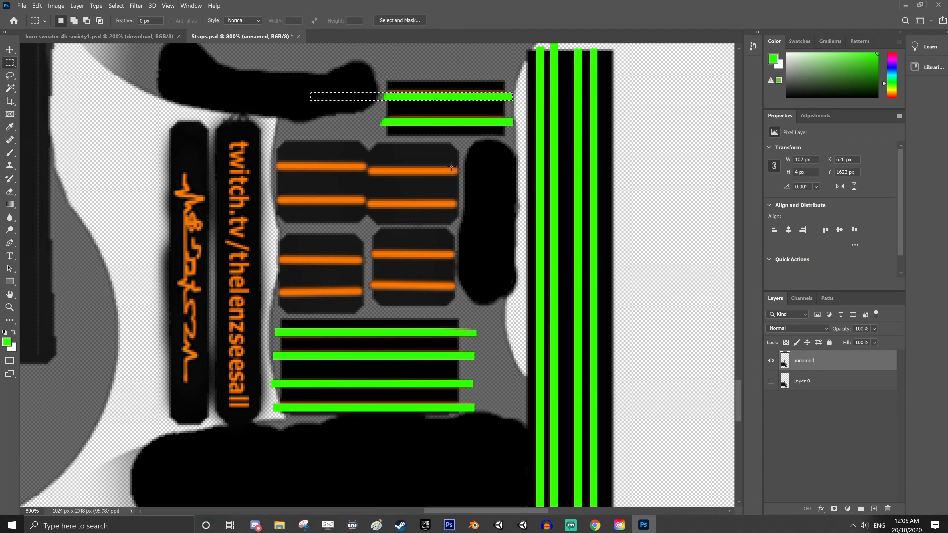
{"action": "left_click_drag", "start_coordinate": [487, 101], "coordinate": [431, 171]}
{"action": "left_click", "coordinate": [10, 152]}
{"action": "left_click_drag", "start_coordinate": [472, 170], "coordinate": [389, 171]}
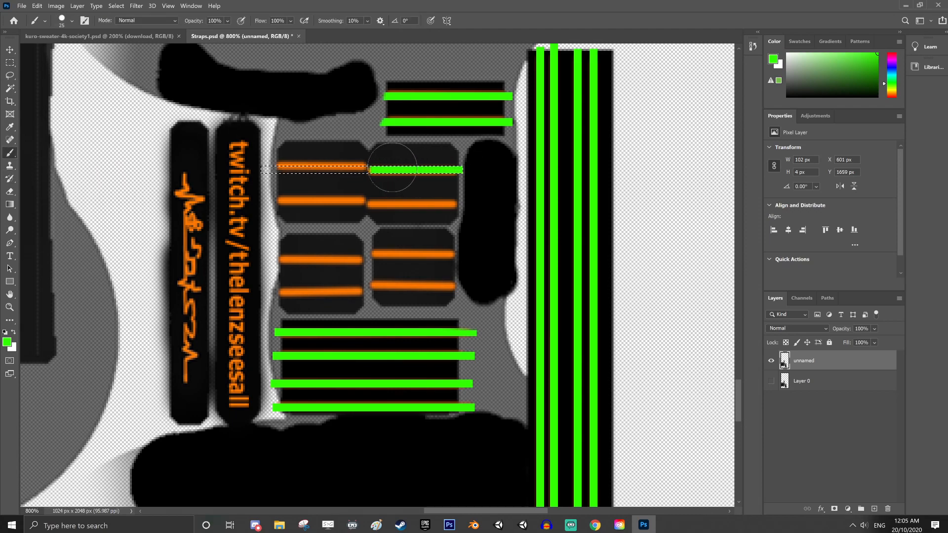
Align the selection outline with the upper-left small panel's upper stripe, at X 600, Y 1657 px, and activate the Brush tool
{"action": "left_click", "coordinate": [10, 62]}
{"action": "left_click_drag", "start_coordinate": [316, 171], "coordinate": [312, 164]}
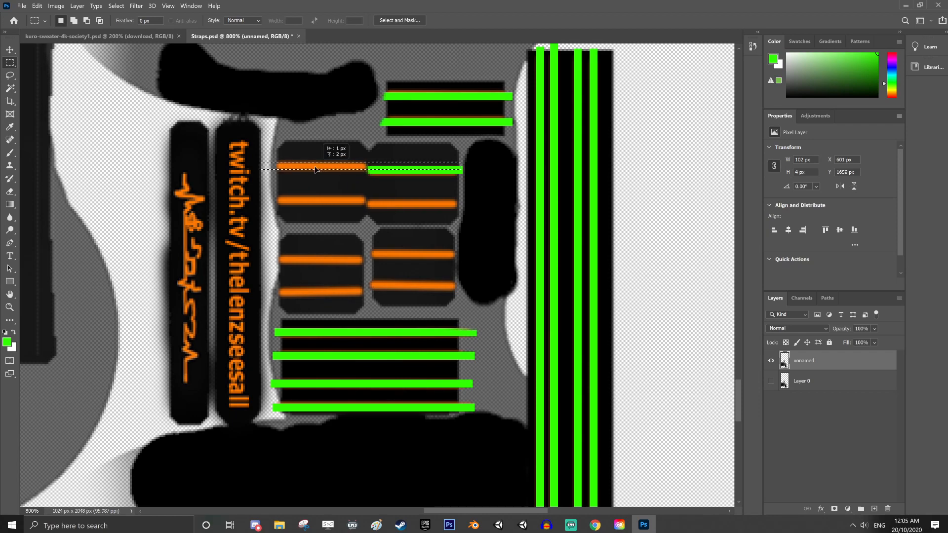
{"action": "left_click", "coordinate": [9, 152]}
{"action": "left_click_drag", "start_coordinate": [425, 166], "coordinate": [262, 165]}
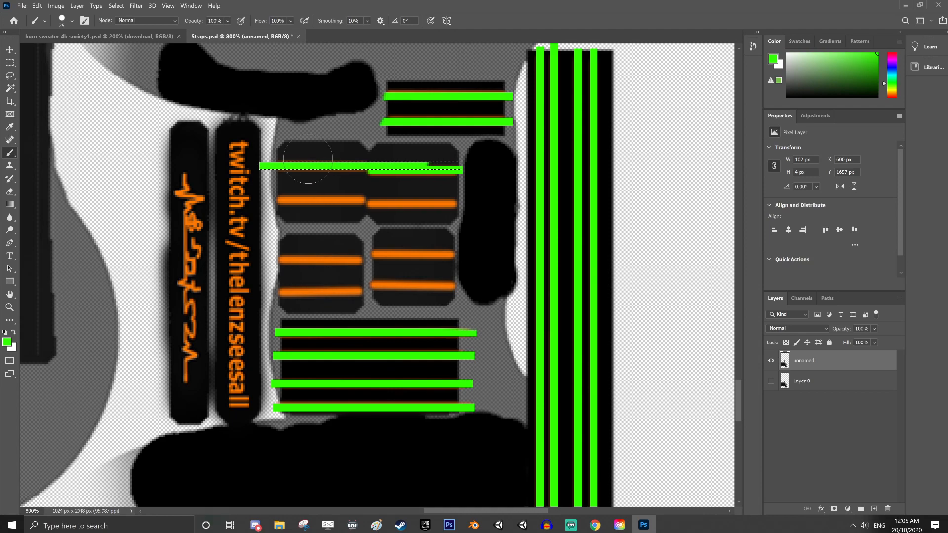
{"action": "key", "text": "ctrl+z"}
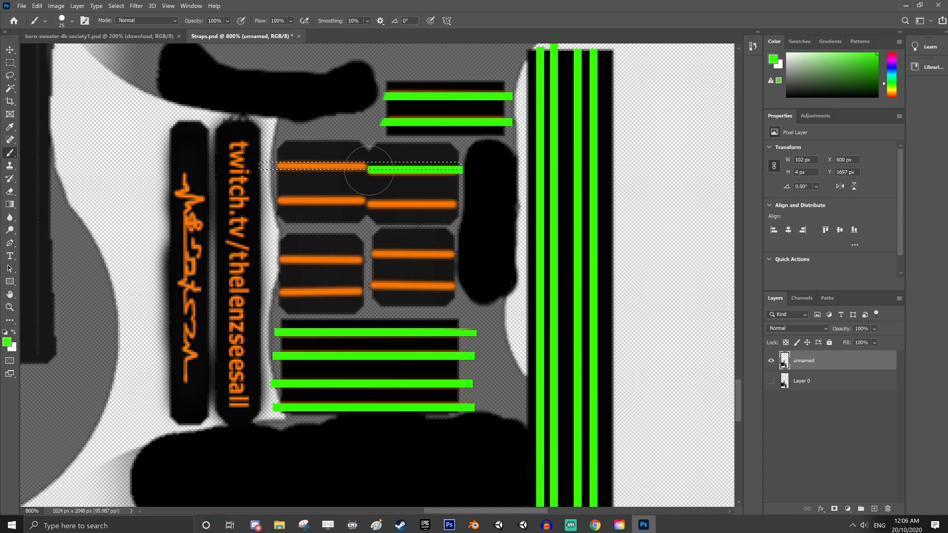
{"action": "left_click", "coordinate": [323, 162]}
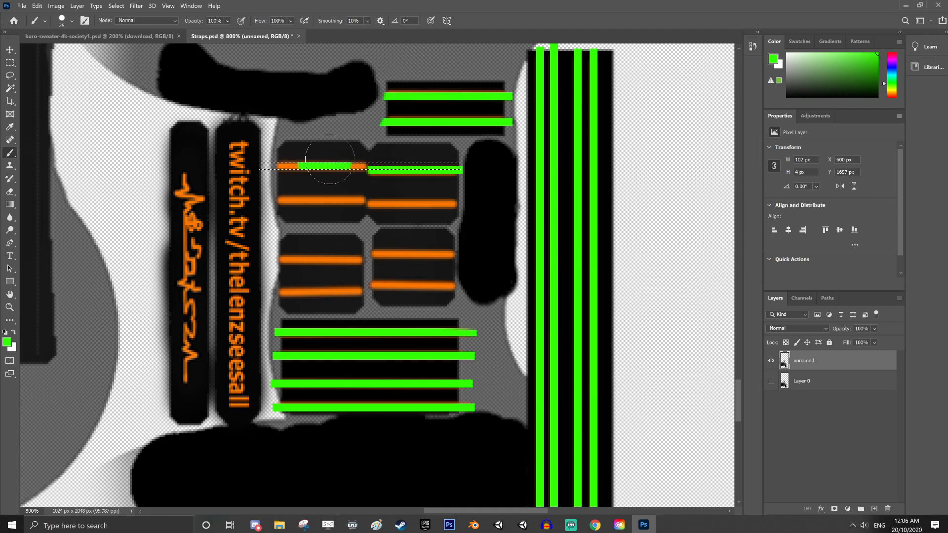
{"action": "mouse_move", "coordinate": [326, 163]}
{"action": "left_mouse_down"}
{"action": "mouse_move", "coordinate": [345, 164]}
{"action": "mouse_move", "coordinate": [266, 164]}
{"action": "left_mouse_up"}
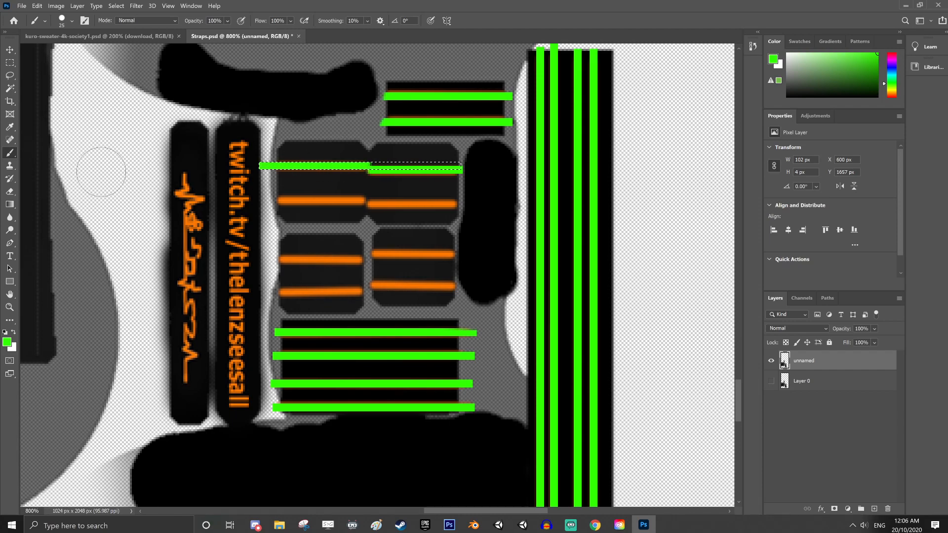
{"action": "key", "text": "ctrl+z"}
{"action": "key", "text": "ctrl+z"}
{"action": "key", "text": "ctrl+z"}
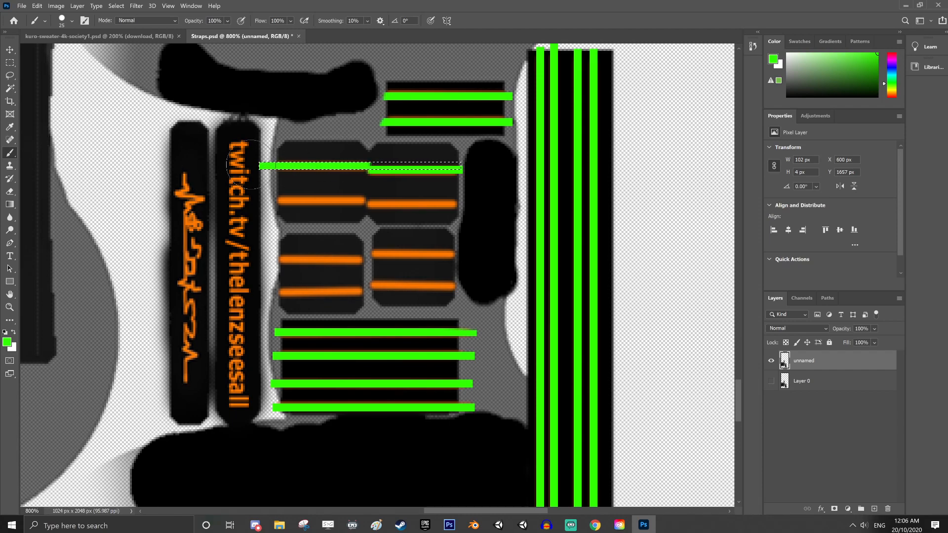
Paint the upper-left small panel's upper stripe green within the selection, keeping the stroke close to the panel's edges
{"action": "left_click", "coordinate": [340, 169]}
{"action": "left_click_drag", "start_coordinate": [340, 170], "coordinate": [299, 173]}
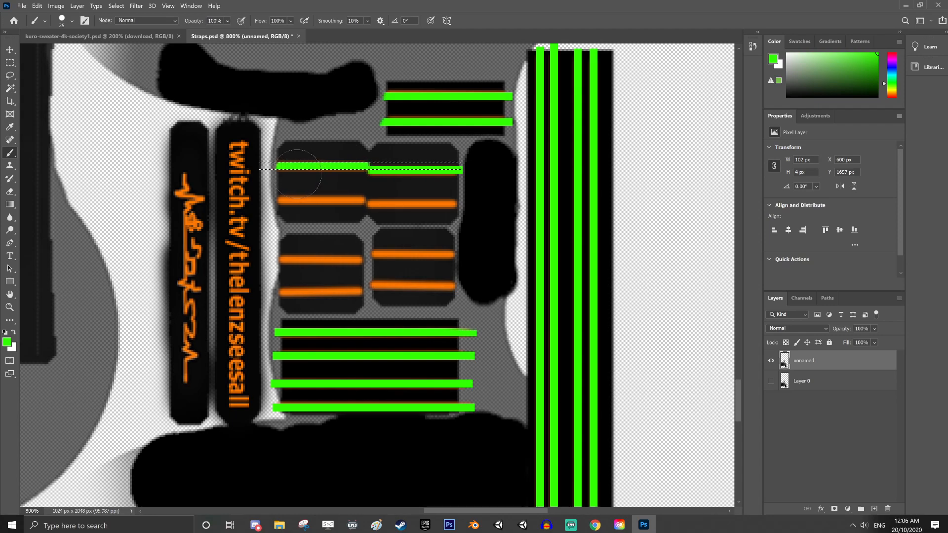
Move the selection outline down to the upper-right small panel's lower stripe, at X 603, Y 1676 px, and paint it green
{"action": "left_click", "coordinate": [10, 63]}
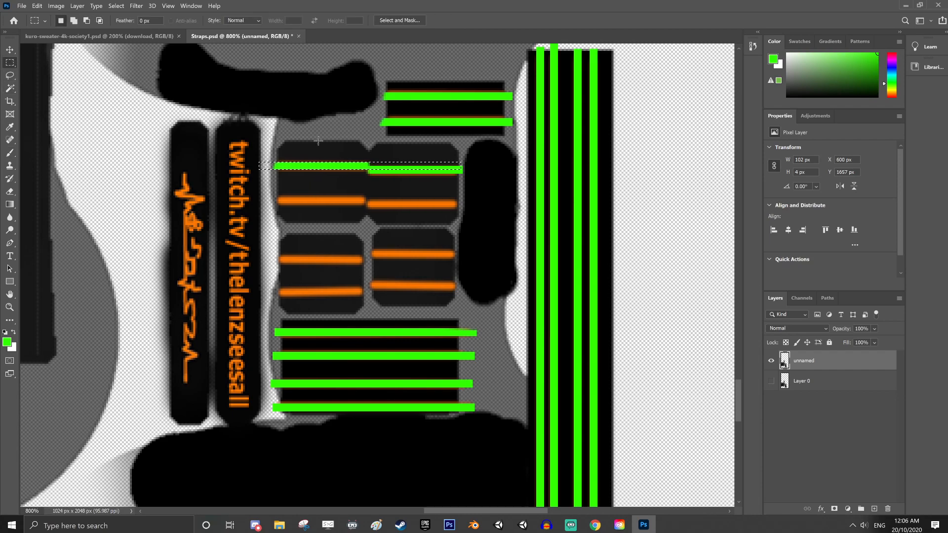
{"action": "left_click_drag", "start_coordinate": [348, 172], "coordinate": [350, 203]}
{"action": "left_click", "coordinate": [13, 150]}
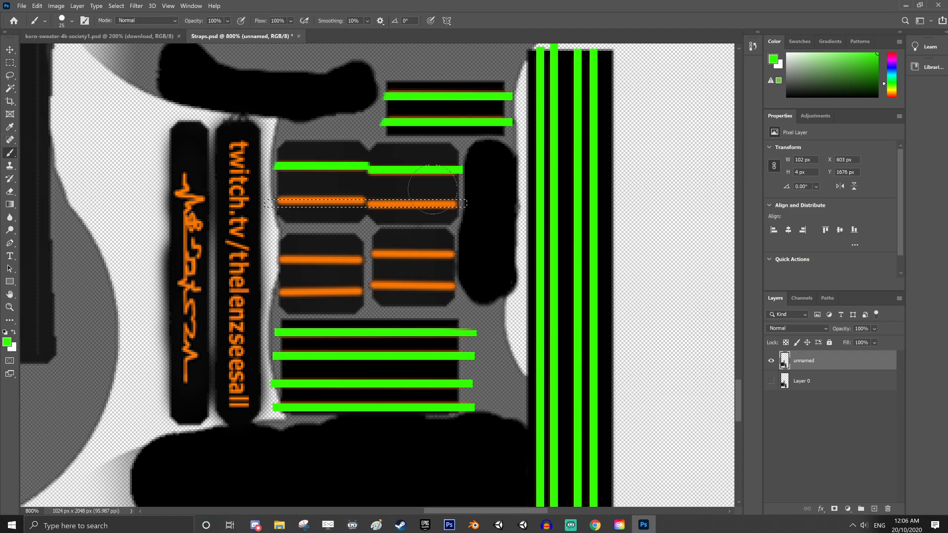
{"action": "left_click_drag", "start_coordinate": [459, 201], "coordinate": [389, 205]}
{"action": "key", "text": "ctrl+z"}
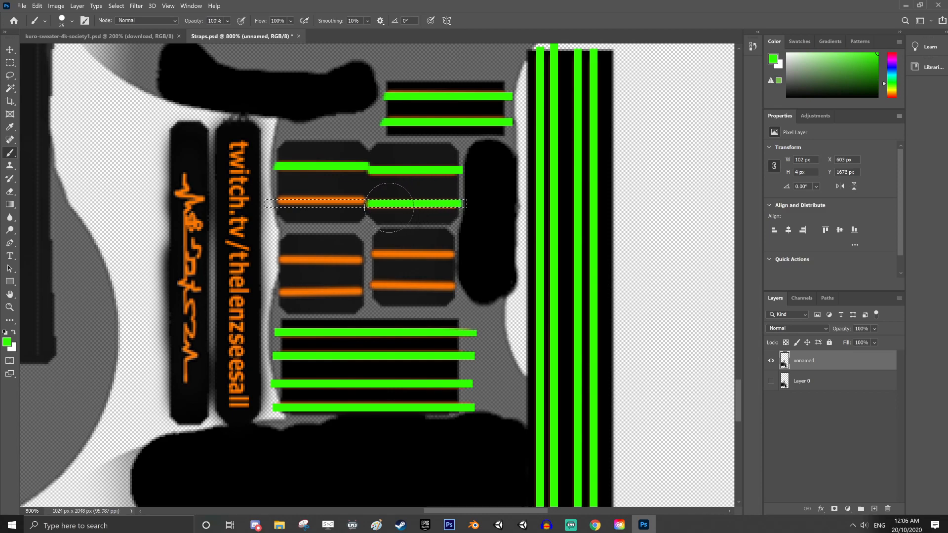
Move the selection outline to the upper-left small panel's lower stripe, at X 603, Y 1674 px, and paint it green
{"action": "left_click", "coordinate": [10, 62]}
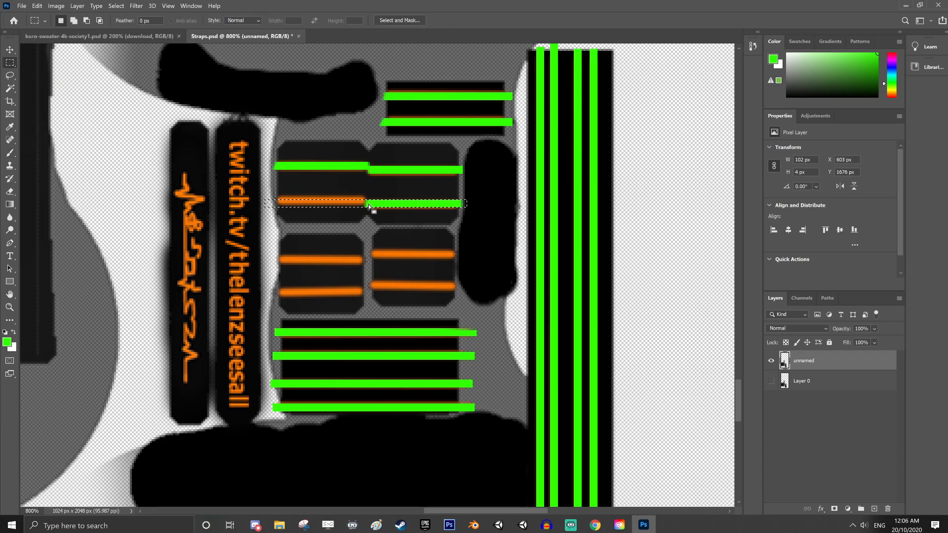
{"action": "left_click_drag", "start_coordinate": [368, 203], "coordinate": [369, 200]}
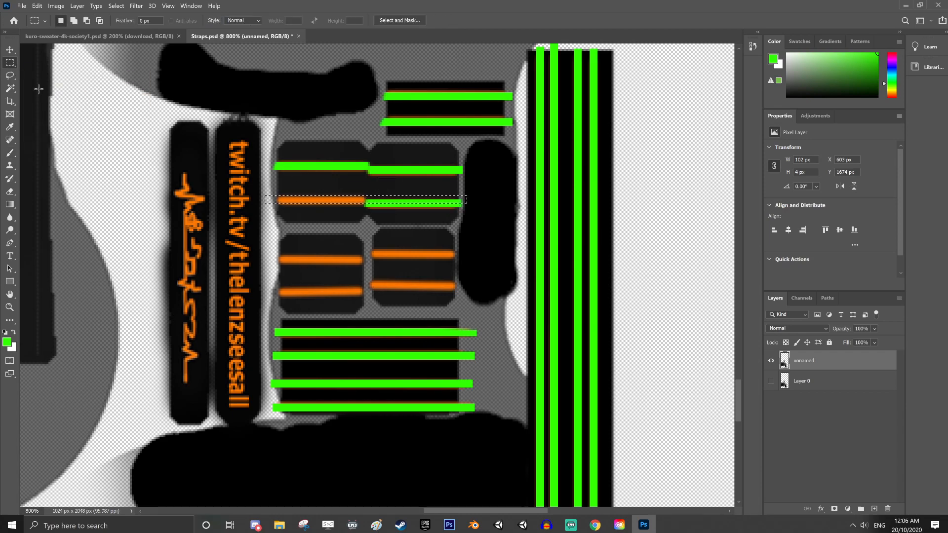
{"action": "left_click", "coordinate": [10, 152]}
{"action": "left_click_drag", "start_coordinate": [291, 201], "coordinate": [368, 201]}
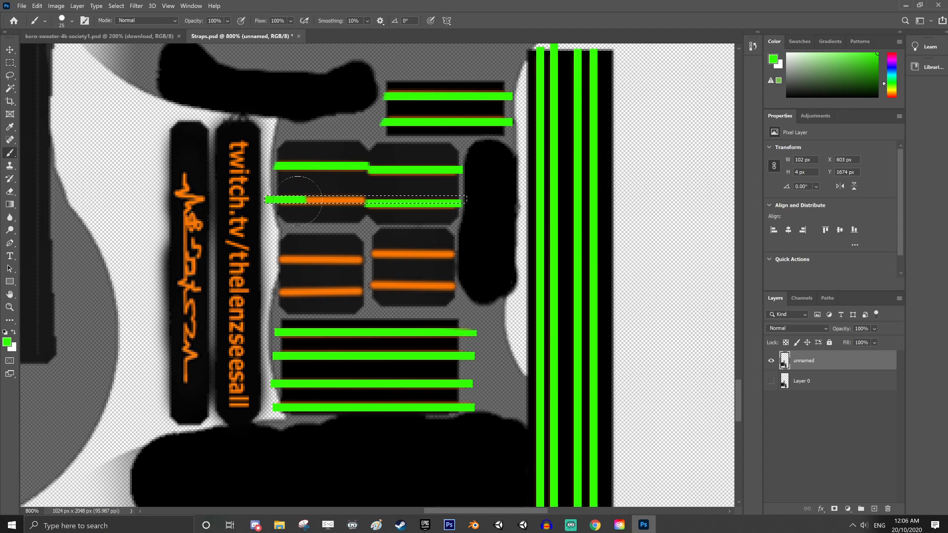
{"action": "key", "text": "ctrl+z"}
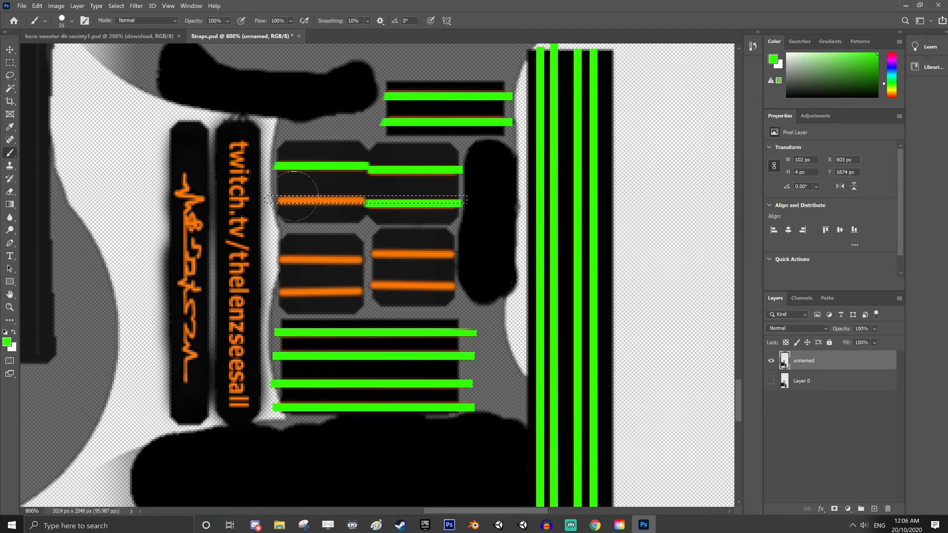
{"action": "left_click_drag", "start_coordinate": [295, 199], "coordinate": [341, 200]}
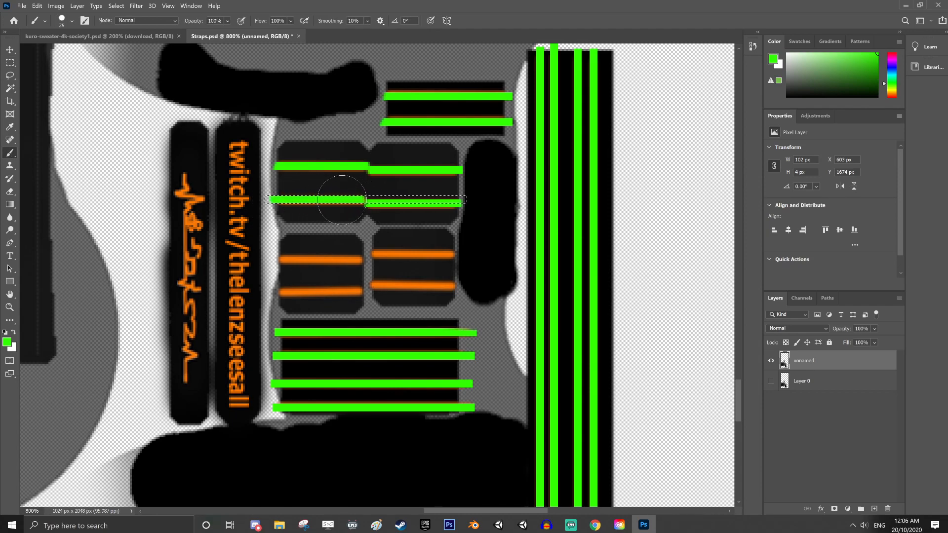
Move the selection outline to the lower-right small panel's upper stripe, at X 598, Y 1702 px, and paint it green
{"action": "left_click", "coordinate": [10, 63]}
{"action": "left_click_drag", "start_coordinate": [422, 203], "coordinate": [410, 257]}
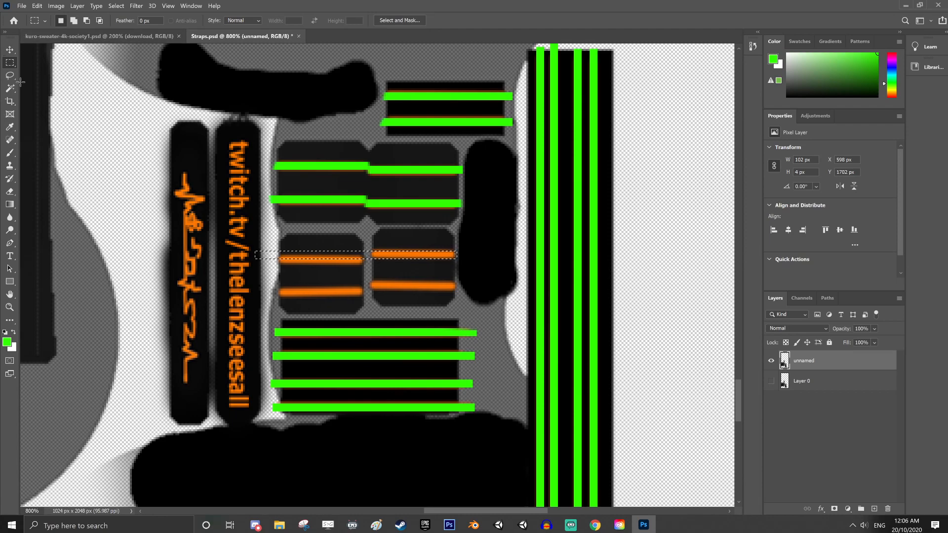
{"action": "left_click", "coordinate": [10, 154]}
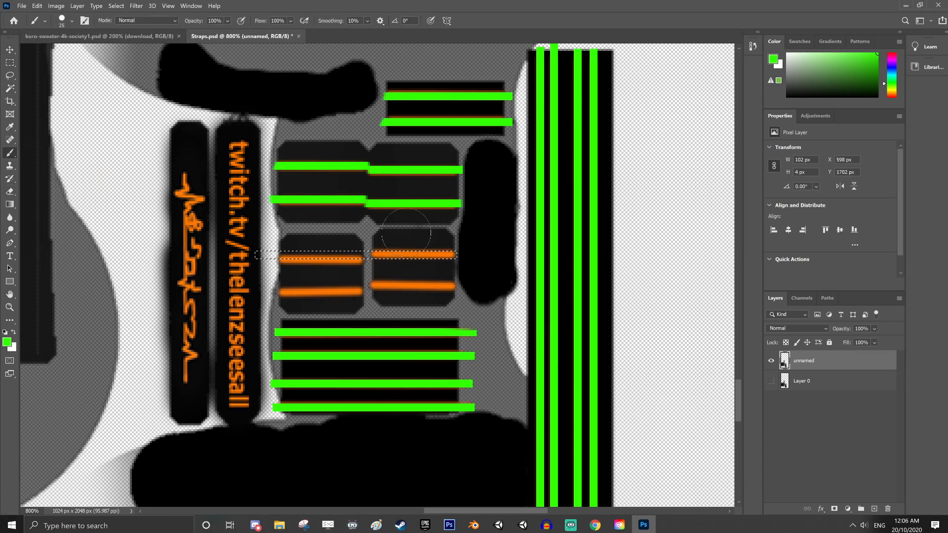
{"action": "left_click_drag", "start_coordinate": [438, 255], "coordinate": [374, 254]}
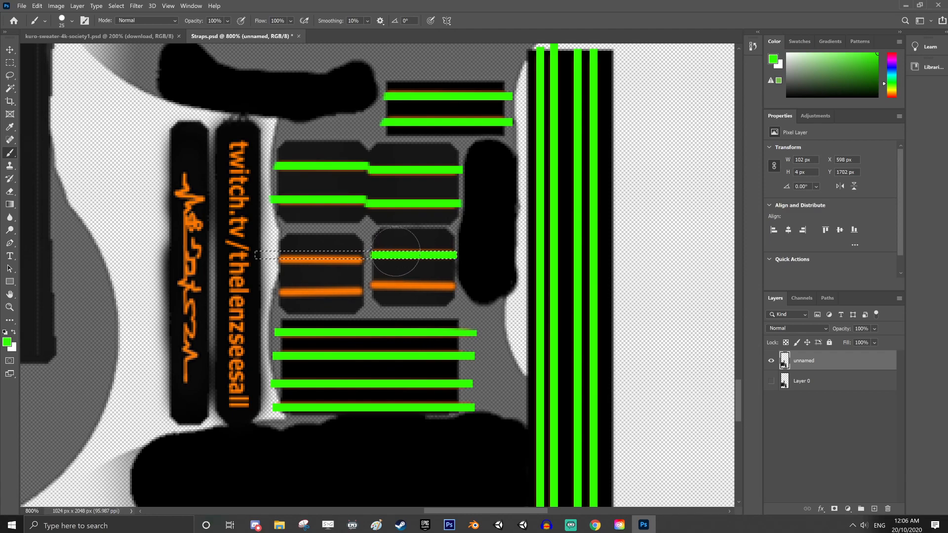
Move the selection outline to the lower-right small panel's lower stripe, at X 599, Y 1718 px, and paint it green
{"action": "left_click", "coordinate": [9, 63]}
{"action": "left_click_drag", "start_coordinate": [404, 288], "coordinate": [401, 293]}
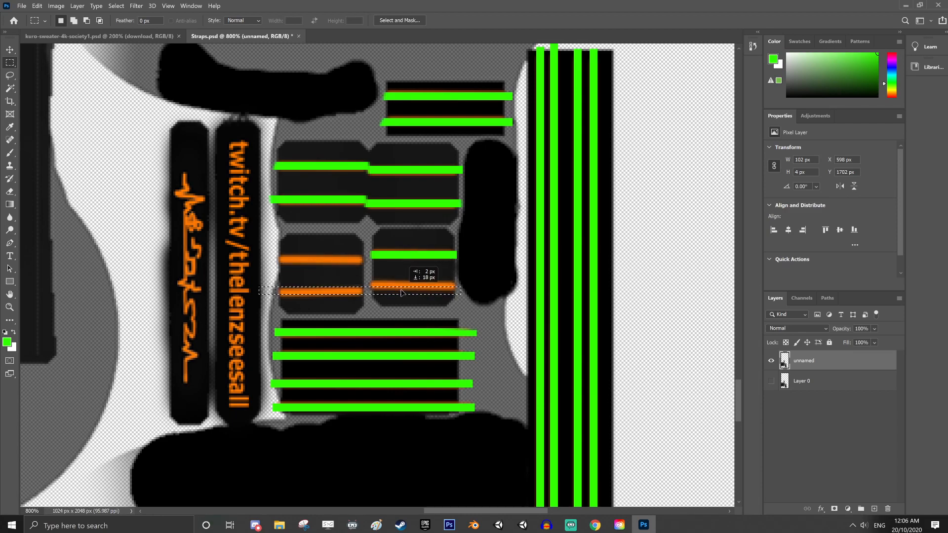
{"action": "left_click", "coordinate": [10, 153]}
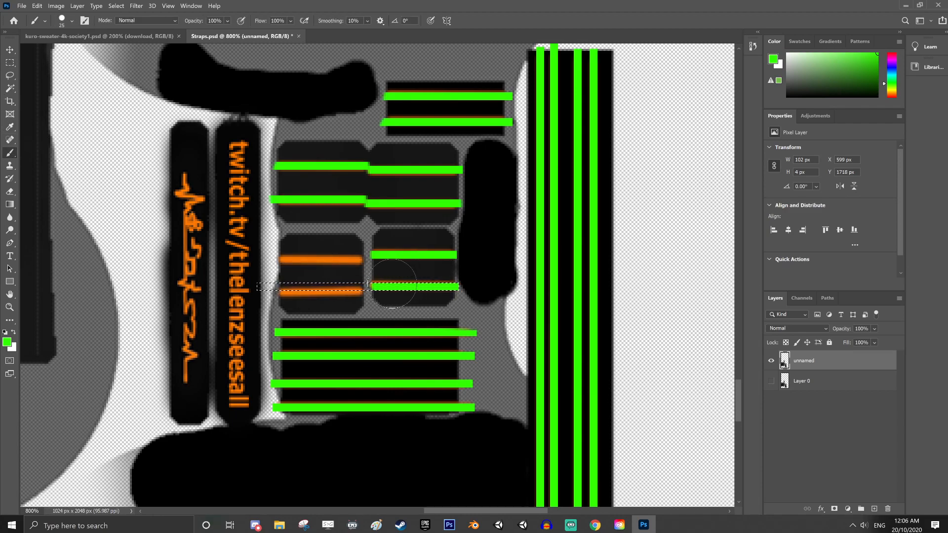
Move the selection outline to the lower-left small panel's upper stripe, at X 584, Y 1704 px, and paint it green
{"action": "left_click", "coordinate": [11, 63]}
{"action": "left_click_drag", "start_coordinate": [378, 290], "coordinate": [348, 263]}
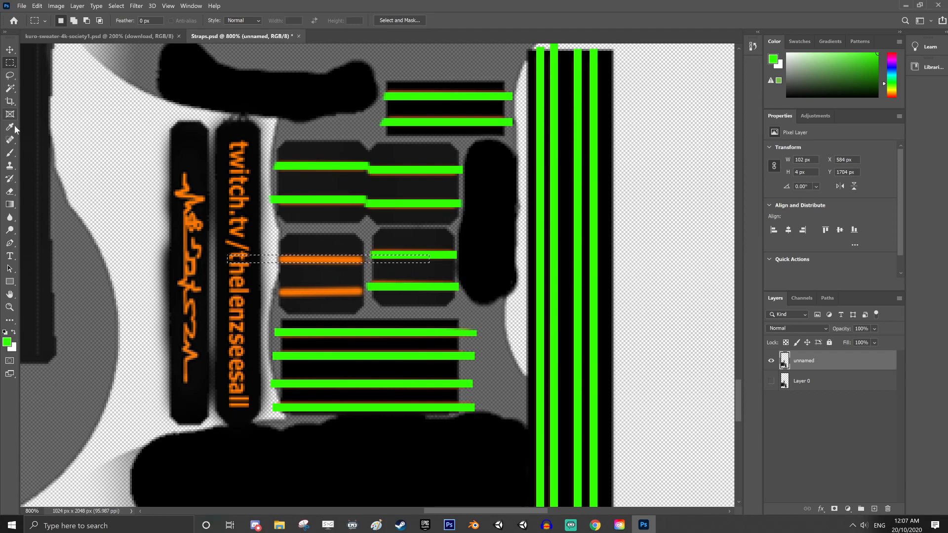
{"action": "left_click", "coordinate": [10, 153]}
{"action": "mouse_move", "coordinate": [326, 247]}
{"action": "left_mouse_down"}
{"action": "mouse_move", "coordinate": [348, 259]}
{"action": "mouse_move", "coordinate": [297, 262]}
{"action": "mouse_move", "coordinate": [316, 249]}
{"action": "left_mouse_up"}
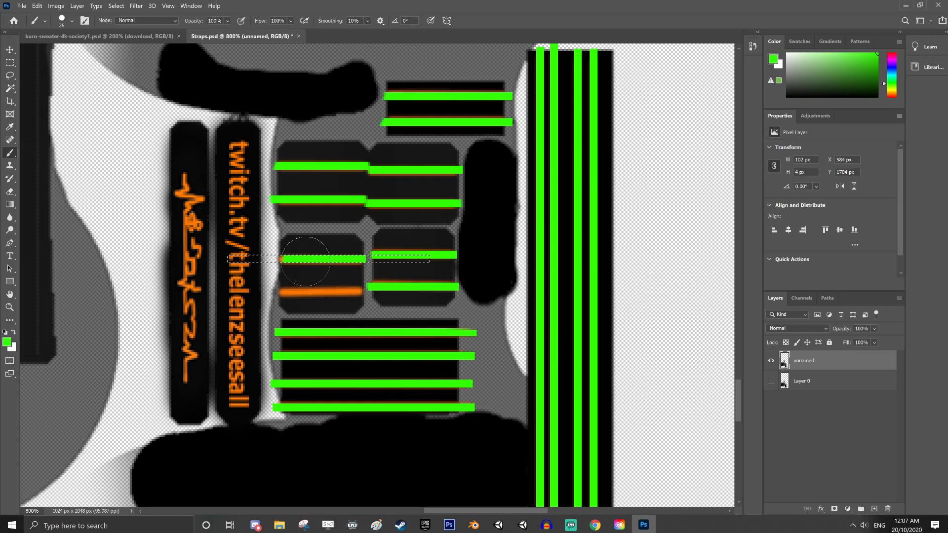
Move the selection outline to the lower-left small panel's lower stripe, at X 594, Y 1721 px, and paint it green
{"action": "left_click", "coordinate": [10, 63]}
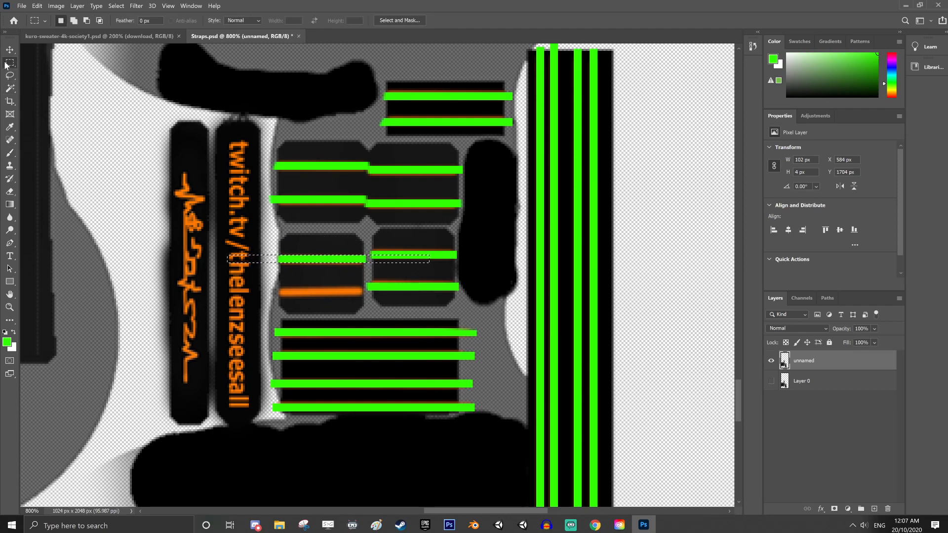
{"action": "mouse_move", "coordinate": [346, 265]}
{"action": "left_mouse_down"}
{"action": "mouse_move", "coordinate": [366, 296]}
{"action": "mouse_move", "coordinate": [284, 292]}
{"action": "left_mouse_up"}
{"action": "key", "text": "b"}
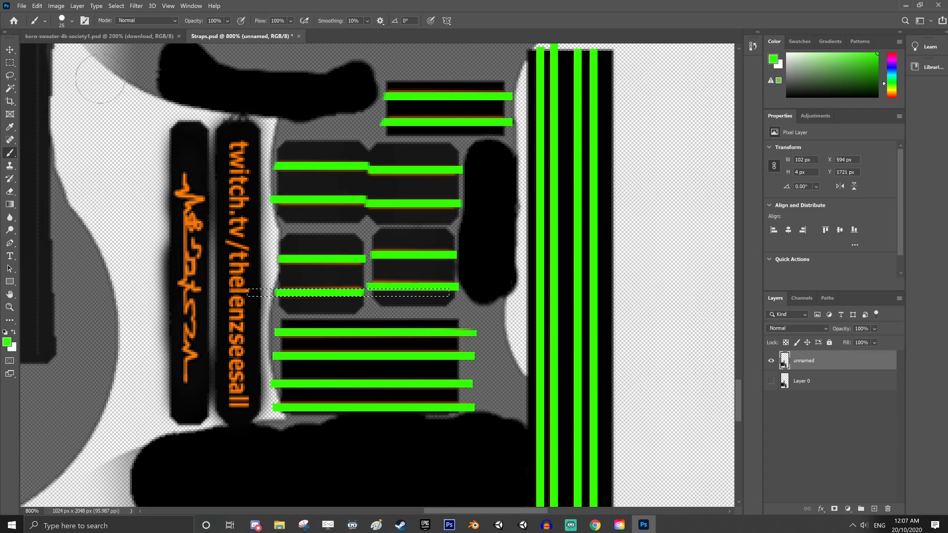
Cover the strap's vertical Twitch address with black paint inside a 16 by 143 px selection at X 581, Y 1643 px
{"action": "left_click", "coordinate": [10, 62]}
{"action": "left_click_drag", "start_coordinate": [224, 131], "coordinate": [253, 407]}
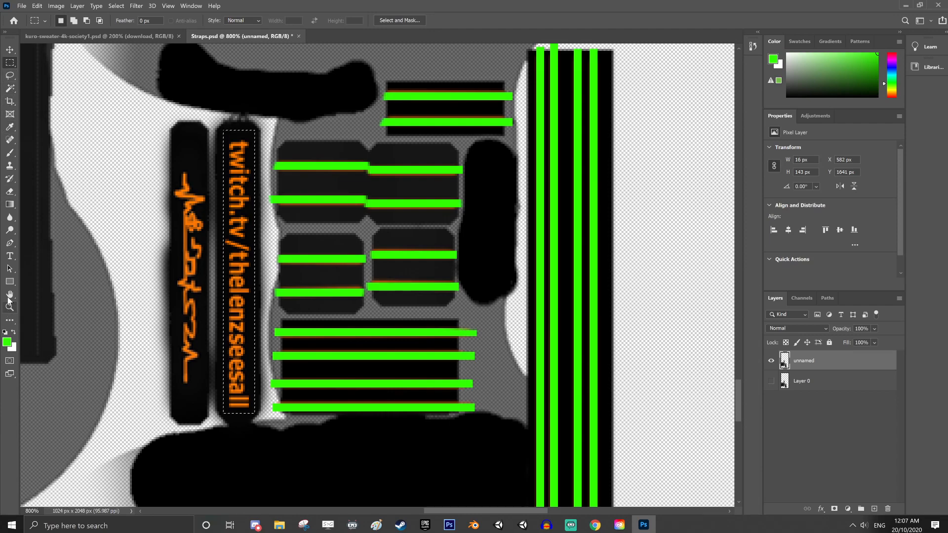
{"action": "left_click", "coordinate": [14, 332]}
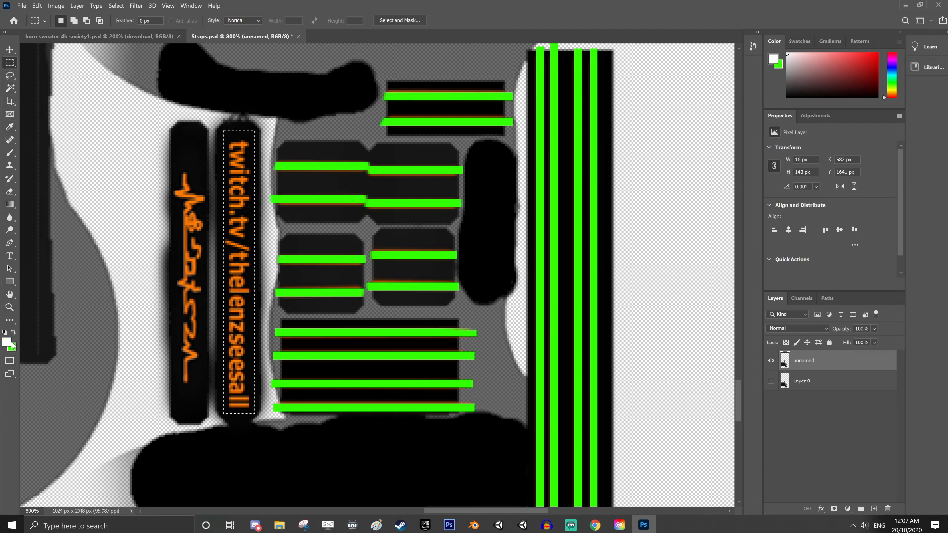
{"action": "left_click", "coordinate": [6, 341]}
{"action": "left_click", "coordinate": [284, 309]}
{"action": "left_click", "coordinate": [571, 117]}
{"action": "key", "text": "m"}
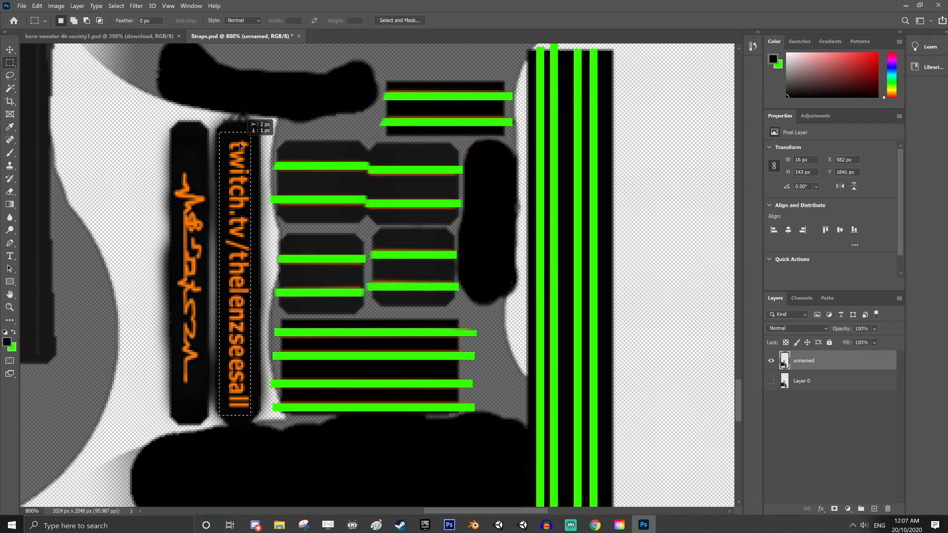
{"action": "left_click", "coordinate": [10, 153]}
{"action": "left_click_drag", "start_coordinate": [236, 144], "coordinate": [228, 213]}
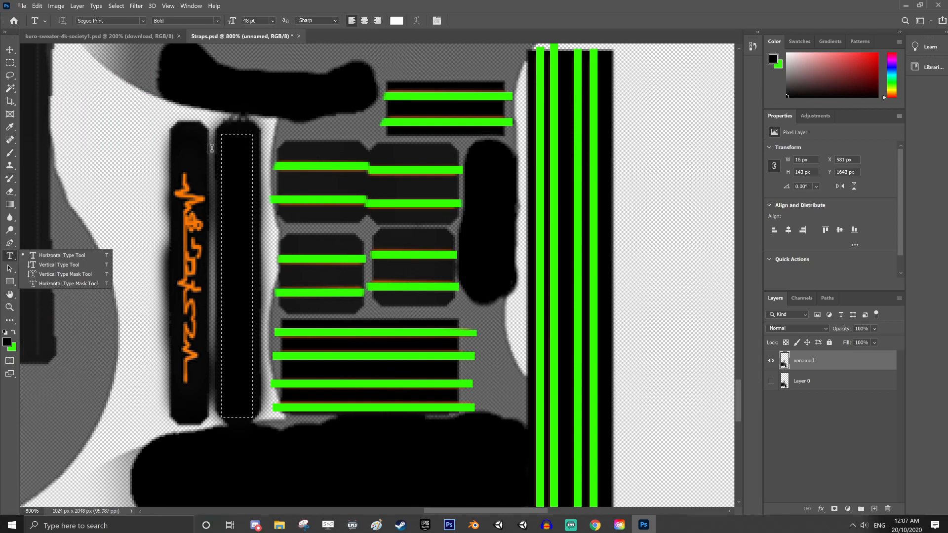
Add a text box about 17 by 138 px over the blacked-out strap, show the character settings, and switch the text orientation to vertical
{"action": "left_click_drag", "start_coordinate": [221, 141], "coordinate": [242, 219]}
{"action": "left_click_drag", "start_coordinate": [251, 299], "coordinate": [252, 415]}
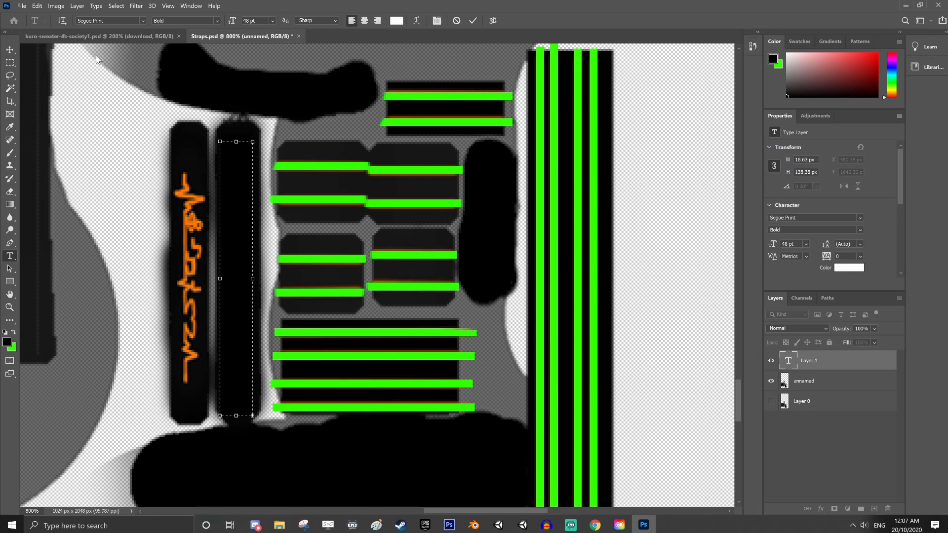
{"action": "left_click", "coordinate": [438, 21]}
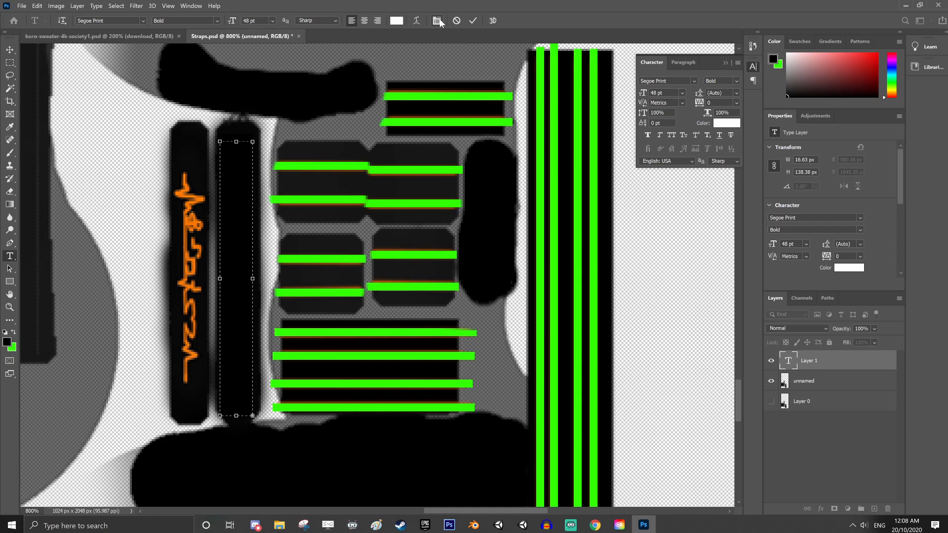
{"action": "left_click", "coordinate": [64, 21]}
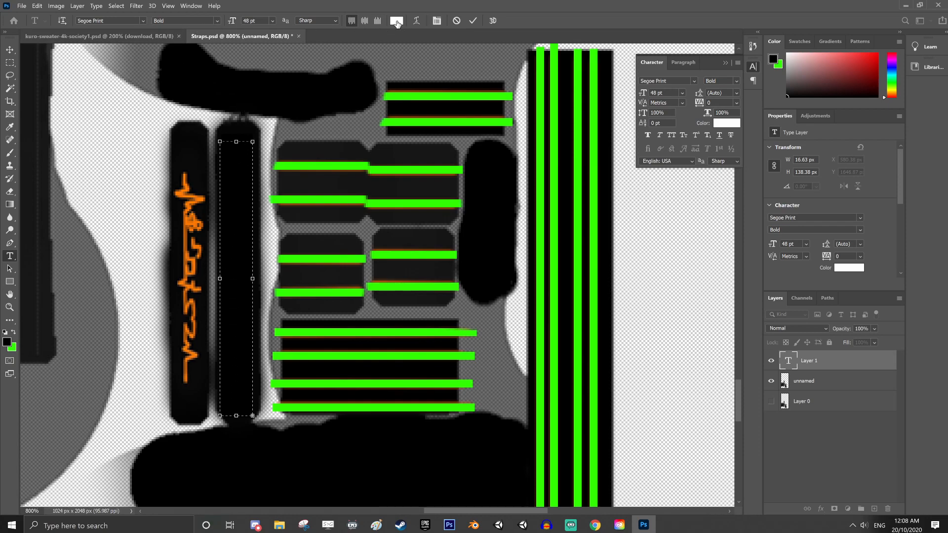
Try 3 pt and 10 pt sizes with placeholder letters in the black strap's vertical text box, and clear the letters
{"action": "left_click", "coordinate": [272, 20]}
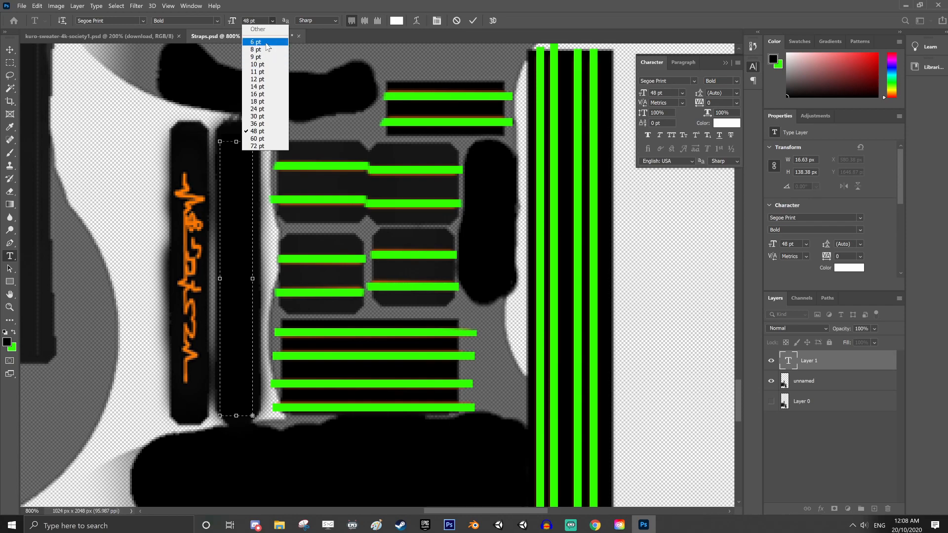
{"action": "left_click", "coordinate": [267, 44]}
{"action": "left_click", "coordinate": [272, 21]}
{"action": "left_click", "coordinate": [259, 18]}
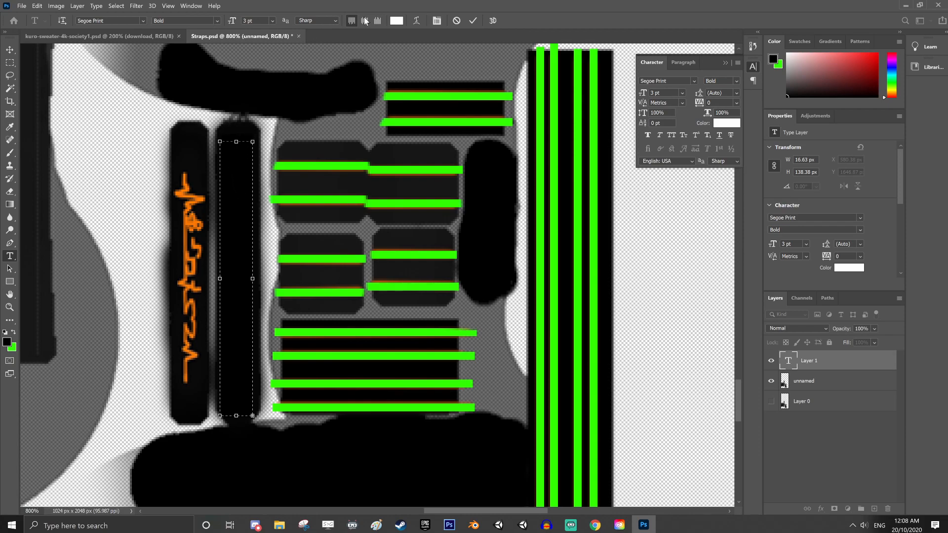
{"action": "left_click", "coordinate": [272, 20]}
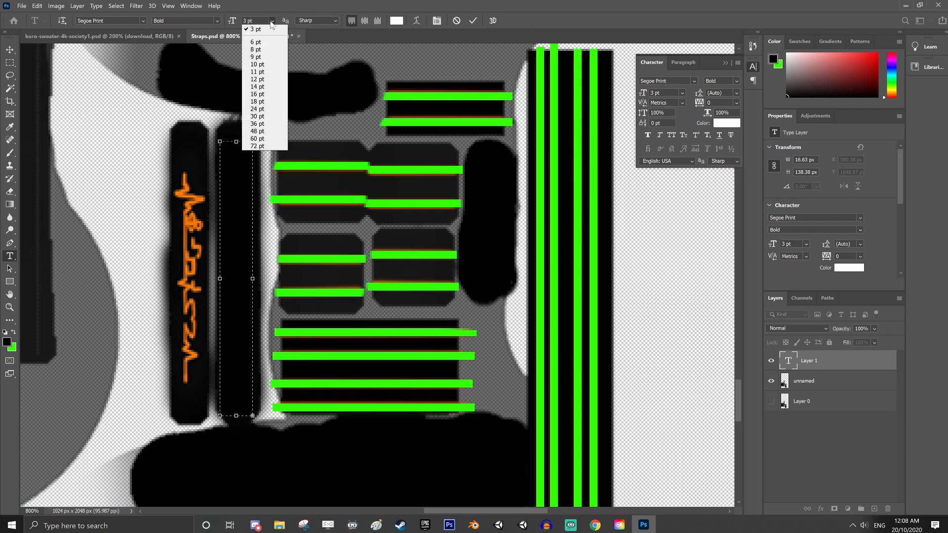
{"action": "left_click", "coordinate": [261, 65]}
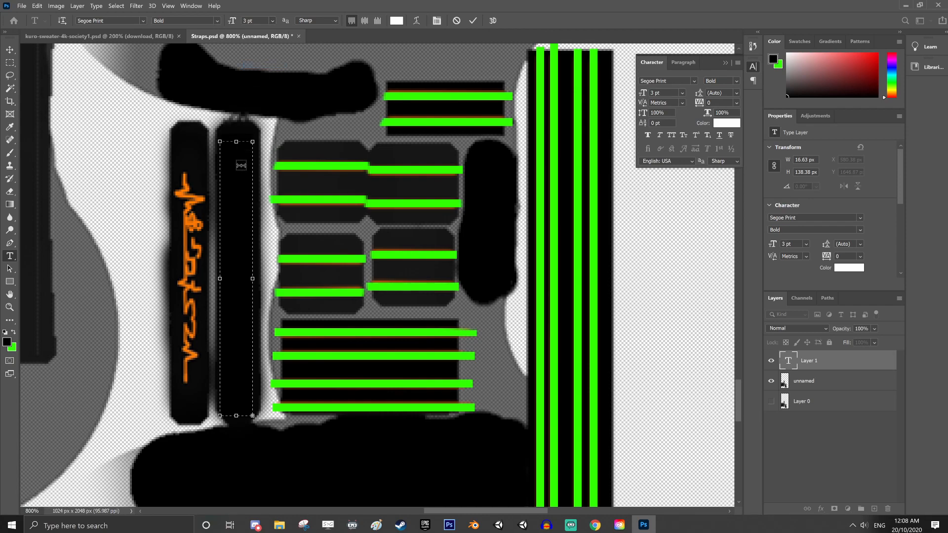
{"action": "left_click", "coordinate": [272, 21]}
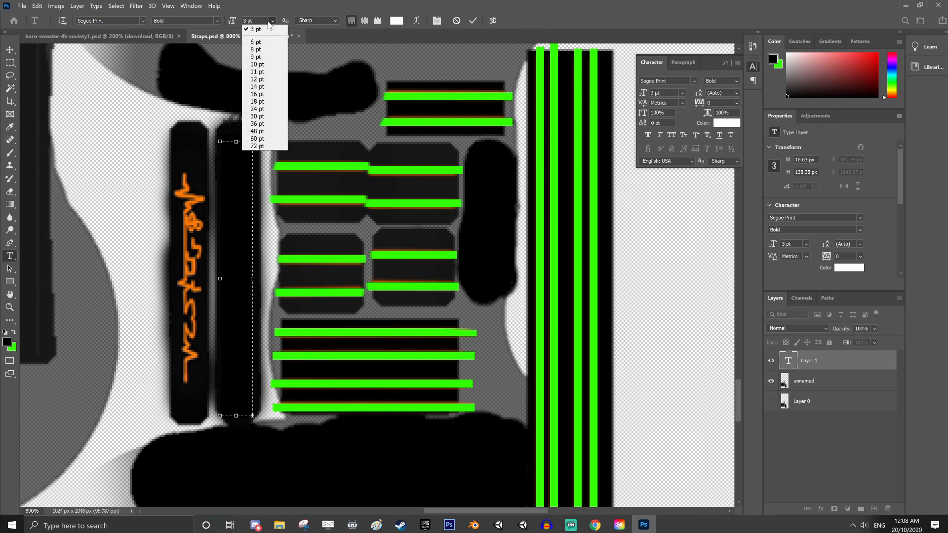
{"action": "left_click", "coordinate": [262, 65]}
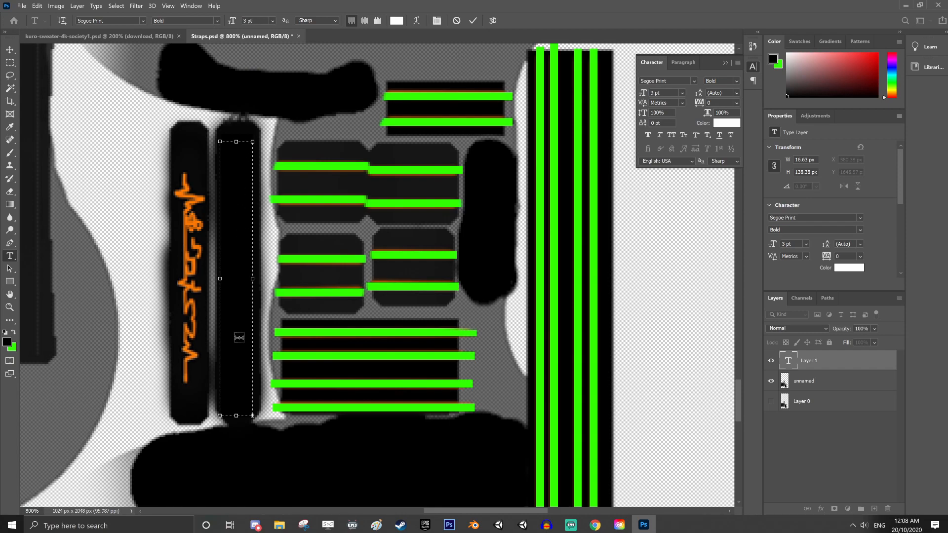
{"action": "left_click", "coordinate": [271, 21]}
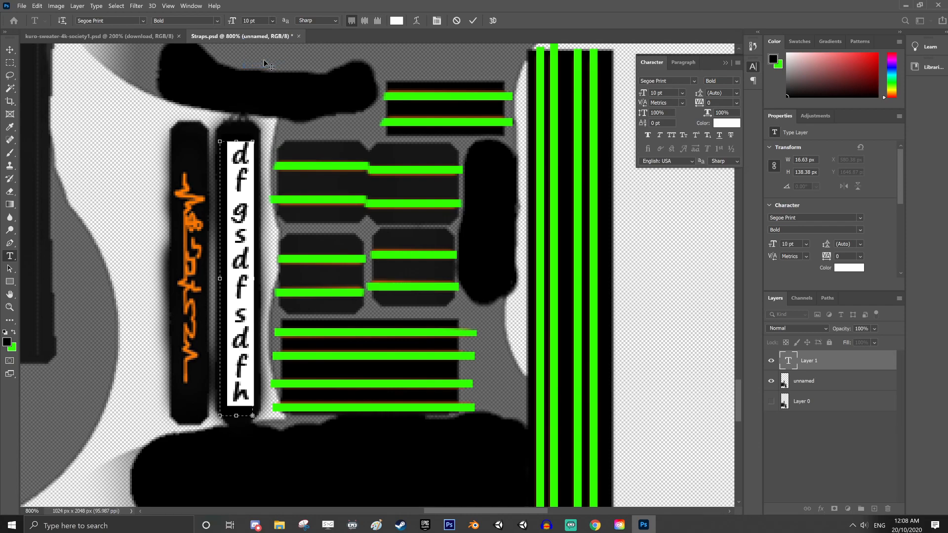
{"action": "key", "text": "BackSpace"}
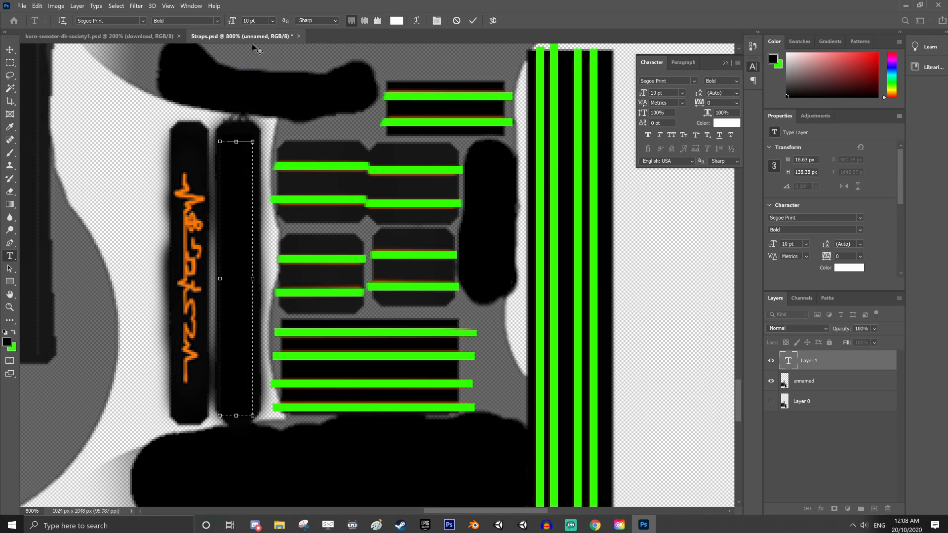
Set the vertical text's font size to 8 pt, test it with a few placeholder letters, and erase them
{"action": "left_click", "coordinate": [272, 21]}
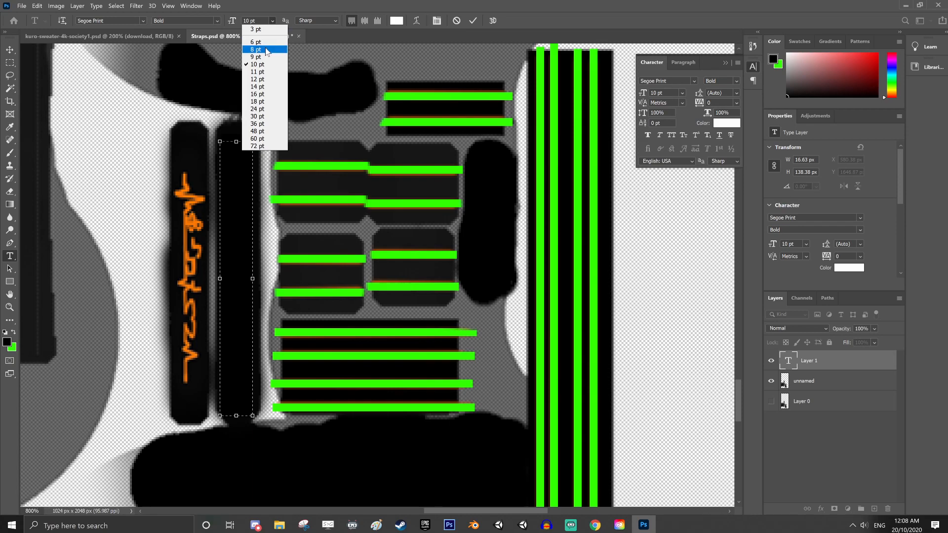
{"action": "left_click", "coordinate": [265, 50]}
{"action": "type", "text": "dfgdfg"}
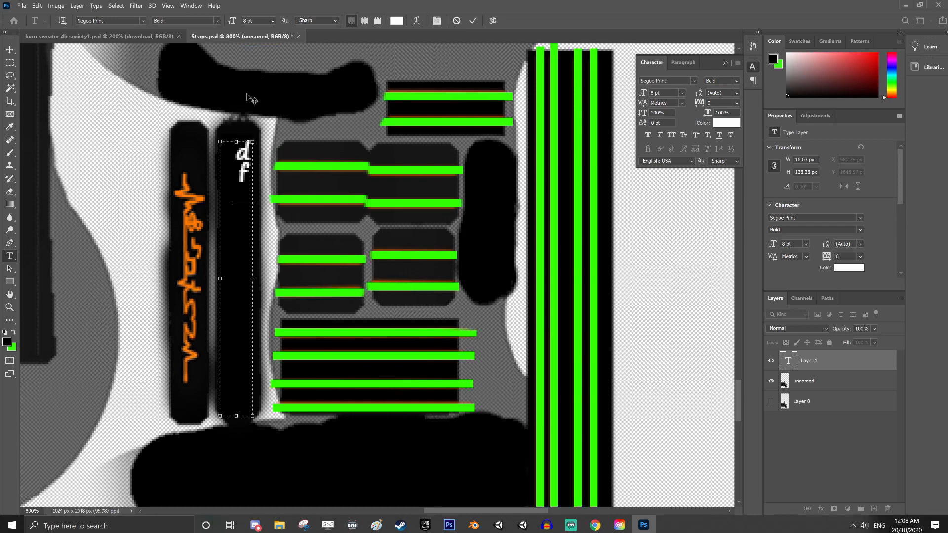
{"action": "key", "text": "BackSpace"}
{"action": "key", "text": "BackSpace"}
{"action": "key", "text": "BackSpace"}
{"action": "key", "text": "BackSpace"}
{"action": "key", "text": "BackSpace"}
{"action": "key", "text": "BackSpace"}
Enter MR.Spaghetti as the vertical text on the black strap, correcting the spelling
{"action": "type", "text": "M"}
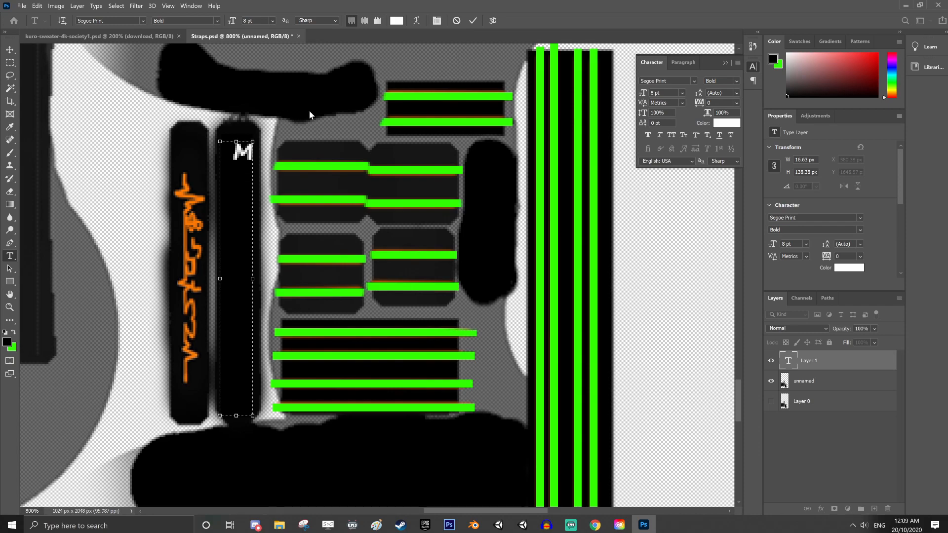
{"action": "type", "text": "R.spaghhet"}
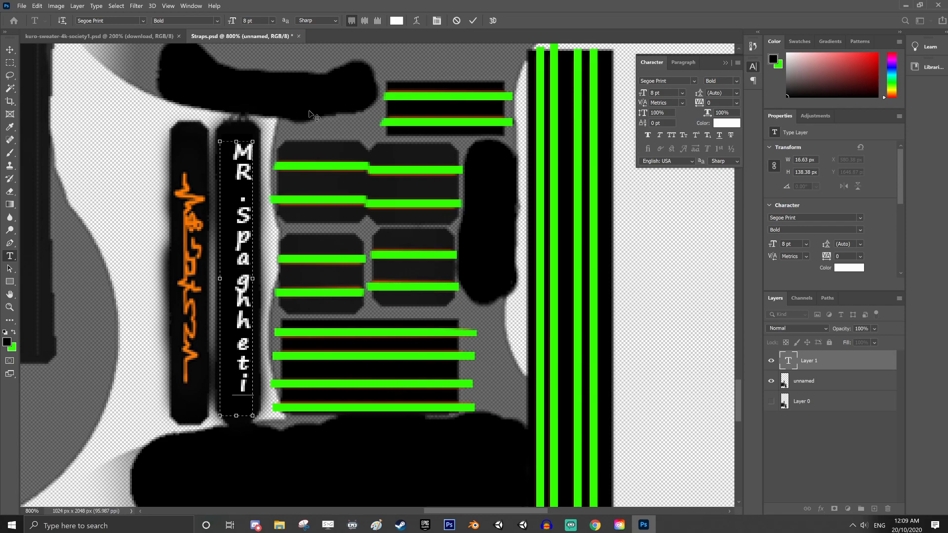
{"action": "type", "text": "i"}
{"action": "key", "text": "BackSpace"}
{"action": "key", "text": "BackSpace"}
{"action": "key", "text": "BackSpace"}
{"action": "key", "text": "Left"}
{"action": "key", "text": "Delete"}
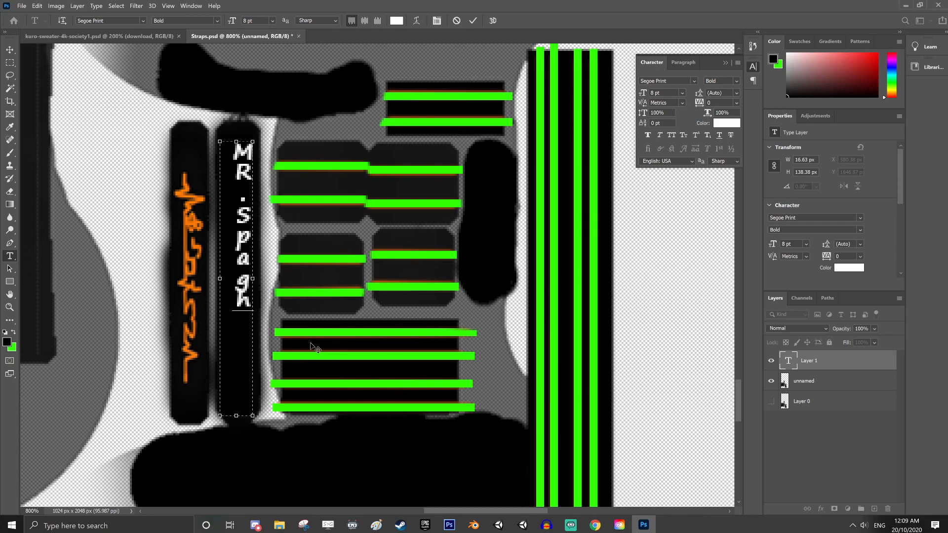
{"action": "type", "text": "etti"}
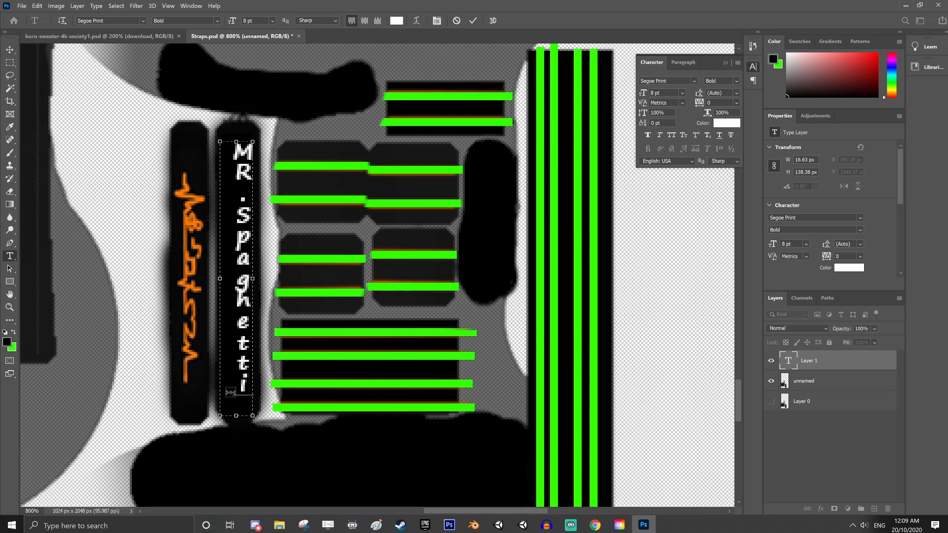
Recolor all of the strap lettering to the bright green of the stripes, 18ff00
{"action": "key", "text": "ctrl+a"}
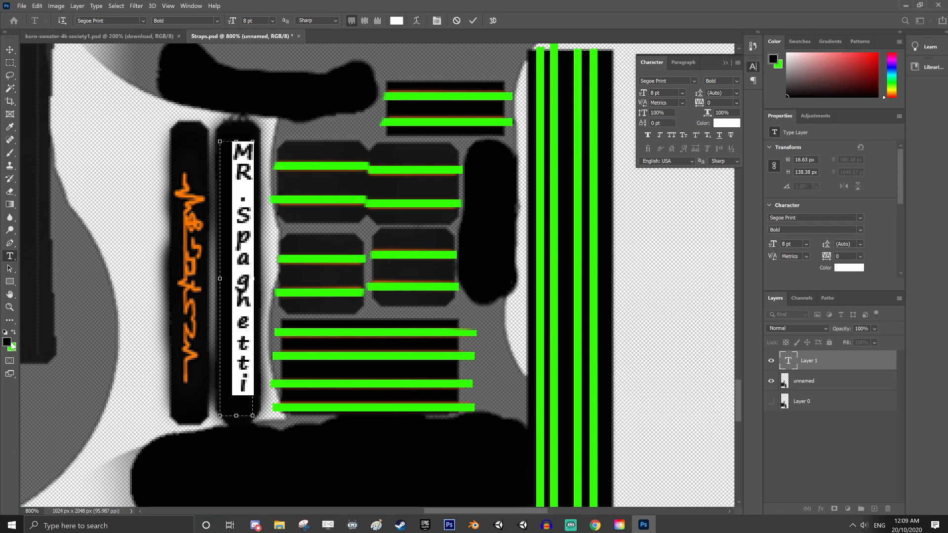
{"action": "left_click", "coordinate": [397, 20]}
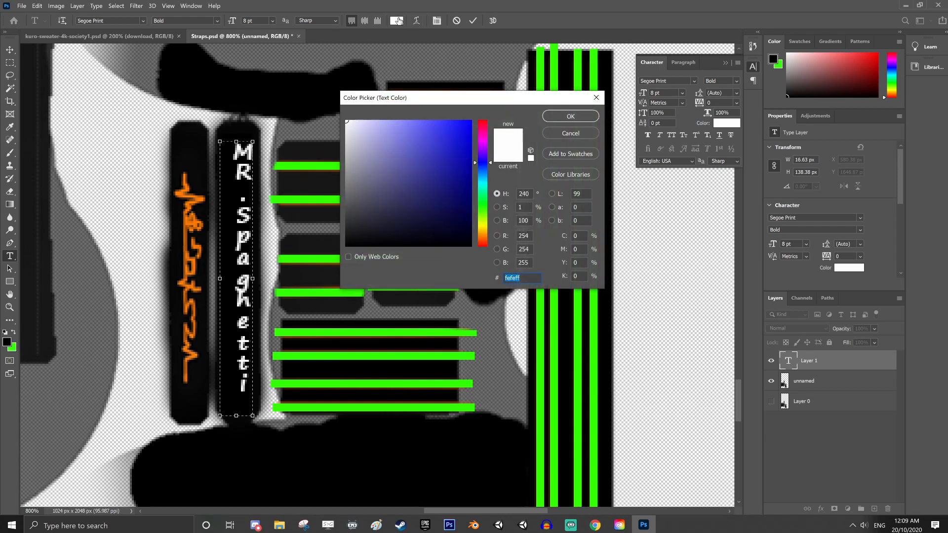
{"action": "left_click", "coordinate": [483, 213]}
{"action": "left_click", "coordinate": [449, 172]}
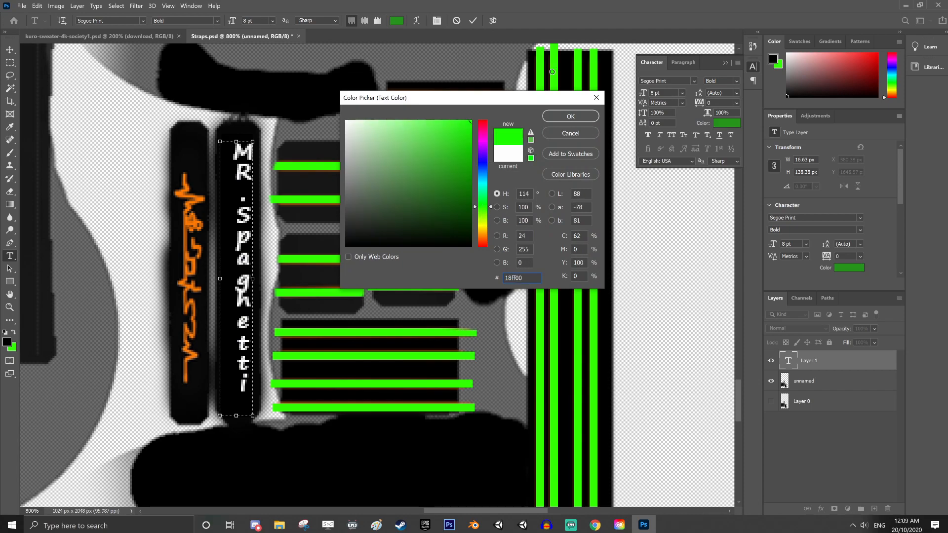
{"action": "left_click", "coordinate": [573, 118]}
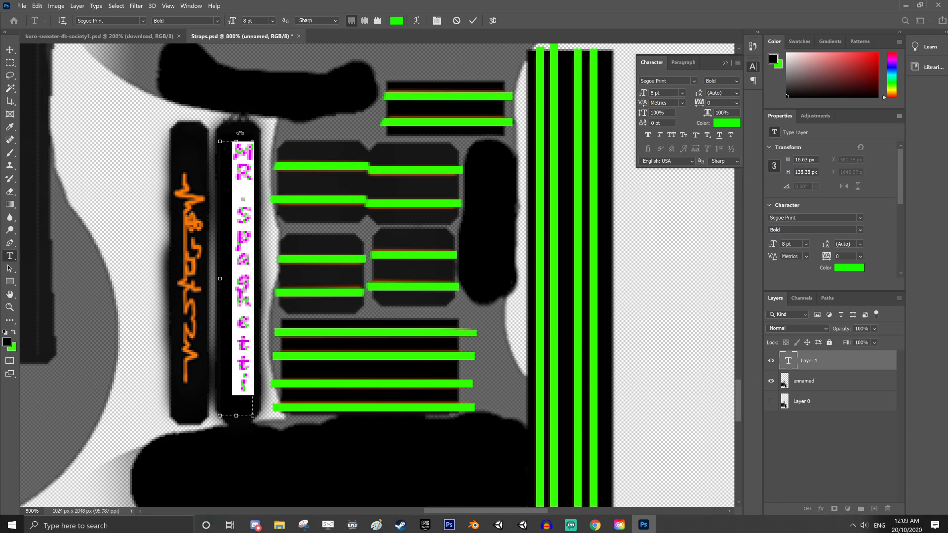
Enlarge the text box to about 17.4 by 142.5 px, try the lettering at 12 and 11 pt, and set it to 10 pt
{"action": "left_click_drag", "start_coordinate": [220, 141], "coordinate": [221, 133]}
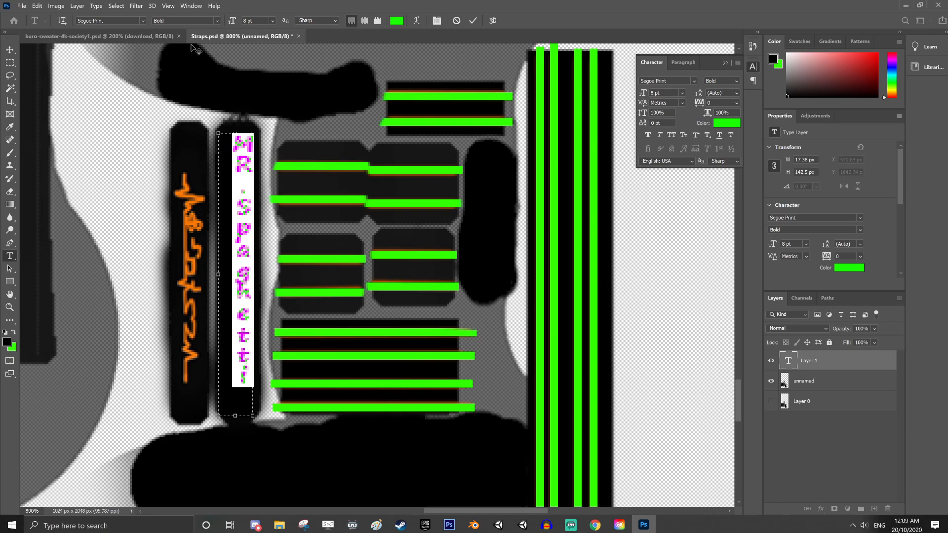
{"action": "left_click", "coordinate": [270, 20]}
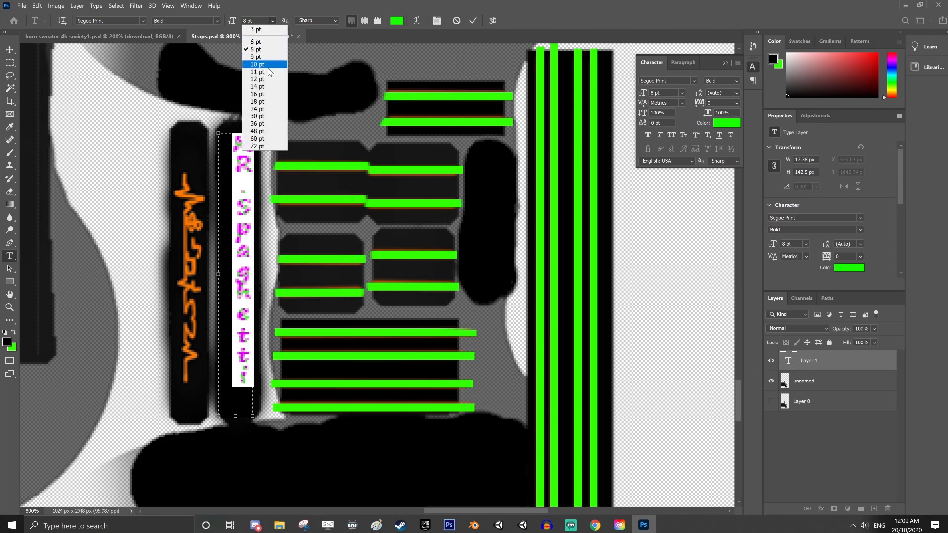
{"action": "left_click", "coordinate": [262, 79]}
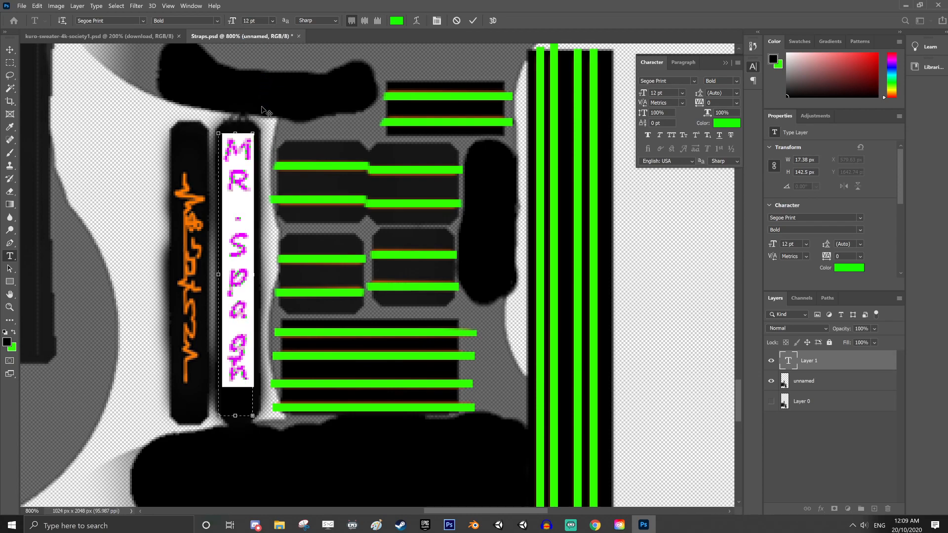
{"action": "left_click", "coordinate": [272, 20]}
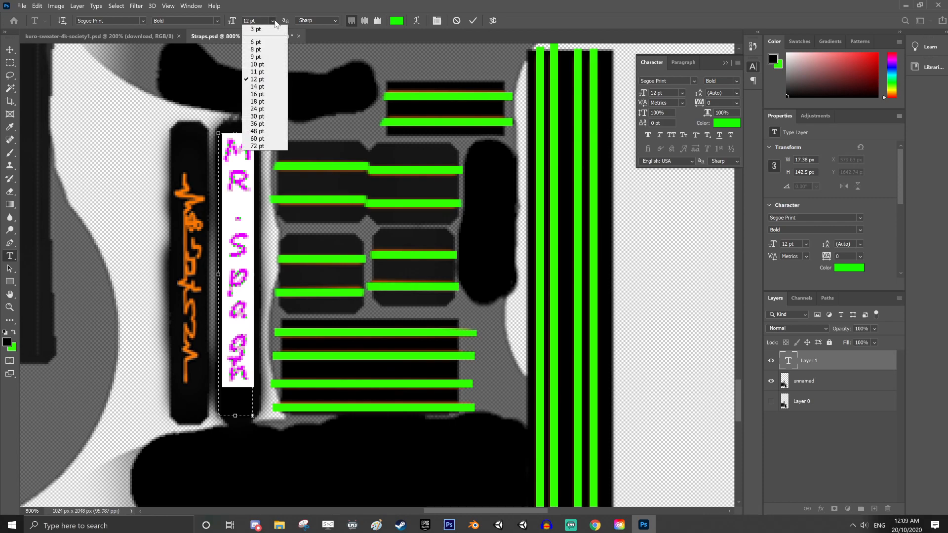
{"action": "left_click", "coordinate": [262, 72]}
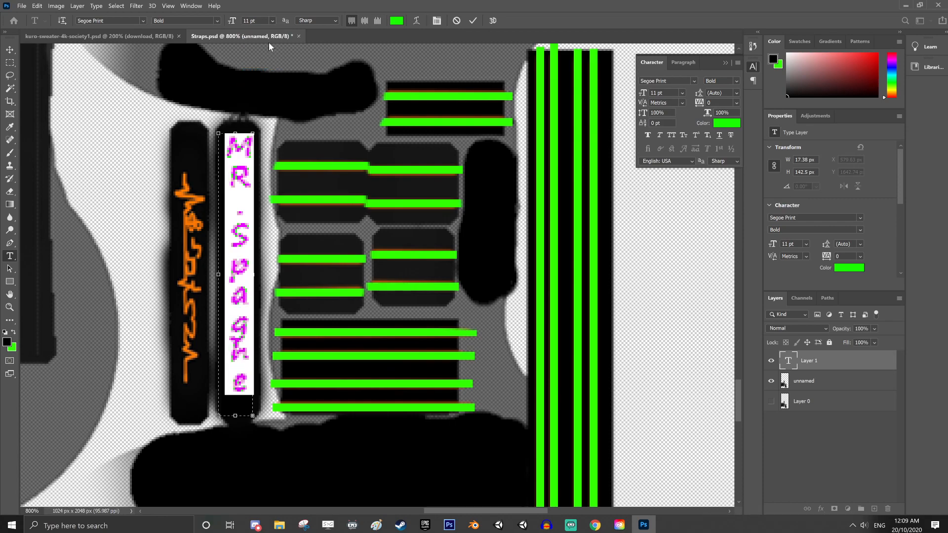
{"action": "left_click", "coordinate": [271, 19]}
{"action": "left_click", "coordinate": [257, 65]}
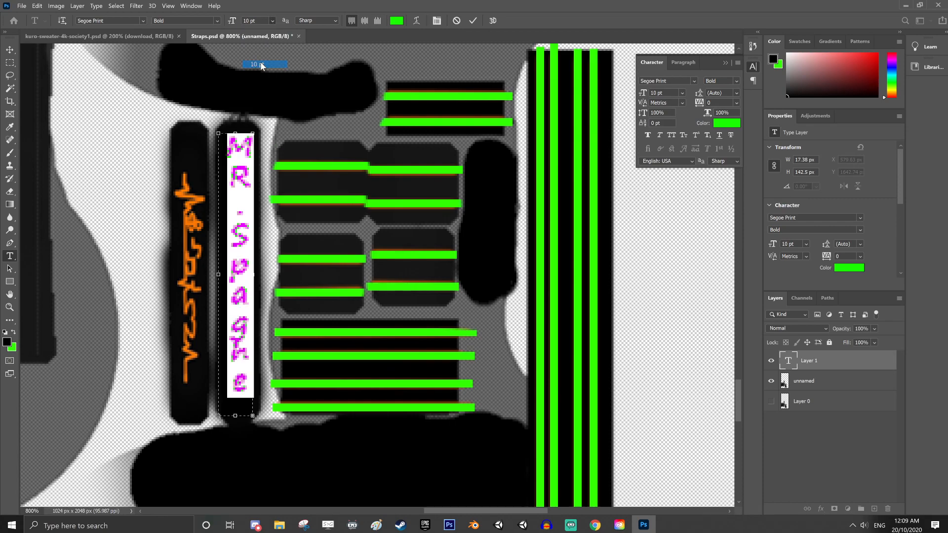
Reposition the text box over the strap and extend it at both ends to about 165 px tall to fit the whole word
{"action": "left_click", "coordinate": [230, 414]}
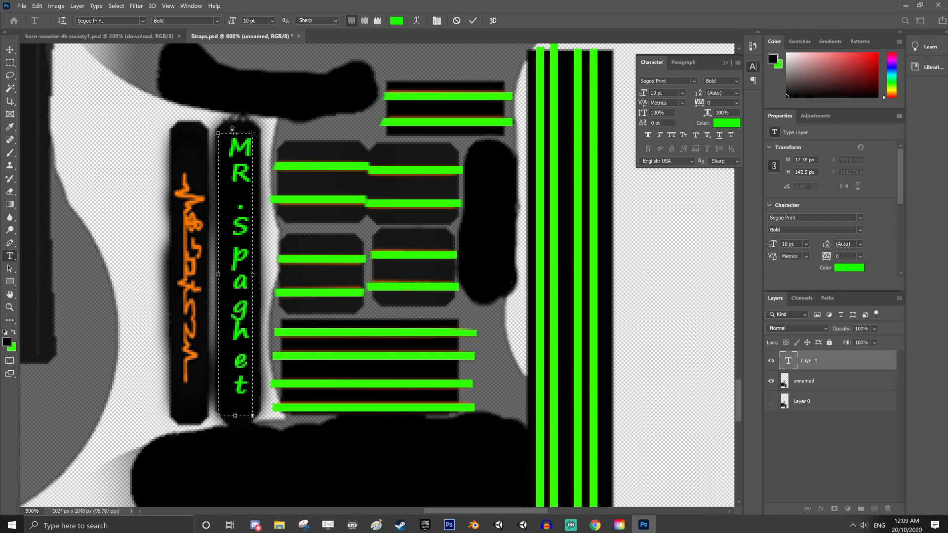
{"action": "left_click_drag", "start_coordinate": [232, 130], "coordinate": [234, 112]}
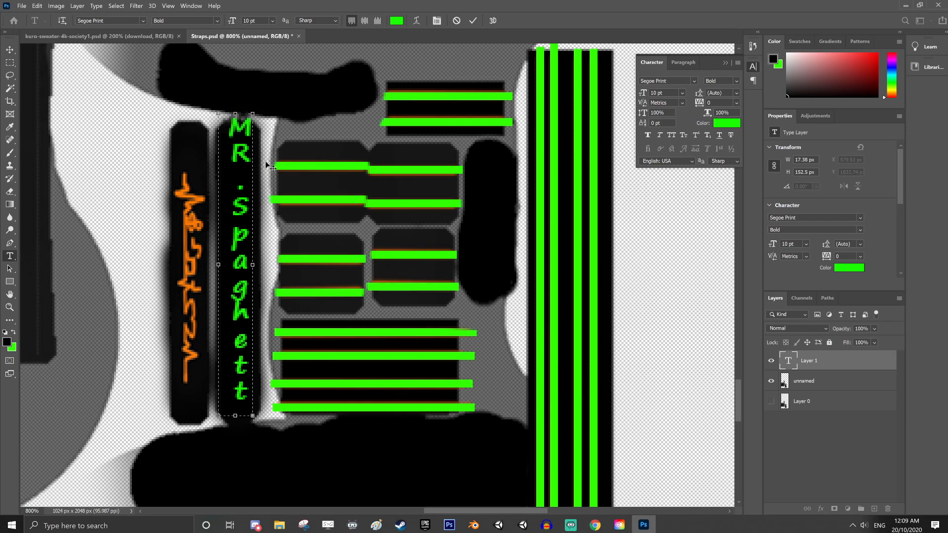
{"action": "left_click_drag", "start_coordinate": [265, 162], "coordinate": [264, 172]}
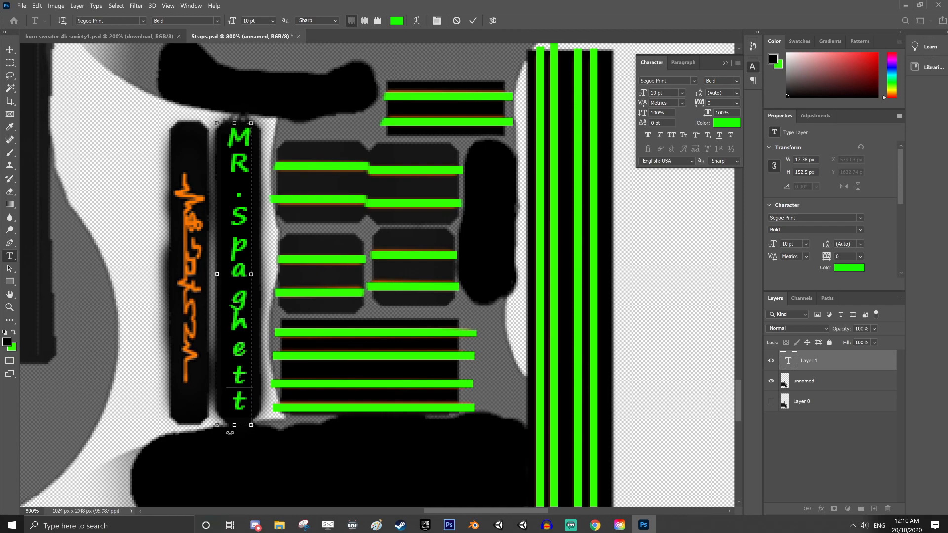
{"action": "left_click_drag", "start_coordinate": [229, 431], "coordinate": [228, 444]}
{"action": "mouse_move", "coordinate": [235, 122]}
{"action": "left_mouse_down"}
{"action": "mouse_move", "coordinate": [235, 94]}
{"action": "mouse_move", "coordinate": [235, 108]}
{"action": "left_mouse_up"}
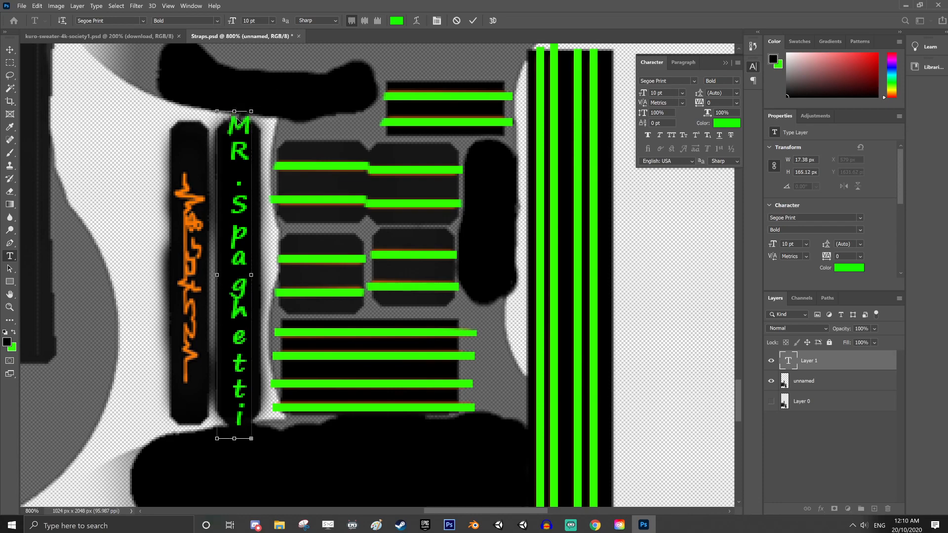
Set the whole strap text to 9 pt and delete the surplus letter i at its end
{"action": "key", "text": "ctrl+a"}
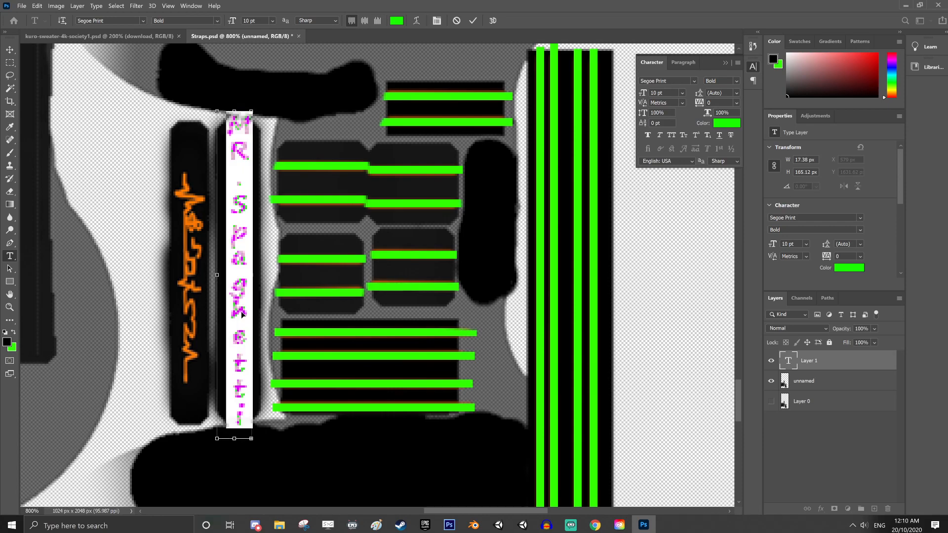
{"action": "left_click", "coordinate": [272, 20]}
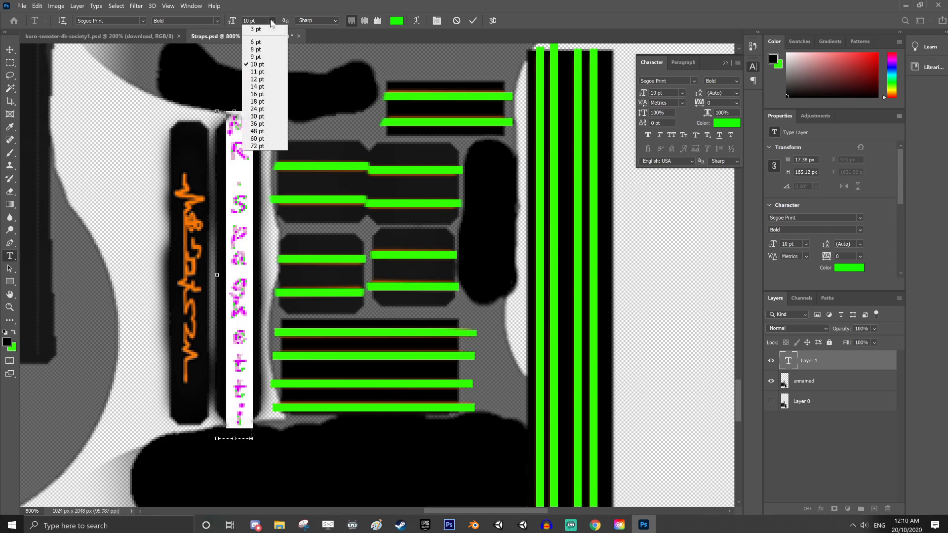
{"action": "left_click", "coordinate": [270, 66]}
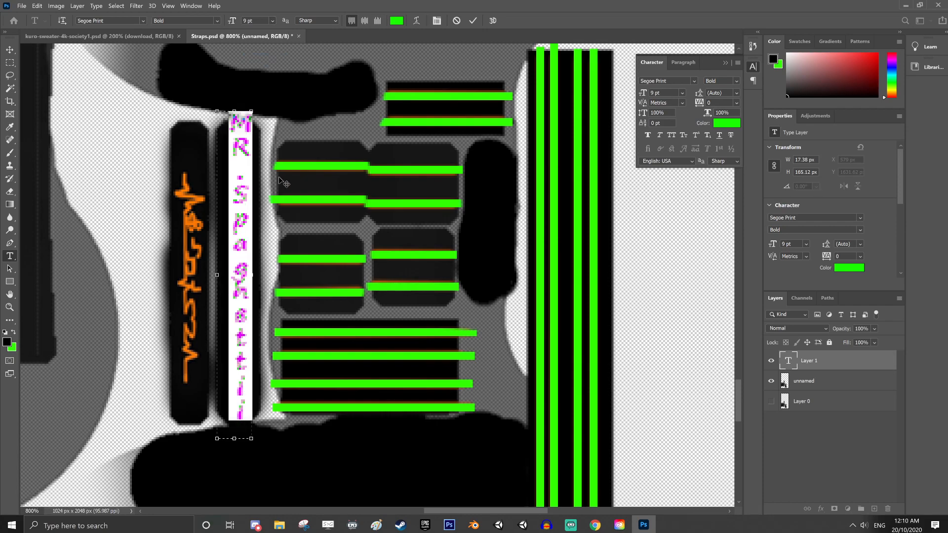
{"action": "left_click", "coordinate": [236, 401]}
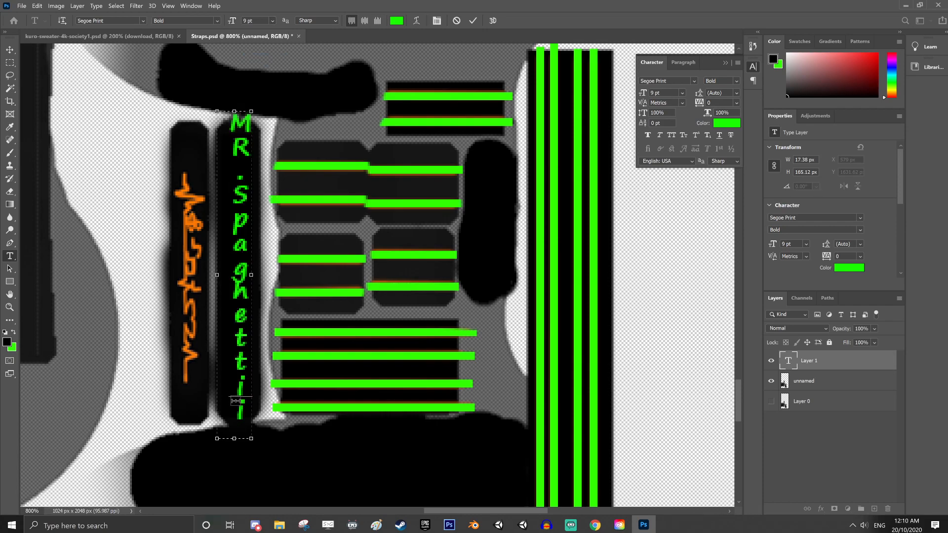
{"action": "key", "text": "BackSpace"}
Move the vertical text down to center it on the strap, commit it, and select the unnamed layer
{"action": "left_click_drag", "start_coordinate": [278, 124], "coordinate": [278, 138]}
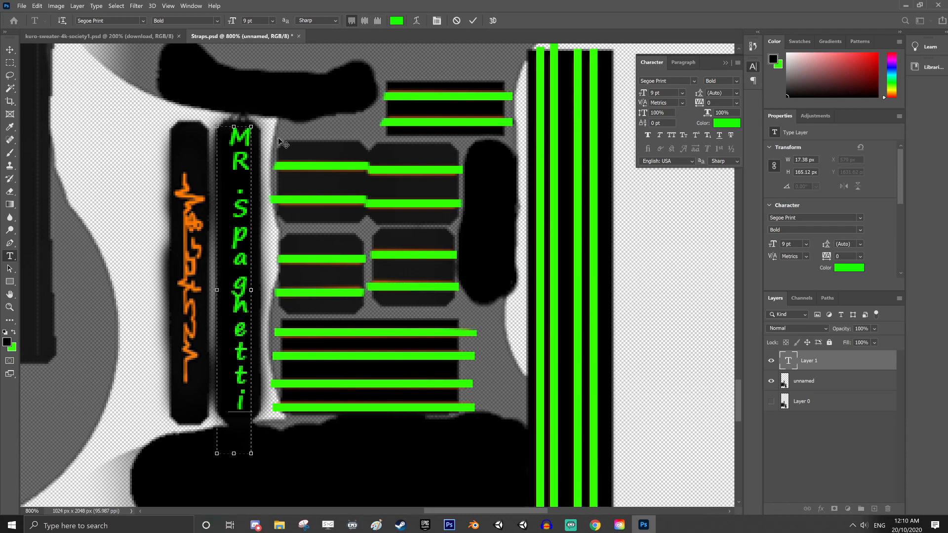
{"action": "left_click", "coordinate": [795, 365]}
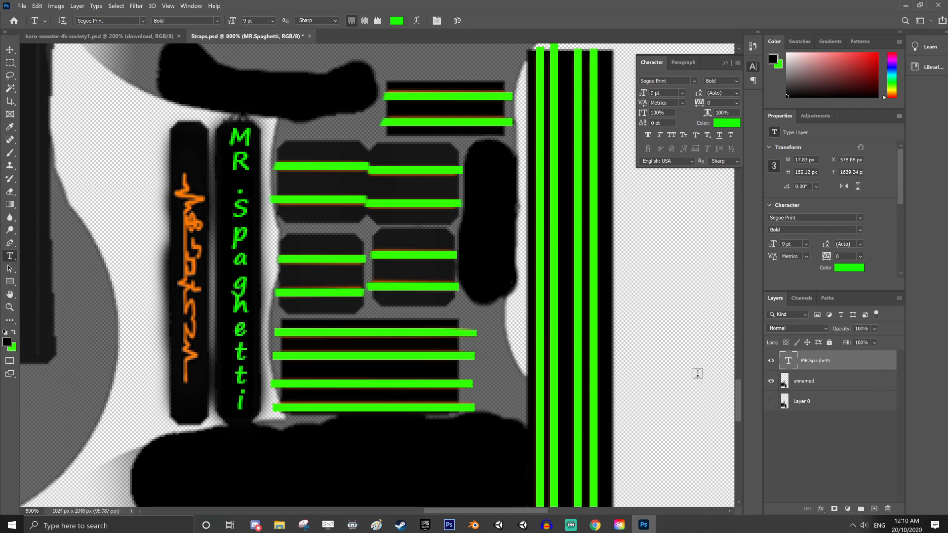
{"action": "left_click", "coordinate": [817, 388]}
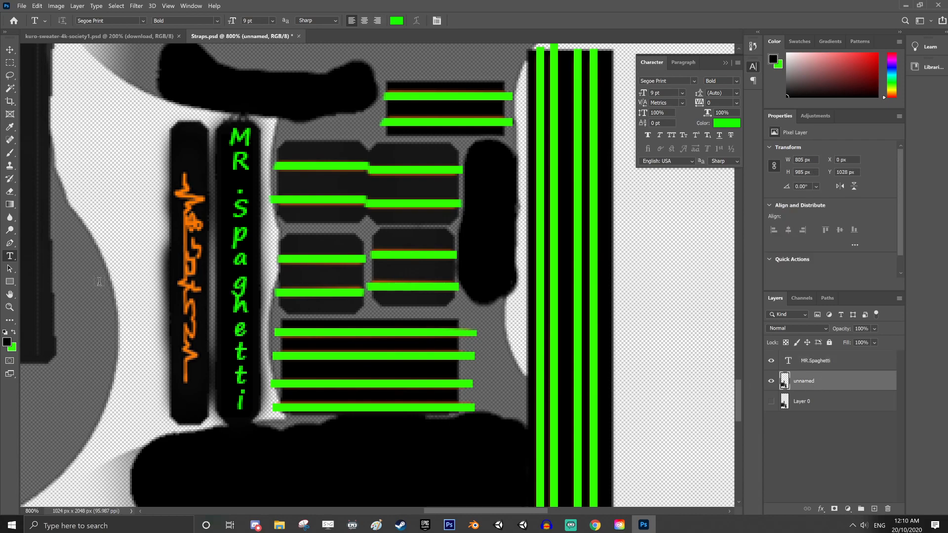
{"action": "left_click", "coordinate": [10, 153]}
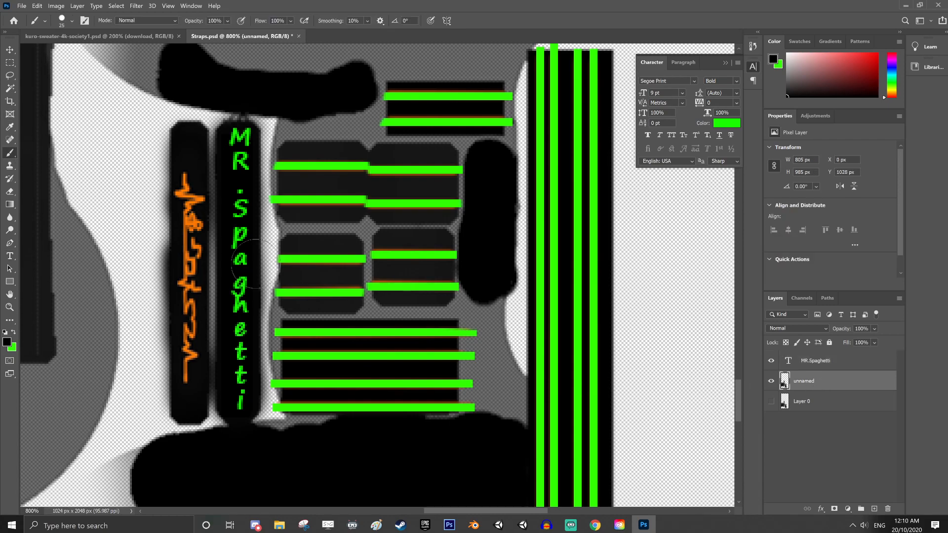
{"action": "left_click_drag", "start_coordinate": [201, 204], "coordinate": [188, 192]}
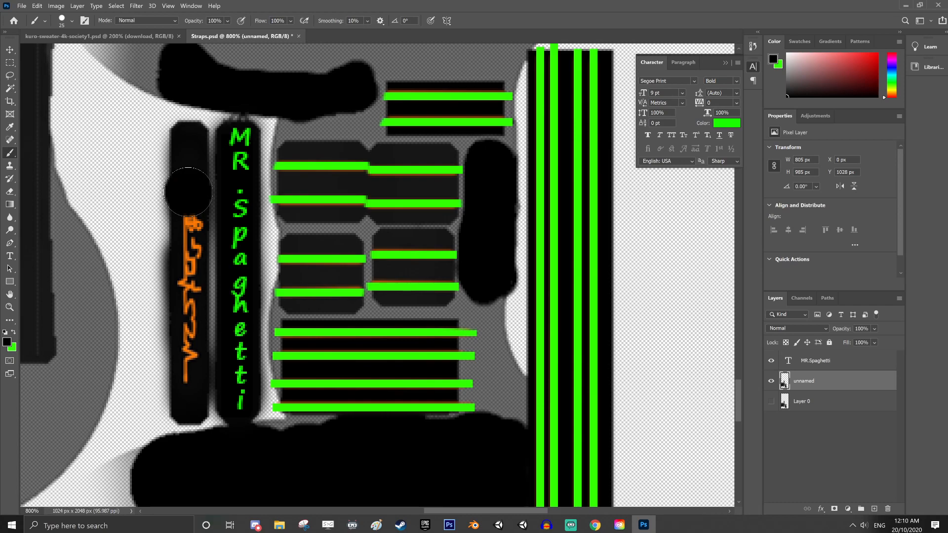
{"action": "key", "text": "ctrl+z"}
{"action": "key", "text": "ctrl+z"}
Select a rectangular area about 17 by 132 px around the strap's orange lettering and paint over it in black
{"action": "key", "text": "m"}
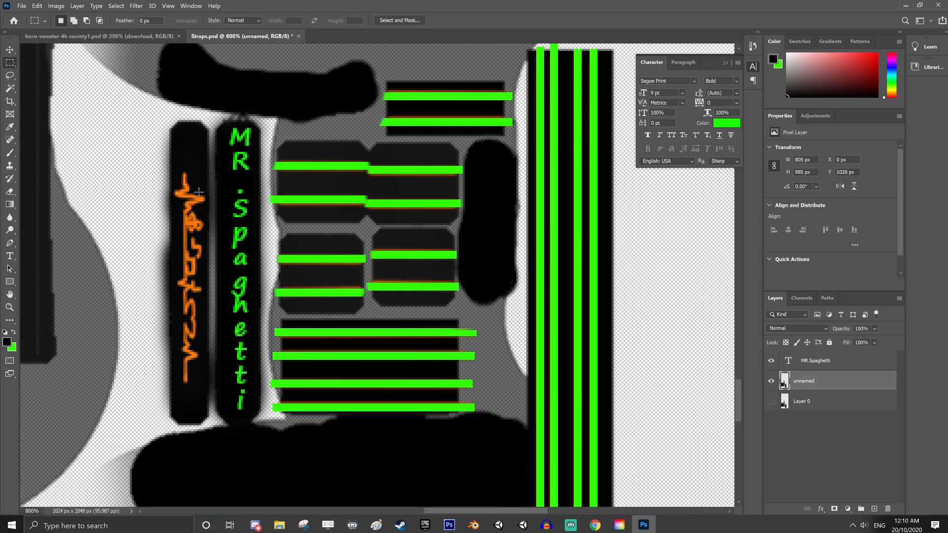
{"action": "mouse_move", "coordinate": [174, 167]}
{"action": "left_mouse_down"}
{"action": "mouse_move", "coordinate": [212, 366]}
{"action": "mouse_move", "coordinate": [152, 370]}
{"action": "left_mouse_up"}
{"action": "mouse_move", "coordinate": [206, 409]}
{"action": "left_mouse_down"}
{"action": "mouse_move", "coordinate": [200, 237]}
{"action": "mouse_move", "coordinate": [174, 148]}
{"action": "mouse_move", "coordinate": [190, 405]}
{"action": "left_mouse_up"}
{"action": "left_click", "coordinate": [10, 153]}
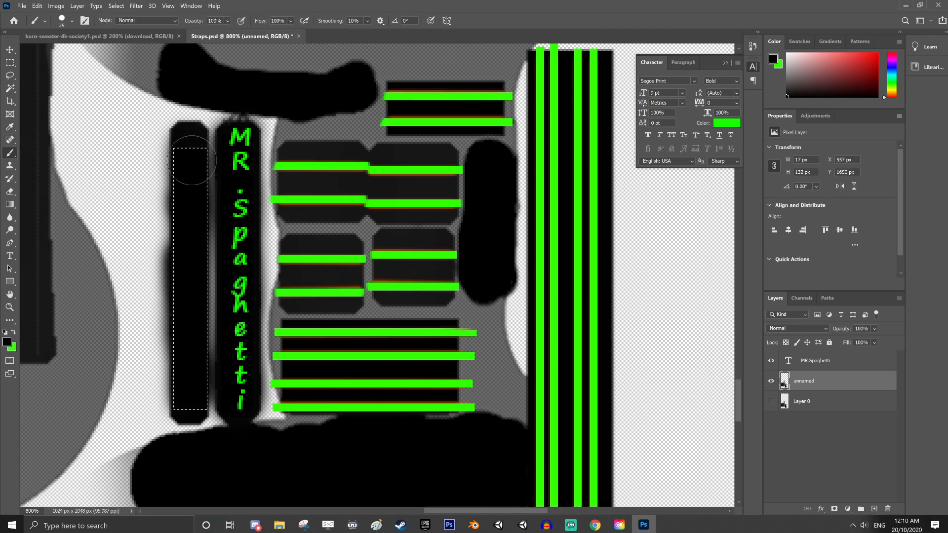
Duplicate the MR.Spaghetti text layer as MR.Spaghetti copy and move the duplicate onto the neighbouring blank black strap
{"action": "left_click", "coordinate": [801, 362]}
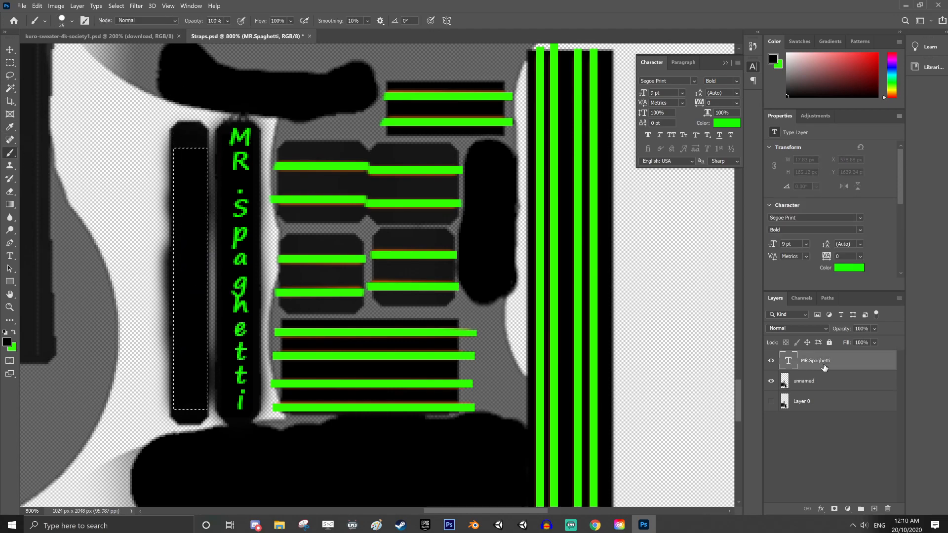
{"action": "right_click", "coordinate": [824, 365]}
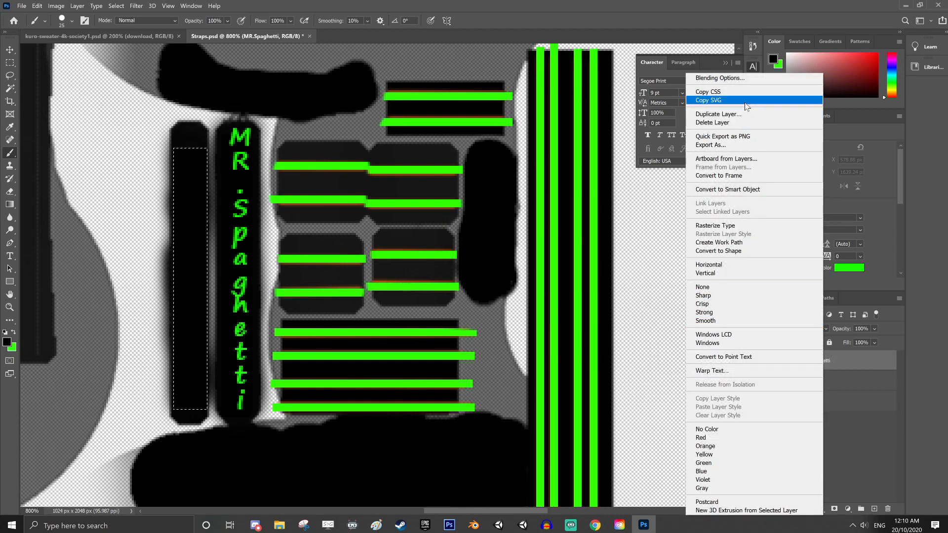
{"action": "left_click", "coordinate": [709, 114]}
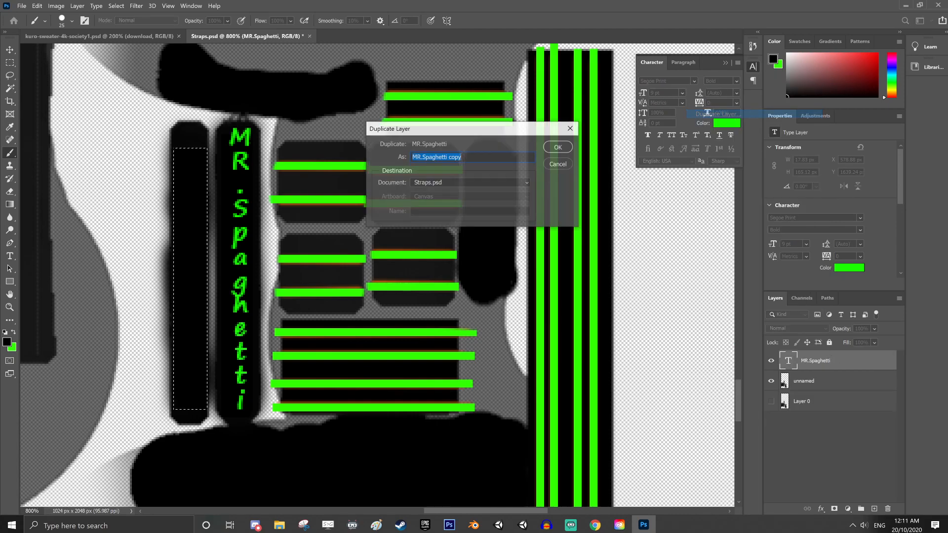
{"action": "left_click", "coordinate": [558, 147]}
{"action": "left_click", "coordinate": [10, 50]}
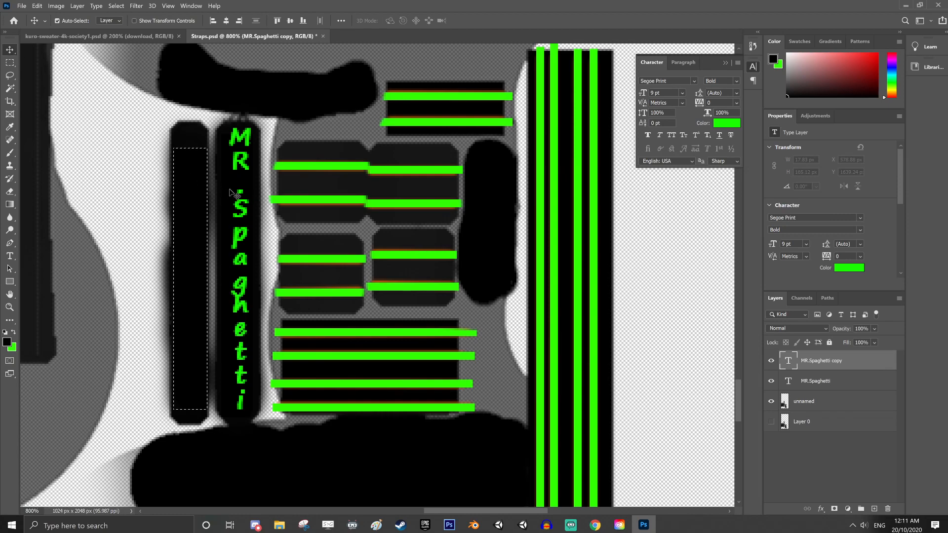
{"action": "left_click_drag", "start_coordinate": [239, 186], "coordinate": [197, 186]}
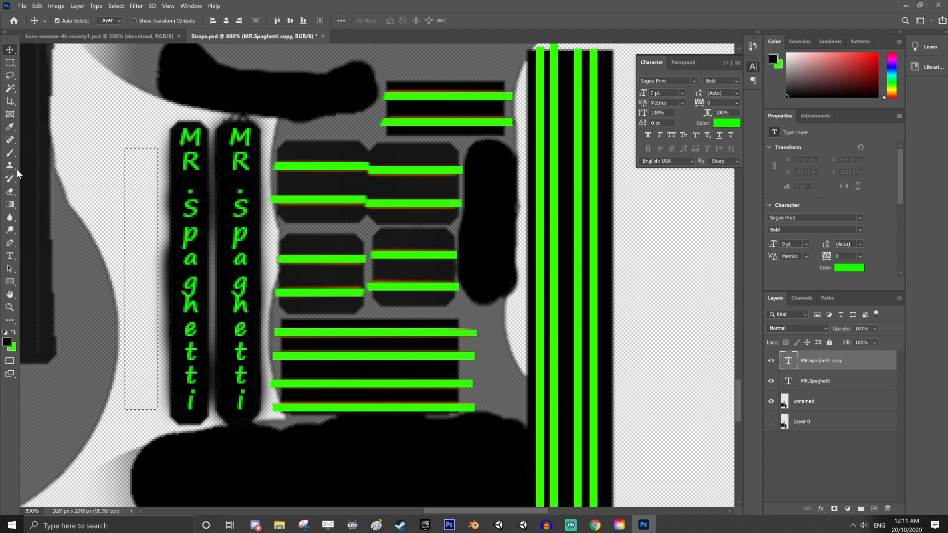
Select the unnamed layer and save the document as a new Photoshop file named Straps1
{"action": "key", "text": "z"}
{"action": "right_click", "coordinate": [376, 291]}
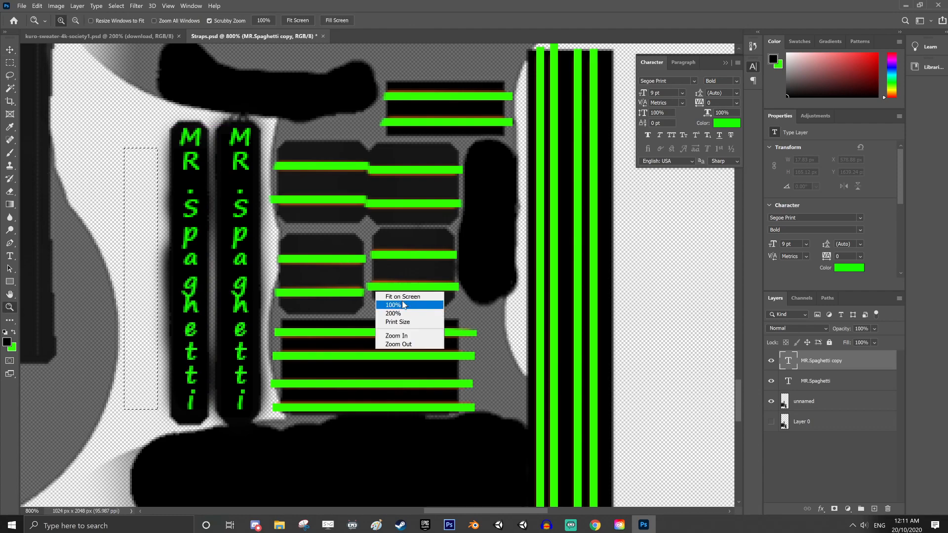
{"action": "left_click", "coordinate": [407, 297]}
{"action": "left_click", "coordinate": [408, 298]}
{"action": "left_click_drag", "start_coordinate": [415, 428], "coordinate": [408, 391]}
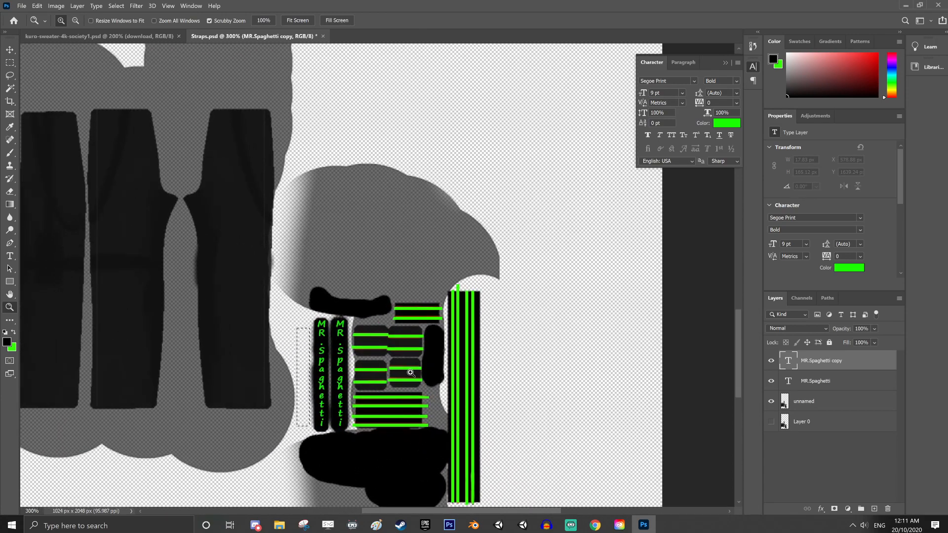
{"action": "left_click", "coordinate": [817, 385]}
{"action": "left_click", "coordinate": [807, 403]}
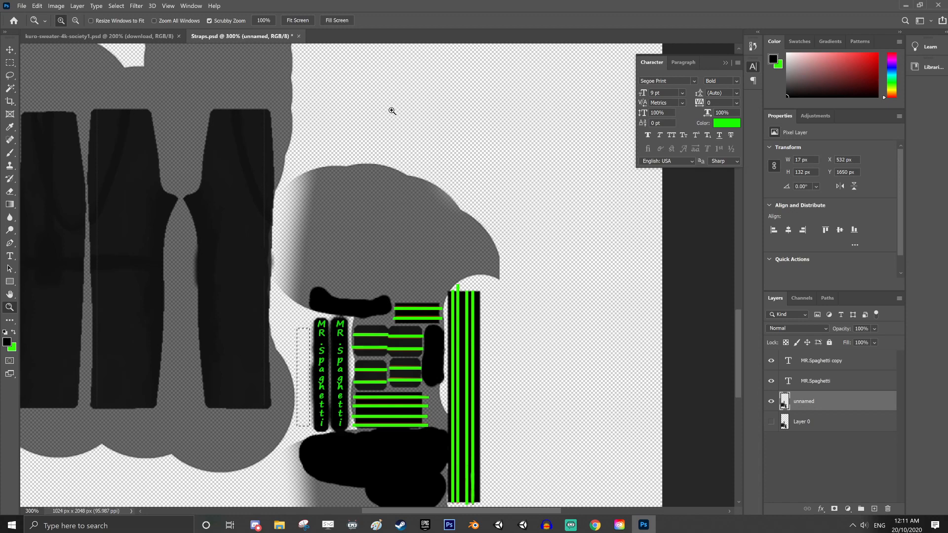
{"action": "left_click", "coordinate": [22, 5]}
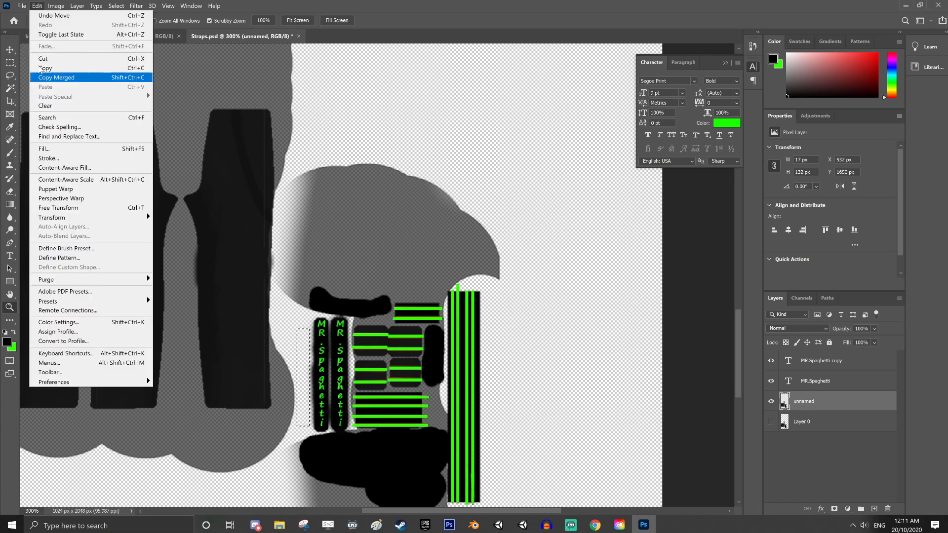
{"action": "left_click", "coordinate": [40, 122]}
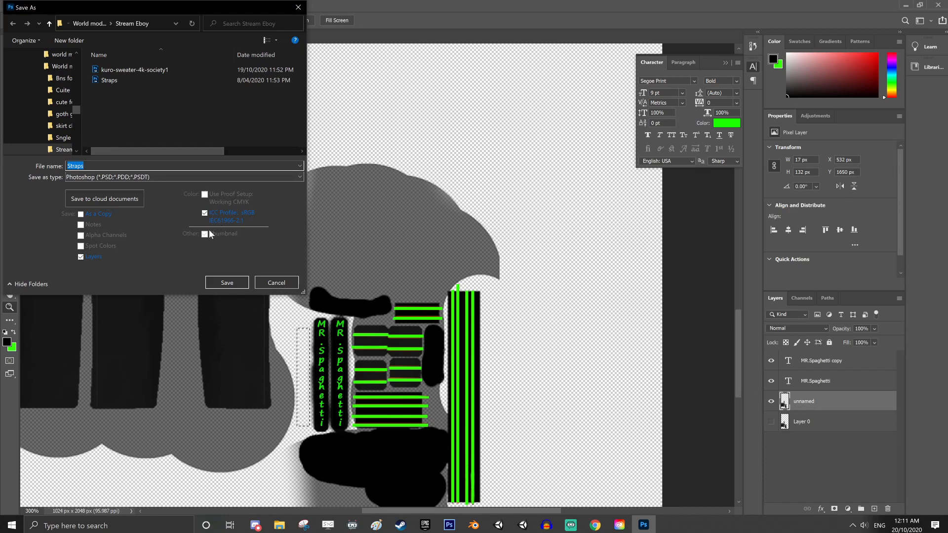
{"action": "left_click", "coordinate": [100, 163]}
{"action": "left_click", "coordinate": [230, 283]}
{"action": "left_click", "coordinate": [579, 149]}
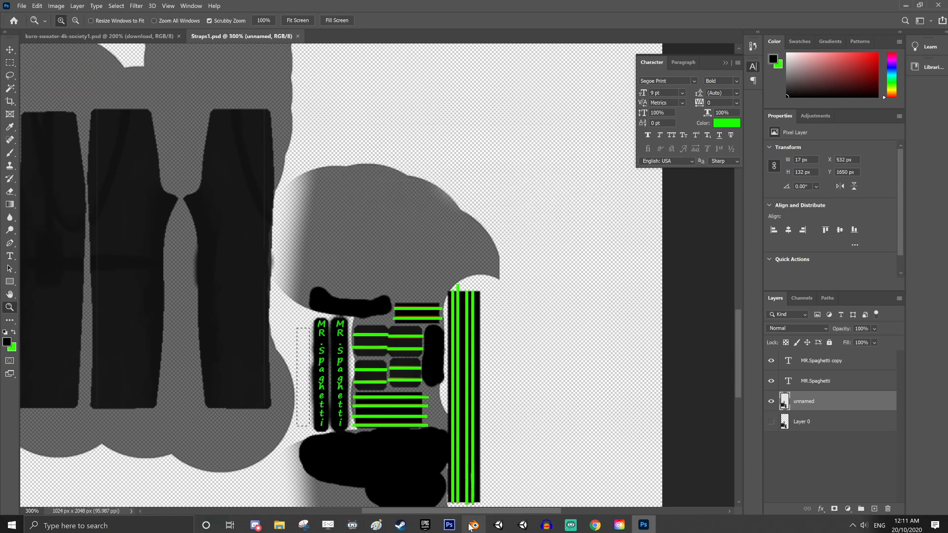
Switch to Unity and assign the Straps1 texture as the main Texture of the strap material
{"action": "left_click", "coordinate": [498, 525]}
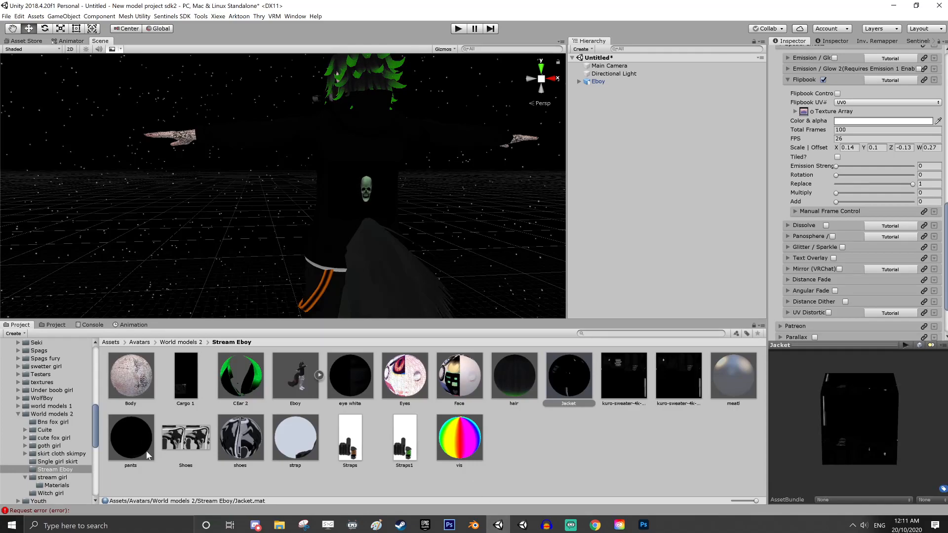
{"action": "left_click", "coordinate": [146, 441]}
{"action": "left_click", "coordinate": [295, 437]}
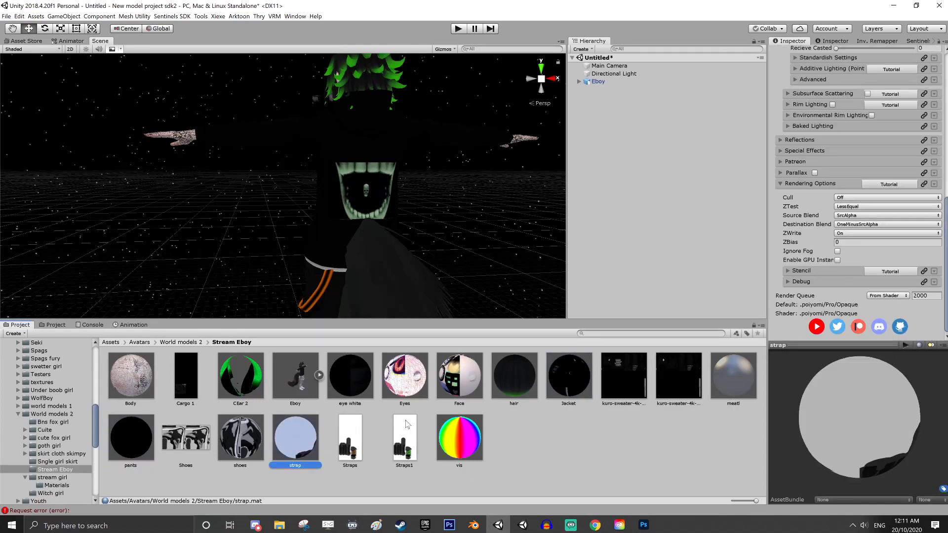
{"action": "left_click", "coordinate": [405, 439]}
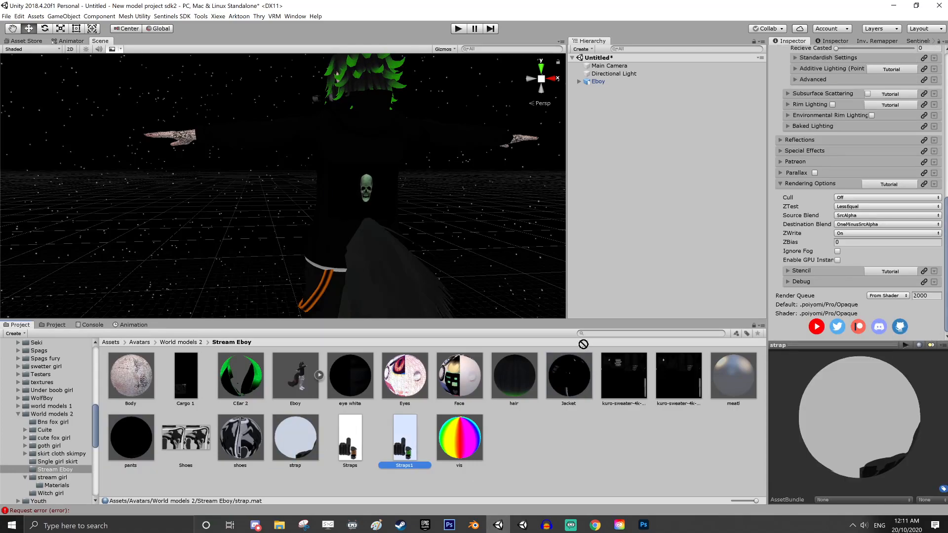
{"action": "left_click", "coordinate": [295, 438]}
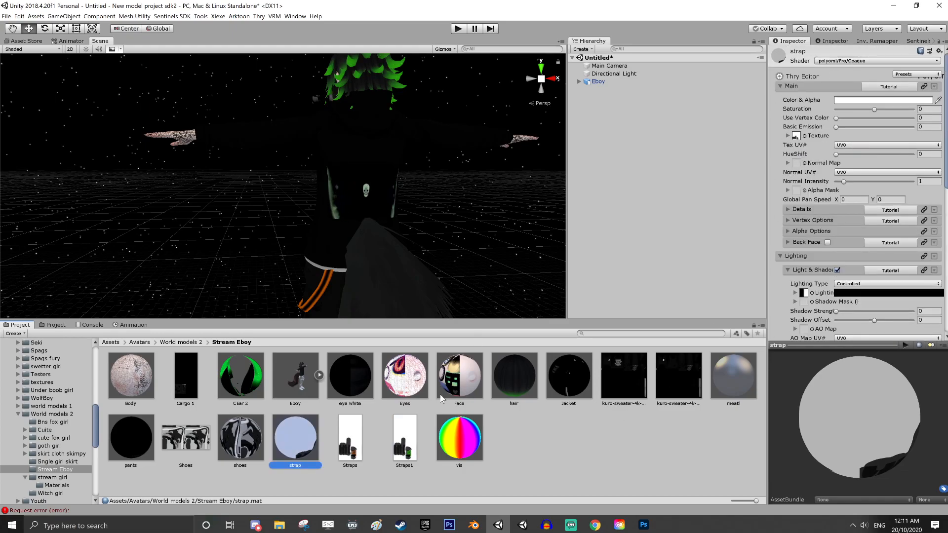
{"action": "left_click_drag", "start_coordinate": [408, 437], "coordinate": [797, 137]}
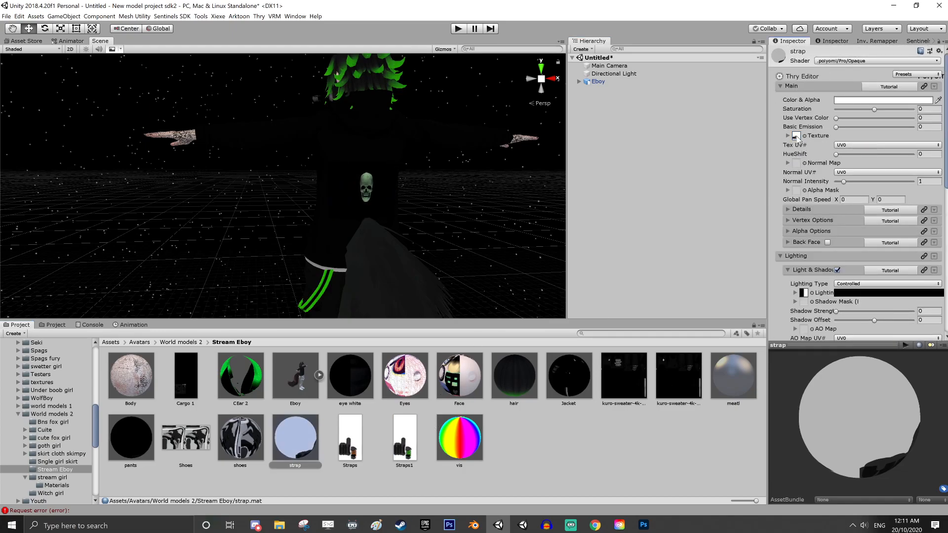
Examine the retextured straps and their lettering on the avatar from several sides
{"action": "scroll", "coordinate": [420, 259], "scroll_direction": "up", "scroll_amount": 2}
{"action": "middle_click_drag", "start_coordinate": [420, 259], "coordinate": [410, 119]}
{"action": "left_click_drag", "start_coordinate": [410, 118], "coordinate": [266, 214], "text": "alt"}
{"action": "middle_click_drag", "start_coordinate": [266, 214], "coordinate": [462, 241]}
{"action": "right_click_drag", "start_coordinate": [263, 215], "coordinate": [342, 200]}
{"action": "middle_click_drag", "start_coordinate": [342, 200], "coordinate": [356, 156]}
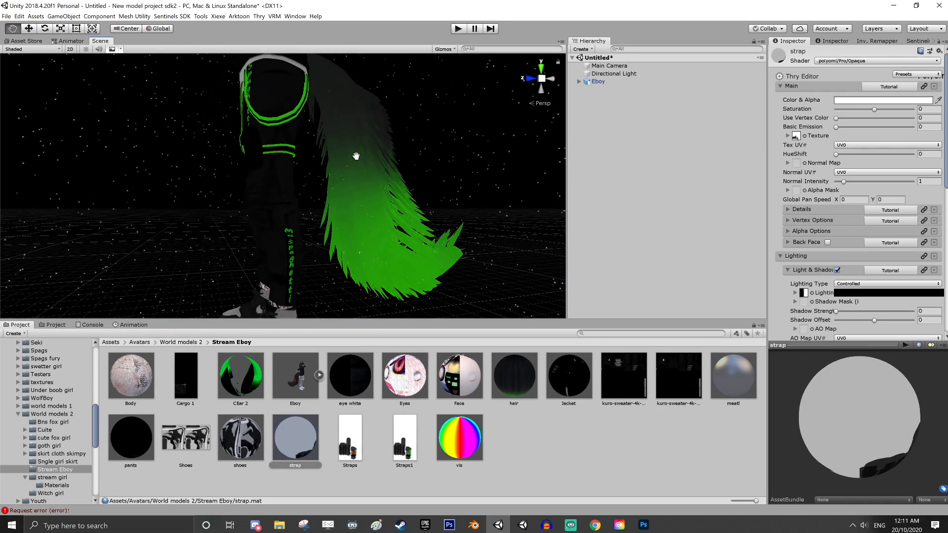
{"action": "left_click_drag", "start_coordinate": [356, 156], "coordinate": [345, 182], "text": "alt"}
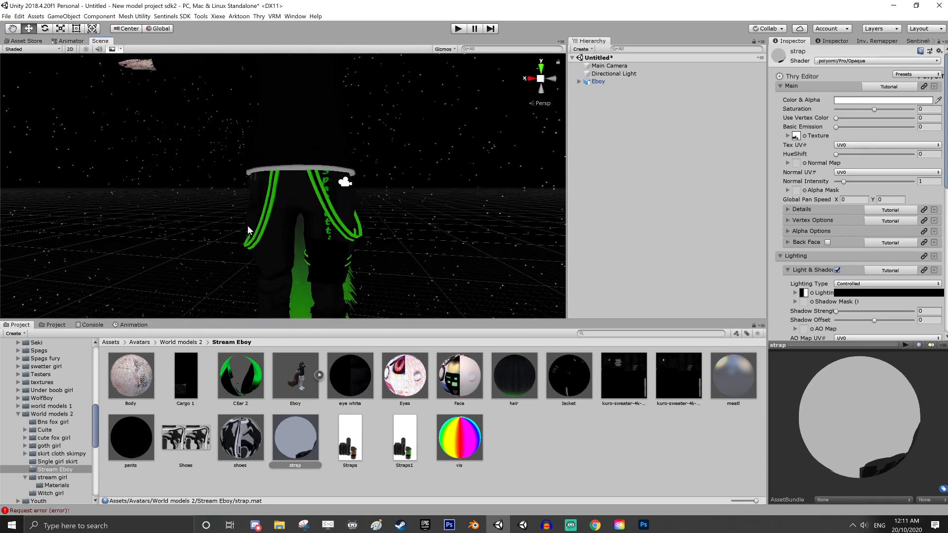
{"action": "middle_click_drag", "start_coordinate": [248, 231], "coordinate": [271, 303]}
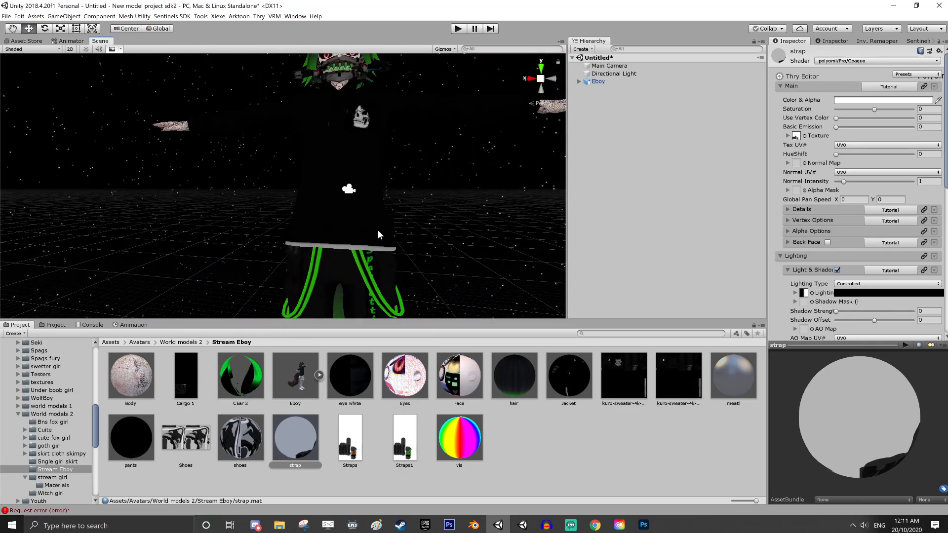
{"action": "scroll", "coordinate": [377, 234], "scroll_direction": "down", "scroll_amount": 3}
{"action": "middle_click_drag", "start_coordinate": [387, 191], "coordinate": [336, 239]}
{"action": "scroll", "coordinate": [337, 239], "scroll_direction": "up", "scroll_amount": 5}
{"action": "right_click_drag", "start_coordinate": [336, 239], "coordinate": [292, 239]}
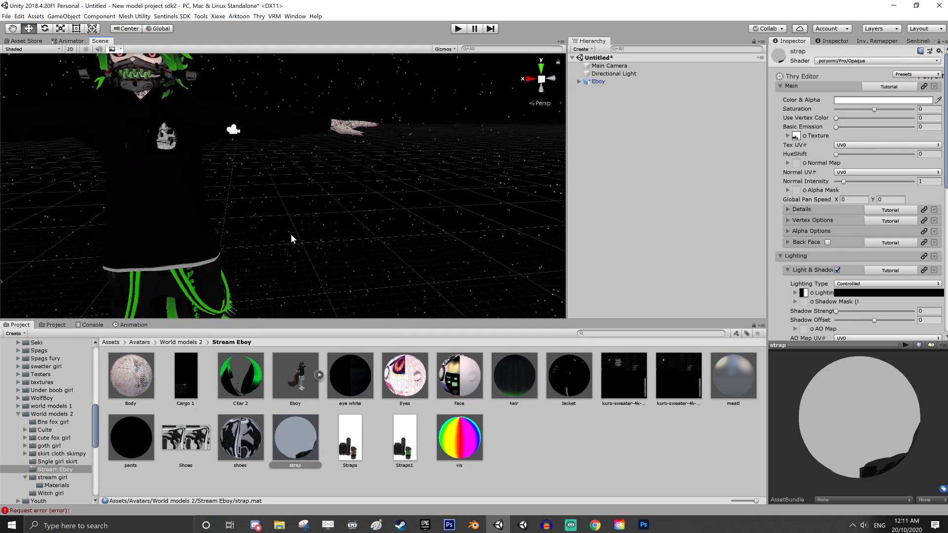
{"action": "middle_click_drag", "start_coordinate": [291, 239], "coordinate": [474, 251]}
{"action": "right_click_drag", "start_coordinate": [256, 250], "coordinate": [424, 239]}
Set Dissolve Alpha to about 0.189 on the avatar's Eyes material
{"action": "middle_click_drag", "start_coordinate": [216, 230], "coordinate": [267, 262]}
{"action": "right_click_drag", "start_coordinate": [267, 262], "coordinate": [252, 187]}
{"action": "middle_click_drag", "start_coordinate": [251, 186], "coordinate": [257, 188]}
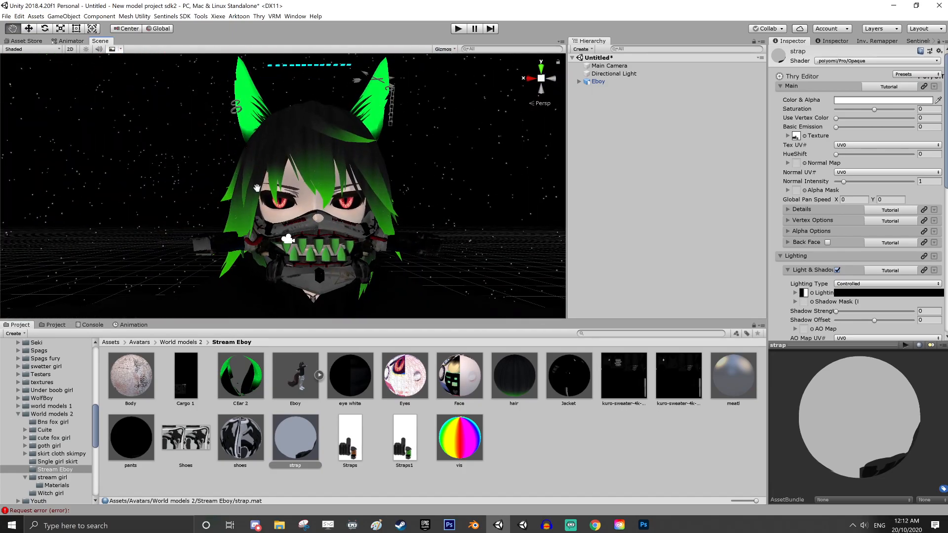
{"action": "scroll", "coordinate": [257, 188], "scroll_direction": "up", "scroll_amount": 8}
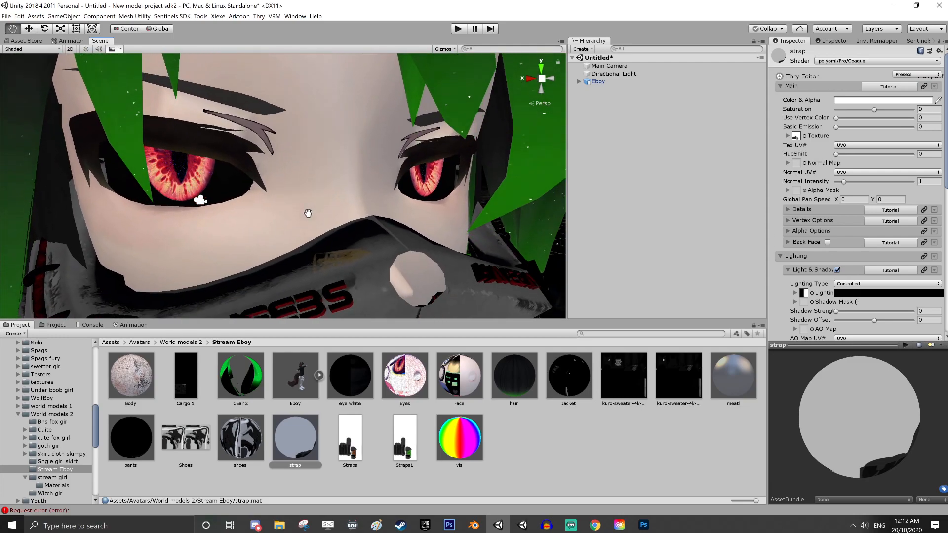
{"action": "middle_click_drag", "start_coordinate": [308, 213], "coordinate": [306, 210]}
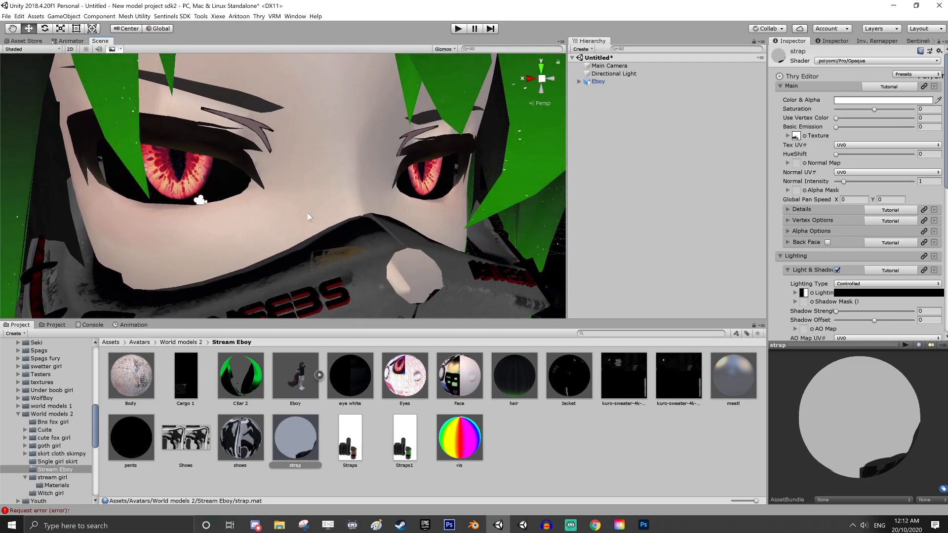
{"action": "left_click", "coordinate": [403, 379]}
{"action": "scroll", "coordinate": [828, 258], "scroll_direction": "down", "scroll_amount": 10}
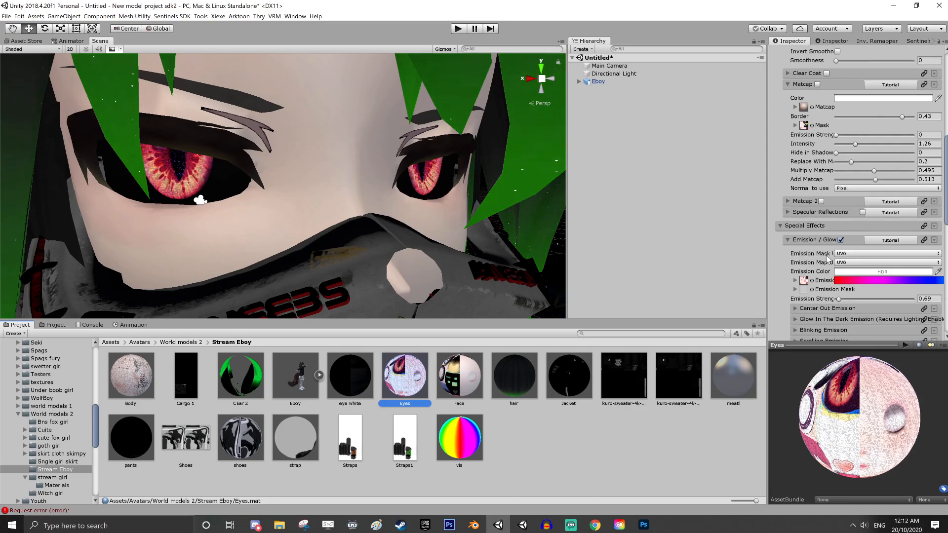
{"action": "scroll", "coordinate": [829, 257], "scroll_direction": "down", "scroll_amount": 5}
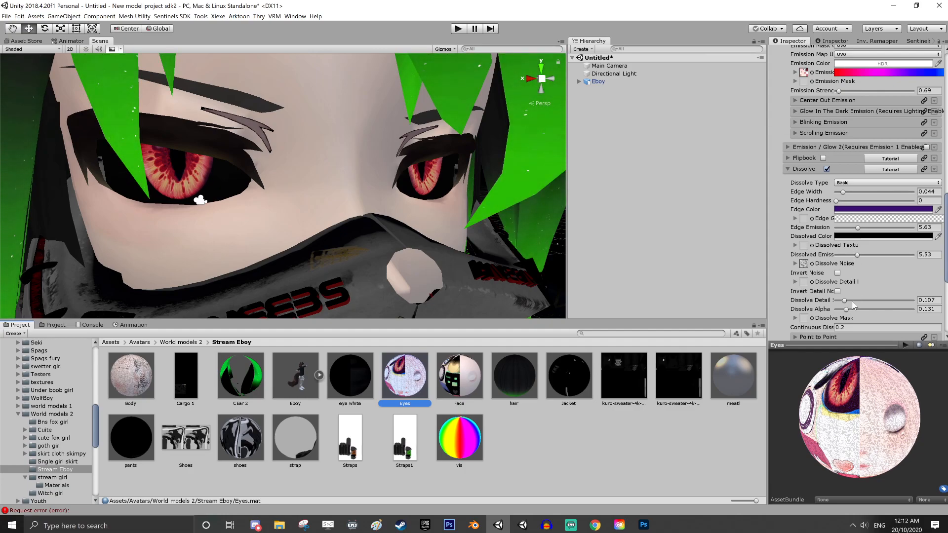
{"action": "left_click_drag", "start_coordinate": [847, 310], "coordinate": [849, 310]}
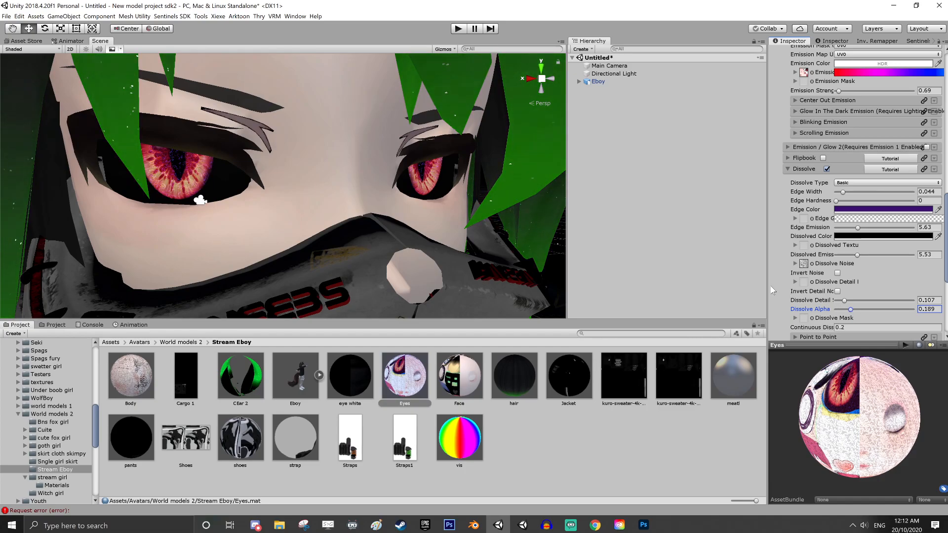
Try an Emission Strength of 0.50 on the Eyes material, and set it to 0.40
{"action": "scroll", "coordinate": [902, 156], "scroll_direction": "up", "scroll_amount": 3}
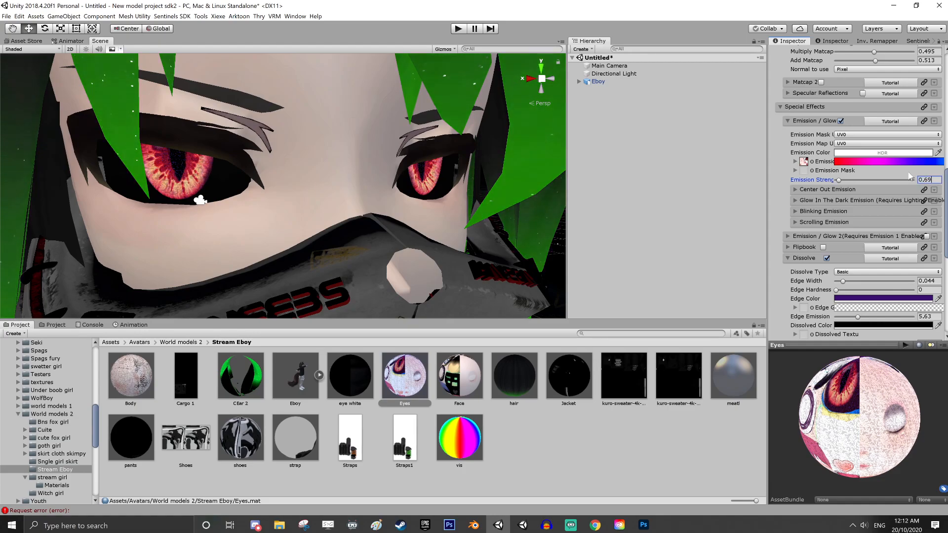
{"action": "key", "text": "BackSpace"}
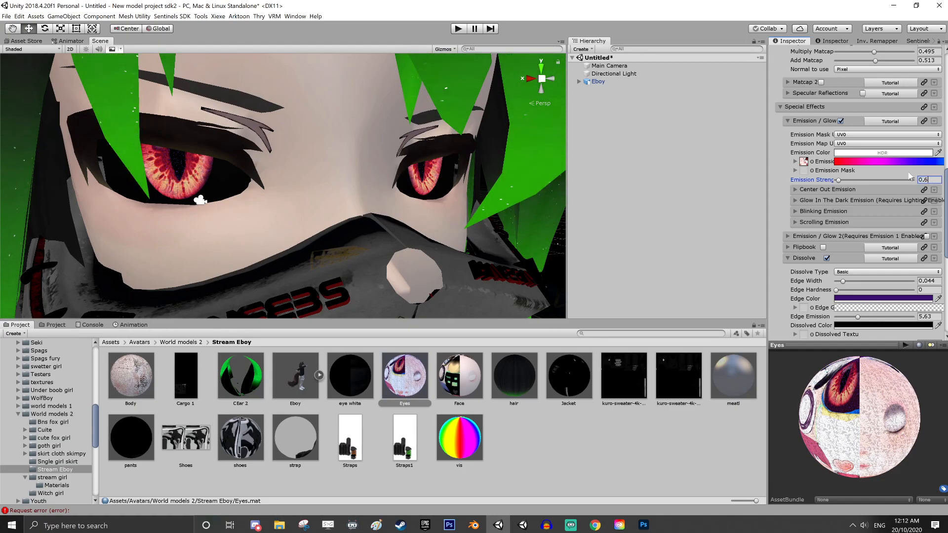
{"action": "key", "text": "BackSpace"}
{"action": "type", "text": "50"}
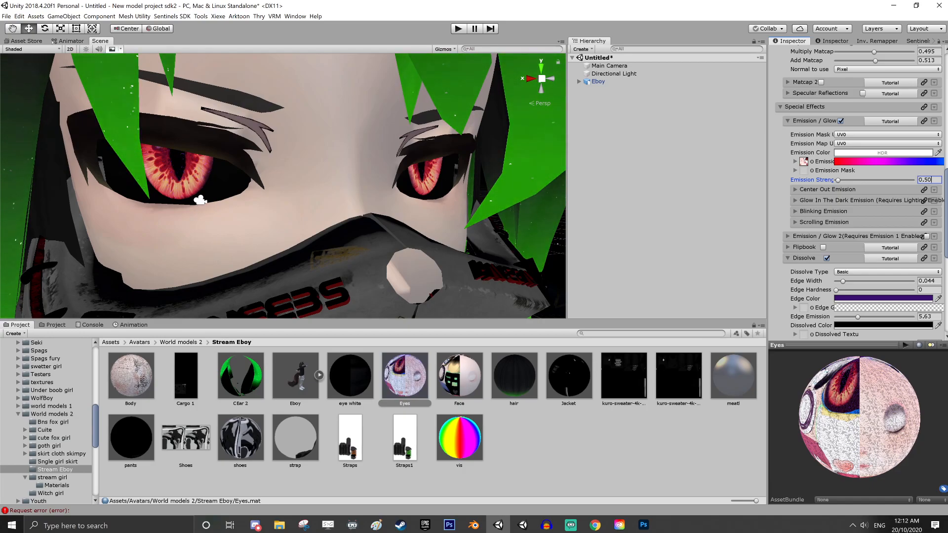
{"action": "key", "text": "BackSpace"}
{"action": "key", "text": "BackSpace"}
{"action": "type", "text": "40"}
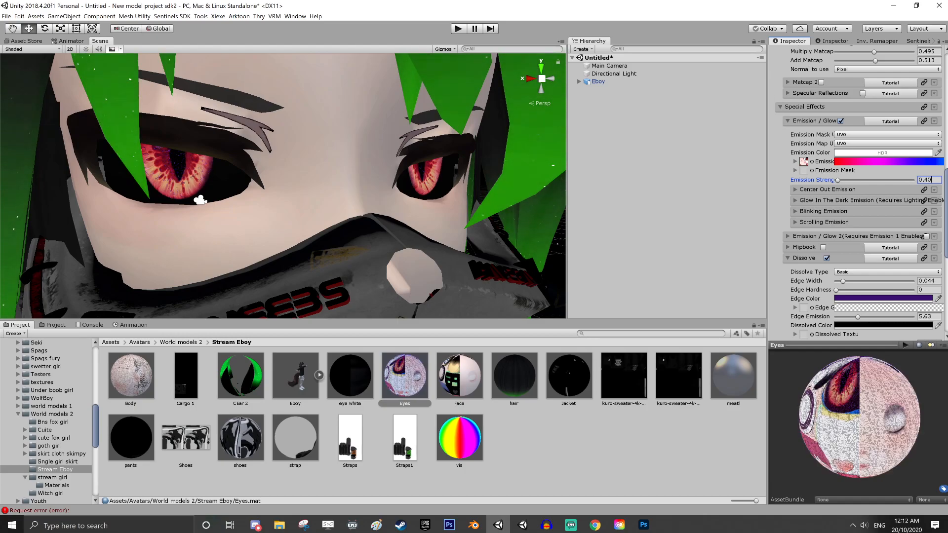
{"action": "scroll", "coordinate": [831, 229], "scroll_direction": "down", "scroll_amount": 1}
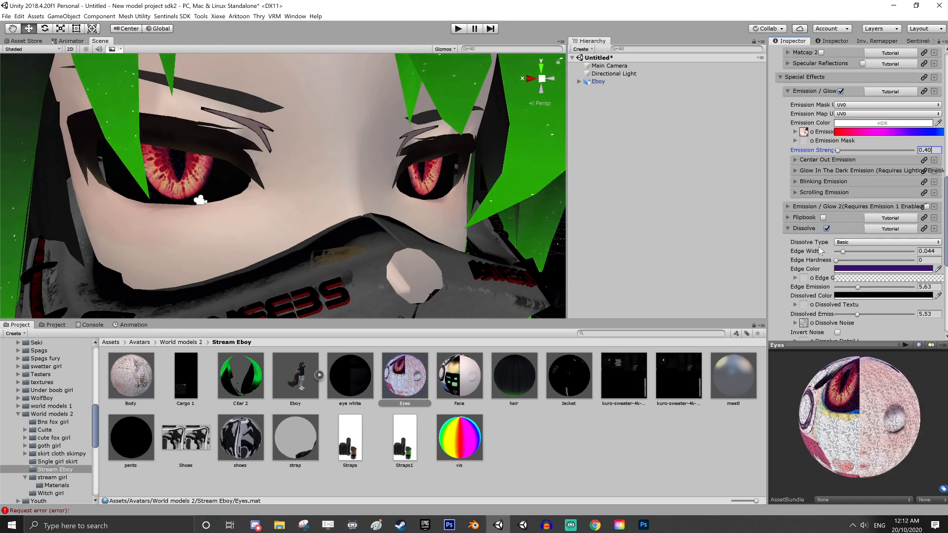
Set the Eyes material's dissolve Edge Width to about 0.05, Detail Strength to 0.197, Dissolve Alpha to 0.17 and Dissolved Emission to 0.5
{"action": "scroll", "coordinate": [840, 273], "scroll_direction": "down", "scroll_amount": 1}
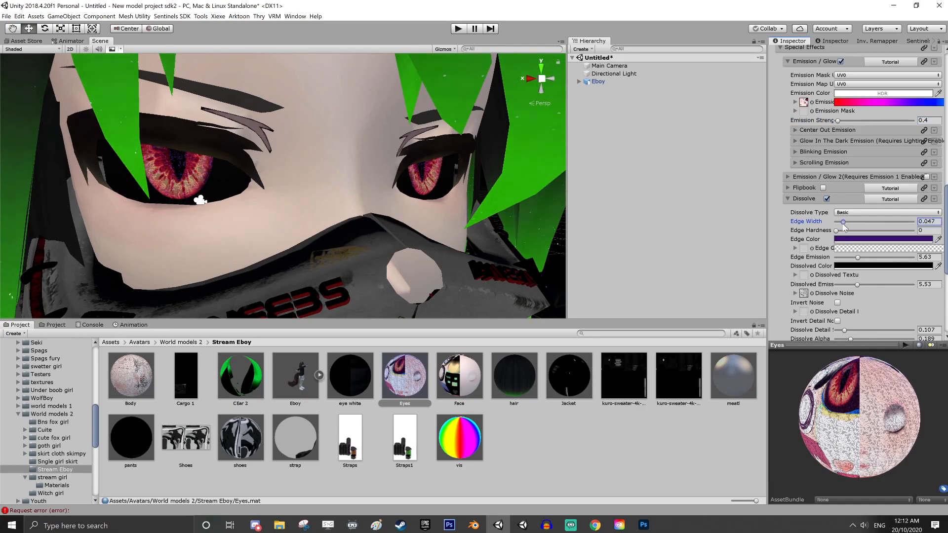
{"action": "scroll", "coordinate": [851, 251], "scroll_direction": "down", "scroll_amount": 3}
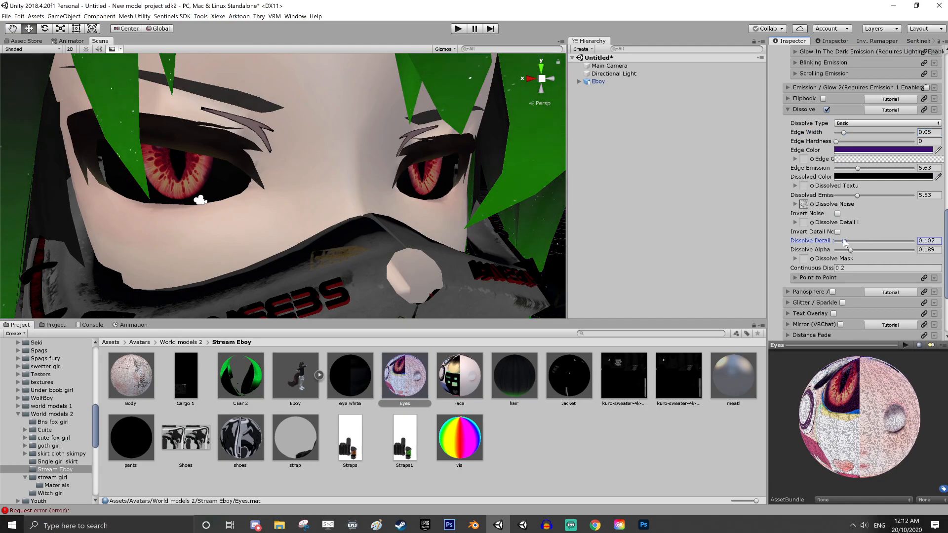
{"action": "left_click_drag", "start_coordinate": [846, 242], "coordinate": [853, 255]}
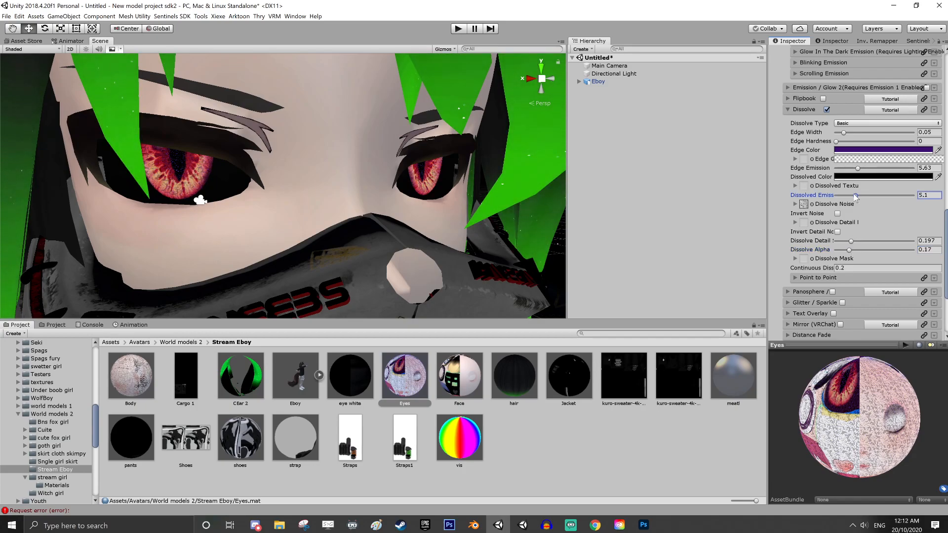
{"action": "left_click_drag", "start_coordinate": [846, 198], "coordinate": [838, 198]}
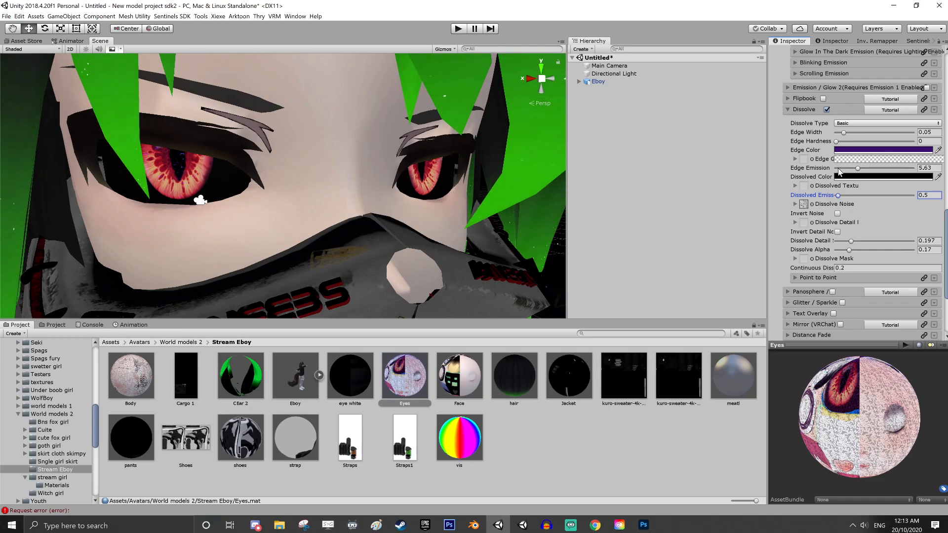
Examine the avatar's adjusted eyes, mask and full figure from near and far and from several sides
{"action": "scroll", "coordinate": [439, 191], "scroll_direction": "down", "scroll_amount": 5}
{"action": "middle_click_drag", "start_coordinate": [225, 220], "coordinate": [327, 241]}
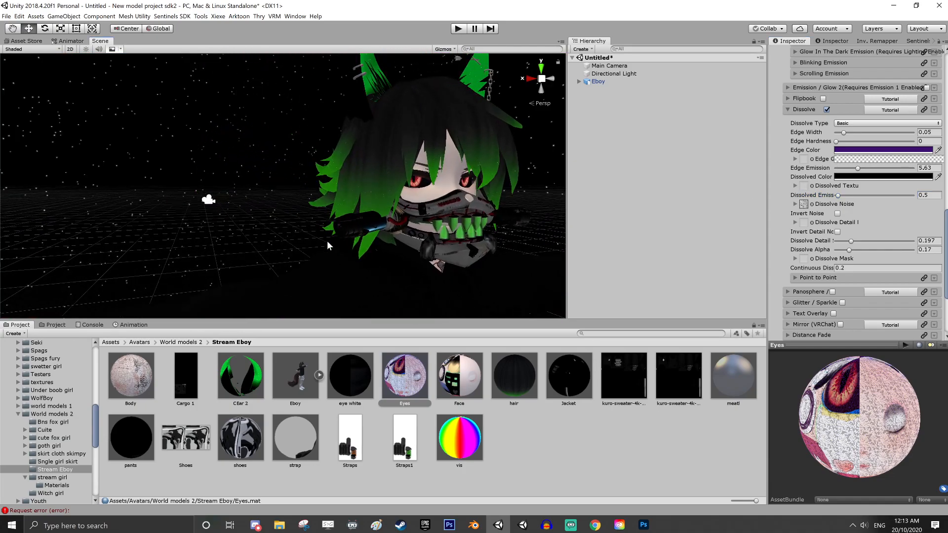
{"action": "right_click_drag", "start_coordinate": [327, 241], "coordinate": [454, 246]}
{"action": "middle_click_drag", "start_coordinate": [454, 246], "coordinate": [511, 214]}
{"action": "scroll", "coordinate": [510, 214], "scroll_direction": "up", "scroll_amount": 5}
{"action": "right_click_drag", "start_coordinate": [511, 215], "coordinate": [367, 230]}
{"action": "scroll", "coordinate": [366, 229], "scroll_direction": "down", "scroll_amount": 6}
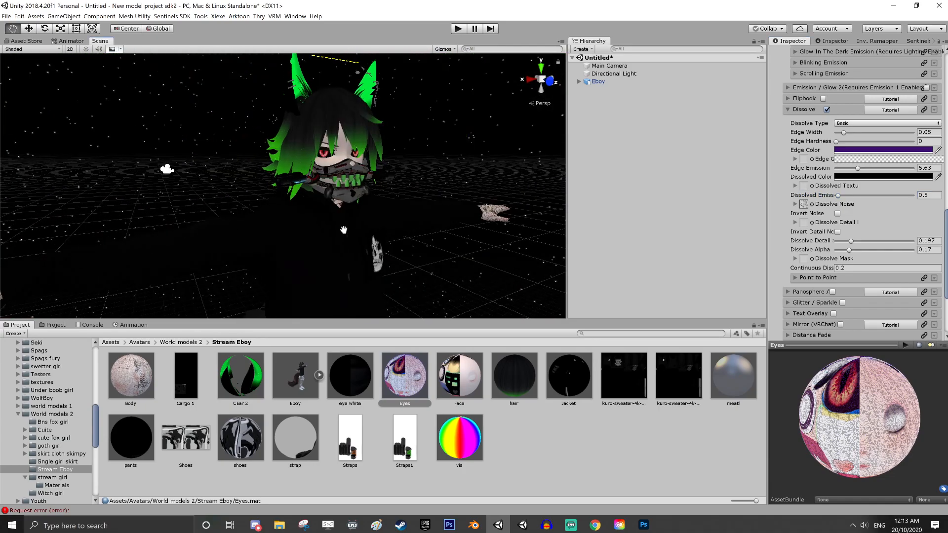
{"action": "middle_click_drag", "start_coordinate": [366, 229], "coordinate": [269, 209]}
{"action": "scroll", "coordinate": [268, 209], "scroll_direction": "up", "scroll_amount": 4}
{"action": "right_click_drag", "start_coordinate": [268, 209], "coordinate": [168, 192]}
{"action": "middle_click_drag", "start_coordinate": [167, 192], "coordinate": [109, 222]}
{"action": "scroll", "coordinate": [315, 227], "scroll_direction": "up", "scroll_amount": 5}
{"action": "right_click_drag", "start_coordinate": [315, 227], "coordinate": [427, 211]}
{"action": "scroll", "coordinate": [426, 210], "scroll_direction": "down", "scroll_amount": 5}
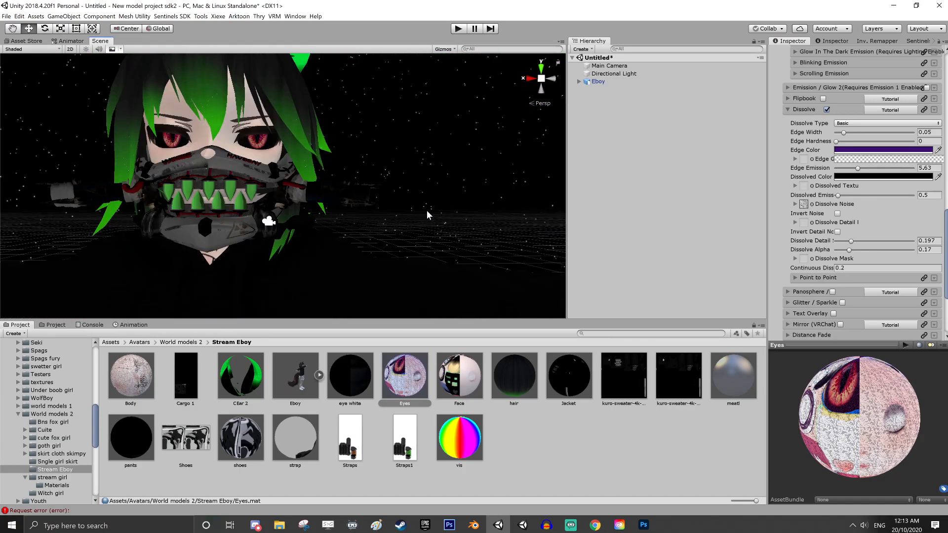
{"action": "middle_click_drag", "start_coordinate": [300, 213], "coordinate": [491, 185]}
{"action": "scroll", "coordinate": [416, 172], "scroll_direction": "down", "scroll_amount": 3}
{"action": "left_click_drag", "start_coordinate": [328, 203], "coordinate": [203, 230], "text": "alt"}
{"action": "middle_click_drag", "start_coordinate": [203, 230], "coordinate": [309, 354]}
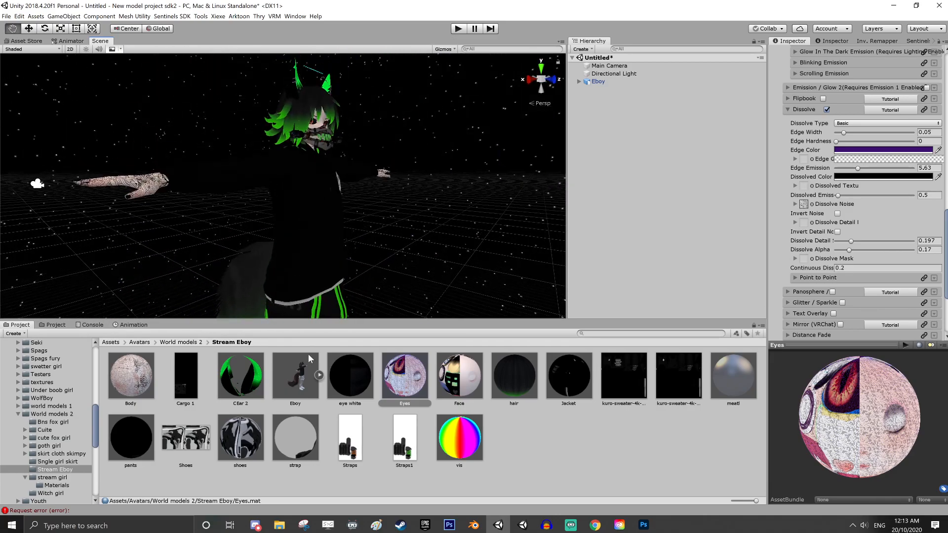
{"action": "left_click_drag", "start_coordinate": [395, 291], "coordinate": [333, 284], "text": "alt"}
{"action": "left_click_drag", "start_coordinate": [444, 247], "coordinate": [330, 263], "text": "alt"}
{"action": "middle_click_drag", "start_coordinate": [395, 247], "coordinate": [269, 301]}
{"action": "scroll", "coordinate": [303, 280], "scroll_direction": "up", "scroll_amount": 6}
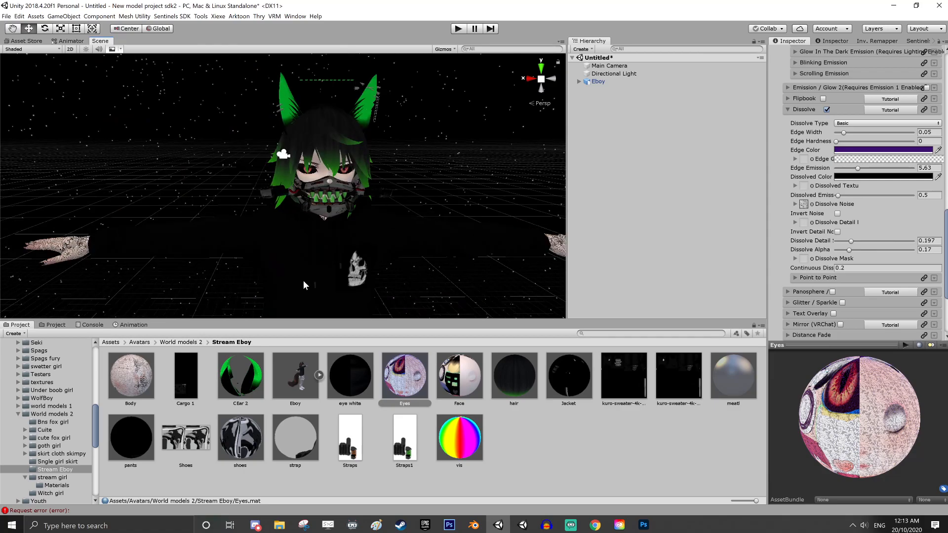
{"action": "left_click_drag", "start_coordinate": [414, 240], "coordinate": [513, 134], "text": "alt"}
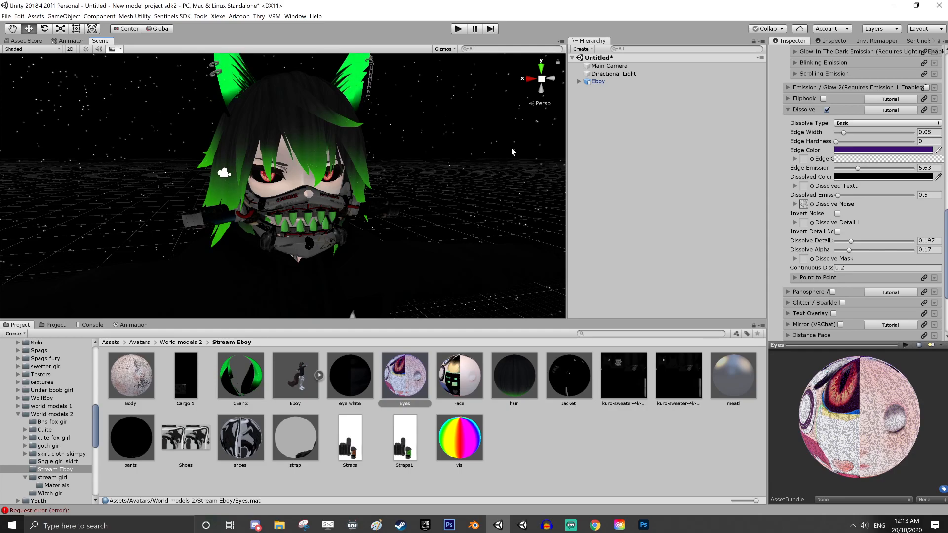
{"action": "left_click_drag", "start_coordinate": [484, 156], "coordinate": [368, 228], "text": "alt"}
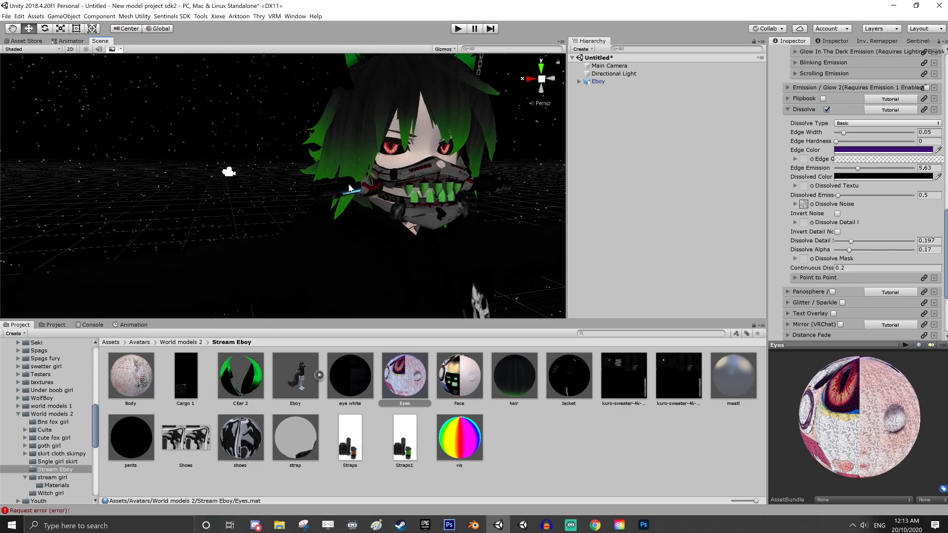
{"action": "left_click_drag", "start_coordinate": [349, 188], "coordinate": [222, 235], "text": "alt"}
{"action": "middle_click_drag", "start_coordinate": [163, 229], "coordinate": [297, 231]}
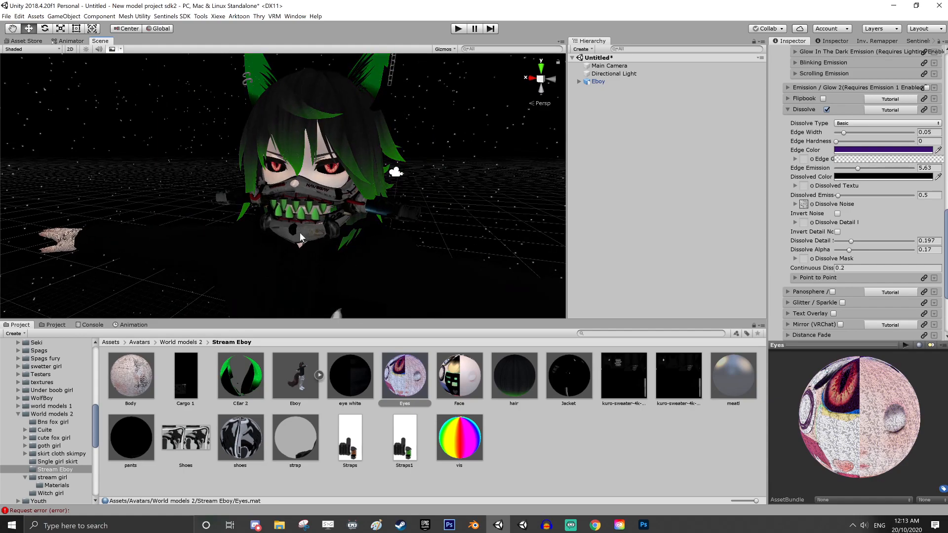
{"action": "right_click", "coordinate": [554, 444]}
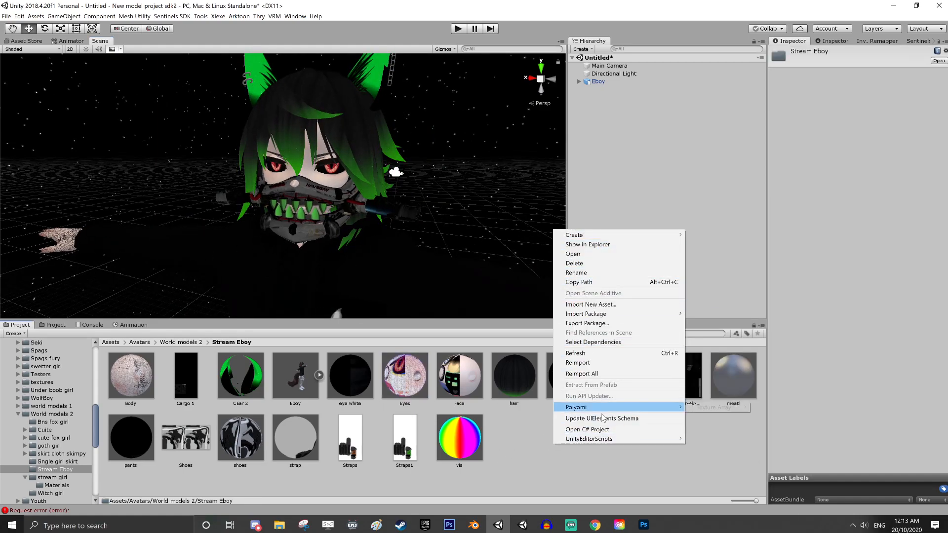
{"action": "left_click", "coordinate": [534, 460]}
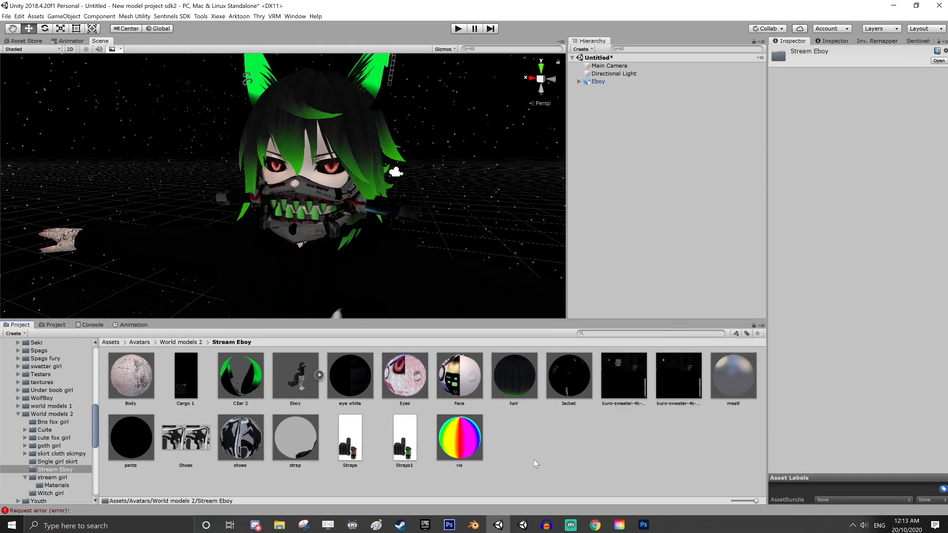
Add a Dynamic Bone component to the Tail bone under Eboy's Armature Hips, and assign Tail as its Root
{"action": "left_click", "coordinate": [579, 81]}
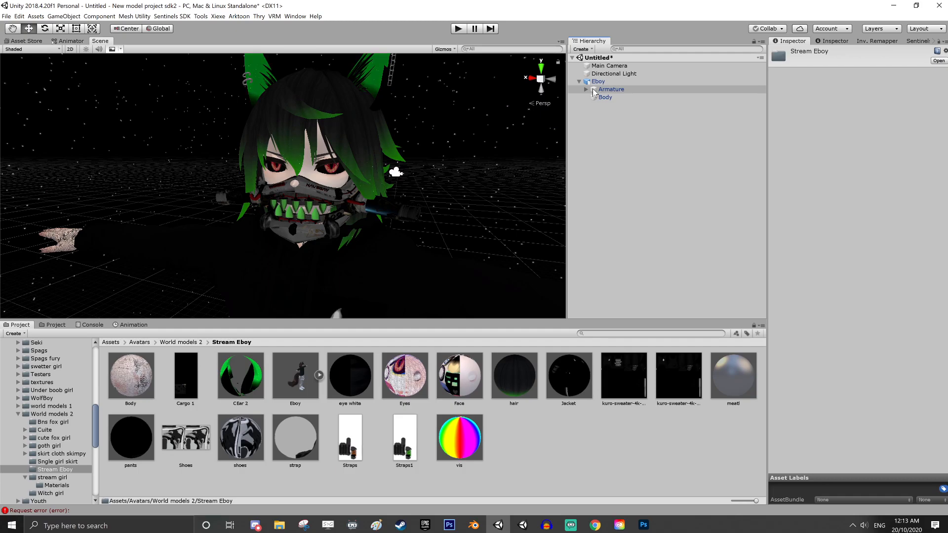
{"action": "scroll", "coordinate": [421, 235], "scroll_direction": "down", "scroll_amount": 5}
{"action": "middle_click_drag", "start_coordinate": [420, 266], "coordinate": [439, 279]}
{"action": "scroll", "coordinate": [438, 279], "scroll_direction": "up", "scroll_amount": 4}
{"action": "right_click_drag", "start_coordinate": [346, 214], "coordinate": [461, 195]}
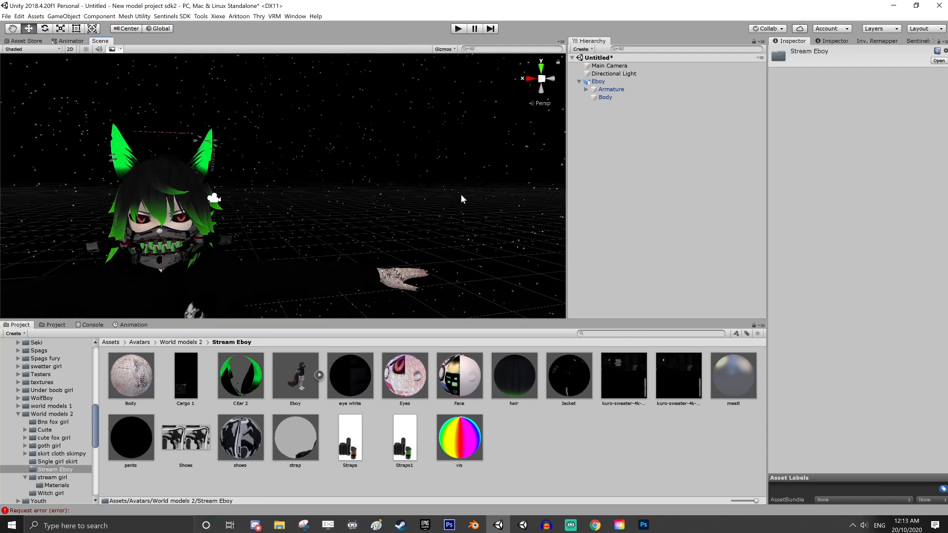
{"action": "middle_click_drag", "start_coordinate": [371, 196], "coordinate": [454, 175]}
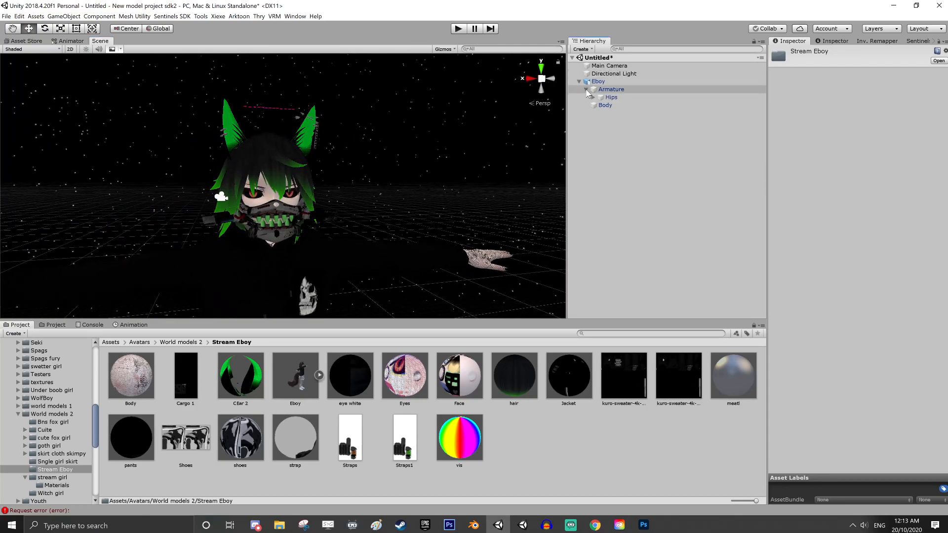
{"action": "left_click", "coordinate": [587, 90]}
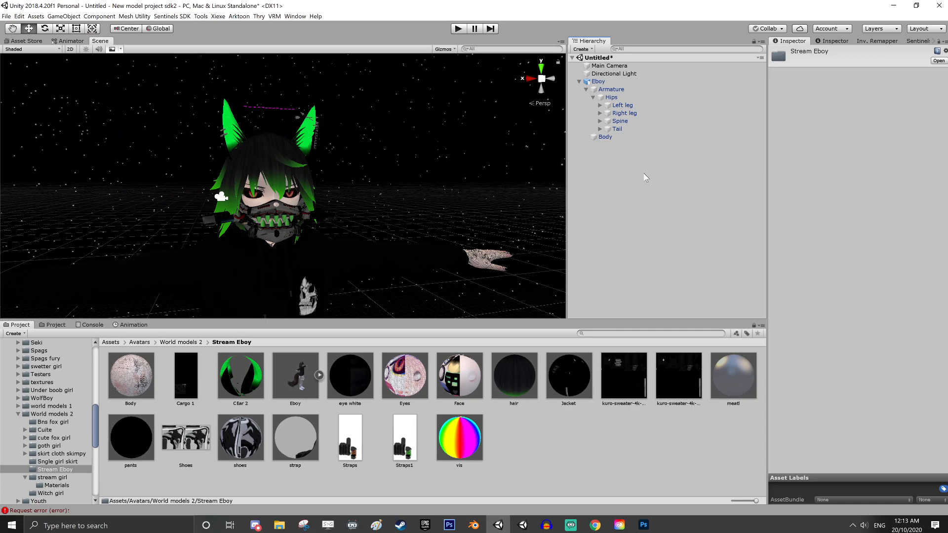
{"action": "left_click", "coordinate": [608, 128]}
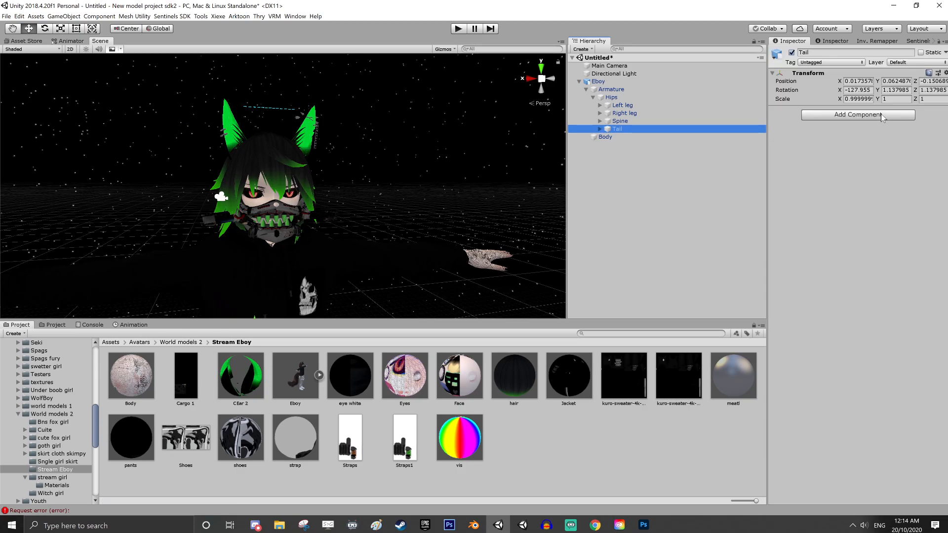
{"action": "left_click", "coordinate": [882, 116]}
{"action": "left_click", "coordinate": [838, 154]}
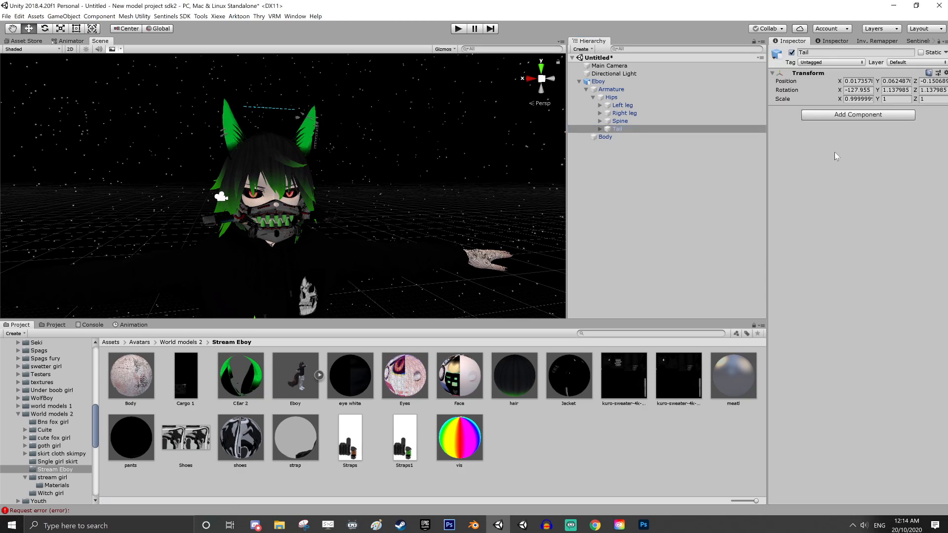
{"action": "left_click_drag", "start_coordinate": [625, 129], "coordinate": [862, 128]}
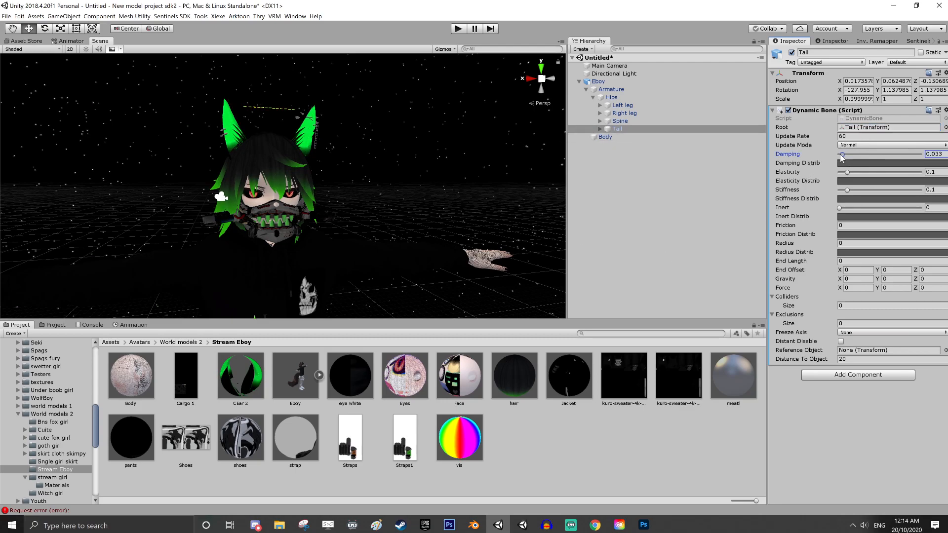
Set the Tail's Dynamic Bone Damping to about 0.033, Elasticity to about 0.039 and Stiffness to 0
{"action": "left_click_drag", "start_coordinate": [847, 172], "coordinate": [844, 176]}
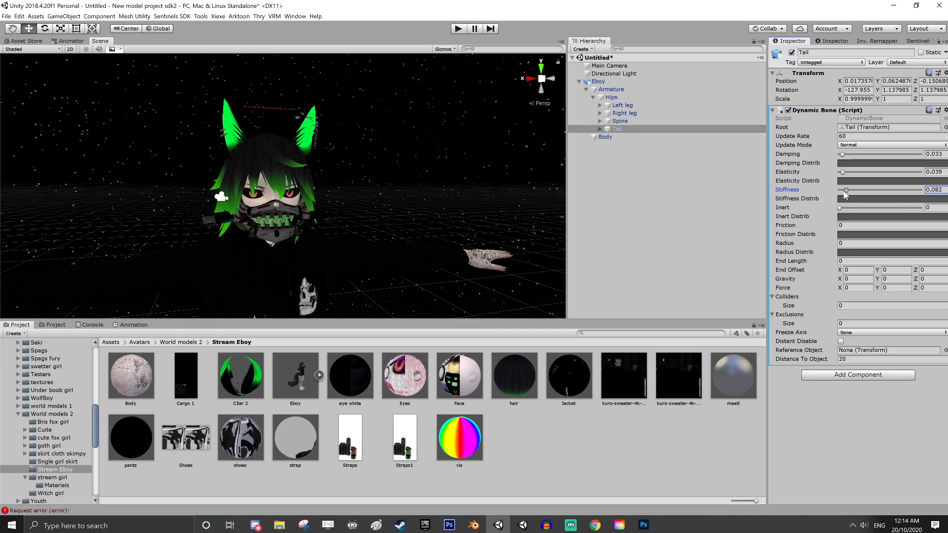
{"action": "left_click_drag", "start_coordinate": [845, 193], "coordinate": [839, 192]}
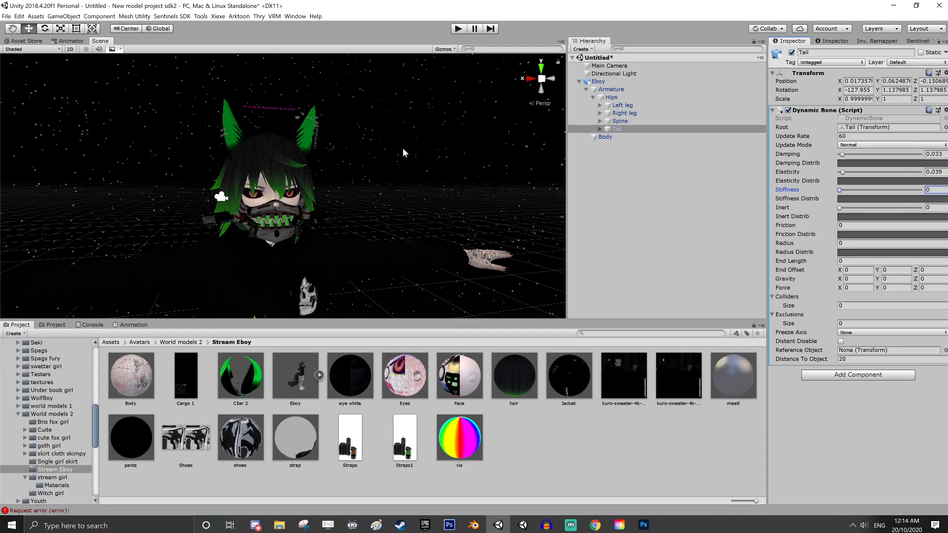
Run the scene in Play mode and test the tail's physics by moving the Eboy object vertically
{"action": "left_click", "coordinate": [458, 30]}
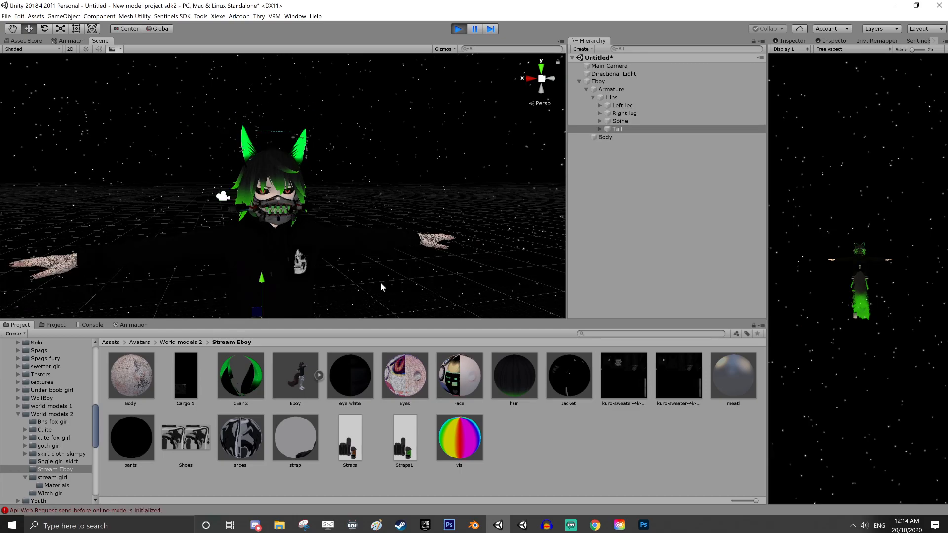
{"action": "right_click_drag", "start_coordinate": [444, 216], "coordinate": [612, 249]}
{"action": "middle_click_drag", "start_coordinate": [242, 278], "coordinate": [425, 231]}
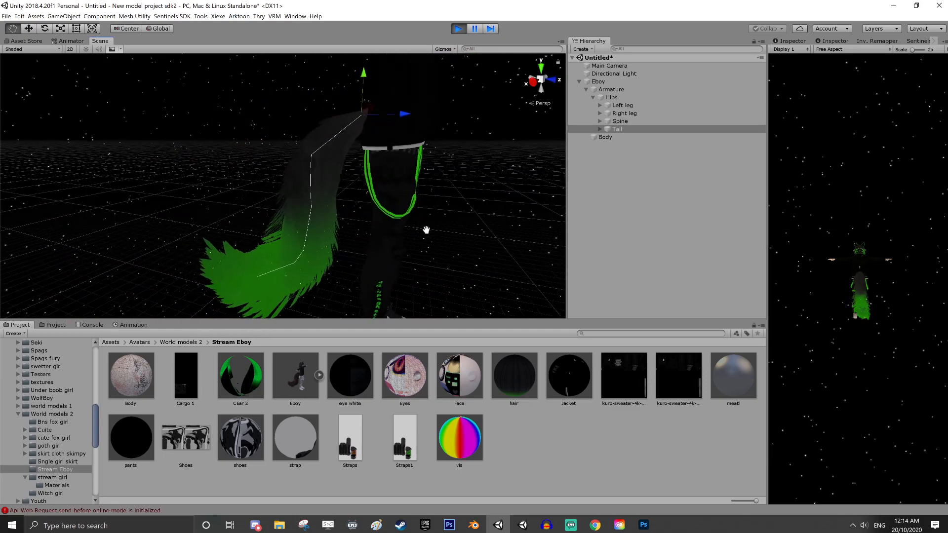
{"action": "scroll", "coordinate": [428, 229], "scroll_direction": "down", "scroll_amount": 3}
{"action": "left_click", "coordinate": [600, 81]}
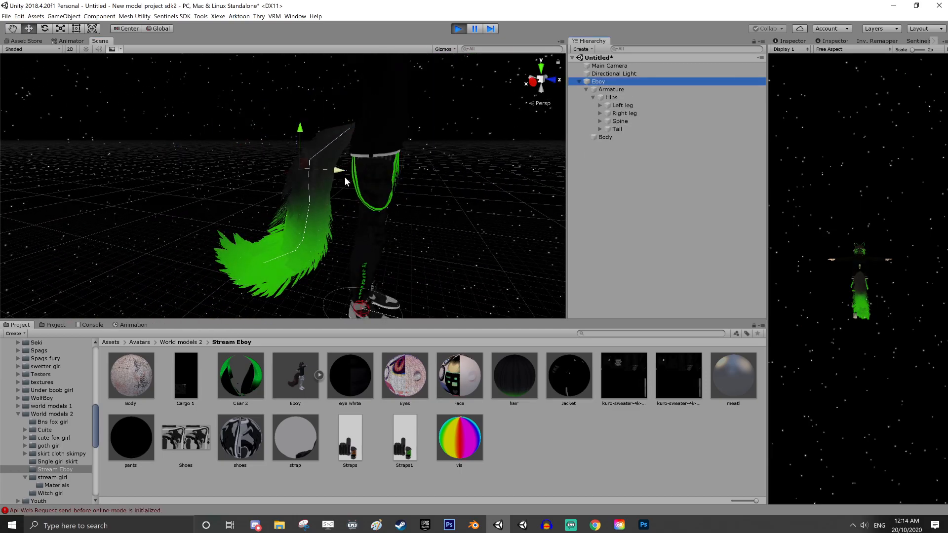
{"action": "mouse_move", "coordinate": [303, 129]}
{"action": "left_mouse_down"}
{"action": "mouse_move", "coordinate": [304, 86]}
{"action": "mouse_move", "coordinate": [304, 120]}
{"action": "left_mouse_up"}
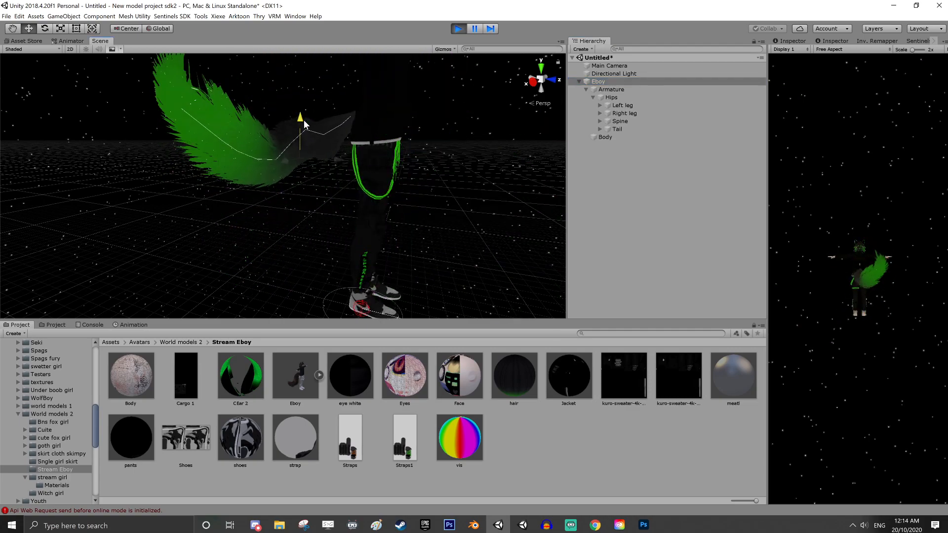
Set the Tail's Dynamic Bone Damping to about 0.272 and test the tail's swing by moving the Armature
{"action": "left_click", "coordinate": [618, 127]}
{"action": "left_click", "coordinate": [794, 41]}
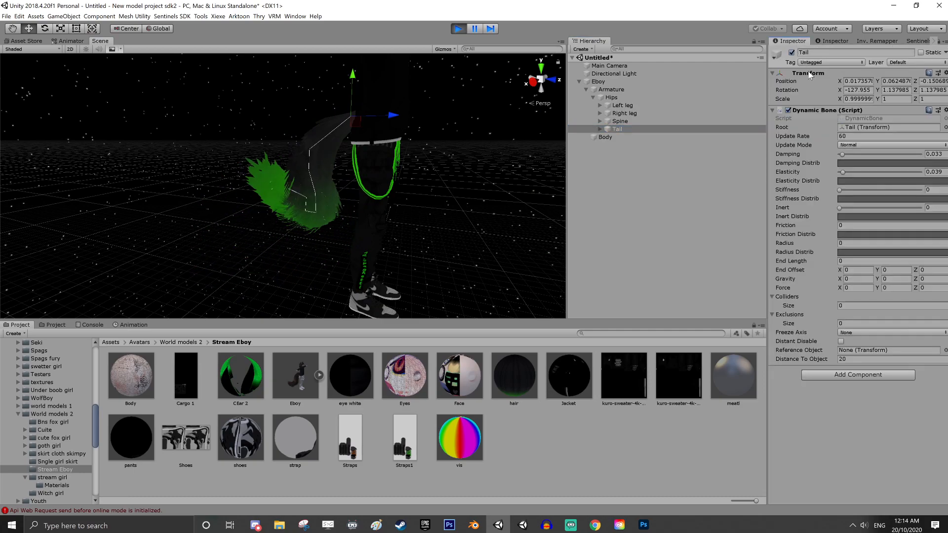
{"action": "left_click_drag", "start_coordinate": [842, 154], "coordinate": [861, 155]}
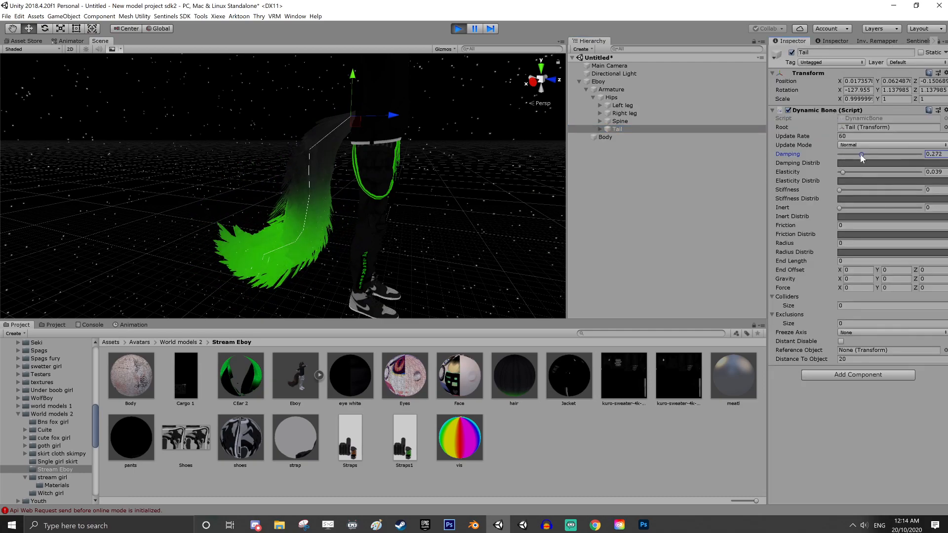
{"action": "left_click", "coordinate": [601, 90]}
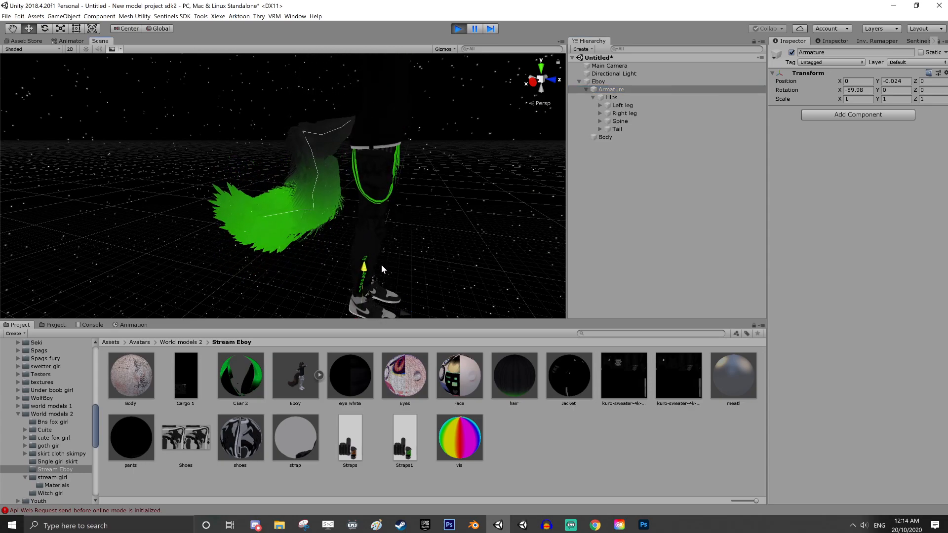
{"action": "mouse_move", "coordinate": [381, 265]}
{"action": "left_mouse_down"}
{"action": "mouse_move", "coordinate": [422, 134]}
{"action": "mouse_move", "coordinate": [279, 281]}
{"action": "mouse_move", "coordinate": [301, 260]}
{"action": "mouse_move", "coordinate": [375, 67]}
{"action": "mouse_move", "coordinate": [386, 265]}
{"action": "left_mouse_up"}
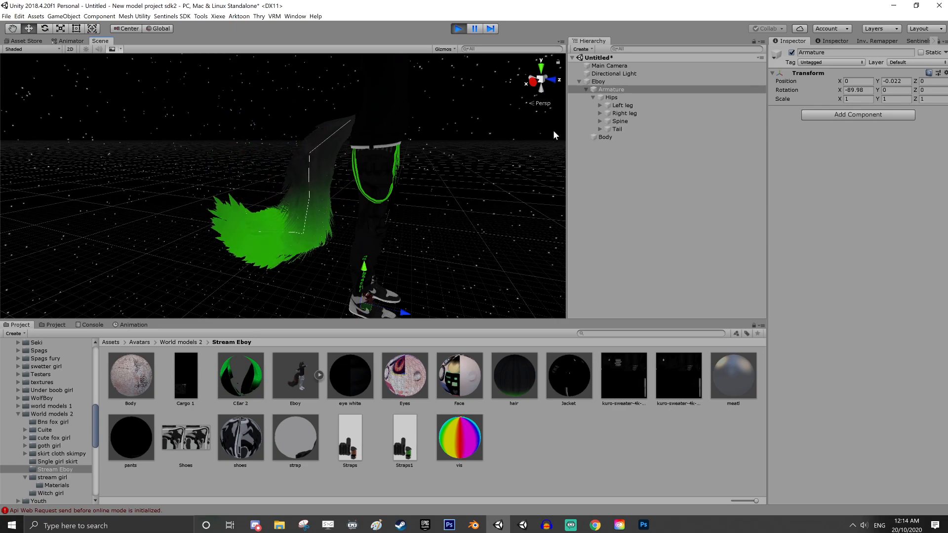
Set the Tail's Dynamic Bone Elasticity to about 0.014 and test the swing by moving the Eboy object vertically
{"action": "left_click", "coordinate": [619, 129]}
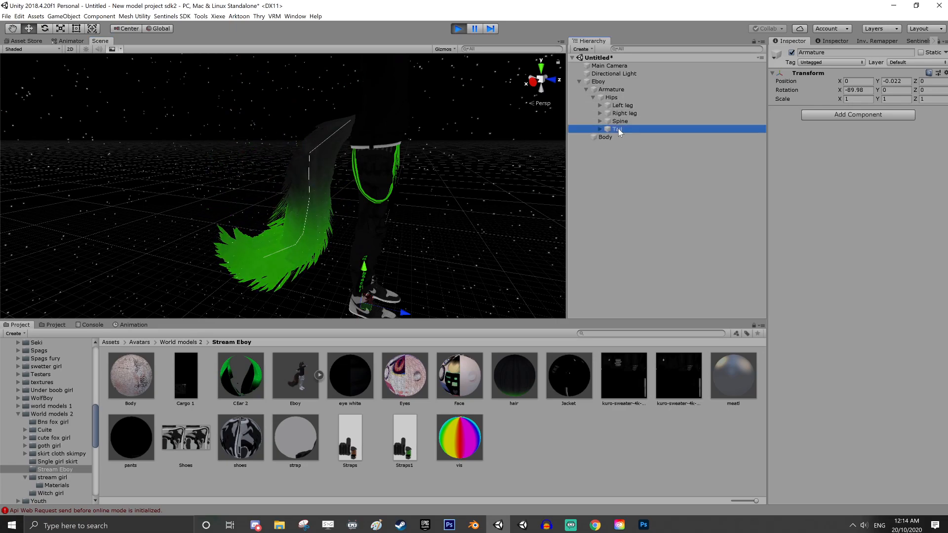
{"action": "left_click_drag", "start_coordinate": [844, 170], "coordinate": [841, 171]}
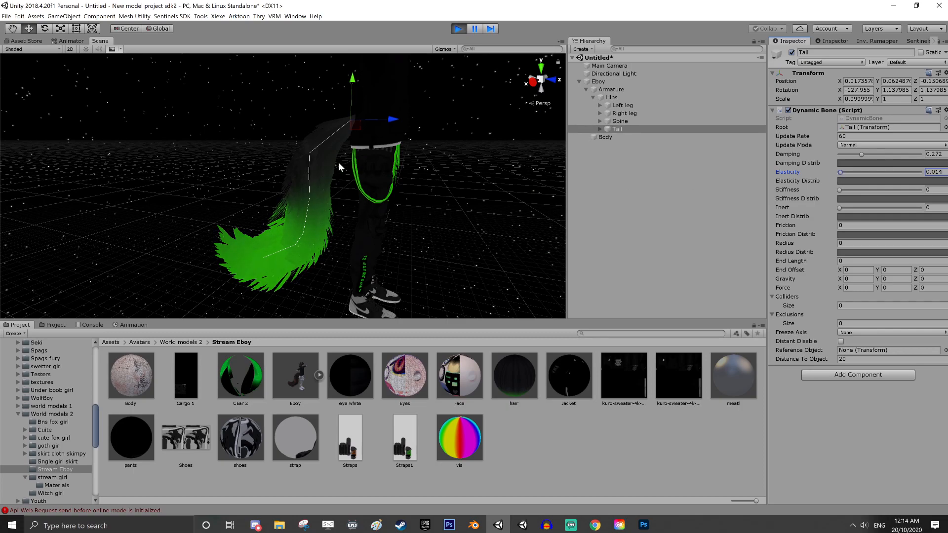
{"action": "left_click", "coordinate": [612, 82]}
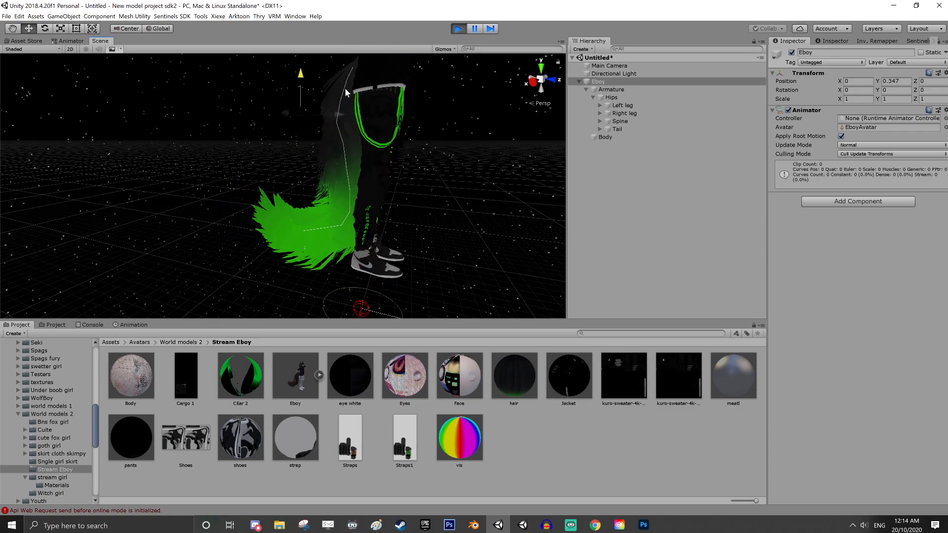
Set the Tail's Dynamic Bone Damping to about 0.162 and test the tail's swing by moving the Eboy object vertically
{"action": "left_click", "coordinate": [606, 128]}
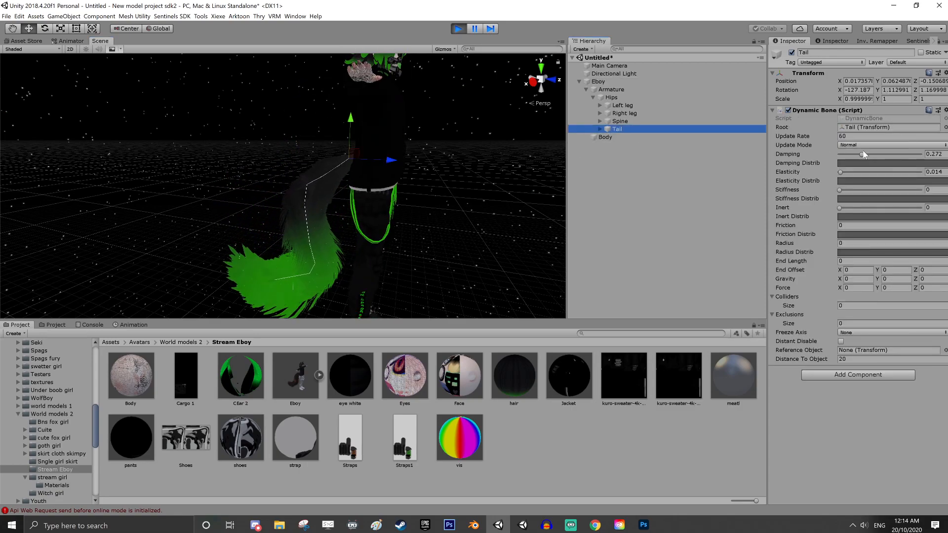
{"action": "left_click", "coordinate": [858, 155]}
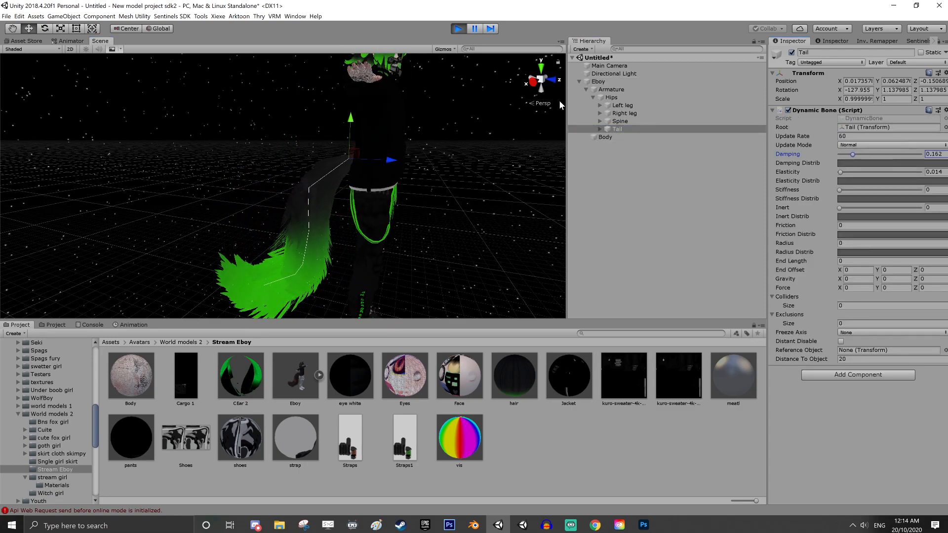
{"action": "left_click", "coordinate": [603, 83]}
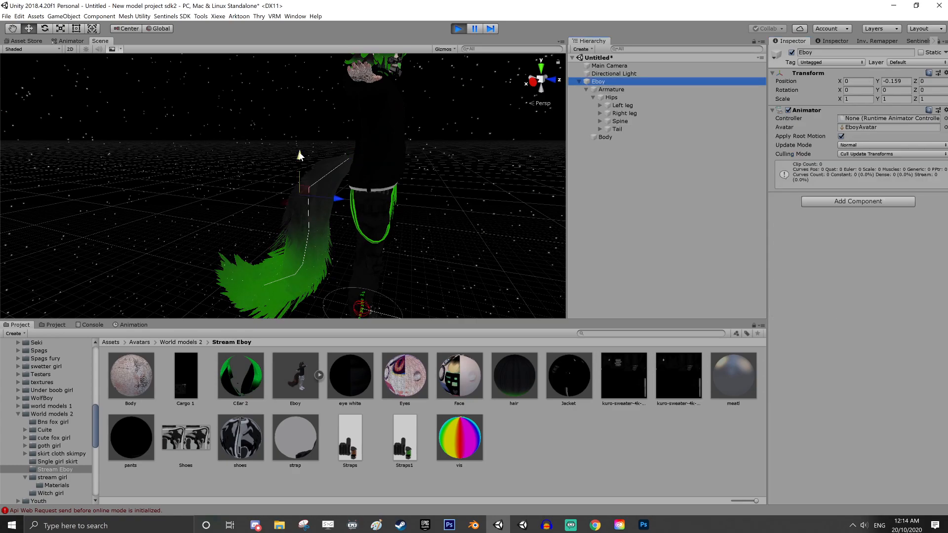
{"action": "left_click_drag", "start_coordinate": [300, 156], "coordinate": [423, 185]}
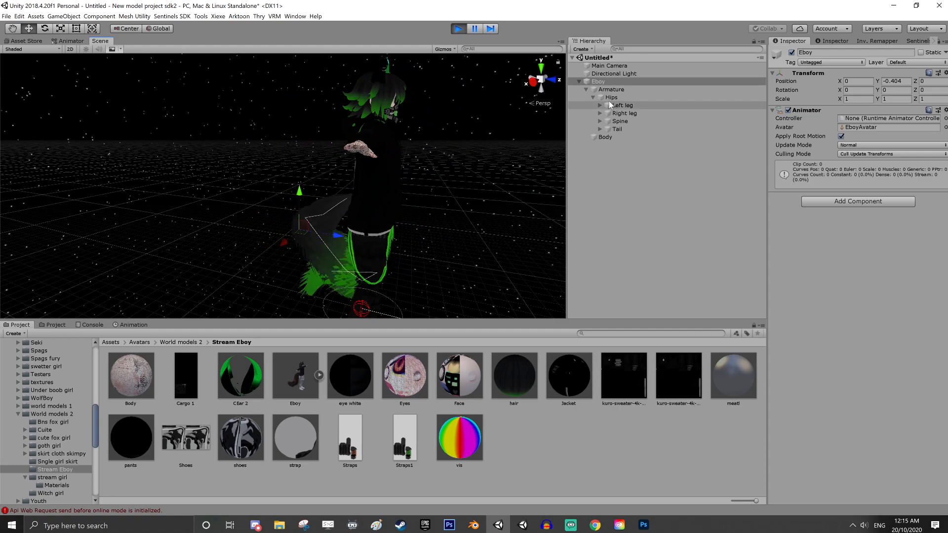
Set the Tail's Dynamic Bone Force Y to -0.001 and test the swing by moving the Eboy object vertically
{"action": "left_click", "coordinate": [616, 129]}
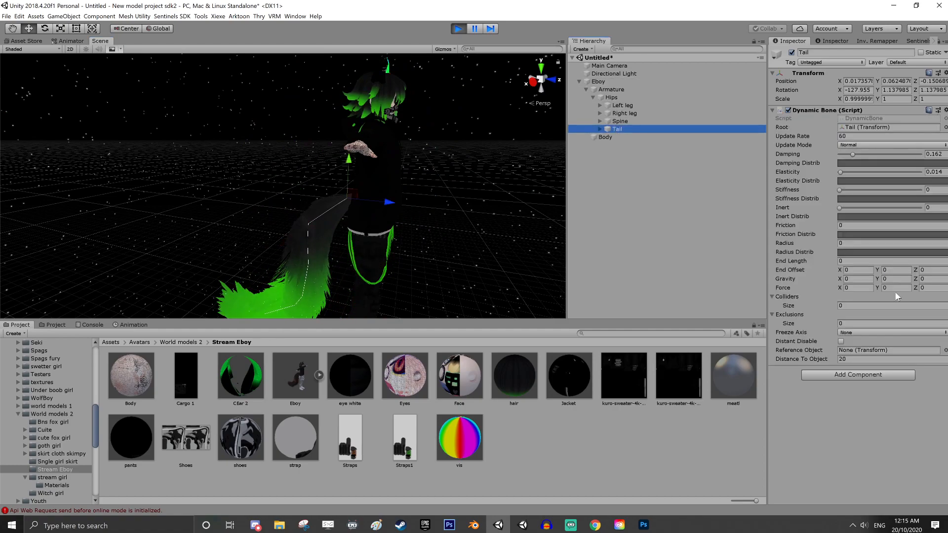
{"action": "left_click", "coordinate": [898, 289]}
{"action": "type", "text": "-0."}
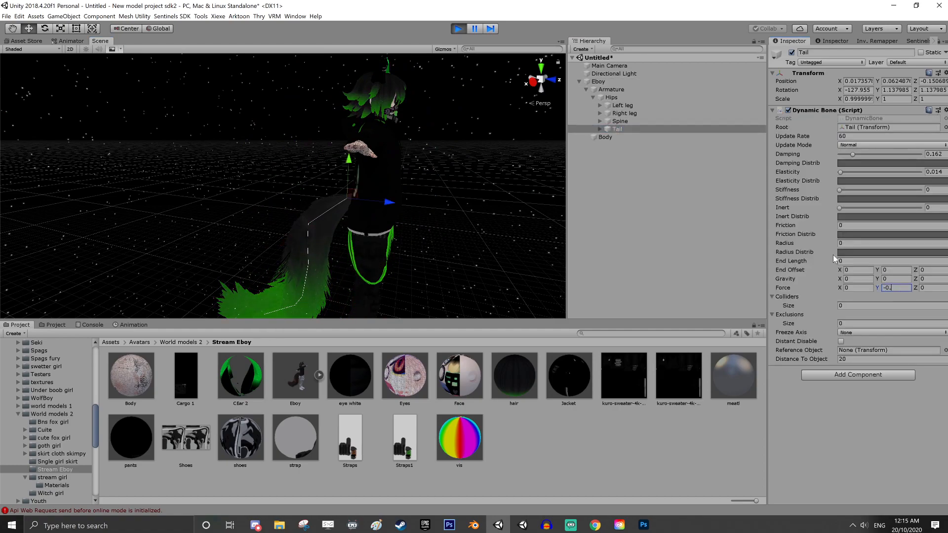
{"action": "type", "text": "001"}
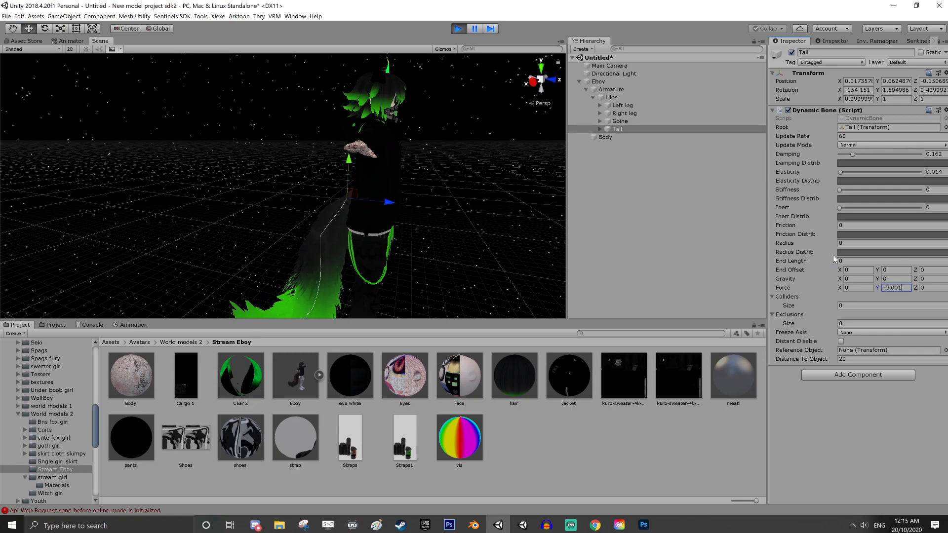
{"action": "left_click", "coordinate": [615, 82]}
{"action": "left_click_drag", "start_coordinate": [294, 189], "coordinate": [426, 176]}
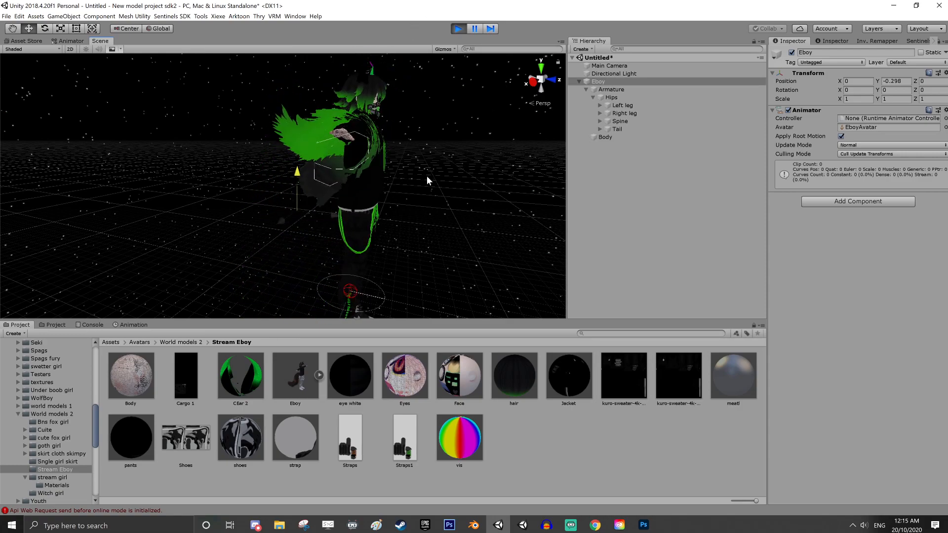
Set the Tail's Dynamic Bone Radius to 0.2
{"action": "left_click", "coordinate": [618, 129]}
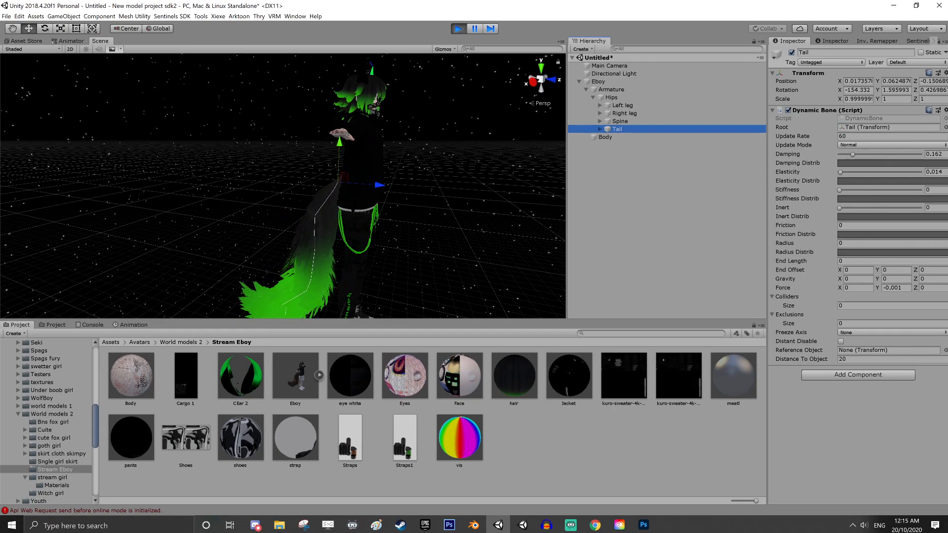
{"action": "left_click", "coordinate": [842, 243]}
{"action": "type", "text": "0.02"}
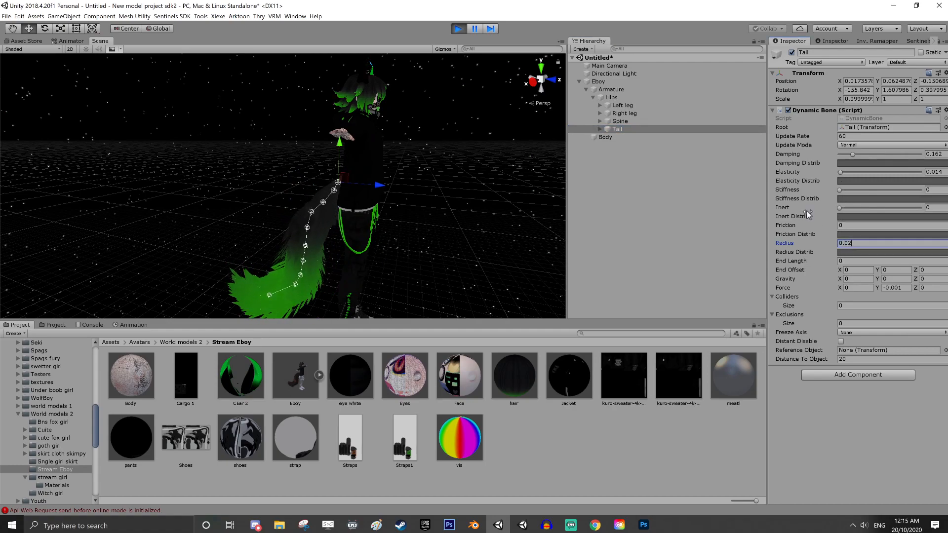
{"action": "key", "text": "BackSpace"}
{"action": "type", "text": "4"}
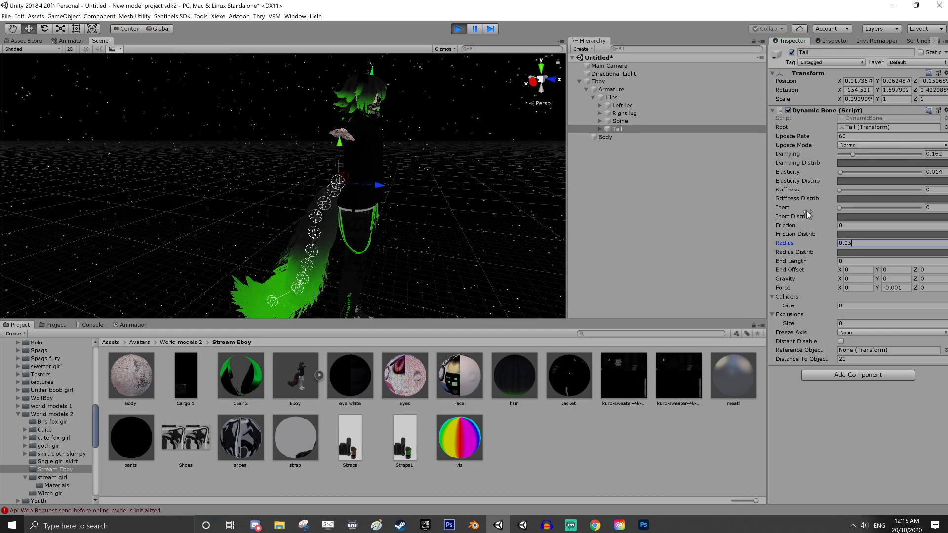
{"action": "key", "text": "BackSpace"}
{"action": "type", "text": "8"}
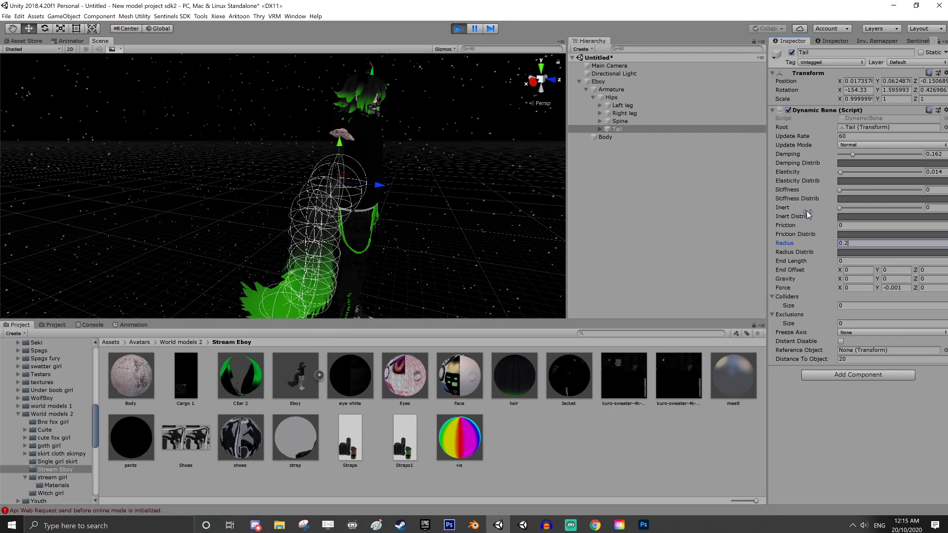
Shape the Tail's Radius Distribution curve with a key at the origin and a high key about a quarter of the way along
{"action": "left_click", "coordinate": [849, 253]}
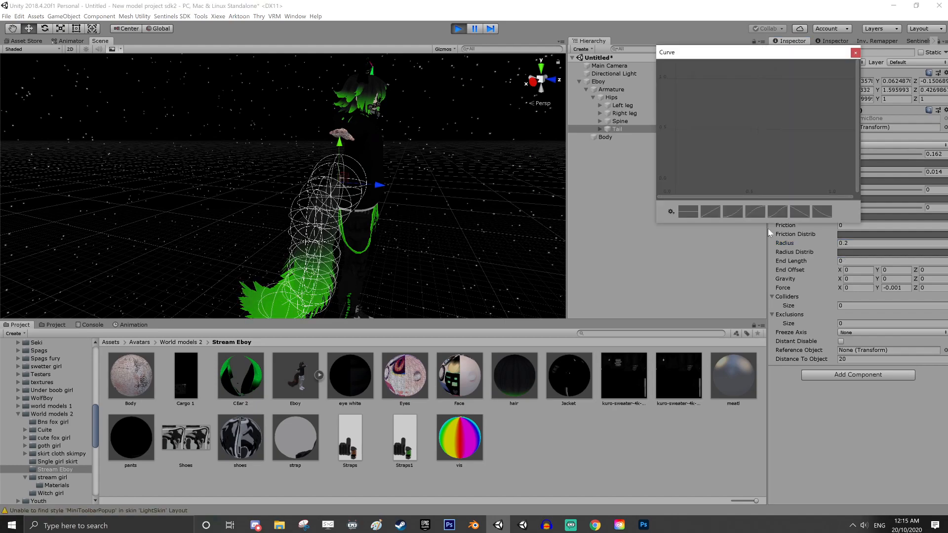
{"action": "double_click", "coordinate": [675, 180]}
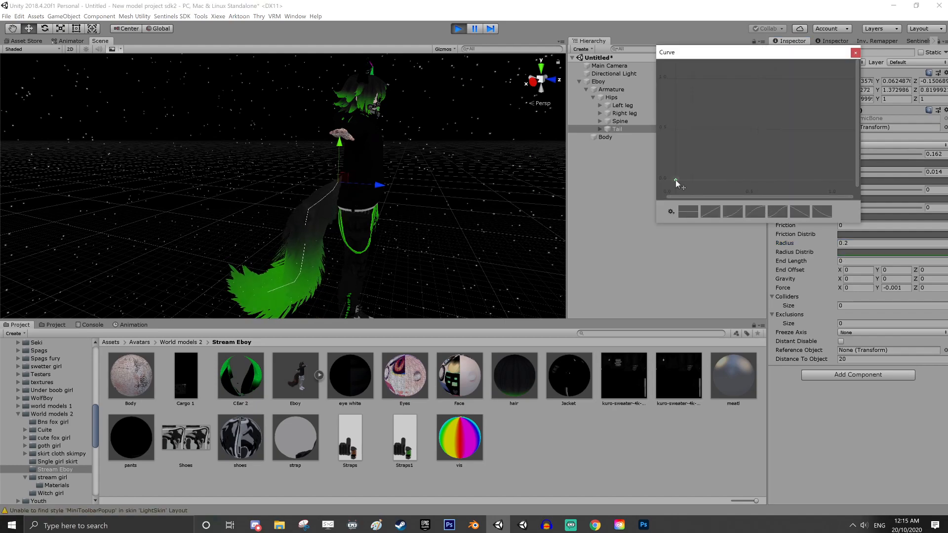
{"action": "double_click", "coordinate": [717, 79]}
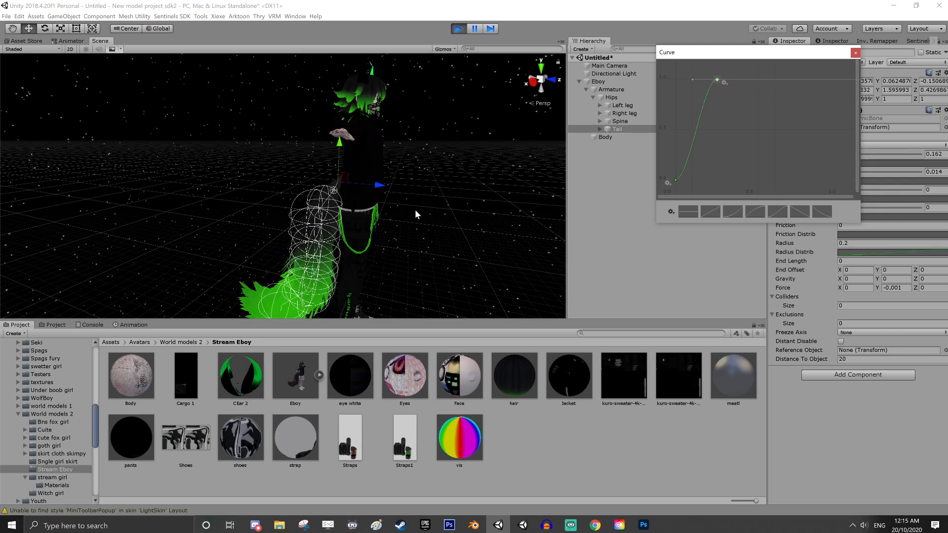
{"action": "left_click", "coordinate": [448, 207]}
{"action": "middle_click_drag", "start_coordinate": [440, 244], "coordinate": [511, 202]}
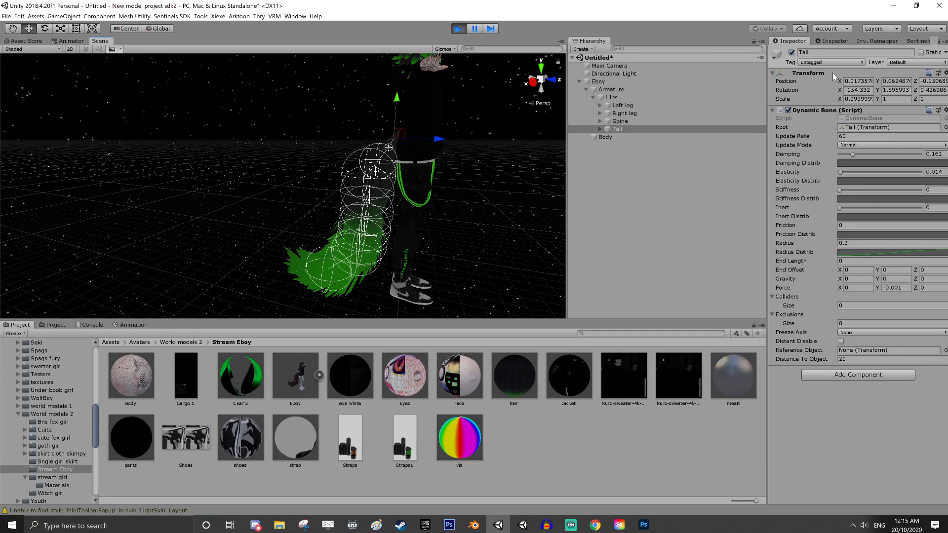
Copy the tuned Dynamic Bone component, exit Play mode and paste its values onto the Tail's Dynamic Bone
{"action": "left_click", "coordinate": [946, 110]}
{"action": "left_click", "coordinate": [905, 161]}
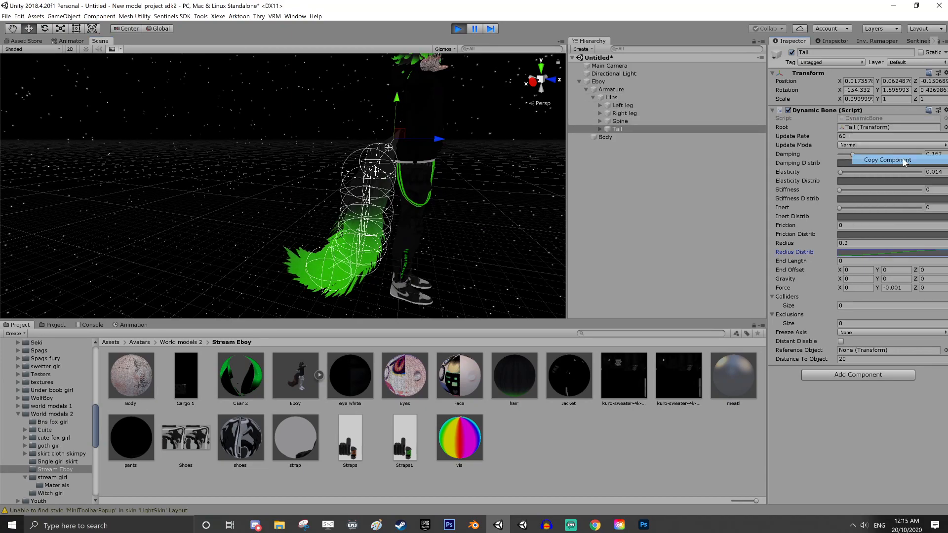
{"action": "left_click", "coordinate": [459, 28]}
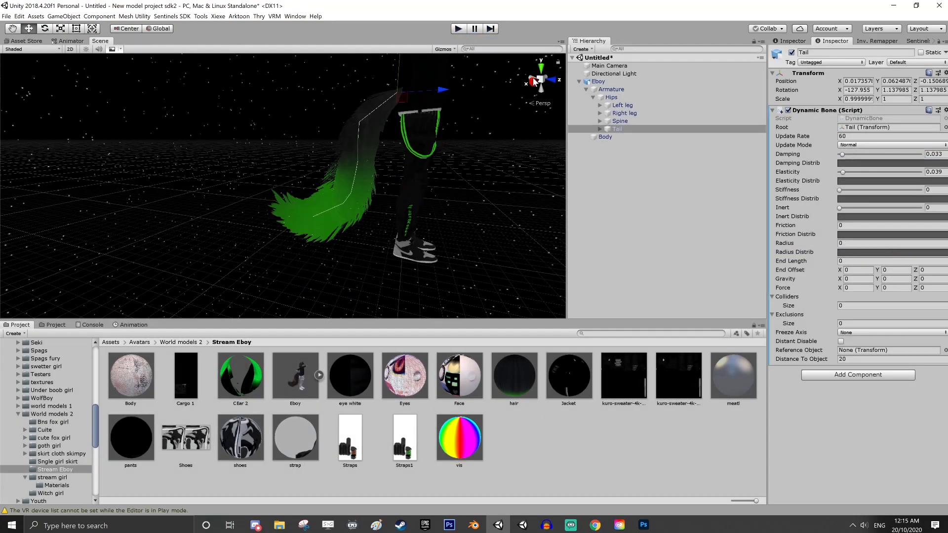
{"action": "left_click", "coordinate": [610, 128]}
{"action": "left_click", "coordinate": [945, 110]}
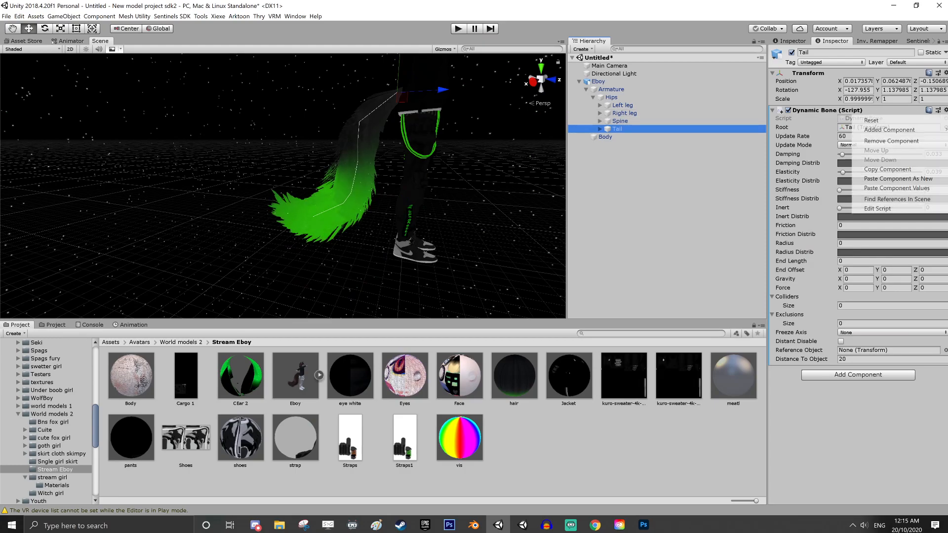
{"action": "left_click", "coordinate": [910, 189]}
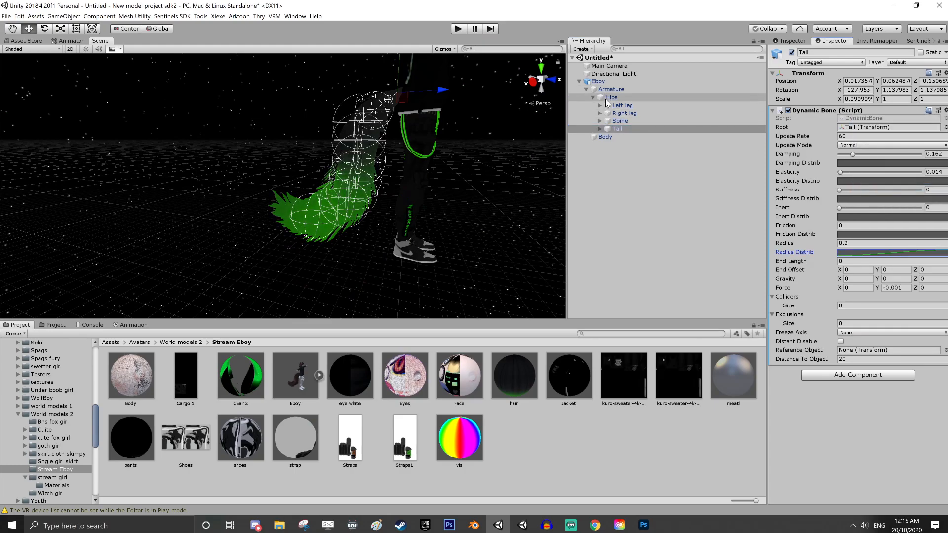
Add a Dynamic Bone Collider component to the Hips bone and expand its settings
{"action": "left_click", "coordinate": [612, 98]}
{"action": "middle_click_drag", "start_coordinate": [454, 140], "coordinate": [376, 219]}
{"action": "scroll", "coordinate": [376, 219], "scroll_direction": "up", "scroll_amount": 8}
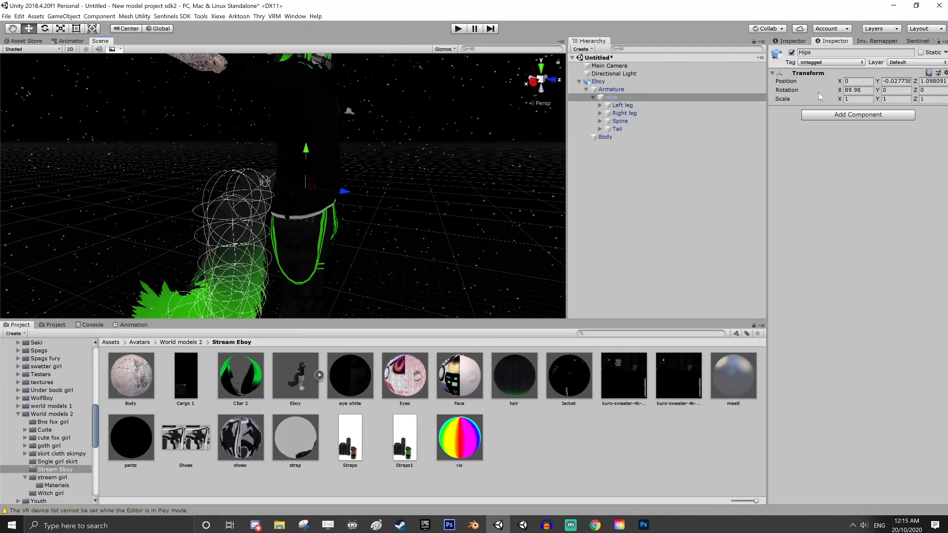
{"action": "left_click", "coordinate": [843, 114]}
{"action": "left_click", "coordinate": [842, 163]}
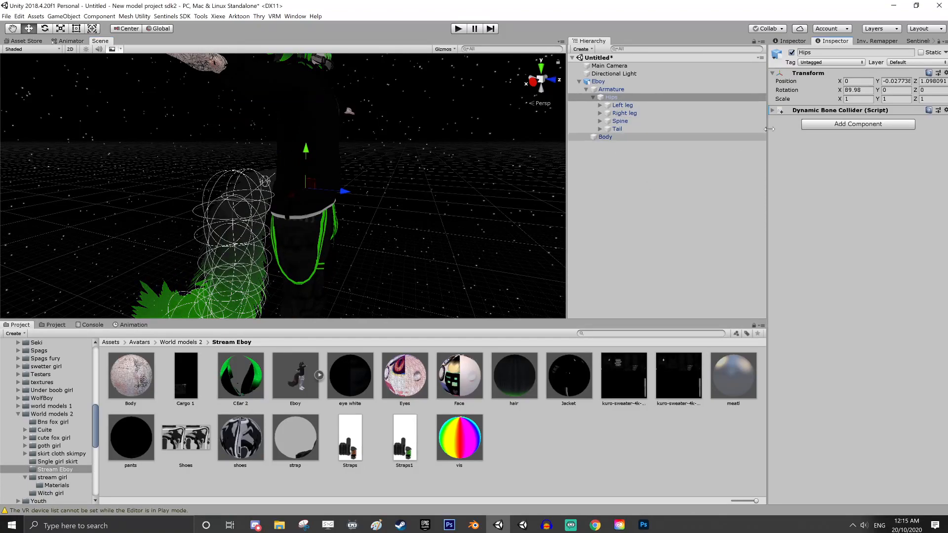
{"action": "left_click", "coordinate": [785, 112]}
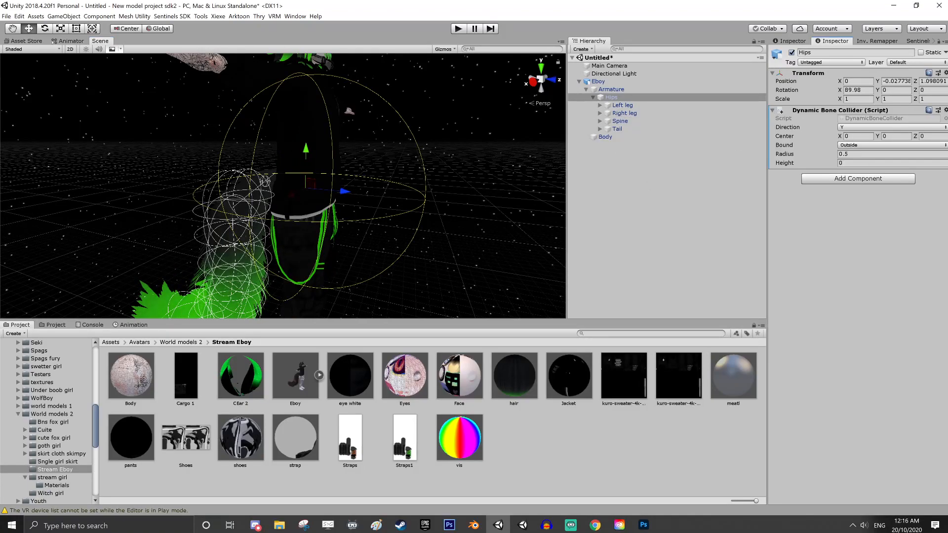
Set the Hips collider's Radius to 0.18, trying 0.15 first and checking its fit around the body
{"action": "type", "text": "0."}
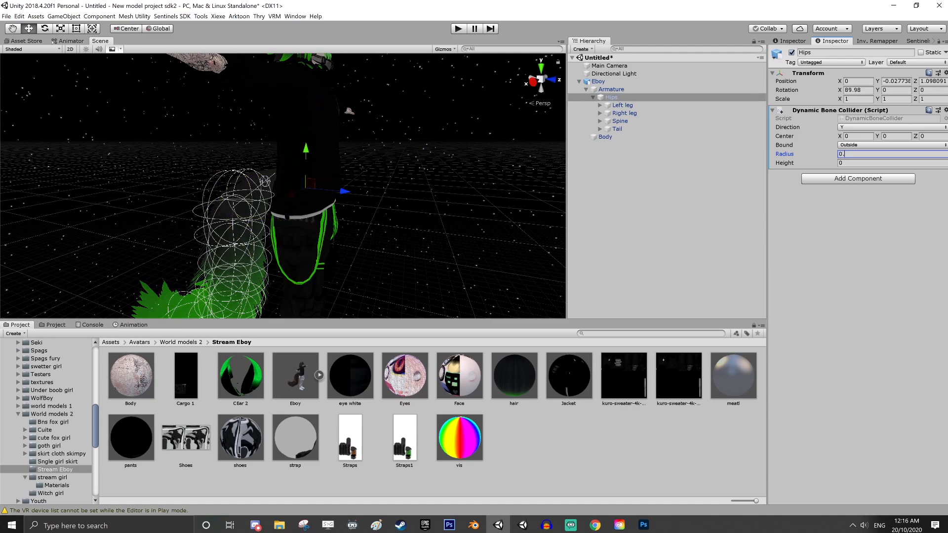
{"action": "type", "text": "2"}
{"action": "key", "text": "BackSpace"}
{"action": "type", "text": "15"}
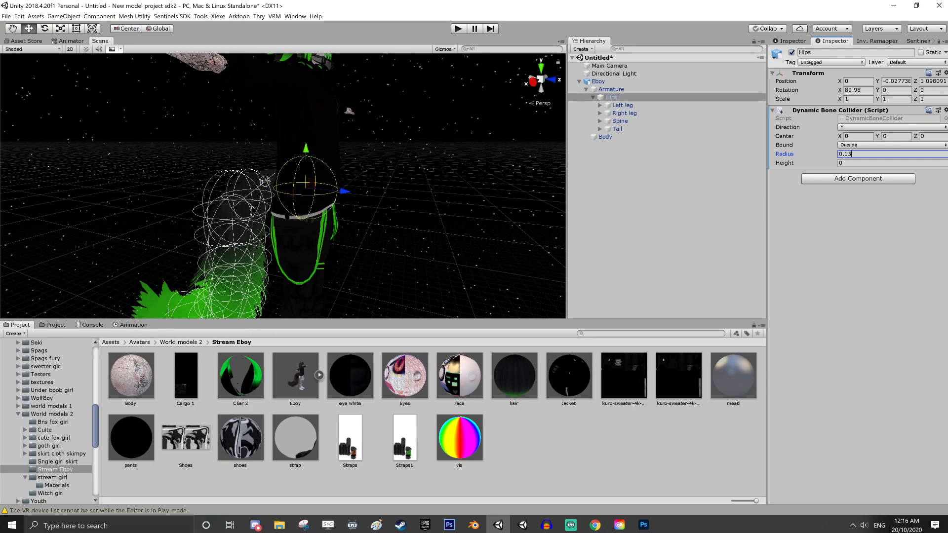
{"action": "middle_click_drag", "start_coordinate": [323, 184], "coordinate": [222, 189]}
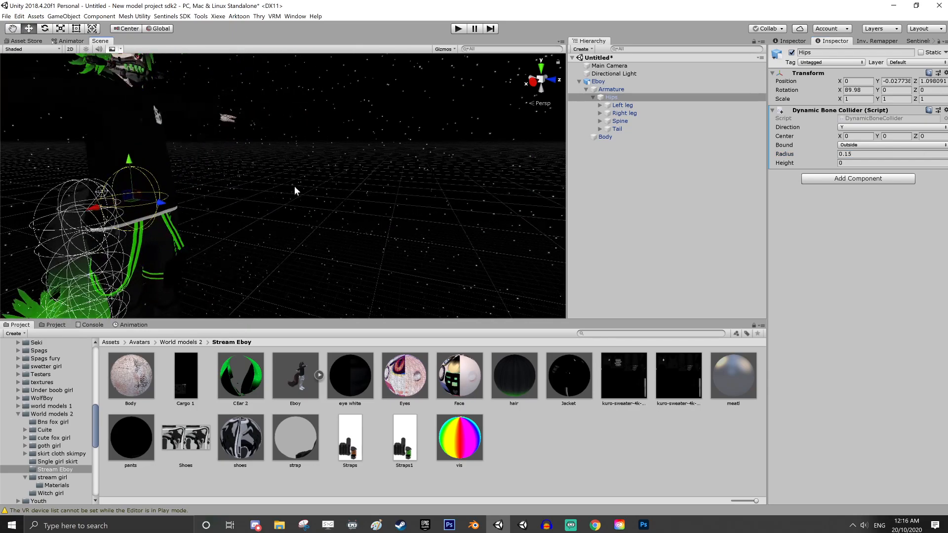
{"action": "right_click_drag", "start_coordinate": [296, 190], "coordinate": [131, 191]}
{"action": "middle_click_drag", "start_coordinate": [131, 190], "coordinate": [23, 139]}
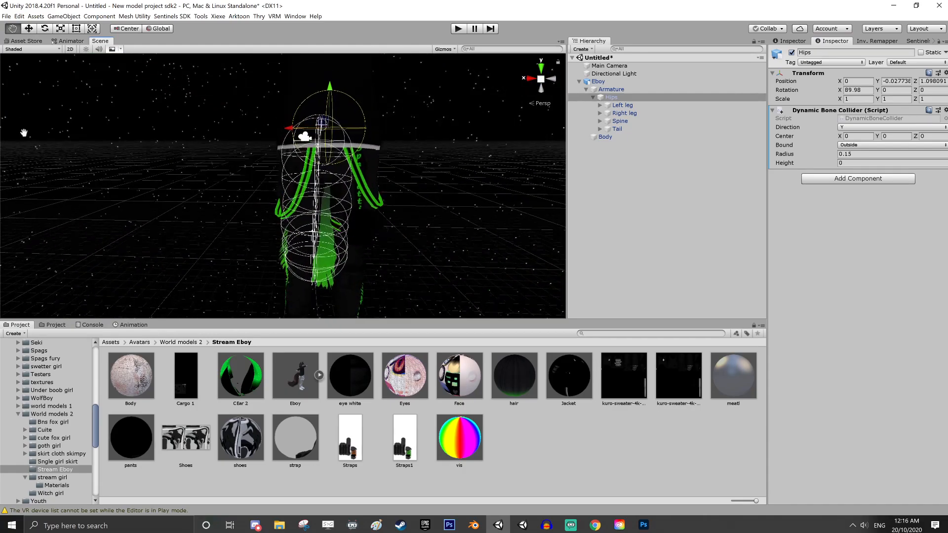
{"action": "scroll", "coordinate": [23, 139], "scroll_direction": "down", "scroll_amount": 4}
{"action": "left_click", "coordinate": [867, 154]}
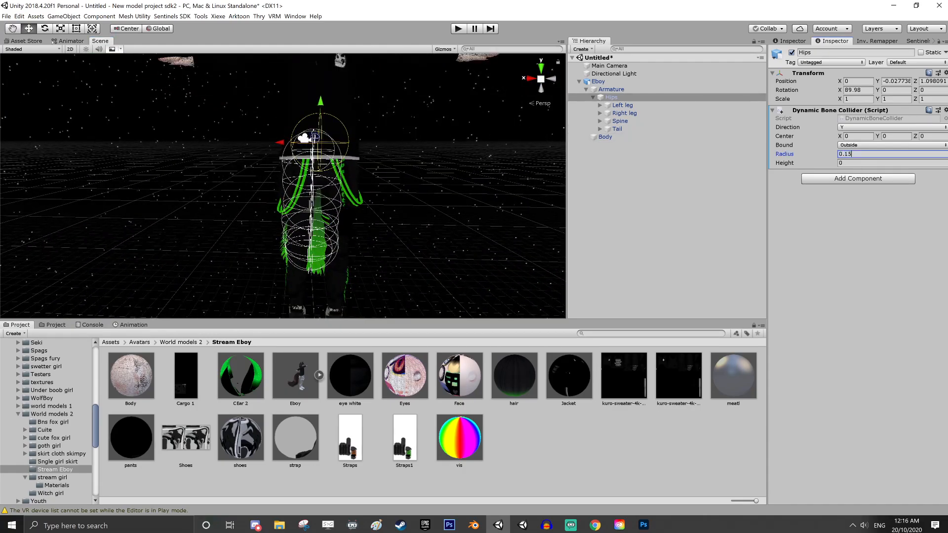
{"action": "key", "text": "BackSpace"}
{"action": "type", "text": "8"}
{"action": "middle_click_drag", "start_coordinate": [347, 141], "coordinate": [403, 158]}
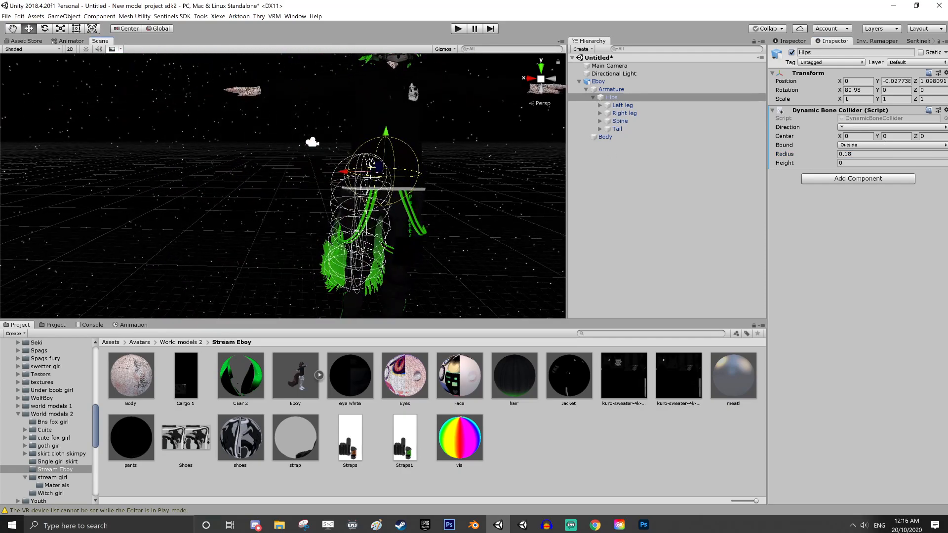
Set the Hips collider's Height to 0.5 after trying 0.8 and 0.7
{"action": "left_click", "coordinate": [860, 163]}
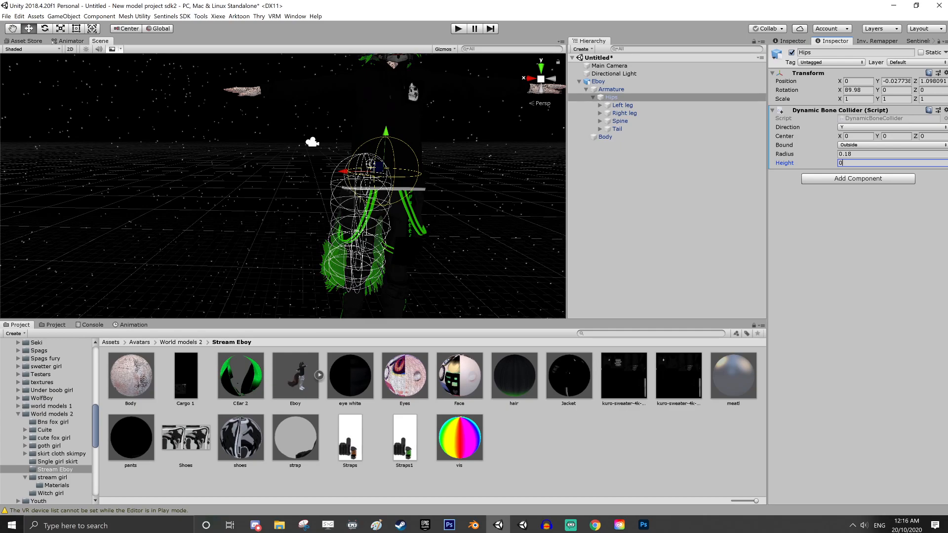
{"action": "type", "text": "1"}
{"action": "key", "text": "BackSpace"}
{"action": "type", "text": ".8"}
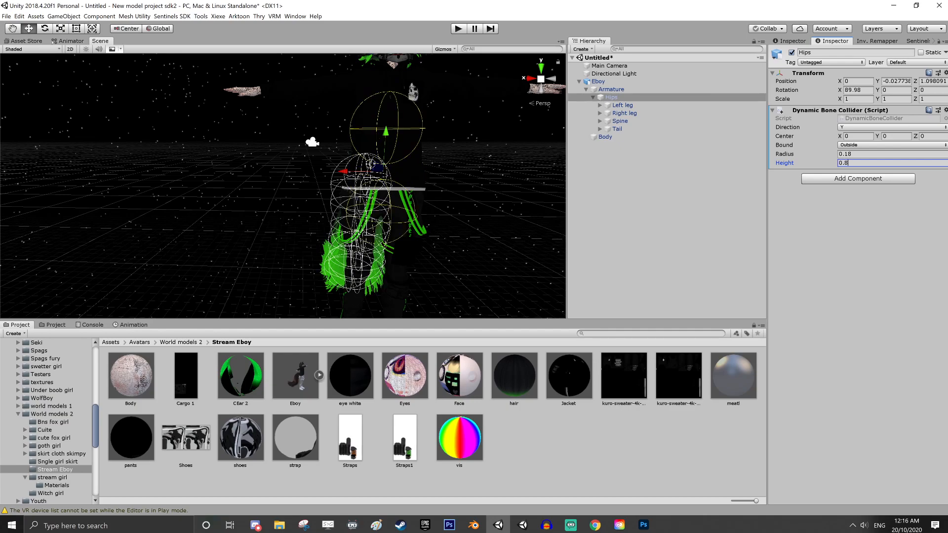
{"action": "key", "text": "BackSpace"}
{"action": "type", "text": "7"}
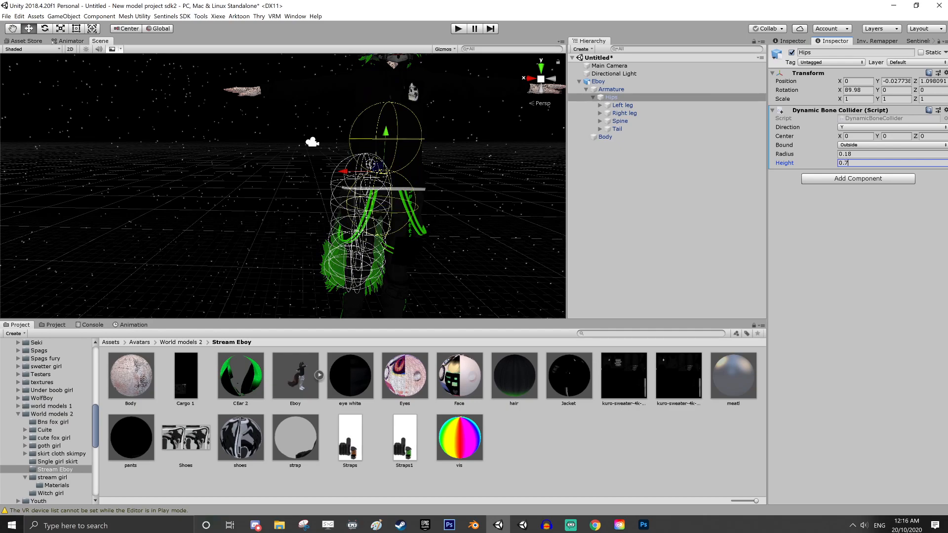
{"action": "key", "text": "BackSpace"}
{"action": "type", "text": "5"}
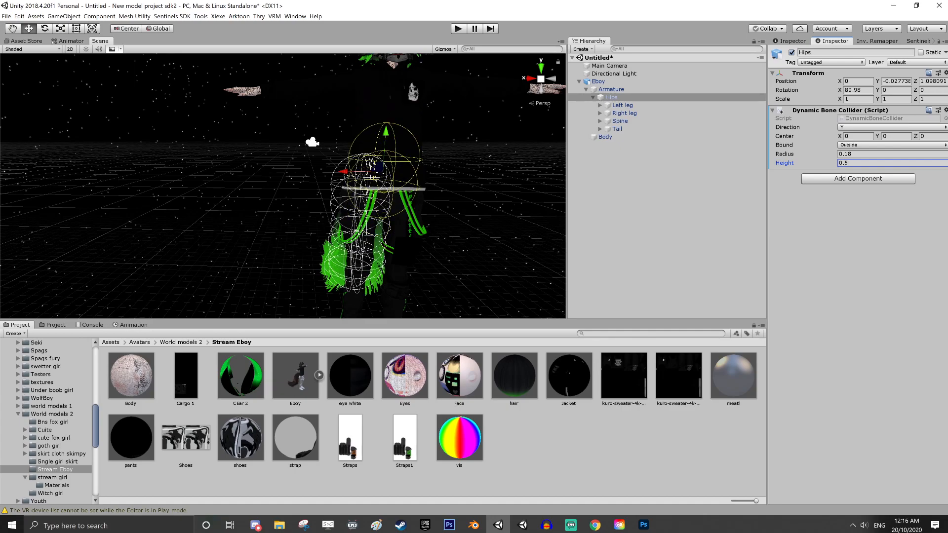
Copy the Hips' Dynamic Bone Collider and paste it as a new component on the Left leg bone
{"action": "left_click", "coordinate": [945, 110]}
{"action": "left_click", "coordinate": [889, 168]}
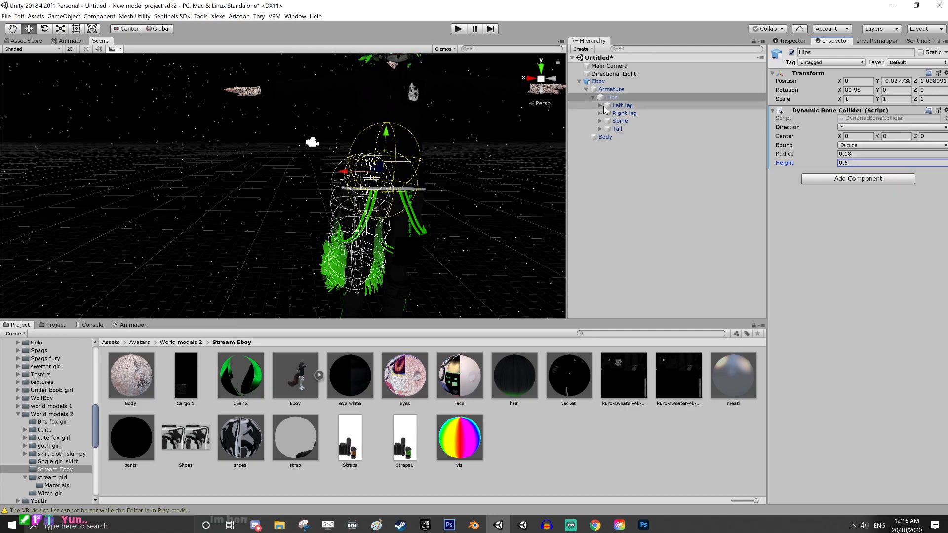
{"action": "left_click", "coordinate": [607, 105]}
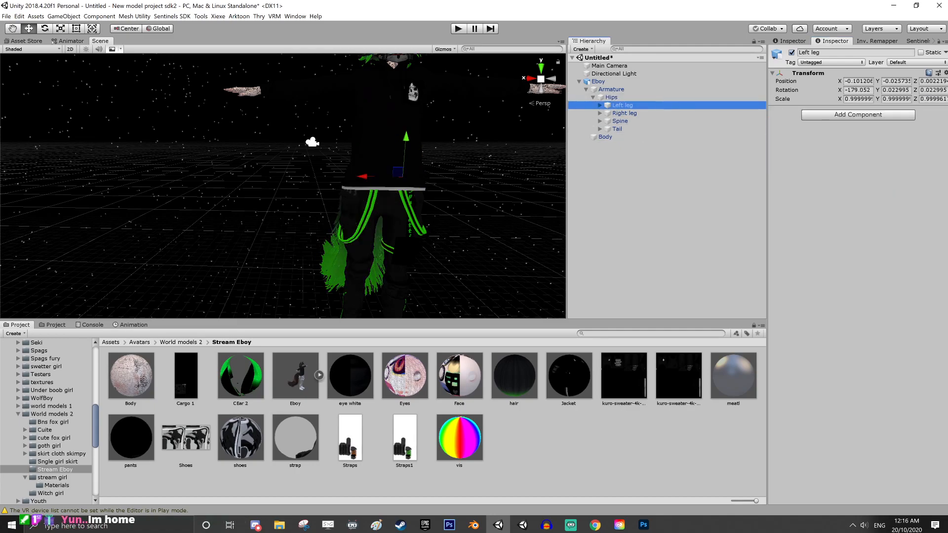
{"action": "left_click", "coordinate": [946, 72]}
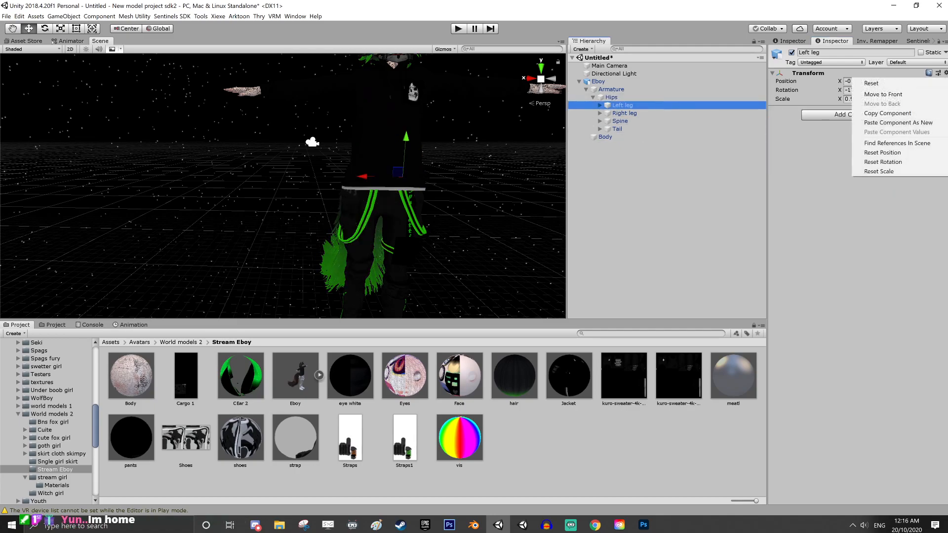
{"action": "left_click", "coordinate": [915, 123]}
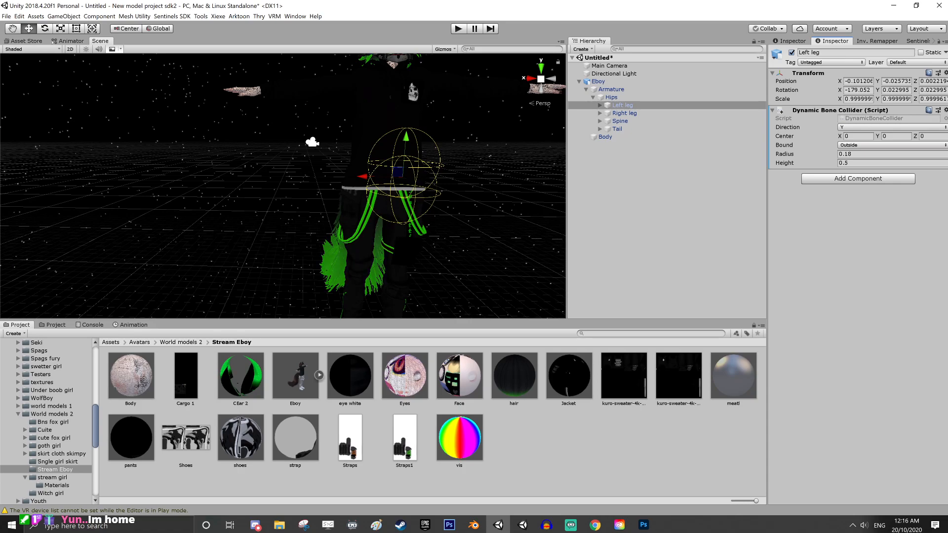
Set the Left leg collider's Radius to 0.13 and its Center Y to 0.24
{"action": "left_click", "coordinate": [852, 154]}
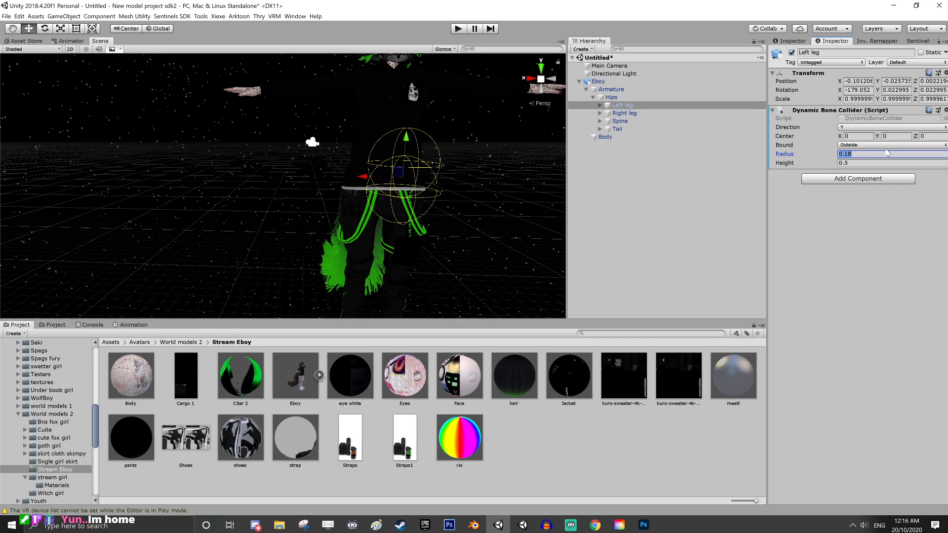
{"action": "key", "text": "BackSpace"}
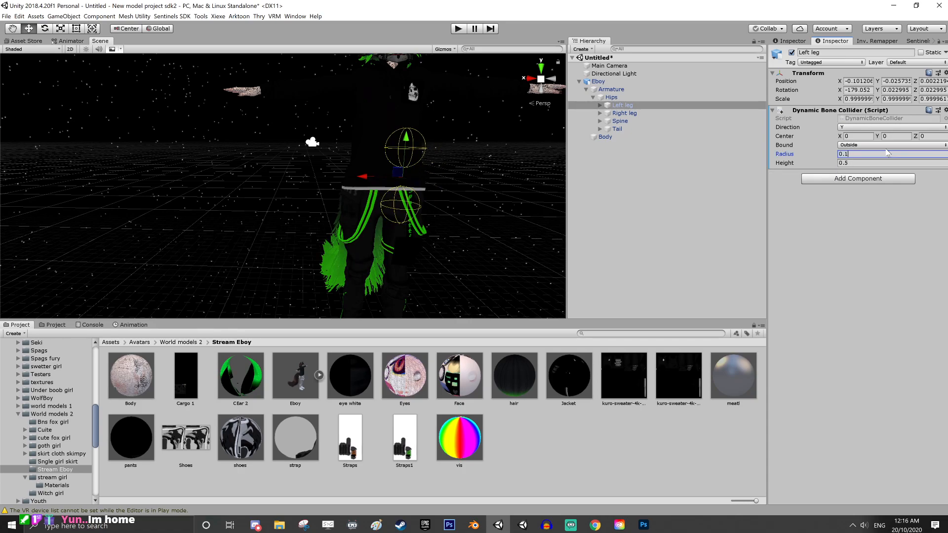
{"action": "type", "text": "3"}
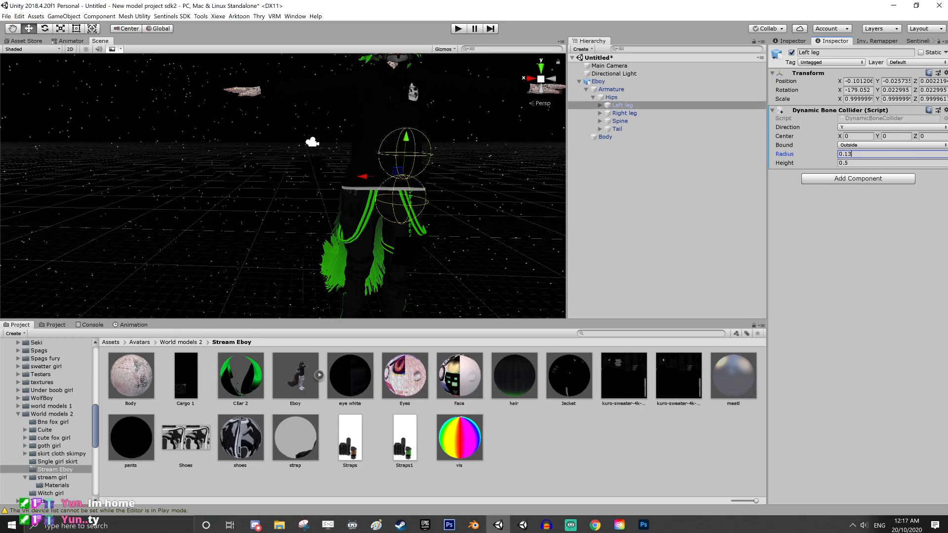
{"action": "left_click_drag", "start_coordinate": [877, 136], "coordinate": [879, 138]}
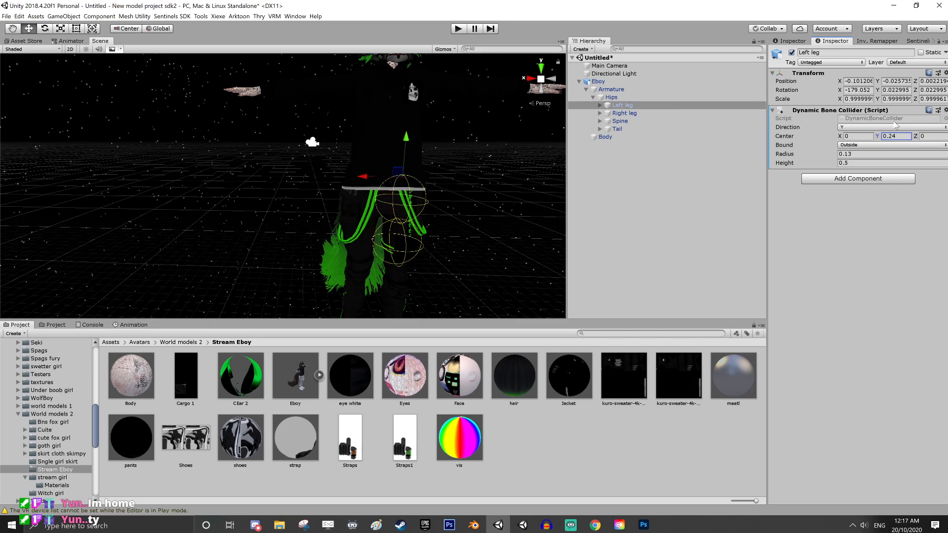
Duplicate the Dynamic Bone Collider on the Left leg and set the duplicate's Center Y to 0.59
{"action": "left_click", "coordinate": [944, 111]}
{"action": "left_click", "coordinate": [887, 188]}
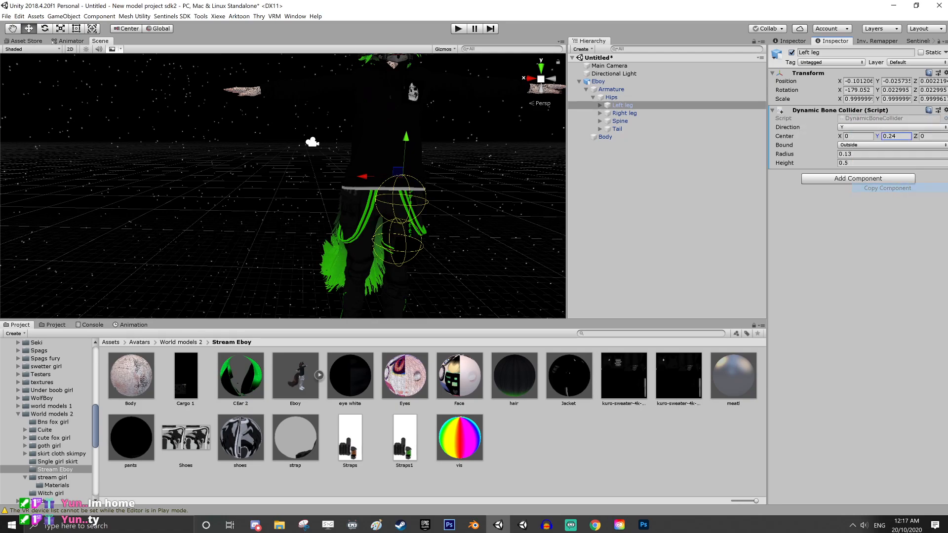
{"action": "left_click", "coordinate": [945, 112]}
{"action": "left_click", "coordinate": [884, 197]}
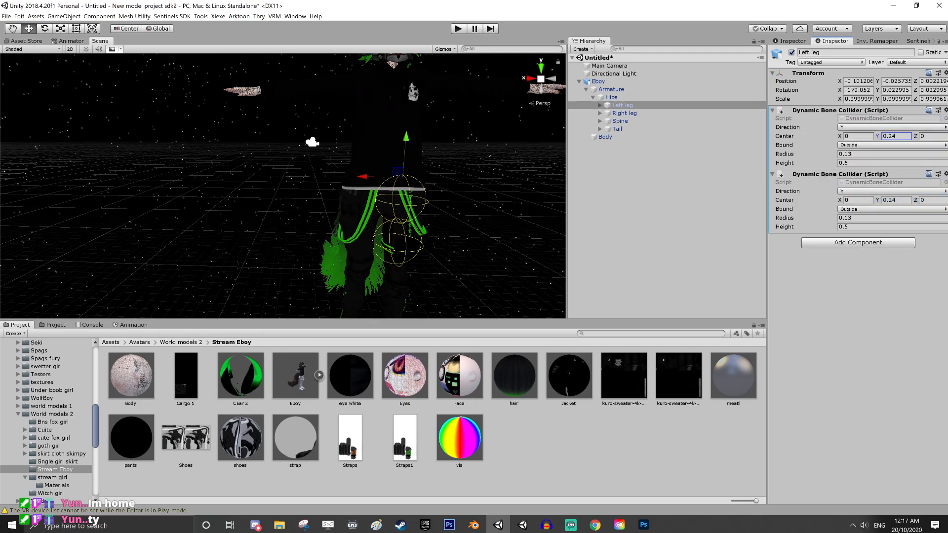
{"action": "left_click_drag", "start_coordinate": [876, 202], "coordinate": [880, 198]}
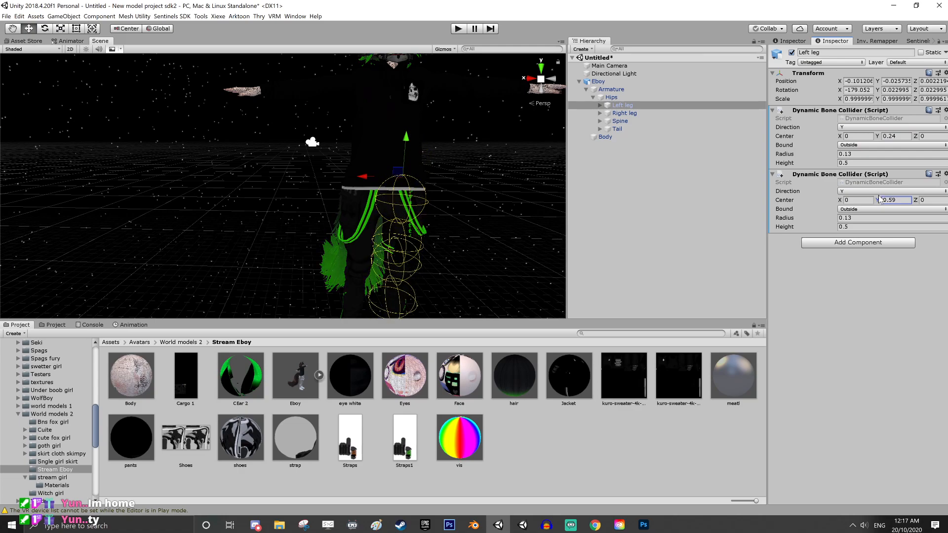
Paste the copied collider twice as new components on the Right leg bone and set the second one's Center Y to 0.71
{"action": "left_click", "coordinate": [657, 114]}
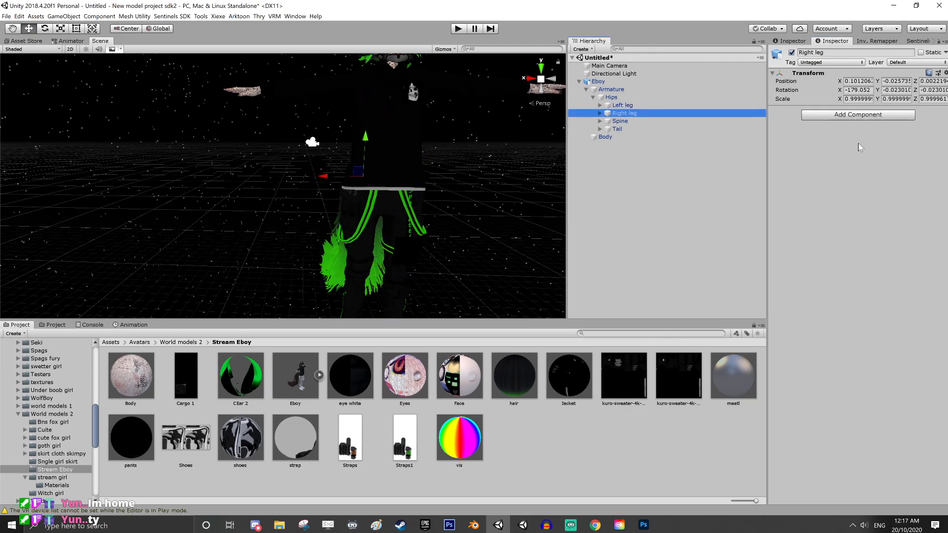
{"action": "left_click", "coordinate": [944, 73]}
{"action": "left_click", "coordinate": [914, 123]}
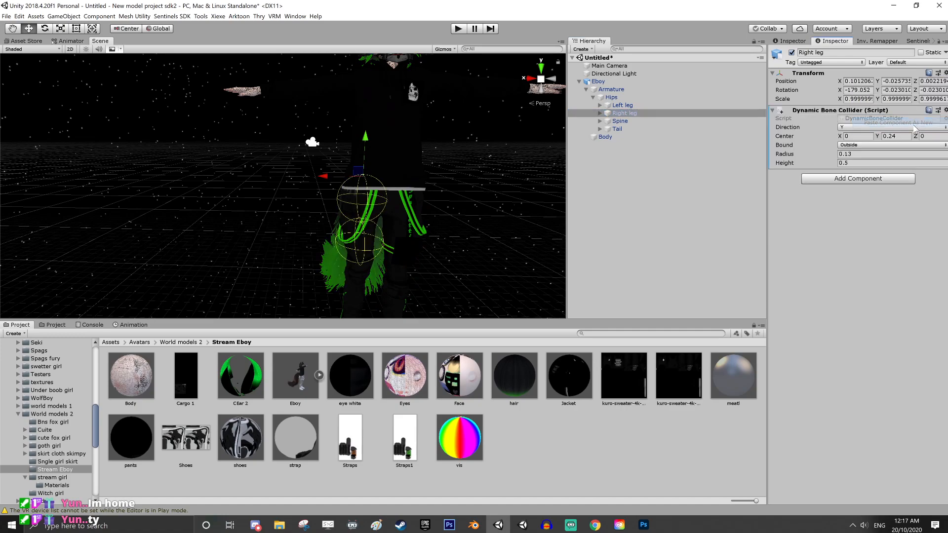
{"action": "left_click", "coordinate": [945, 110]}
{"action": "left_click", "coordinate": [864, 212]}
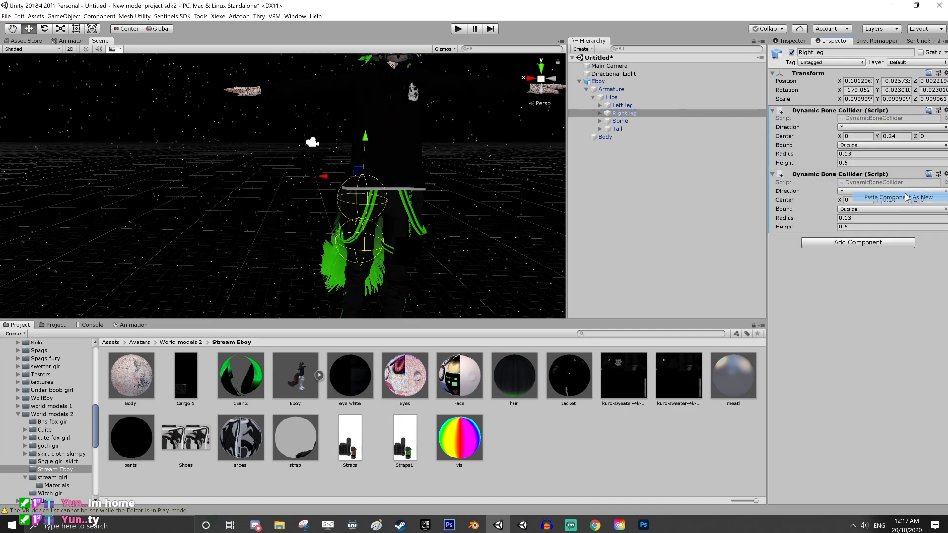
{"action": "left_click_drag", "start_coordinate": [877, 200], "coordinate": [883, 201]}
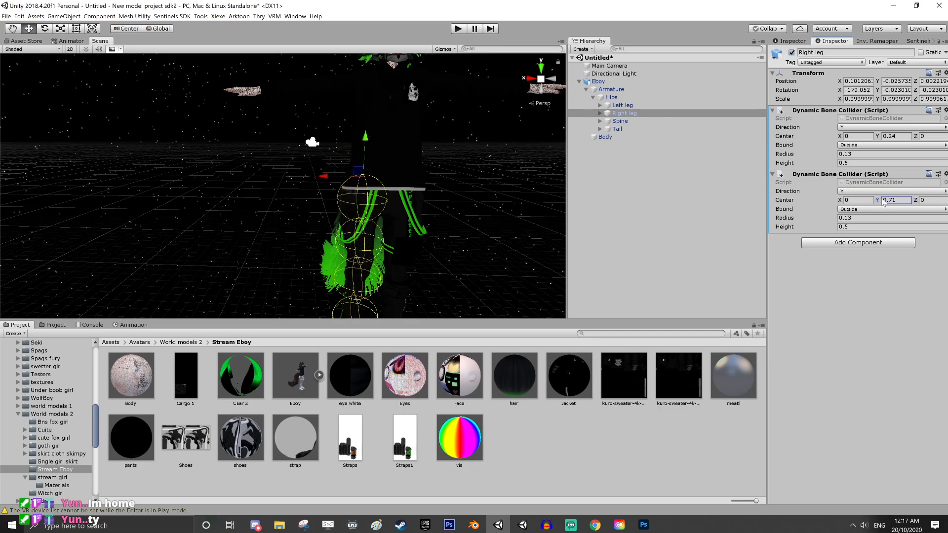
Examine how the Right leg's colliders fit around the leg from several sides of the avatar
{"action": "middle_click_drag", "start_coordinate": [553, 190], "coordinate": [446, 209]}
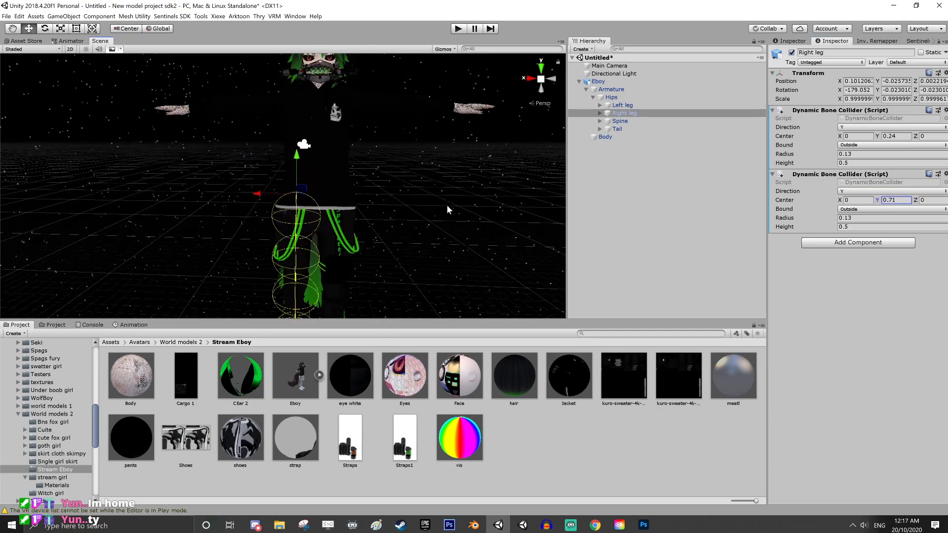
{"action": "right_click_drag", "start_coordinate": [446, 208], "coordinate": [348, 190]}
{"action": "middle_click_drag", "start_coordinate": [348, 186], "coordinate": [490, 197]}
{"action": "right_click_drag", "start_coordinate": [383, 196], "coordinate": [434, 204]}
{"action": "middle_click_drag", "start_coordinate": [414, 207], "coordinate": [466, 197]}
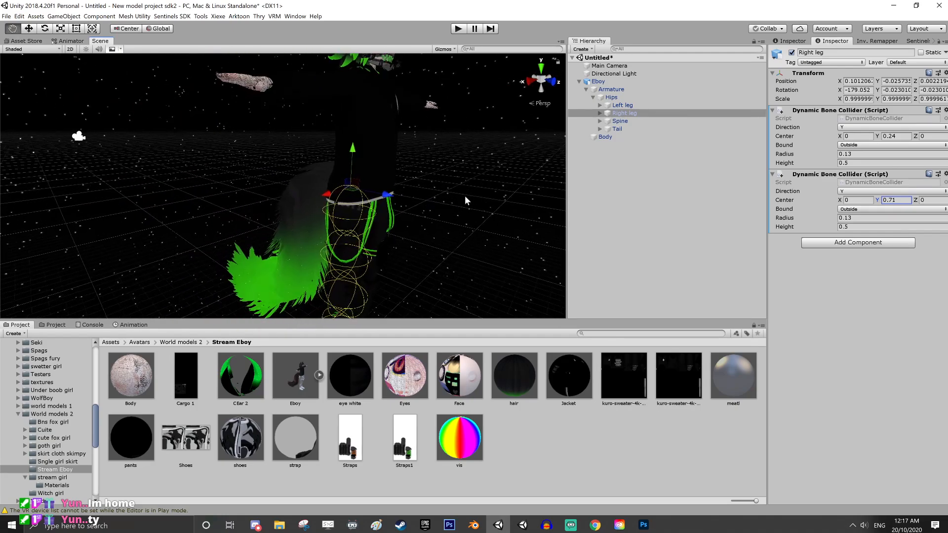
{"action": "middle_click_drag", "start_coordinate": [398, 193], "coordinate": [437, 215]}
{"action": "right_click_drag", "start_coordinate": [436, 215], "coordinate": [410, 215]}
{"action": "middle_click_drag", "start_coordinate": [435, 217], "coordinate": [366, 203]}
{"action": "right_click_drag", "start_coordinate": [435, 205], "coordinate": [339, 206]}
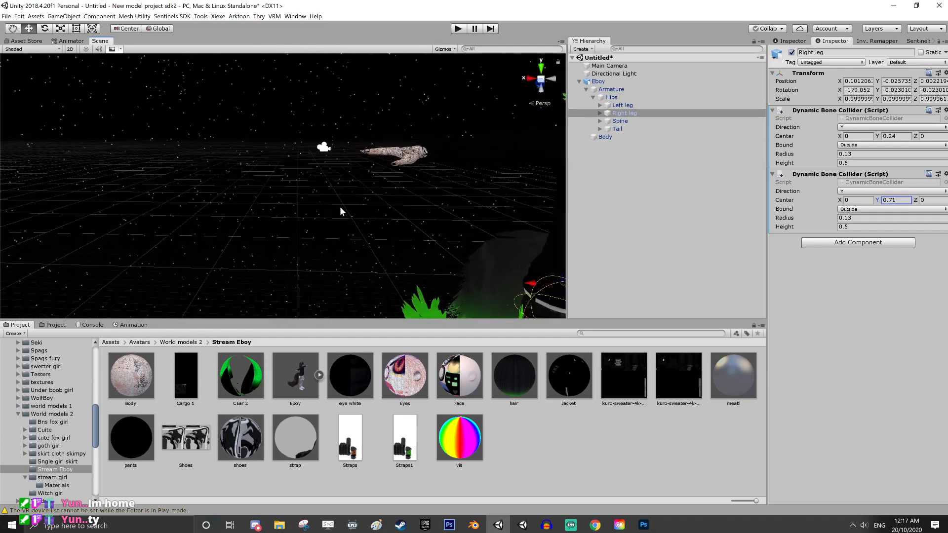
{"action": "middle_click_drag", "start_coordinate": [415, 213], "coordinate": [192, 254]}
{"action": "right_click_drag", "start_coordinate": [478, 222], "coordinate": [403, 229]}
{"action": "middle_click_drag", "start_coordinate": [444, 218], "coordinate": [372, 206]}
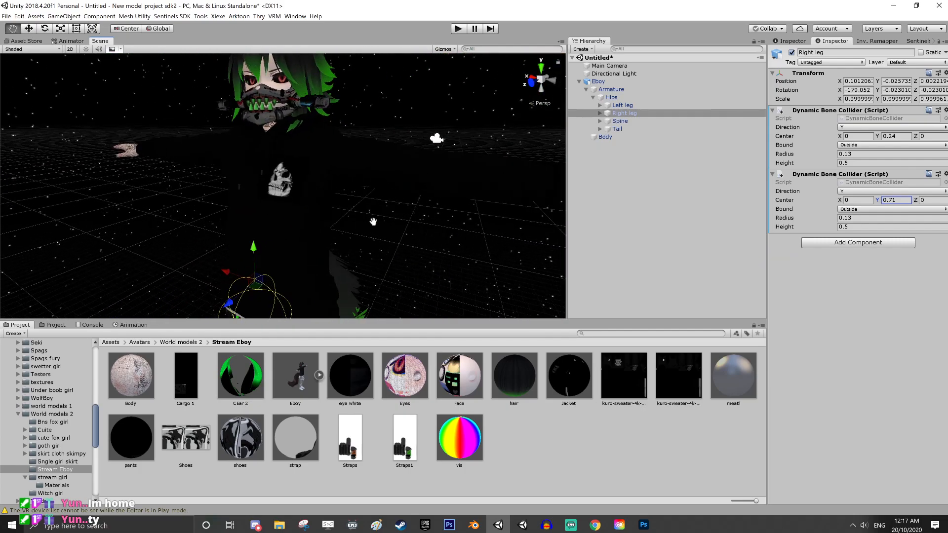
{"action": "right_click_drag", "start_coordinate": [415, 212], "coordinate": [364, 214]}
{"action": "middle_click_drag", "start_coordinate": [435, 232], "coordinate": [386, 230]}
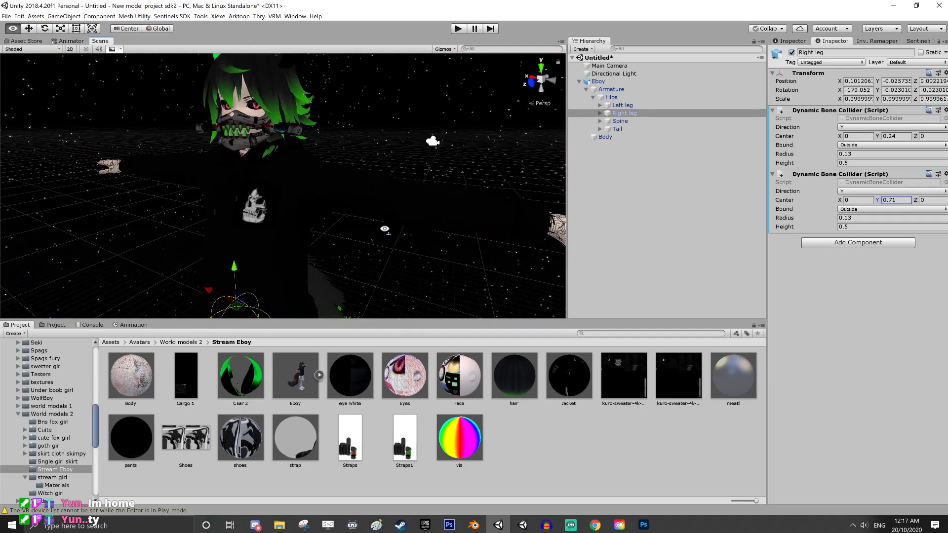
Expand the bone hierarchy from Spine through Chest and the left arm to the left index finger, and select IndexFinger3_L
{"action": "left_click", "coordinate": [629, 107]}
{"action": "left_click", "coordinate": [600, 121]}
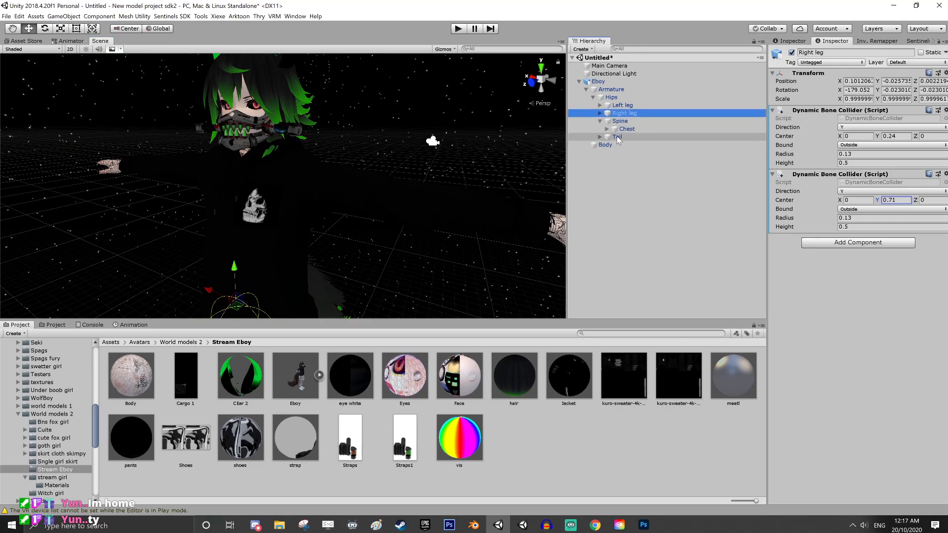
{"action": "left_click", "coordinate": [607, 128]}
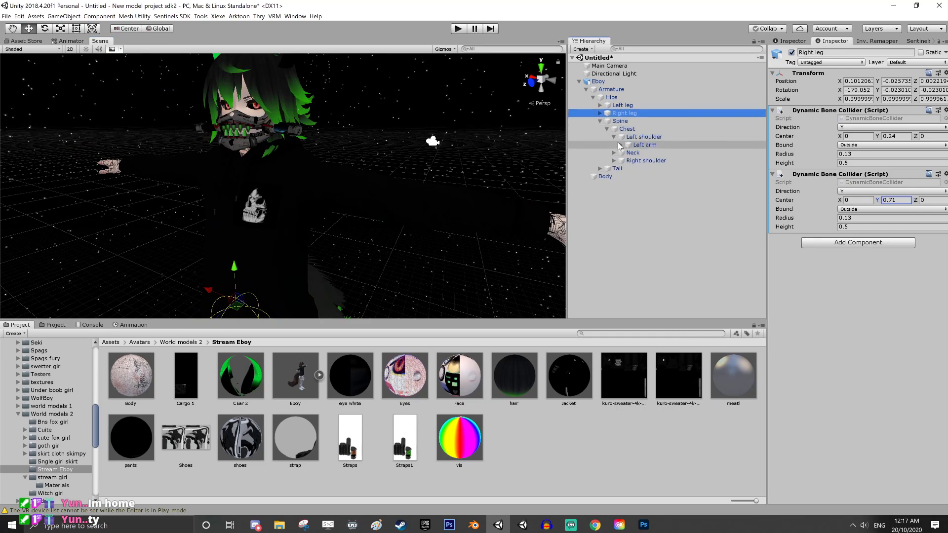
{"action": "left_click", "coordinate": [614, 137]}
{"action": "left_click", "coordinate": [621, 145]}
{"action": "left_click", "coordinate": [628, 153]}
{"action": "left_click", "coordinate": [634, 160]}
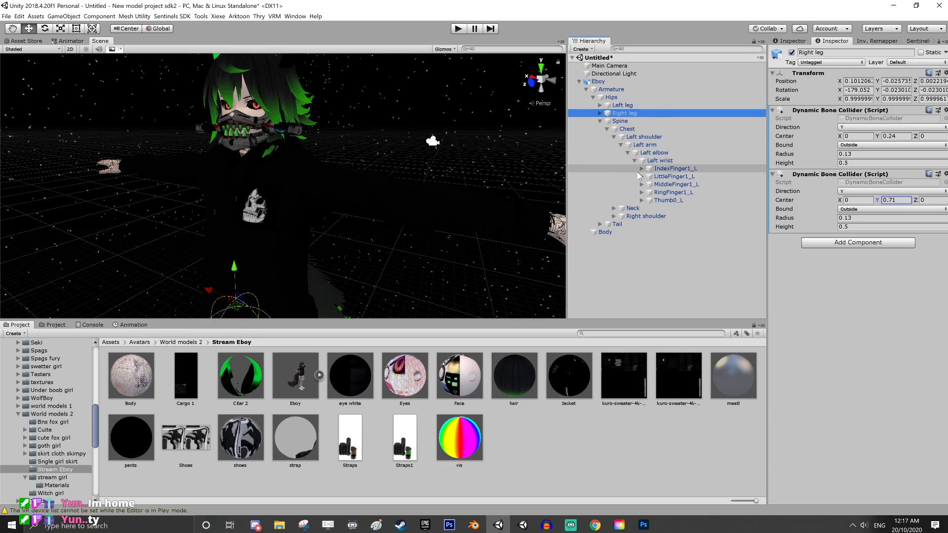
{"action": "scroll", "coordinate": [397, 198], "scroll_direction": "down", "scroll_amount": 3}
{"action": "middle_click_drag", "start_coordinate": [398, 198], "coordinate": [425, 204]}
{"action": "left_click", "coordinate": [642, 168]}
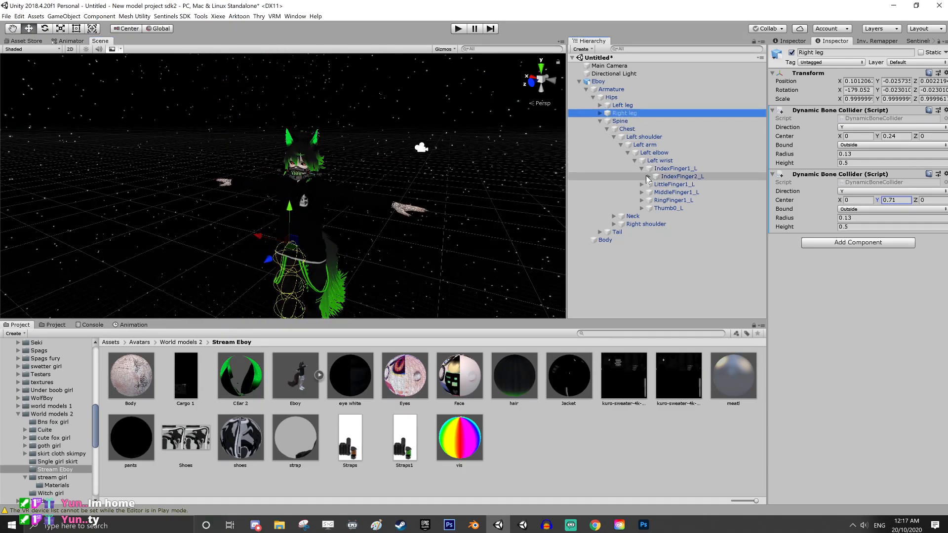
{"action": "left_click", "coordinate": [648, 176]}
{"action": "left_click", "coordinate": [662, 186]}
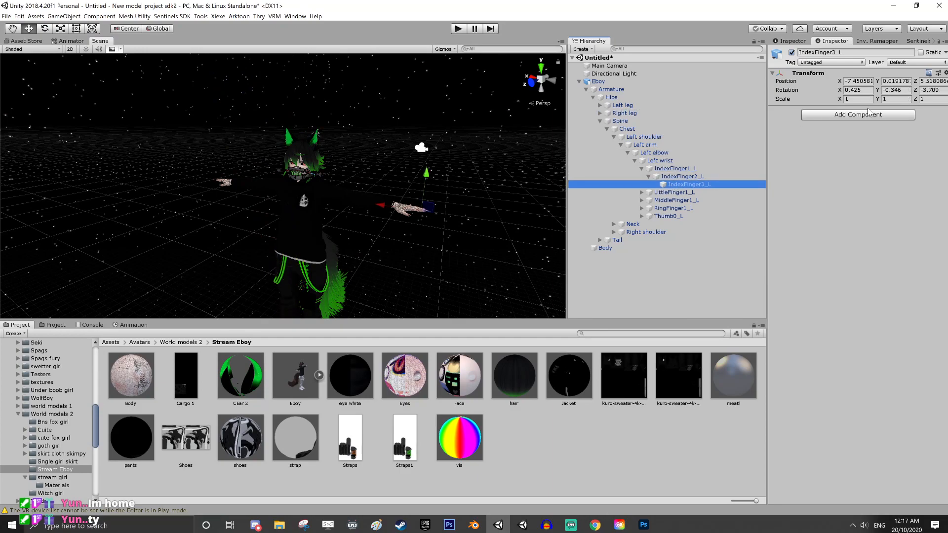
Add a Dynamic Bone Collider to IndexFinger3_L with Radius 0.02 and check its fit around the fingertip
{"action": "left_click", "coordinate": [882, 115]}
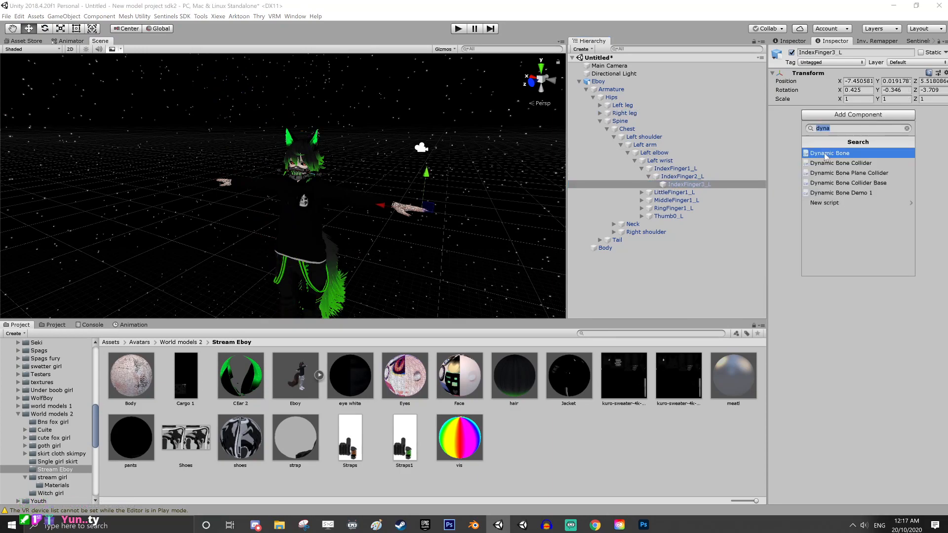
{"action": "left_click", "coordinate": [835, 163]}
{"action": "left_click", "coordinate": [879, 154]}
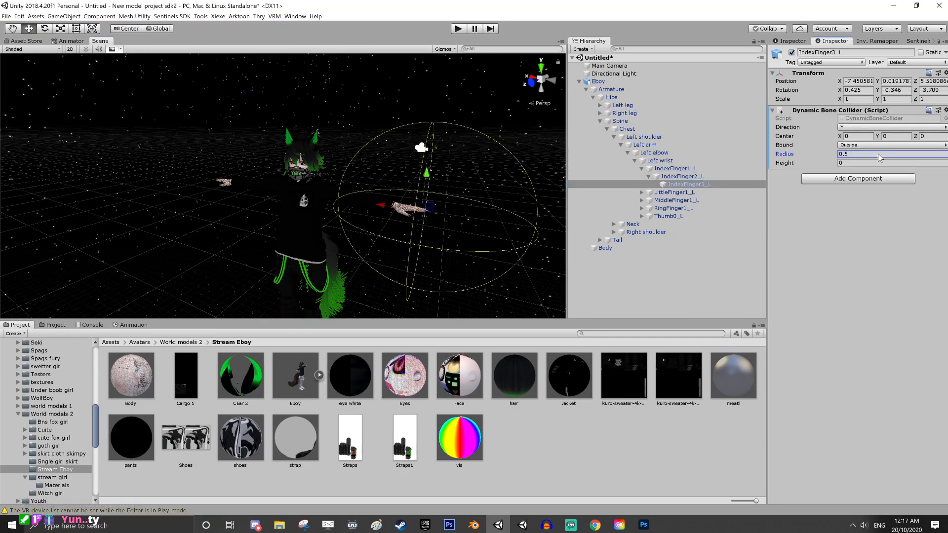
{"action": "key", "text": "BackSpace"}
{"action": "key", "text": "BackSpace"}
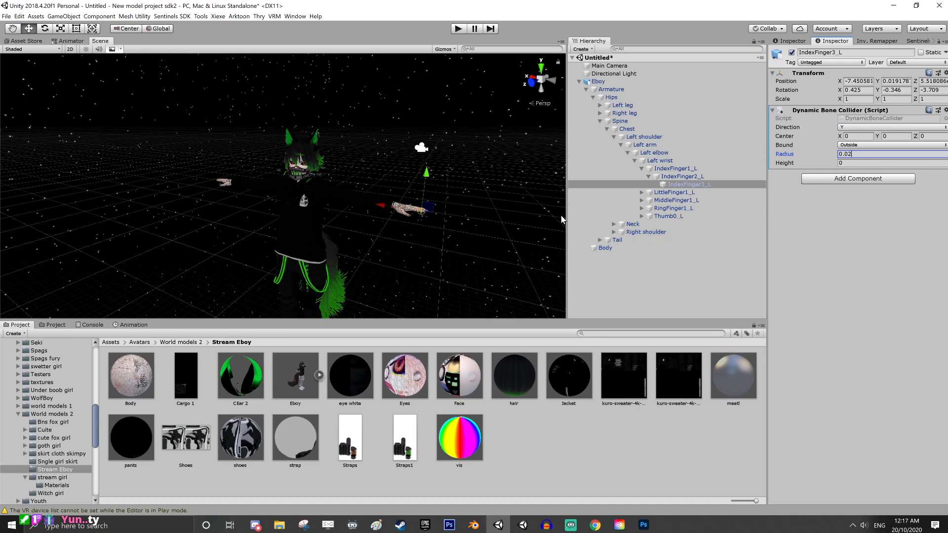
{"action": "scroll", "coordinate": [417, 215], "scroll_direction": "up", "scroll_amount": 5}
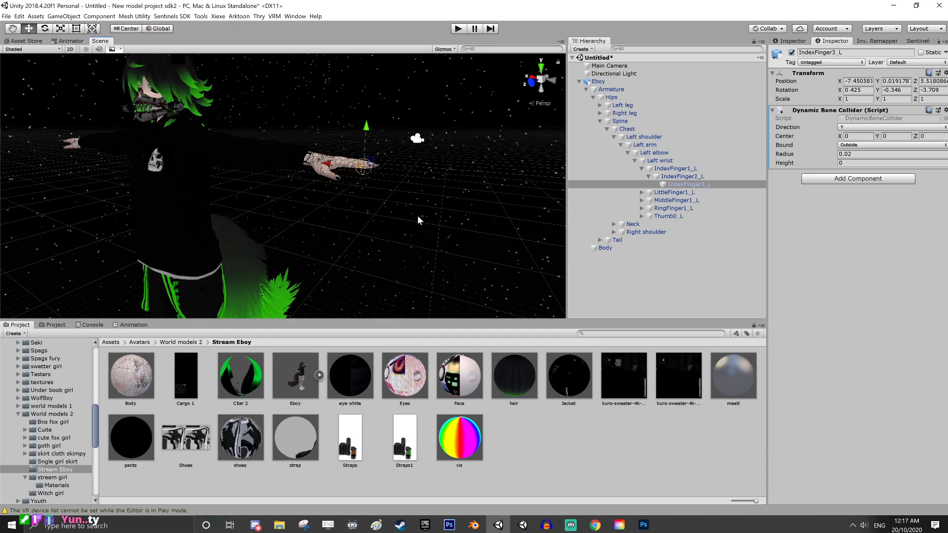
{"action": "scroll", "coordinate": [417, 215], "scroll_direction": "up", "scroll_amount": 5}
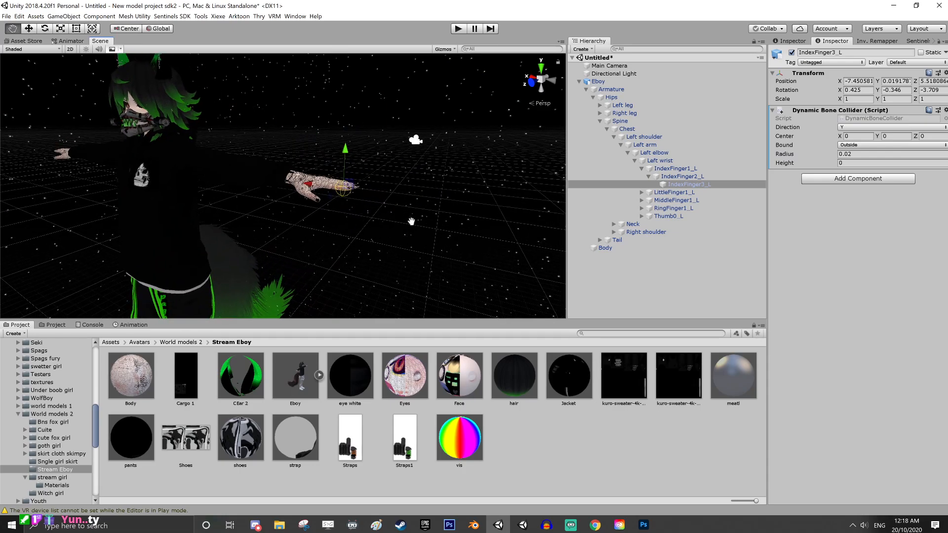
{"action": "right_click_drag", "start_coordinate": [425, 238], "coordinate": [535, 271]}
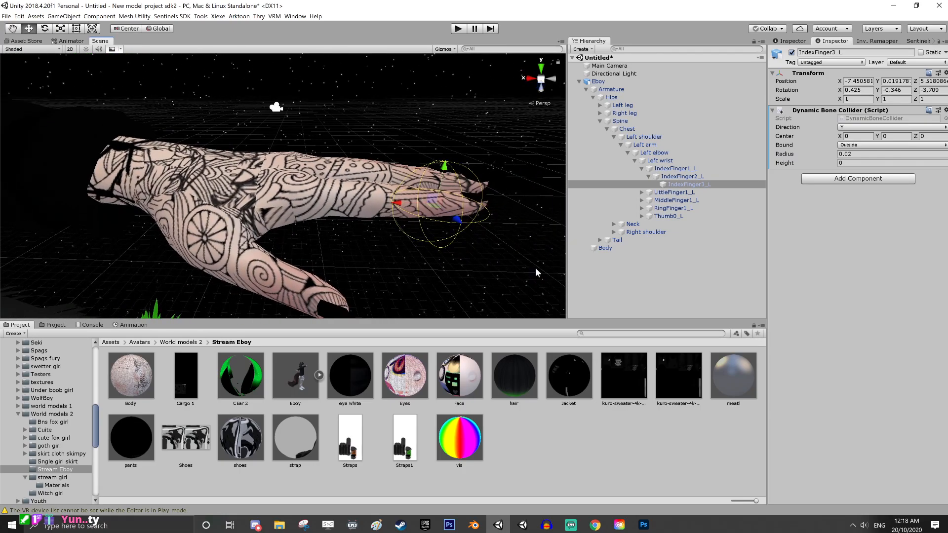
{"action": "middle_click_drag", "start_coordinate": [431, 261], "coordinate": [407, 260]}
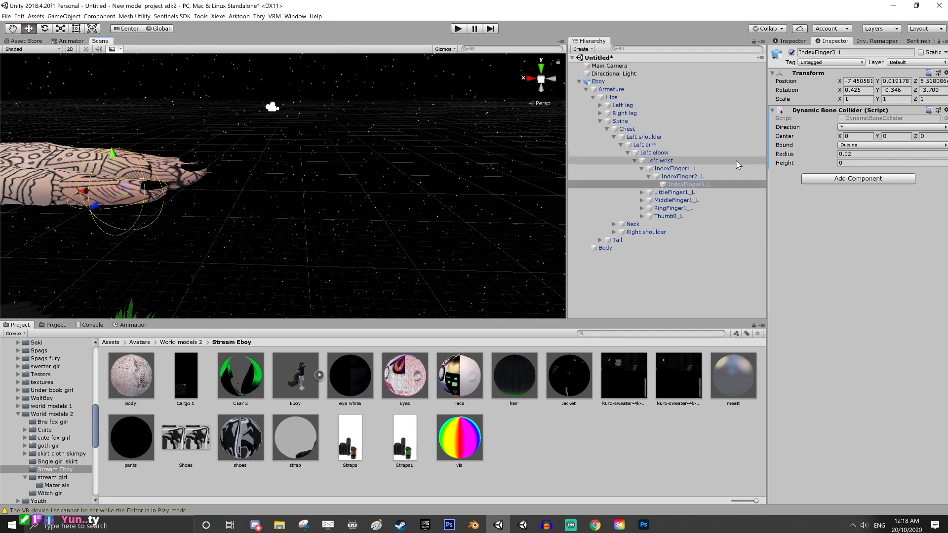
Copy the Dynamic Bone Collider from IndexFinger3_L and paste it as a new component on MiddleFinger3_L
{"action": "left_click", "coordinate": [941, 110]}
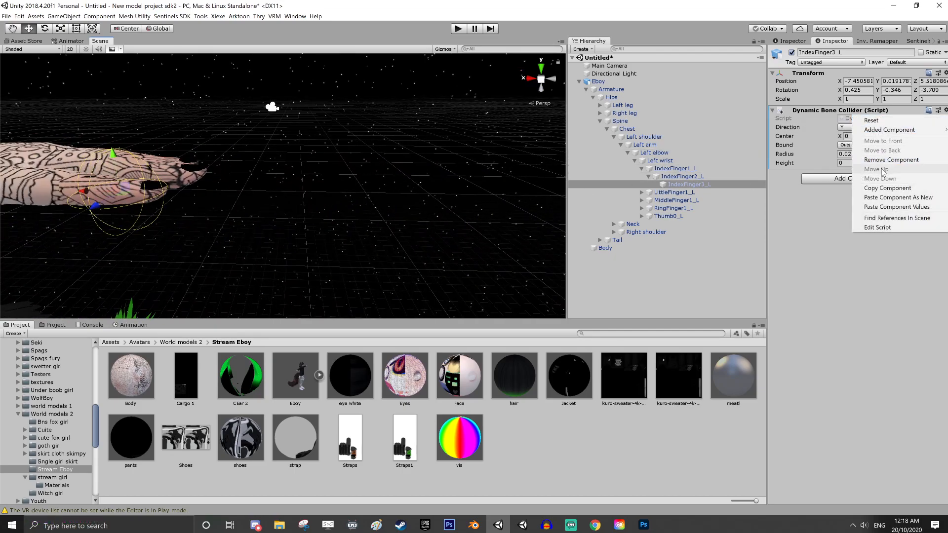
{"action": "left_click", "coordinate": [874, 182]}
{"action": "left_click", "coordinate": [642, 200]}
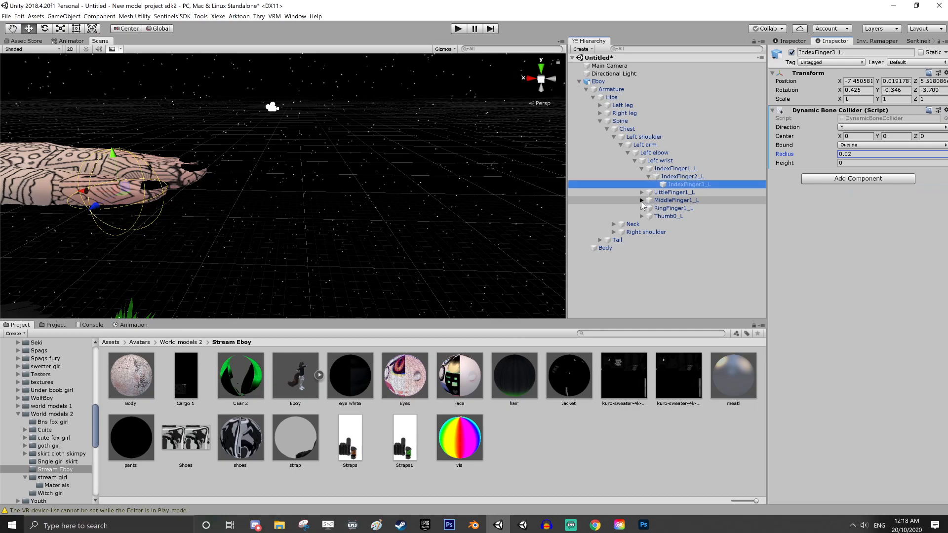
{"action": "left_click", "coordinate": [649, 209]}
{"action": "left_click", "coordinate": [681, 217]}
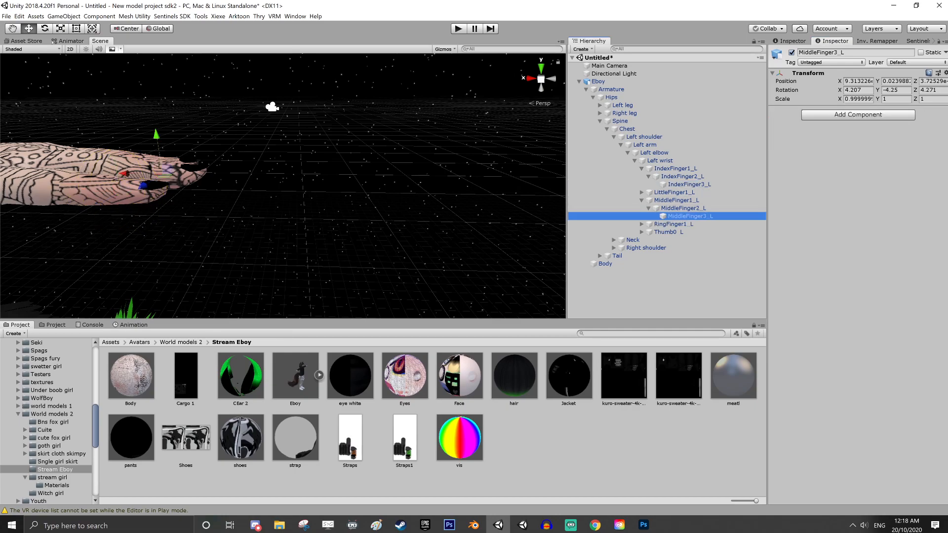
{"action": "left_click", "coordinate": [944, 73]}
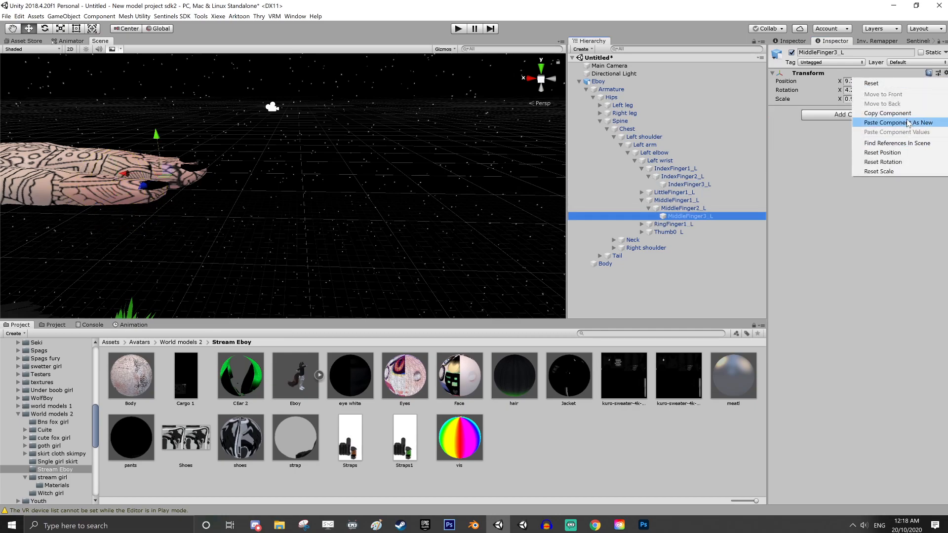
{"action": "left_click", "coordinate": [850, 122]}
Expand the left ring finger bones and paste the copied collider as a new component on RingFinger3_L
{"action": "left_click", "coordinate": [642, 224]}
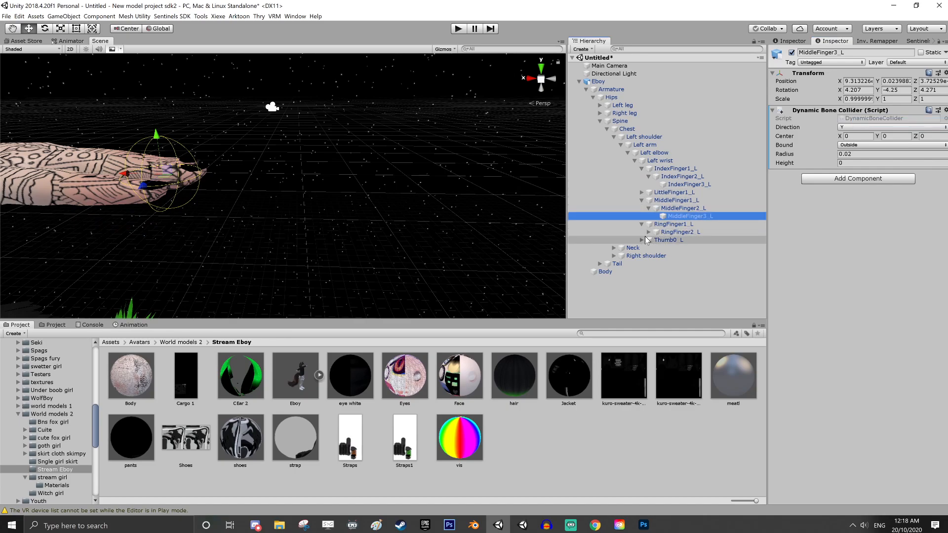
{"action": "left_click", "coordinate": [649, 232]}
{"action": "left_click", "coordinate": [678, 240]}
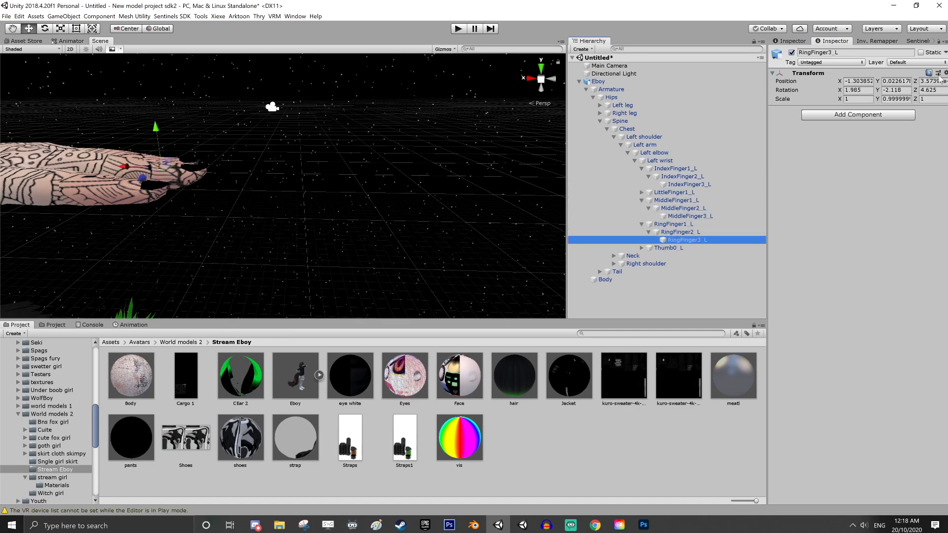
{"action": "left_click", "coordinate": [944, 73]}
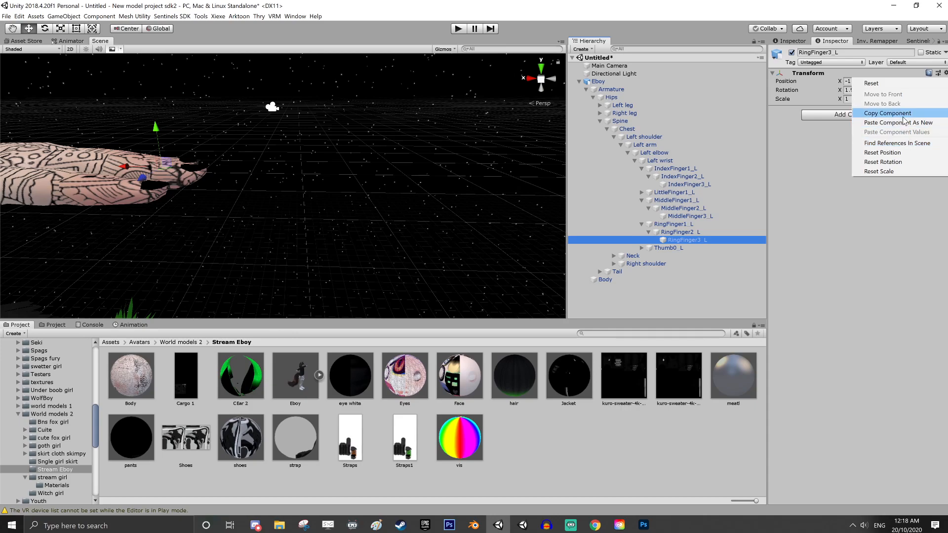
{"action": "left_click", "coordinate": [898, 123]}
Expand the right arm from Right shoulder to the index finger and paste the collider as a new component on IndexFinger3_R
{"action": "left_click", "coordinate": [614, 264]}
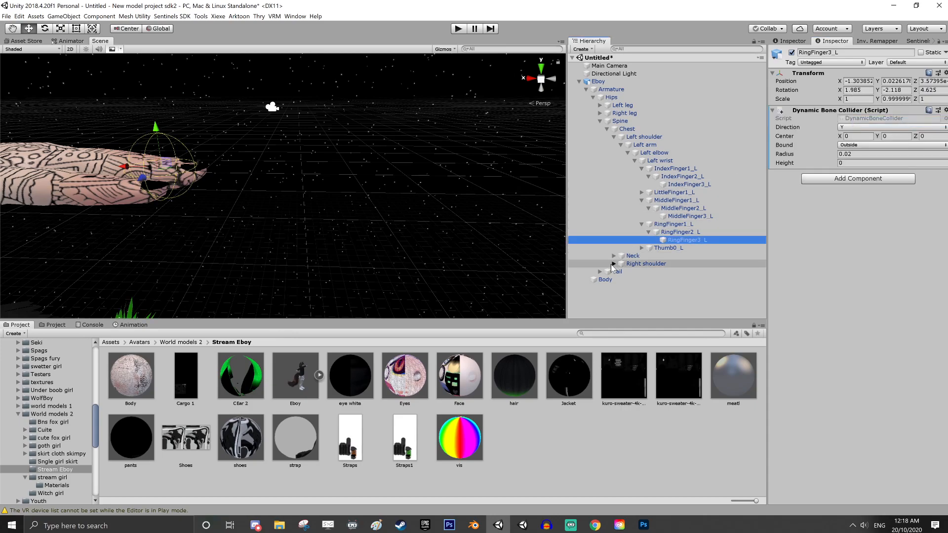
{"action": "left_click", "coordinate": [621, 272]}
{"action": "left_click", "coordinate": [628, 279]}
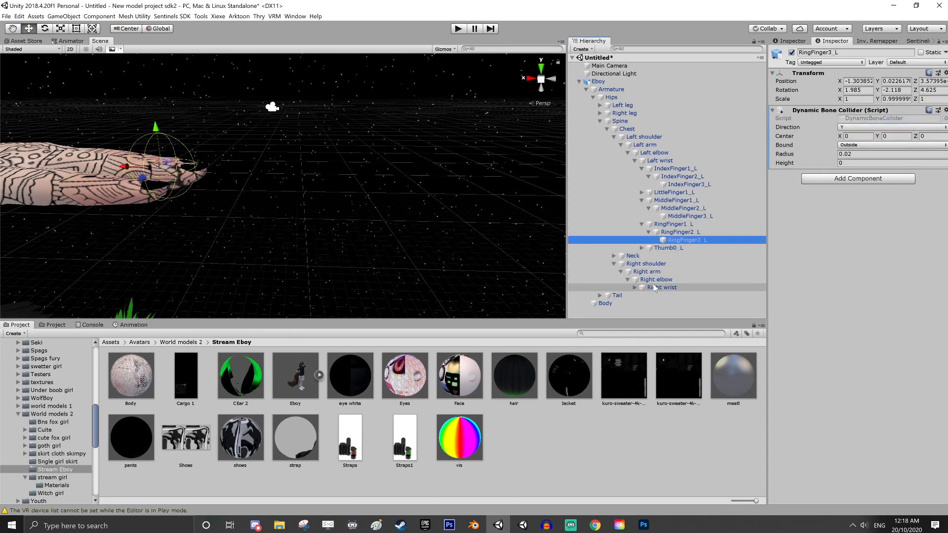
{"action": "left_click", "coordinate": [635, 287]}
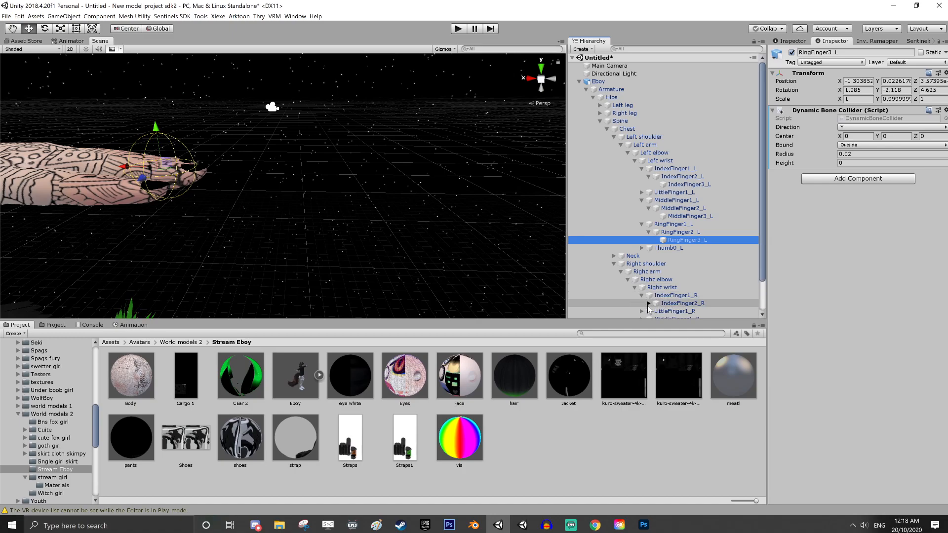
{"action": "left_click", "coordinate": [649, 304]}
{"action": "left_click", "coordinate": [686, 311]}
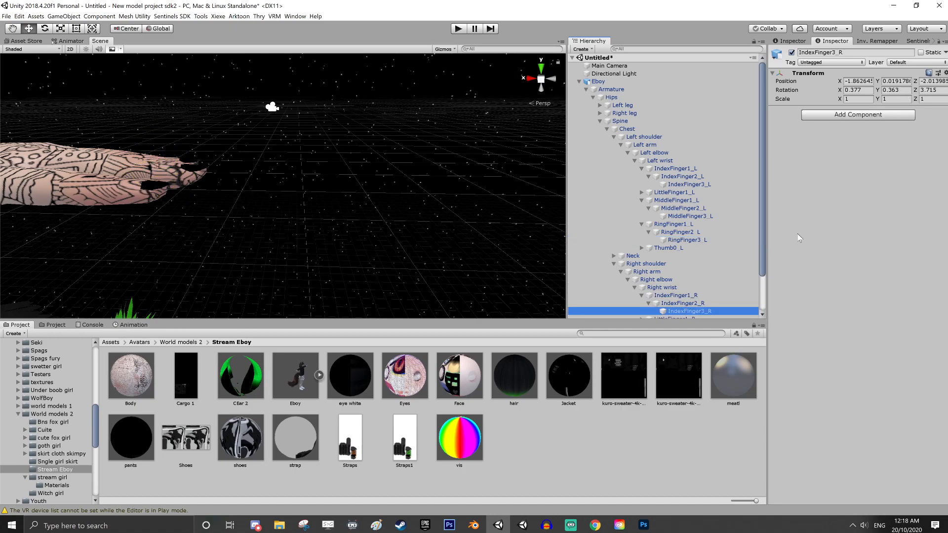
{"action": "left_click", "coordinate": [945, 73]}
{"action": "left_click", "coordinate": [887, 123]}
Expand the right middle finger bones and paste the copied collider as a new component on MiddleFinger3_R
{"action": "scroll", "coordinate": [709, 264], "scroll_direction": "down", "scroll_amount": 3}
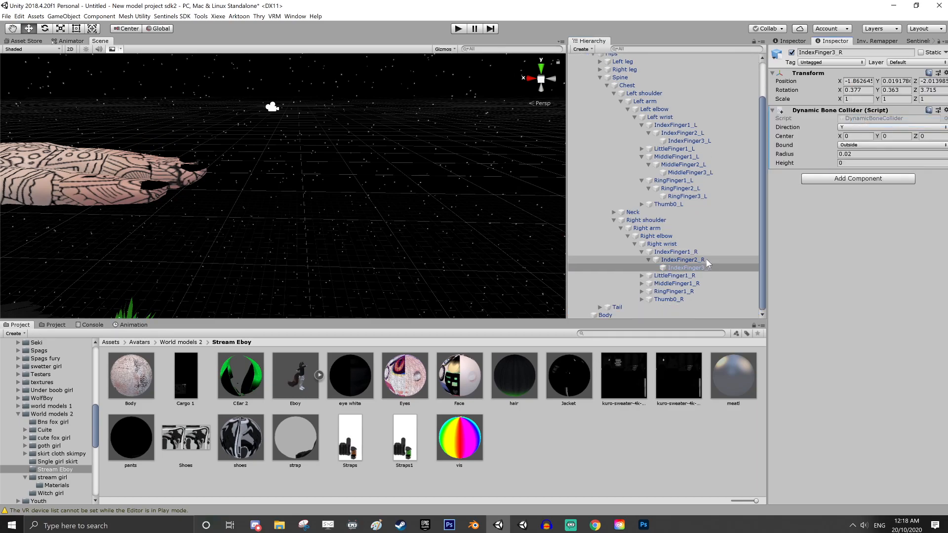
{"action": "left_click", "coordinate": [647, 284]}
{"action": "left_click", "coordinate": [642, 284]}
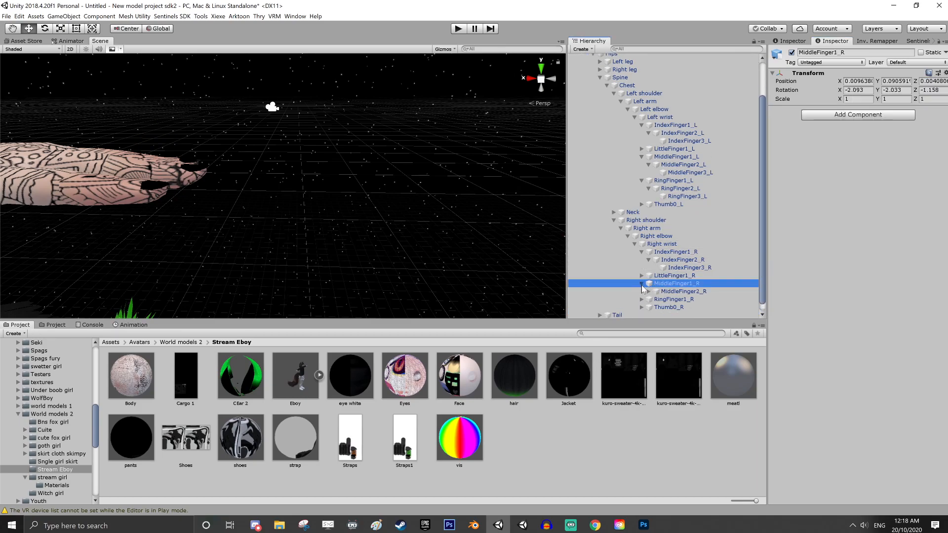
{"action": "left_click", "coordinate": [649, 291]}
{"action": "left_click", "coordinate": [676, 300]}
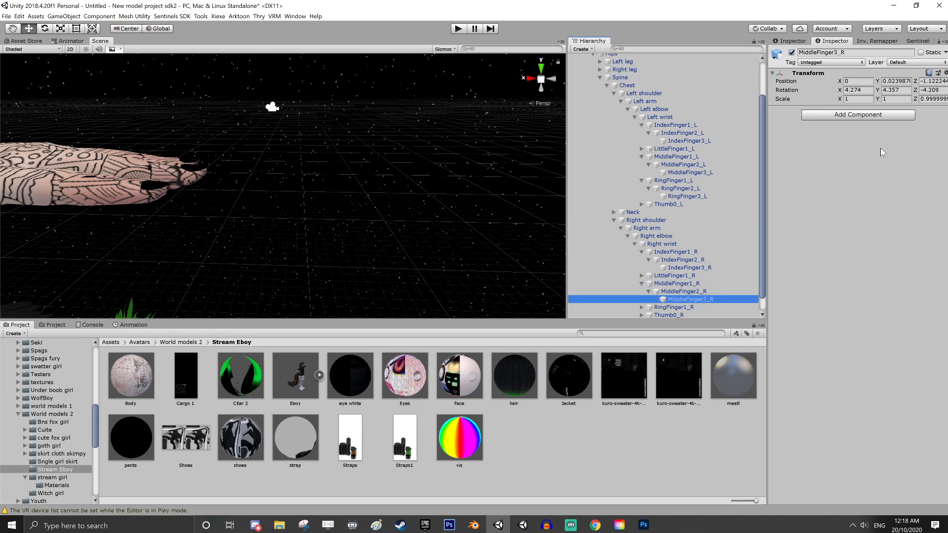
{"action": "left_click", "coordinate": [944, 72]}
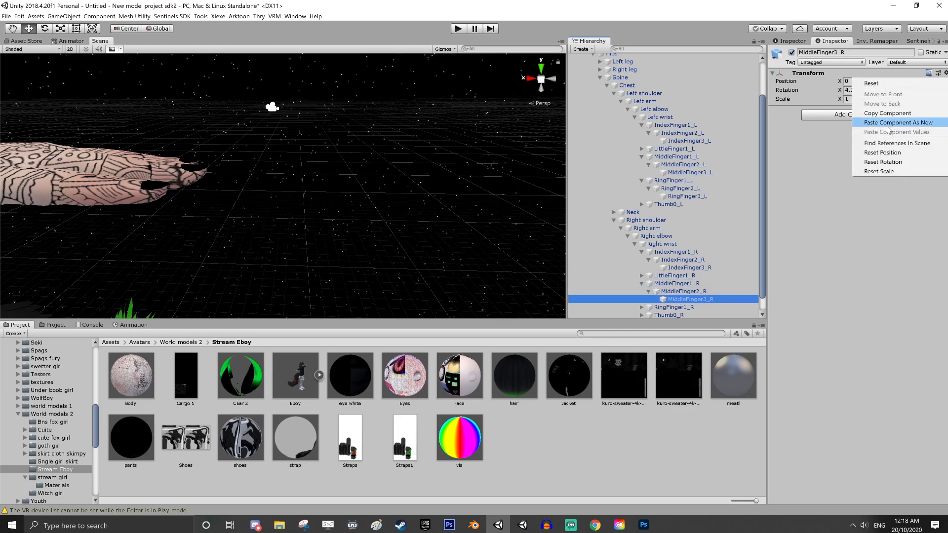
{"action": "left_click", "coordinate": [847, 120]}
Expand the right ring finger bones and paste the copied collider as a new component on RingFinger3_R
{"action": "scroll", "coordinate": [667, 256], "scroll_direction": "down", "scroll_amount": 1}
{"action": "left_click", "coordinate": [642, 292]}
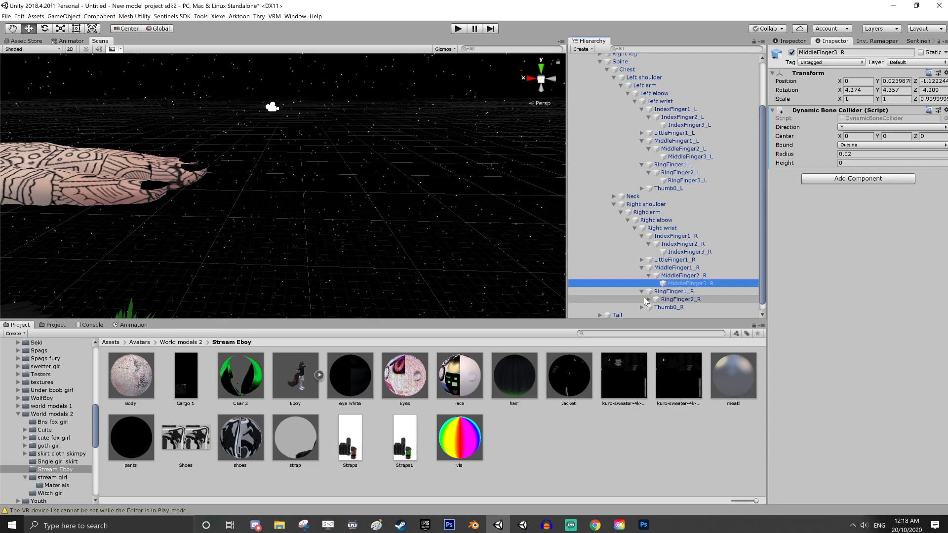
{"action": "left_click", "coordinate": [649, 299]}
{"action": "left_click", "coordinate": [669, 308]}
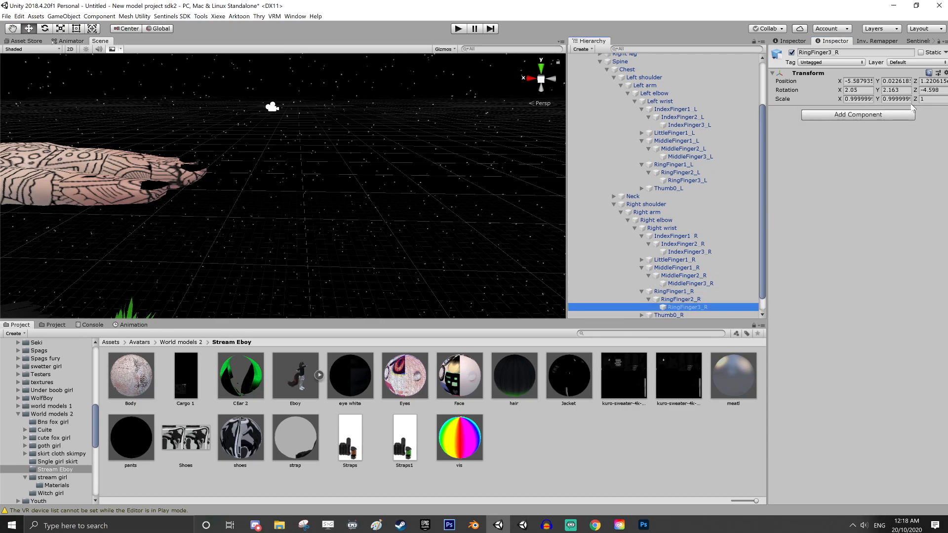
{"action": "left_click", "coordinate": [945, 72]}
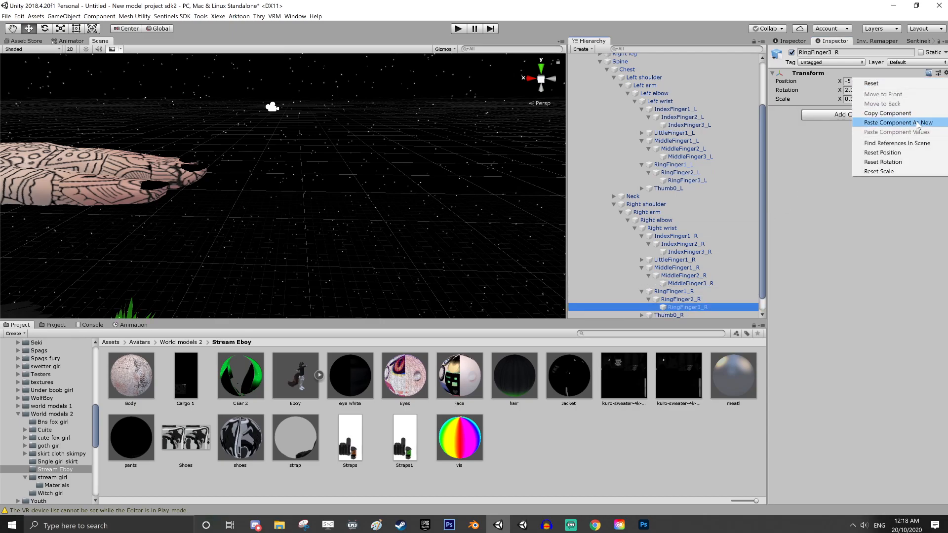
{"action": "left_click", "coordinate": [846, 123]}
Collapse the Right shoulder hierarchy, expand Neck, and select the Head bone
{"action": "scroll", "coordinate": [437, 200], "scroll_direction": "down", "scroll_amount": 10}
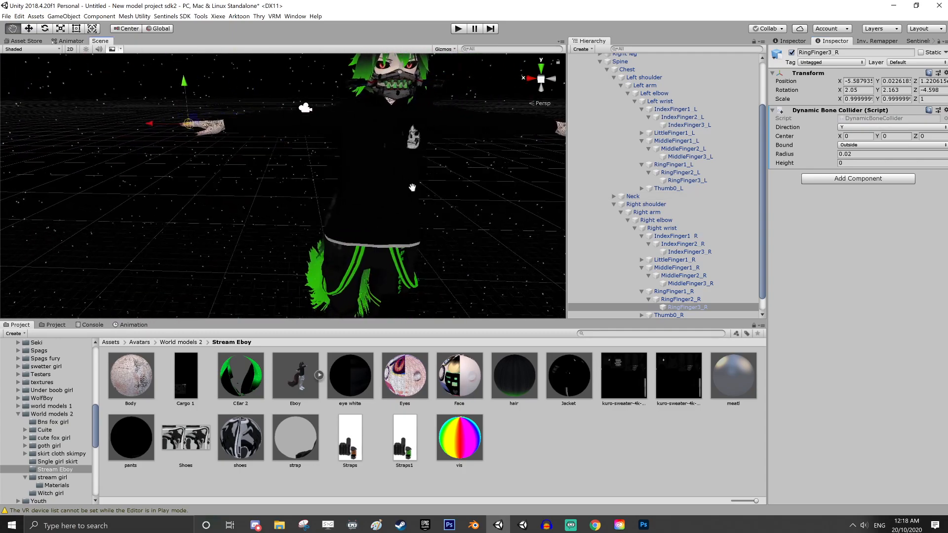
{"action": "scroll", "coordinate": [392, 241], "scroll_direction": "down", "scroll_amount": 5}
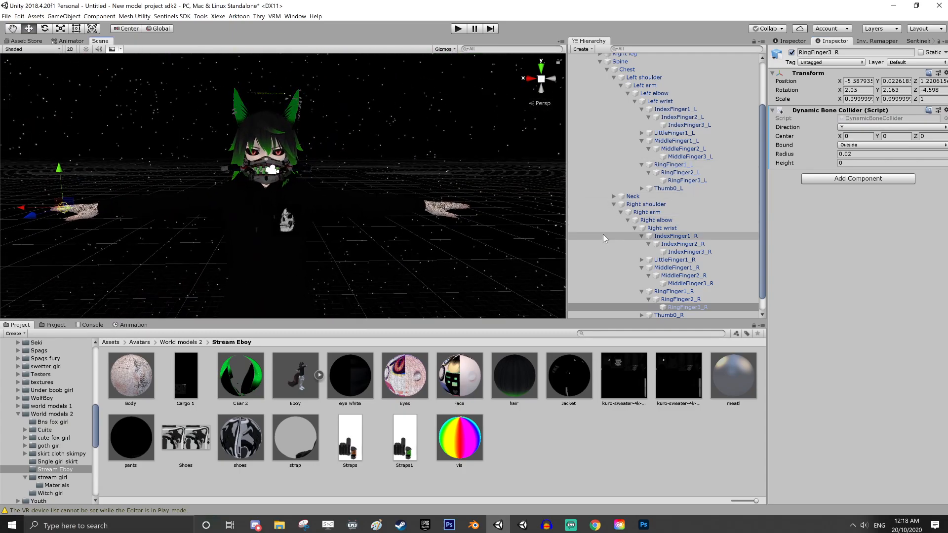
{"action": "scroll", "coordinate": [605, 233], "scroll_direction": "down", "scroll_amount": 1}
{"action": "left_click", "coordinate": [629, 205]}
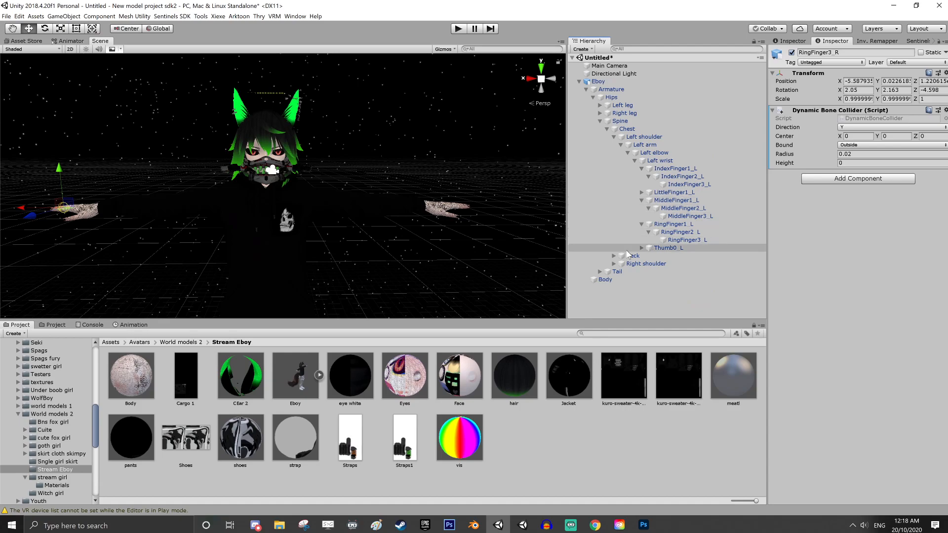
{"action": "left_click", "coordinate": [614, 263]}
{"action": "left_click", "coordinate": [614, 256]}
{"action": "left_click", "coordinate": [640, 264]}
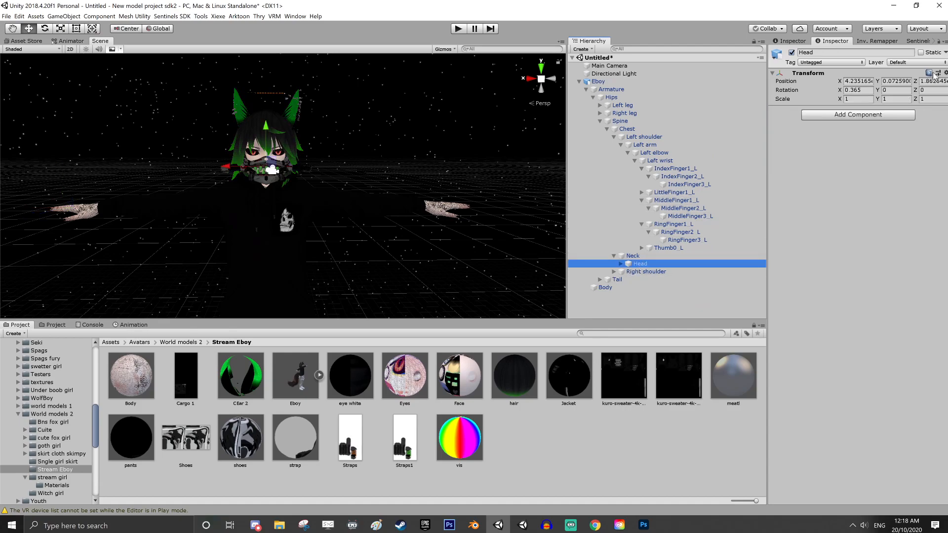
Add a Dynamic Bone Collider to the Head bone and set its Radius to 0.08
{"action": "left_click", "coordinate": [895, 119]}
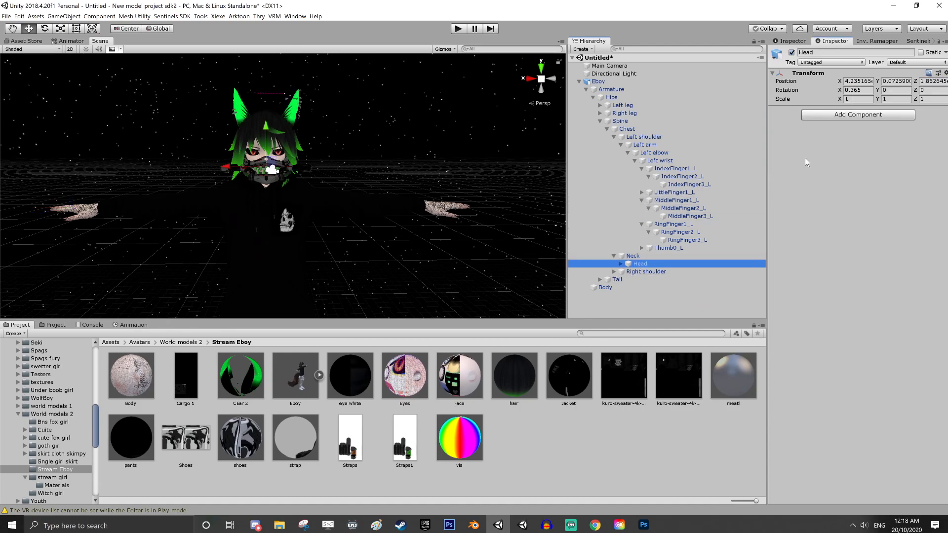
{"action": "left_click", "coordinate": [837, 116]}
{"action": "left_click", "coordinate": [835, 163]}
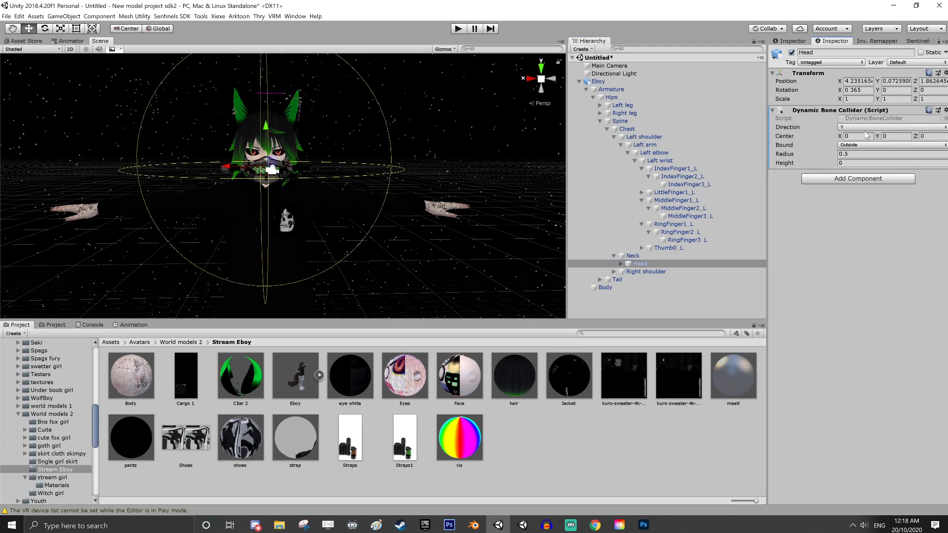
{"action": "type", "text": "0.2"}
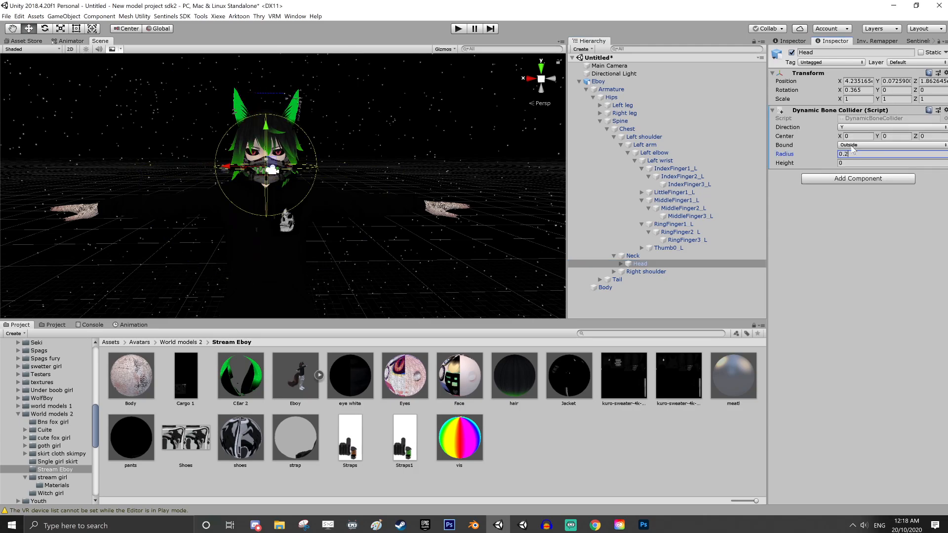
{"action": "key", "text": "BackSpace"}
{"action": "type", "text": "1"}
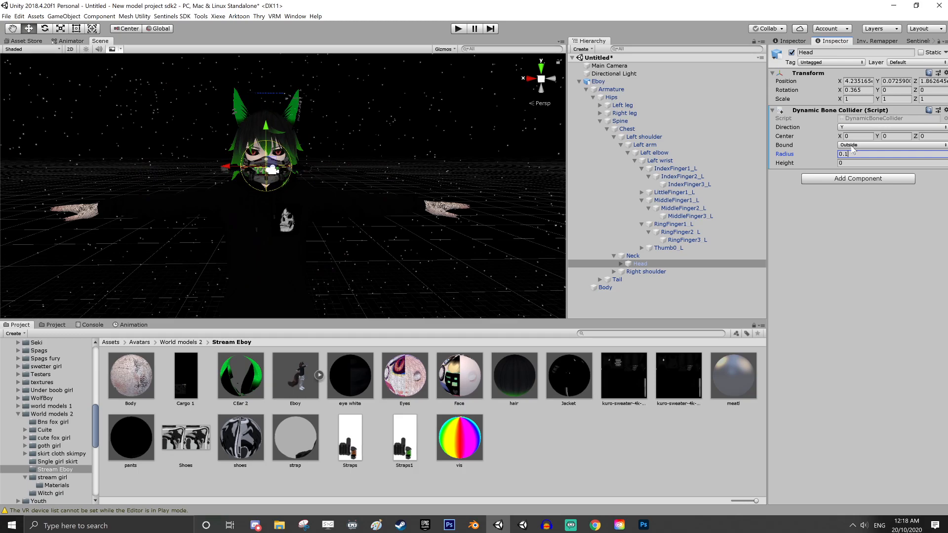
{"action": "middle_click_drag", "start_coordinate": [343, 136], "coordinate": [426, 124]}
{"action": "scroll", "coordinate": [372, 174], "scroll_direction": "up", "scroll_amount": 5}
{"action": "left_click", "coordinate": [846, 155]}
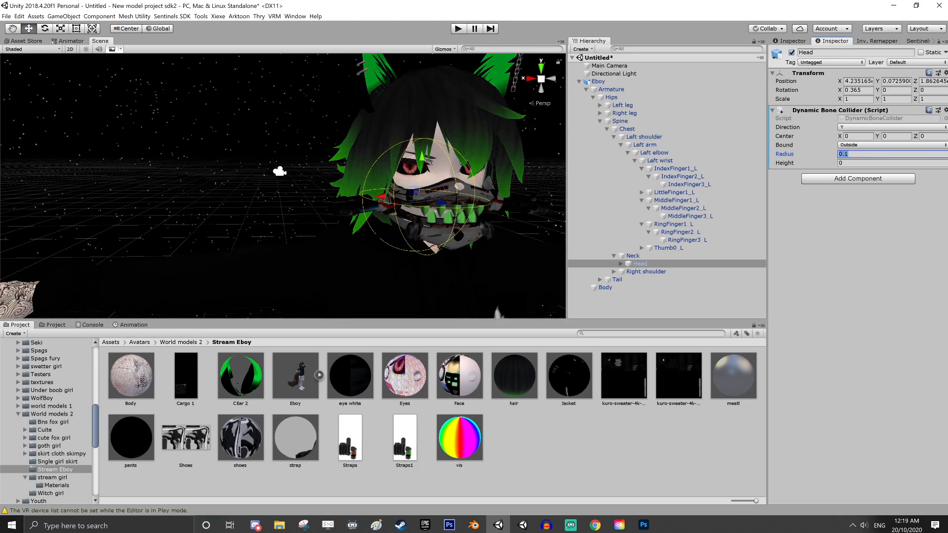
{"action": "left_click", "coordinate": [849, 154]}
{"action": "key", "text": "BackSpace"}
{"action": "type", "text": "08"}
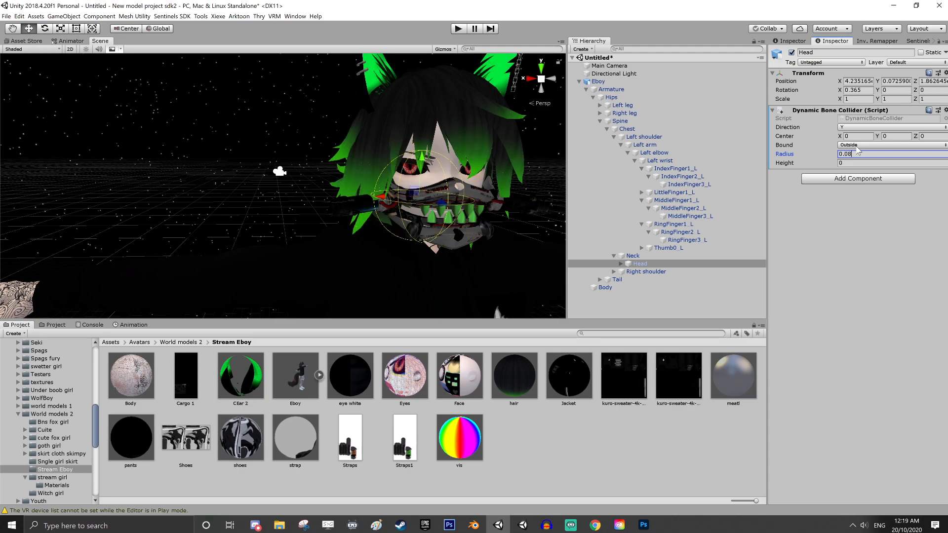
Set the Head collider's Center Y to 0.06 and check its fit around the head
{"action": "middle_click_drag", "start_coordinate": [404, 214], "coordinate": [360, 222]}
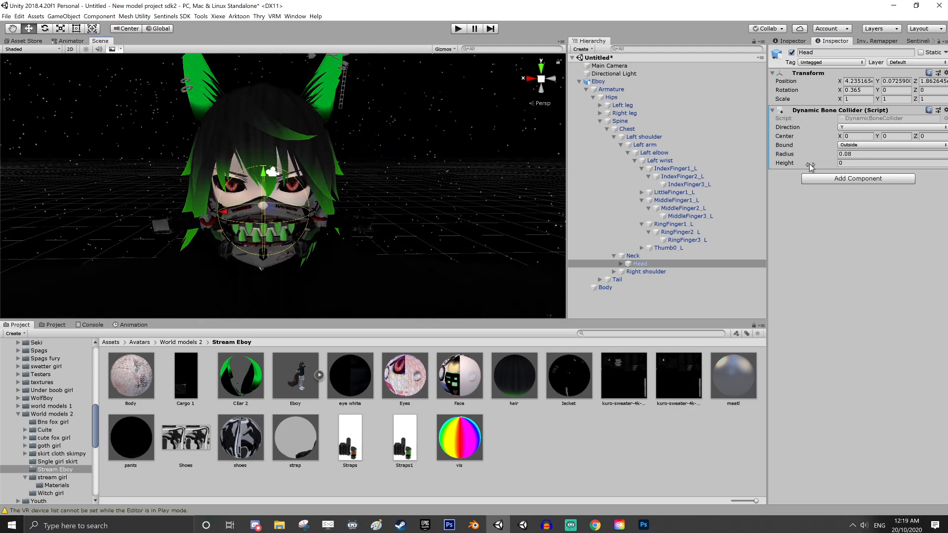
{"action": "left_click", "coordinate": [889, 136]}
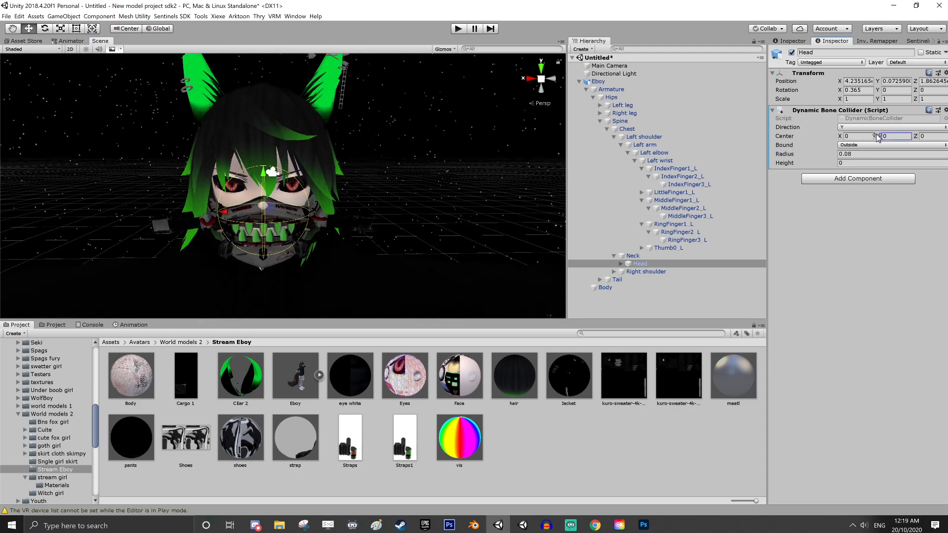
{"action": "left_click_drag", "start_coordinate": [878, 136], "coordinate": [879, 135]}
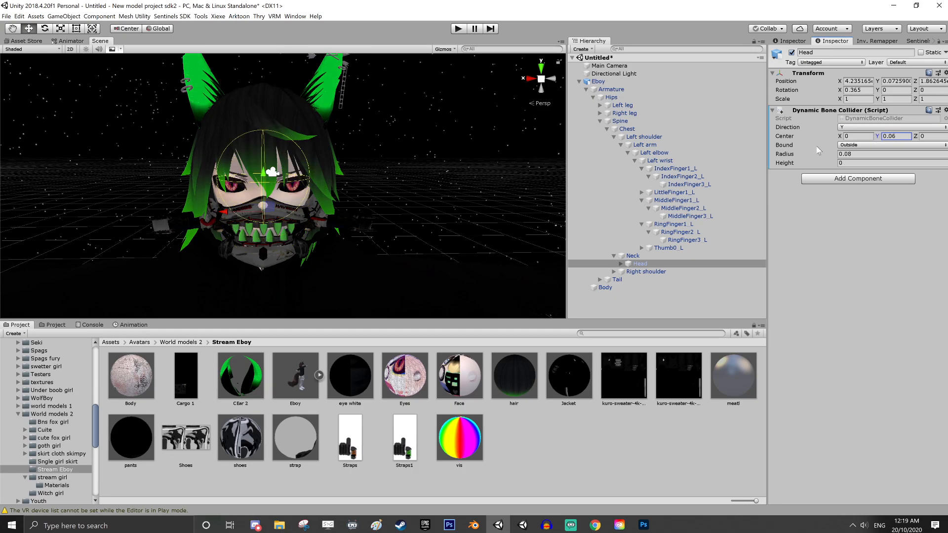
{"action": "middle_click_drag", "start_coordinate": [307, 257], "coordinate": [415, 187]}
{"action": "left_click_drag", "start_coordinate": [340, 206], "coordinate": [359, 212], "text": "alt"}
{"action": "right_click_drag", "start_coordinate": [360, 211], "coordinate": [198, 213]}
{"action": "middle_click_drag", "start_coordinate": [435, 217], "coordinate": [280, 214]}
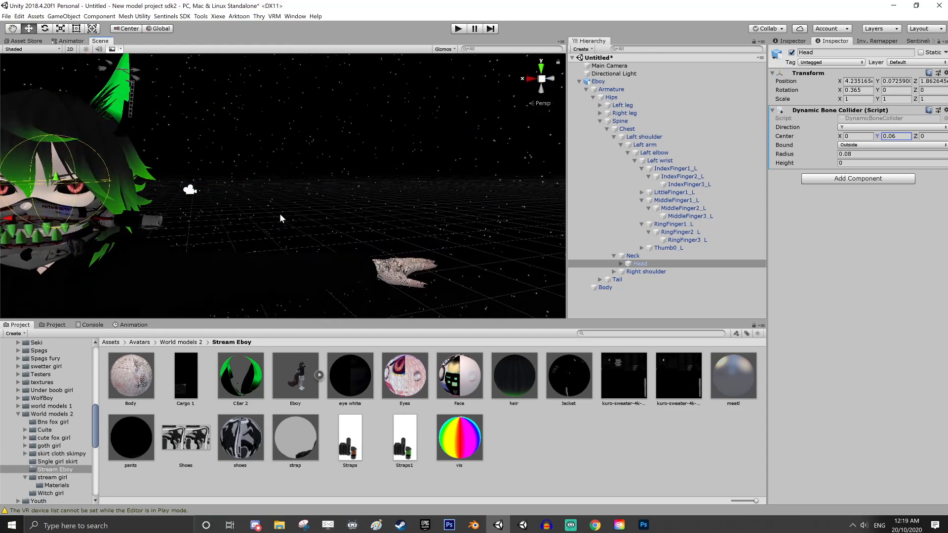
{"action": "right_click_drag", "start_coordinate": [280, 213], "coordinate": [190, 210]}
{"action": "middle_click_drag", "start_coordinate": [190, 209], "coordinate": [261, 233]}
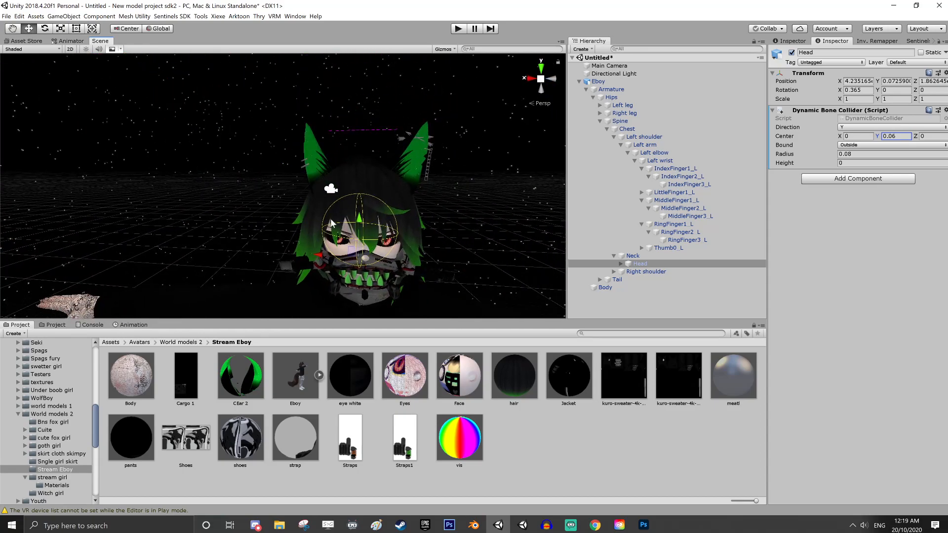
Expand the Head bone and add a Dynamic Bone component to all four BehindHair, three FrontHair and two Sideburn1 bones together
{"action": "left_click", "coordinate": [622, 264]}
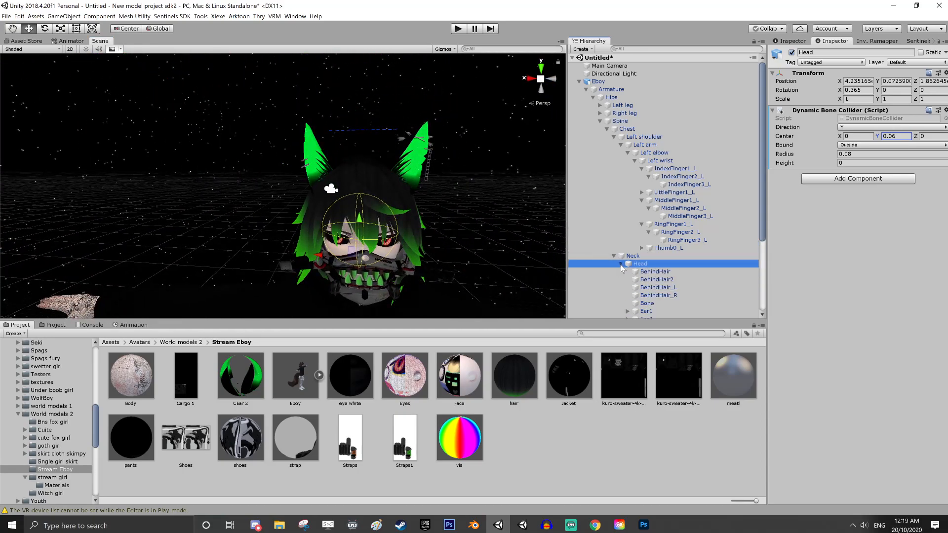
{"action": "scroll", "coordinate": [665, 198], "scroll_direction": "down", "scroll_amount": 5}
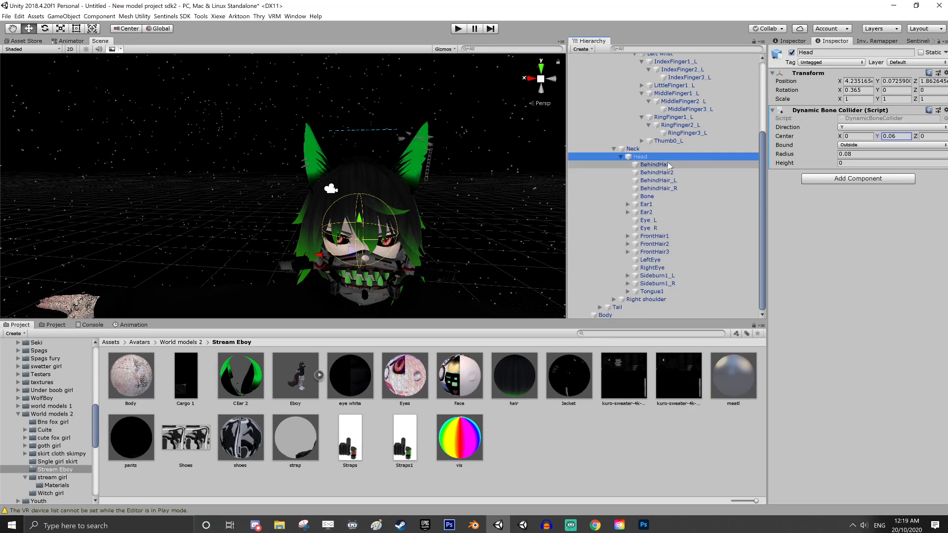
{"action": "left_click", "coordinate": [656, 165]}
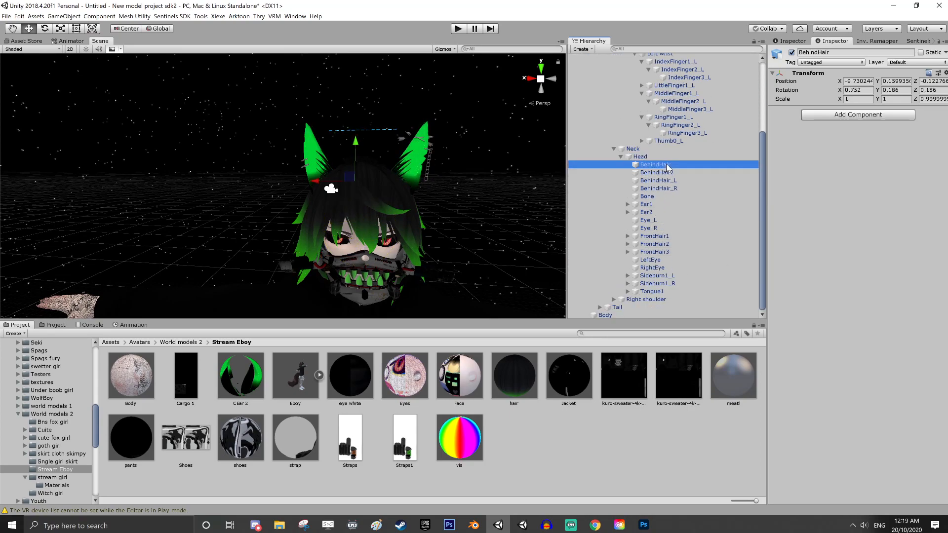
{"action": "left_click", "coordinate": [658, 189], "text": "shift"}
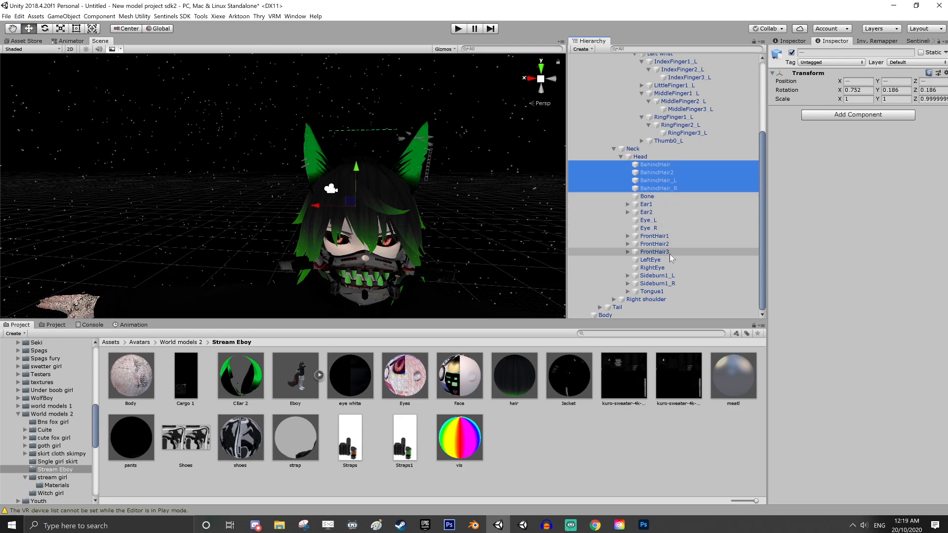
{"action": "left_click", "coordinate": [654, 236], "text": "ctrl"}
{"action": "left_click", "coordinate": [655, 244], "text": "ctrl"}
{"action": "left_click", "coordinate": [654, 252], "text": "ctrl"}
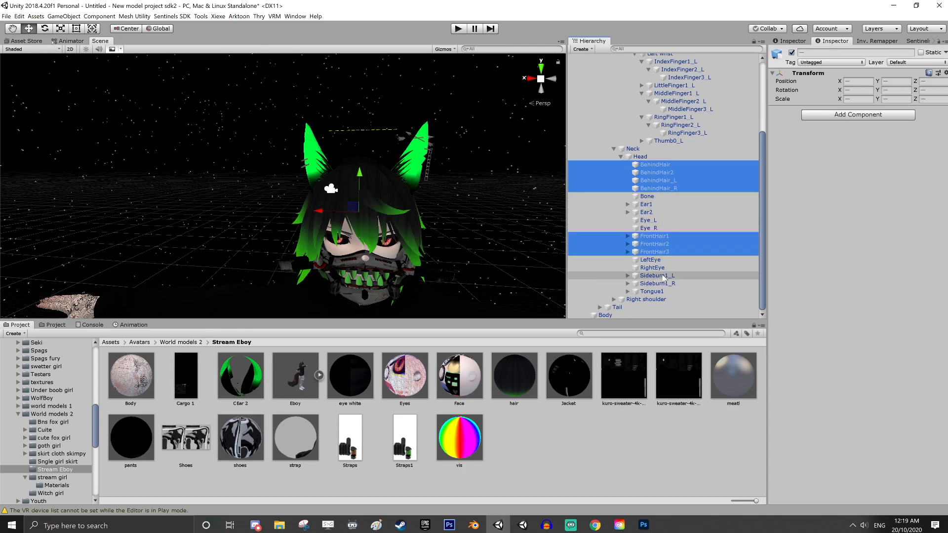
{"action": "left_click", "coordinate": [656, 276], "text": "ctrl"}
{"action": "left_click", "coordinate": [657, 284], "text": "ctrl"}
{"action": "left_click", "coordinate": [886, 116]}
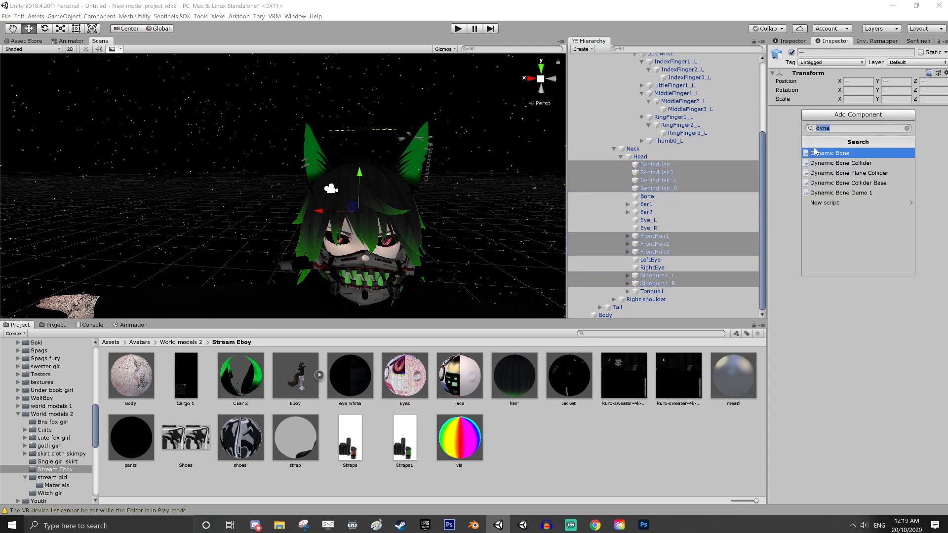
{"action": "left_click", "coordinate": [839, 153]}
Assign BehindHair and BehindHair2 each as the Root of their own Dynamic Bone component
{"action": "left_click", "coordinate": [667, 175]}
{"action": "left_click_drag", "start_coordinate": [668, 176], "coordinate": [875, 131]}
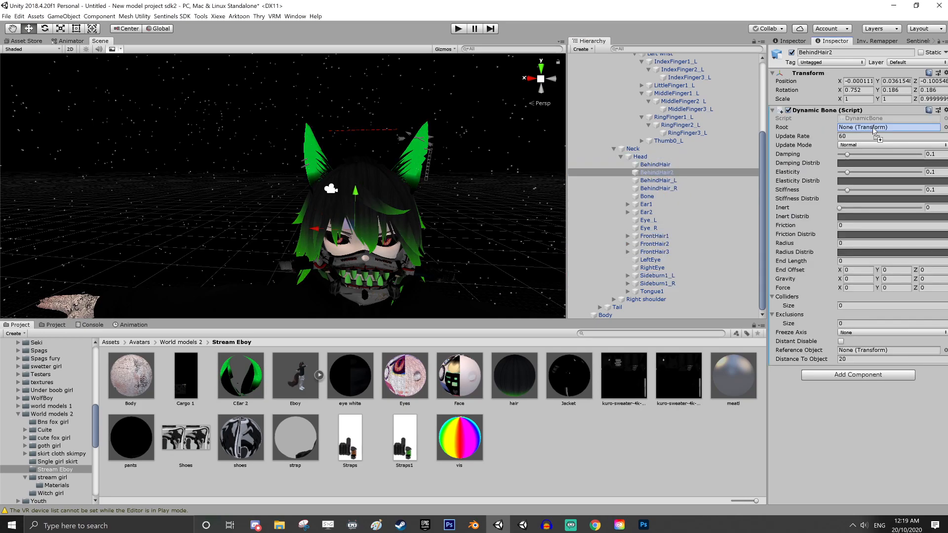
{"action": "left_click", "coordinate": [661, 165]}
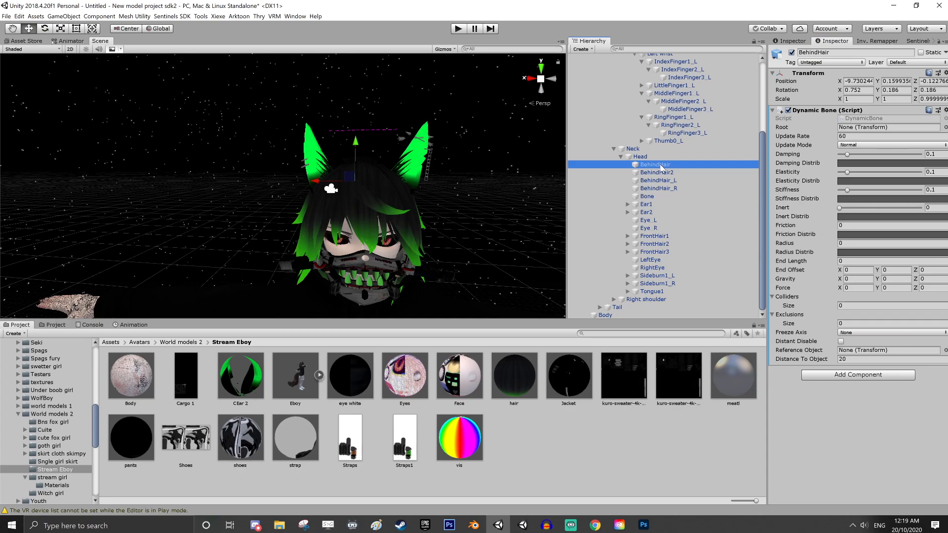
{"action": "left_click_drag", "start_coordinate": [661, 167], "coordinate": [857, 127]}
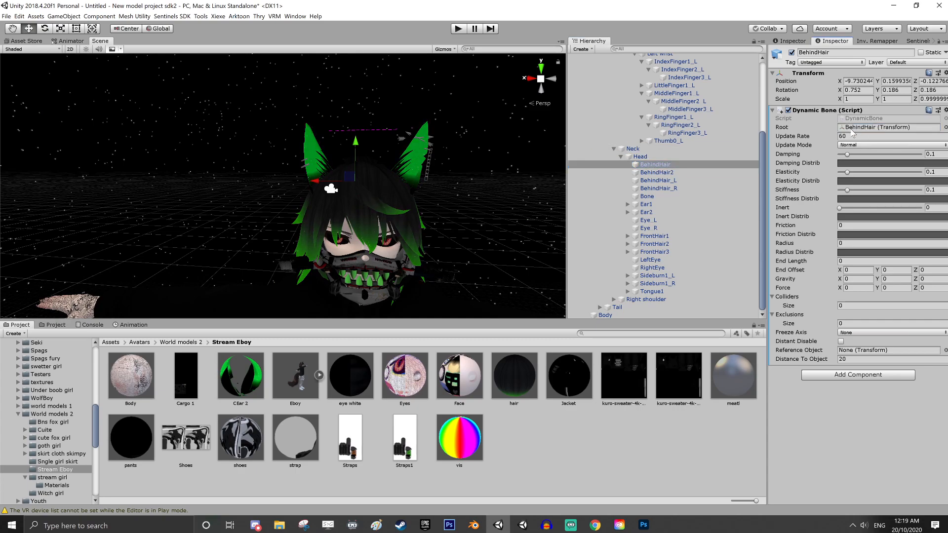
{"action": "left_click", "coordinate": [662, 172]}
{"action": "left_click_drag", "start_coordinate": [663, 173], "coordinate": [860, 134]}
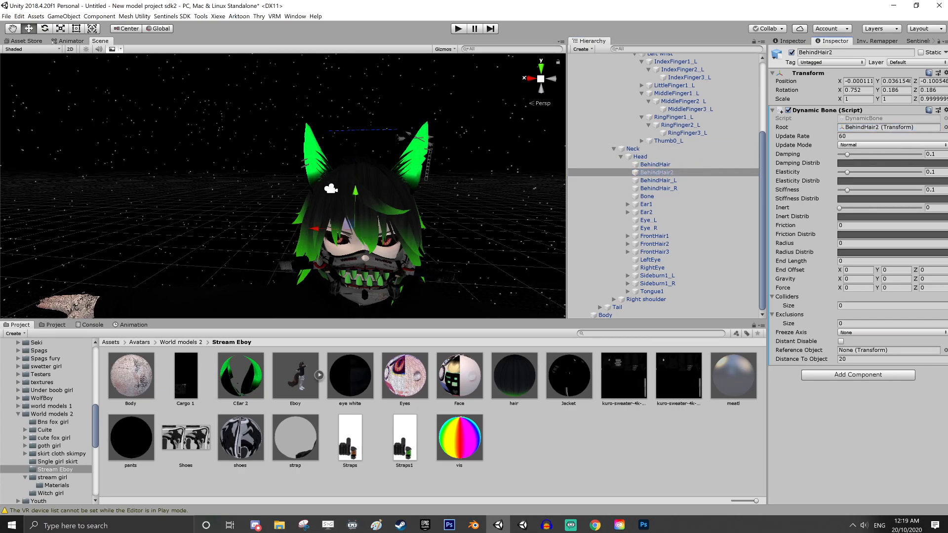
Assign BehindHair_L and BehindHair_R each as the Root of their own Dynamic Bone component
{"action": "left_click", "coordinate": [672, 181]}
{"action": "left_click_drag", "start_coordinate": [671, 182], "coordinate": [859, 128]}
{"action": "left_click", "coordinate": [664, 188]}
{"action": "left_click_drag", "start_coordinate": [661, 188], "coordinate": [872, 128]}
{"action": "left_click", "coordinate": [646, 204]}
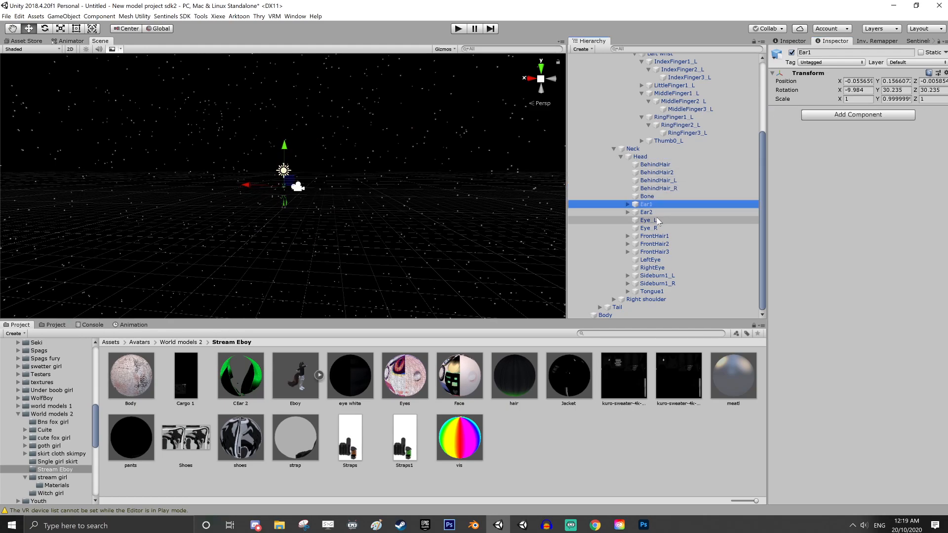
Set the Dynamic Bone Root of FrontHair1, FrontHair2 and FrontHair3 to each bone itself
{"action": "left_click", "coordinate": [653, 236]}
{"action": "left_click_drag", "start_coordinate": [662, 241], "coordinate": [883, 131]}
{"action": "left_click", "coordinate": [654, 244]}
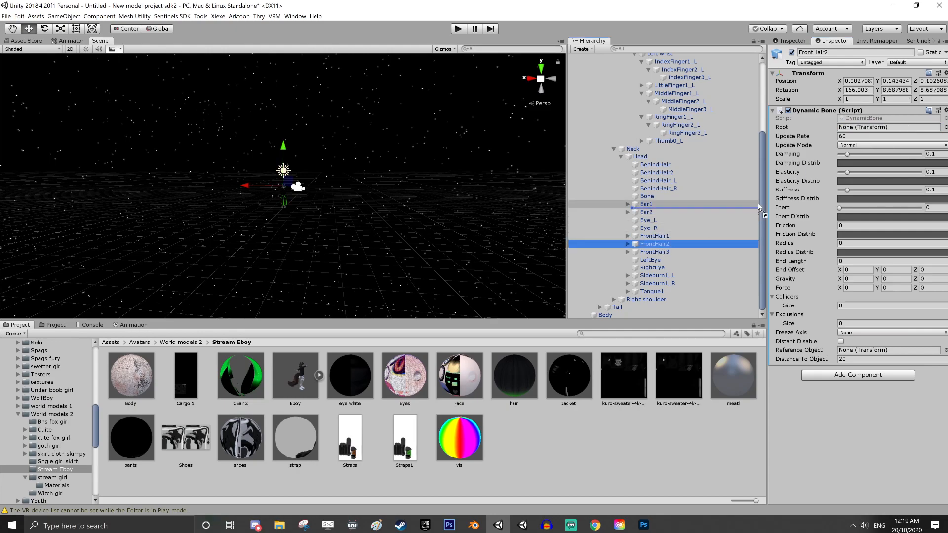
{"action": "left_click_drag", "start_coordinate": [654, 244], "coordinate": [882, 132]}
{"action": "left_click", "coordinate": [655, 252]}
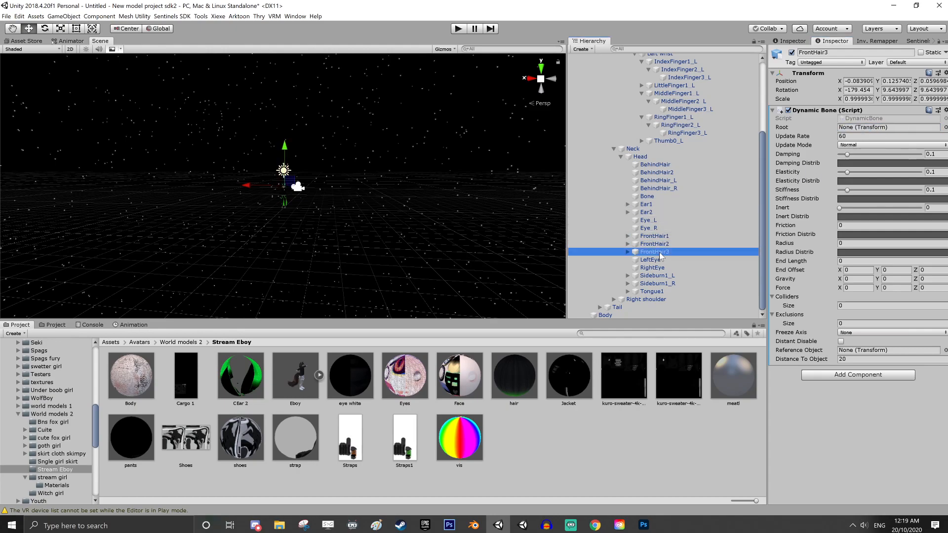
{"action": "left_click_drag", "start_coordinate": [655, 252], "coordinate": [868, 128]}
Set the Dynamic Bone Root of Sideburn1_L and Sideburn1_R to each bone itself
{"action": "left_click", "coordinate": [657, 276]}
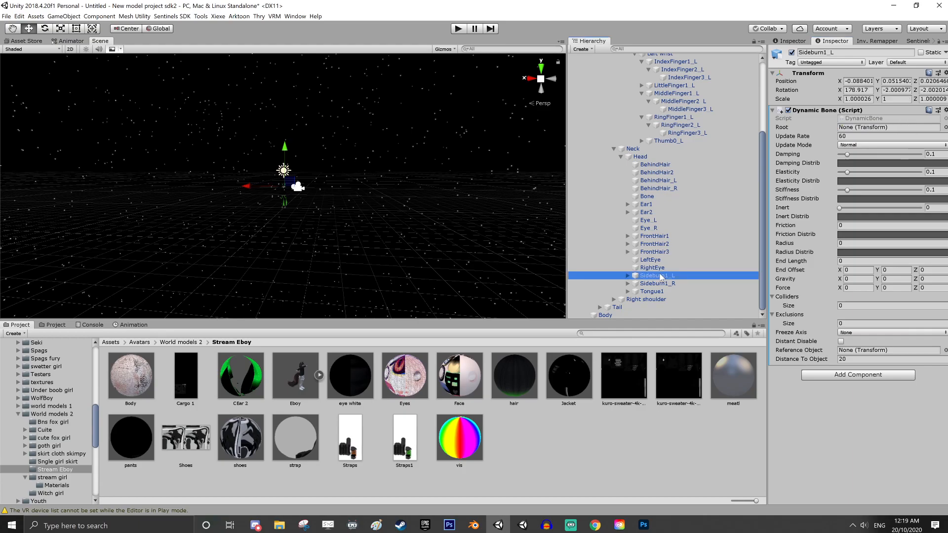
{"action": "left_click_drag", "start_coordinate": [657, 275], "coordinate": [879, 129]}
{"action": "left_click", "coordinate": [657, 284]}
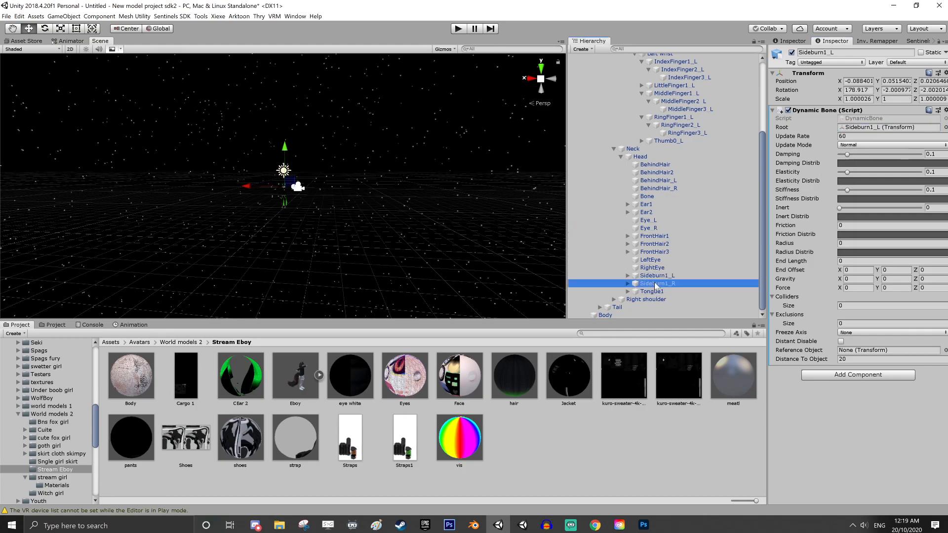
{"action": "left_click_drag", "start_coordinate": [657, 284], "coordinate": [890, 128]}
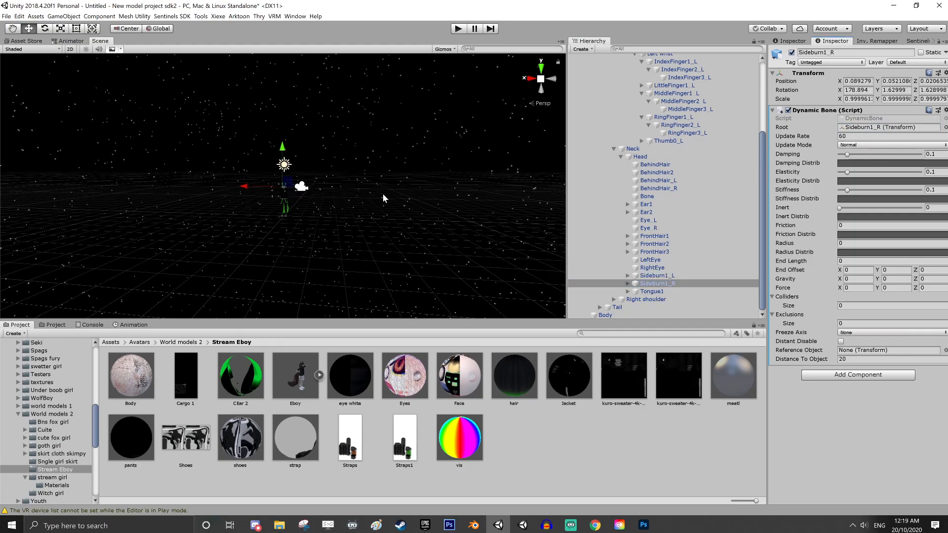
Select all BehindHair, FrontHair and Sideburn1 bones and set Damping to 0.284, Elasticity to 0.033, Stiffness to about 0.051 and Inert to 0.362
{"action": "scroll", "coordinate": [365, 212], "scroll_direction": "up", "scroll_amount": 10}
{"action": "scroll", "coordinate": [404, 224], "scroll_direction": "down", "scroll_amount": 10}
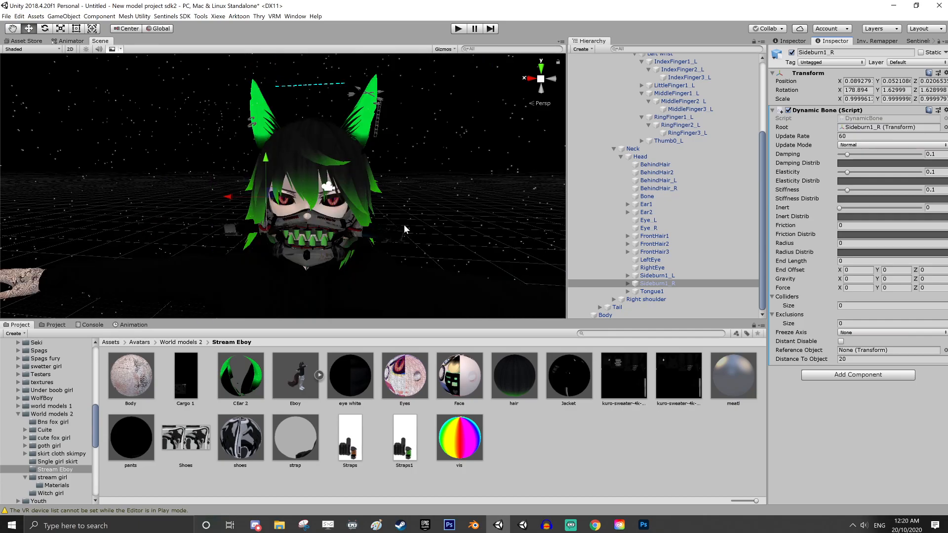
{"action": "left_click", "coordinate": [657, 276], "text": "ctrl"}
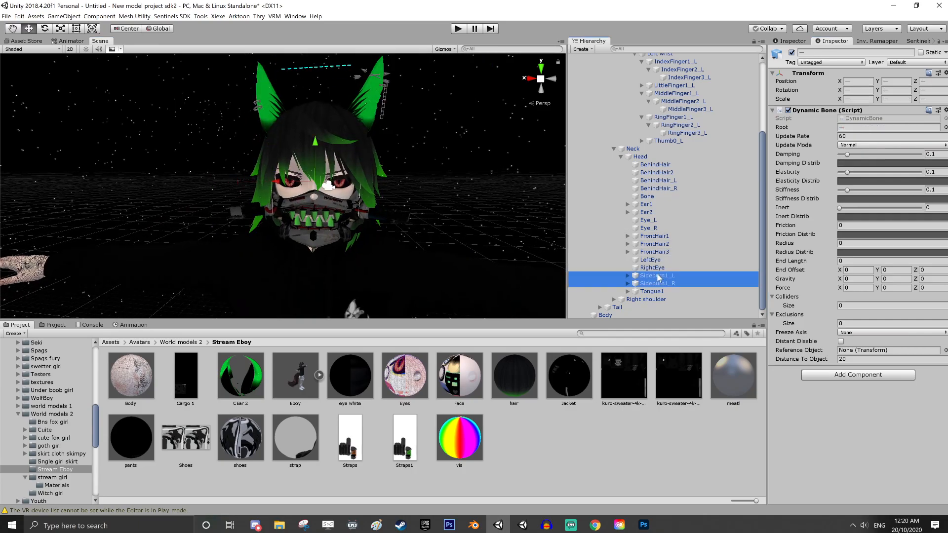
{"action": "left_click", "coordinate": [656, 252], "text": "ctrl"}
{"action": "left_click", "coordinate": [656, 244], "text": "ctrl"}
{"action": "left_click", "coordinate": [658, 237], "text": "ctrl"}
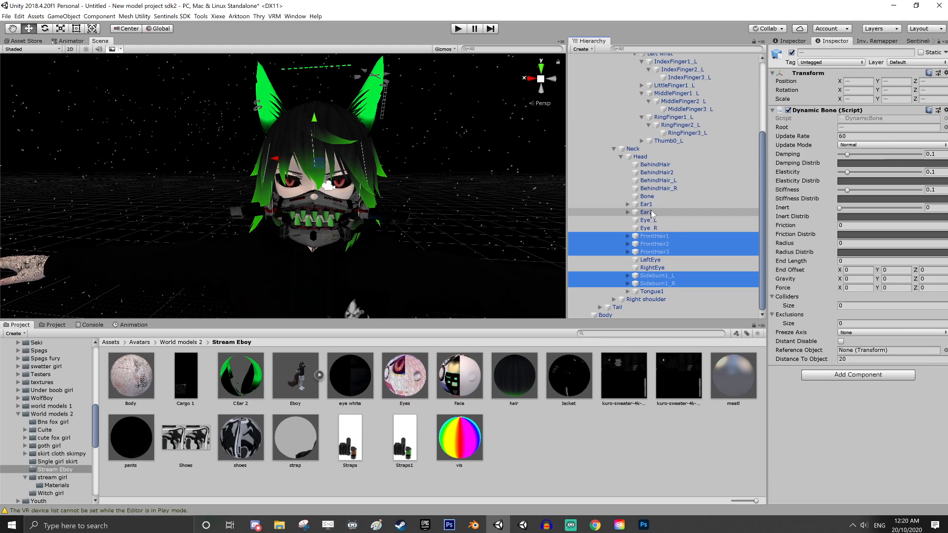
{"action": "left_click", "coordinate": [659, 188], "text": "ctrl"}
{"action": "left_click", "coordinate": [659, 180], "text": "ctrl"}
{"action": "left_click", "coordinate": [657, 172], "text": "ctrl"}
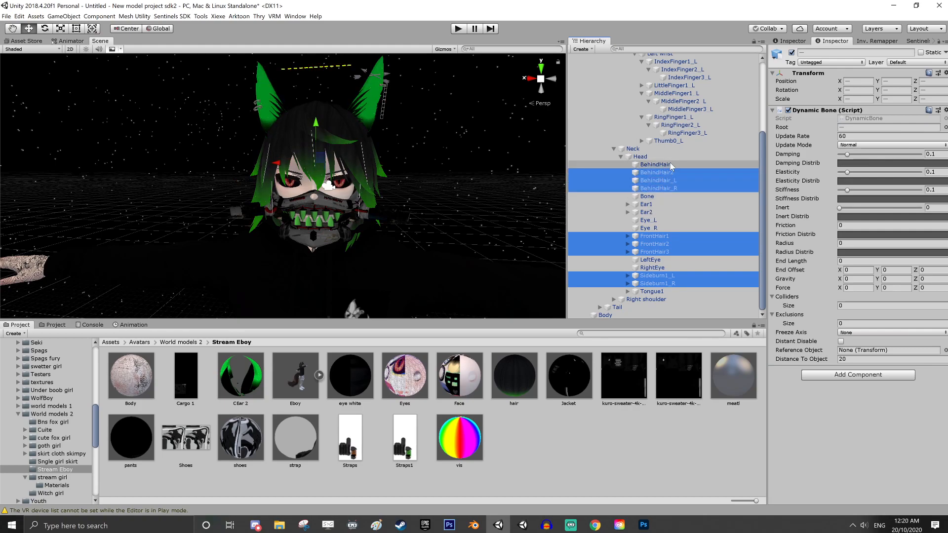
{"action": "left_click", "coordinate": [656, 165], "text": "ctrl"}
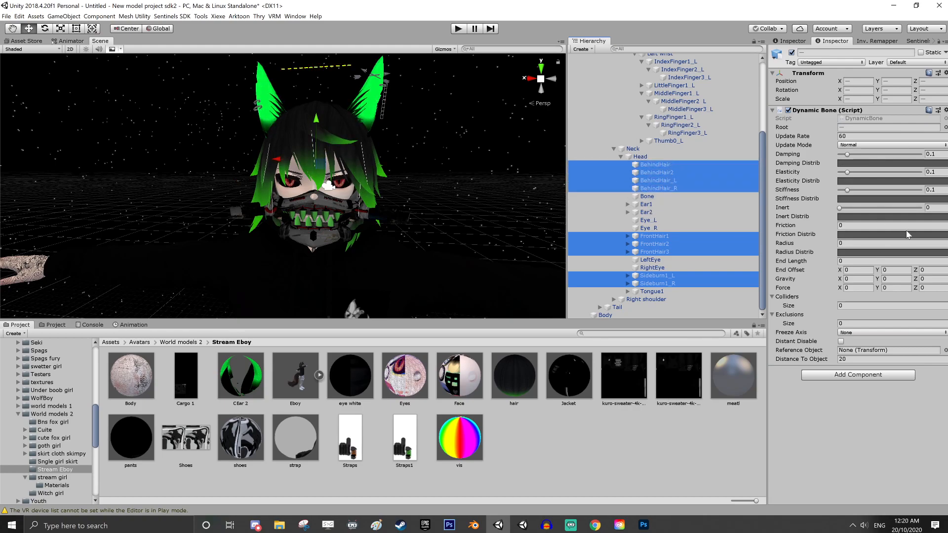
{"action": "left_click", "coordinate": [843, 209]}
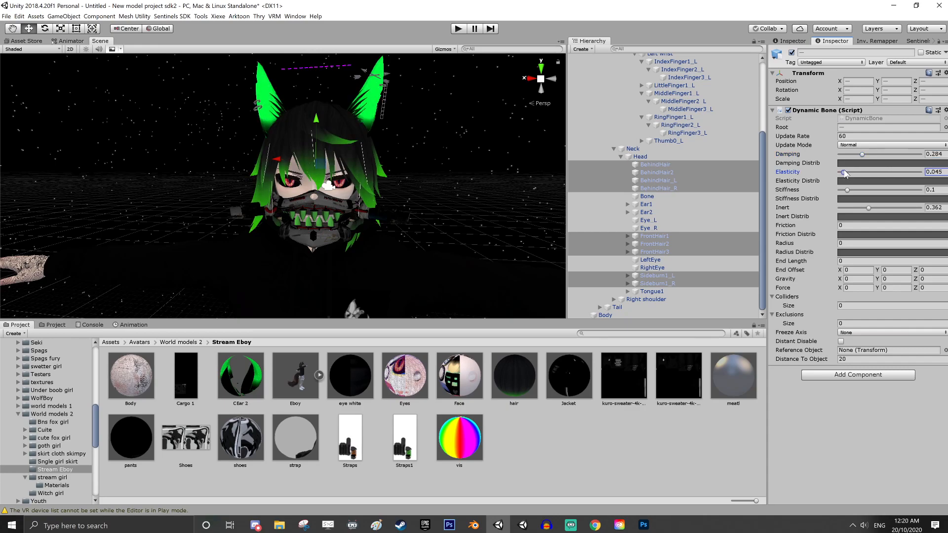
{"action": "left_click_drag", "start_coordinate": [847, 190], "coordinate": [844, 190]}
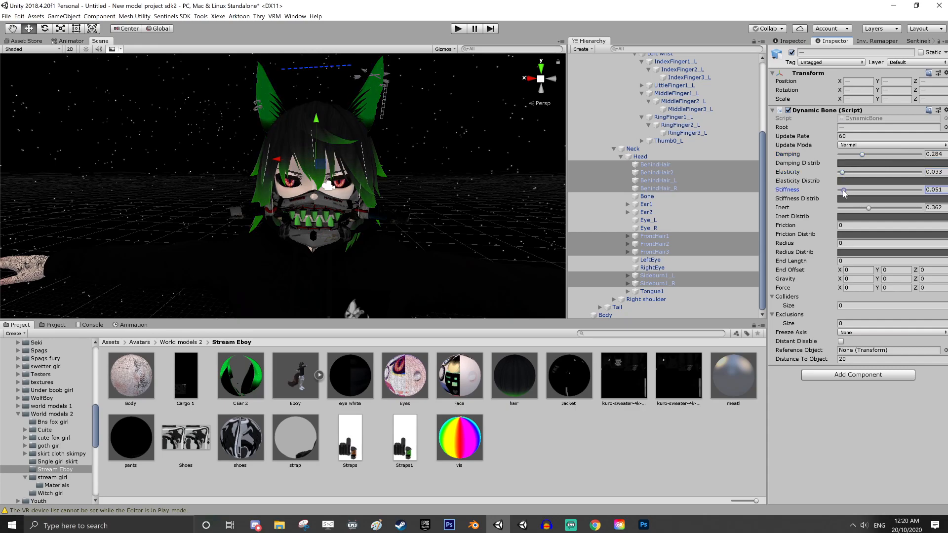
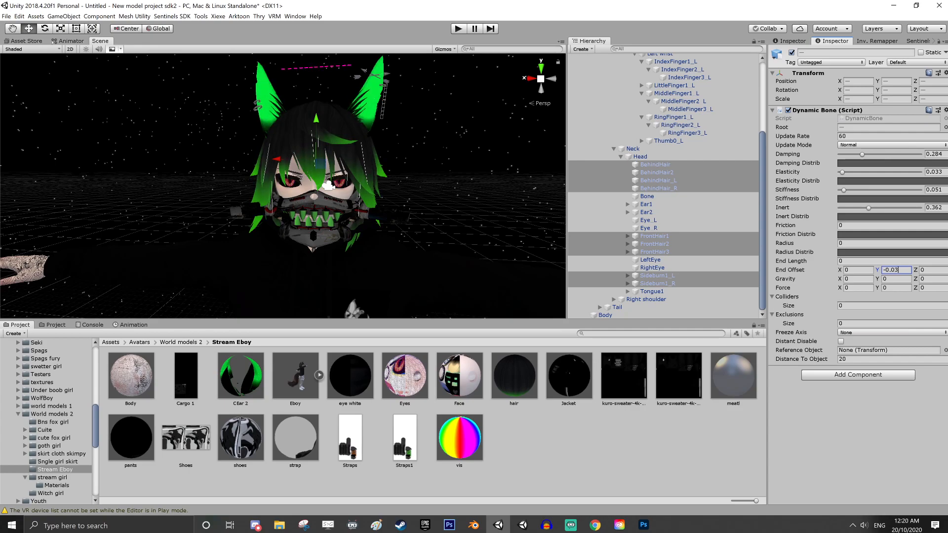
Set the End Offset Y of the selected hair bones' Dynamic Bone components to -0.08
{"action": "key", "text": "BackSpace"}
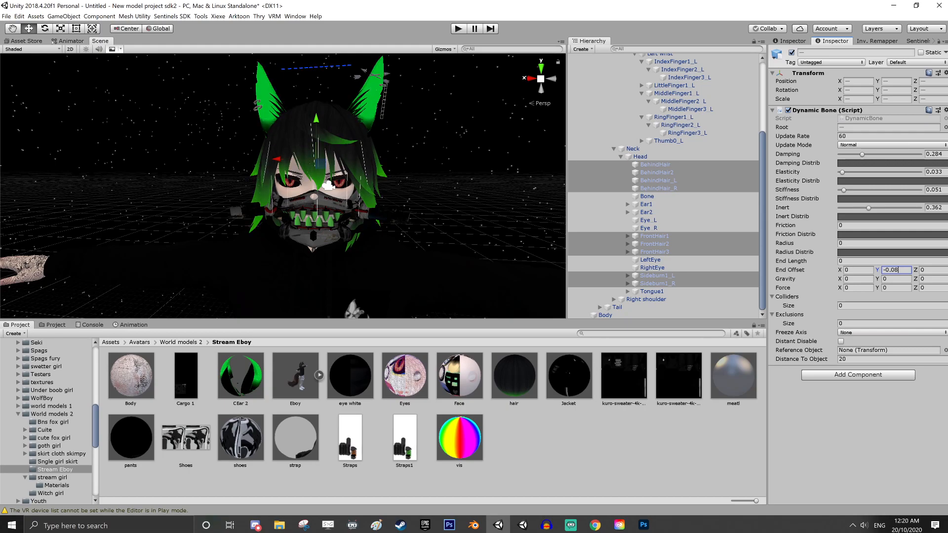
{"action": "left_click_drag", "start_coordinate": [413, 253], "coordinate": [372, 237], "text": "alt"}
{"action": "right_click_drag", "start_coordinate": [373, 237], "coordinate": [553, 244]}
{"action": "middle_click_drag", "start_coordinate": [351, 244], "coordinate": [479, 238]}
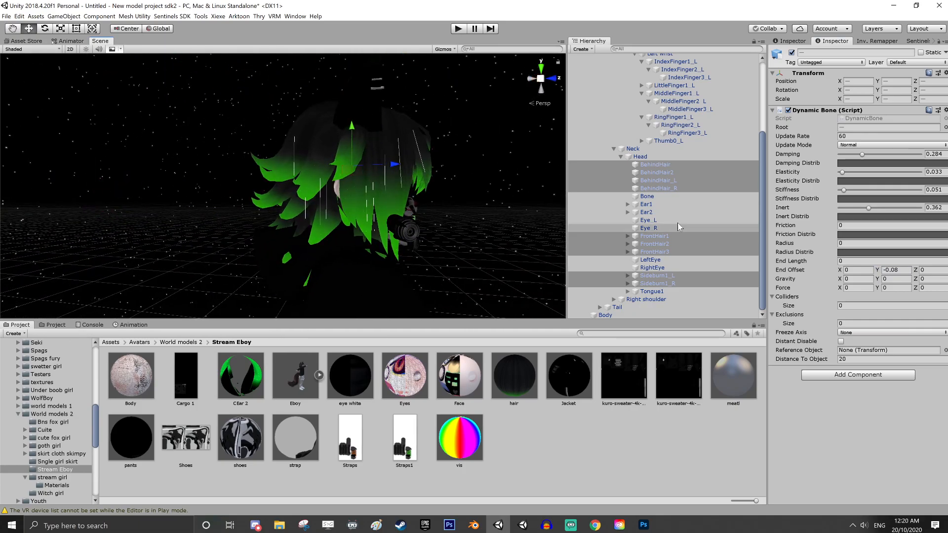
Set the selected hair bones' Dynamic Bone Radius to 0.025 and Force Y to -0.0007
{"action": "type", "text": "0."}
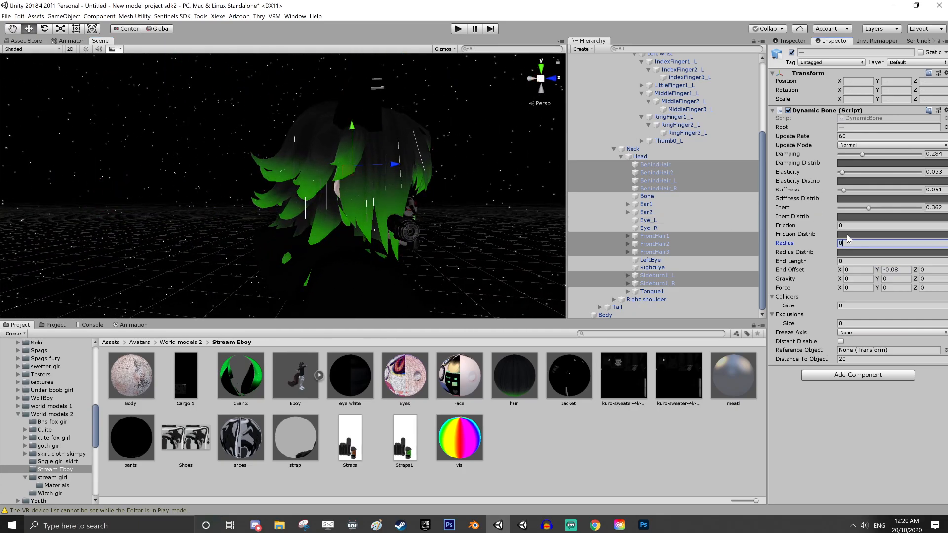
{"action": "type", "text": "1"}
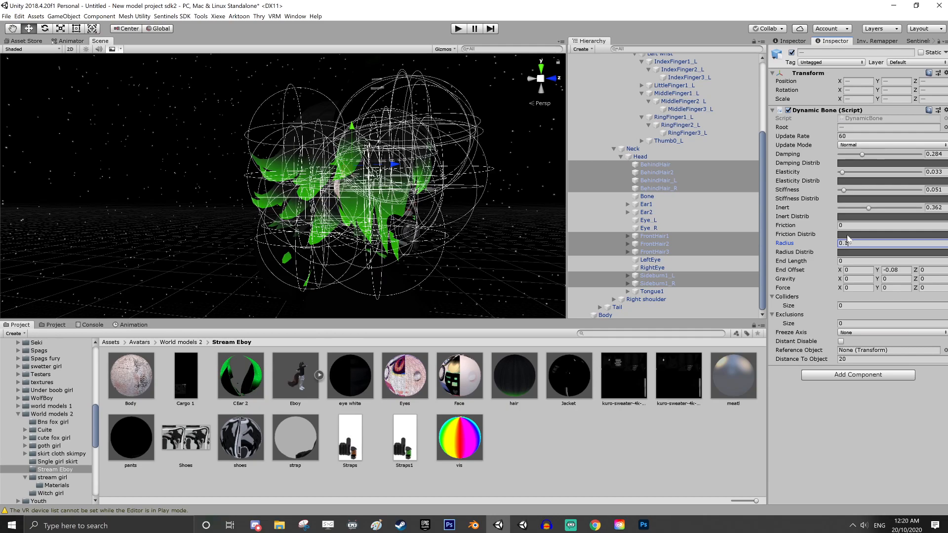
{"action": "key", "text": "BackSpace"}
{"action": "type", "text": "02"}
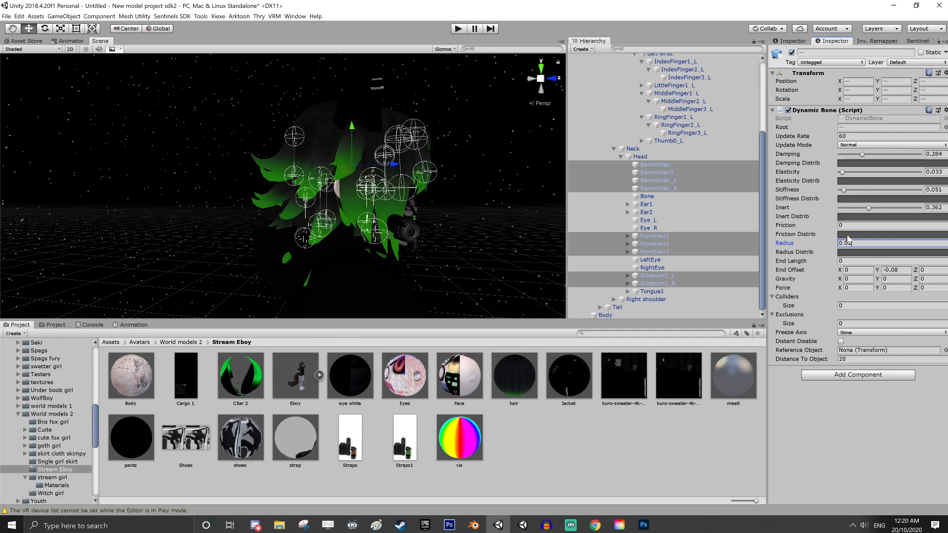
{"action": "key", "text": "BackSpace"}
{"action": "type", "text": "1"}
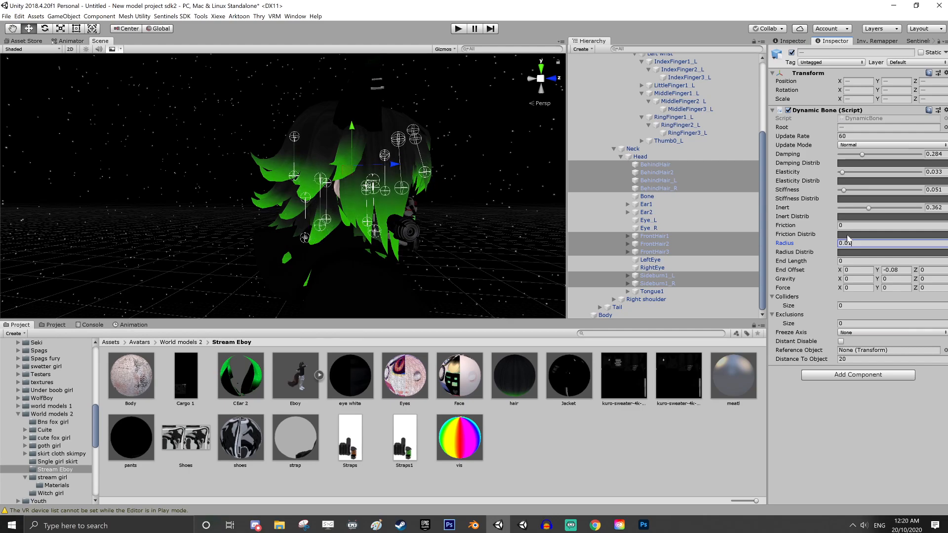
{"action": "key", "text": "BackSpace"}
{"action": "type", "text": "3"}
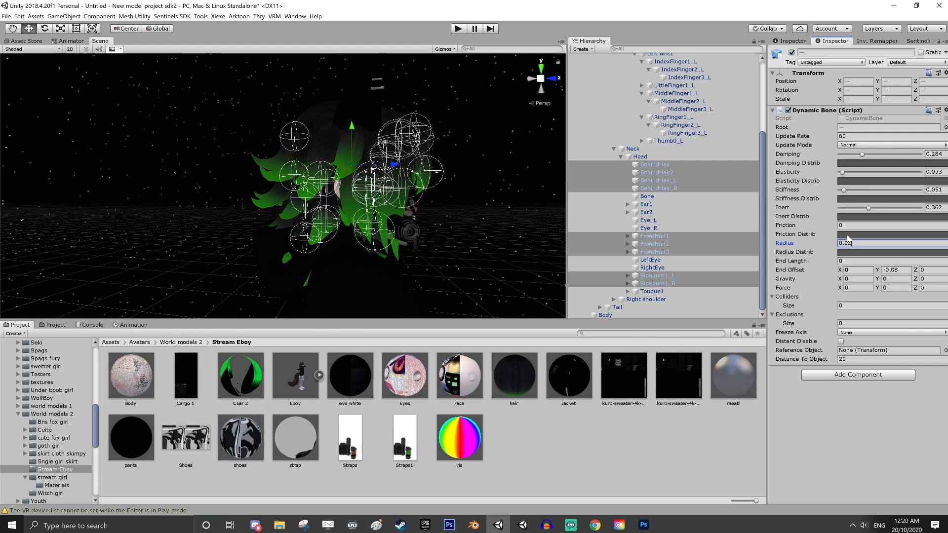
{"action": "key", "text": "BackSpace"}
{"action": "type", "text": "25"}
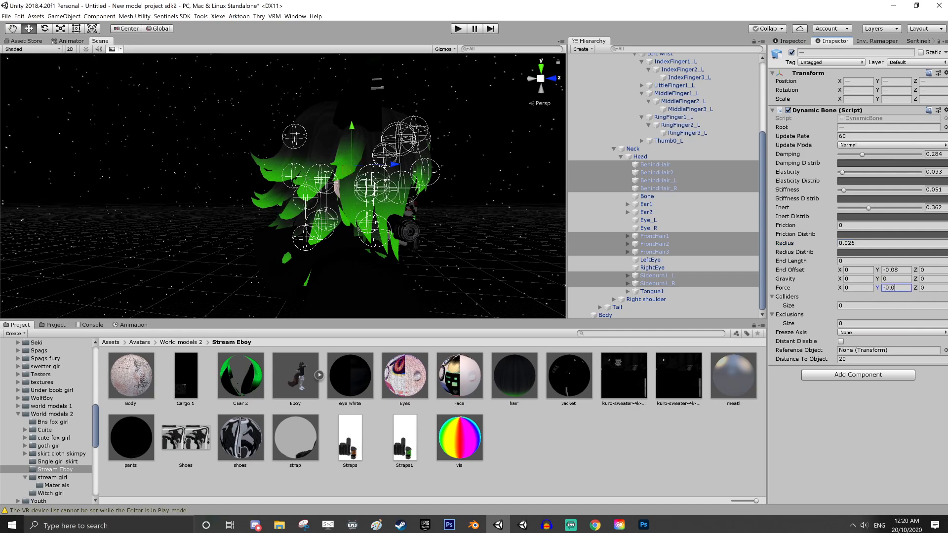
{"action": "type", "text": "-0.0001"}
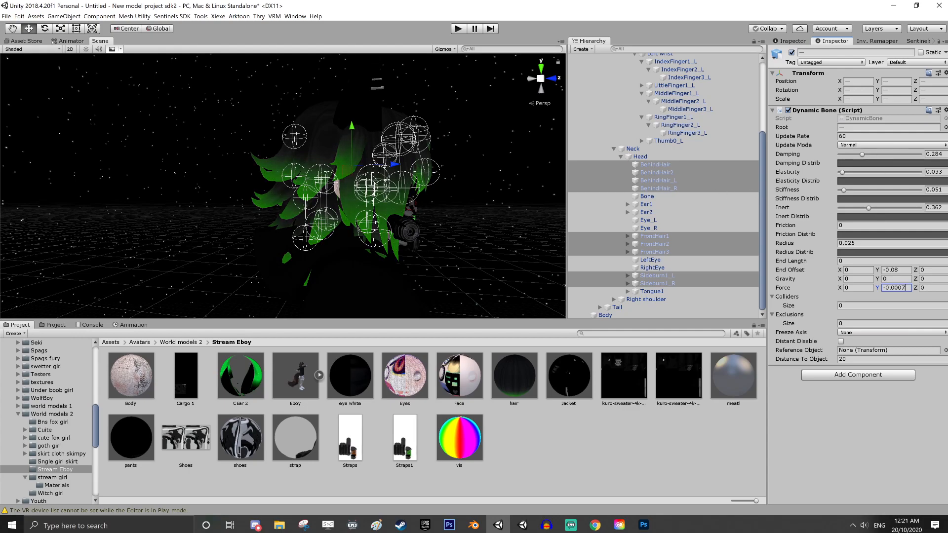
Start play mode, select Eboy and hide the DynamicBone and DynamicBoneCollider gizmos in the Scene view
{"action": "left_click", "coordinate": [459, 30]}
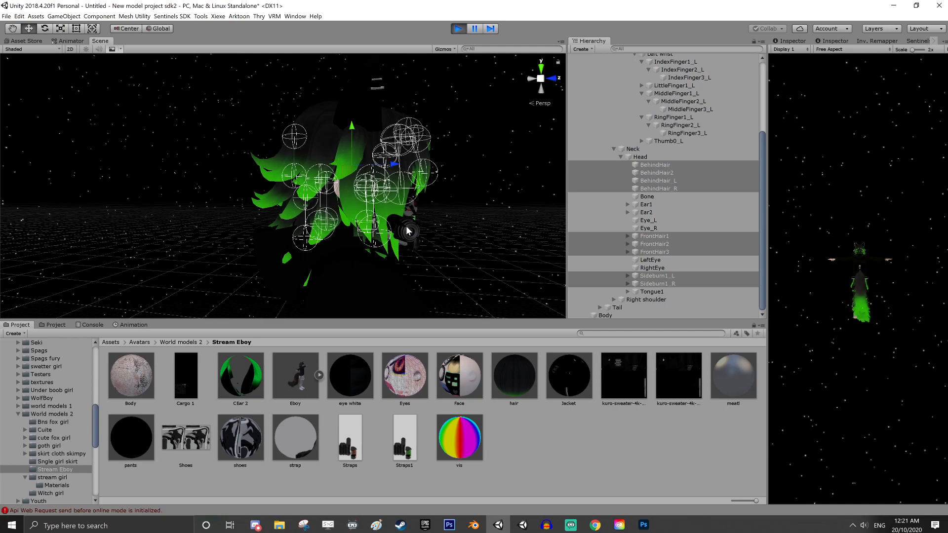
{"action": "scroll", "coordinate": [668, 160], "scroll_direction": "up", "scroll_amount": 4}
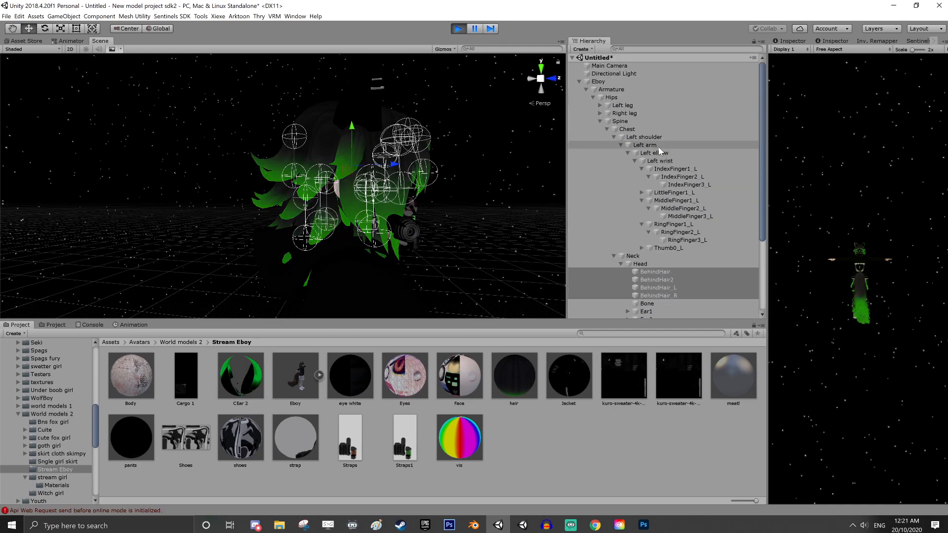
{"action": "left_click", "coordinate": [613, 83]}
{"action": "right_click_drag", "start_coordinate": [423, 191], "coordinate": [443, 260]}
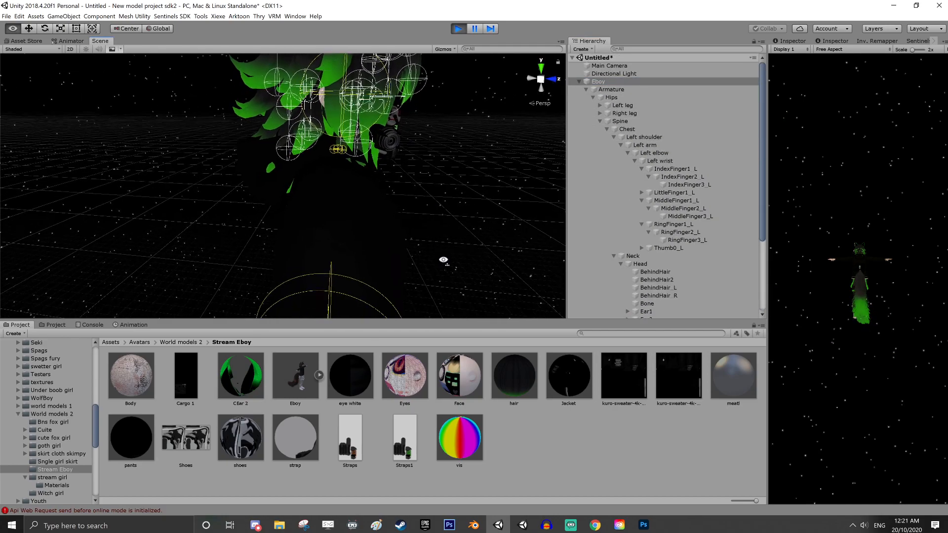
{"action": "left_click", "coordinate": [453, 49]}
{"action": "left_click", "coordinate": [551, 126]}
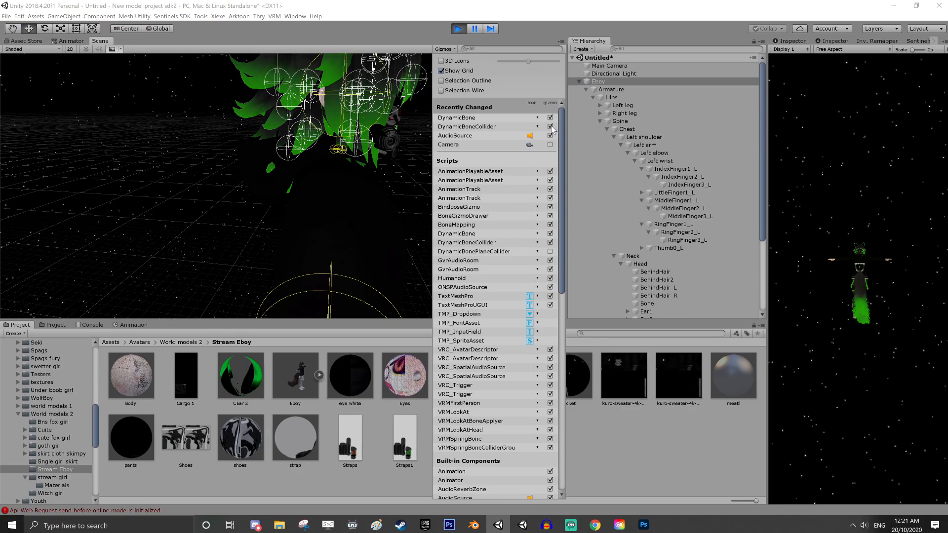
{"action": "left_click", "coordinate": [550, 117]}
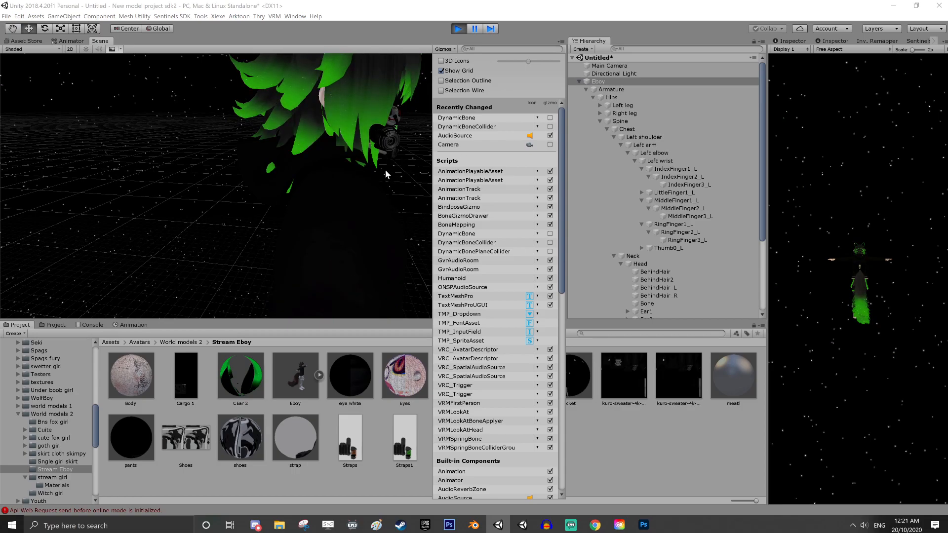
Test the hair physics by moving the Eboy avatar around in the scene, and exit play mode
{"action": "left_click", "coordinate": [373, 173]}
{"action": "scroll", "coordinate": [373, 174], "scroll_direction": "down", "scroll_amount": 5}
{"action": "left_click_drag", "start_coordinate": [366, 197], "coordinate": [190, 275], "text": "alt"}
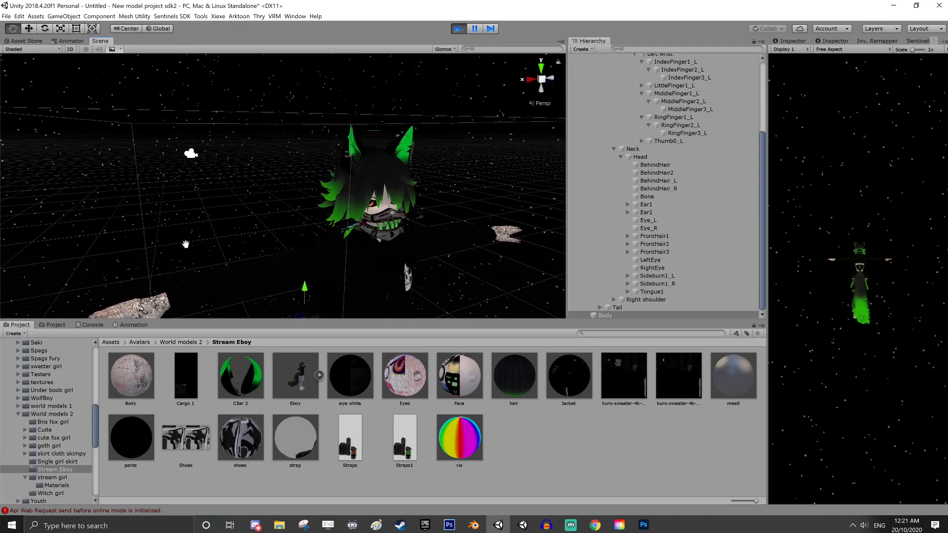
{"action": "middle_click_drag", "start_coordinate": [190, 274], "coordinate": [98, 207]}
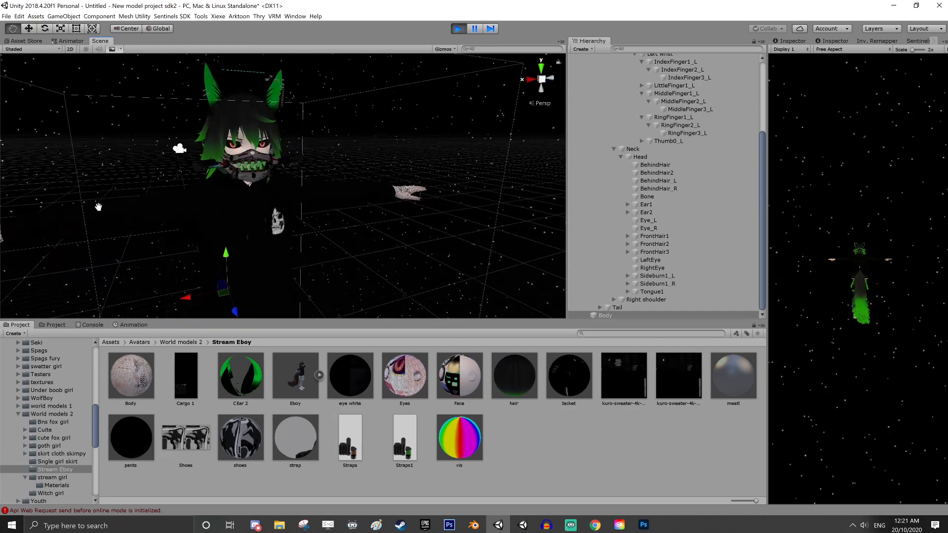
{"action": "left_click", "coordinate": [229, 251]}
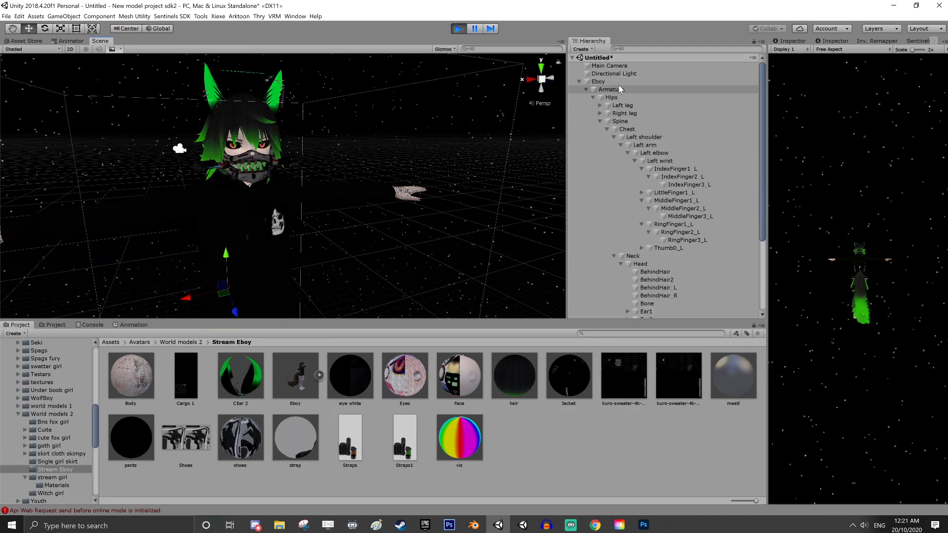
{"action": "left_click_drag", "start_coordinate": [230, 254], "coordinate": [330, 303]}
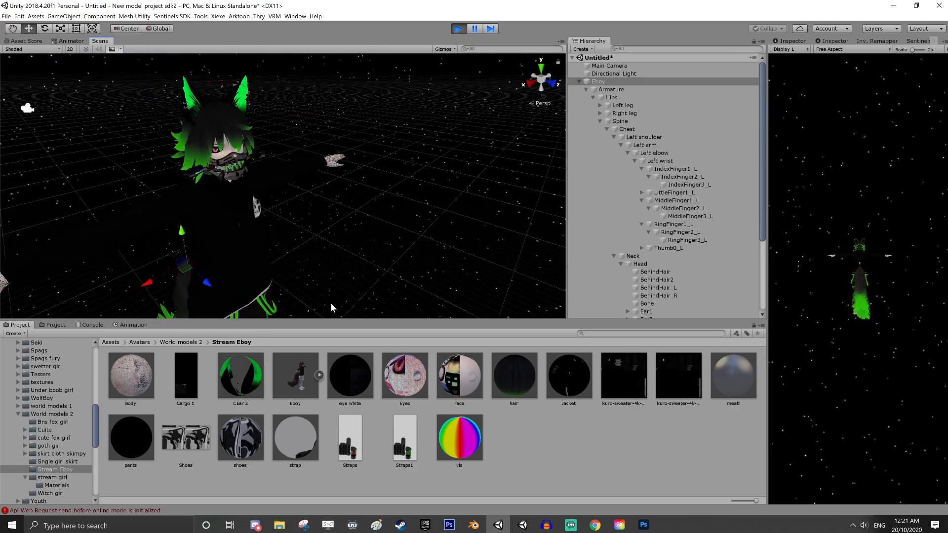
{"action": "left_click_drag", "start_coordinate": [205, 285], "coordinate": [191, 259]}
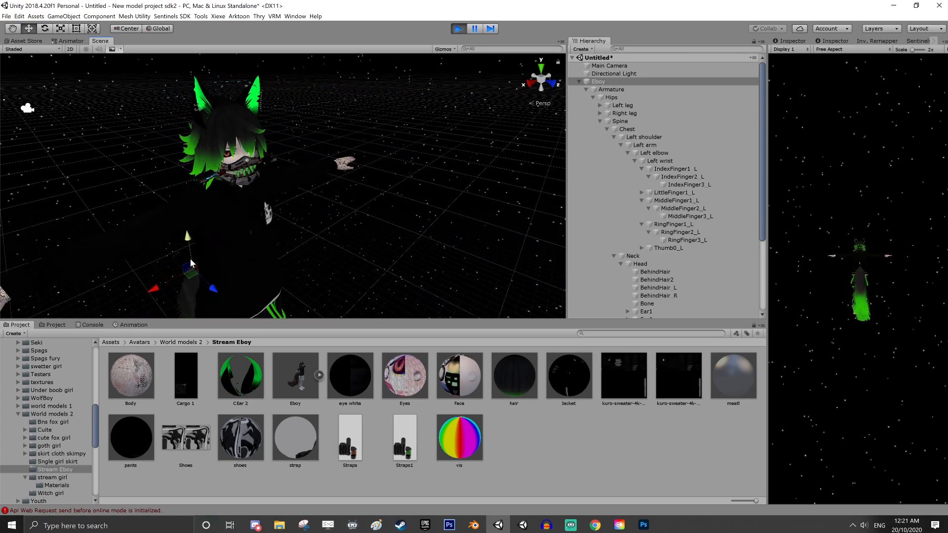
{"action": "left_click_drag", "start_coordinate": [158, 289], "coordinate": [147, 270]}
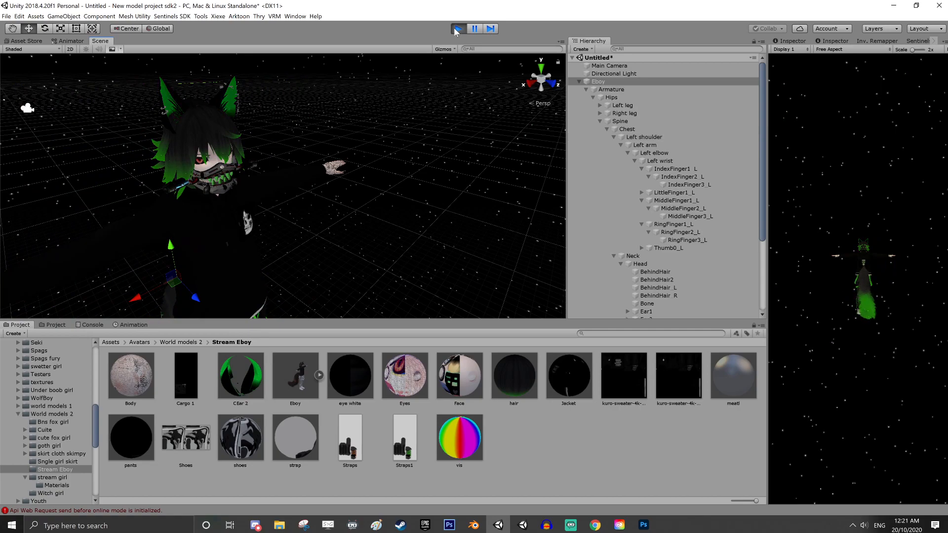
{"action": "left_click", "coordinate": [458, 29]}
Select all BehindHair, FrontHair and Sideburn1 bones under Head and expand their shared Dynamic Bone settings
{"action": "scroll", "coordinate": [652, 198], "scroll_direction": "down", "scroll_amount": 4}
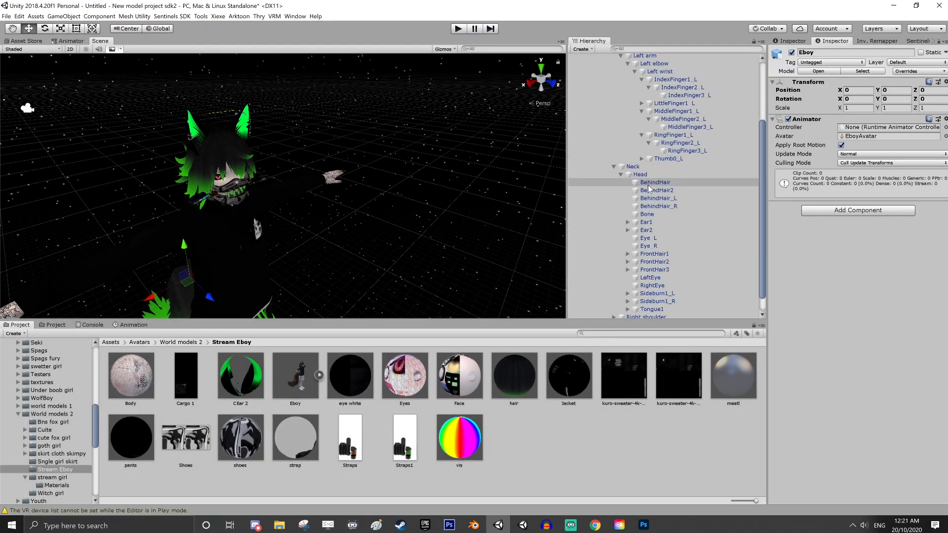
{"action": "left_click", "coordinate": [650, 183]}
{"action": "left_click", "coordinate": [664, 207], "text": "shift"}
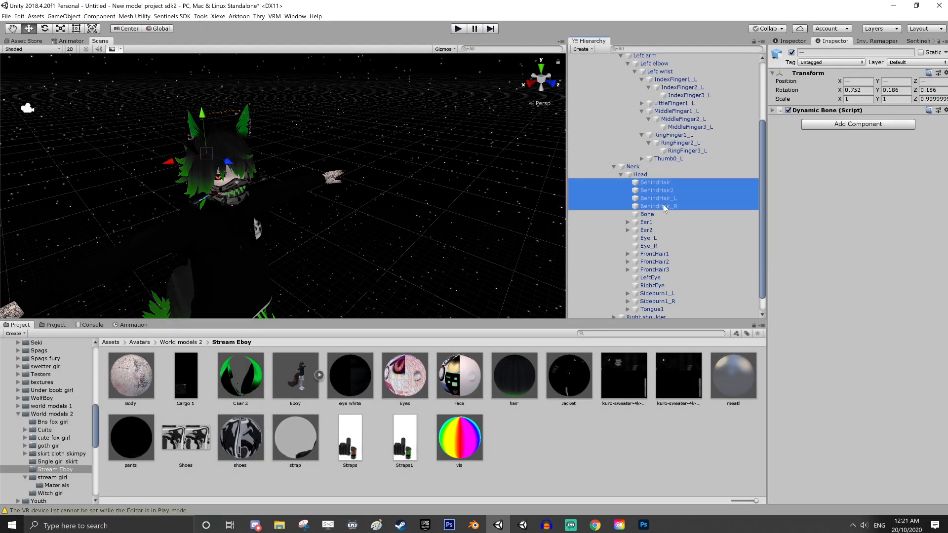
{"action": "left_click", "coordinate": [654, 253], "text": "ctrl"}
{"action": "left_click", "coordinate": [654, 262], "text": "ctrl"}
{"action": "left_click", "coordinate": [655, 269], "text": "ctrl"}
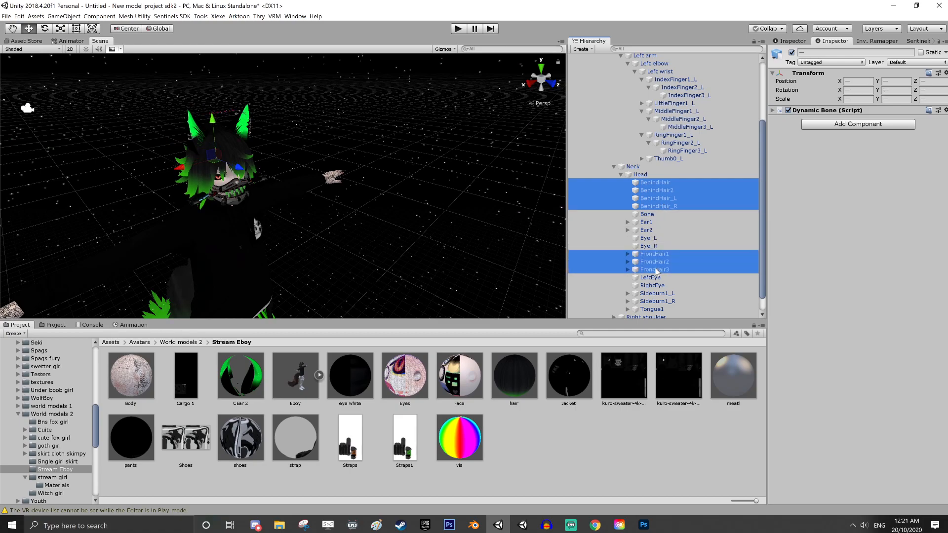
{"action": "left_click", "coordinate": [657, 293], "text": "ctrl"}
{"action": "left_click", "coordinate": [658, 301], "text": "ctrl"}
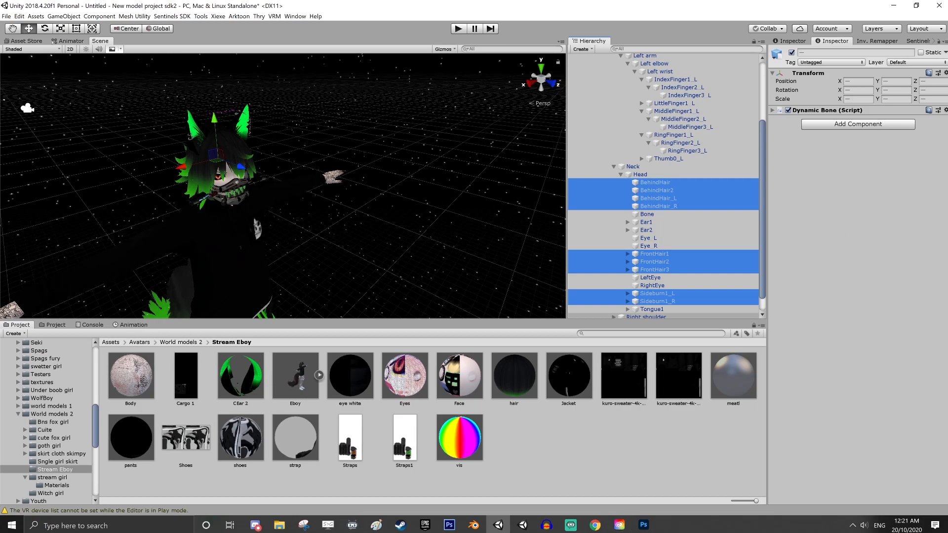
{"action": "left_click", "coordinate": [779, 112]}
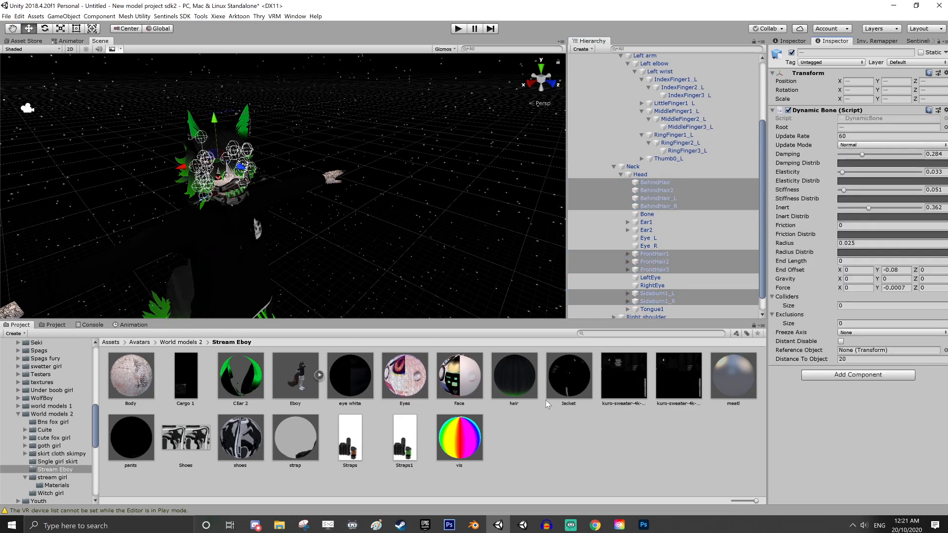
{"action": "left_click", "coordinate": [598, 525]}
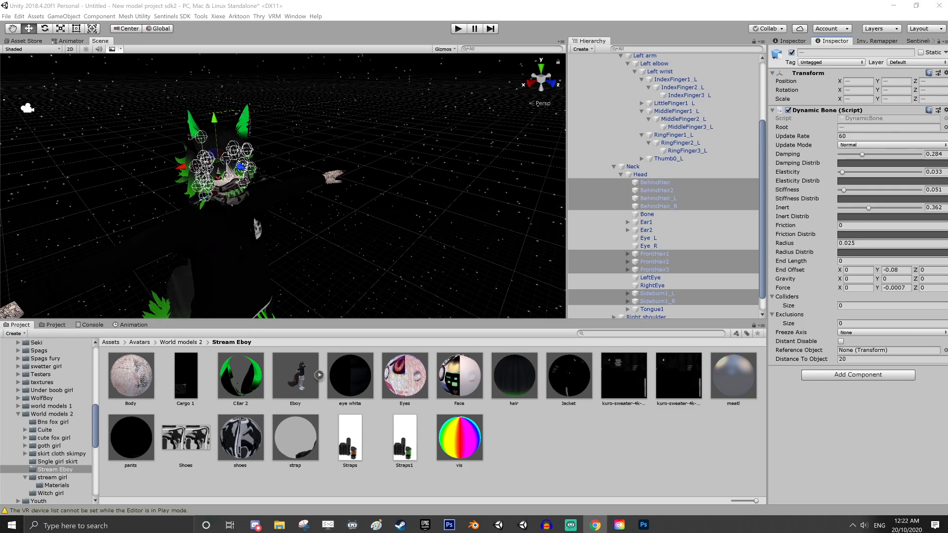
{"action": "key", "text": "alt+Tab"}
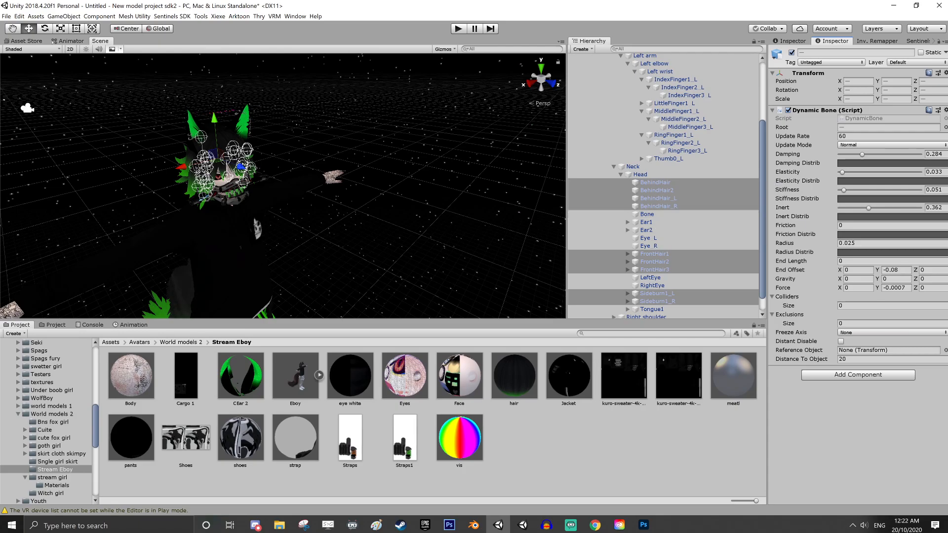
Set the Colliders size of the selected hair bones to 7 and assign the Head collider to Element 0
{"action": "left_click", "coordinate": [892, 306]}
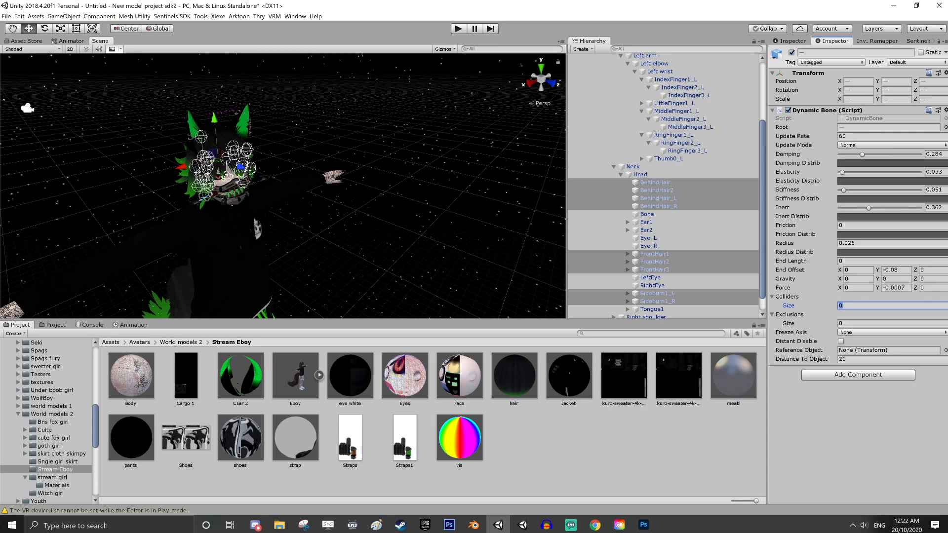
{"action": "type", "text": "7"}
{"action": "key", "text": "Return"}
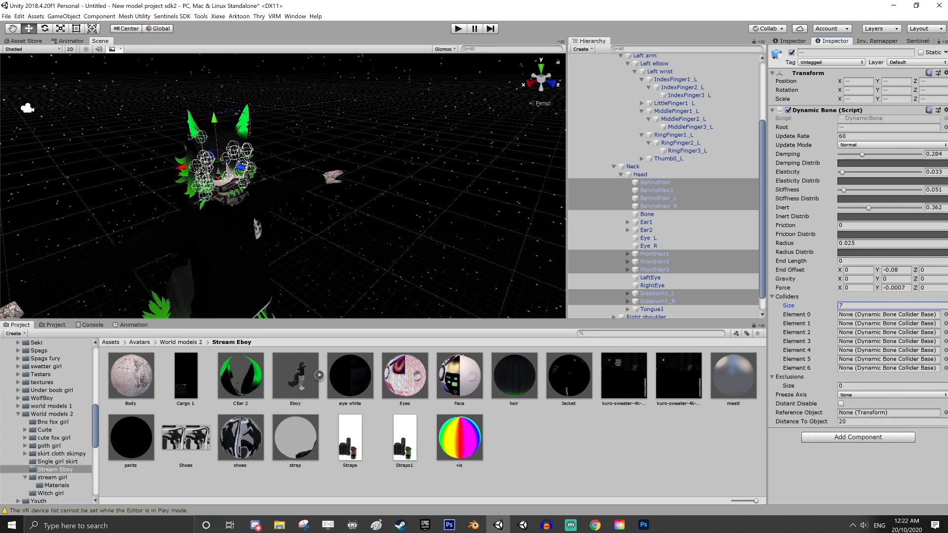
{"action": "left_click", "coordinate": [945, 315]}
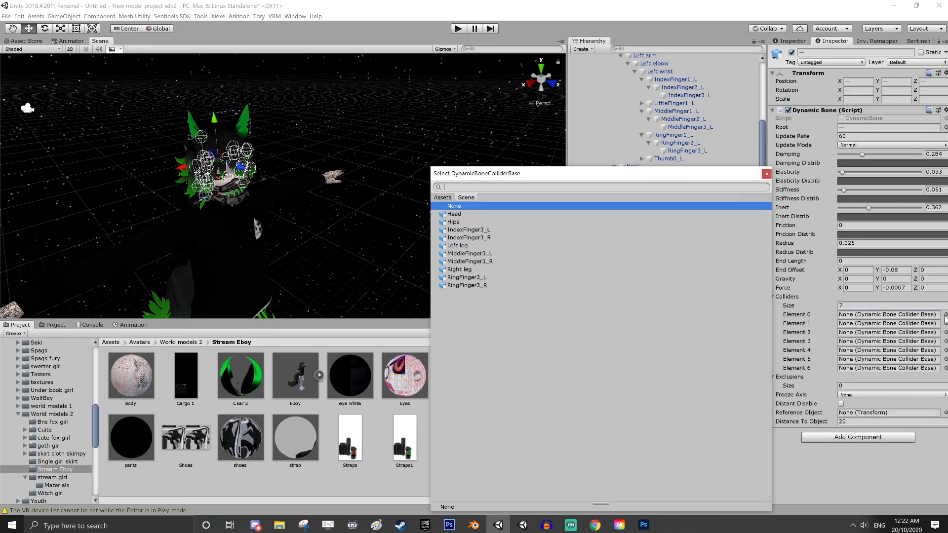
{"action": "left_click", "coordinate": [454, 213]}
Assign the IndexFinger3_L, IndexFinger3_R, MiddleFinger3_L and MiddleFinger3_R colliders to Elements 1 through 4 in that order
{"action": "left_click", "coordinate": [945, 323]}
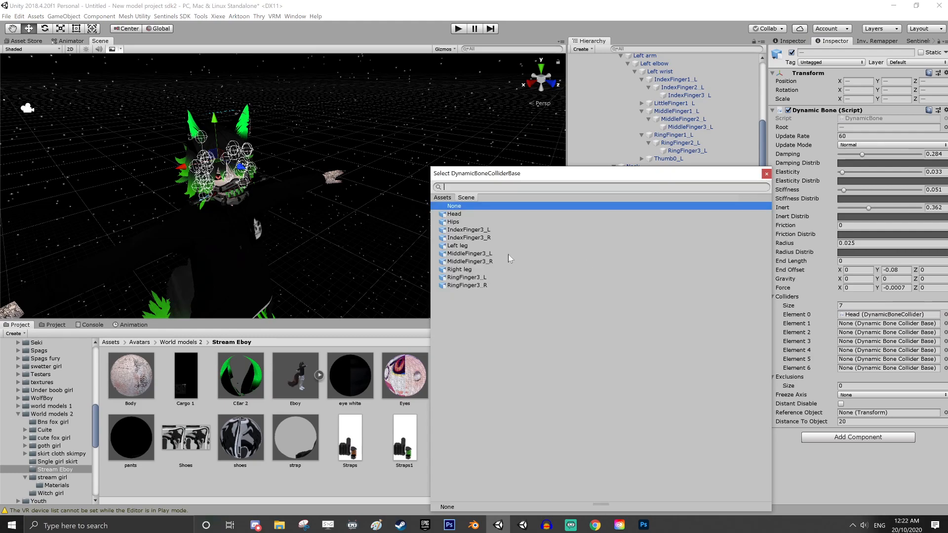
{"action": "left_click", "coordinate": [469, 231]}
{"action": "left_click", "coordinate": [946, 332]}
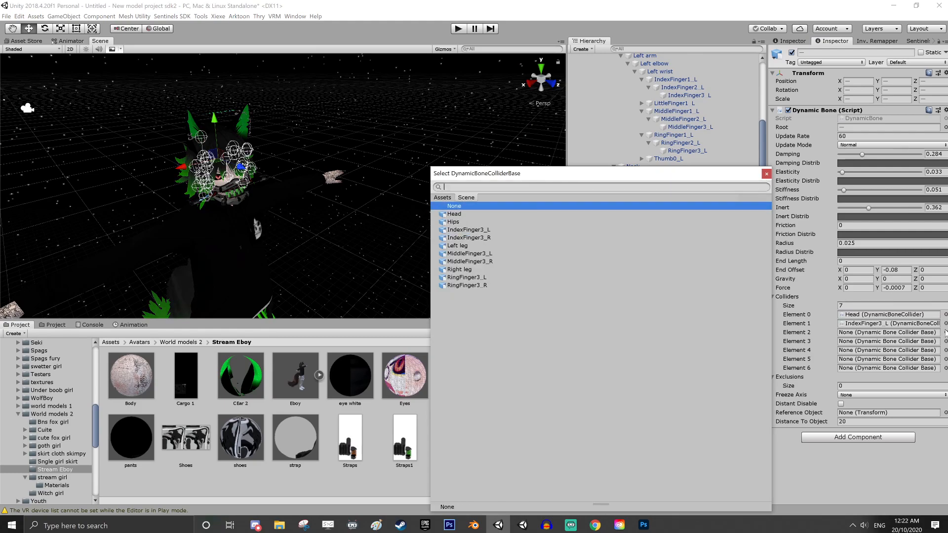
{"action": "left_click", "coordinate": [465, 238]}
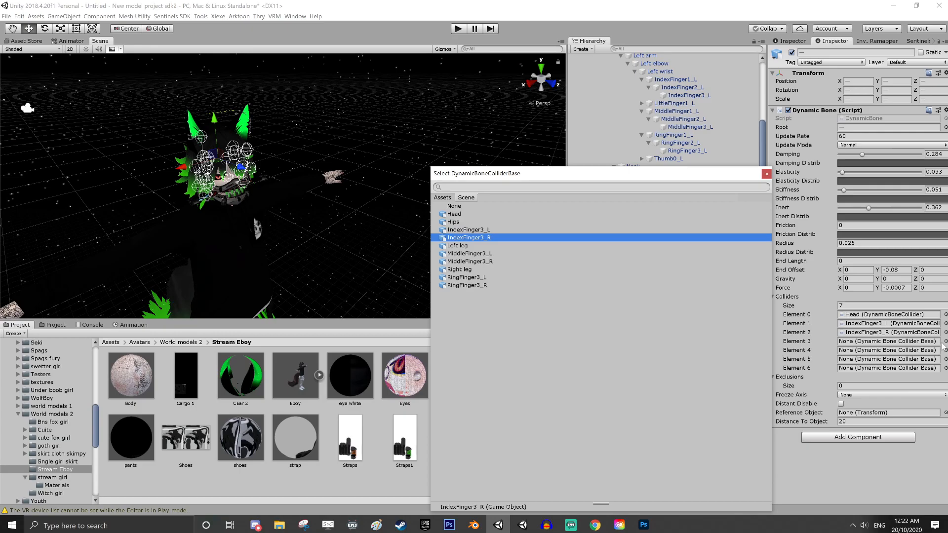
{"action": "left_click", "coordinate": [946, 342]}
{"action": "left_click", "coordinate": [469, 254]}
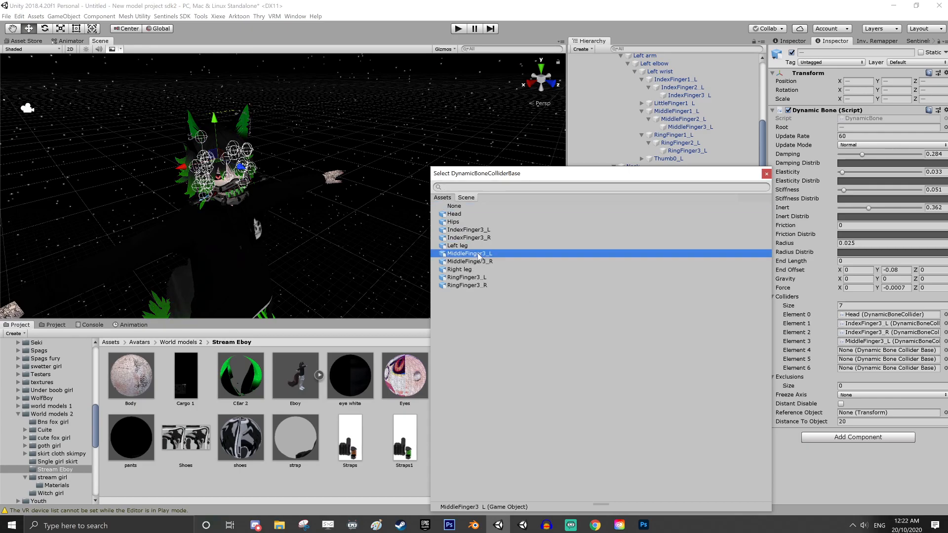
{"action": "left_click", "coordinate": [945, 351]}
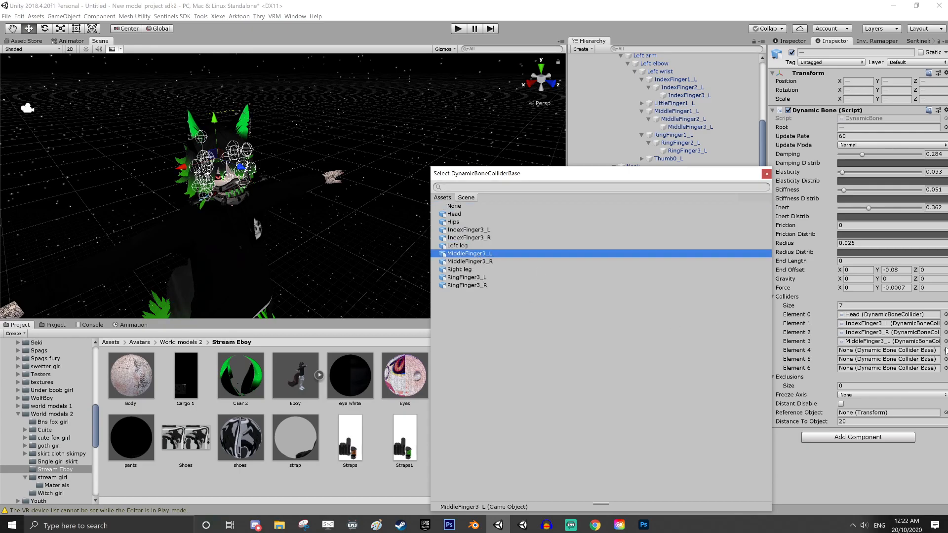
{"action": "left_click", "coordinate": [491, 262]}
Assign the RingFinger3_L and RingFinger3_R colliders to Elements 5 and 6 of the selected hair bones
{"action": "left_click", "coordinate": [945, 359]}
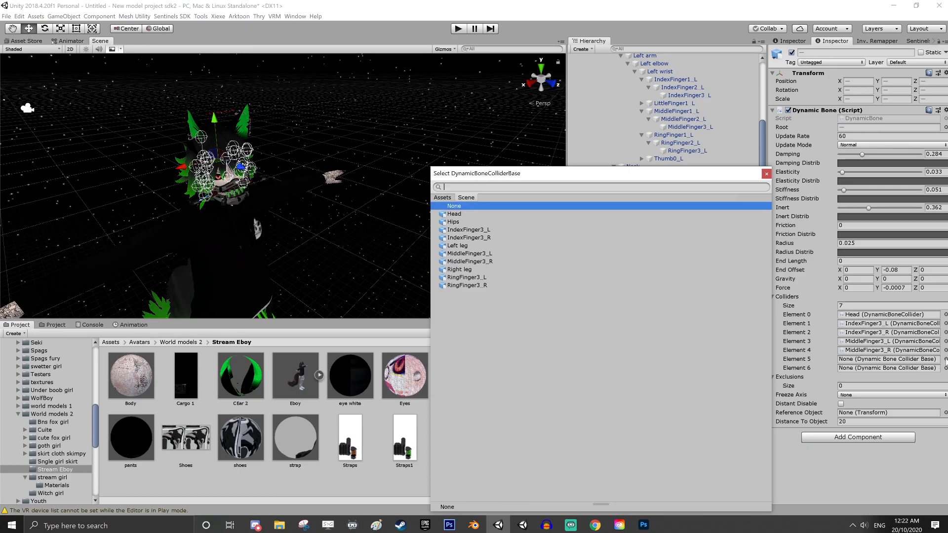
{"action": "left_click", "coordinate": [458, 278]}
{"action": "left_click", "coordinate": [945, 368]}
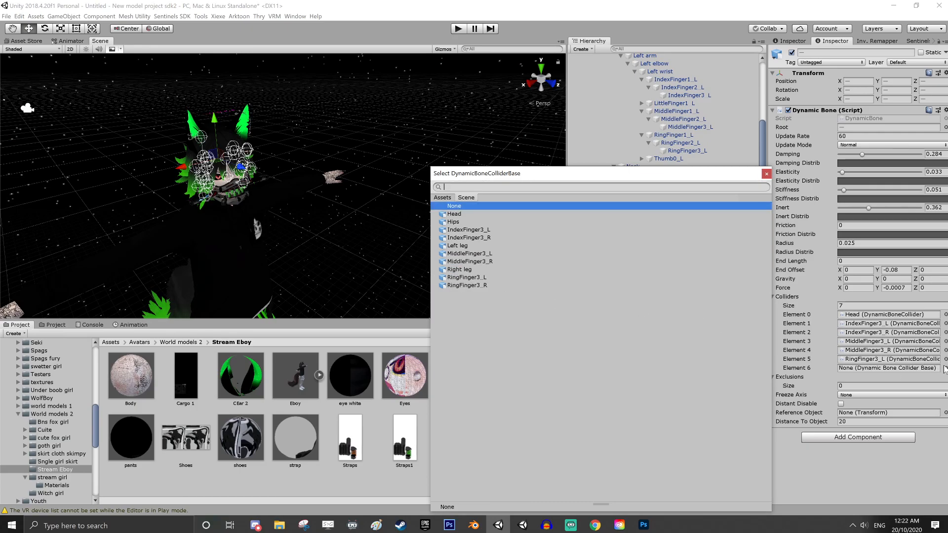
{"action": "left_click", "coordinate": [462, 285]}
{"action": "left_click", "coordinate": [767, 173]}
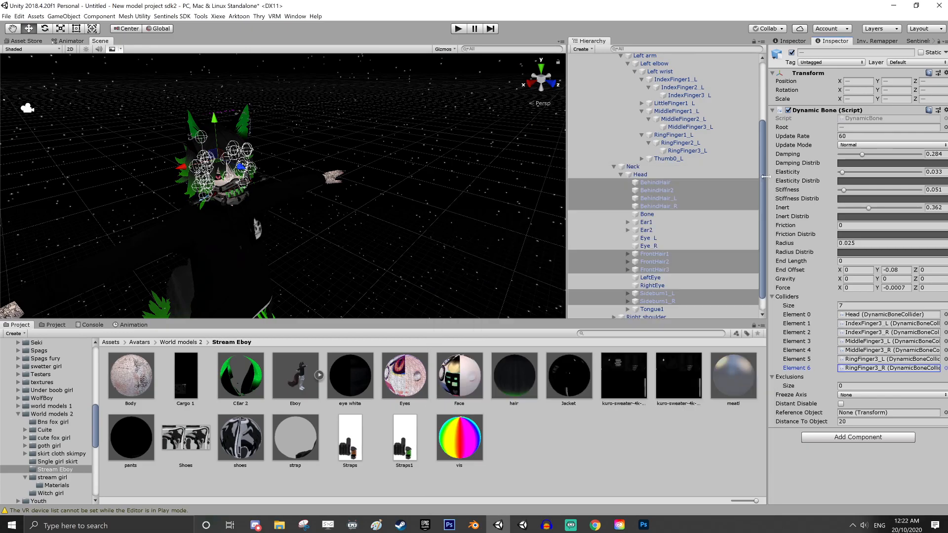
Select the Ear1 and Ear2 bones under Head and add a Dynamic Bone component to both
{"action": "scroll", "coordinate": [405, 254], "scroll_direction": "down", "scroll_amount": 3}
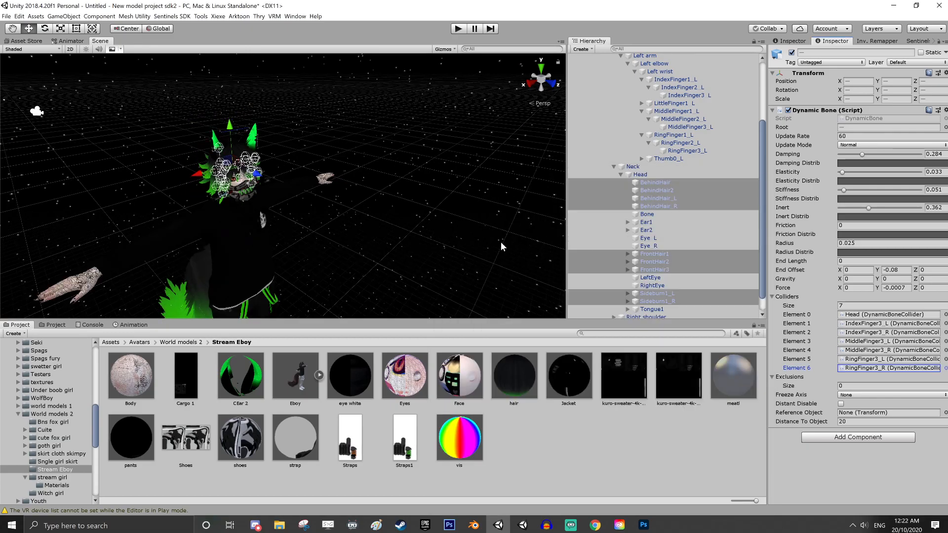
{"action": "left_click", "coordinate": [666, 230]}
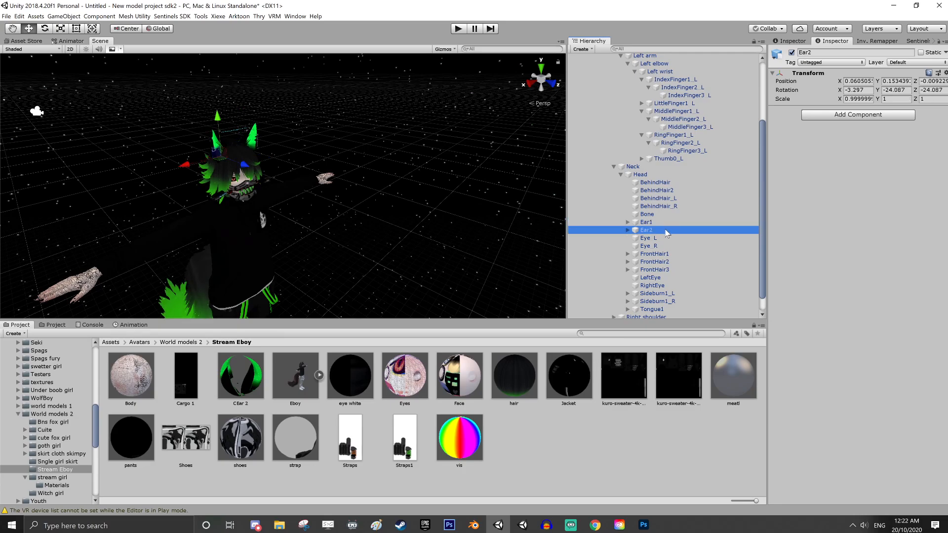
{"action": "left_click", "coordinate": [660, 222], "text": "ctrl"}
{"action": "left_click_drag", "start_coordinate": [385, 153], "coordinate": [311, 144], "text": "alt"}
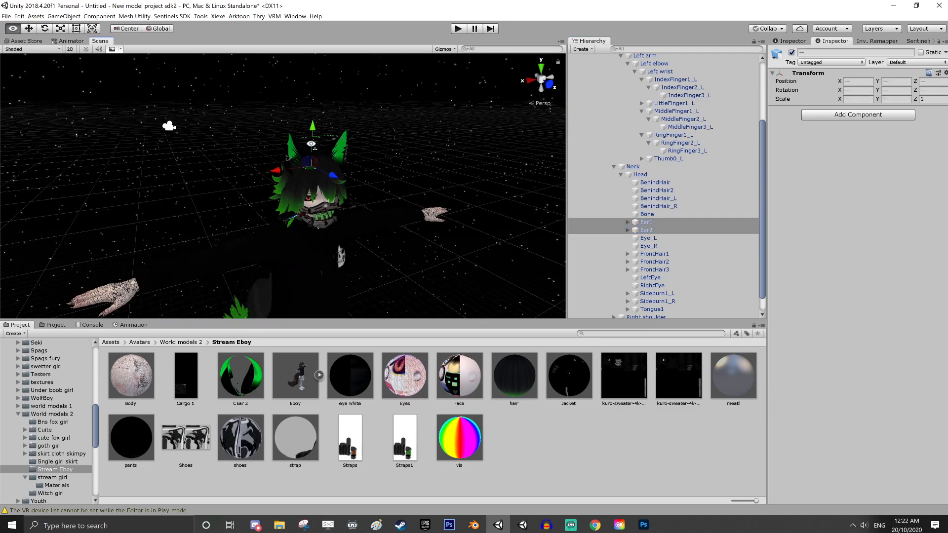
{"action": "right_click_drag", "start_coordinate": [311, 143], "coordinate": [308, 189]}
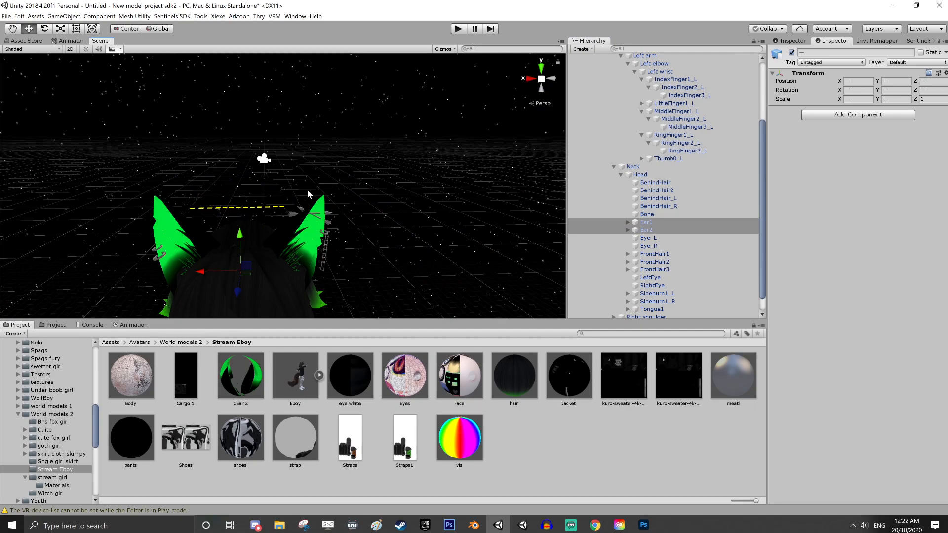
{"action": "left_click", "coordinate": [857, 114]}
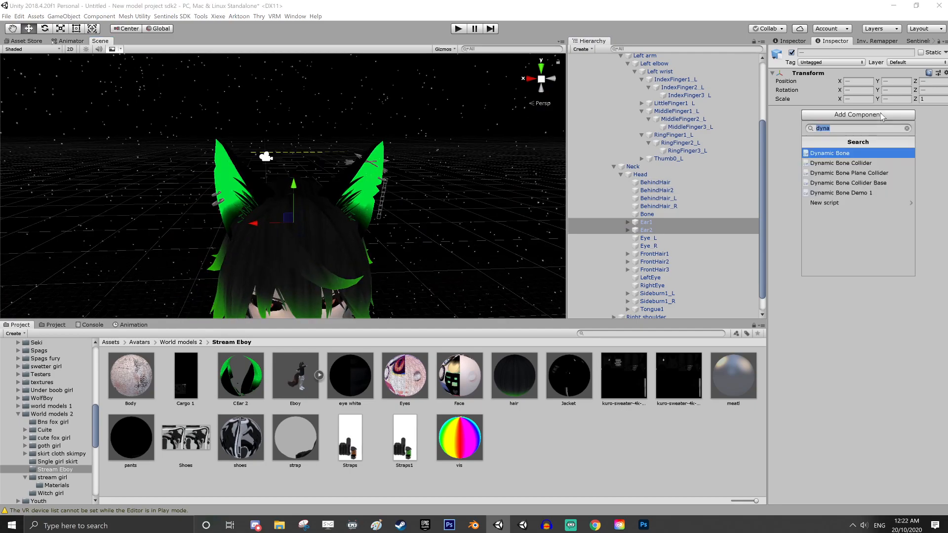
{"action": "left_click", "coordinate": [846, 153]}
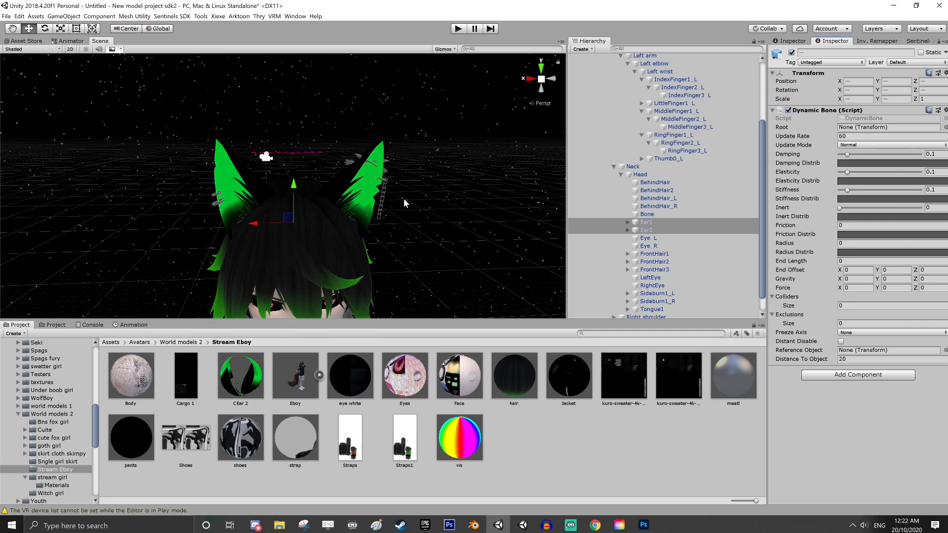
Set each ear bone as its own Dynamic Bone root: Ear1 for Ear1 and Ear2 for Ear2
{"action": "left_click", "coordinate": [653, 221]}
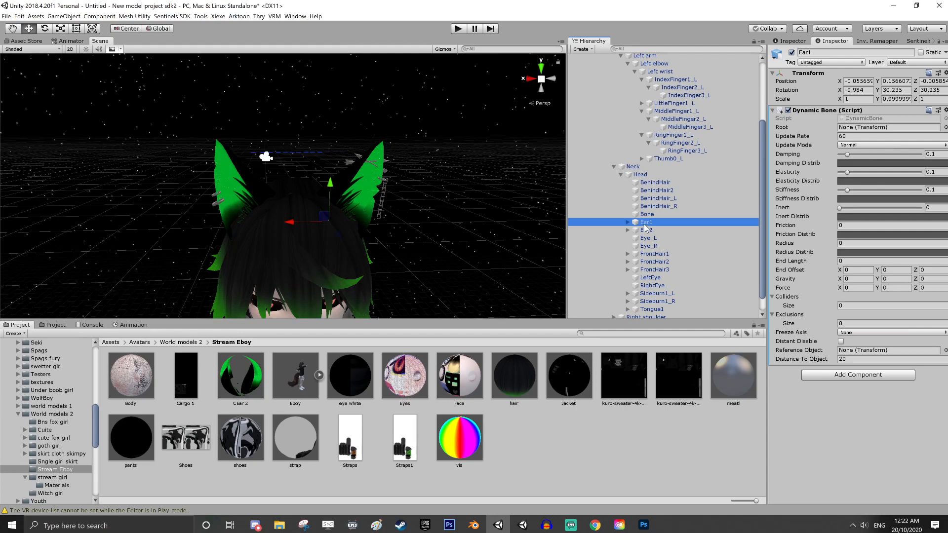
{"action": "left_click_drag", "start_coordinate": [644, 223], "coordinate": [884, 127]}
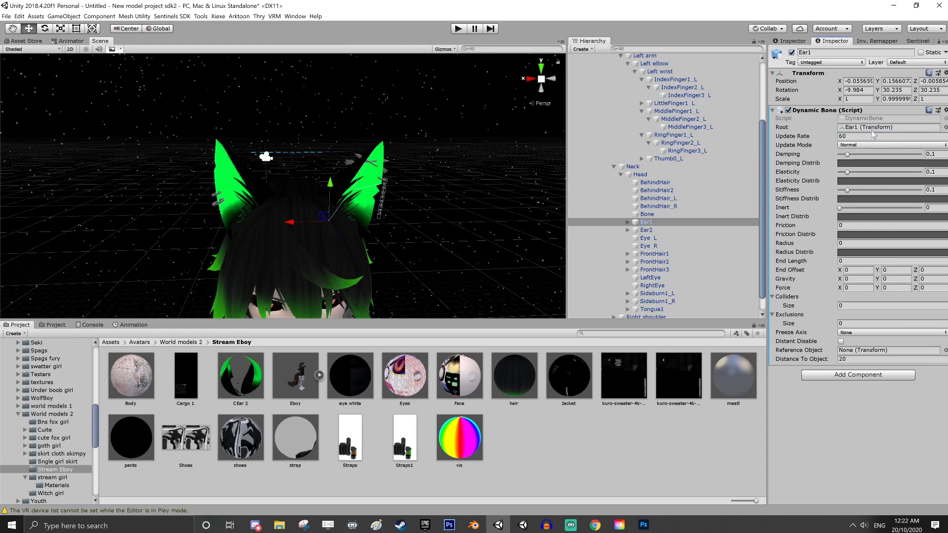
{"action": "left_click", "coordinate": [644, 231]}
{"action": "left_click_drag", "start_coordinate": [646, 231], "coordinate": [889, 128]}
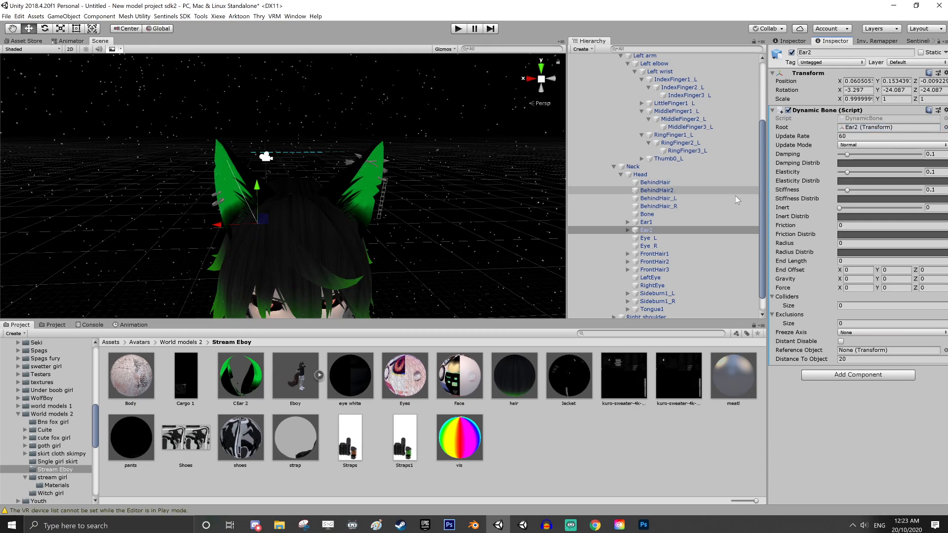
Set Damping to 0.401, Elasticity to 0.02, Inert to 0.27 and Force Y to -0.0001 on both ear bones together
{"action": "left_click", "coordinate": [736, 223], "text": "ctrl"}
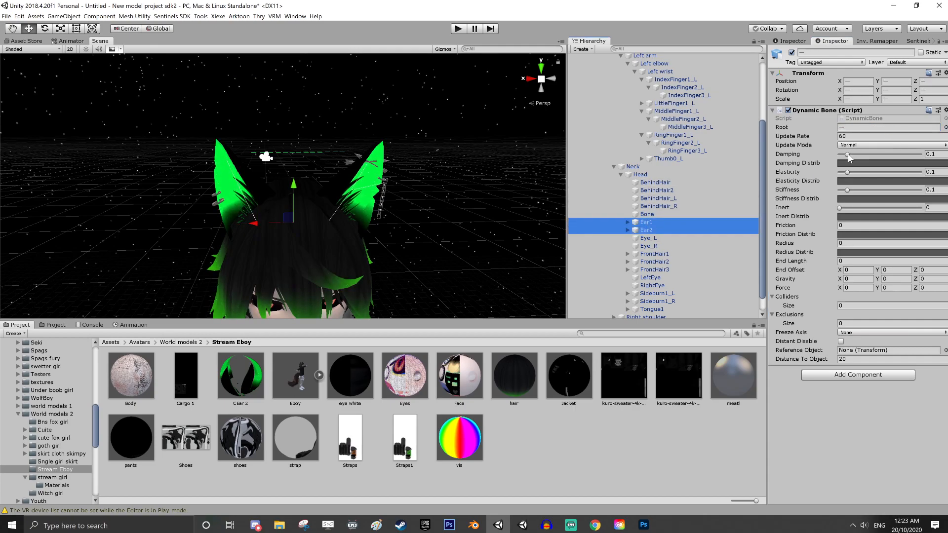
{"action": "left_click_drag", "start_coordinate": [849, 156], "coordinate": [844, 176]}
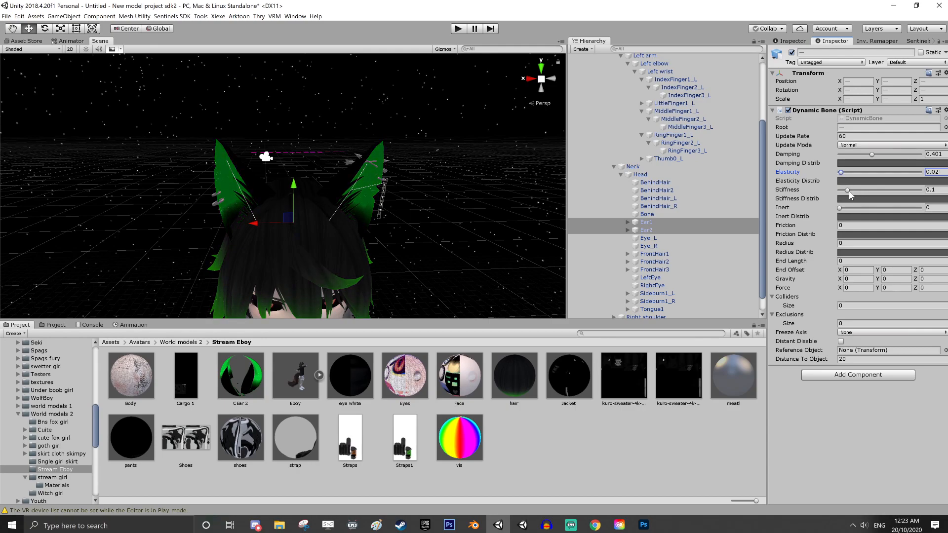
{"action": "left_click", "coordinate": [849, 192]}
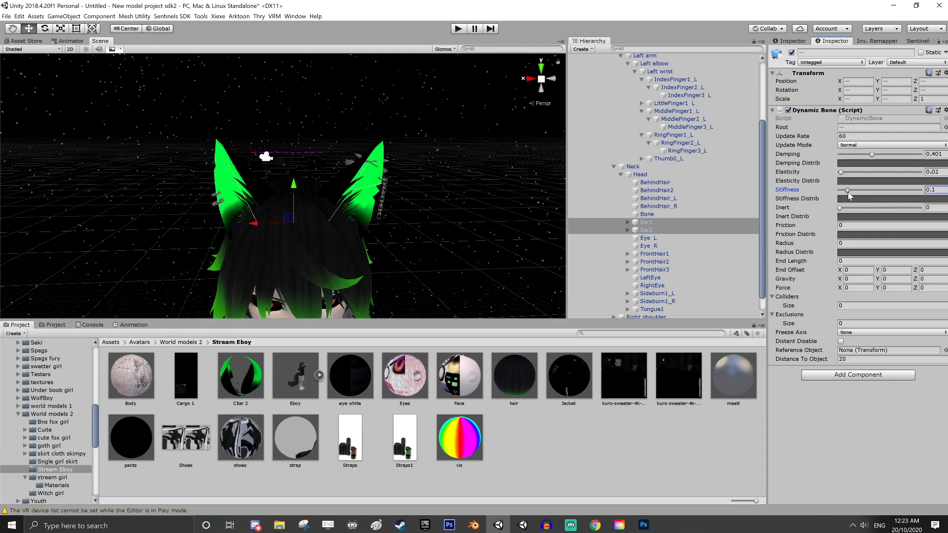
{"action": "left_click_drag", "start_coordinate": [840, 208], "coordinate": [857, 214]}
{"action": "left_click", "coordinate": [897, 288]}
Set the Dynamic Bone radius of both ear bones to 0.02
{"action": "left_click", "coordinate": [871, 243]}
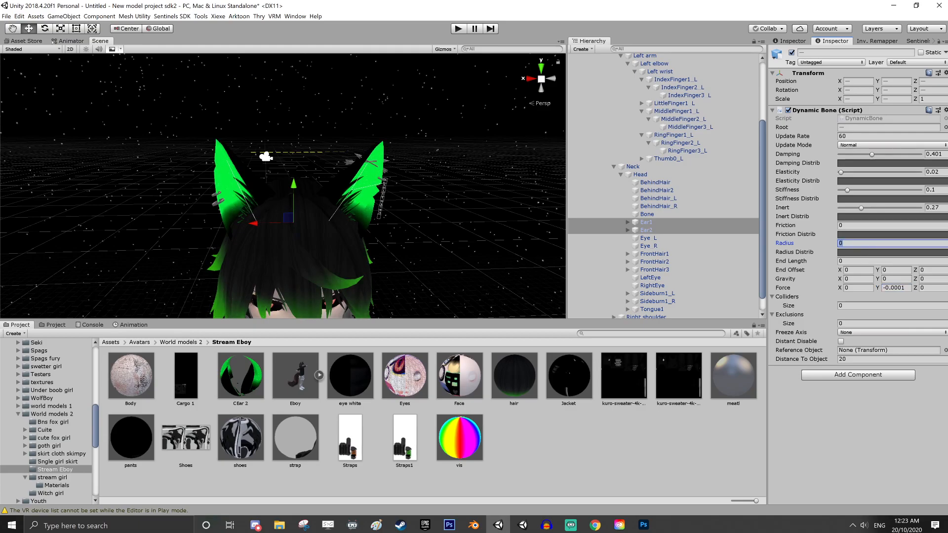
{"action": "type", "text": "0.2"}
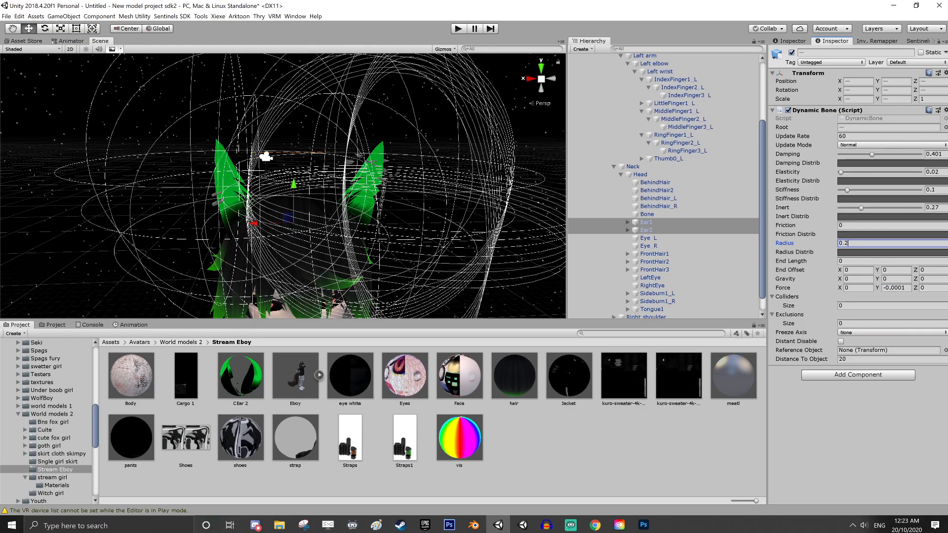
{"action": "key", "text": "BackSpace"}
{"action": "type", "text": "0"}
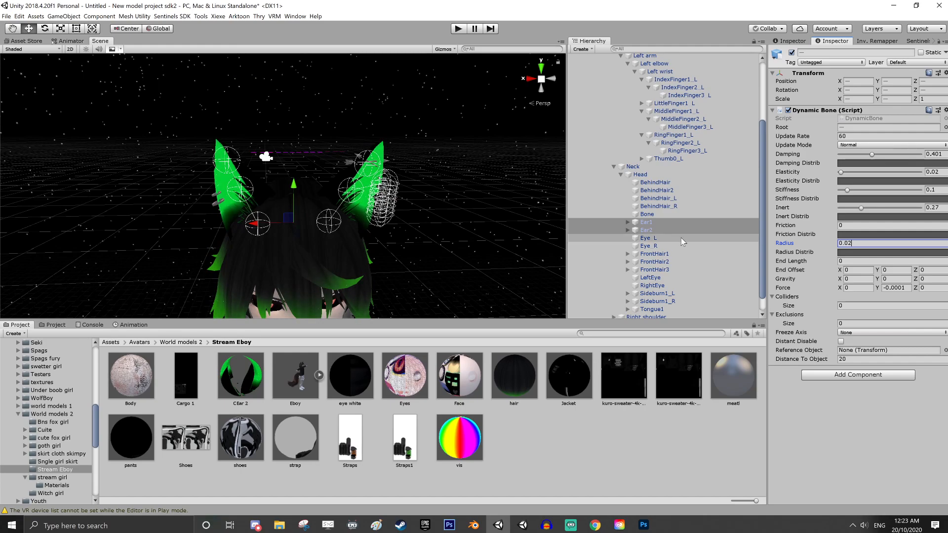
Set Ear1's Exclusions size to 1 and assign Armature_002_Chain_1 from under Ear1_001 as the excluded transform
{"action": "left_click", "coordinate": [646, 222]}
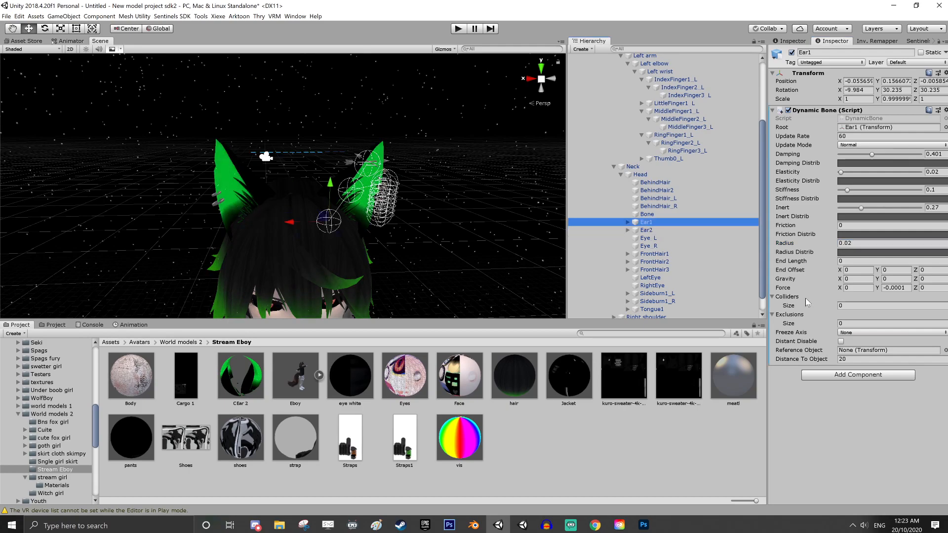
{"action": "left_click", "coordinate": [842, 323]}
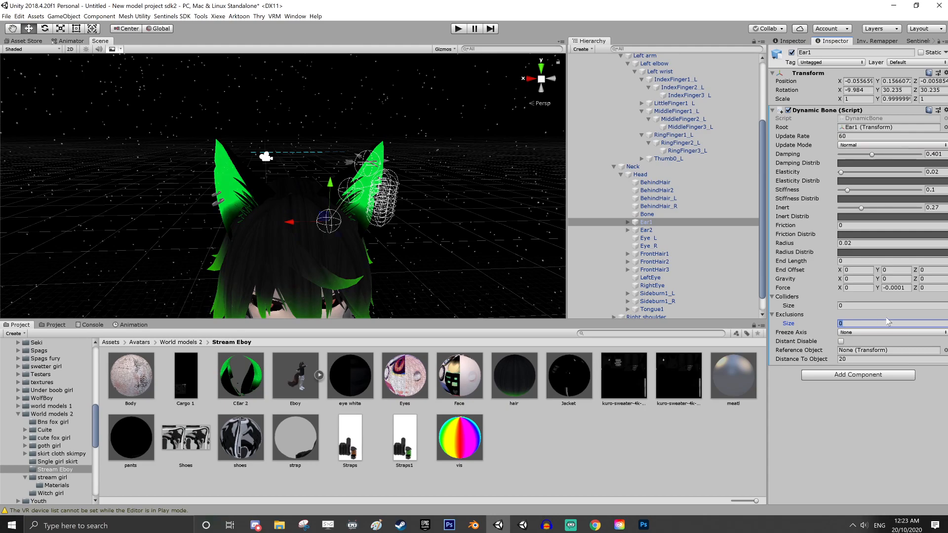
{"action": "type", "text": "1"}
{"action": "key", "text": "Return"}
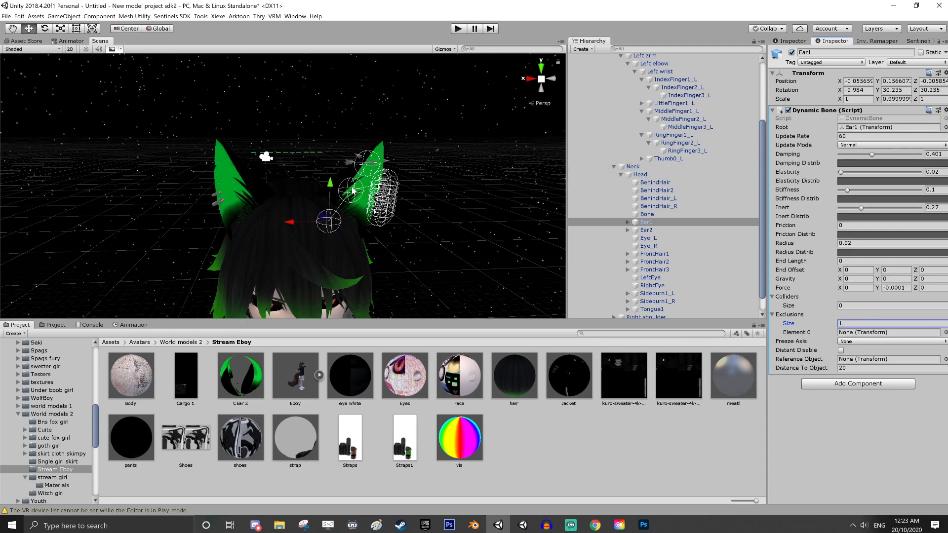
{"action": "left_click", "coordinate": [629, 223]}
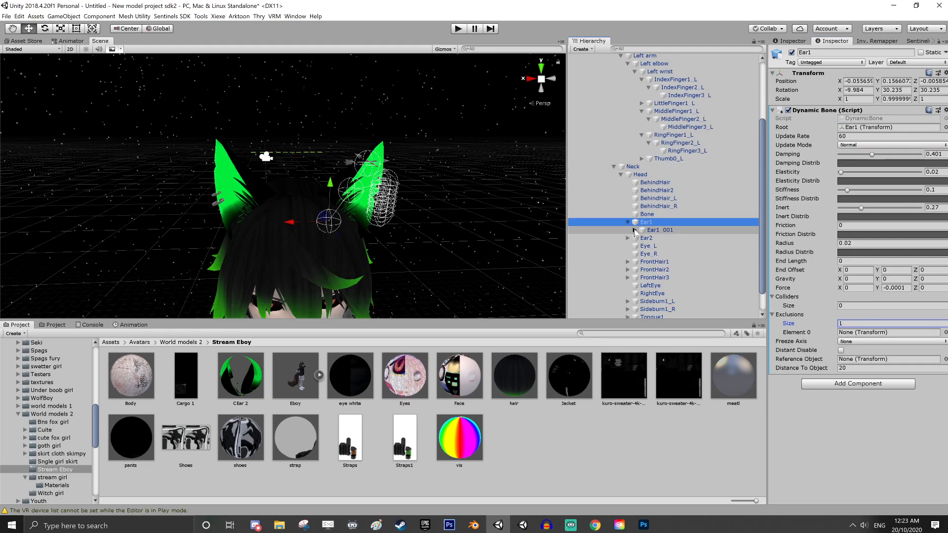
{"action": "left_click", "coordinate": [634, 231]}
{"action": "left_click_drag", "start_coordinate": [676, 239], "coordinate": [860, 333]}
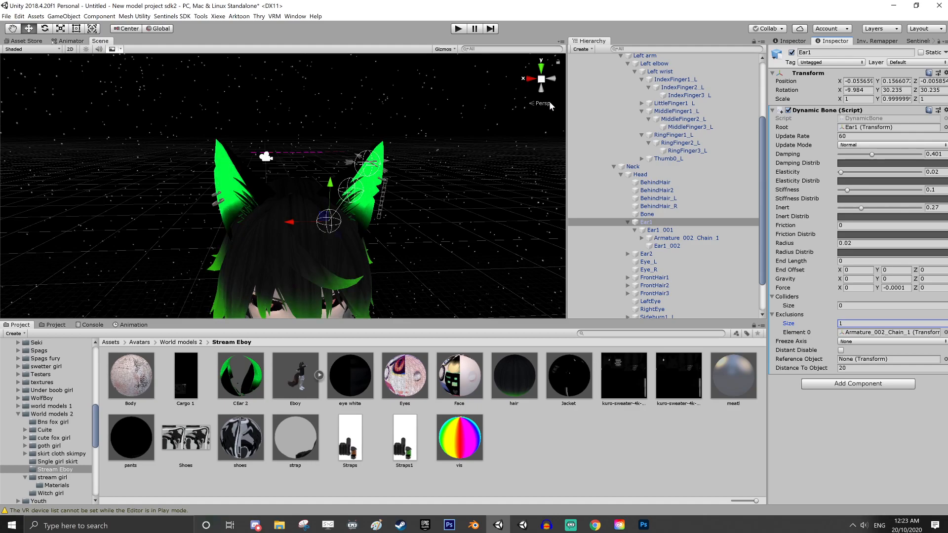
Select Ear1 and Ear2 together and set their Colliders size to 7
{"action": "left_click", "coordinate": [645, 255], "text": "ctrl"}
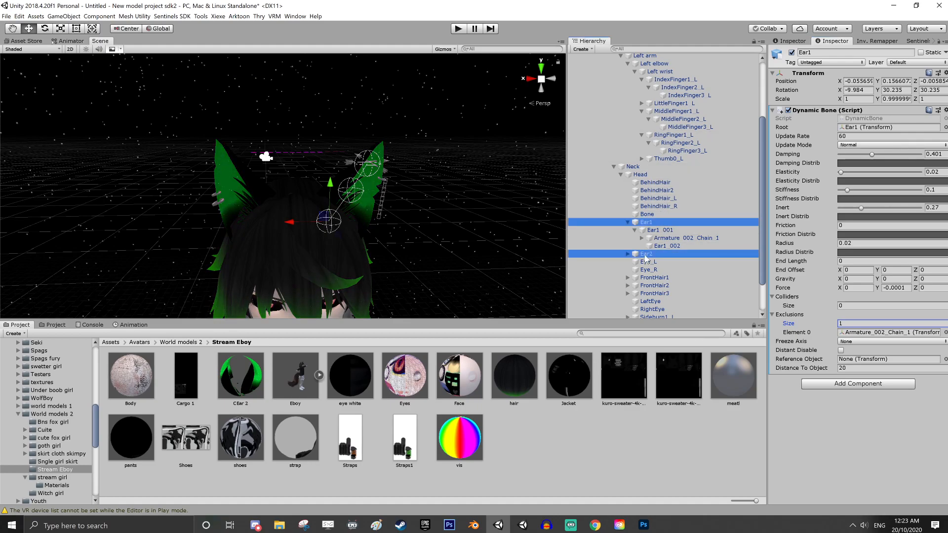
{"action": "left_click", "coordinate": [862, 306]}
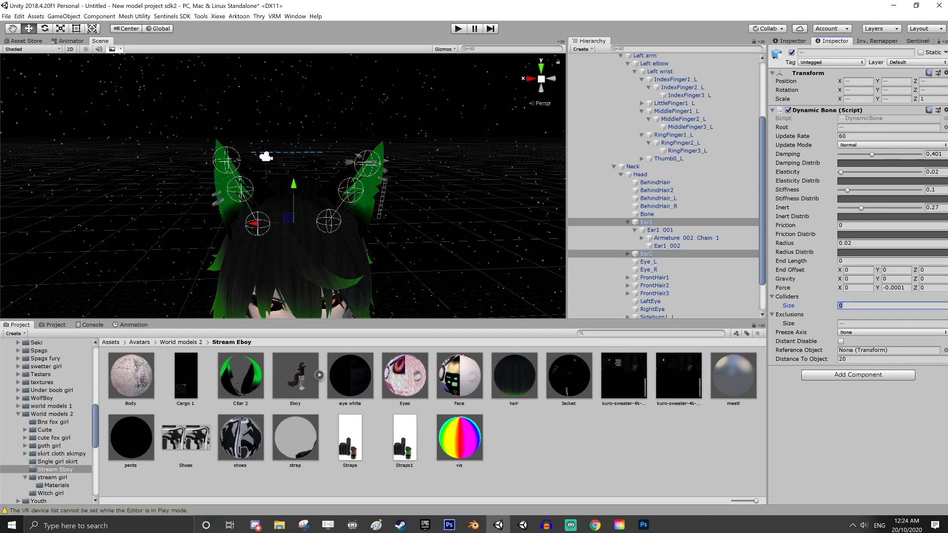
{"action": "type", "text": "7"}
{"action": "key", "text": "Return"}
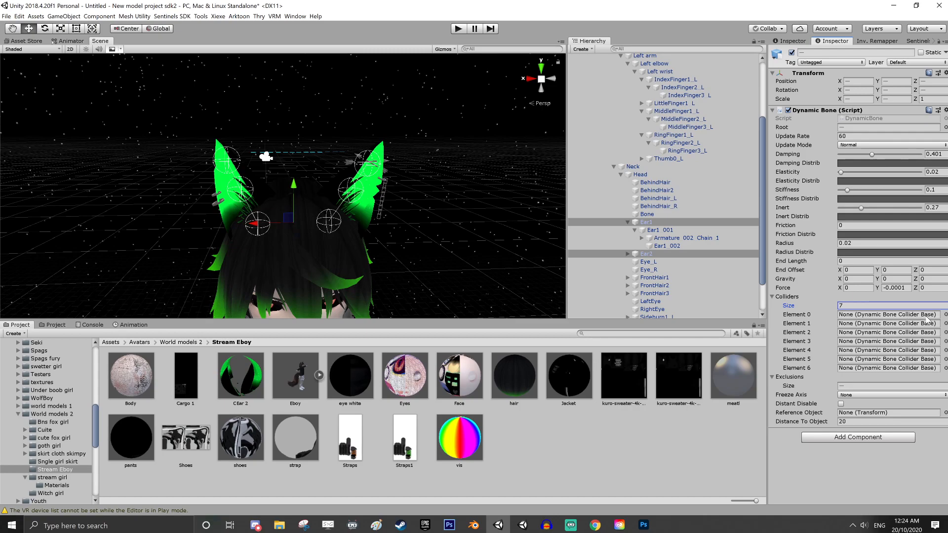
Assign the IndexFinger3_L, IndexFinger3_R, MiddleFinger3_L and MiddleFinger3_R colliders to Elements 0 through 3 of both ears in that order
{"action": "left_click", "coordinate": [946, 315]}
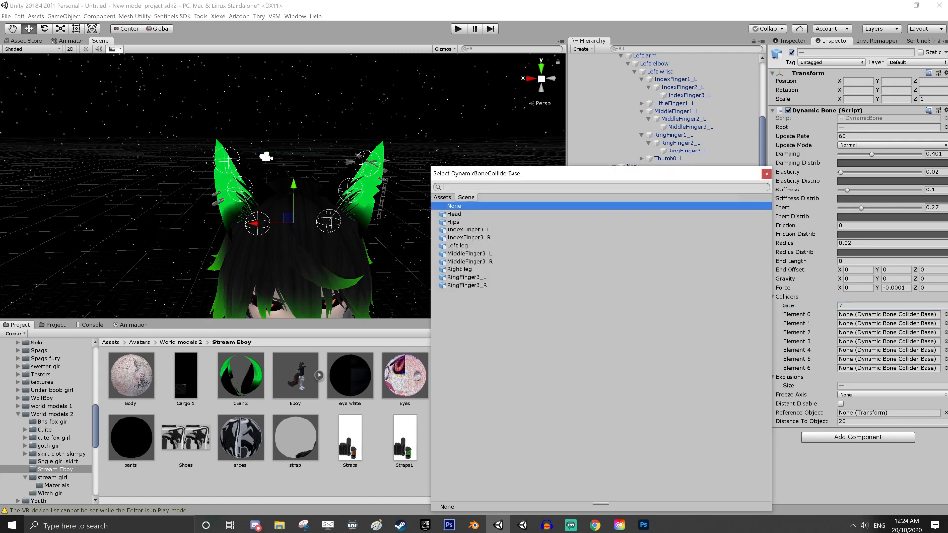
{"action": "left_click", "coordinate": [476, 231]}
{"action": "left_click", "coordinate": [945, 324]}
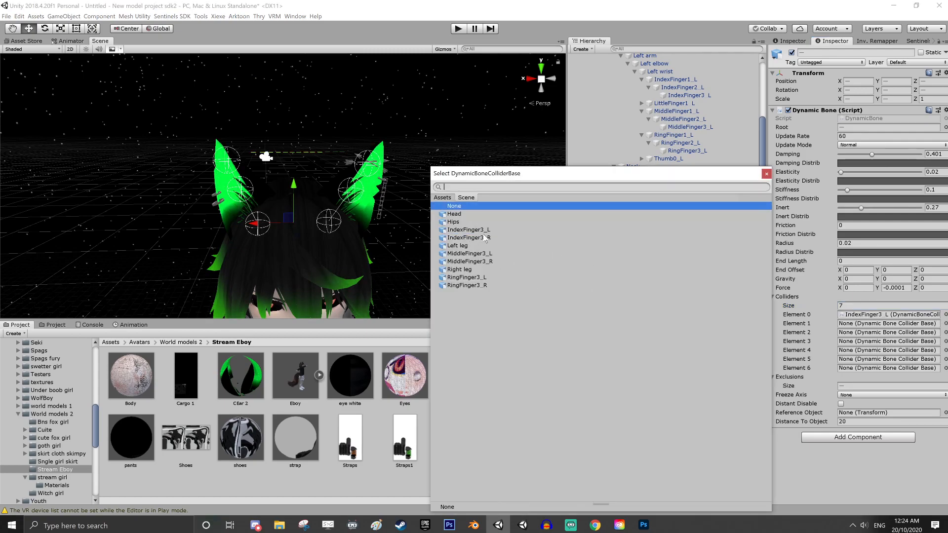
{"action": "left_click", "coordinate": [487, 238]}
{"action": "left_click", "coordinate": [946, 332]}
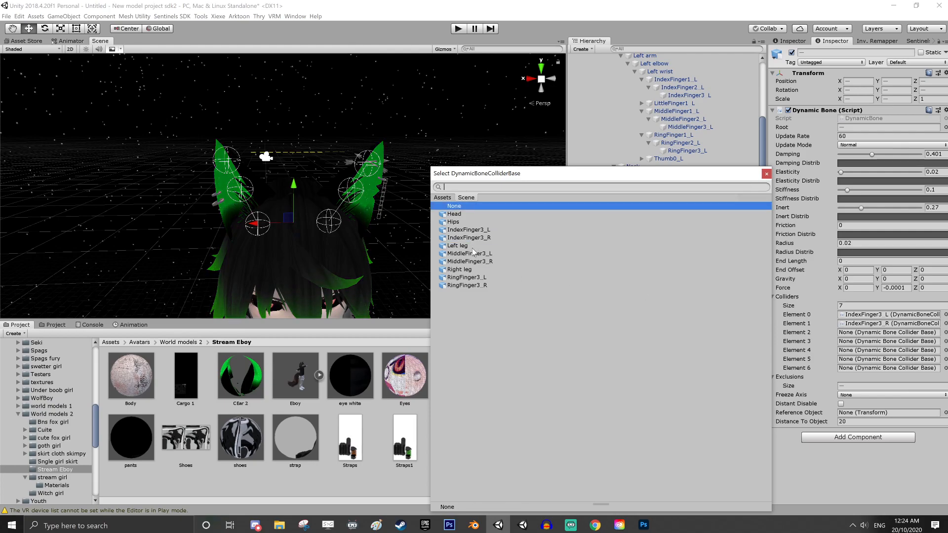
{"action": "left_click", "coordinate": [474, 254]}
{"action": "left_click", "coordinate": [946, 341]}
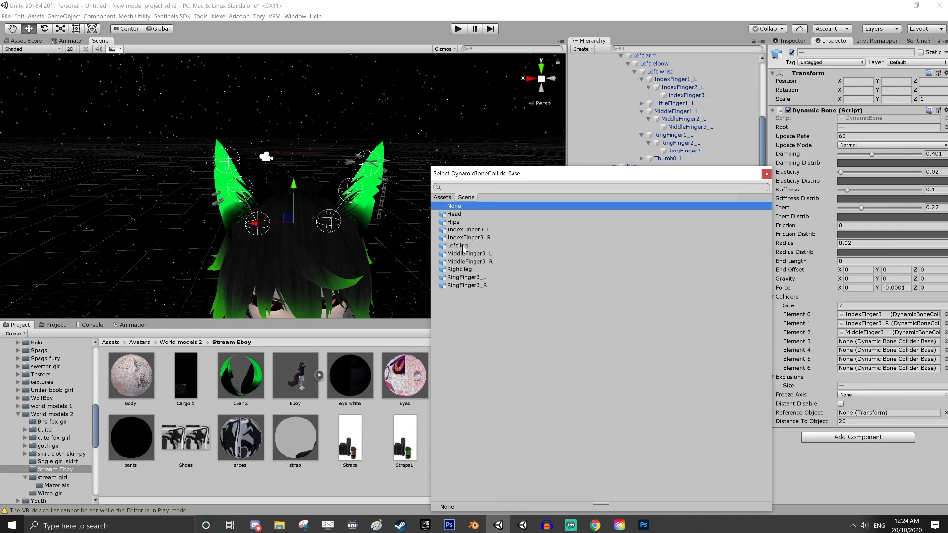
{"action": "left_click", "coordinate": [467, 262]}
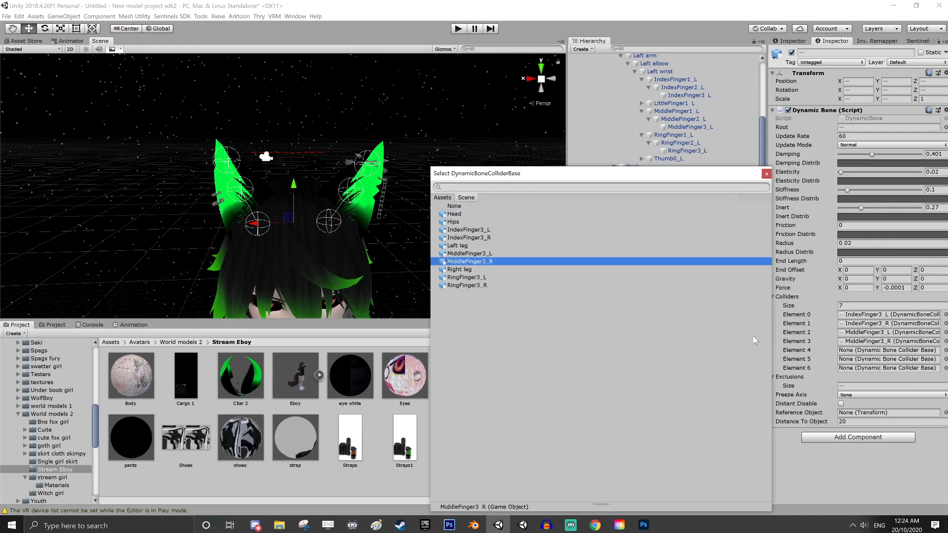
Assign the RingFinger3_L, RingFinger3_R and Head colliders to Elements 4, 5 and 6 of both ears' Colliders list
{"action": "left_click", "coordinate": [946, 351]}
{"action": "left_click", "coordinate": [461, 278]}
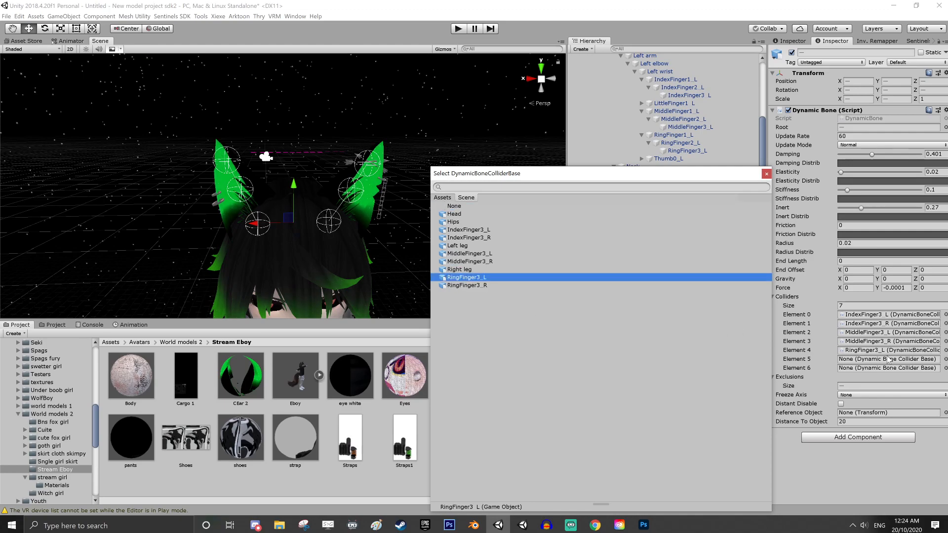
{"action": "left_click", "coordinate": [946, 359]}
{"action": "left_click", "coordinate": [469, 286]}
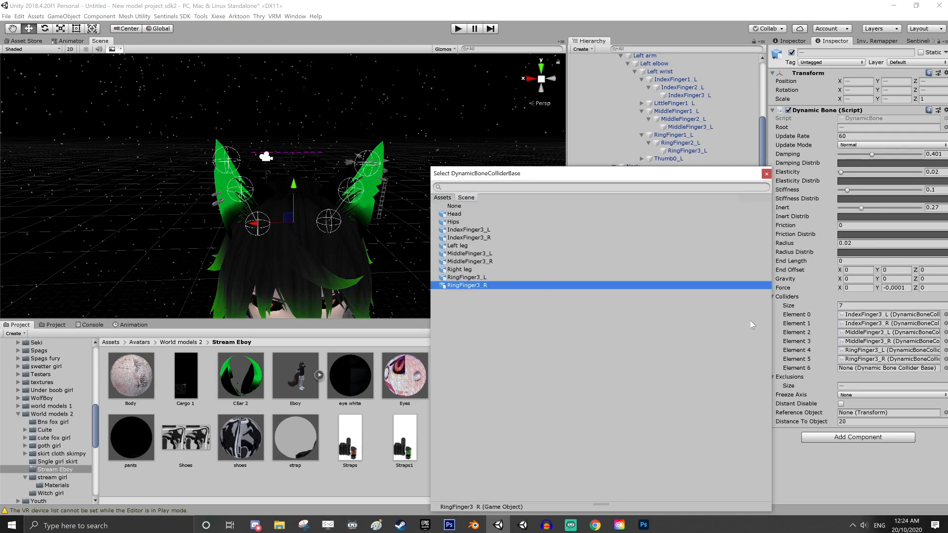
{"action": "left_click", "coordinate": [946, 369]}
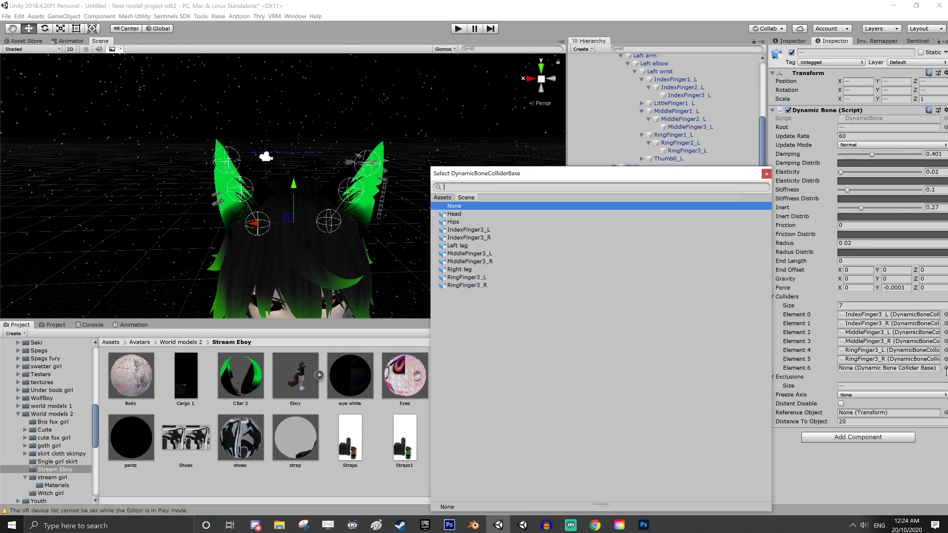
{"action": "left_click", "coordinate": [466, 214]}
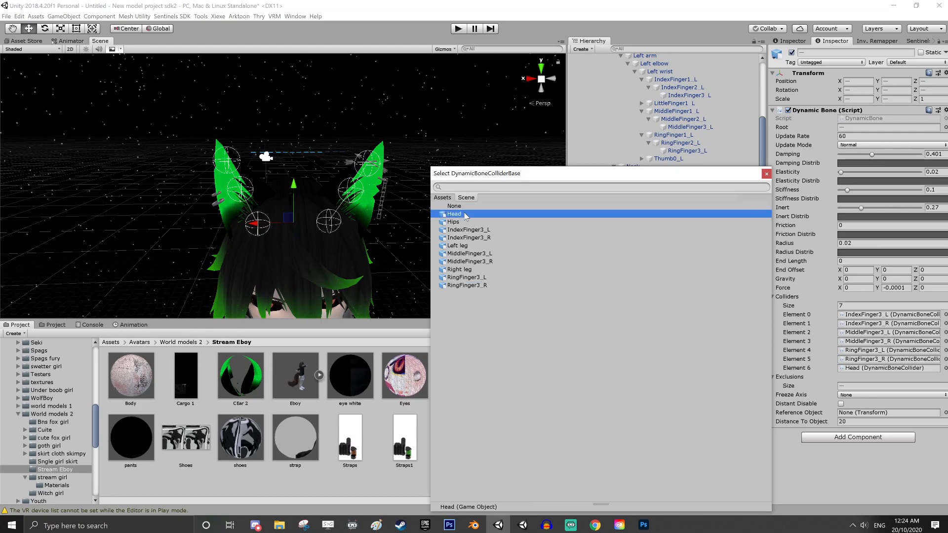
{"action": "left_click", "coordinate": [767, 173]}
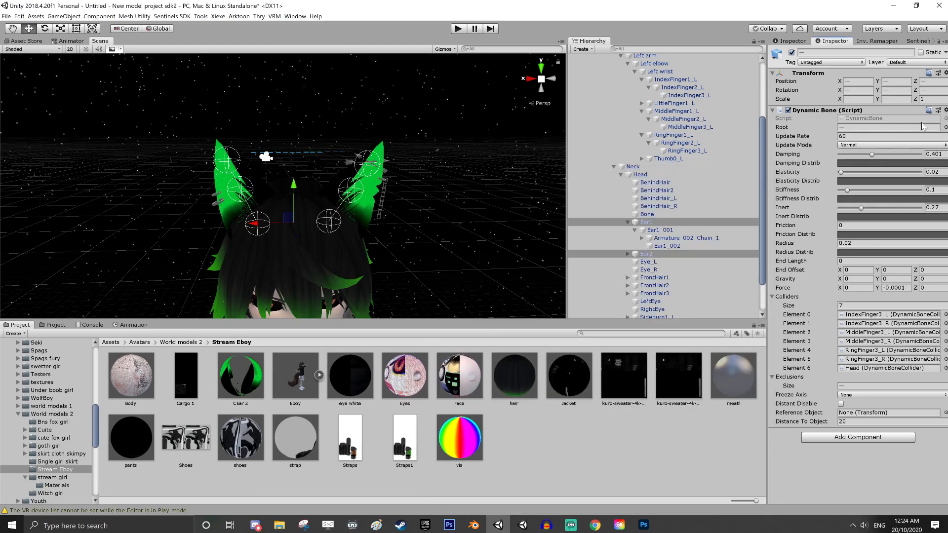
Select Ear2 alone and copy its Dynamic Bone component
{"action": "left_click", "coordinate": [946, 111]}
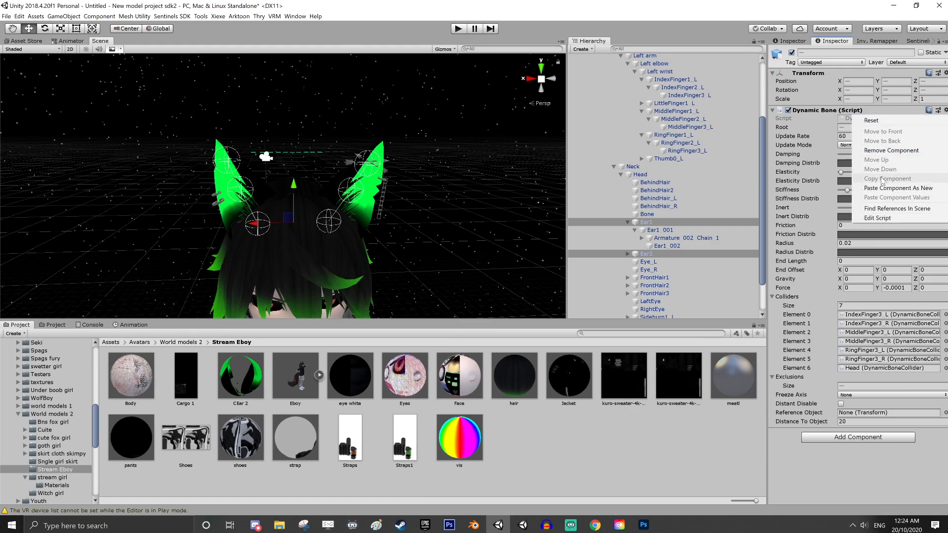
{"action": "left_click", "coordinate": [843, 462]}
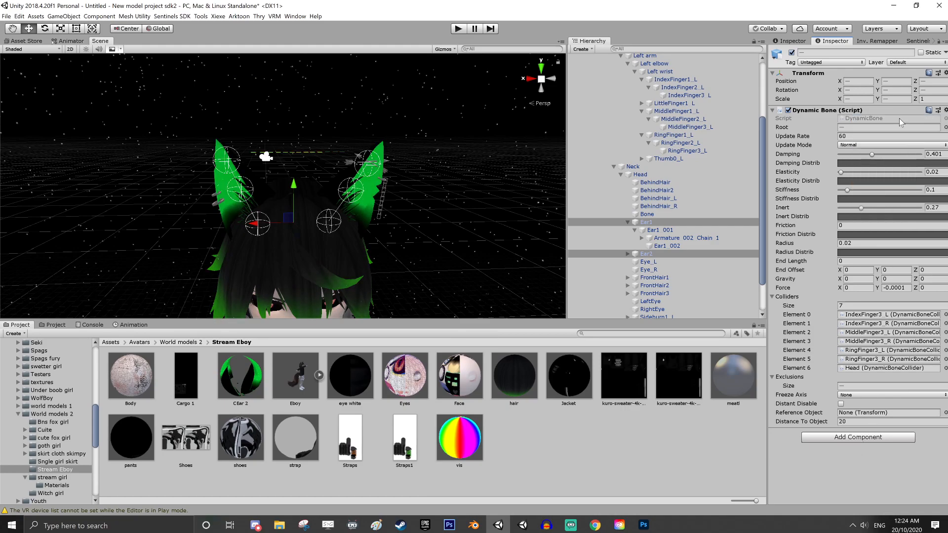
{"action": "left_click", "coordinate": [647, 222]}
{"action": "left_click", "coordinate": [655, 248]}
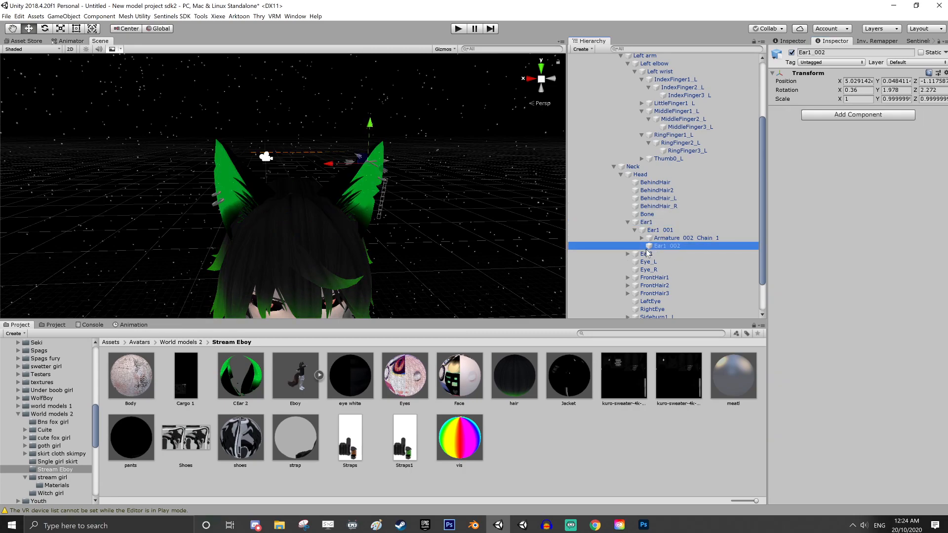
{"action": "left_click", "coordinate": [646, 254]}
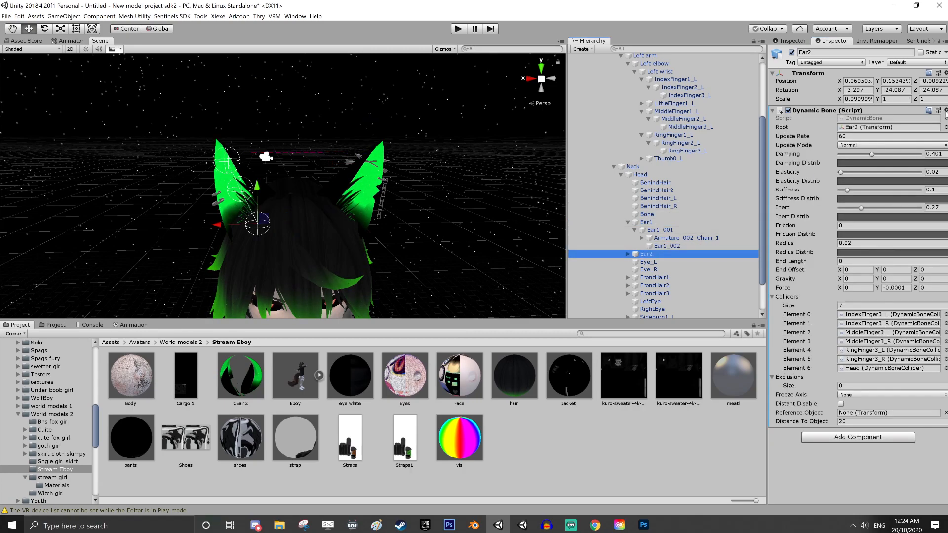
{"action": "left_click", "coordinate": [946, 111]}
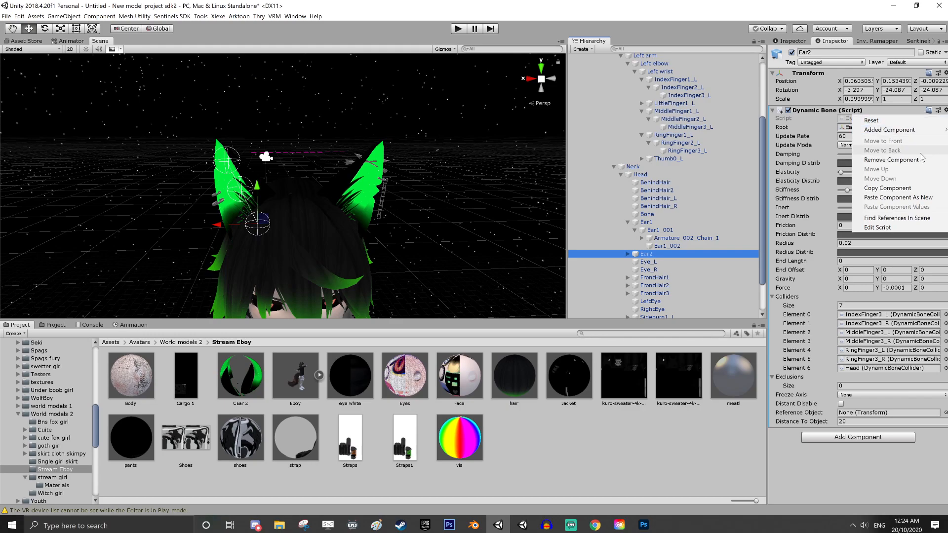
{"action": "left_click", "coordinate": [894, 188]}
Paste the copied Dynamic Bone as a new component on Armature_002_Chain_1 under Ear1_001 and make that same bone its Root
{"action": "left_click", "coordinate": [642, 238]}
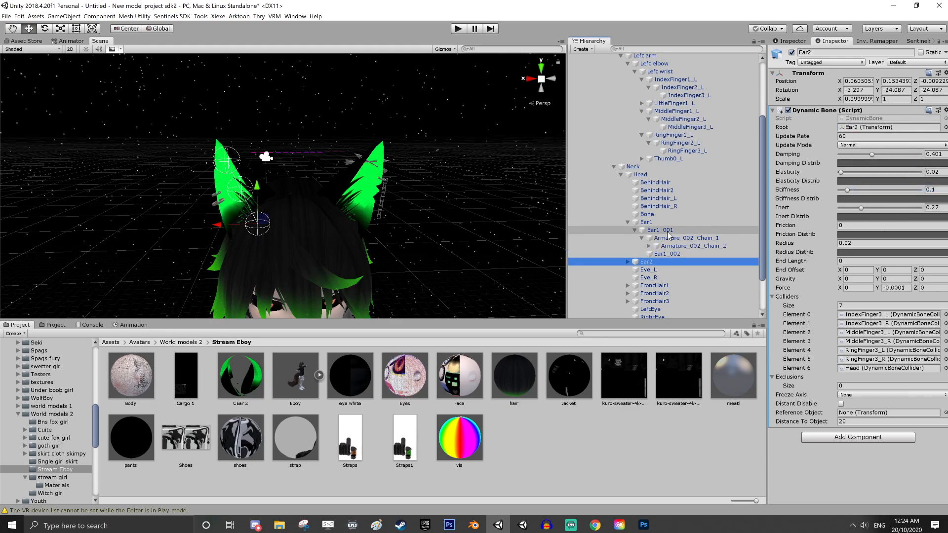
{"action": "left_click", "coordinate": [669, 238]}
{"action": "left_click", "coordinate": [675, 245]}
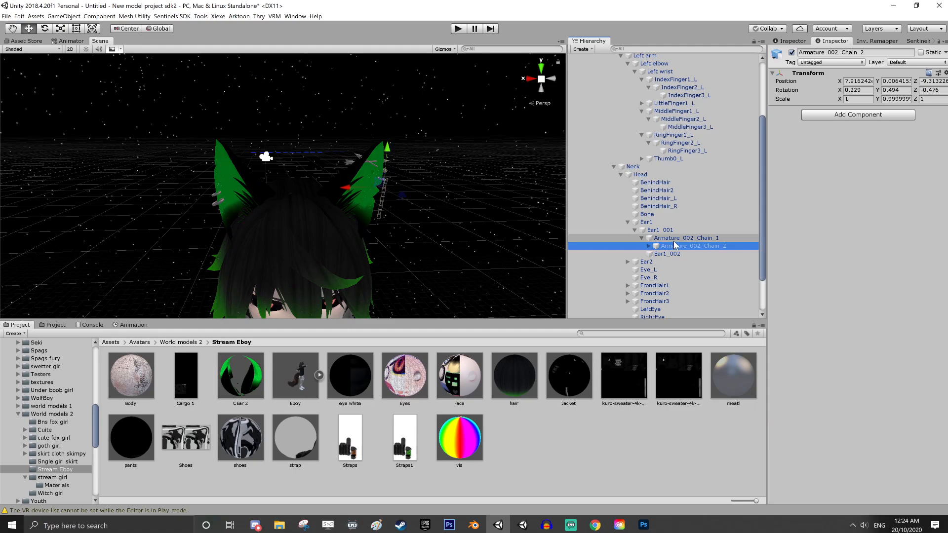
{"action": "left_click", "coordinate": [676, 238]}
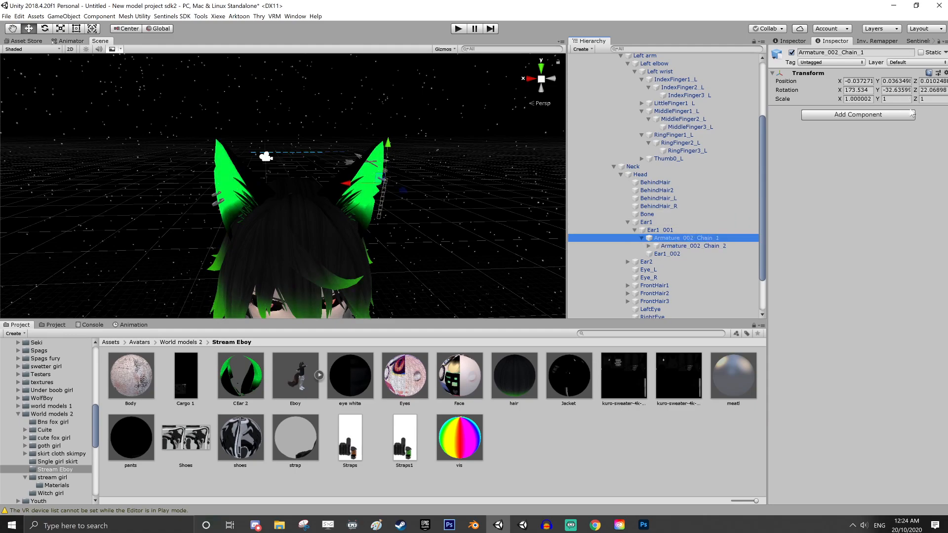
{"action": "left_click", "coordinate": [945, 73]}
{"action": "left_click", "coordinate": [894, 123]}
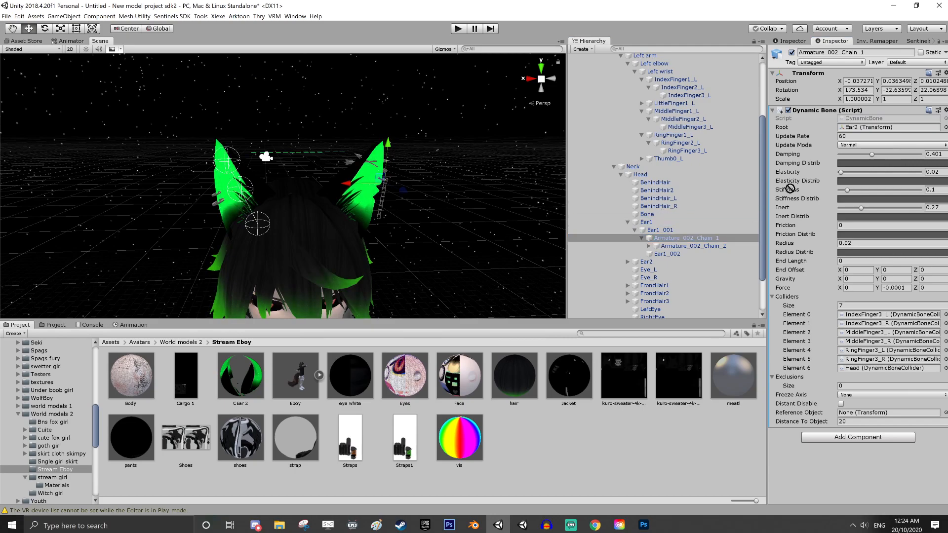
{"action": "left_click_drag", "start_coordinate": [790, 189], "coordinate": [884, 127]}
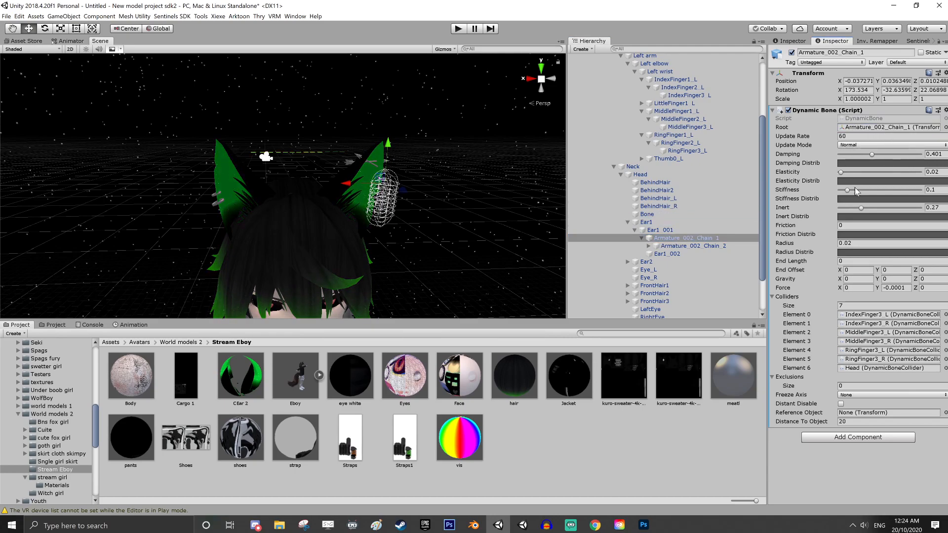
Set the Armature_002_Chain_1 Dynamic Bone's Radius to 0.01 and its Force Y to -0.0007
{"action": "left_click", "coordinate": [846, 243]}
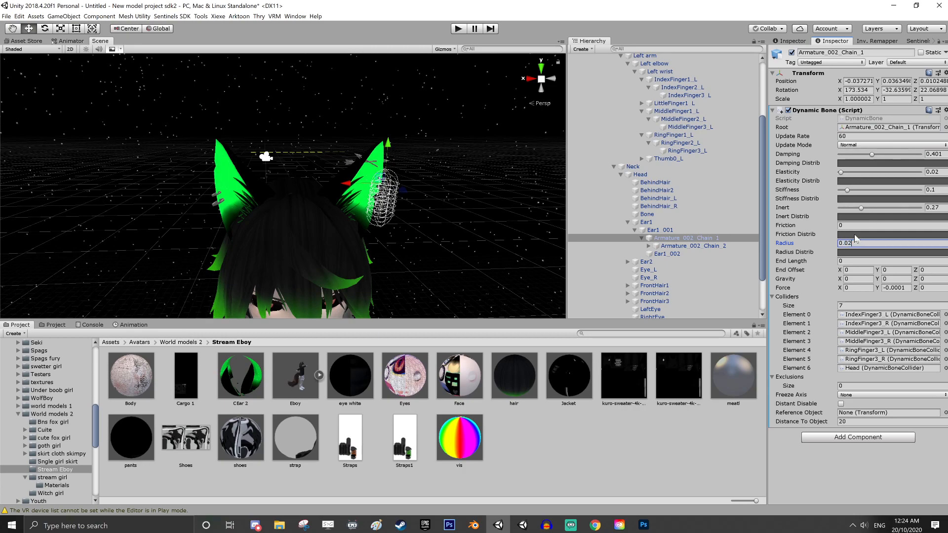
{"action": "type", "text": "0.01"}
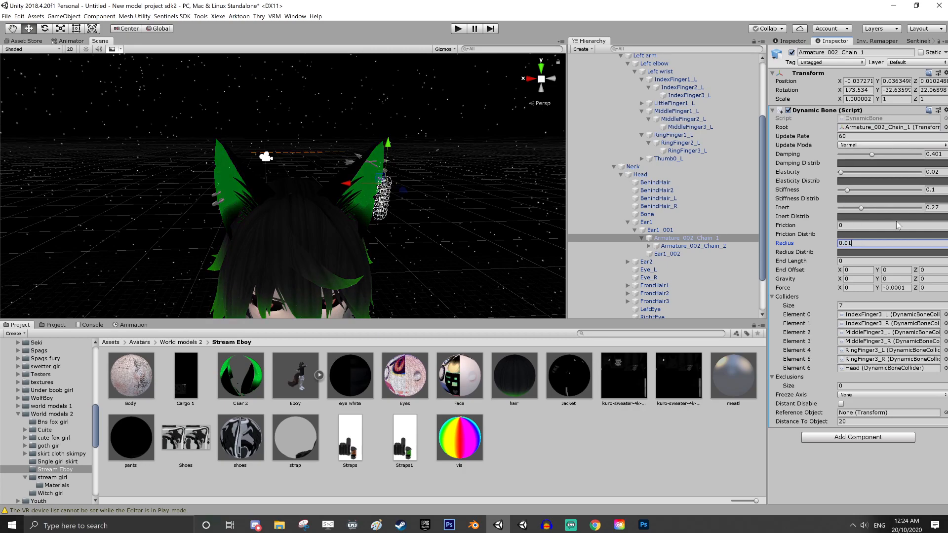
{"action": "left_click", "coordinate": [907, 288]}
{"action": "type", "text": "-0.0007"}
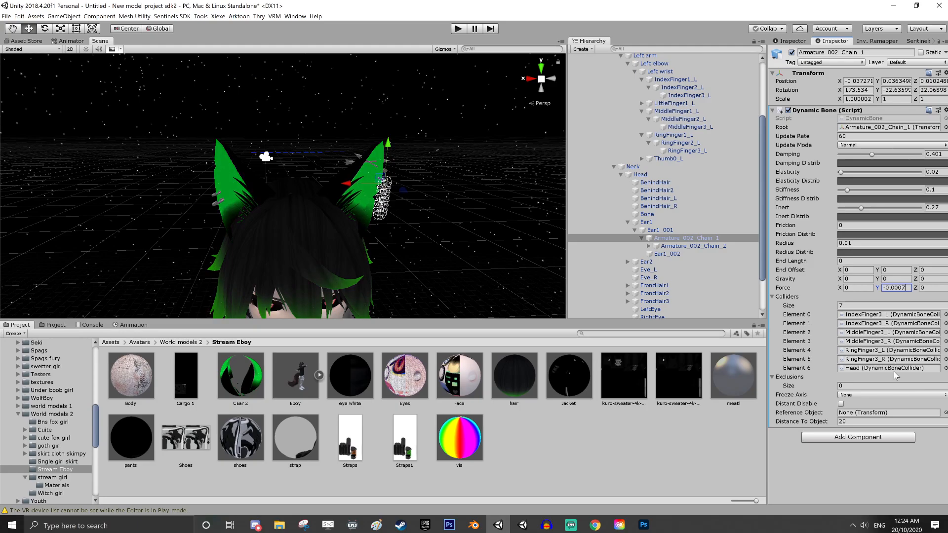
Test the ear and chain physics in Play mode by moving the Eboy avatar with the DynamicBone gizmos hidden, and exit Play mode
{"action": "left_click", "coordinate": [459, 28]}
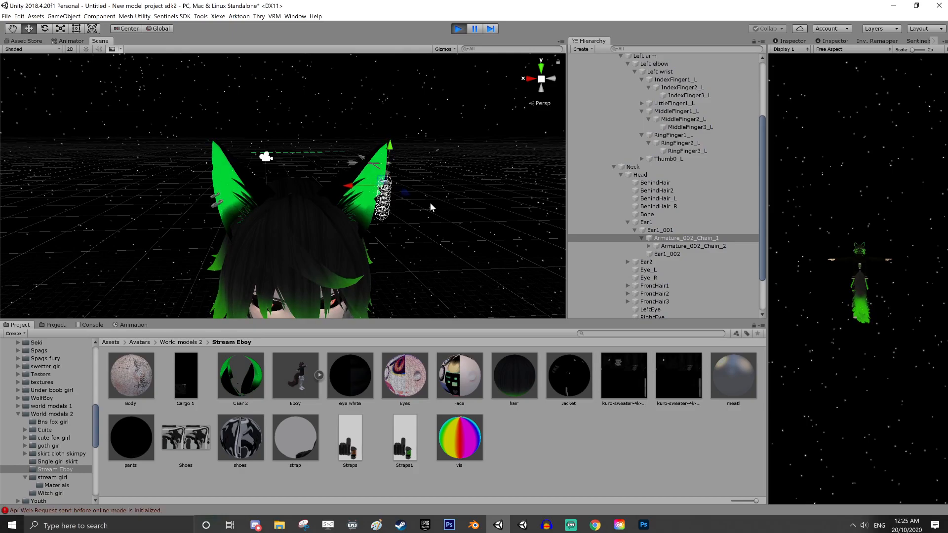
{"action": "key", "text": "d"}
{"action": "right_click_drag", "start_coordinate": [422, 225], "coordinate": [268, 221]}
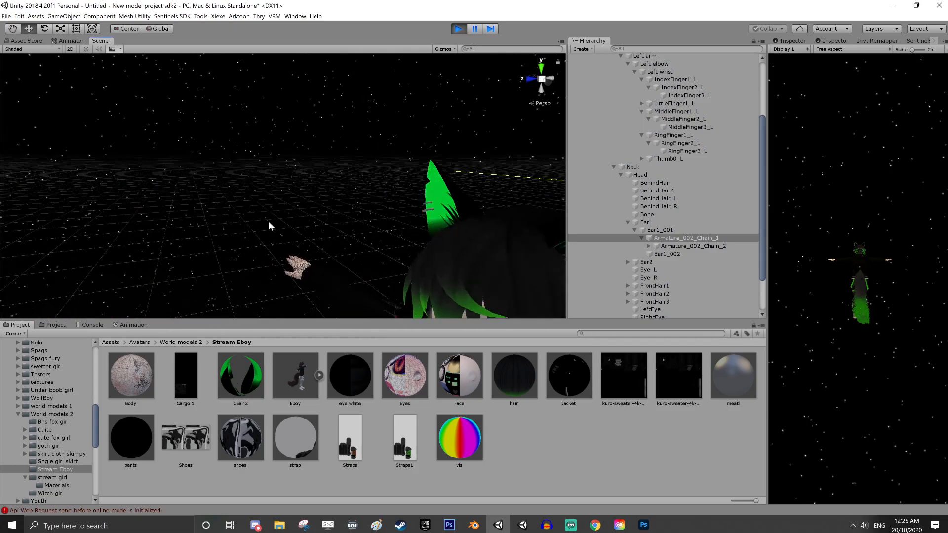
{"action": "key", "text": "f"}
{"action": "scroll", "coordinate": [669, 146], "scroll_direction": "up", "scroll_amount": 4}
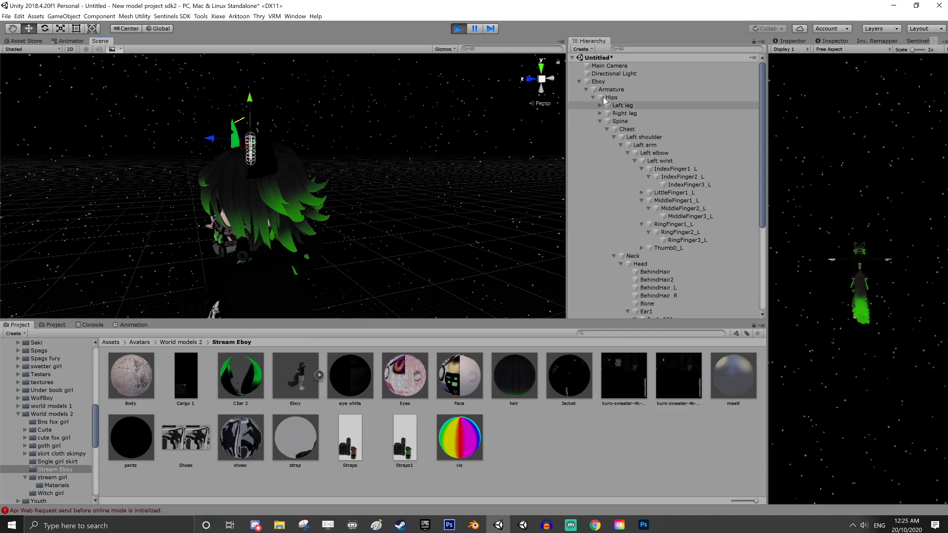
{"action": "left_click", "coordinate": [598, 81]}
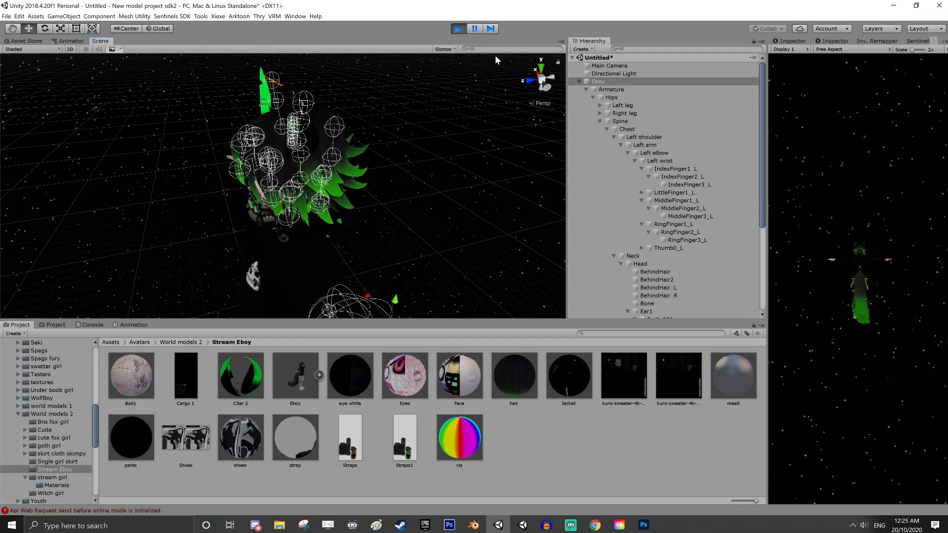
{"action": "left_click", "coordinate": [443, 49]}
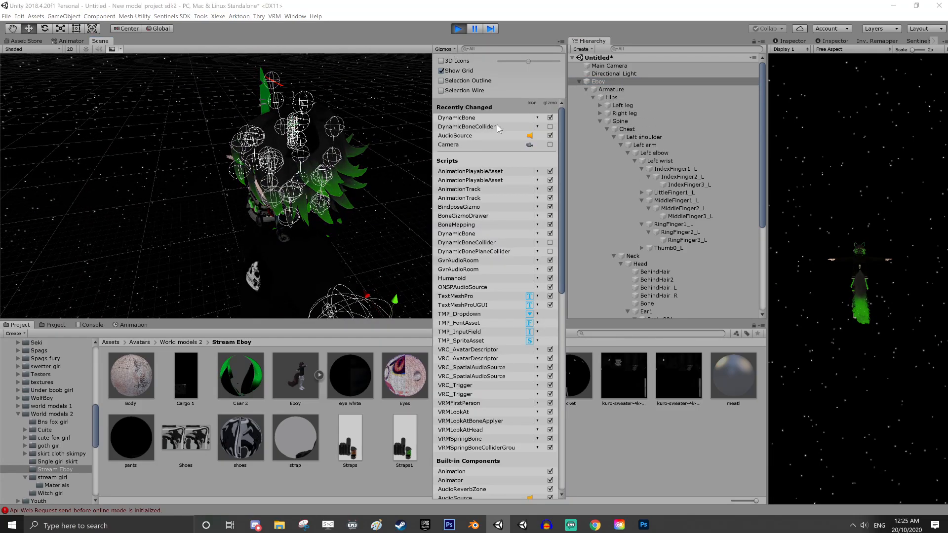
{"action": "left_click", "coordinate": [551, 118]}
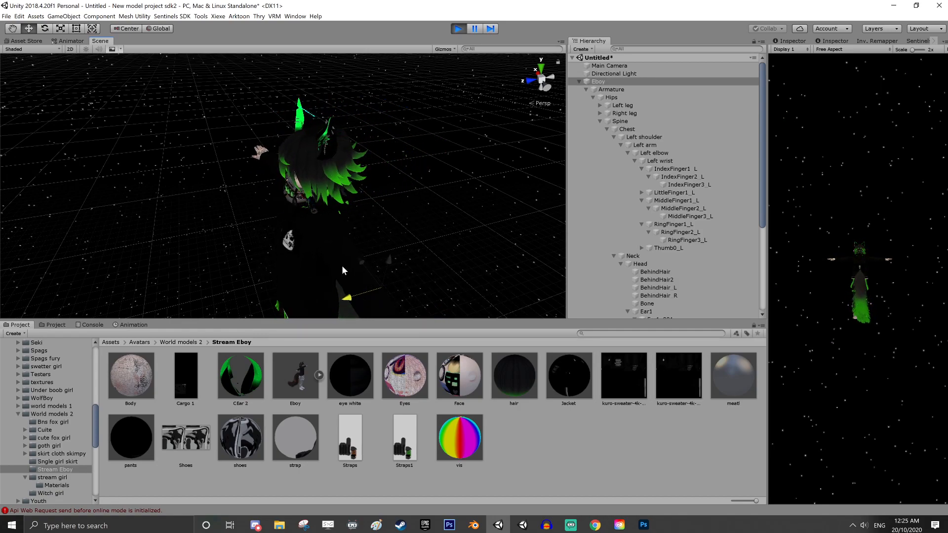
{"action": "left_click", "coordinate": [458, 29]}
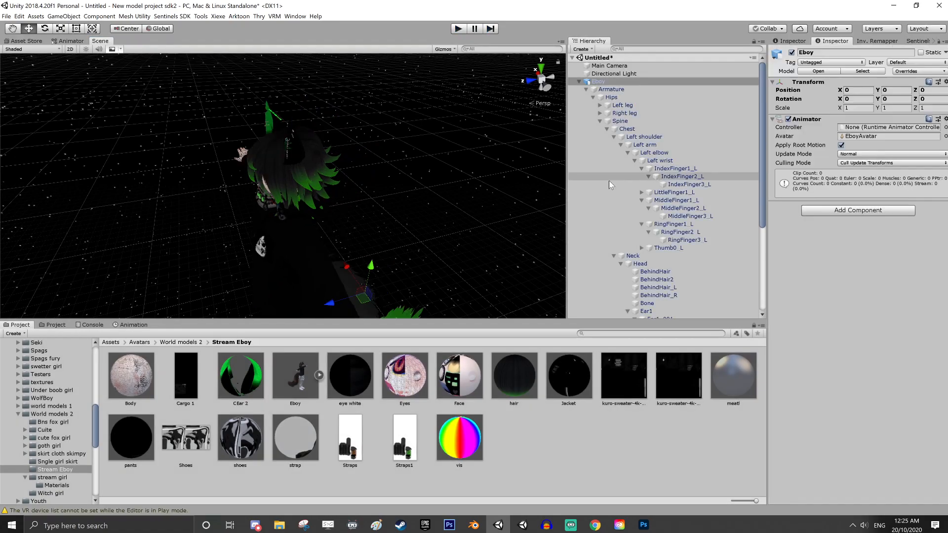
Raise the Damping of the Dynamic Bone on Armature_002_Chain_1 to about 0.585
{"action": "scroll", "coordinate": [642, 197], "scroll_direction": "down", "scroll_amount": 5}
{"action": "left_click", "coordinate": [642, 208]}
{"action": "left_click", "coordinate": [692, 208]}
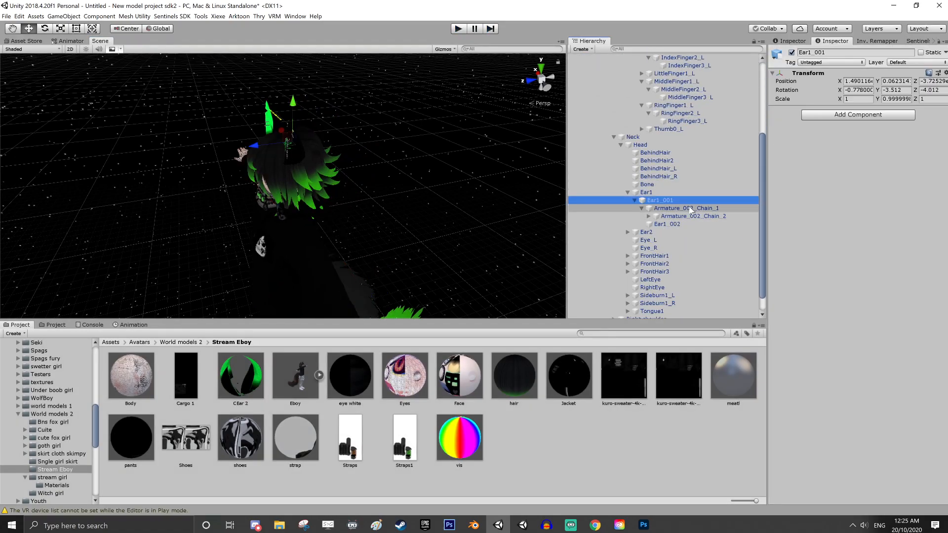
{"action": "left_click", "coordinate": [773, 110]}
{"action": "left_click", "coordinate": [773, 111]}
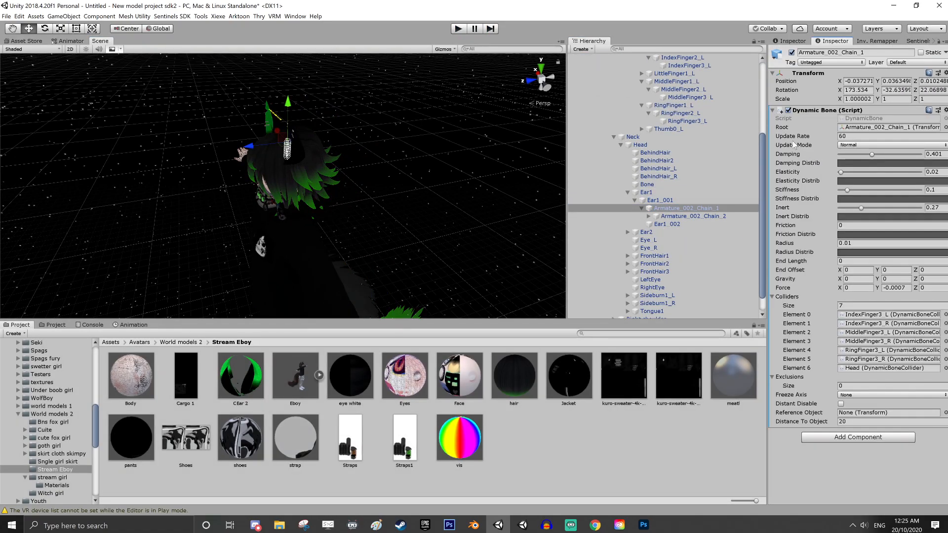
{"action": "left_click_drag", "start_coordinate": [873, 155], "coordinate": [881, 155]}
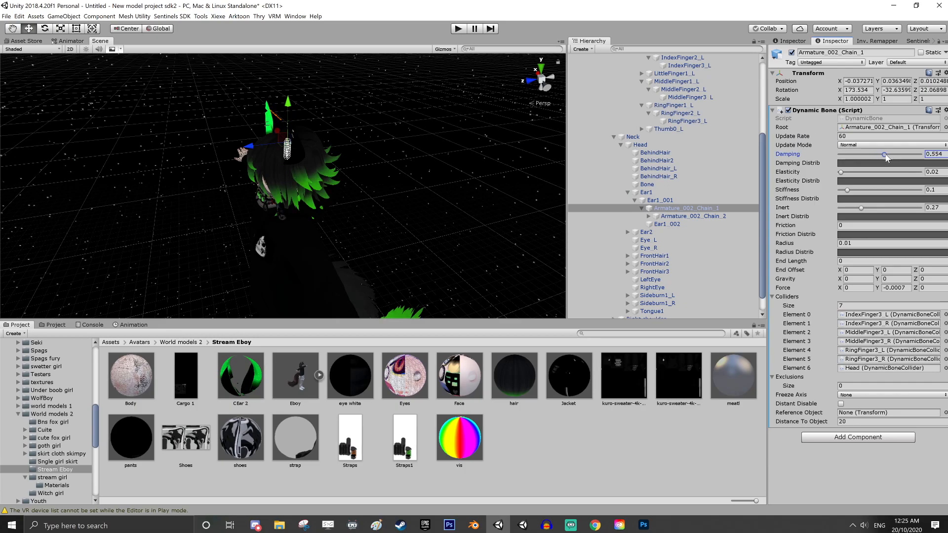
Select Ear1 and Ear2 together and lower their Dynamic Bone Damping to about 0.18
{"action": "left_click", "coordinate": [646, 192]}
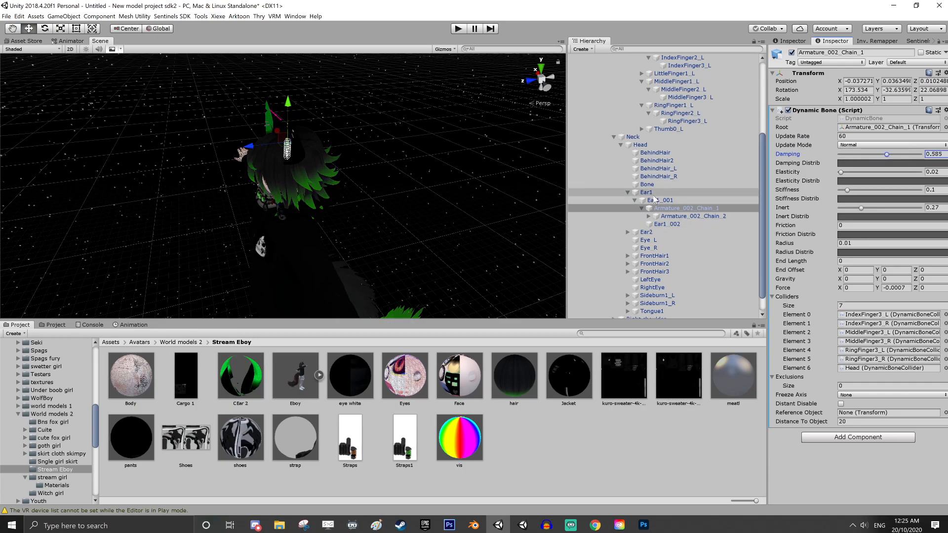
{"action": "left_click", "coordinate": [646, 232], "text": "ctrl"}
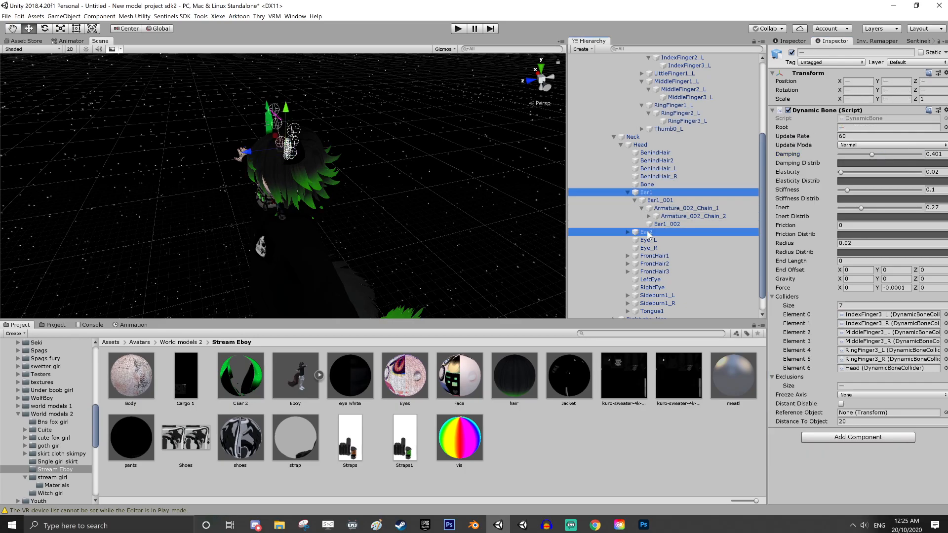
{"action": "left_click", "coordinate": [872, 155]}
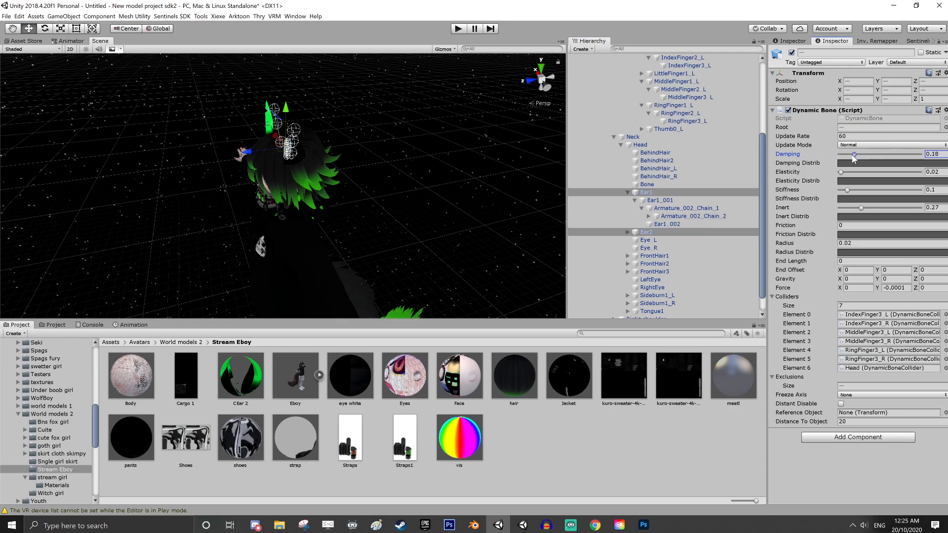
Test the ear, hair and tail physics in Play mode by moving the Eboy avatar around, and exit Play mode
{"action": "left_click", "coordinate": [462, 32]}
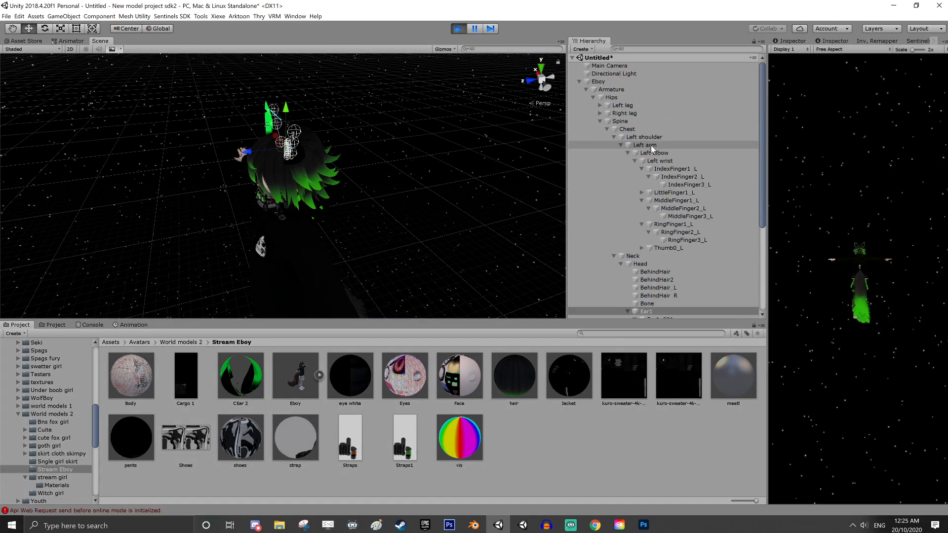
{"action": "left_click", "coordinate": [608, 83]}
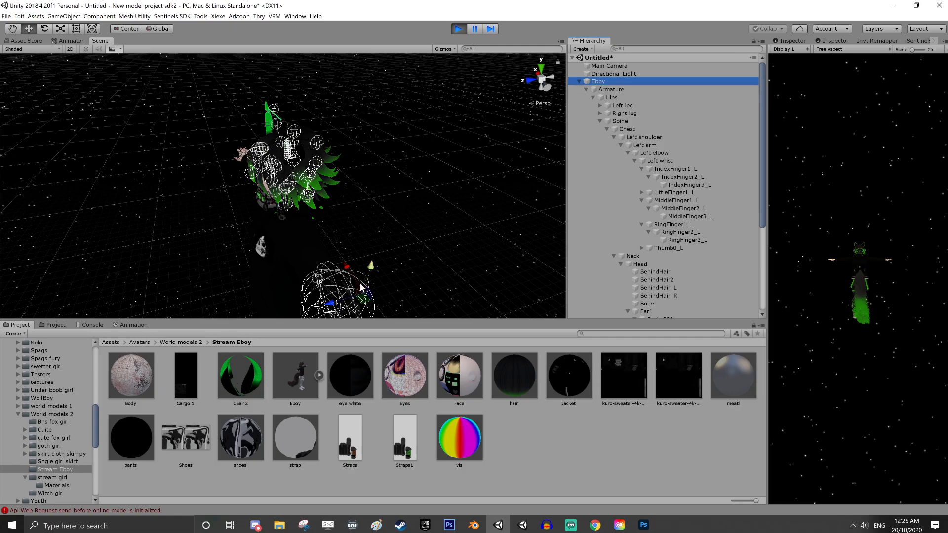
{"action": "left_click_drag", "start_coordinate": [328, 302], "coordinate": [352, 243]}
{"action": "right_click_drag", "start_coordinate": [370, 180], "coordinate": [519, 174]}
{"action": "middle_click_drag", "start_coordinate": [368, 135], "coordinate": [444, 155]}
{"action": "scroll", "coordinate": [454, 189], "scroll_direction": "up", "scroll_amount": 2}
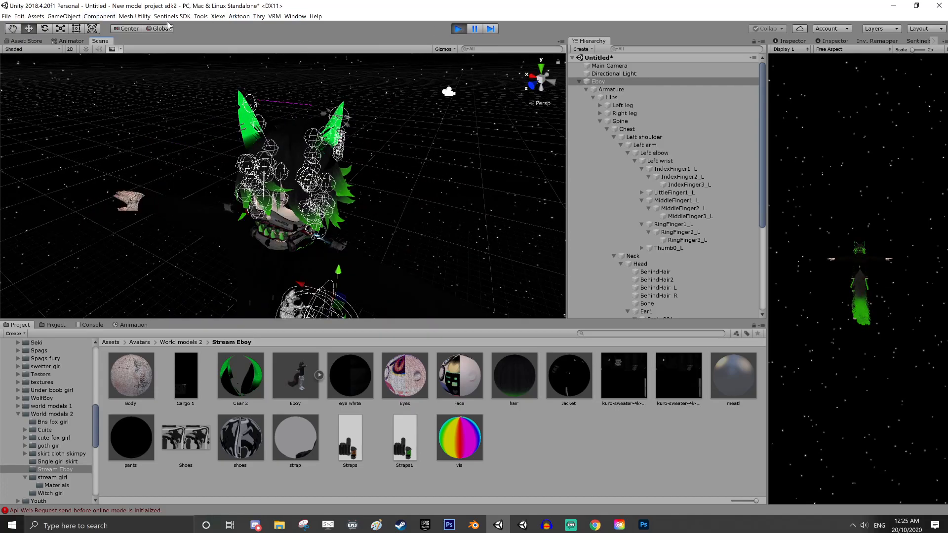
{"action": "right_click_drag", "start_coordinate": [441, 101], "coordinate": [493, 173]}
{"action": "scroll", "coordinate": [323, 138], "scroll_direction": "up", "scroll_amount": 3}
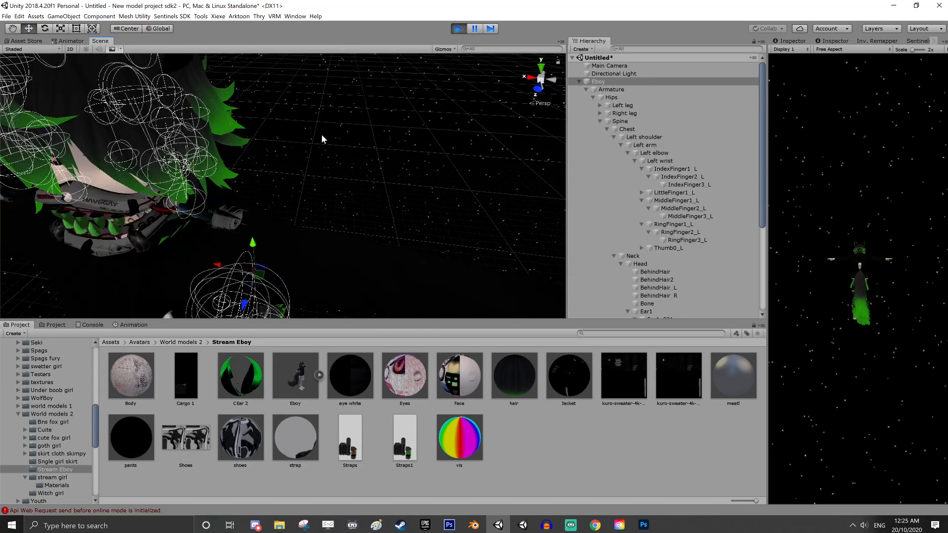
{"action": "middle_click_drag", "start_coordinate": [322, 138], "coordinate": [375, 167]}
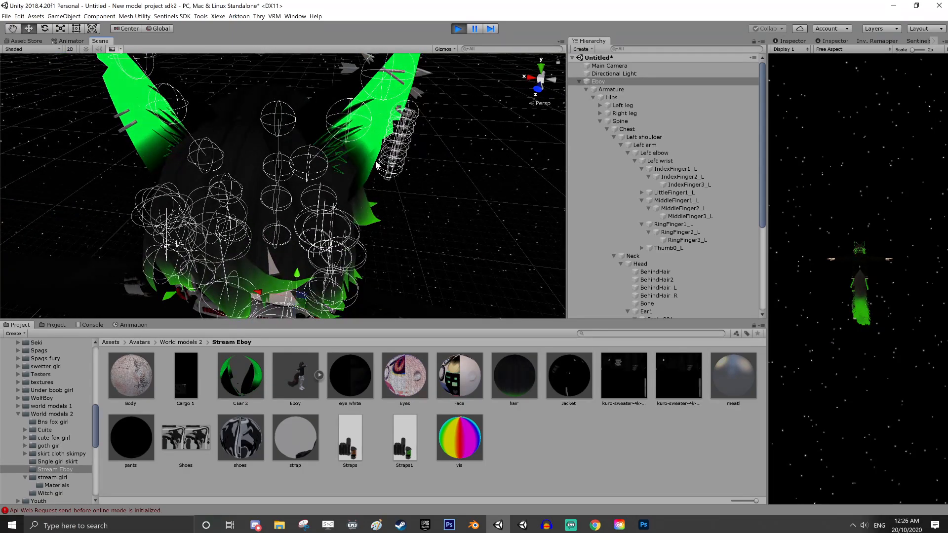
{"action": "scroll", "coordinate": [389, 122], "scroll_direction": "down", "scroll_amount": 4}
{"action": "right_click_drag", "start_coordinate": [385, 205], "coordinate": [379, 249]}
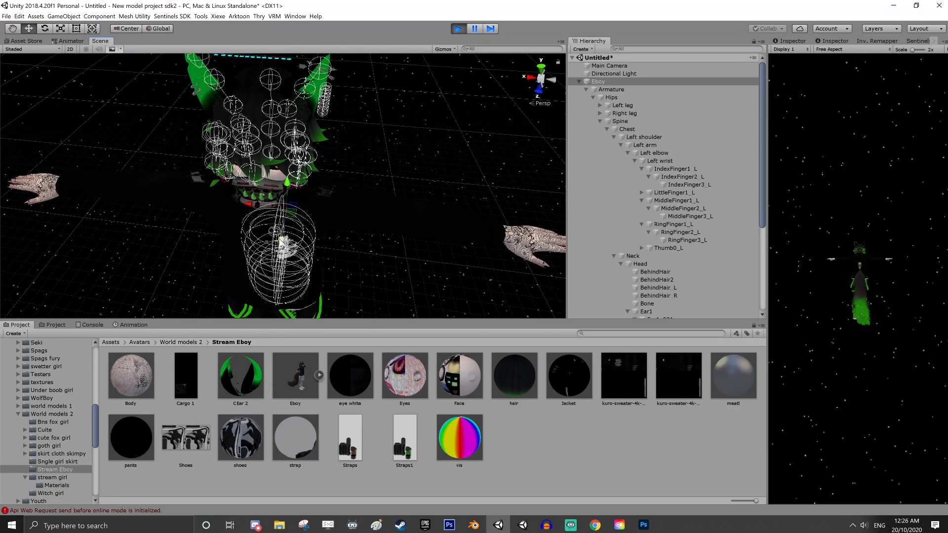
{"action": "mouse_move", "coordinate": [280, 240]}
{"action": "left_mouse_down"}
{"action": "mouse_move", "coordinate": [276, 281]}
{"action": "mouse_move", "coordinate": [298, 239]}
{"action": "mouse_move", "coordinate": [296, 262]}
{"action": "mouse_move", "coordinate": [299, 243]}
{"action": "left_mouse_up"}
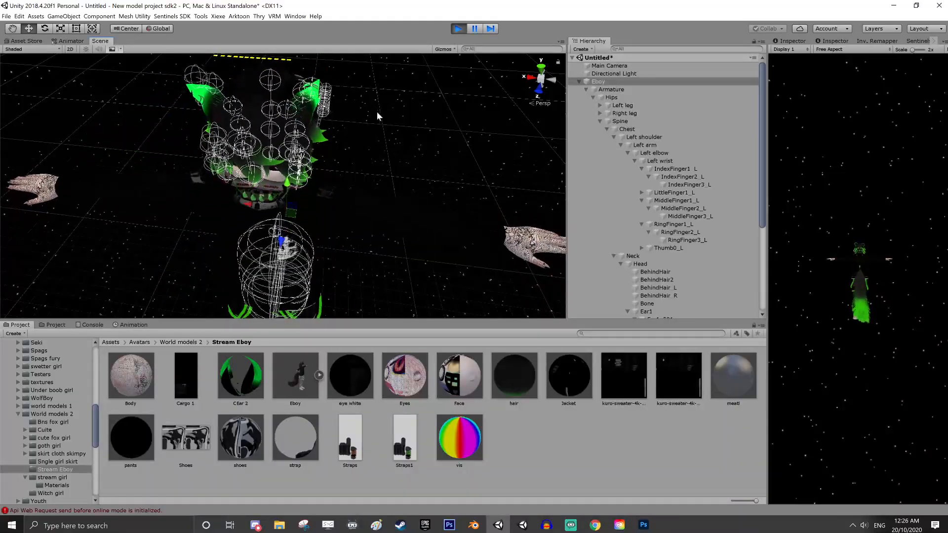
{"action": "scroll", "coordinate": [441, 180], "scroll_direction": "down", "scroll_amount": 5}
{"action": "middle_click_drag", "start_coordinate": [420, 203], "coordinate": [435, 183]}
{"action": "left_click", "coordinate": [459, 28]}
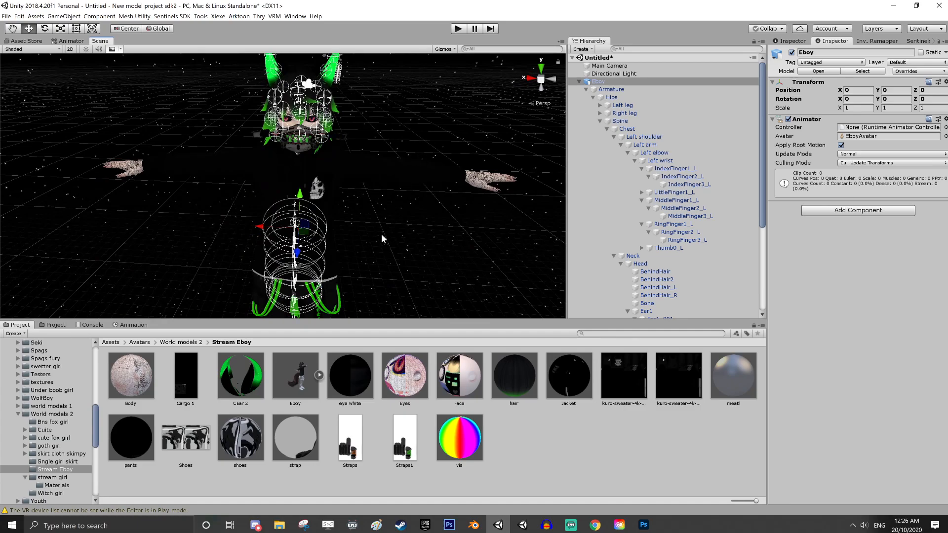
Select the Tail bone and set its Dynamic Bone Colliders size to 3
{"action": "middle_click_drag", "start_coordinate": [395, 260], "coordinate": [410, 144]}
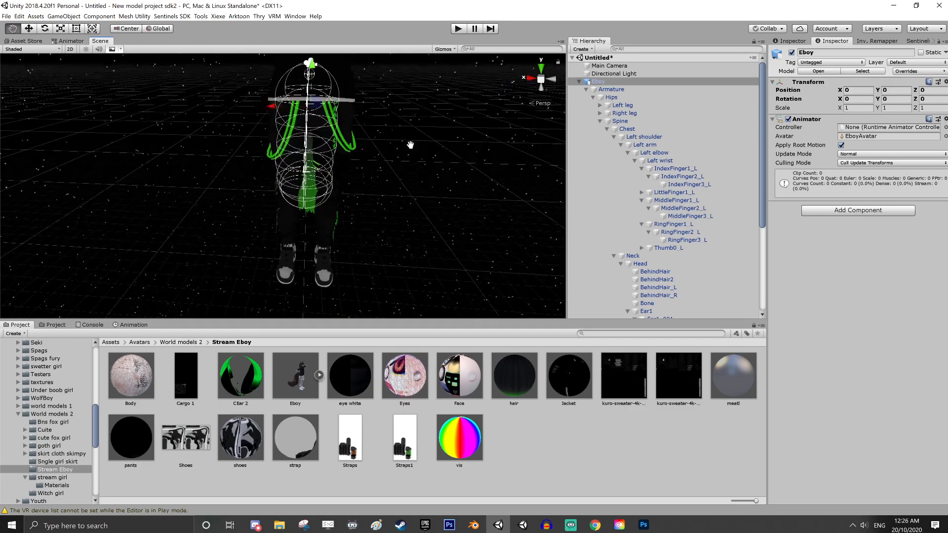
{"action": "left_click_drag", "start_coordinate": [411, 144], "coordinate": [499, 241], "text": "alt"}
{"action": "middle_click_drag", "start_coordinate": [499, 241], "coordinate": [468, 235]}
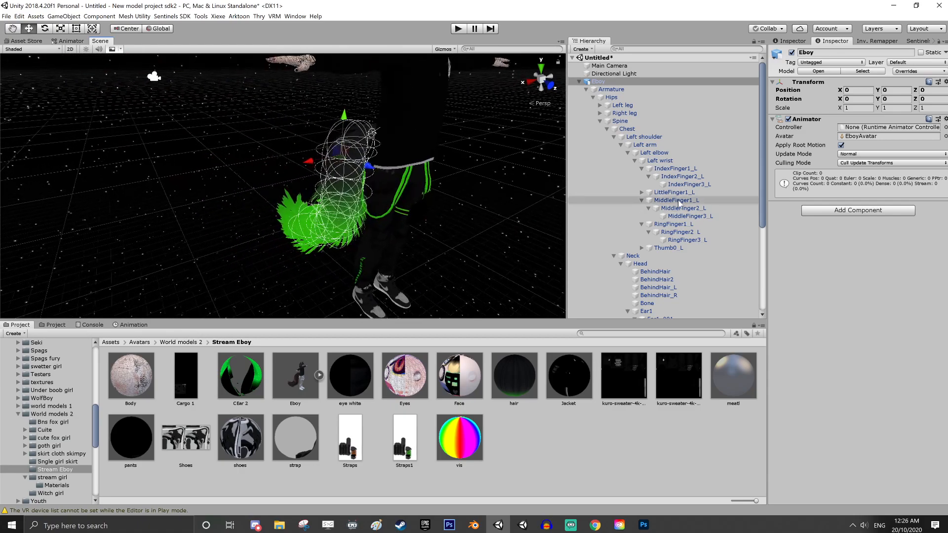
{"action": "scroll", "coordinate": [604, 297], "scroll_direction": "down", "scroll_amount": 6}
{"action": "left_click", "coordinate": [610, 307]}
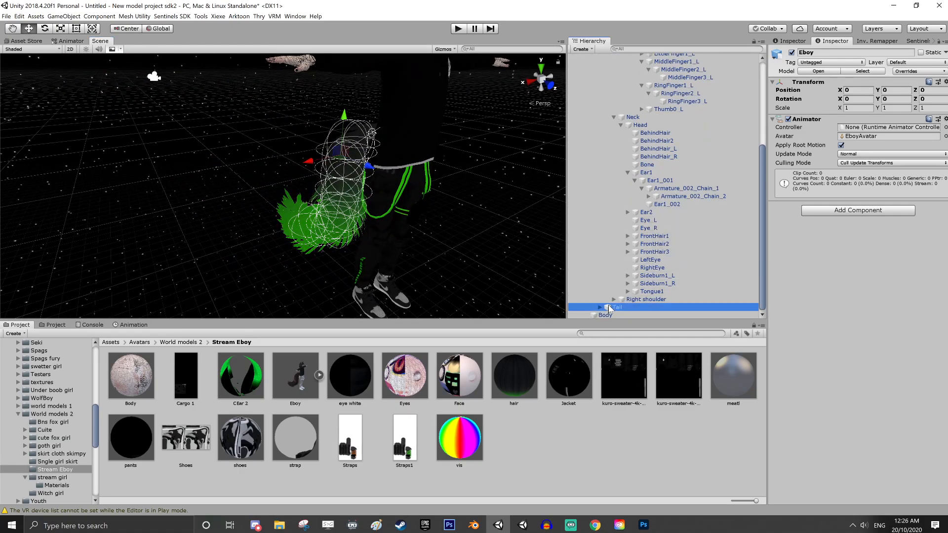
{"action": "left_click", "coordinate": [855, 306]}
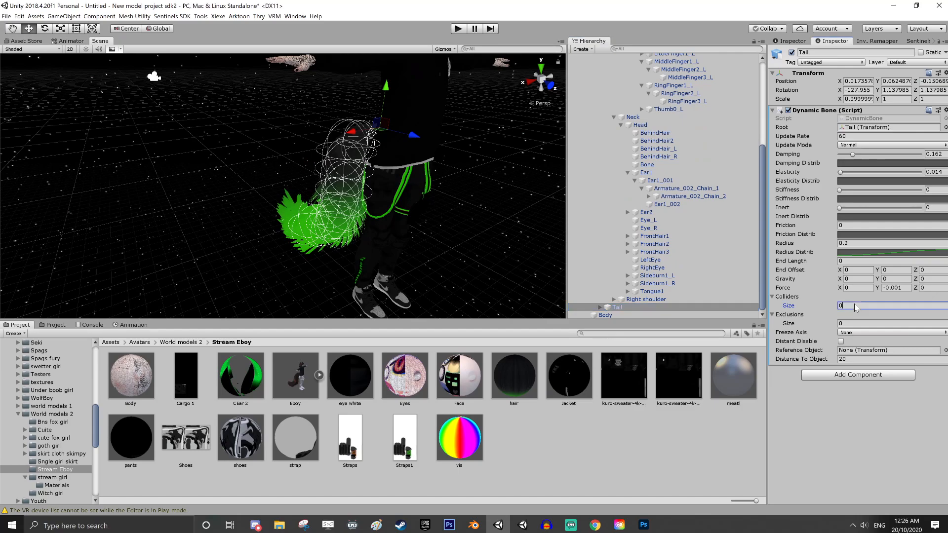
{"action": "type", "text": "3"}
{"action": "key", "text": "Return"}
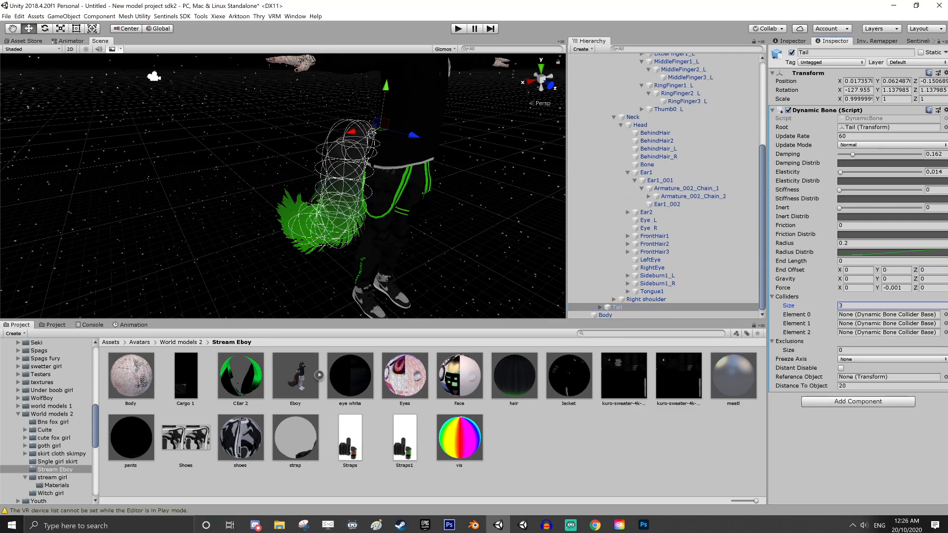
Assign the Hips, Left leg and Right leg colliders to Elements 0, 1 and 2 of the Tail's Dynamic Bone
{"action": "left_click", "coordinate": [946, 315]}
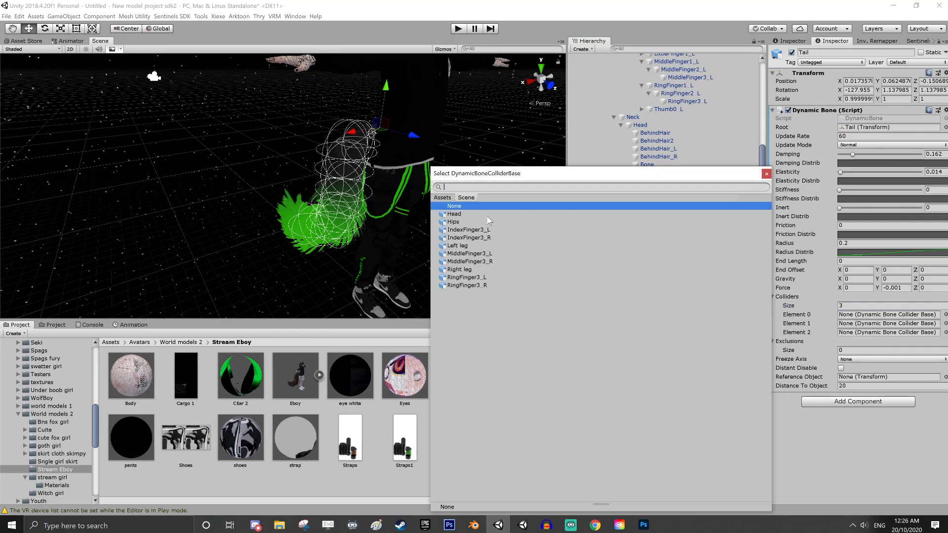
{"action": "left_click", "coordinate": [453, 222]}
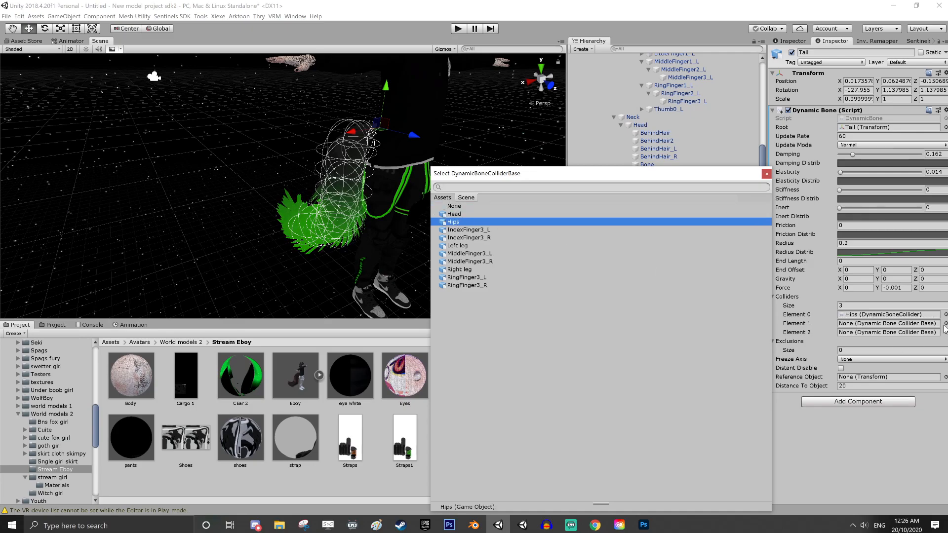
{"action": "left_click", "coordinate": [945, 324]}
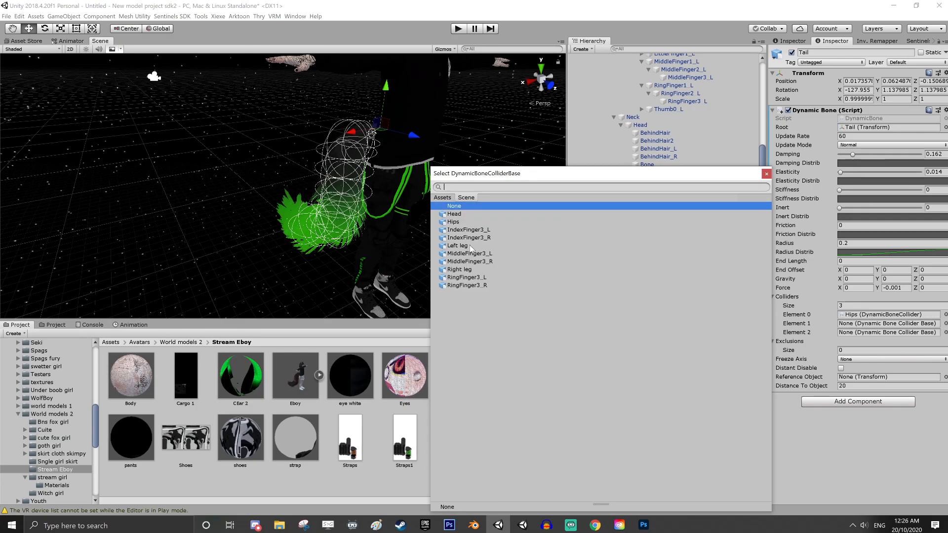
{"action": "left_click", "coordinate": [468, 247]}
{"action": "left_click", "coordinate": [946, 333]}
{"action": "left_click", "coordinate": [460, 269]}
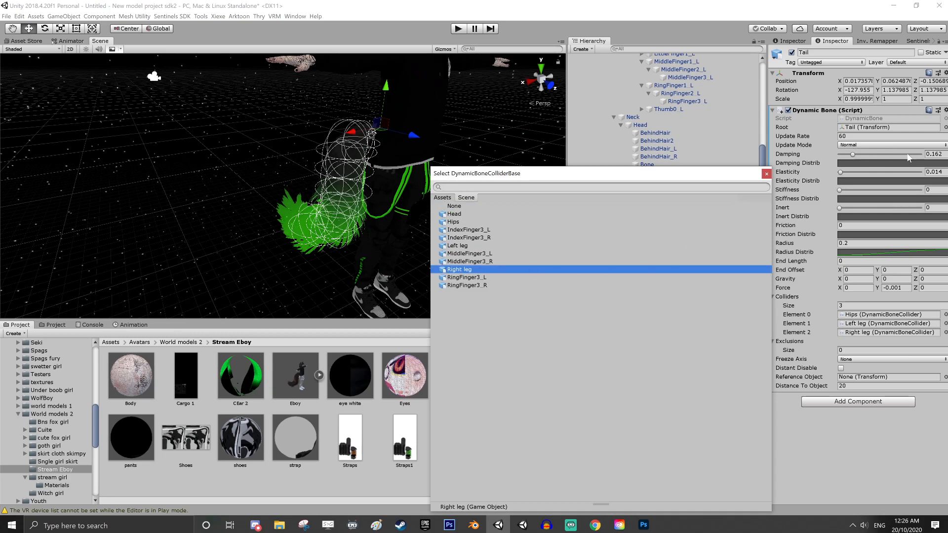
{"action": "left_click", "coordinate": [766, 174]}
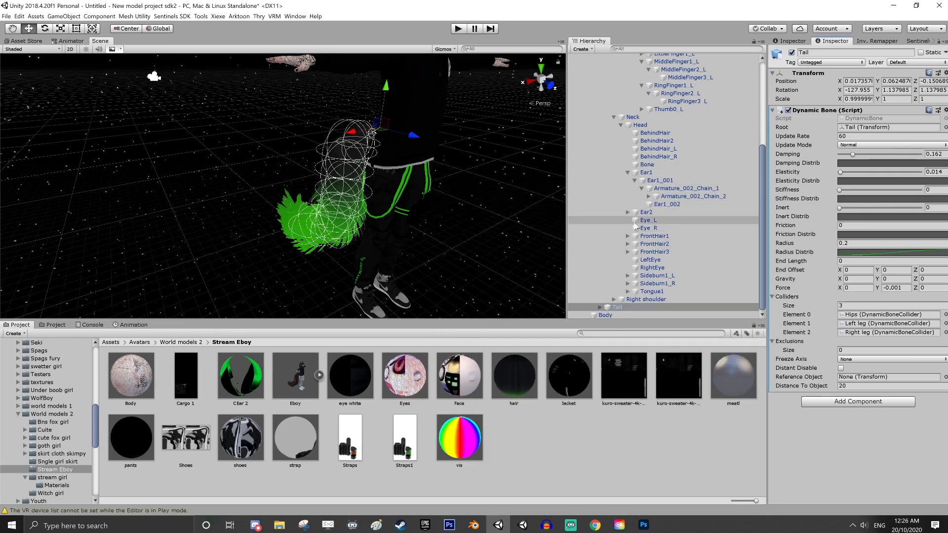
Duplicate the Eboy avatar in the scene and deactivate the original as a backup
{"action": "scroll", "coordinate": [588, 87], "scroll_direction": "up", "scroll_amount": 5}
{"action": "left_click", "coordinate": [580, 81]}
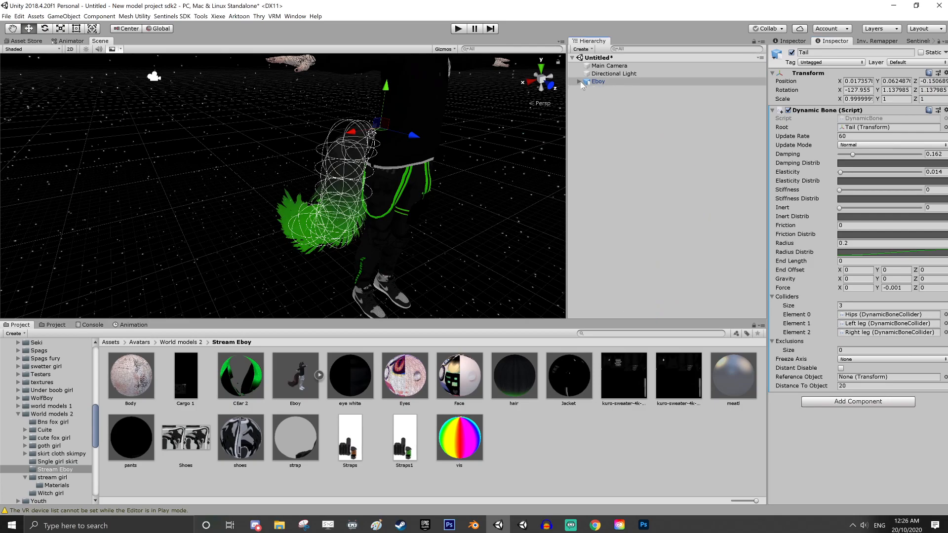
{"action": "scroll", "coordinate": [472, 157], "scroll_direction": "down", "scroll_amount": 3}
{"action": "middle_click_drag", "start_coordinate": [471, 157], "coordinate": [413, 179]}
{"action": "scroll", "coordinate": [420, 226], "scroll_direction": "up", "scroll_amount": 3}
{"action": "left_click", "coordinate": [599, 81]}
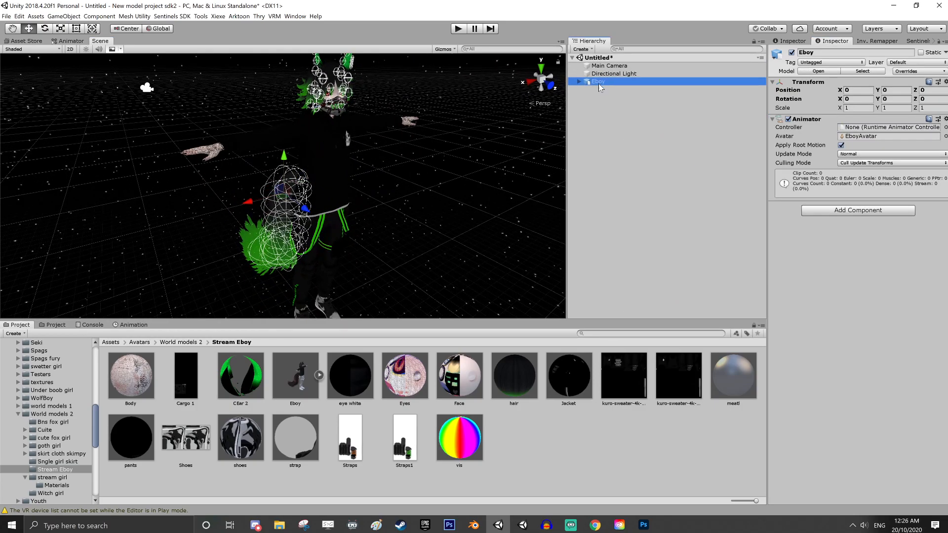
{"action": "key", "text": "ctrl+d"}
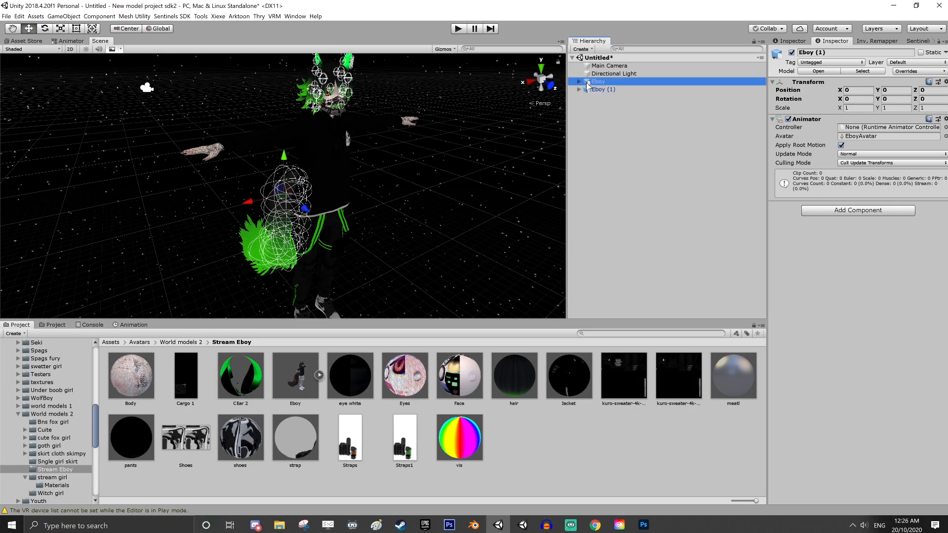
{"action": "left_click", "coordinate": [792, 53]}
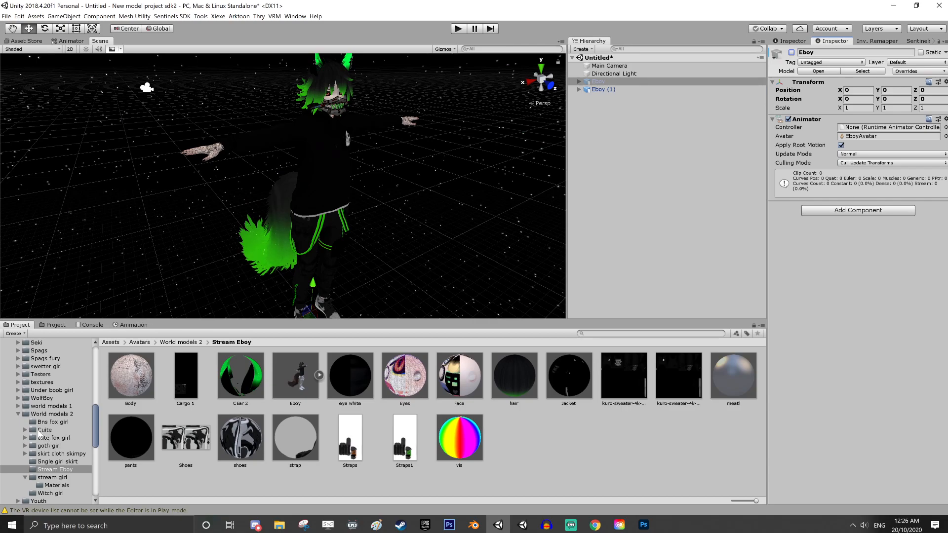
Open the walks folder inside Assets > Animations in the second project browser
{"action": "left_click", "coordinate": [18, 414]}
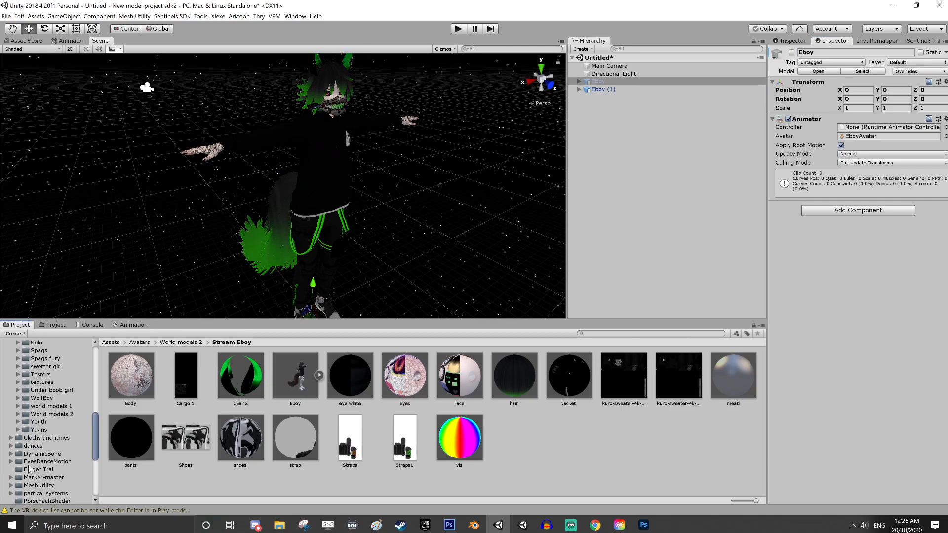
{"action": "scroll", "coordinate": [43, 453], "scroll_direction": "up", "scroll_amount": 15}
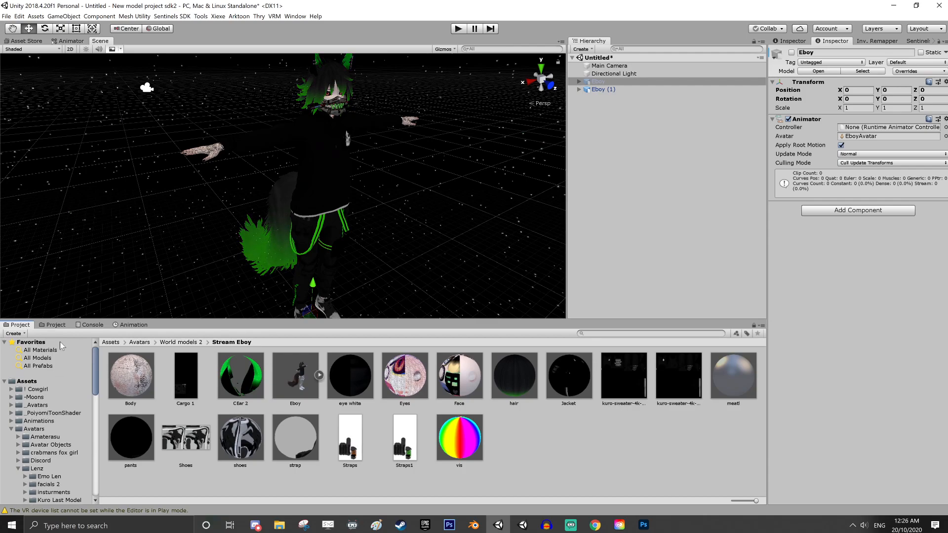
{"action": "left_click", "coordinate": [54, 326]}
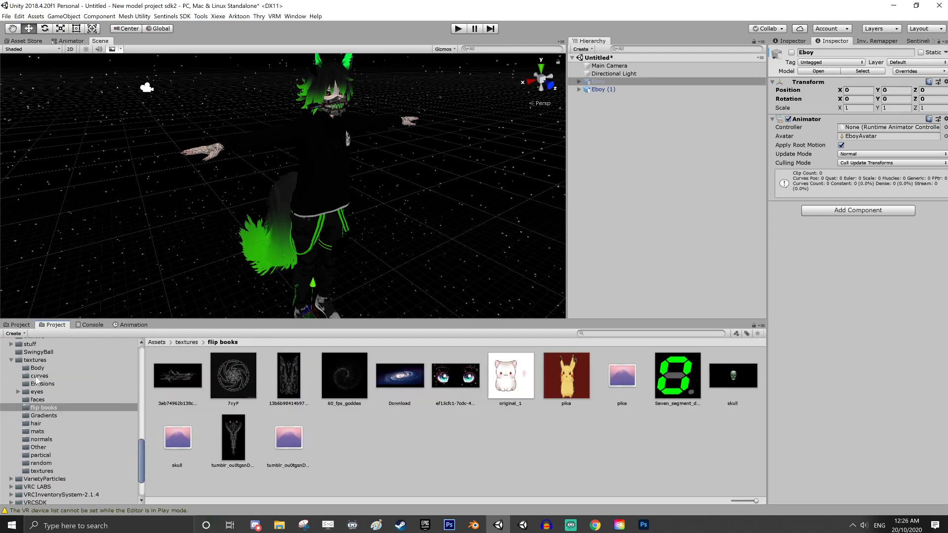
{"action": "scroll", "coordinate": [39, 391], "scroll_direction": "up", "scroll_amount": 6}
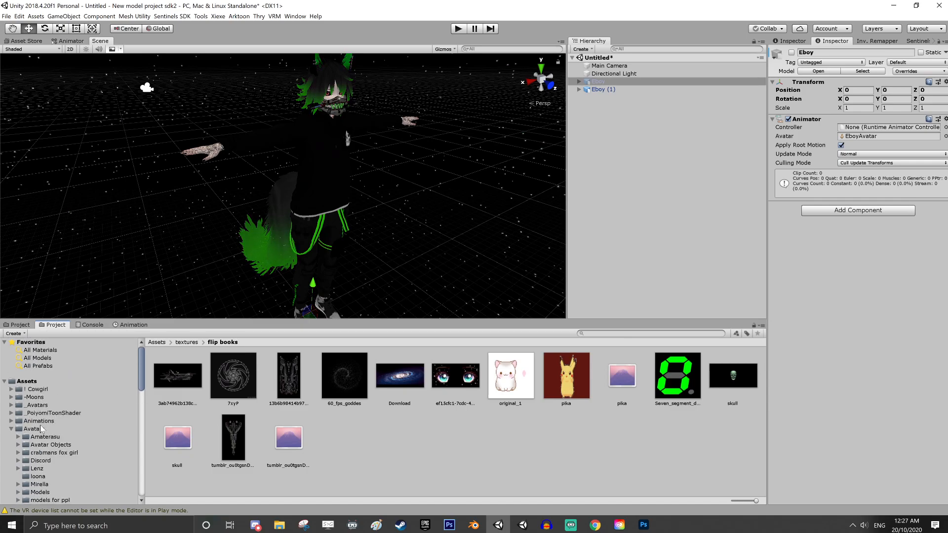
{"action": "left_click", "coordinate": [40, 422]}
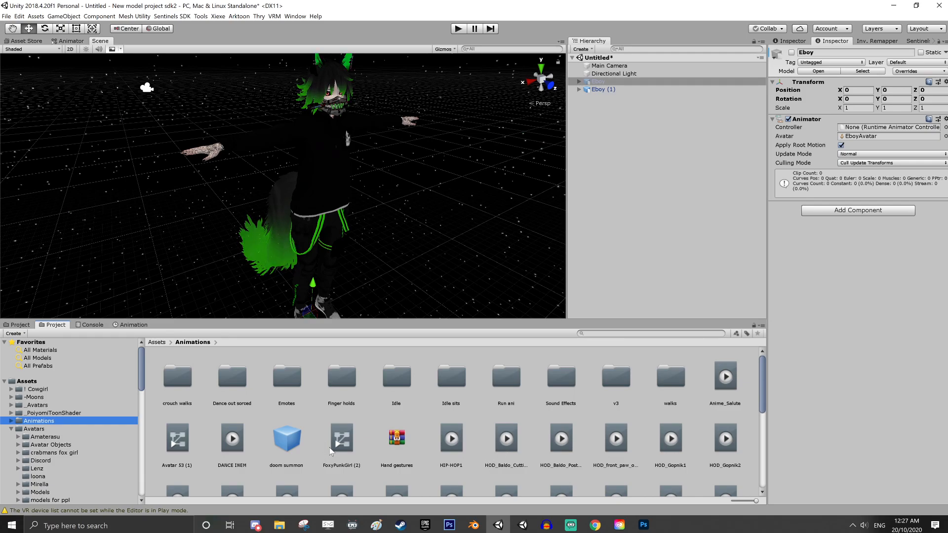
{"action": "double_click", "coordinate": [670, 378]}
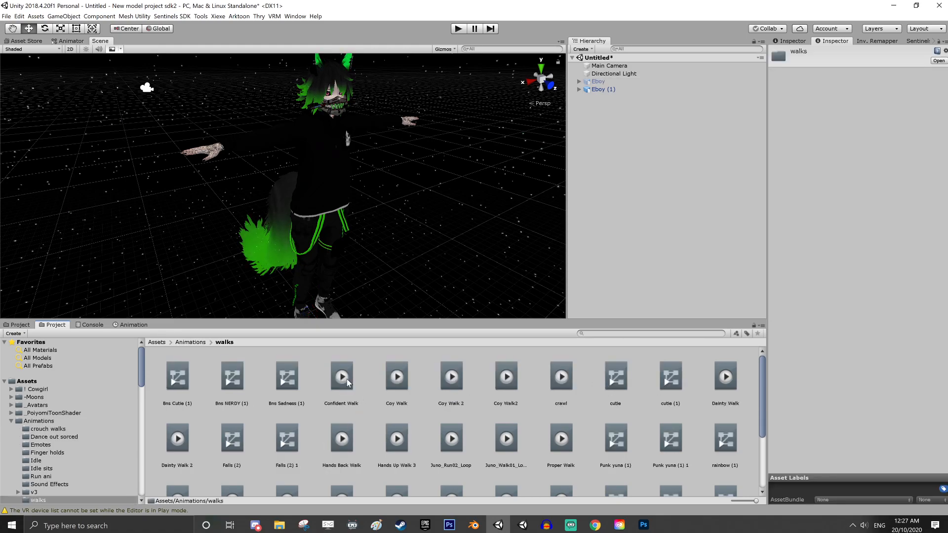
Preview the Confident Walk, Dainty Walk 2, Hands Back Walk and Hands Up Walk 3 animation clips
{"action": "left_click", "coordinate": [777, 389]}
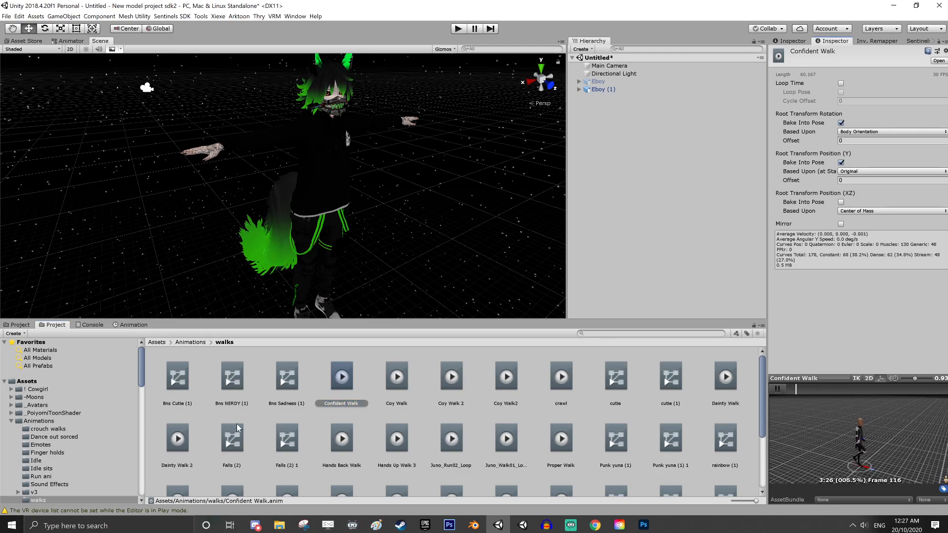
{"action": "left_click", "coordinate": [177, 439]}
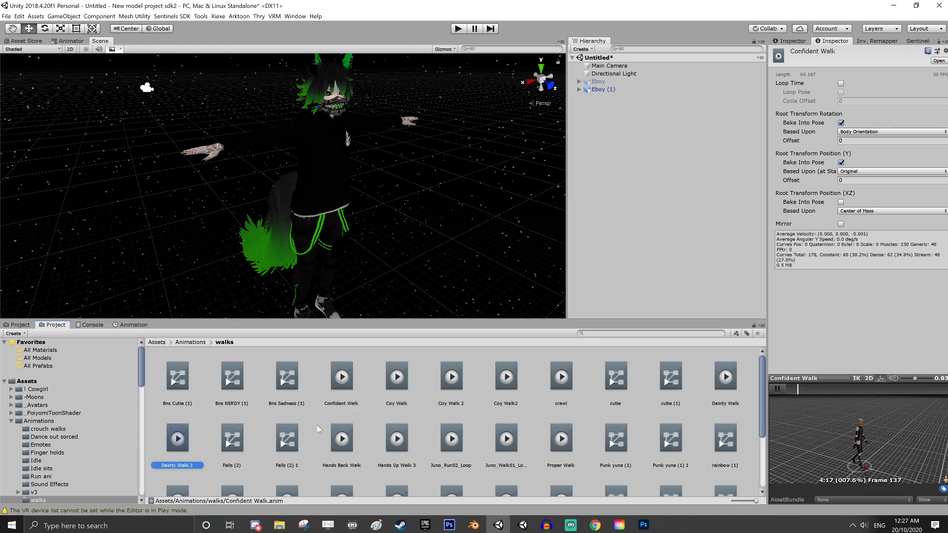
{"action": "left_click", "coordinate": [777, 389]}
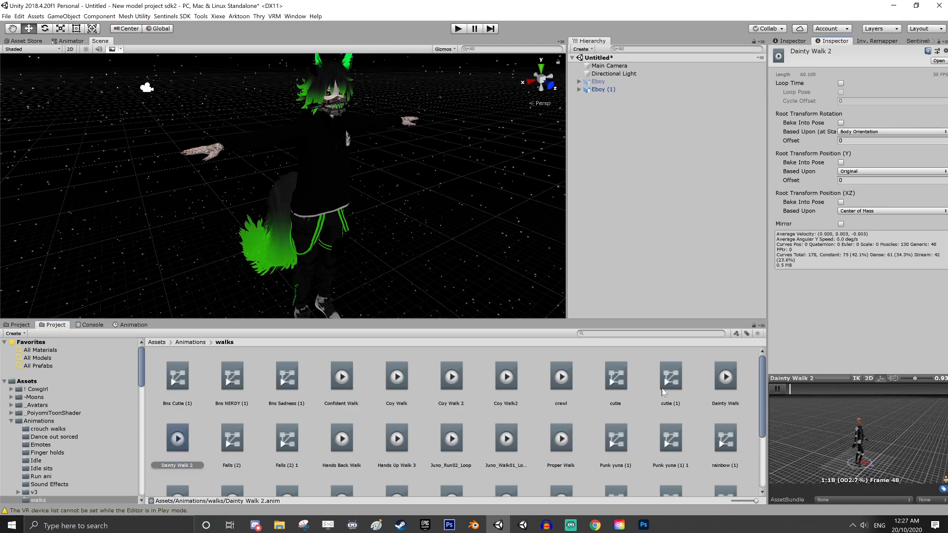
{"action": "left_click", "coordinate": [341, 438]}
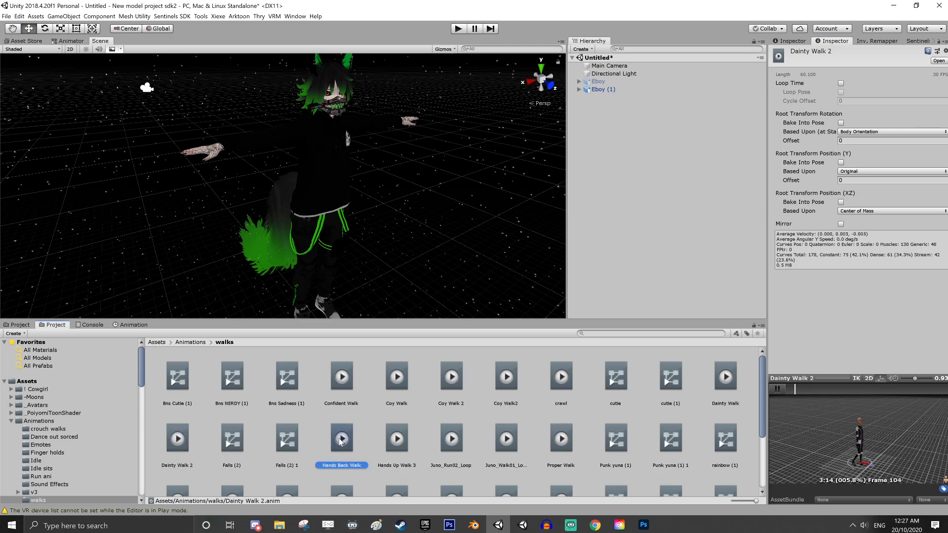
{"action": "left_click", "coordinate": [777, 389]}
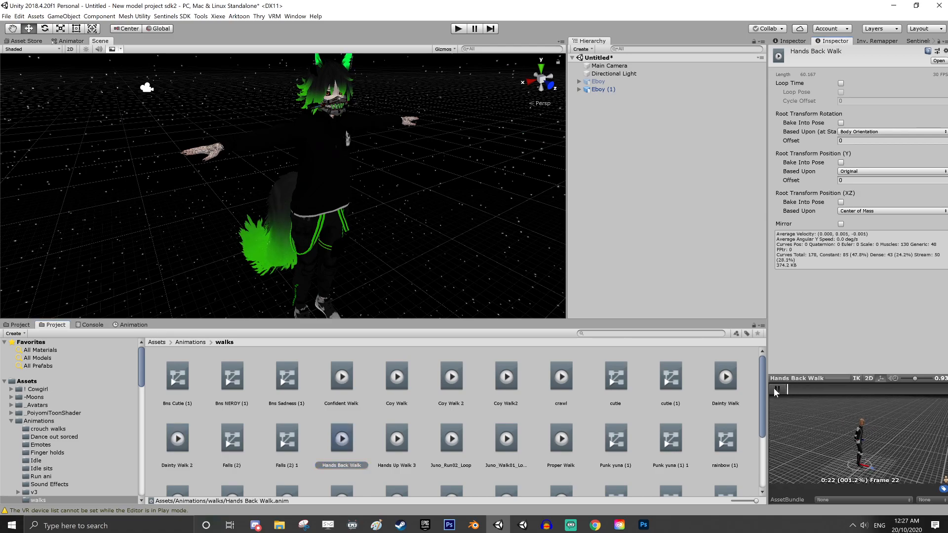
{"action": "left_click", "coordinate": [394, 444]}
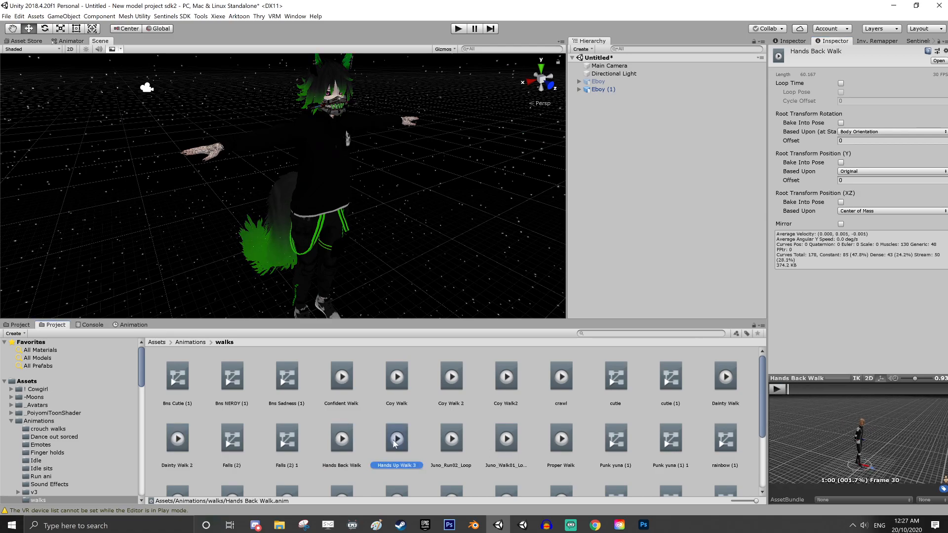
{"action": "left_click", "coordinate": [777, 390]}
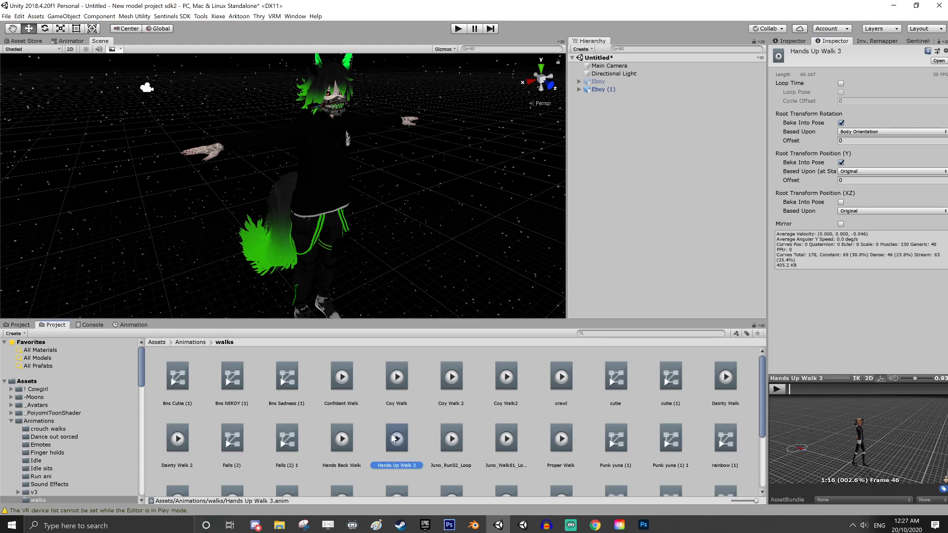
Apply the Hands Up Walk 3 clip to the Eboy (1) copy and enlarge the Scene view
{"action": "left_click_drag", "start_coordinate": [628, 177], "coordinate": [603, 90]}
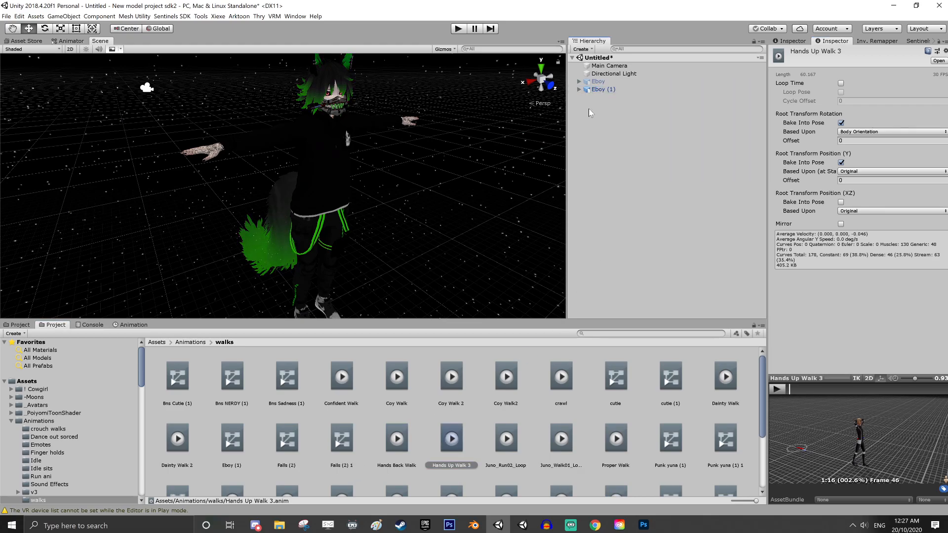
{"action": "left_click", "coordinate": [600, 89]}
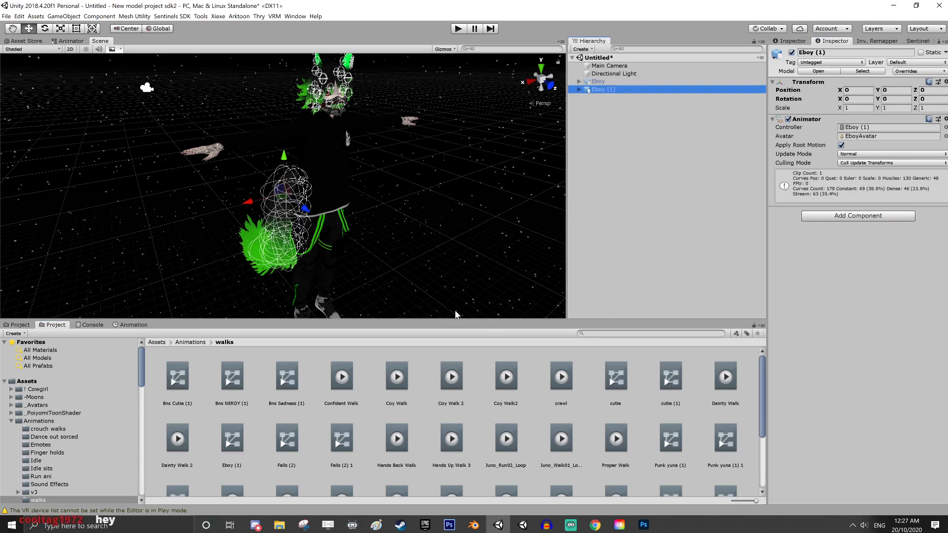
{"action": "left_click_drag", "start_coordinate": [455, 321], "coordinate": [455, 370]}
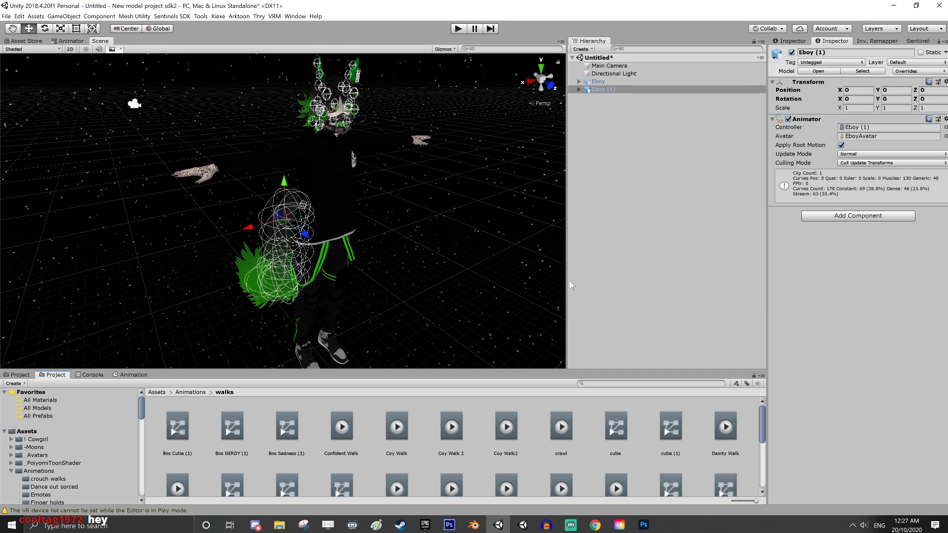
{"action": "left_click_drag", "start_coordinate": [568, 283], "coordinate": [638, 283]}
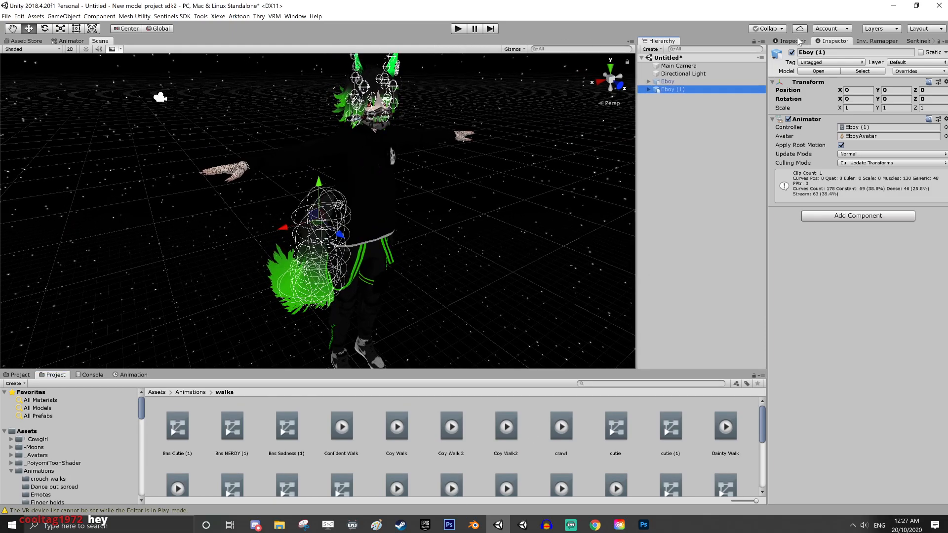
Deactivate Eboy (1), enter Play mode and reactivate it there to run its walk animation
{"action": "left_click", "coordinate": [792, 52]}
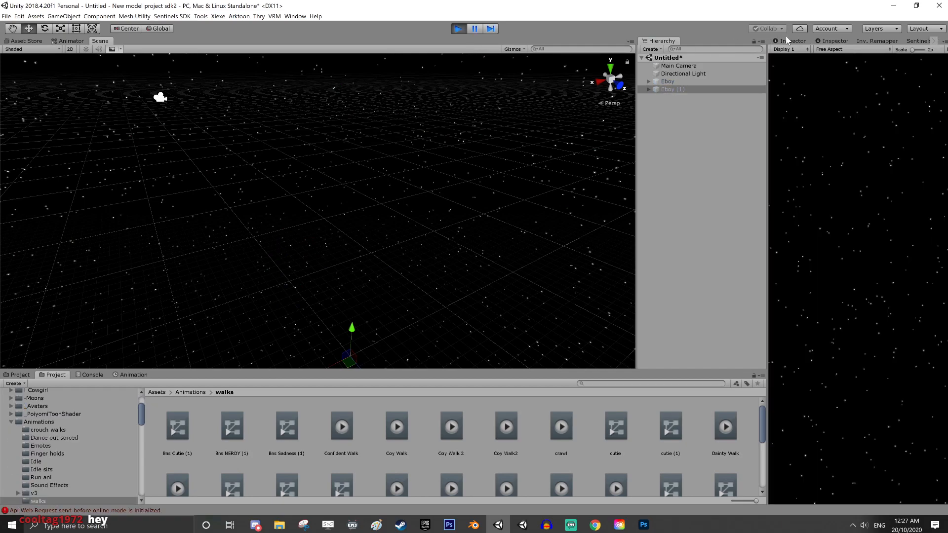
{"action": "left_click", "coordinate": [791, 41]}
{"action": "left_click", "coordinate": [792, 52]}
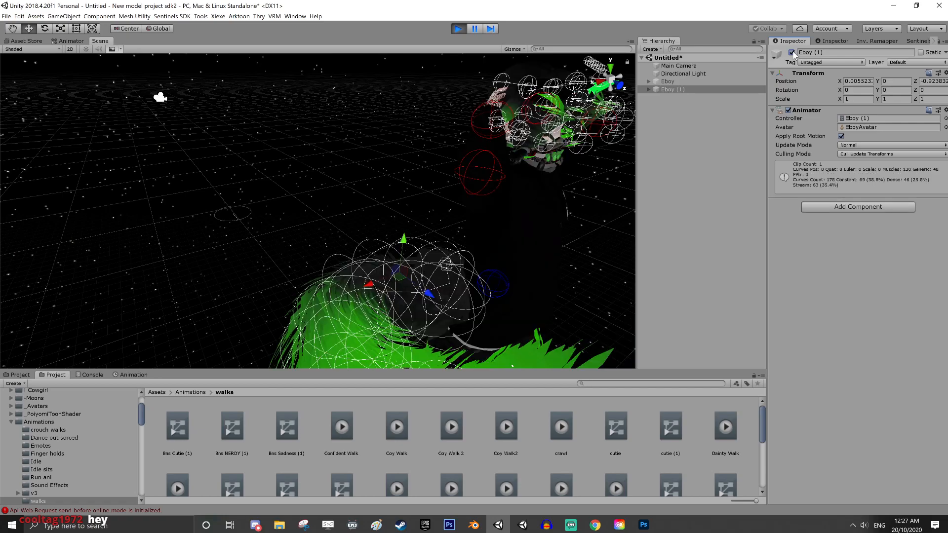
Examine the walking avatar's tail, hair, ears and clothing from all sides, and exit Play mode
{"action": "left_click_drag", "start_coordinate": [560, 254], "coordinate": [297, 276], "text": "alt"}
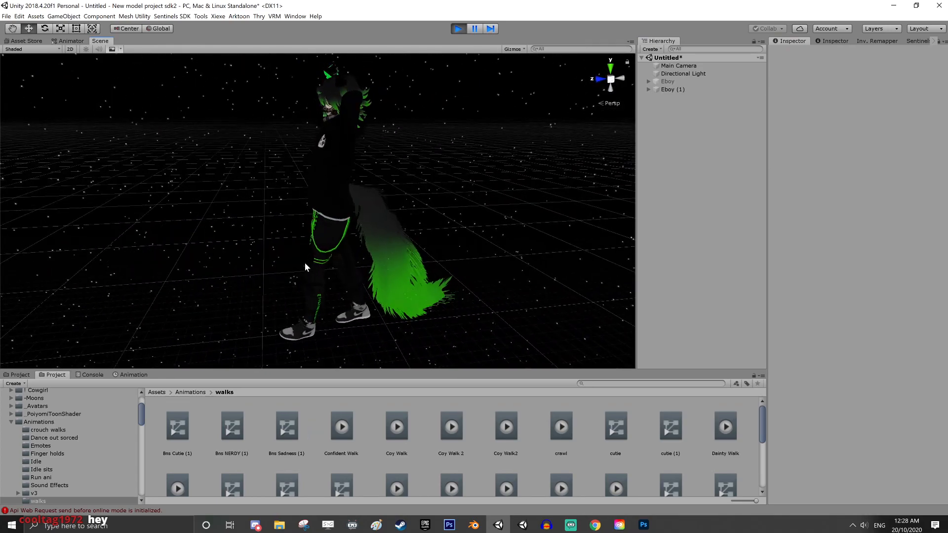
{"action": "middle_click_drag", "start_coordinate": [319, 247], "coordinate": [351, 264]}
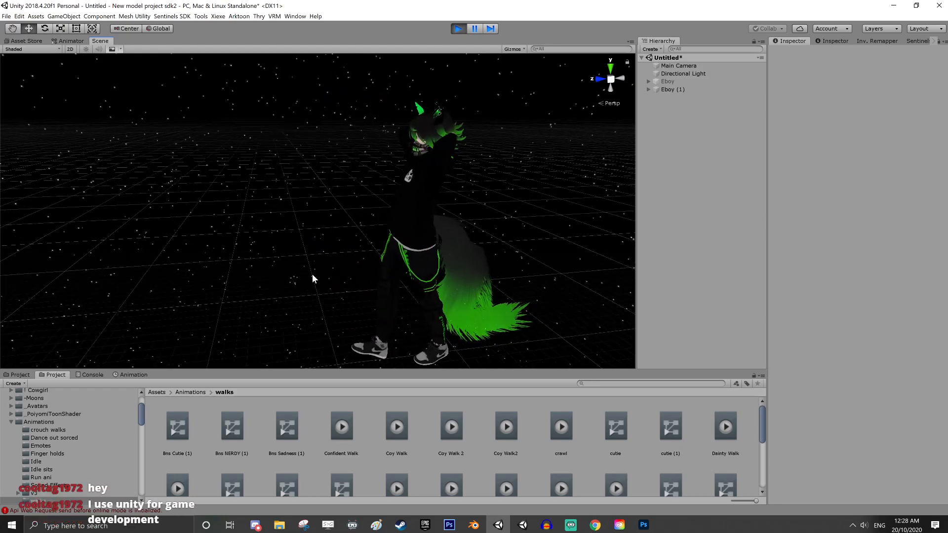
{"action": "left_click_drag", "start_coordinate": [313, 275], "coordinate": [473, 251], "text": "alt"}
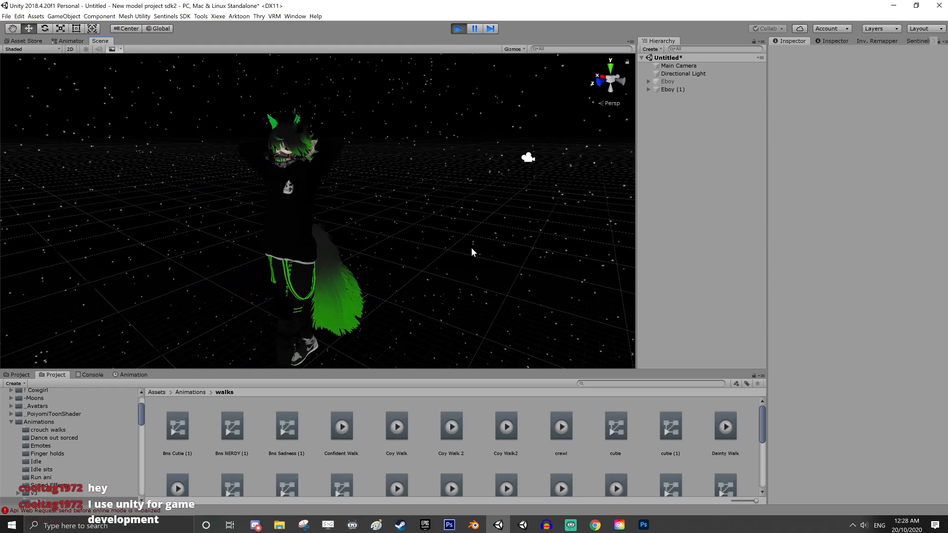
{"action": "right_click_drag", "start_coordinate": [309, 254], "coordinate": [408, 250]}
{"action": "middle_click_drag", "start_coordinate": [277, 249], "coordinate": [517, 269]}
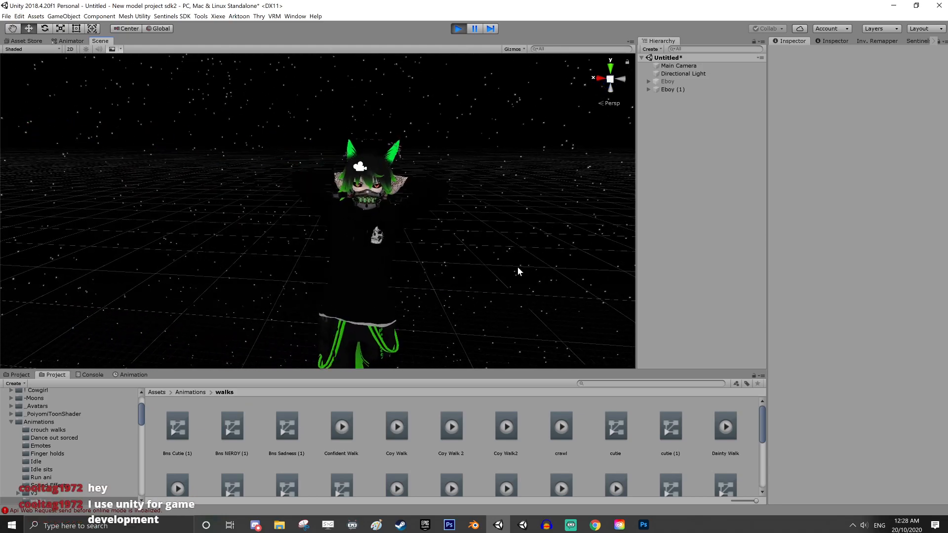
{"action": "right_click_drag", "start_coordinate": [410, 266], "coordinate": [536, 267]}
{"action": "middle_click_drag", "start_coordinate": [400, 261], "coordinate": [496, 250]}
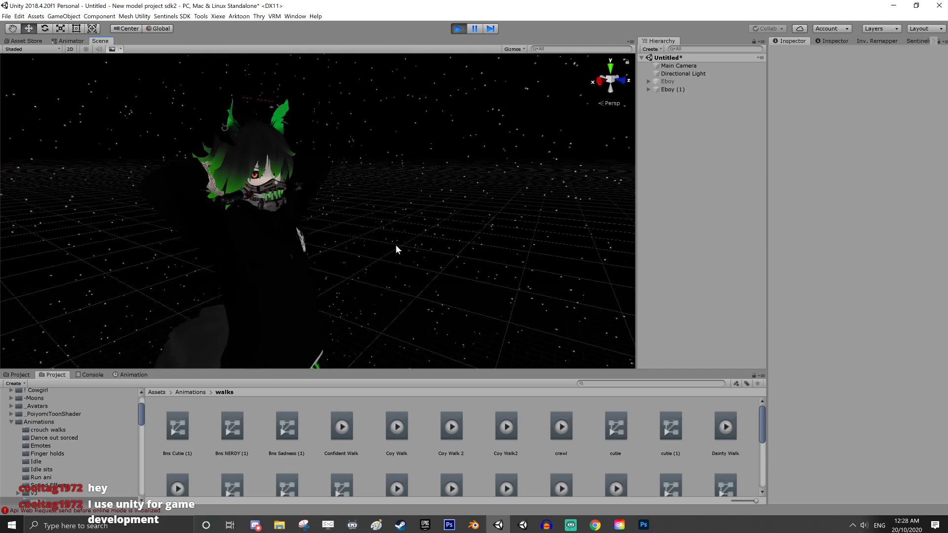
{"action": "right_click_drag", "start_coordinate": [396, 250], "coordinate": [252, 233]}
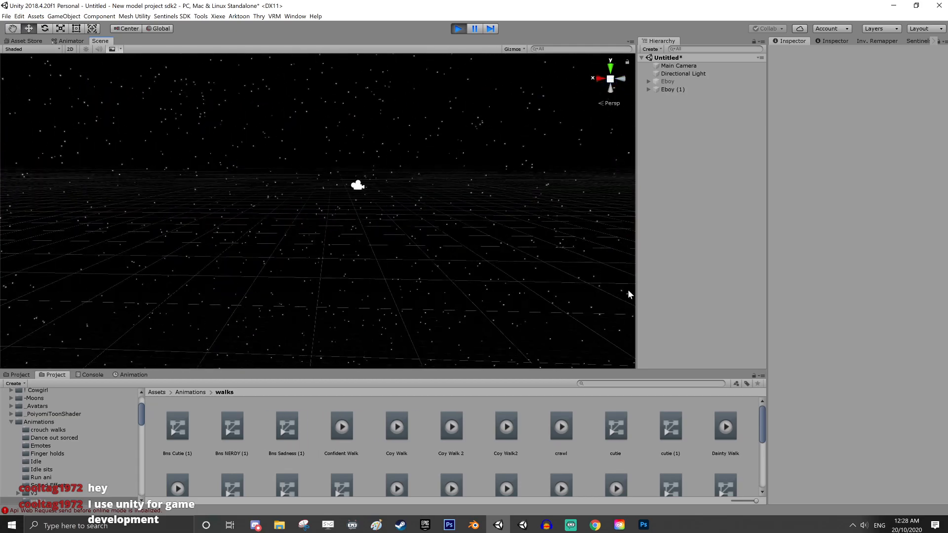
{"action": "middle_click_drag", "start_coordinate": [526, 277], "coordinate": [445, 259]}
{"action": "scroll", "coordinate": [448, 256], "scroll_direction": "down", "scroll_amount": 5}
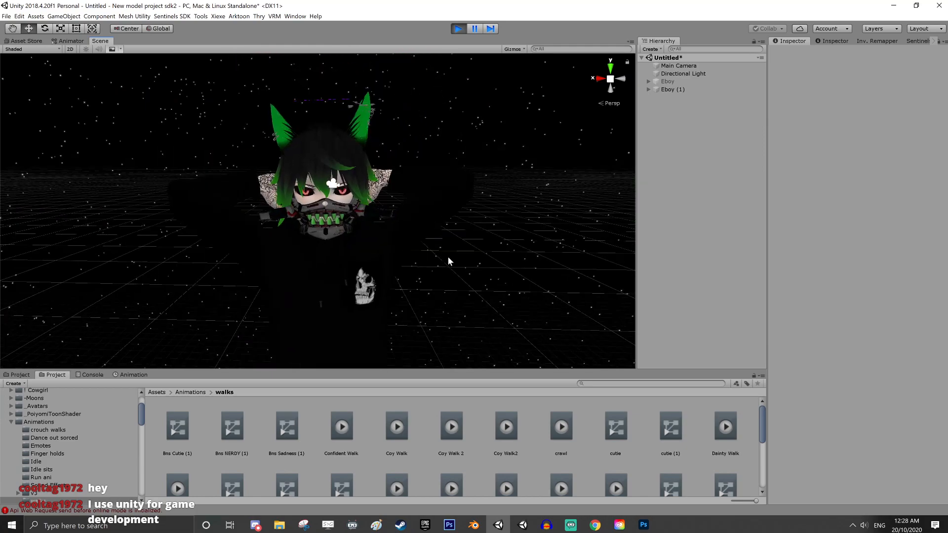
{"action": "middle_click_drag", "start_coordinate": [523, 267], "coordinate": [420, 268]}
{"action": "right_click_drag", "start_coordinate": [518, 267], "coordinate": [416, 261]}
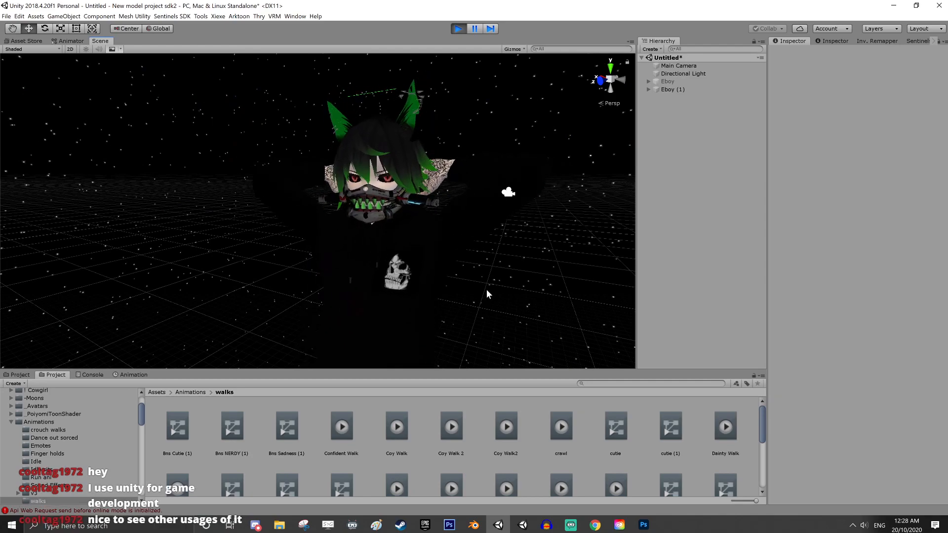
{"action": "scroll", "coordinate": [483, 281], "scroll_direction": "down", "scroll_amount": 3}
{"action": "middle_click_drag", "start_coordinate": [483, 281], "coordinate": [533, 261]}
{"action": "right_click_drag", "start_coordinate": [399, 250], "coordinate": [553, 267]}
{"action": "middle_click_drag", "start_coordinate": [392, 289], "coordinate": [508, 271]}
{"action": "right_click_drag", "start_coordinate": [423, 273], "coordinate": [553, 279]}
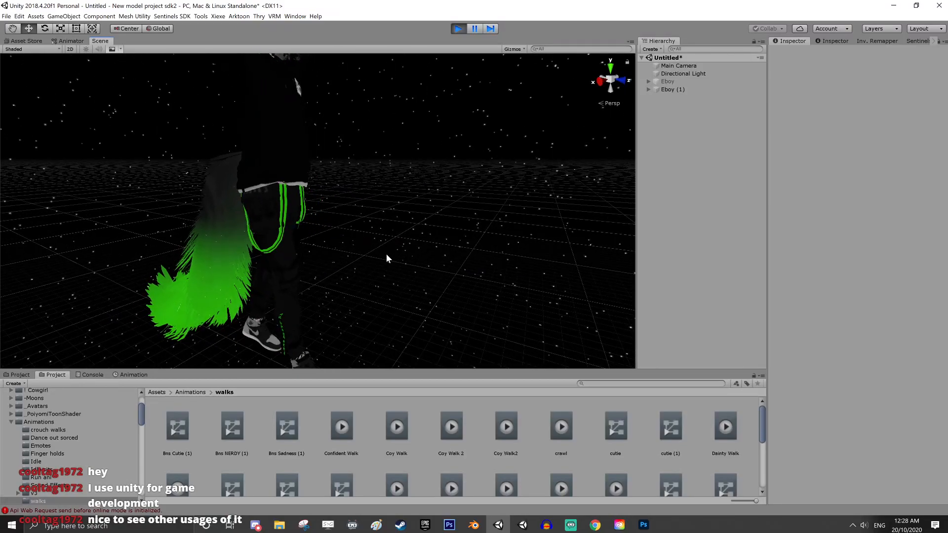
{"action": "middle_click_drag", "start_coordinate": [386, 253], "coordinate": [496, 317]}
{"action": "right_click_drag", "start_coordinate": [316, 287], "coordinate": [509, 283]}
{"action": "right_click_drag", "start_coordinate": [256, 281], "coordinate": [387, 267]}
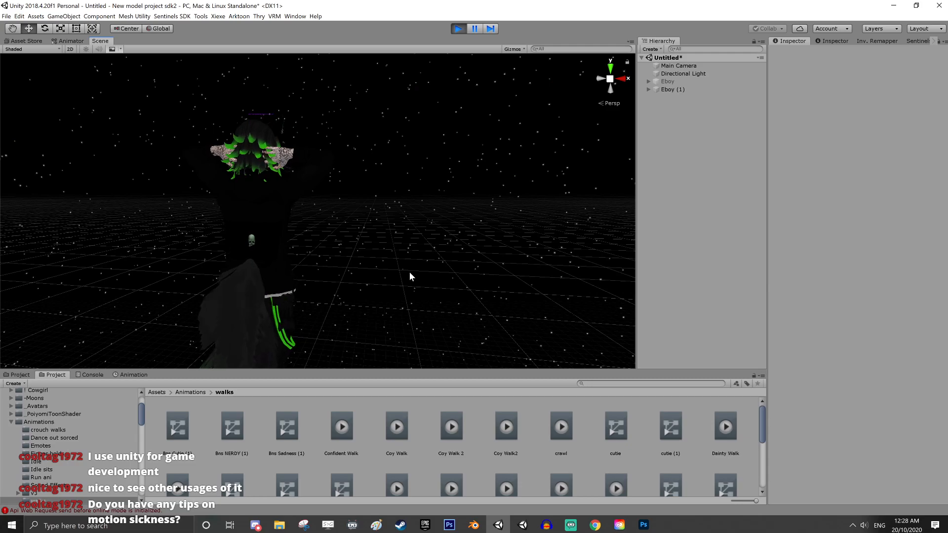
{"action": "right_click_drag", "start_coordinate": [448, 251], "coordinate": [383, 271]}
{"action": "middle_click_drag", "start_coordinate": [484, 263], "coordinate": [349, 290]}
{"action": "right_click_drag", "start_coordinate": [349, 291], "coordinate": [444, 271]}
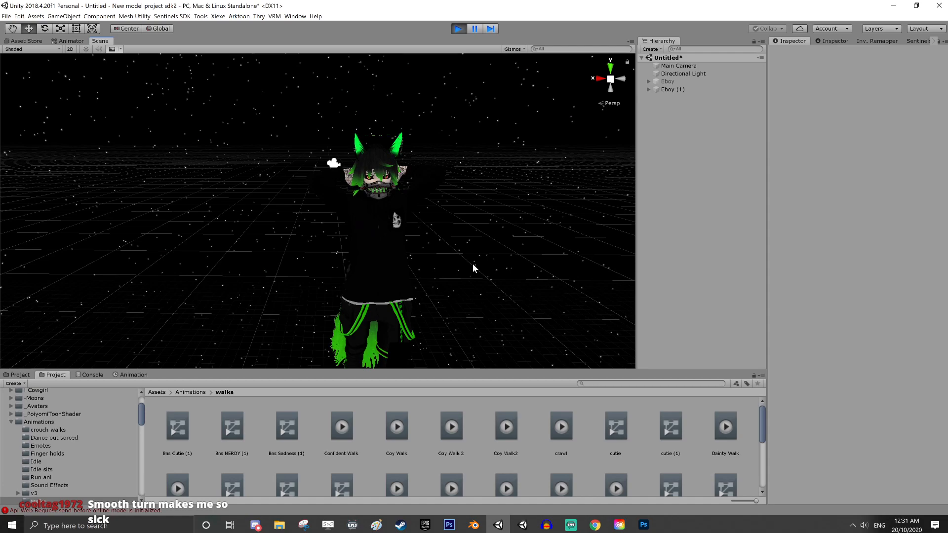
{"action": "scroll", "coordinate": [459, 272], "scroll_direction": "down", "scroll_amount": 1}
{"action": "middle_click_drag", "start_coordinate": [493, 299], "coordinate": [470, 272]}
{"action": "right_click_drag", "start_coordinate": [337, 277], "coordinate": [401, 267]}
{"action": "middle_click_drag", "start_coordinate": [401, 268], "coordinate": [498, 278]}
{"action": "right_click_drag", "start_coordinate": [481, 278], "coordinate": [355, 277]}
{"action": "middle_click_drag", "start_coordinate": [355, 277], "coordinate": [340, 282]}
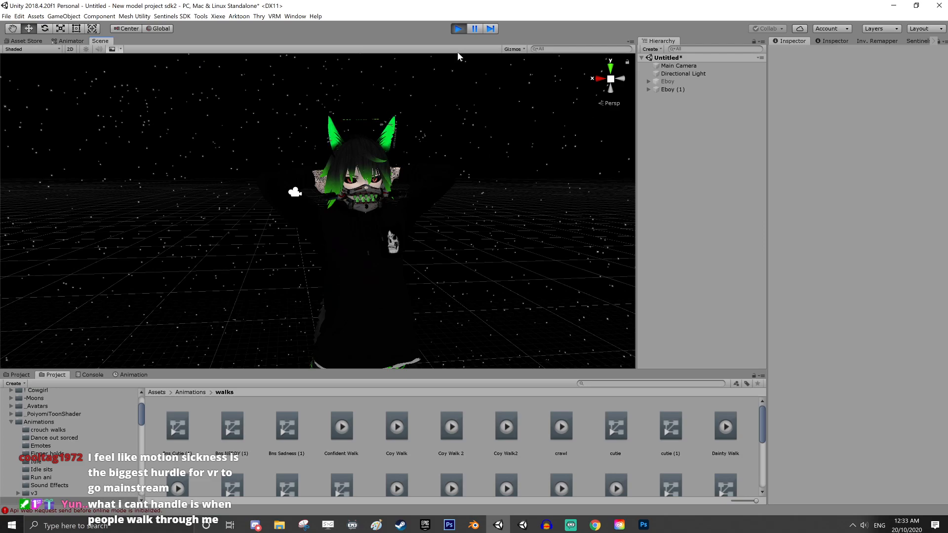
{"action": "left_click", "coordinate": [460, 29]}
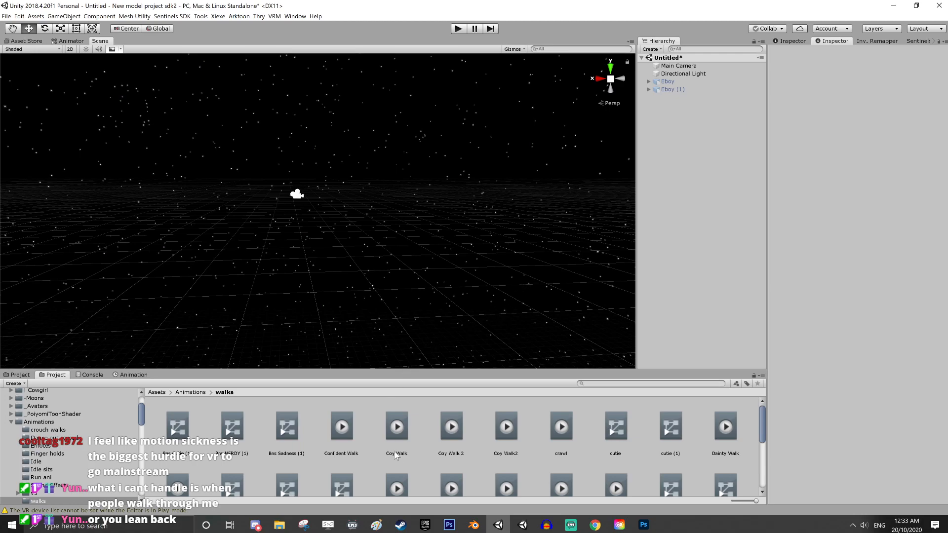
Look through the remaining clips in the walks folder and collapse the Animations folder in the project tree
{"action": "scroll", "coordinate": [346, 444], "scroll_direction": "down", "scroll_amount": 5}
{"action": "scroll", "coordinate": [91, 464], "scroll_direction": "down", "scroll_amount": 3}
{"action": "scroll", "coordinate": [90, 462], "scroll_direction": "up", "scroll_amount": 2}
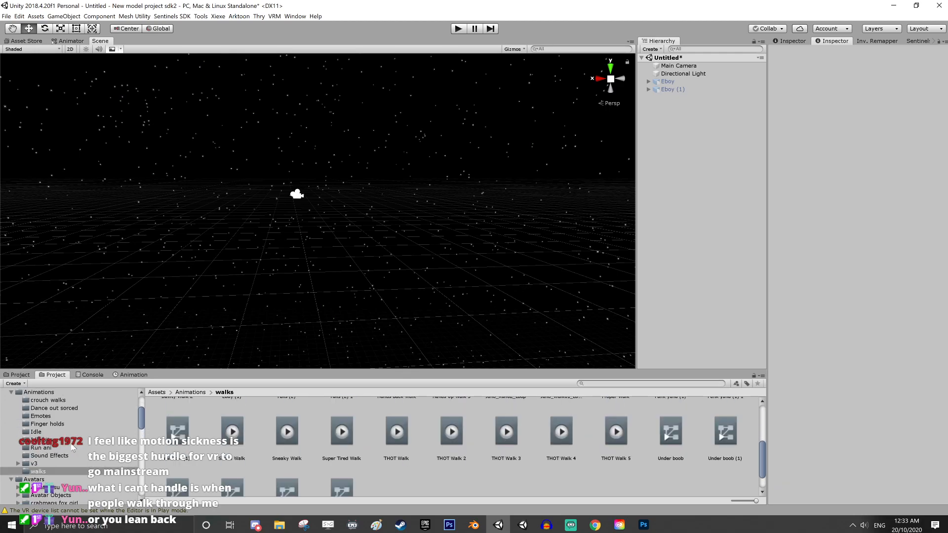
{"action": "left_click", "coordinate": [12, 394]}
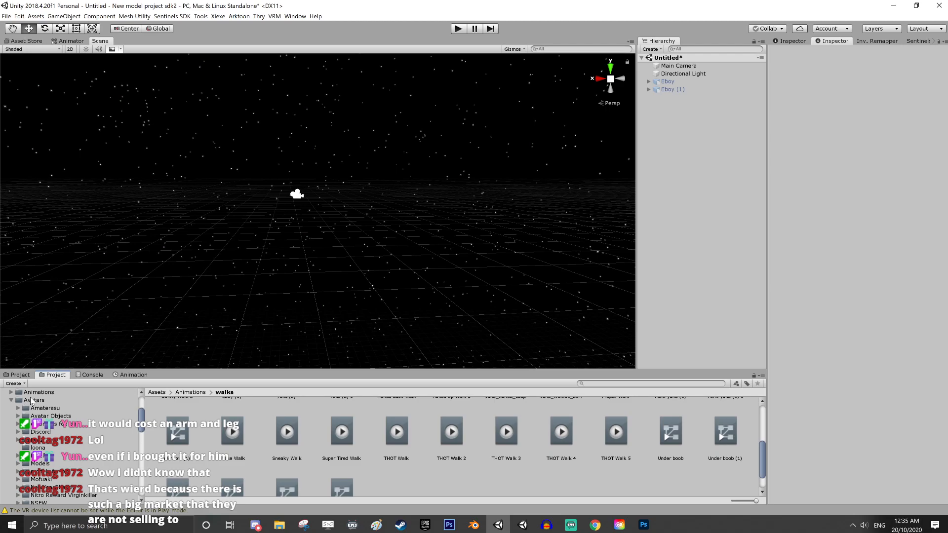
{"action": "scroll", "coordinate": [449, 314], "scroll_direction": "down", "scroll_amount": 3}
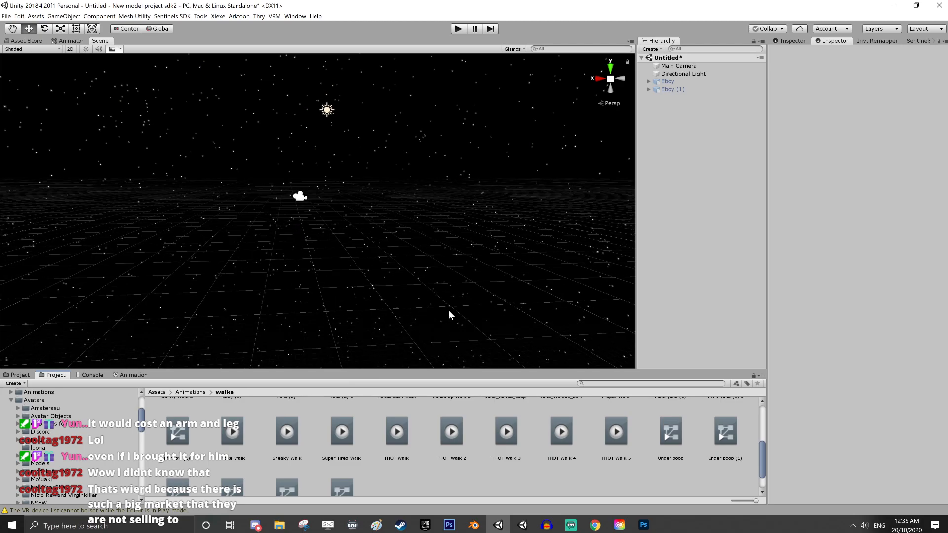
Reactivate the original Eboy and turn off the DynamicBone gizmos in the Scene view
{"action": "left_click", "coordinate": [682, 82]}
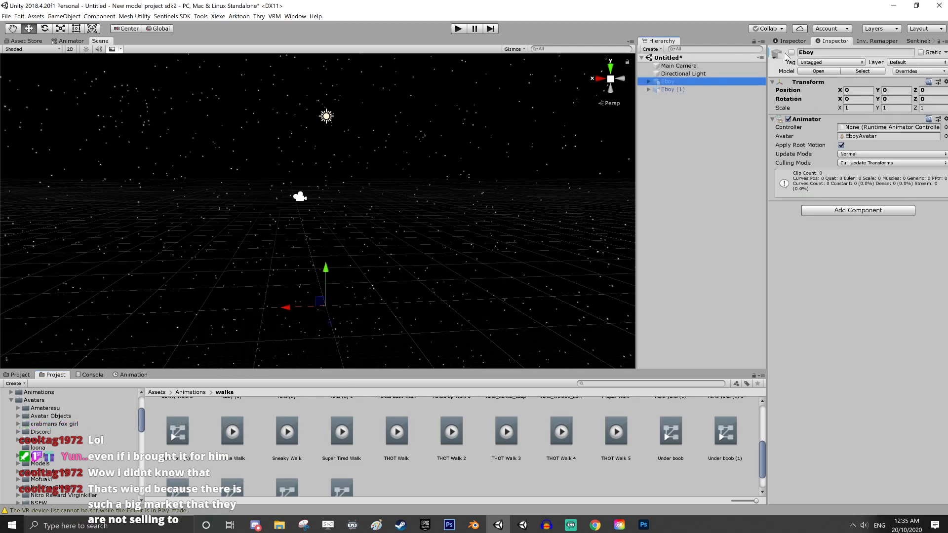
{"action": "left_click", "coordinate": [792, 52]}
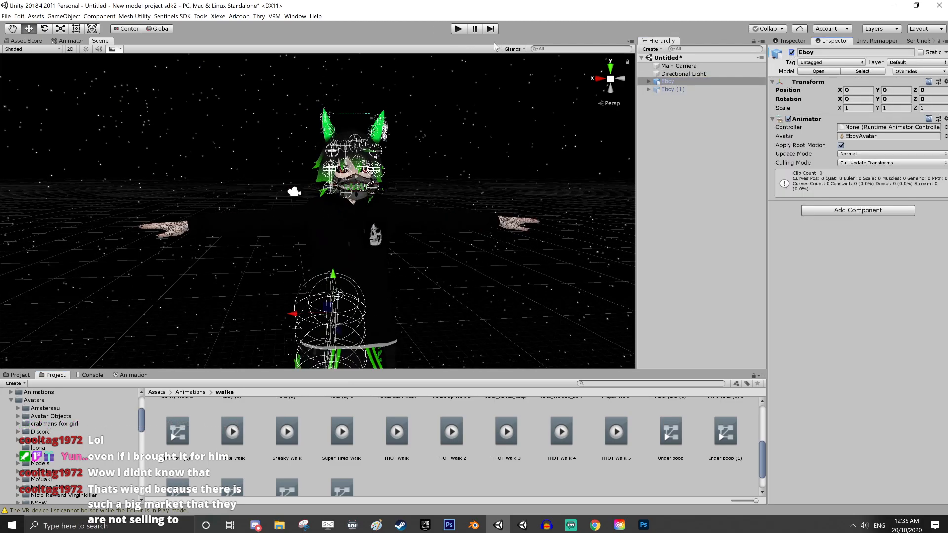
{"action": "left_click", "coordinate": [519, 49]}
{"action": "left_click", "coordinate": [620, 118]}
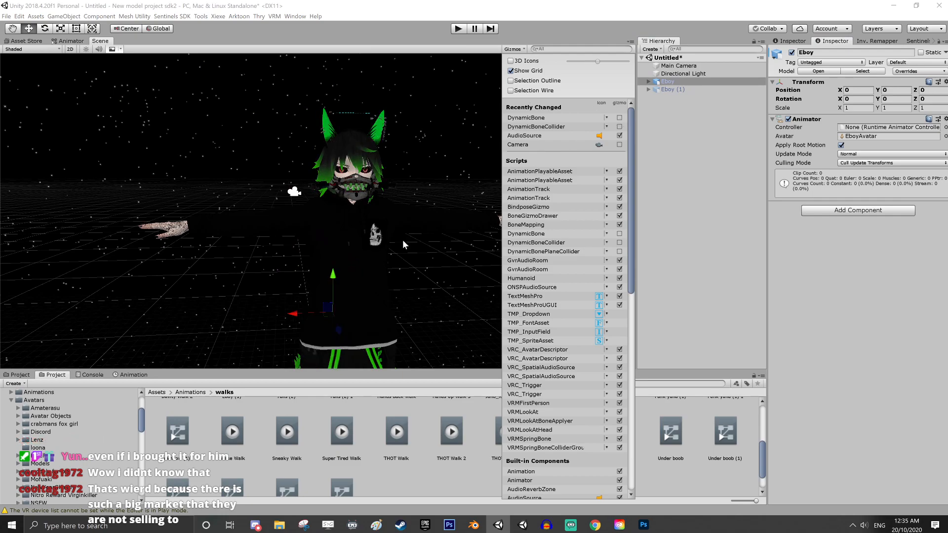
{"action": "left_click", "coordinate": [707, 210]}
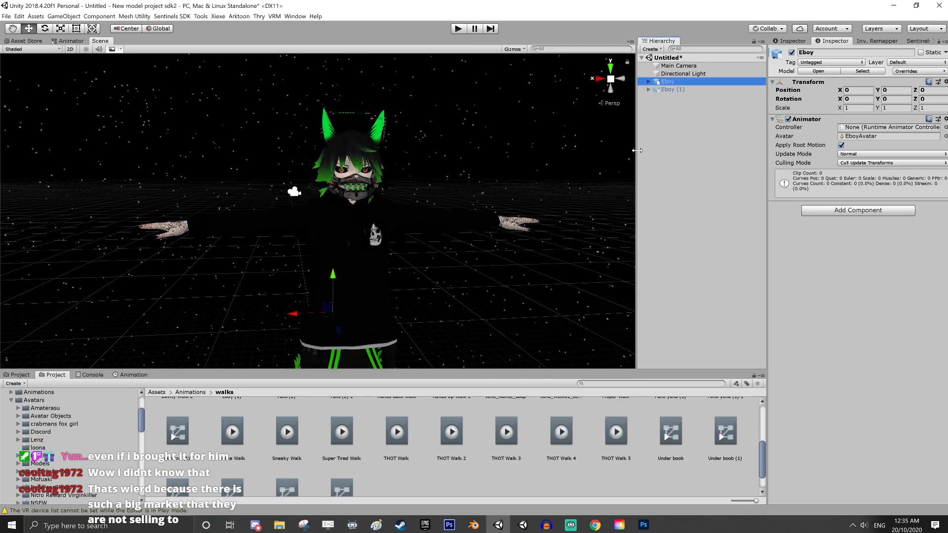
Find the VRC_Avatar Descriptor with the search term "vrc" and add it as a component to Eboy
{"action": "scroll", "coordinate": [555, 222], "scroll_direction": "down", "scroll_amount": 3}
{"action": "middle_click_drag", "start_coordinate": [555, 223], "coordinate": [529, 304]}
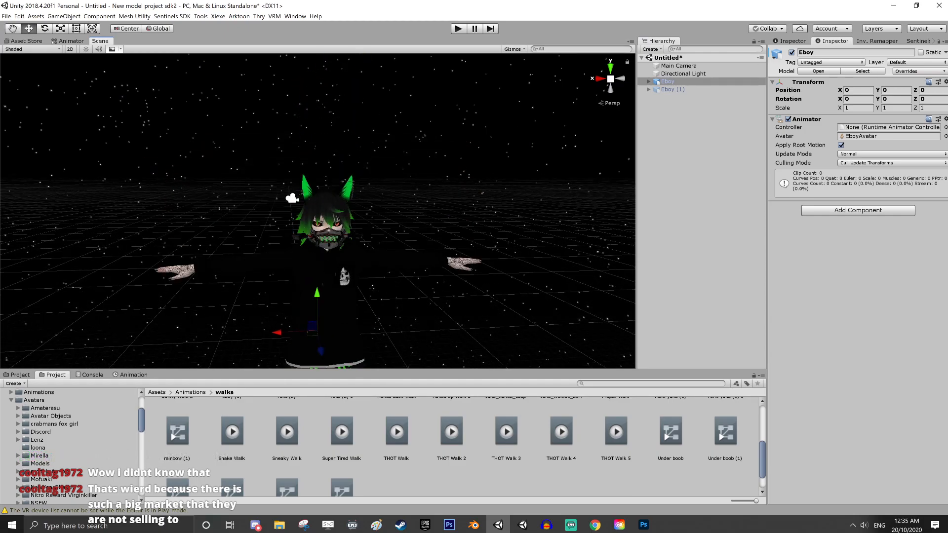
{"action": "left_click", "coordinate": [878, 212]}
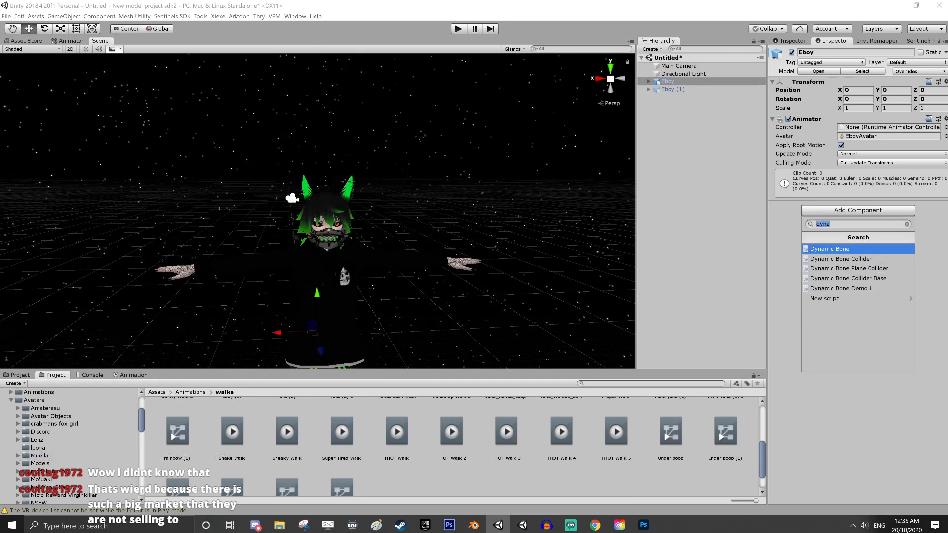
{"action": "type", "text": "c"}
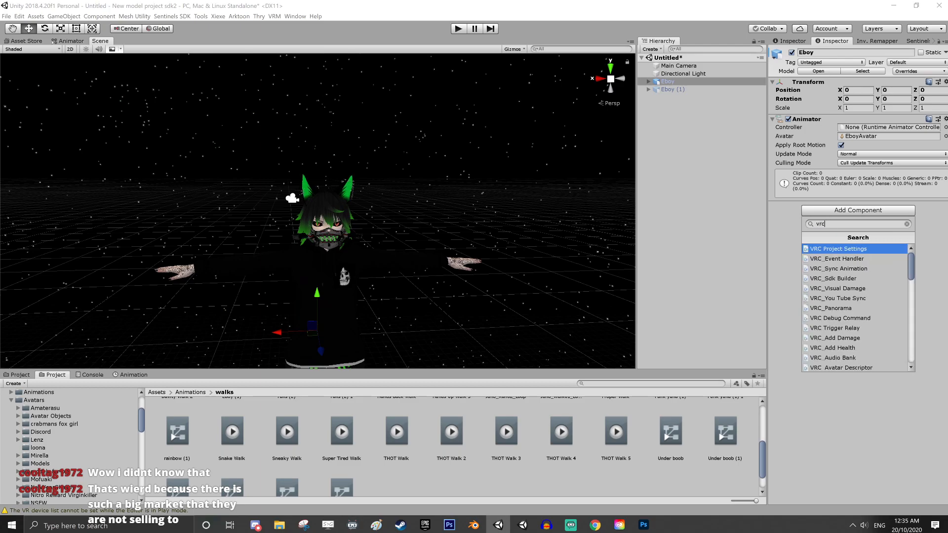
{"action": "left_click", "coordinate": [864, 368]}
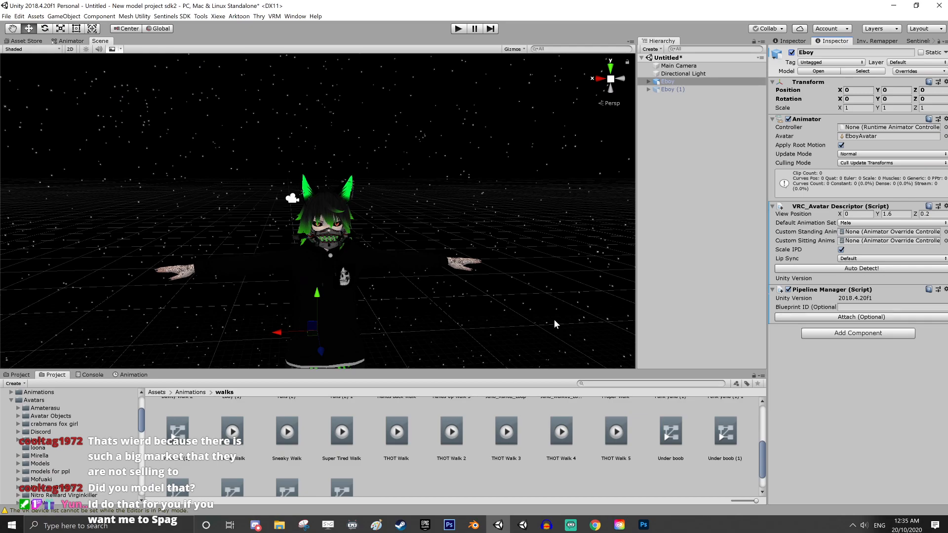
{"action": "scroll", "coordinate": [554, 319], "scroll_direction": "up", "scroll_amount": 3}
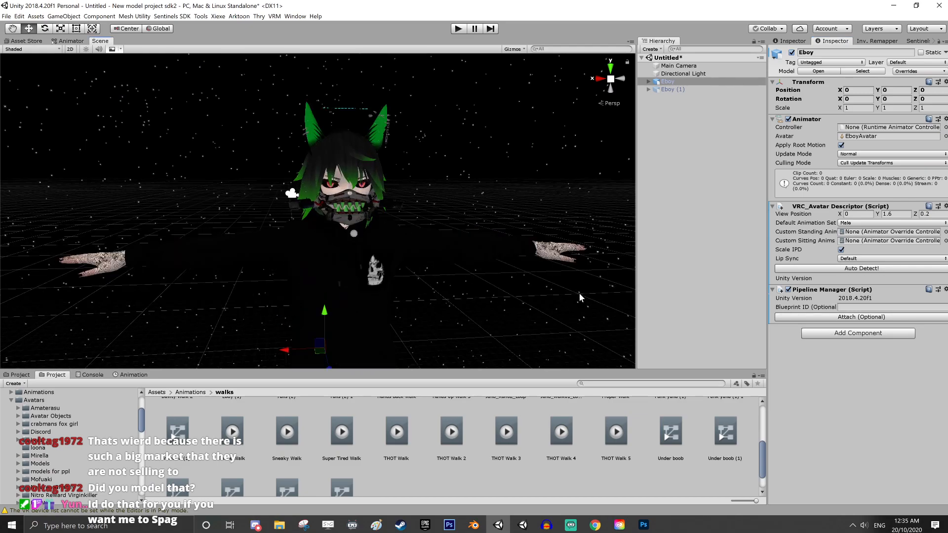
Switch to Blender, close the image file browser and hide the Armature around the Body mesh
{"action": "left_click", "coordinate": [473, 526]}
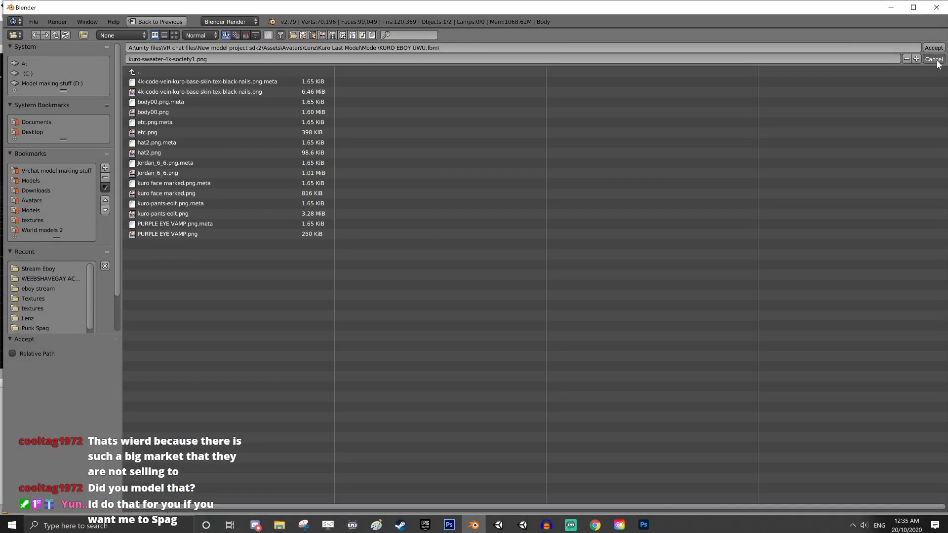
{"action": "left_click", "coordinate": [933, 47]}
{"action": "middle_click_drag", "start_coordinate": [590, 207], "coordinate": [584, 372]}
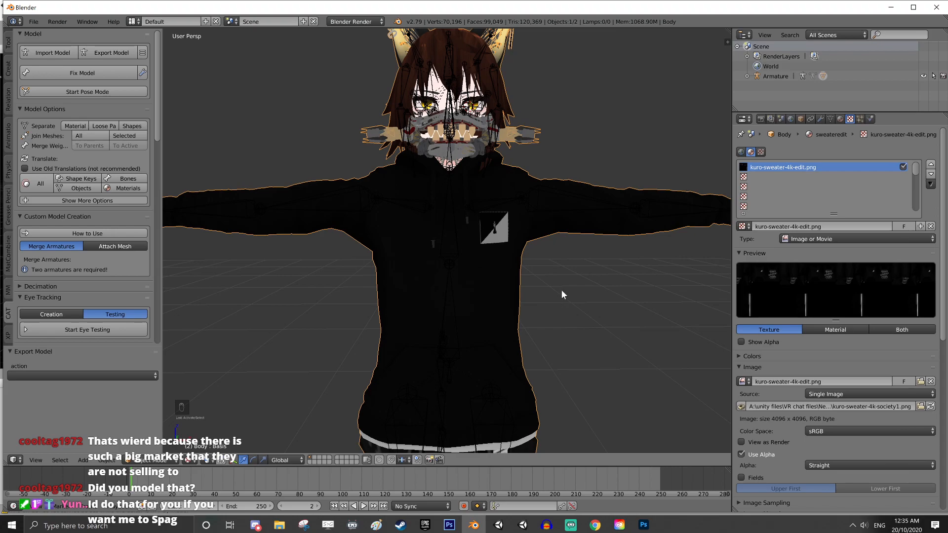
{"action": "scroll", "coordinate": [561, 290], "scroll_direction": "down", "scroll_amount": 3}
{"action": "middle_click_drag", "start_coordinate": [591, 289], "coordinate": [591, 276]}
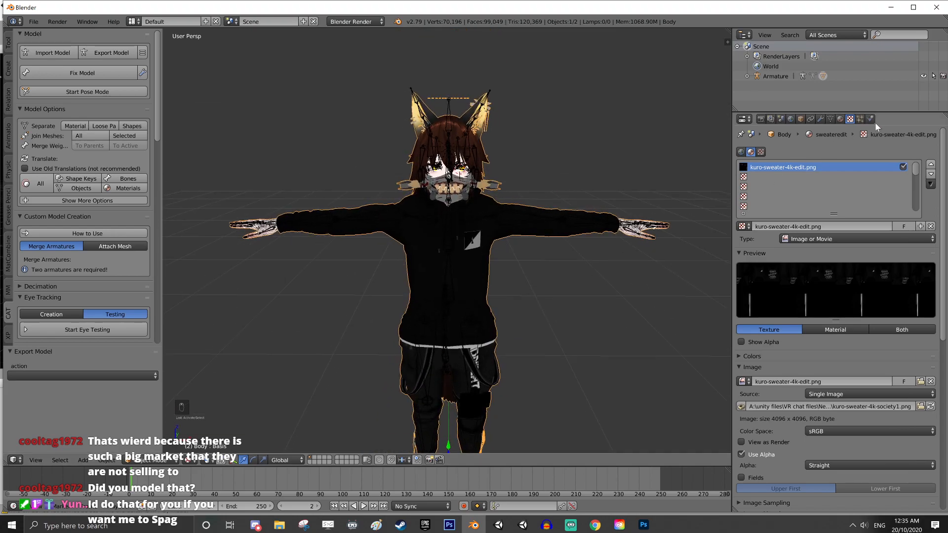
{"action": "left_click", "coordinate": [923, 76]}
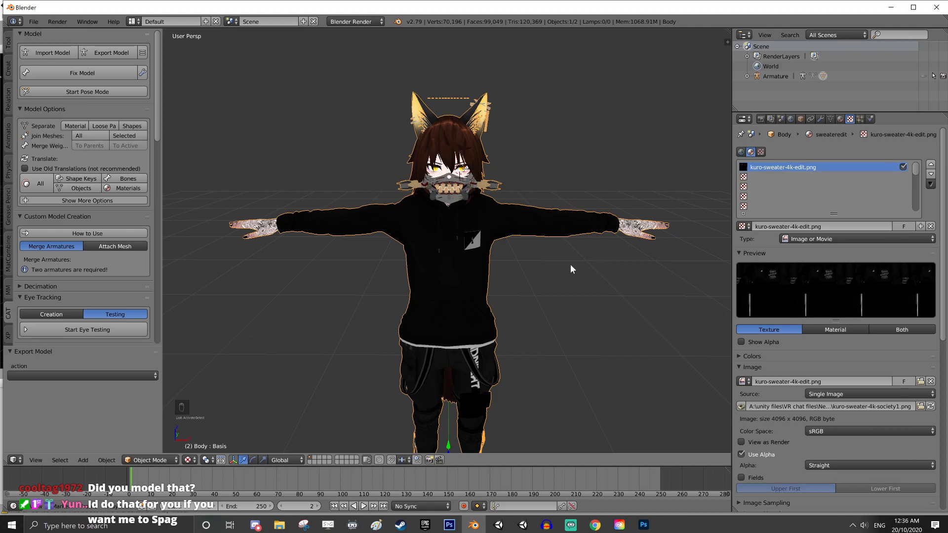
Examine the model's upper body closely in Blender and return to the Unity project
{"action": "scroll", "coordinate": [571, 247], "scroll_direction": "up", "scroll_amount": 1}
{"action": "middle_click_drag", "start_coordinate": [548, 217], "coordinate": [524, 213]}
{"action": "middle_click_drag", "start_coordinate": [470, 179], "coordinate": [580, 188]}
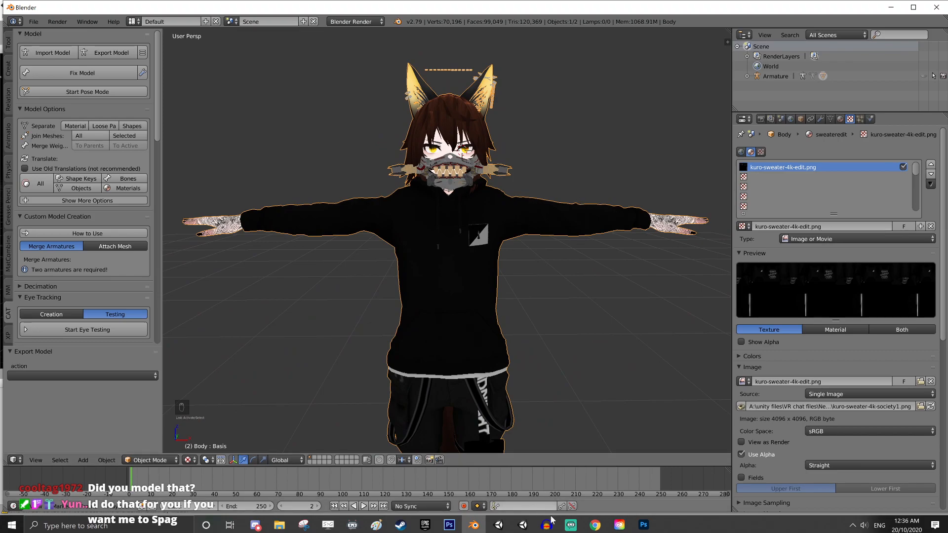
{"action": "left_click", "coordinate": [521, 526]}
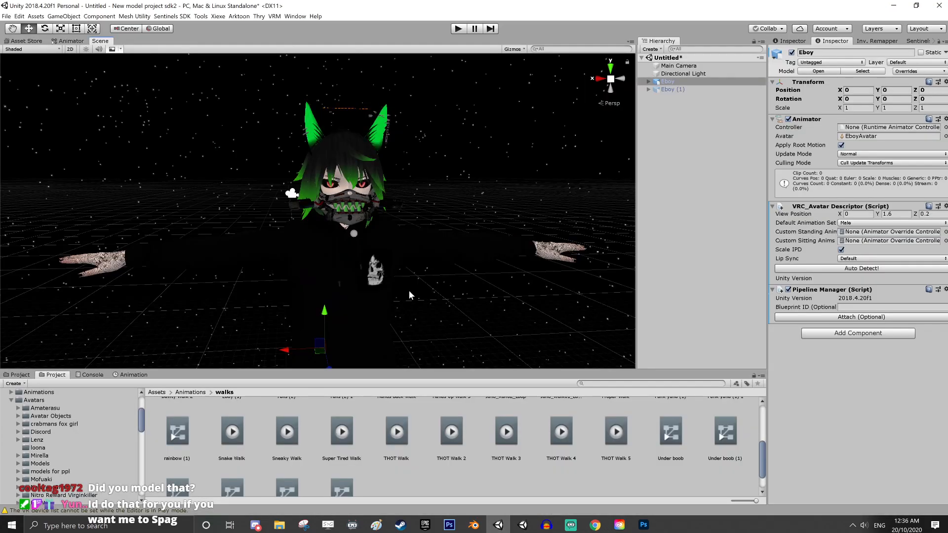
Set the Y value of the avatar descriptor's View Position to 1.73, checking the marker against the avatar's eyes
{"action": "left_click_drag", "start_coordinate": [328, 284], "coordinate": [345, 276]}
{"action": "middle_click_drag", "start_coordinate": [344, 276], "coordinate": [327, 286]}
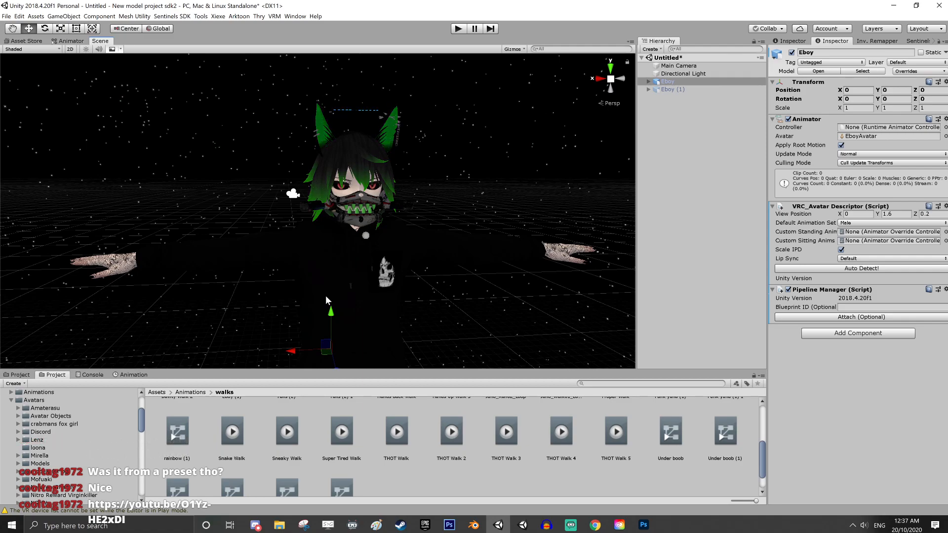
{"action": "right_click_drag", "start_coordinate": [342, 252], "coordinate": [365, 254]}
{"action": "middle_click_drag", "start_coordinate": [365, 254], "coordinate": [396, 278]}
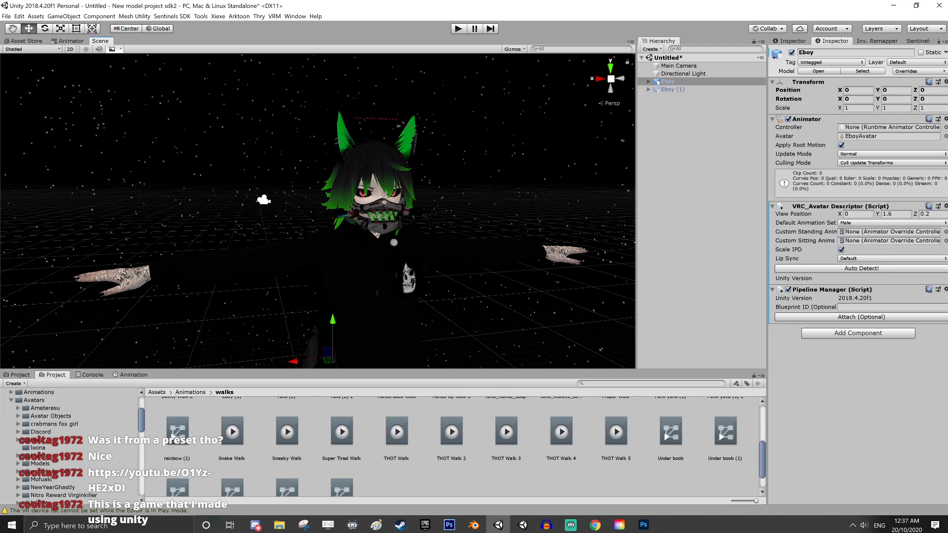
{"action": "scroll", "coordinate": [438, 241], "scroll_direction": "up", "scroll_amount": 1}
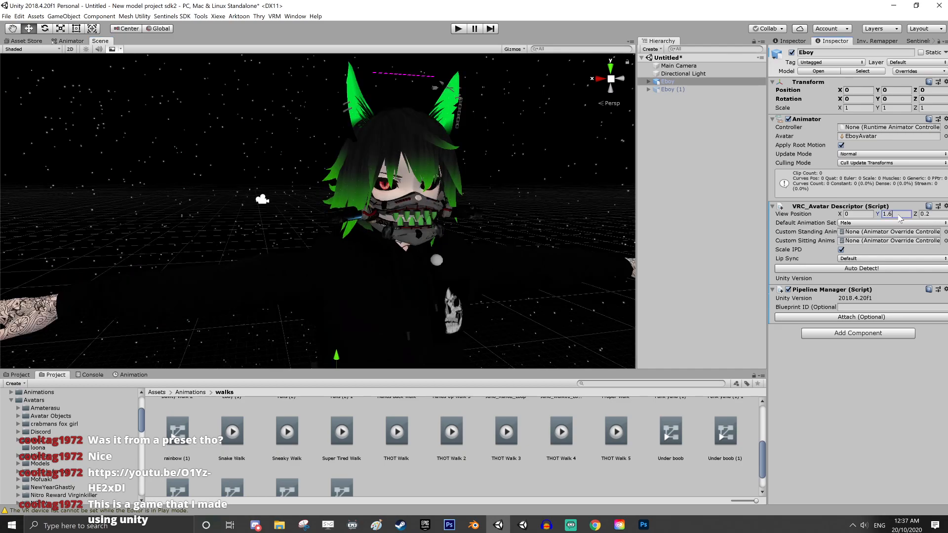
{"action": "left_click", "coordinate": [891, 214]}
{"action": "key", "text": "BackSpace"}
{"action": "type", "text": "7"}
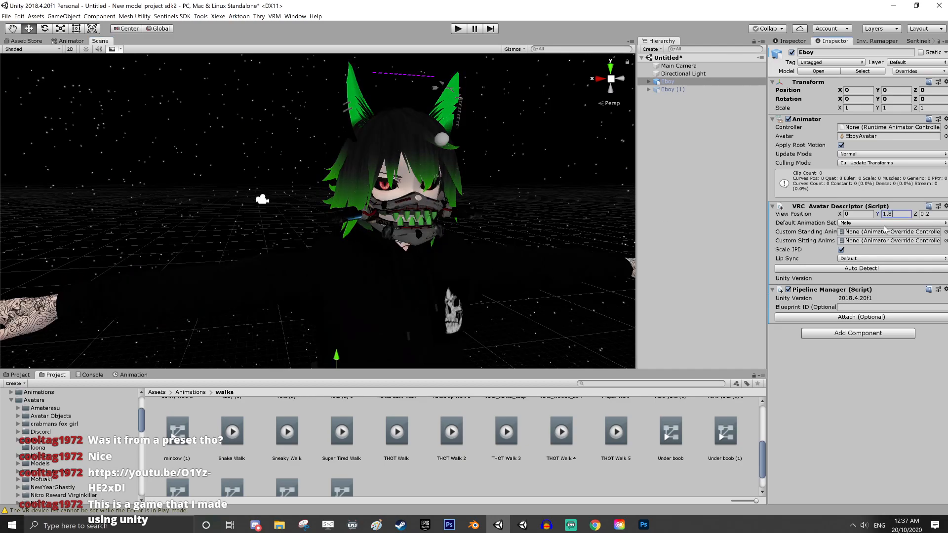
{"action": "type", "text": "5"}
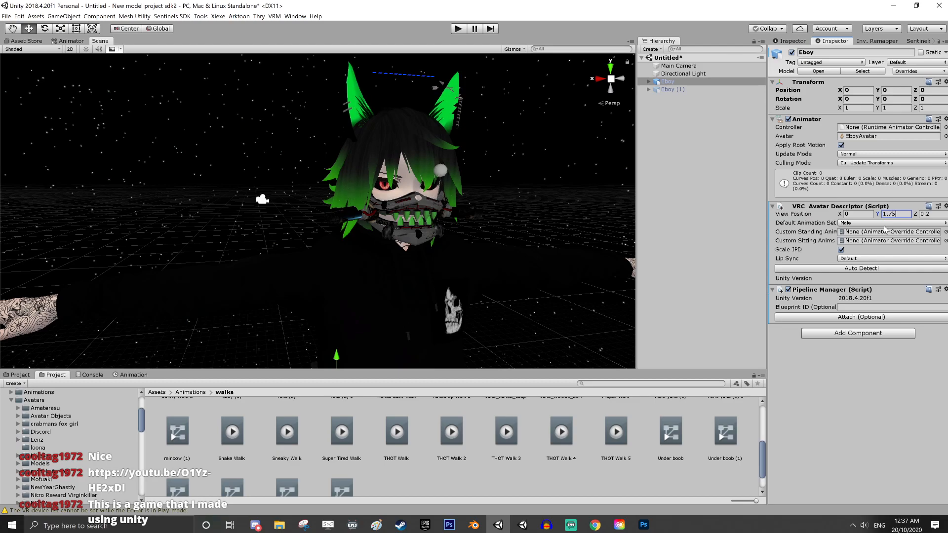
{"action": "key", "text": "BackSpace"}
{"action": "type", "text": "3"}
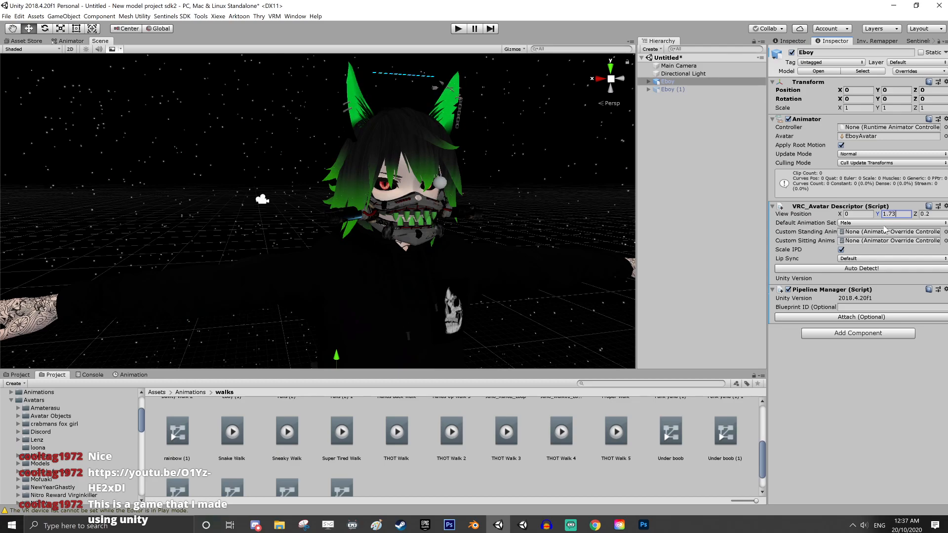
Set the Z value of the View Position to 0.1
{"action": "key", "text": "Tab"}
{"action": "type", "text": "0.09"}
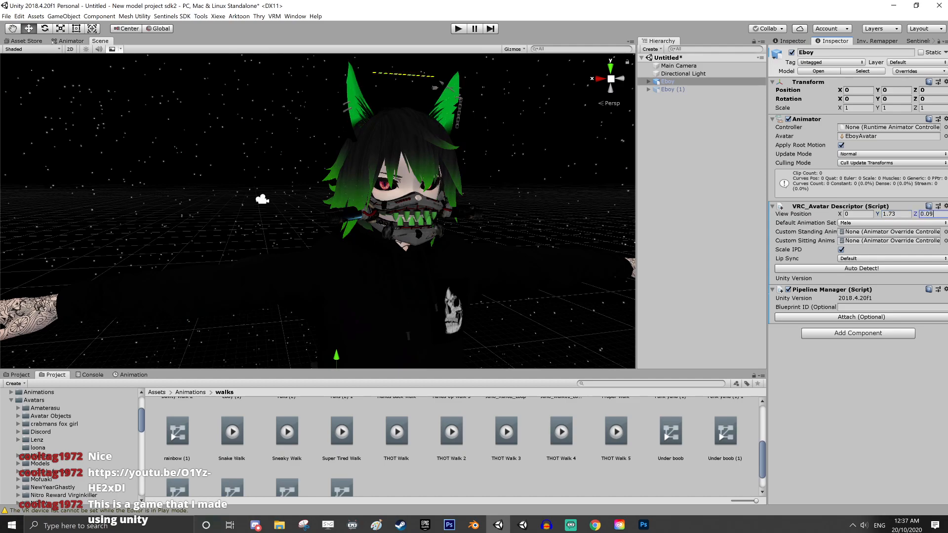
{"action": "key", "text": "BackSpace"}
{"action": "key", "text": "BackSpace"}
{"action": "type", "text": "1"}
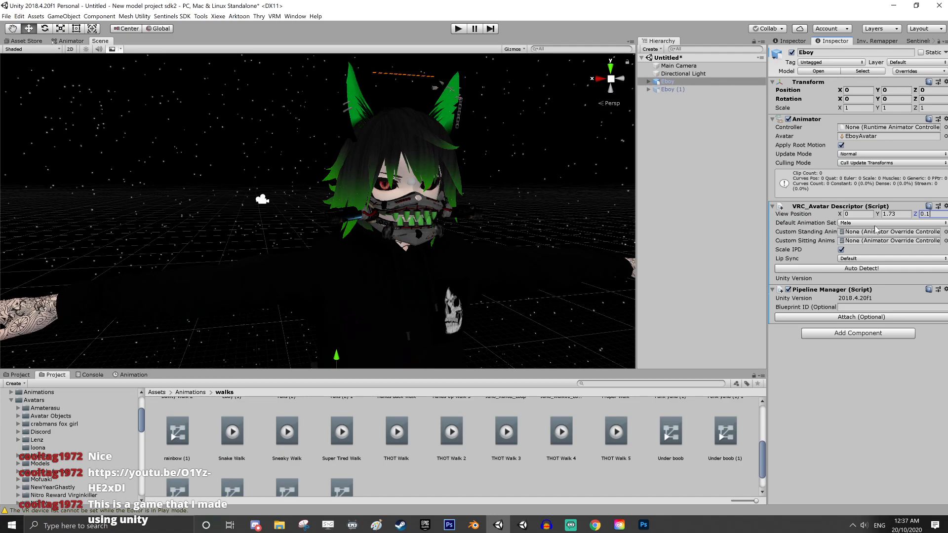
Expand the Spags folder under Avatars in the project tree and collapse its Punk Spag subfolder
{"action": "scroll", "coordinate": [50, 445], "scroll_direction": "down", "scroll_amount": 10}
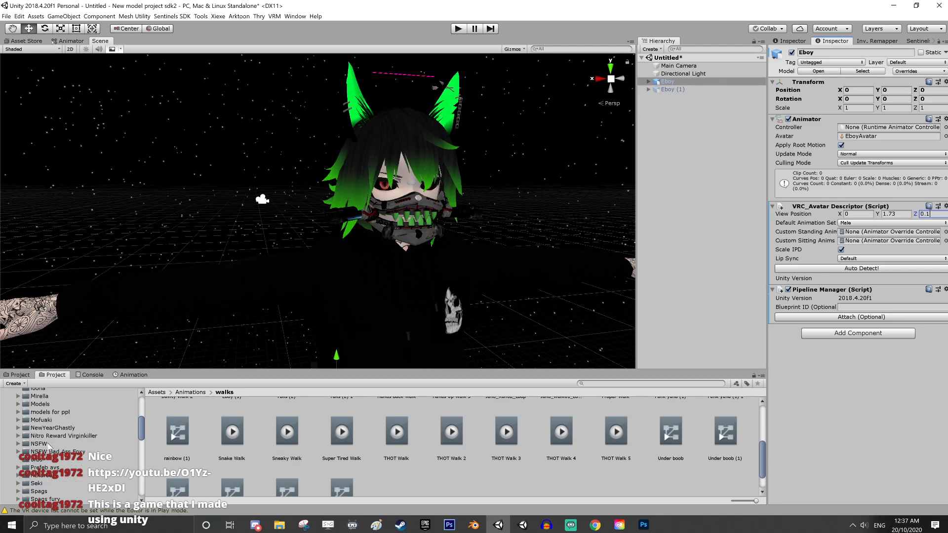
{"action": "scroll", "coordinate": [51, 445], "scroll_direction": "up", "scroll_amount": 3}
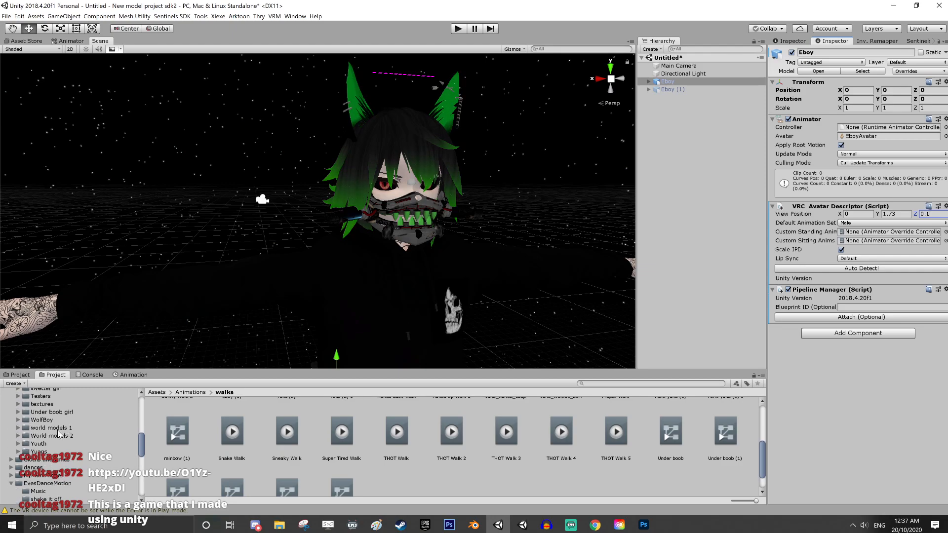
{"action": "scroll", "coordinate": [53, 444], "scroll_direction": "up", "scroll_amount": 3}
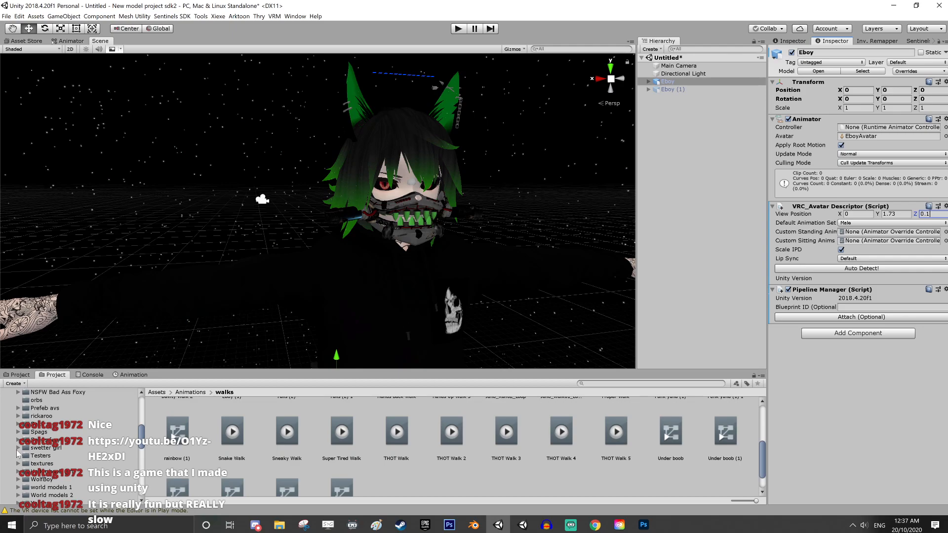
{"action": "left_click", "coordinate": [19, 432]}
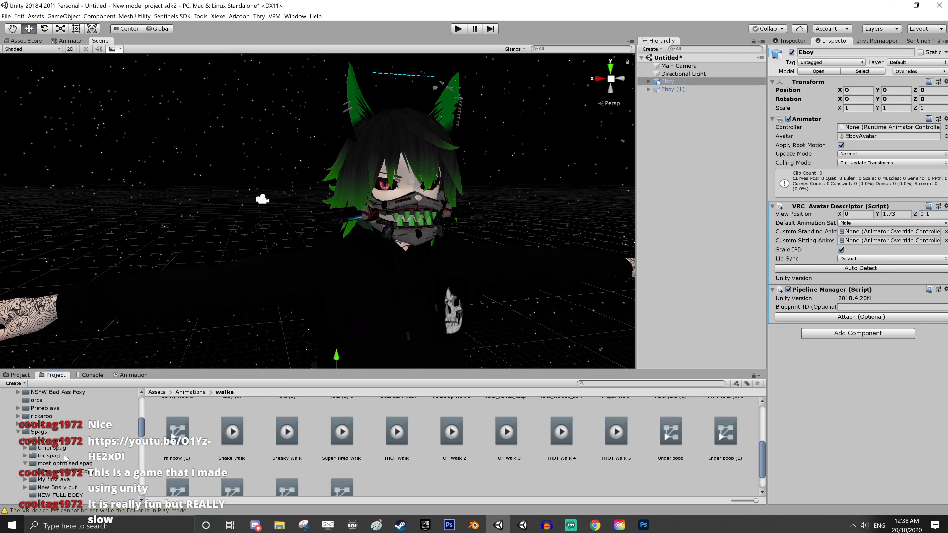
{"action": "scroll", "coordinate": [63, 464], "scroll_direction": "down", "scroll_amount": 2}
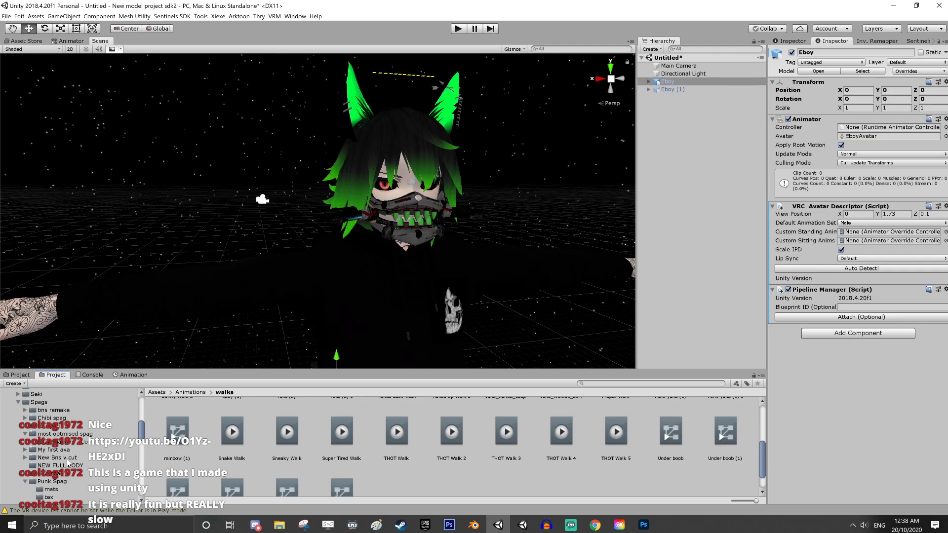
{"action": "left_click", "coordinate": [25, 482]}
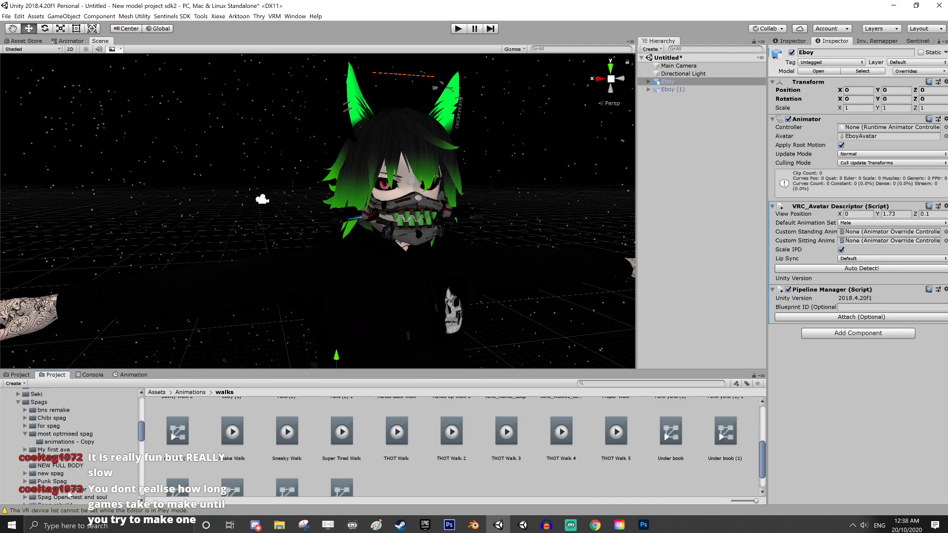
Collapse the V time spag subfolder and open the Punk Spag folder's contents
{"action": "scroll", "coordinate": [69, 445], "scroll_direction": "down", "scroll_amount": 3}
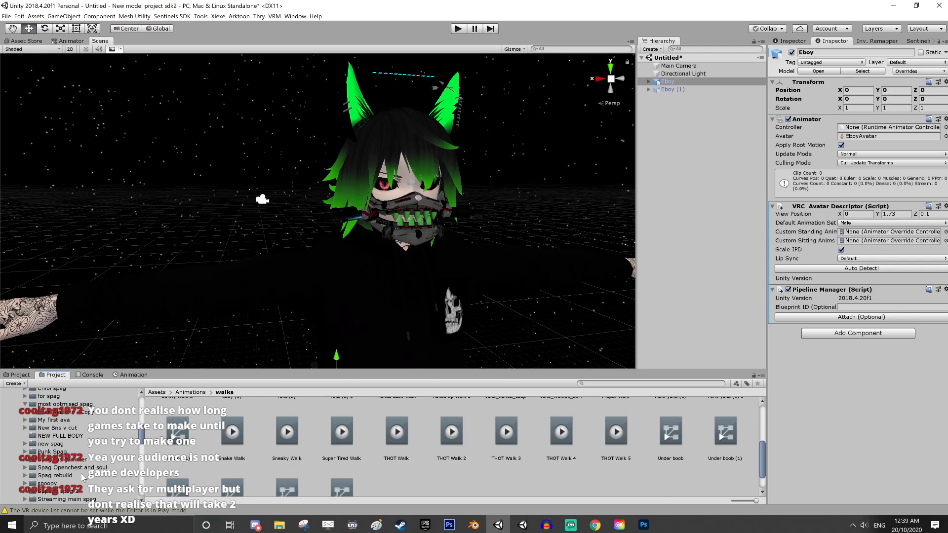
{"action": "scroll", "coordinate": [82, 471], "scroll_direction": "down", "scroll_amount": 2}
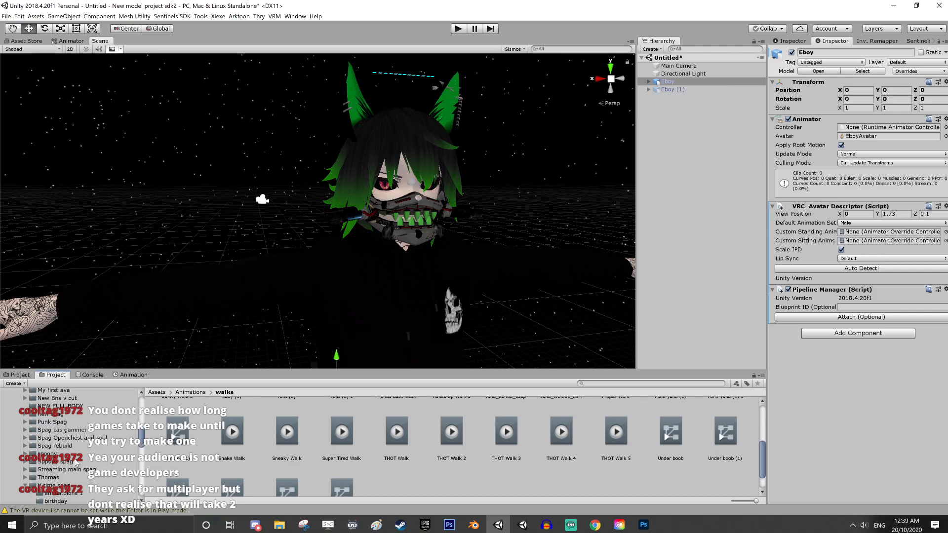
{"action": "left_click", "coordinate": [26, 486]}
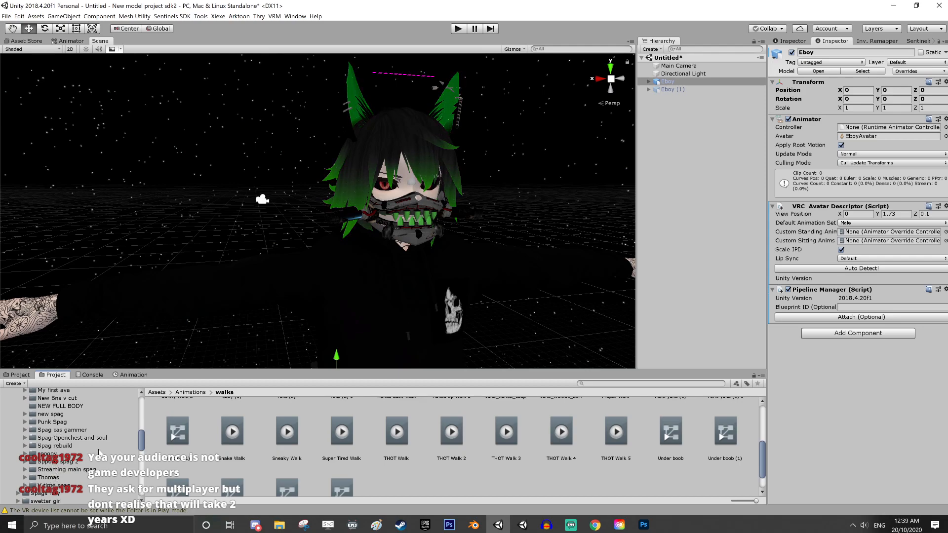
{"action": "left_click", "coordinate": [64, 422]}
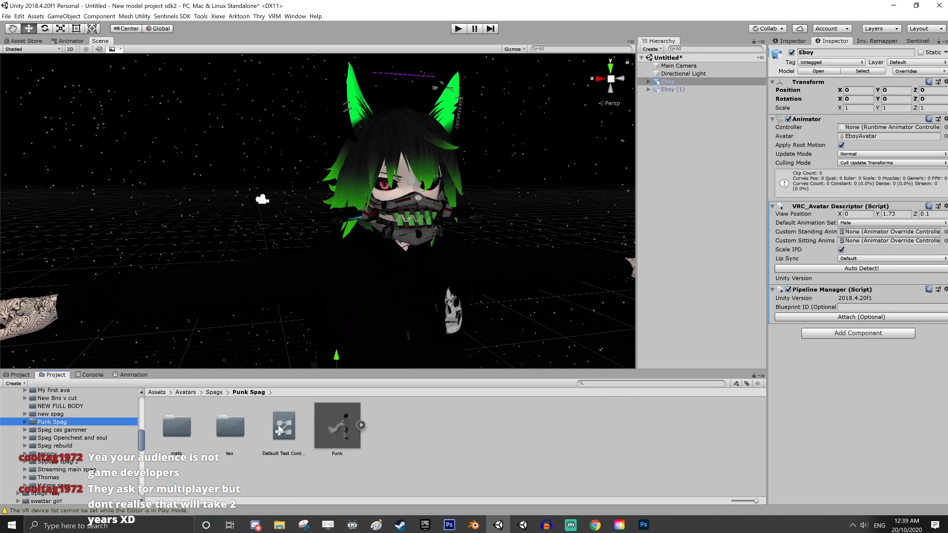
Assign Default Test Controller 3 to the custom standing and sitting anims and set Lip Sync to Viseme Blend Shape
{"action": "left_click_drag", "start_coordinate": [280, 430], "coordinate": [872, 233]}
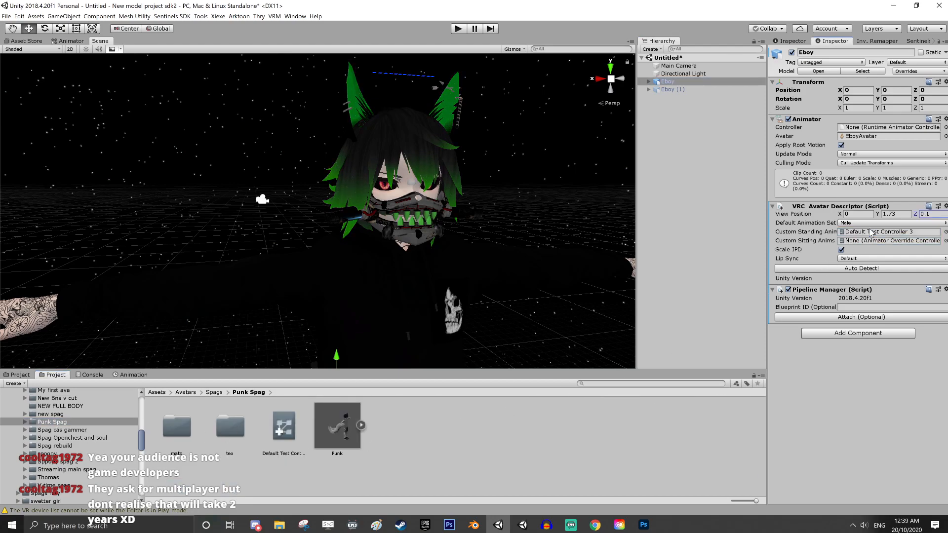
{"action": "left_click_drag", "start_coordinate": [288, 428], "coordinate": [886, 246]}
{"action": "left_click", "coordinate": [865, 259]}
{"action": "left_click", "coordinate": [856, 297]}
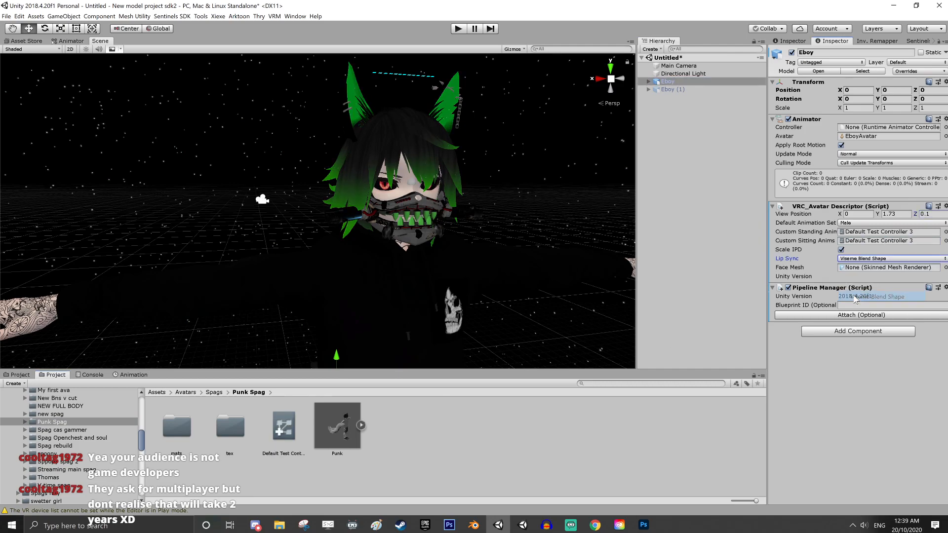
Delete the duplicate avatar Eboy (1) from the scene
{"action": "left_click", "coordinate": [649, 90], "text": "alt"}
{"action": "left_click", "coordinate": [649, 89], "text": "alt"}
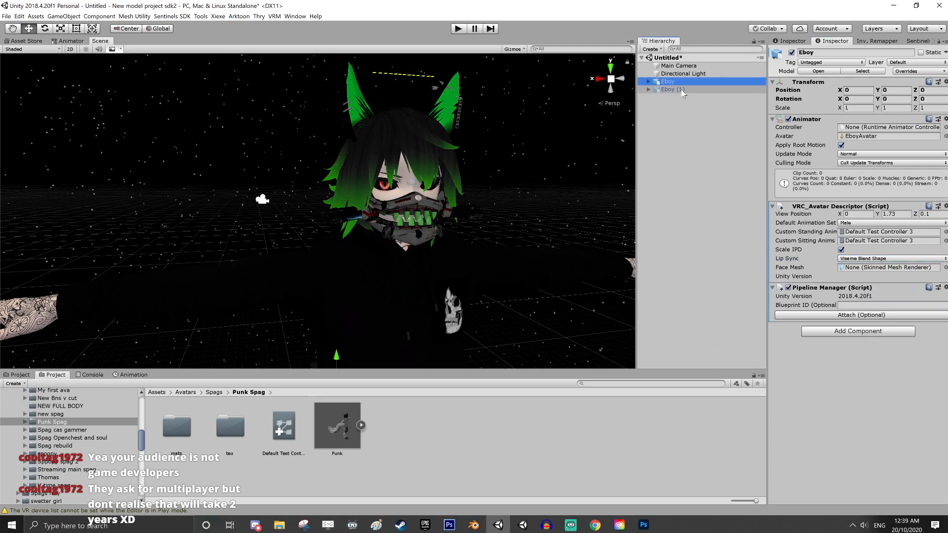
{"action": "left_click", "coordinate": [682, 91]}
{"action": "key", "text": "Delete"}
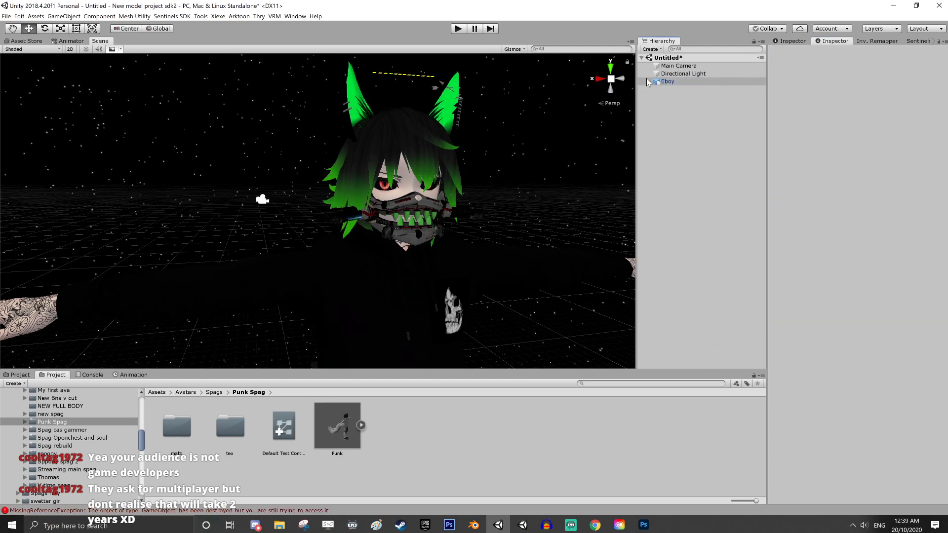
Expand Eboy, collapse its Armature and assign the Body mesh as the descriptor's Face Mesh
{"action": "left_click", "coordinate": [648, 82], "text": "alt"}
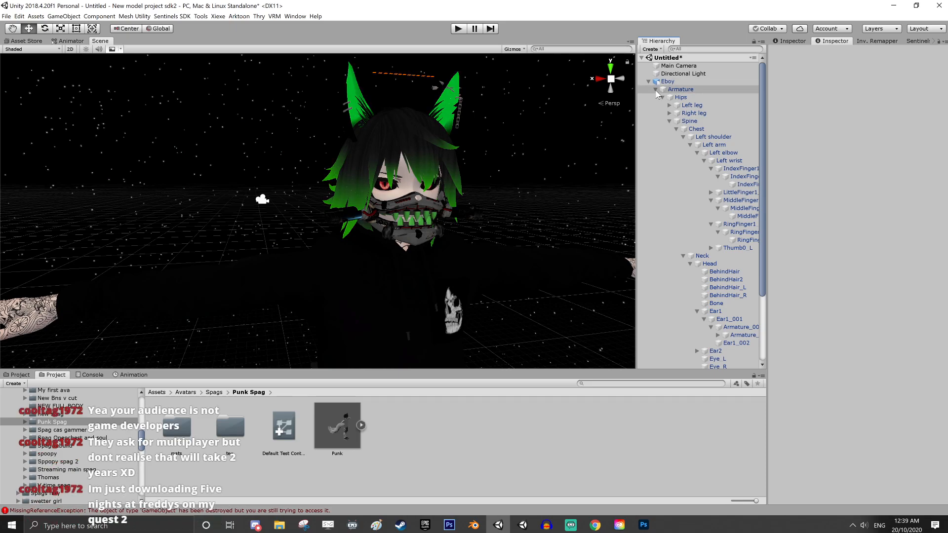
{"action": "left_click", "coordinate": [657, 90]}
{"action": "left_click", "coordinate": [668, 81]}
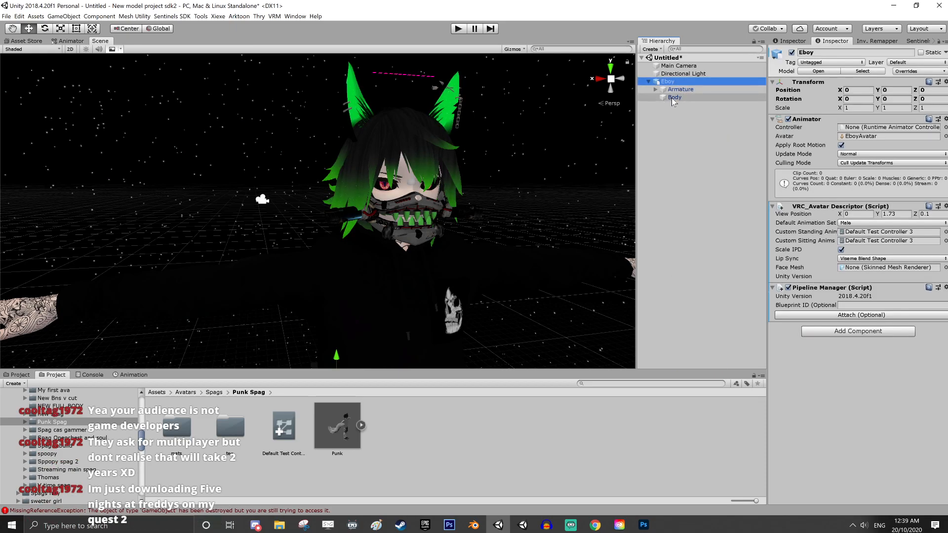
{"action": "left_click_drag", "start_coordinate": [674, 97], "coordinate": [869, 269]}
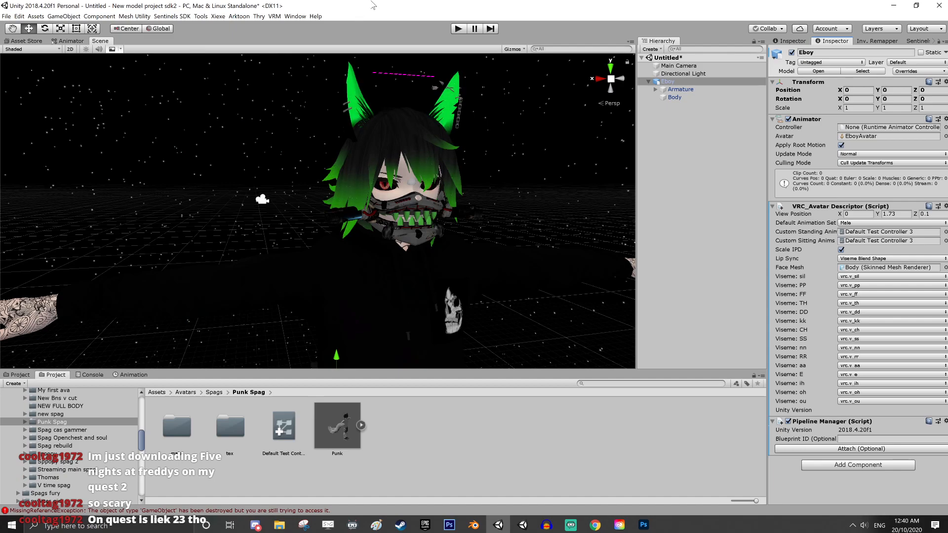
Leave Unity, close Photoshop and dismiss the Steam news window
{"action": "left_click_drag", "start_coordinate": [378, 11], "coordinate": [947, 105]}
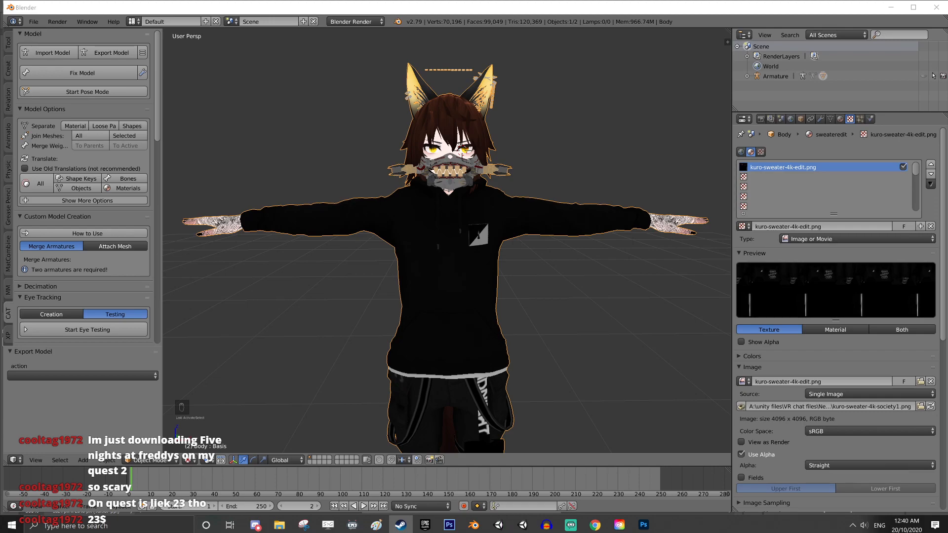
{"action": "key", "text": "alt+Tab"}
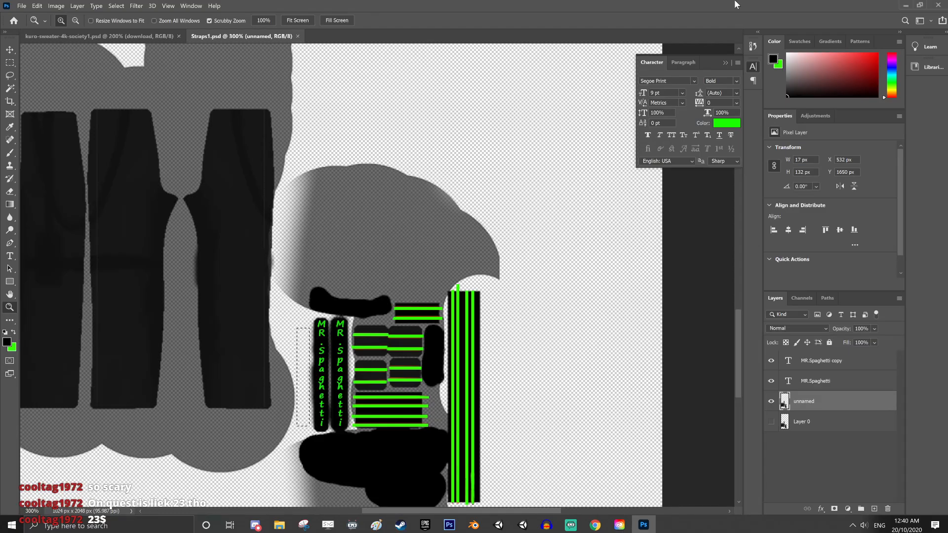
{"action": "left_click", "coordinate": [939, 6]}
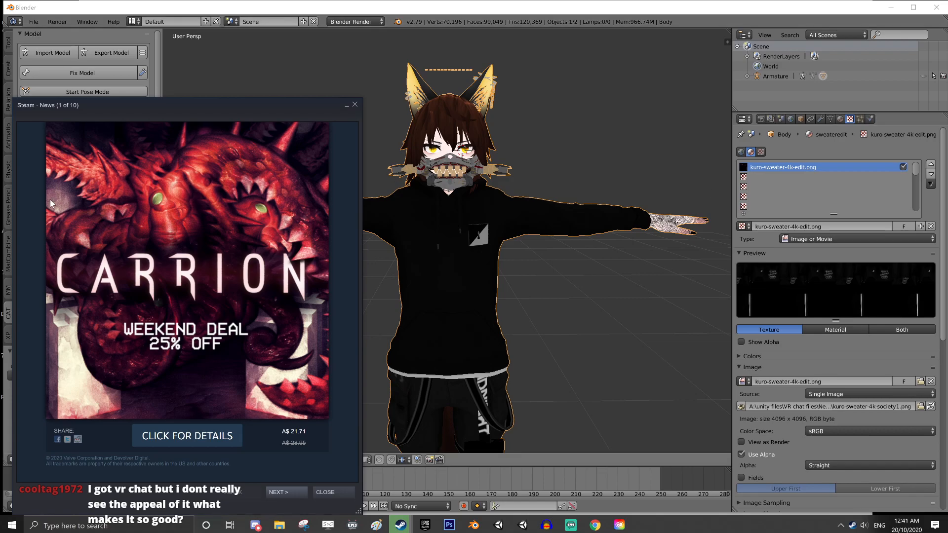
{"action": "left_click", "coordinate": [355, 105]}
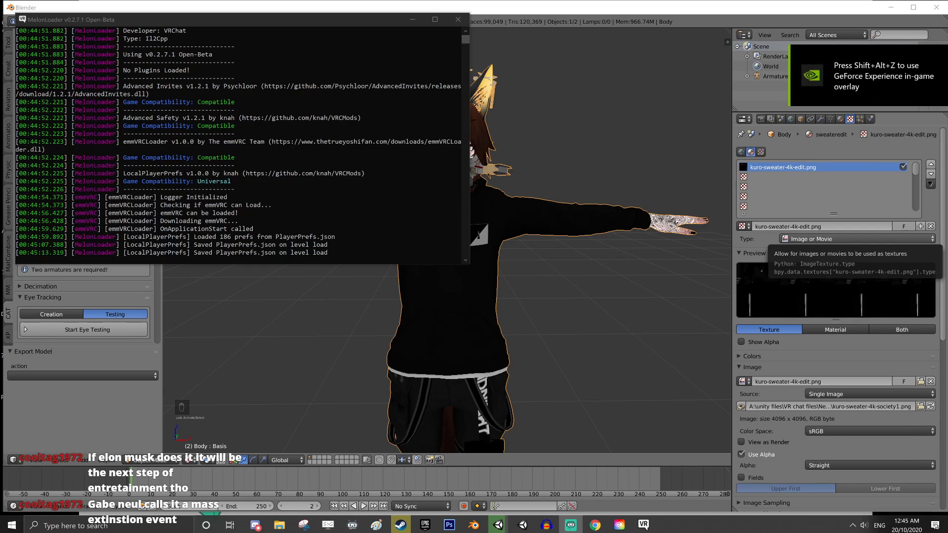
Switch past Blender to the running VRChat window
{"action": "mouse_move", "coordinate": [651, 510]}
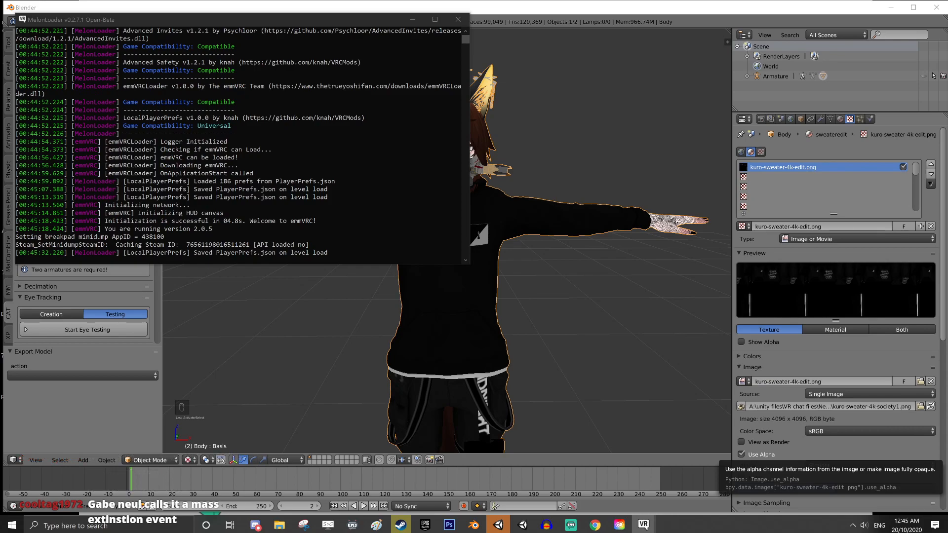
{"action": "key", "text": "alt+Tab"}
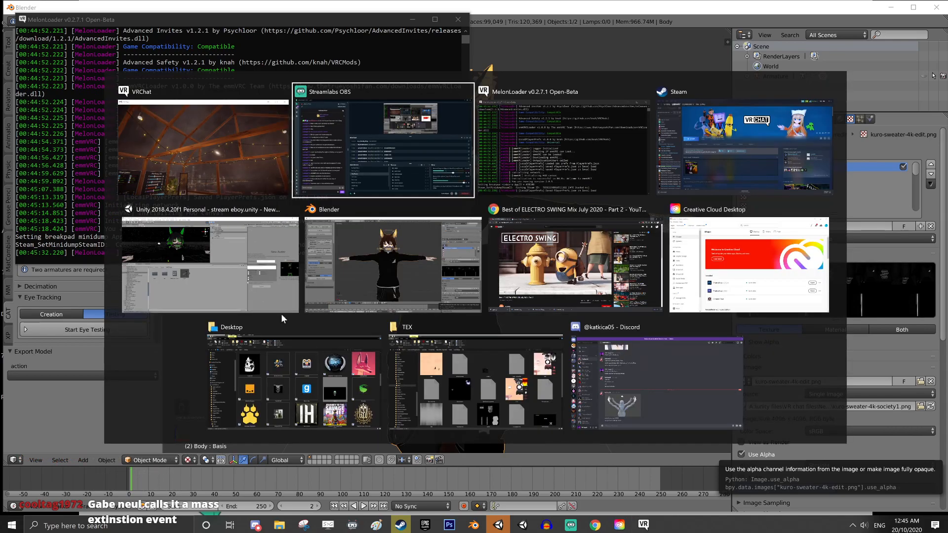
{"action": "left_click", "coordinate": [419, 253]}
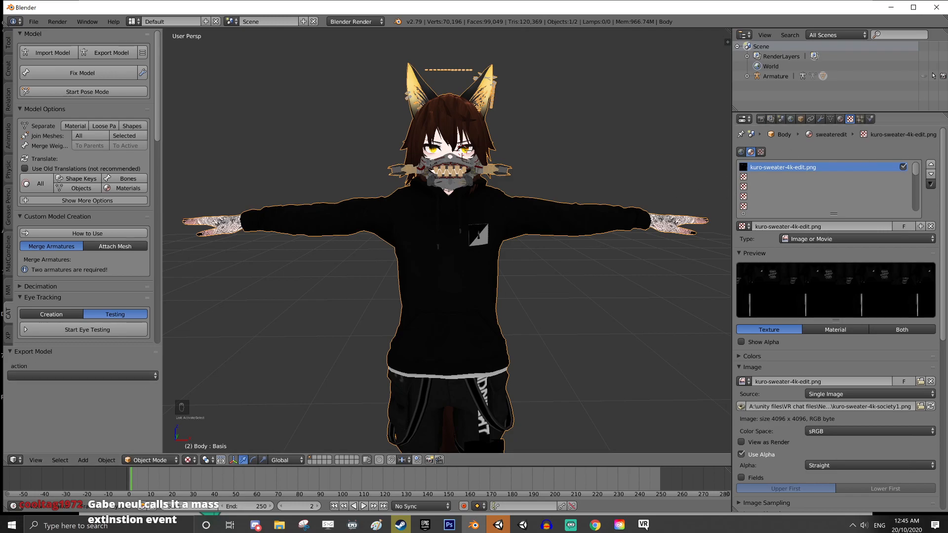
{"action": "left_click_drag", "start_coordinate": [947, 168], "coordinate": [474, 0]}
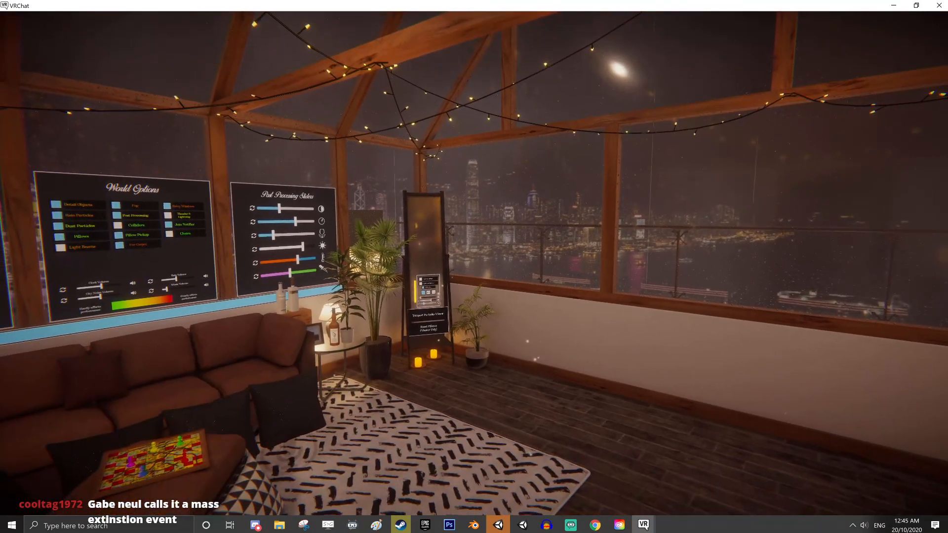
Walk to the mirror controls, turn on the Optimised Mirror and step back to view the full avatar
{"action": "key", "text": "w"}
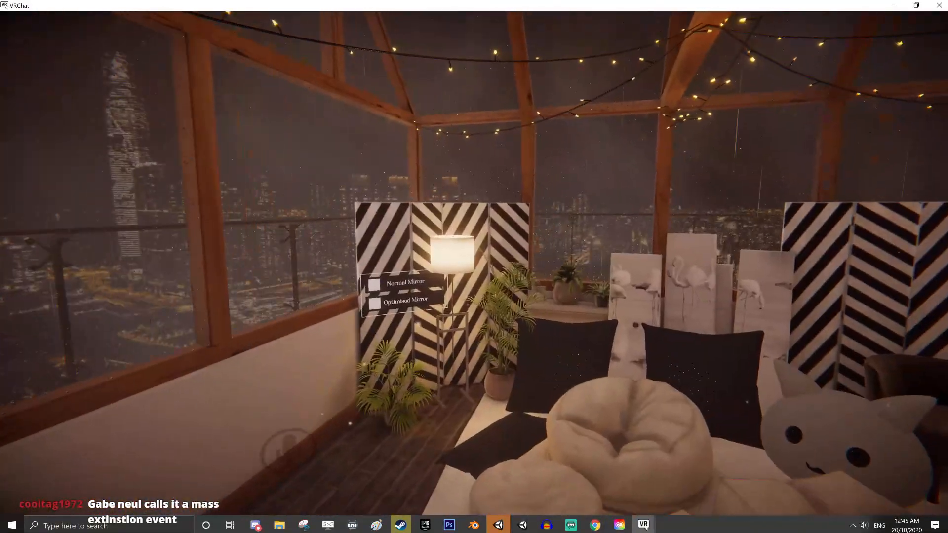
{"action": "key", "text": "w"}
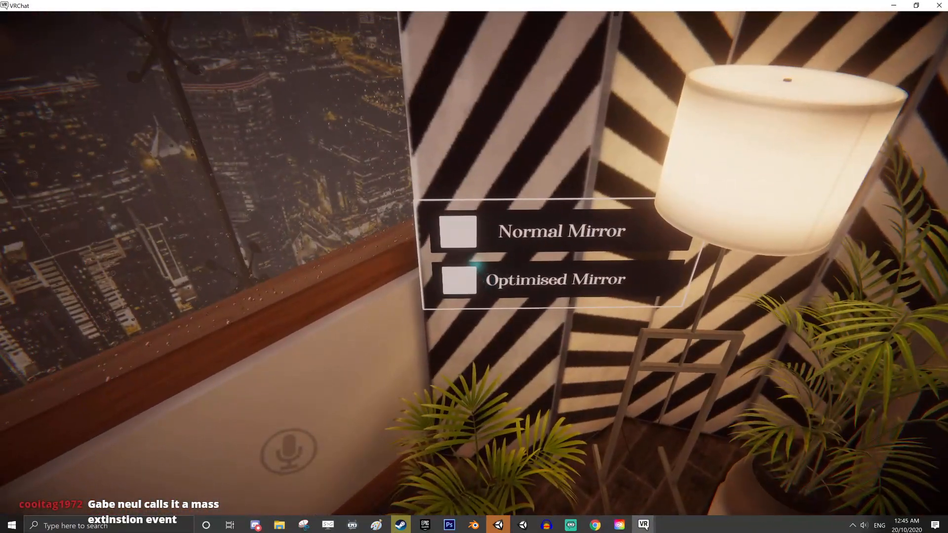
{"action": "left_click", "coordinate": [474, 266]}
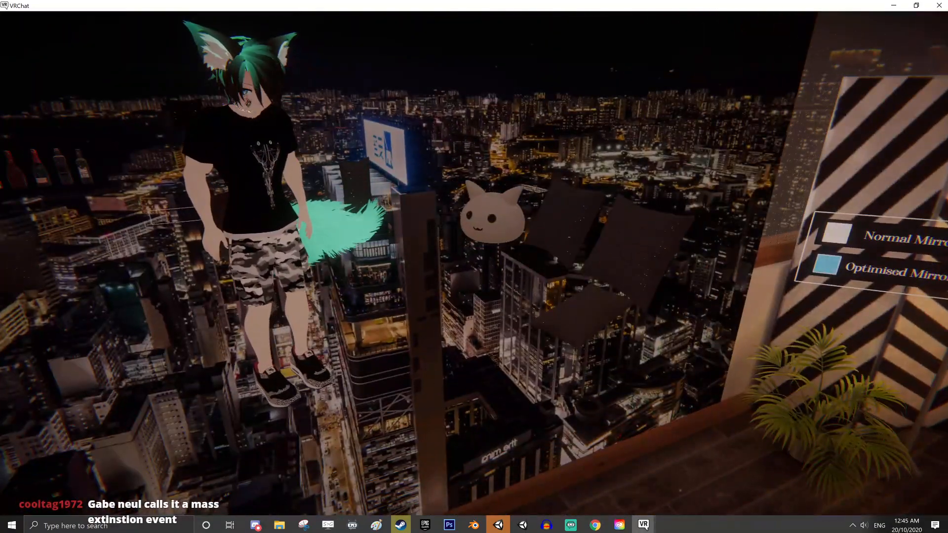
{"action": "key", "text": "s"}
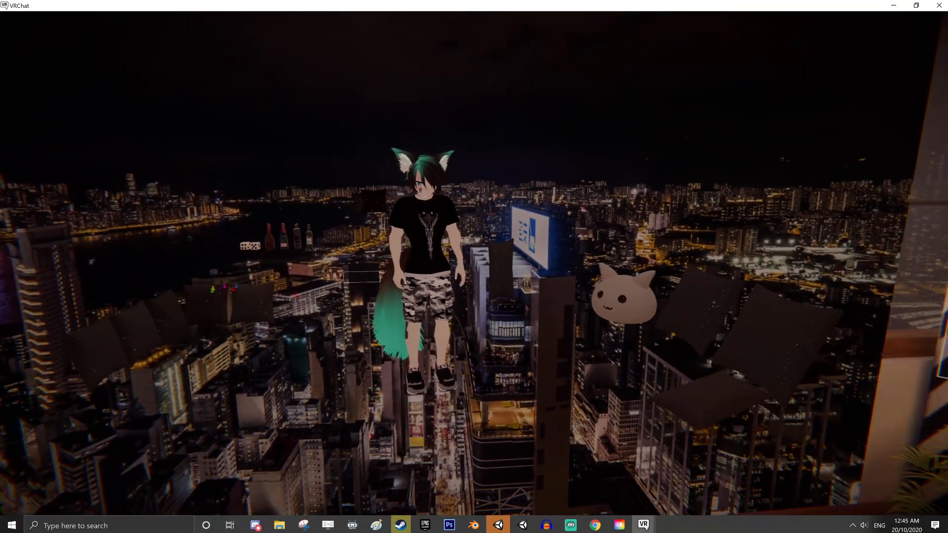
Bring up the background Creative Cloud Desktop app and exit it completely
{"action": "key", "text": "alt+Tab"}
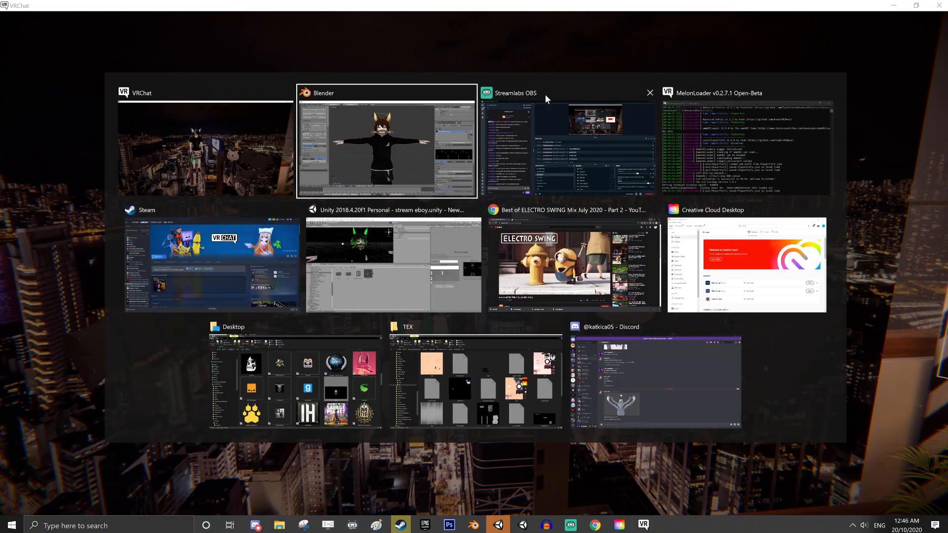
{"action": "key", "text": "Escape"}
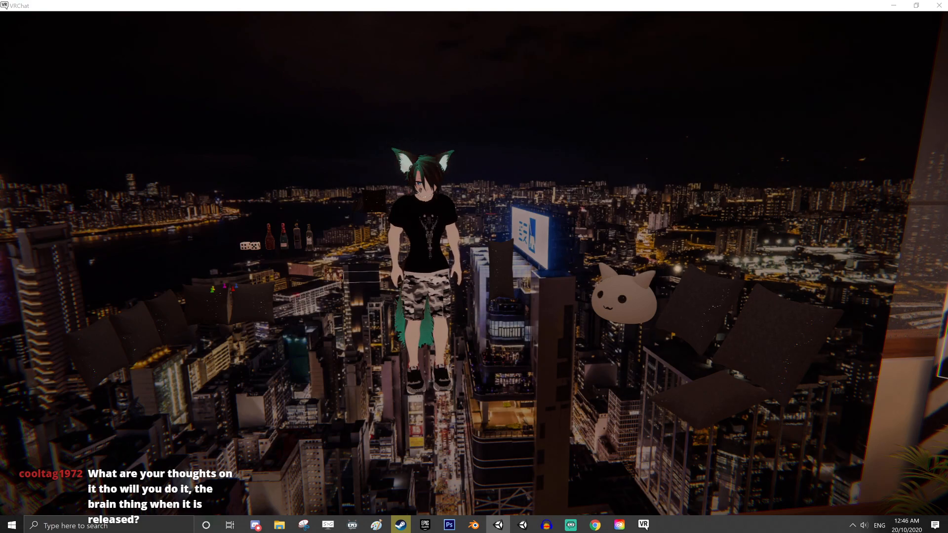
{"action": "right_click", "coordinate": [852, 526]}
{"action": "left_click", "coordinate": [851, 527]}
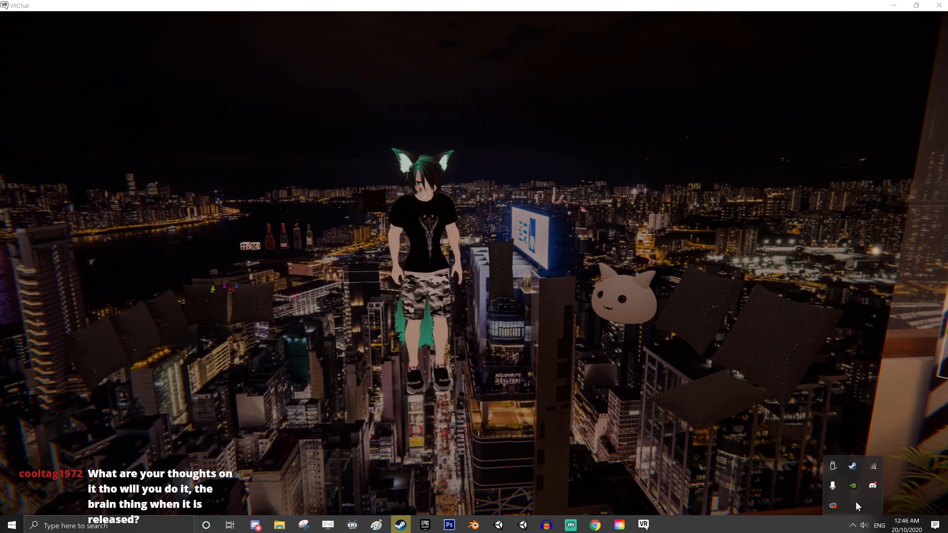
{"action": "left_click", "coordinate": [834, 506]}
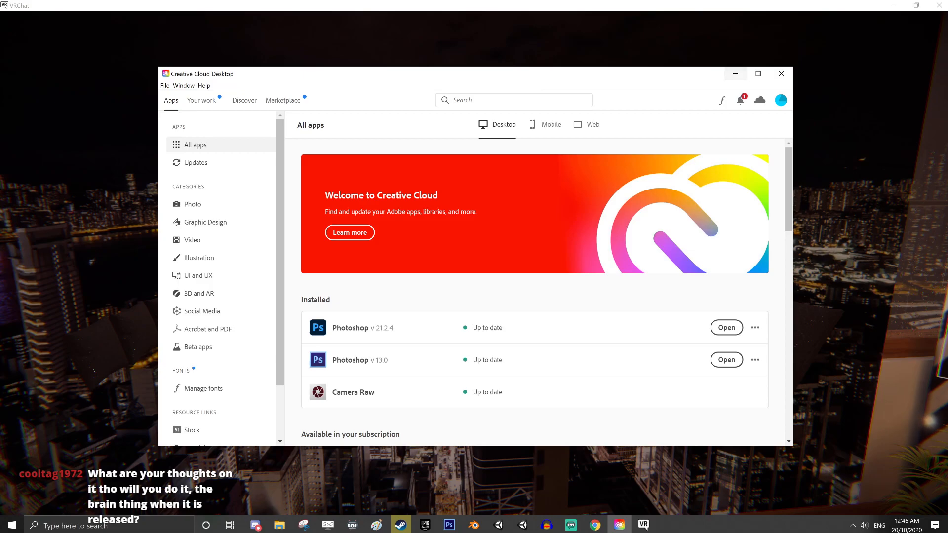
{"action": "left_click", "coordinate": [165, 86]}
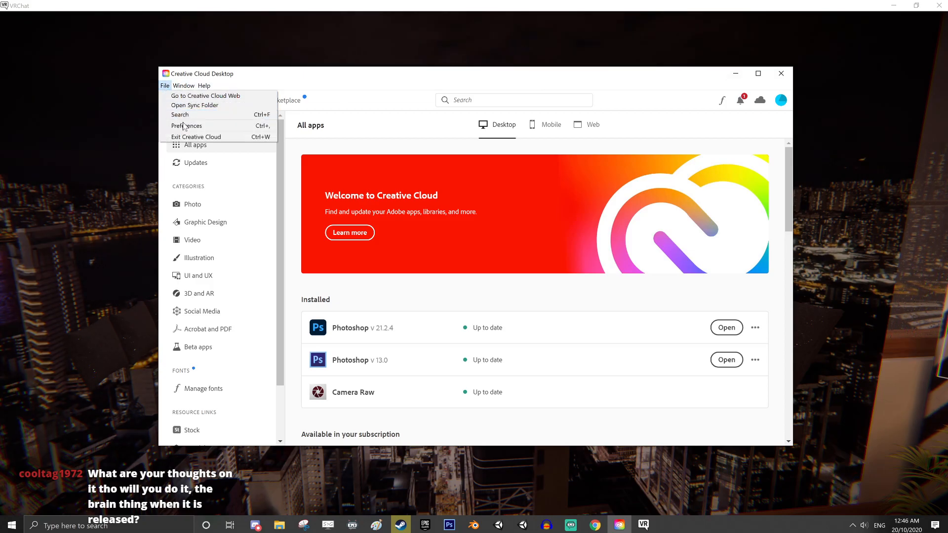
{"action": "left_click", "coordinate": [191, 138]}
{"action": "left_click", "coordinate": [514, 298]}
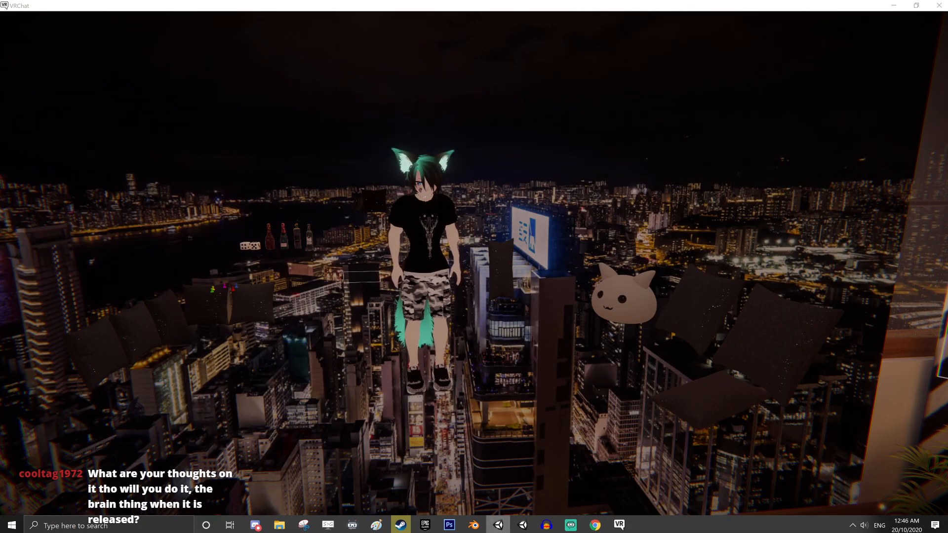
Switch to Blender and close it, confirming the exit
{"action": "left_click", "coordinate": [474, 525]}
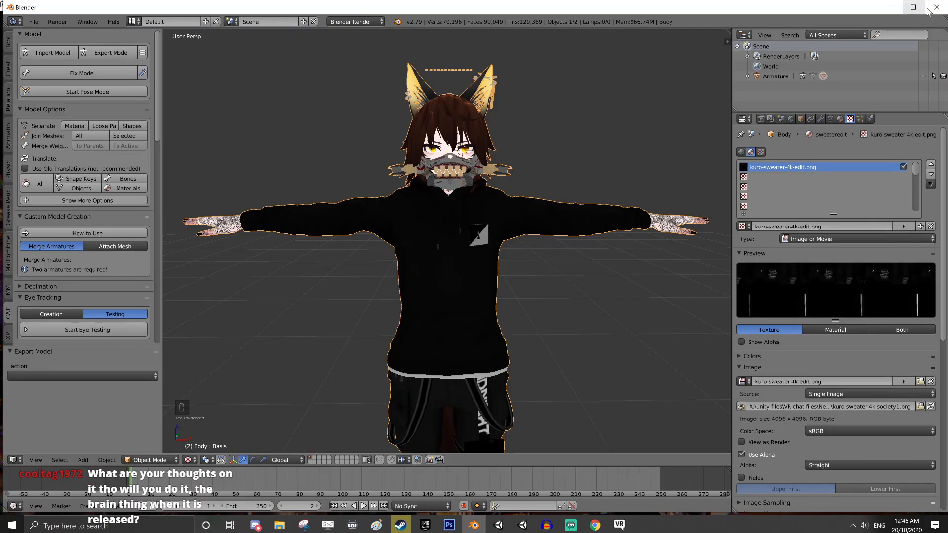
{"action": "left_click", "coordinate": [937, 7]}
{"action": "left_click", "coordinate": [473, 298]}
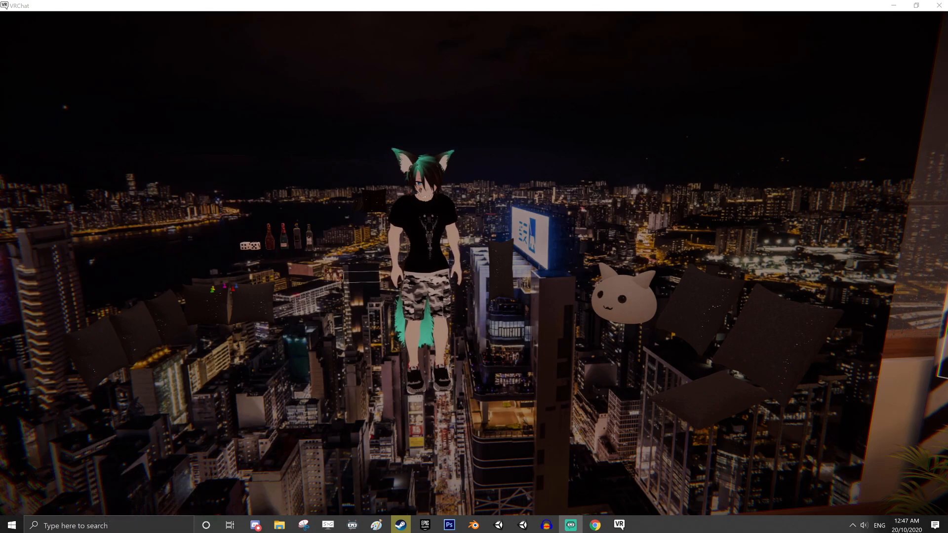
Switch from VRChat to Unity and open the project New model project sdk2 from the on-disk project list
{"action": "key", "text": "alt+Tab"}
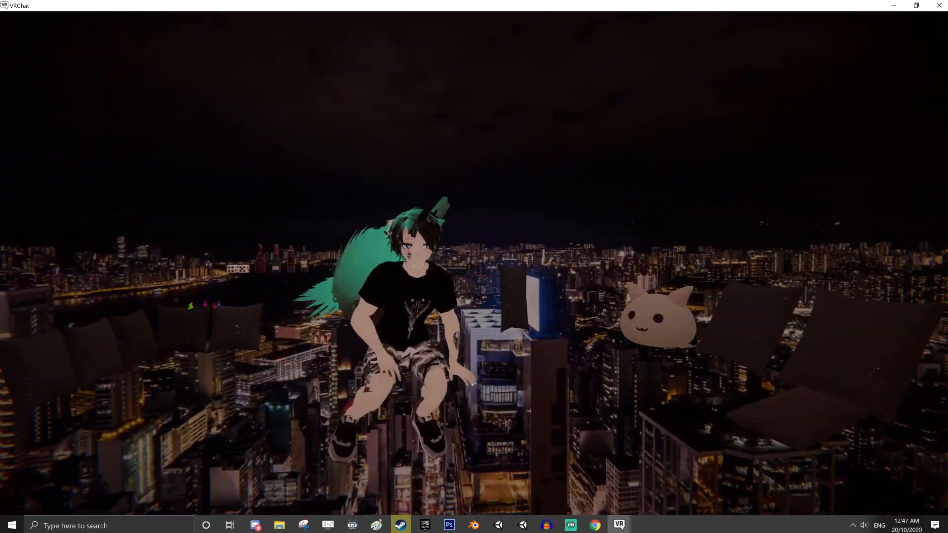
{"action": "key", "text": "alt+Tab"}
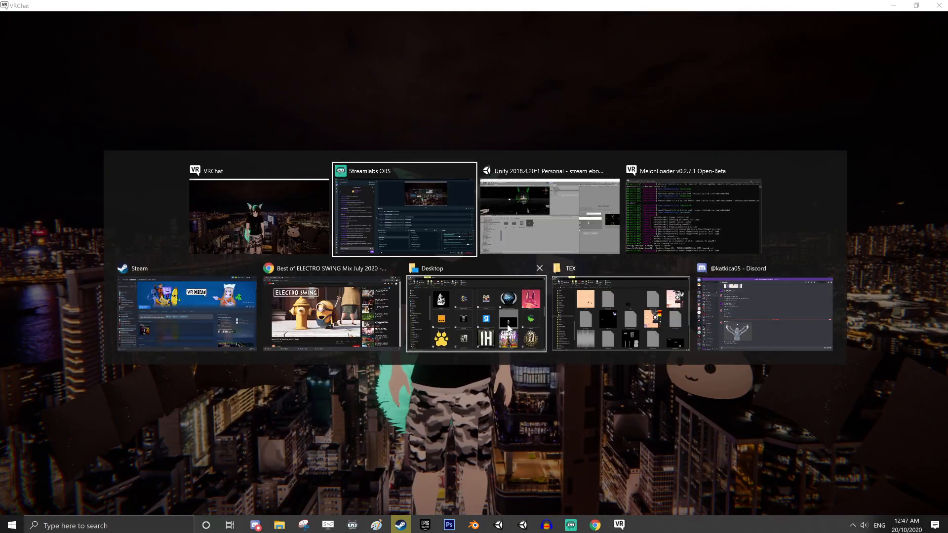
{"action": "key", "text": "alt+Tab"}
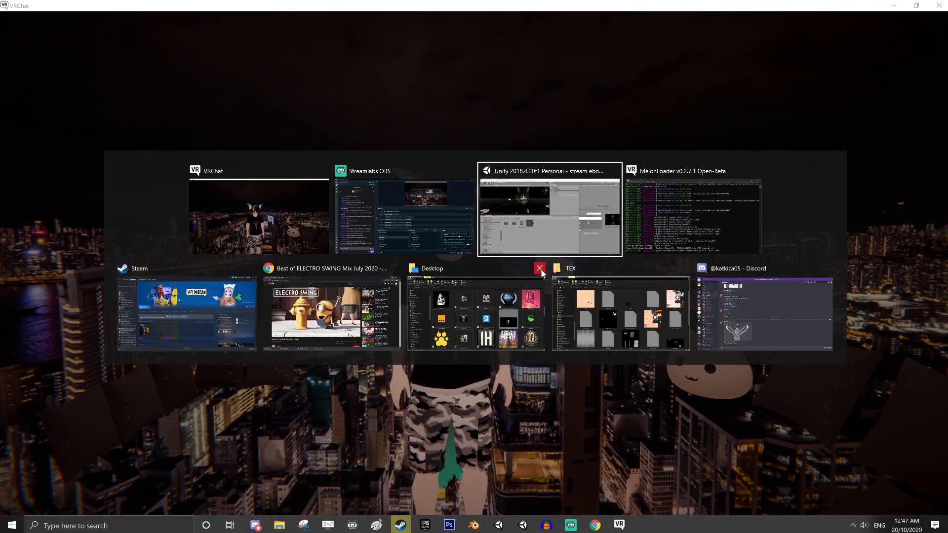
{"action": "left_click", "coordinate": [611, 204]}
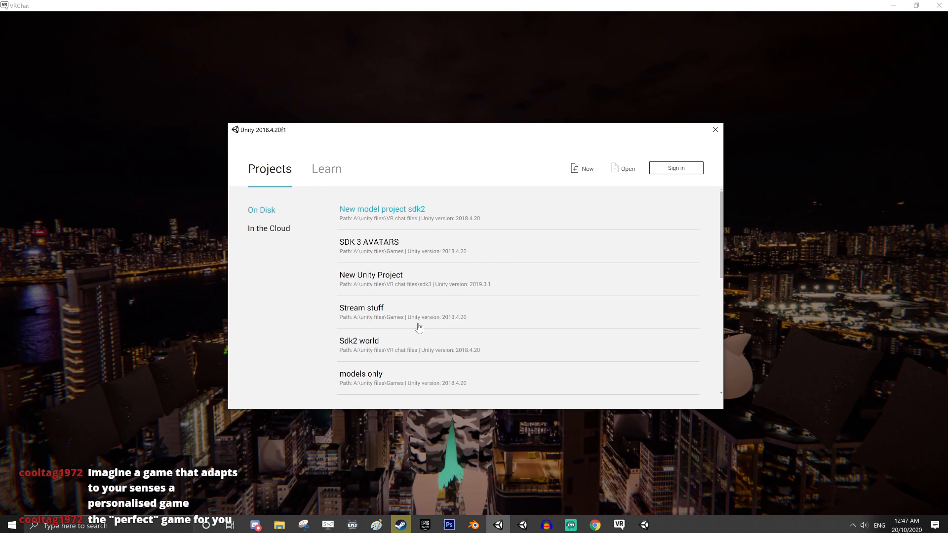
{"action": "left_click", "coordinate": [391, 213]}
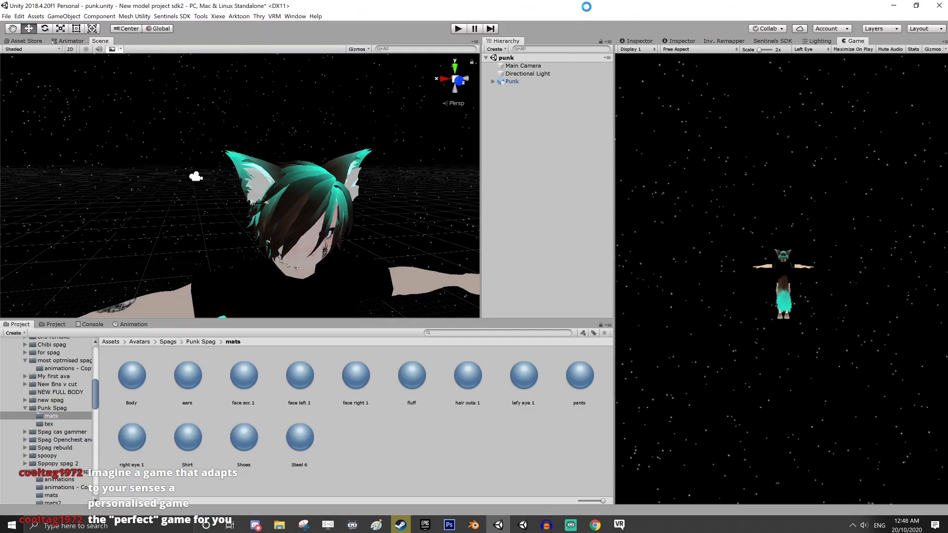
Alternate between the loaded Unity project and VRChat, ending in VRChat to view the avatar in the mirror
{"action": "key", "text": "alt+Tab"}
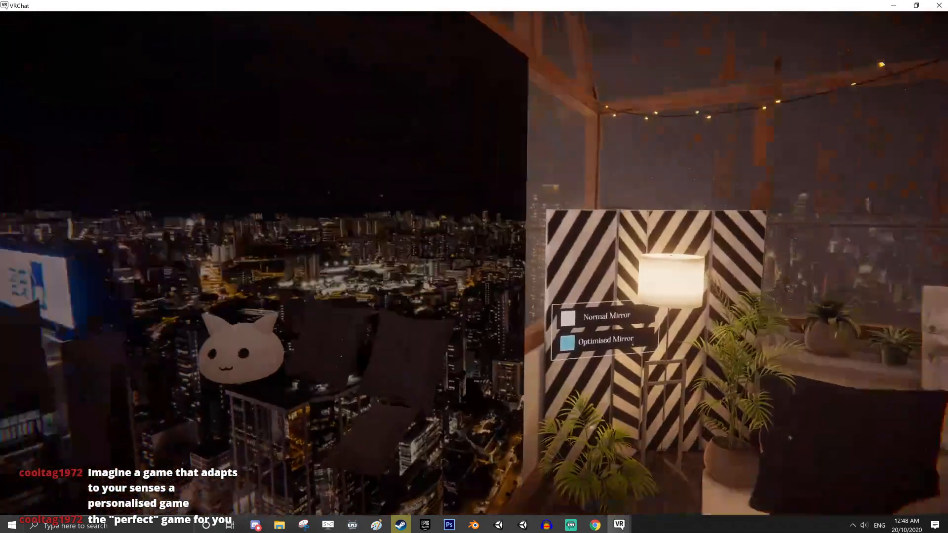
{"action": "key", "text": "alt+Tab"}
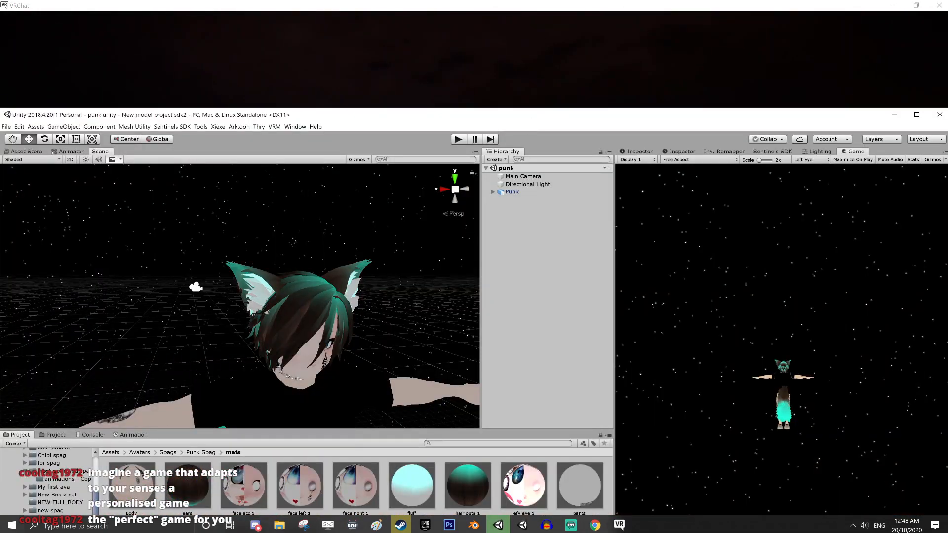
{"action": "key", "text": "alt+Tab"}
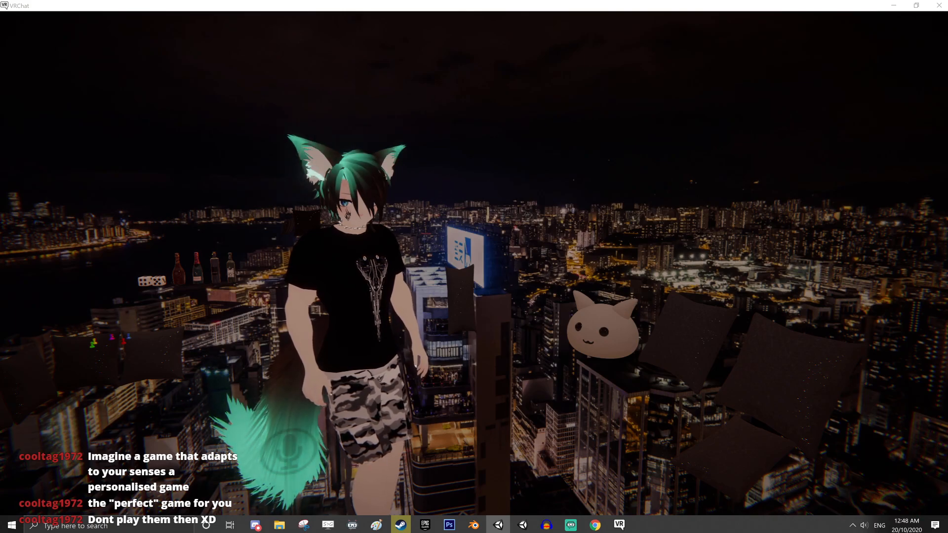
{"action": "key", "text": "alt+Tab"}
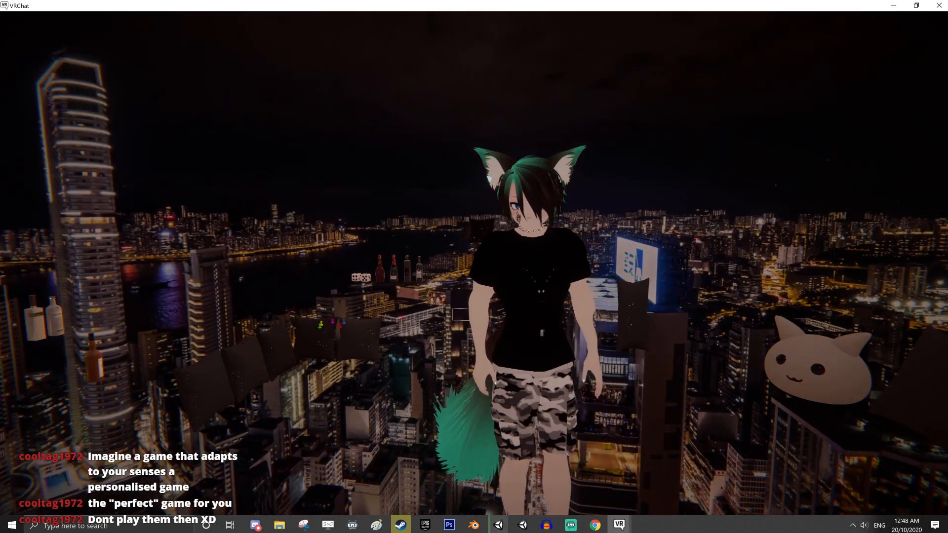
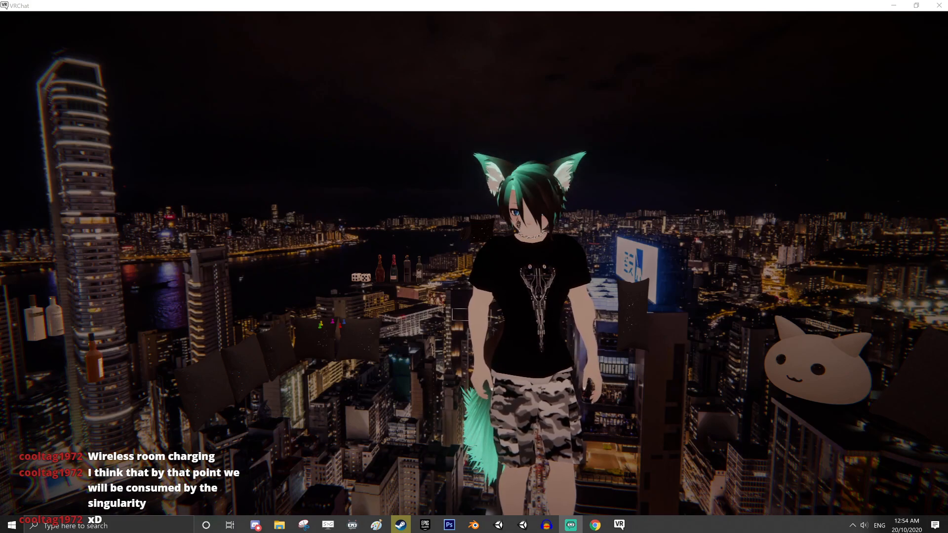
Switch to VRChat and change the current avatar to stream boy from My Creations
{"action": "key", "text": "alt+Tab"}
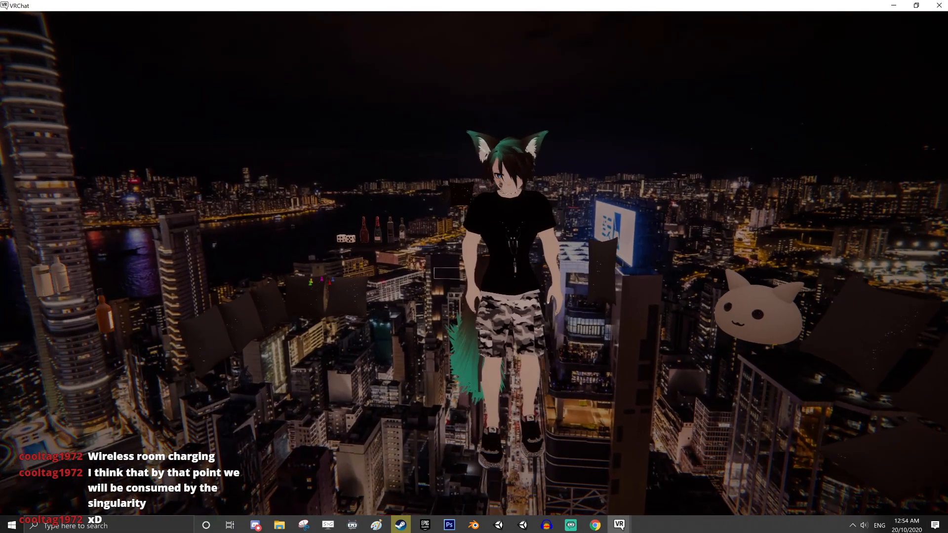
{"action": "key", "text": "Escape"}
{"action": "left_click", "coordinate": [465, 250]}
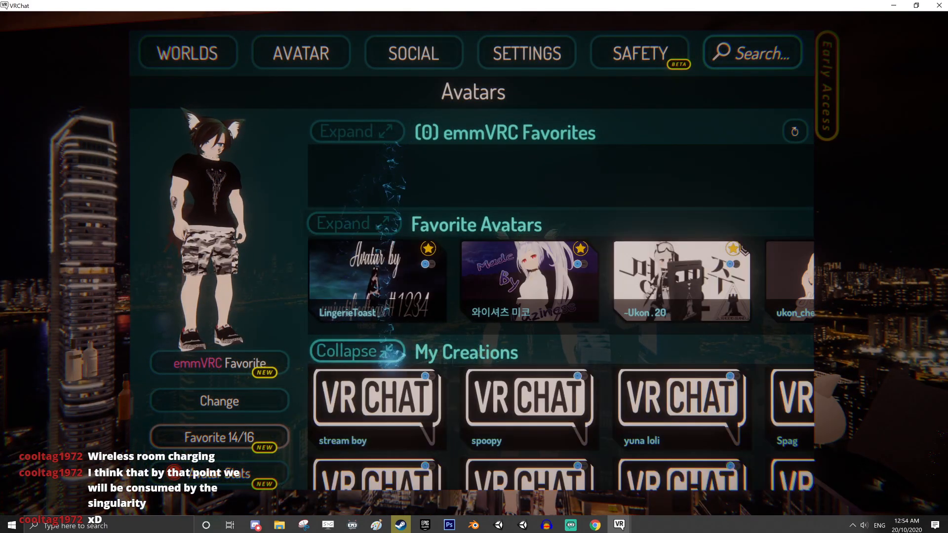
{"action": "scroll", "coordinate": [380, 341], "scroll_direction": "down", "scroll_amount": 3}
{"action": "scroll", "coordinate": [380, 257], "scroll_direction": "up", "scroll_amount": 1}
{"action": "left_click", "coordinate": [377, 272]}
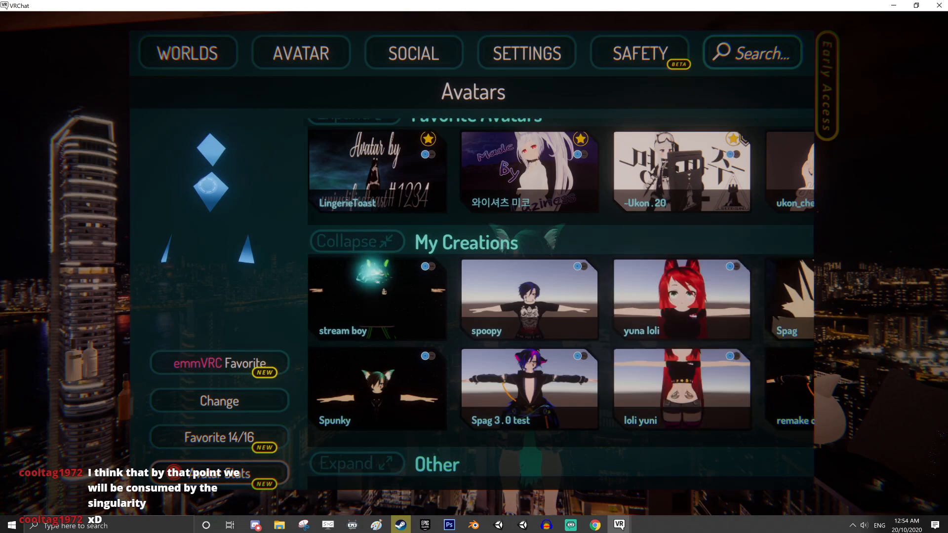
{"action": "left_click", "coordinate": [199, 395]}
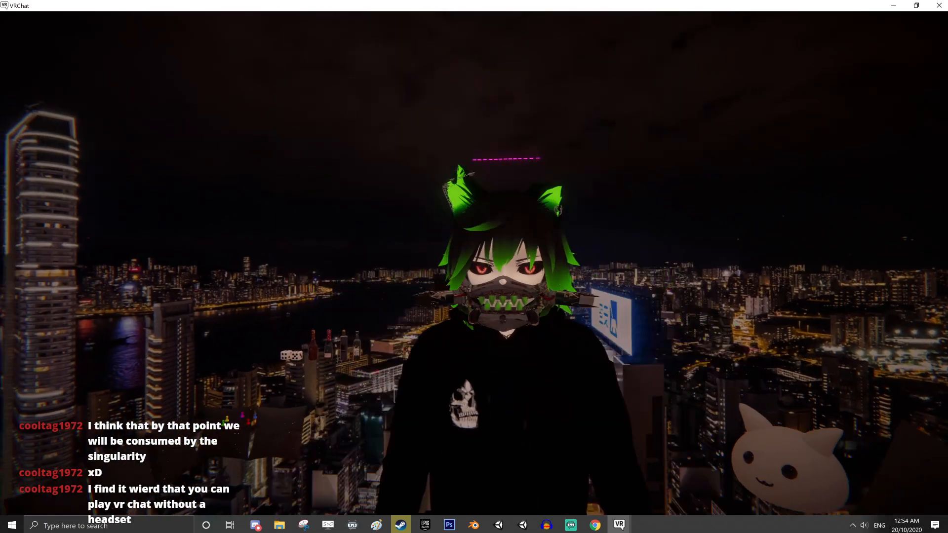
Set the VRChat microphone input to Microphone (Yeti Stereo Microphone) and return to the world
{"action": "key", "text": "Escape"}
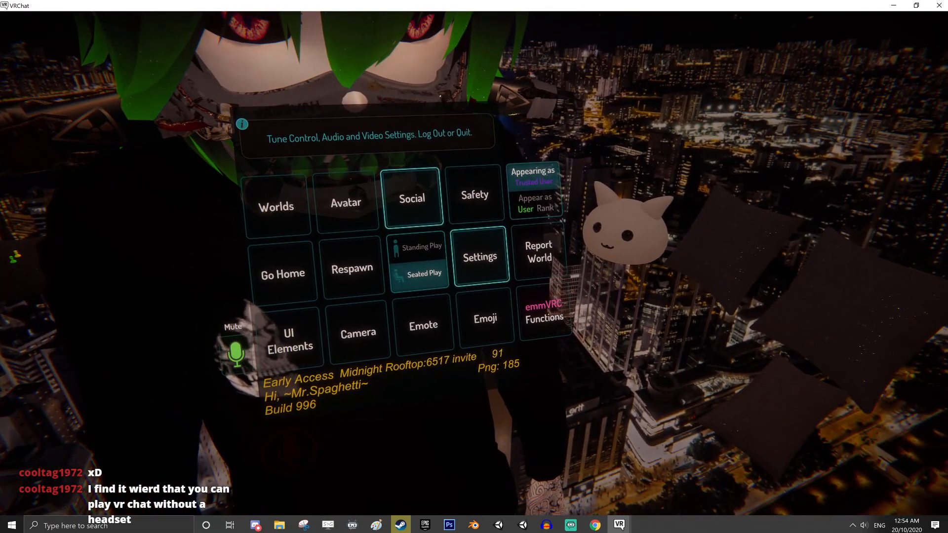
{"action": "left_click", "coordinate": [493, 263]}
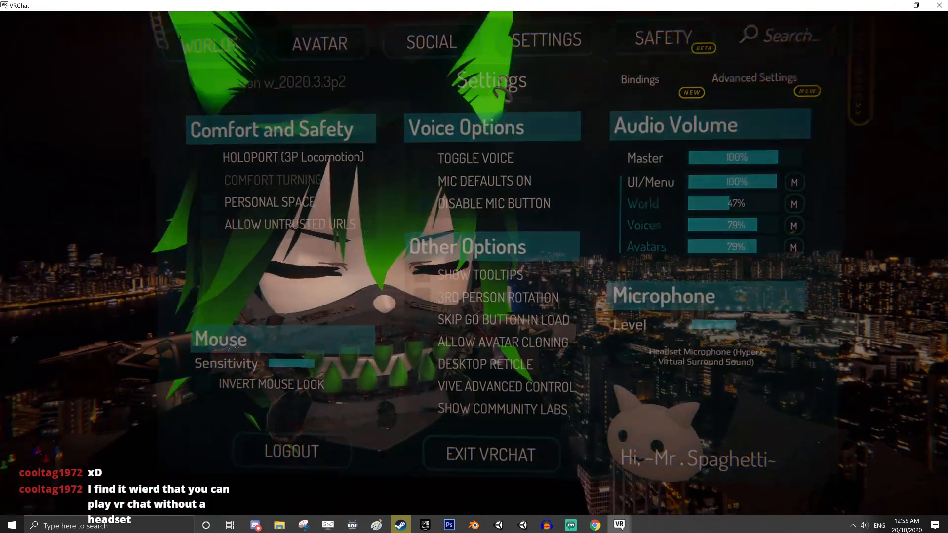
{"action": "key", "text": "Escape"}
{"action": "key", "text": "Escape"}
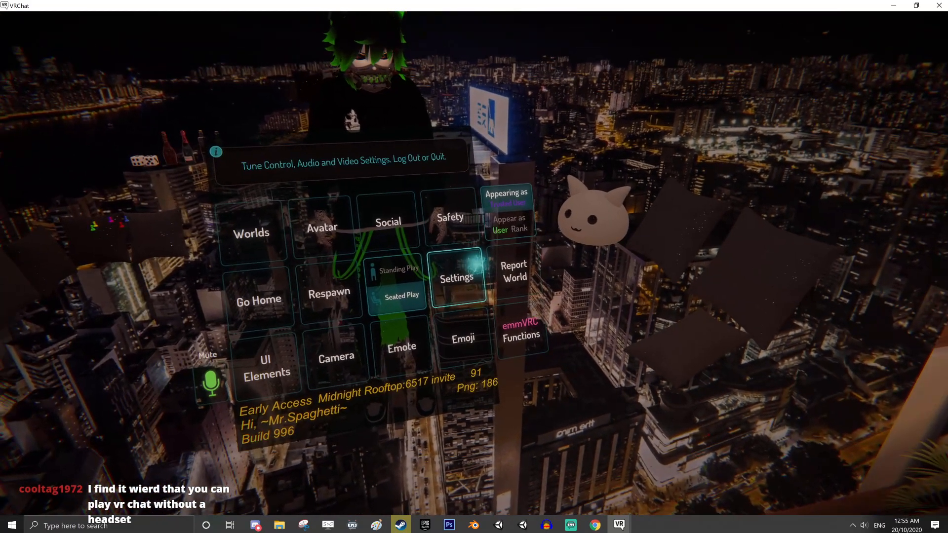
{"action": "left_click", "coordinate": [466, 285]}
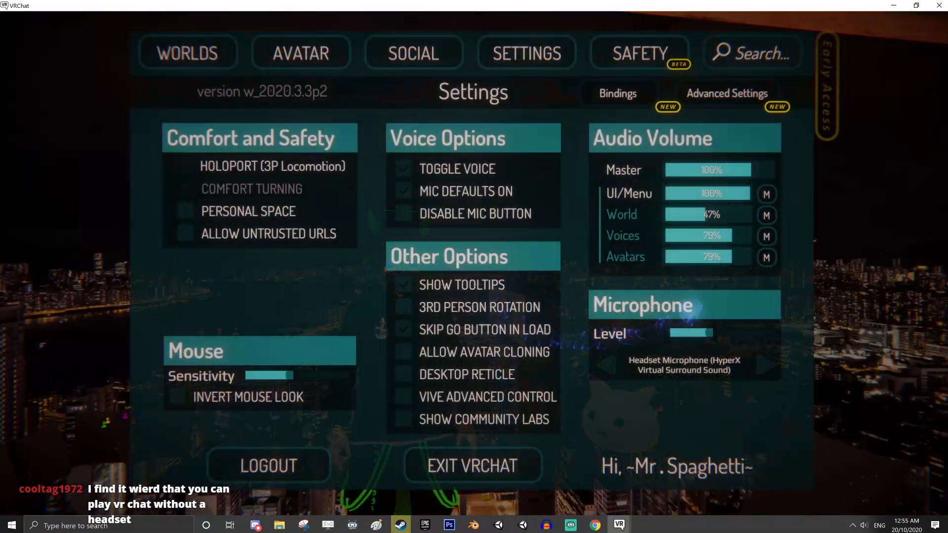
{"action": "left_click", "coordinate": [765, 366]}
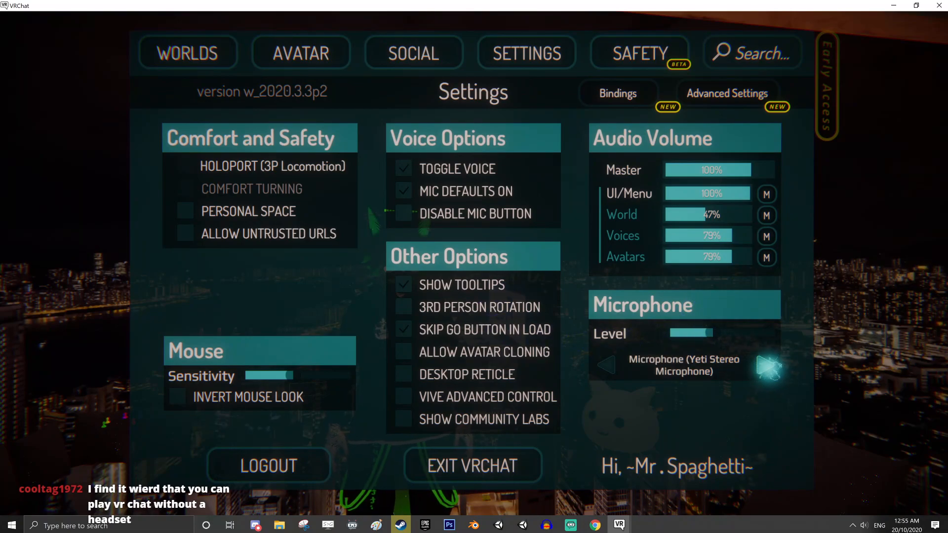
{"action": "key", "text": "Escape"}
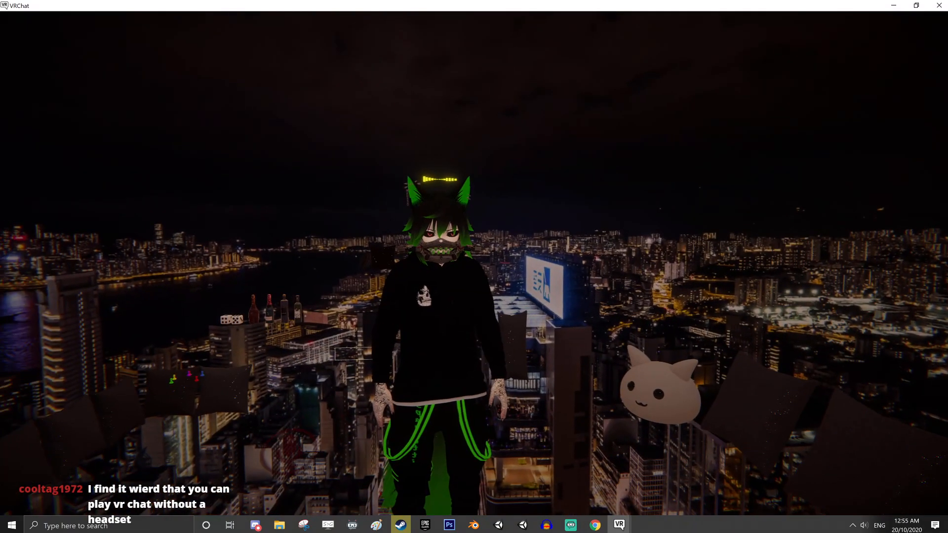
Move toward and away from the mirror to examine the avatar's face, ears and audio visualizer
{"action": "key", "text": "w"}
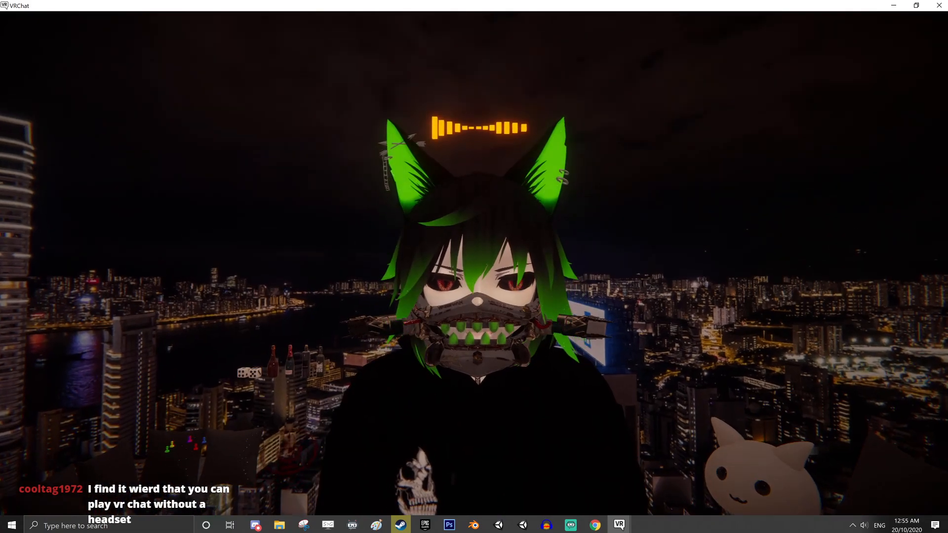
{"action": "key", "text": "w"}
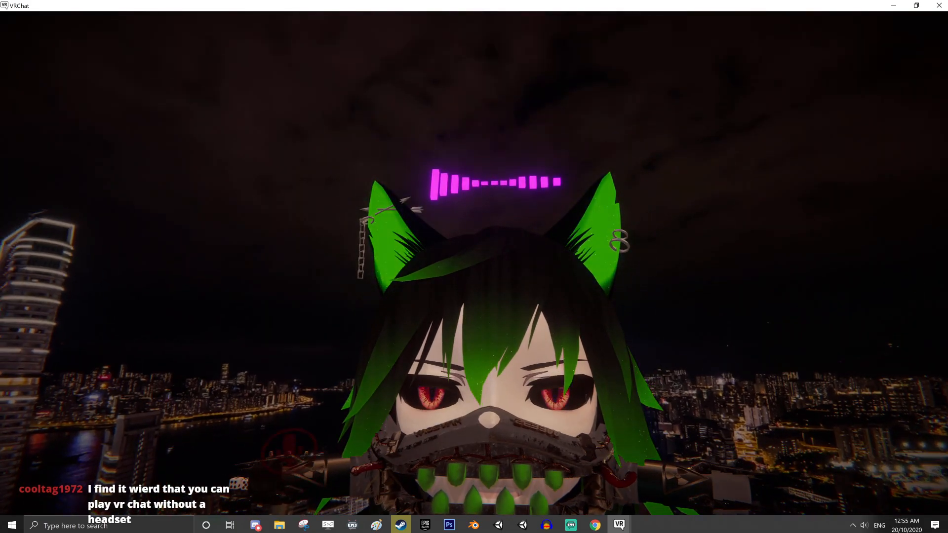
{"action": "key", "text": "s"}
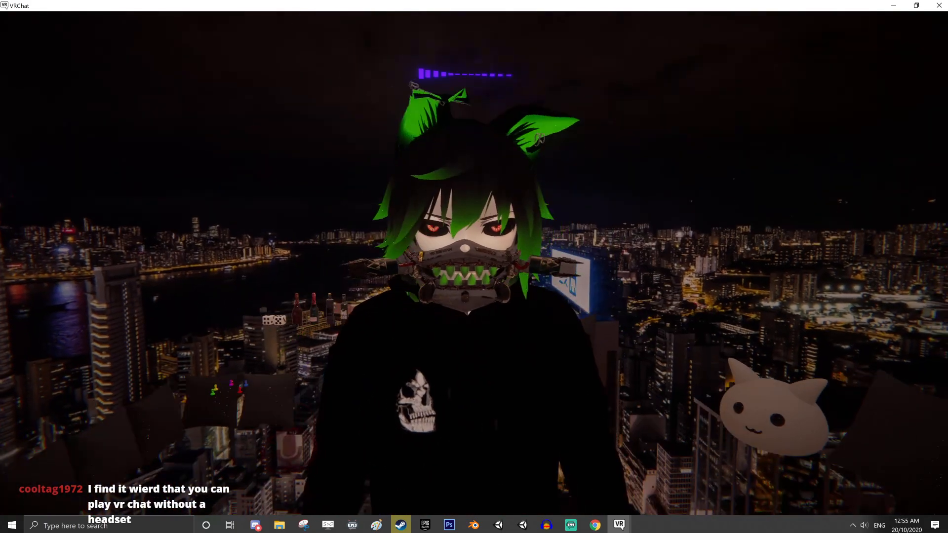
{"action": "key", "text": "w"}
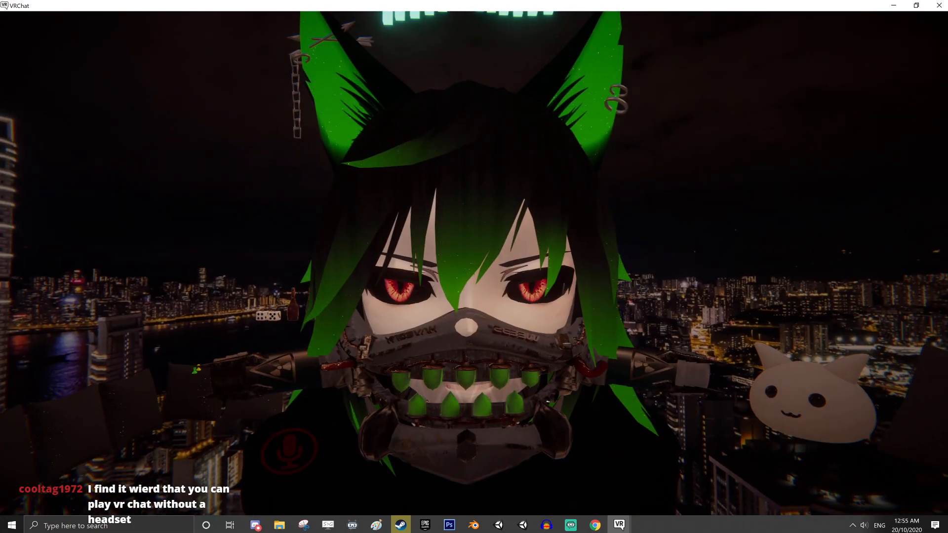
{"action": "key", "text": "s"}
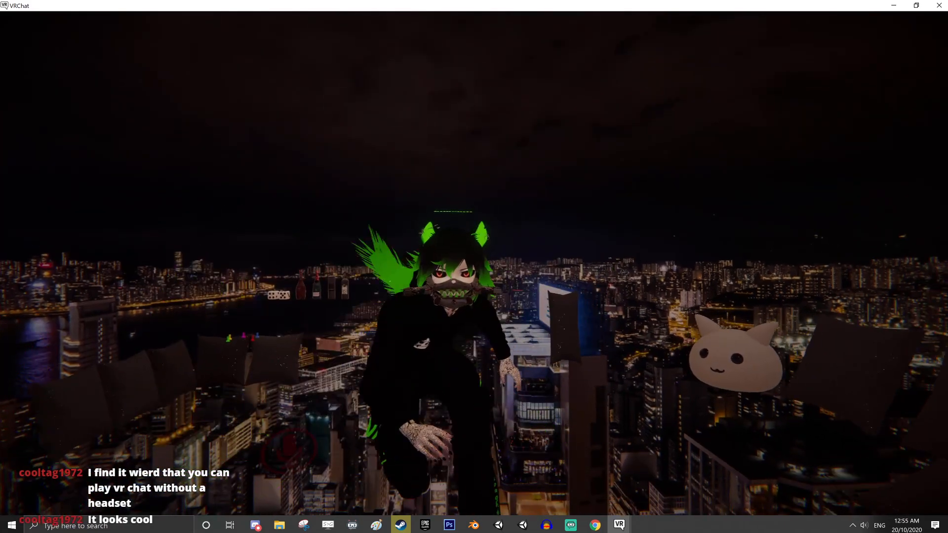
{"action": "key", "text": "w"}
{"action": "key", "text": "s"}
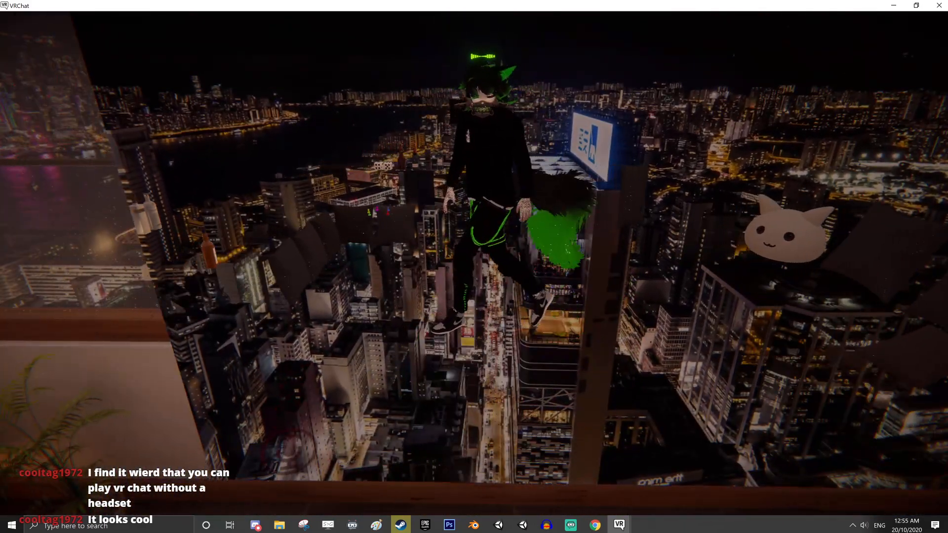
Walk side to side and back and forth before the mirror to examine the avatar's tail and walking motion
{"action": "key", "text": "d"}
{"action": "key", "text": "w"}
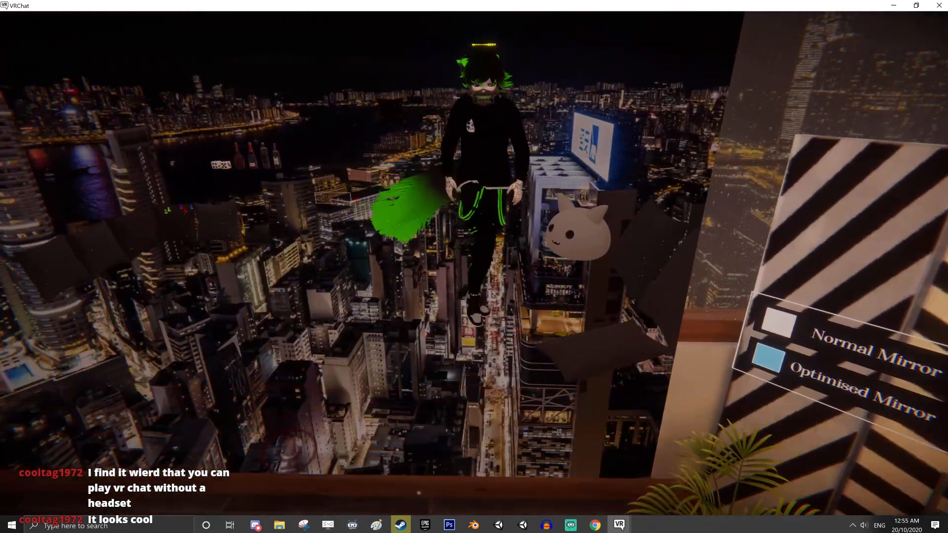
{"action": "key", "text": "a"}
{"action": "key", "text": "a"}
{"action": "key", "text": "d"}
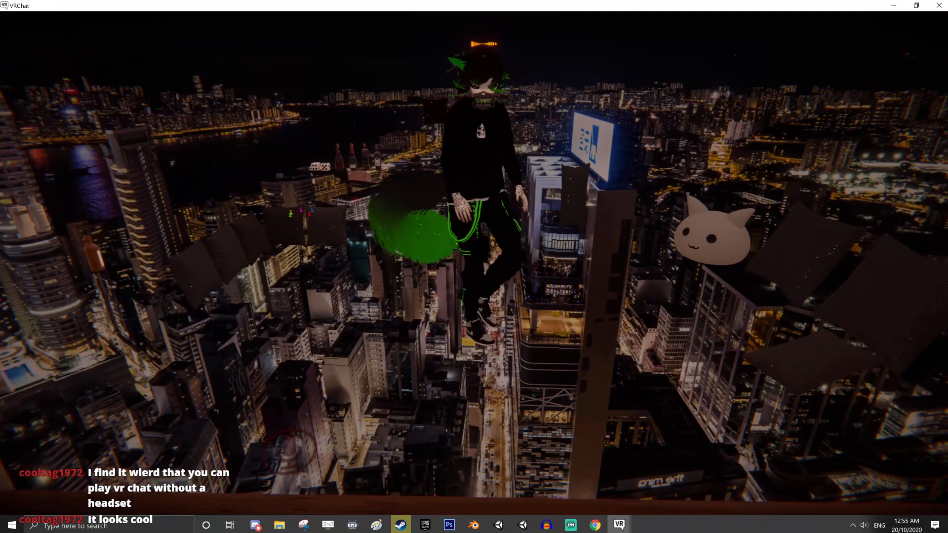
{"action": "key", "text": "a"}
{"action": "key", "text": "w"}
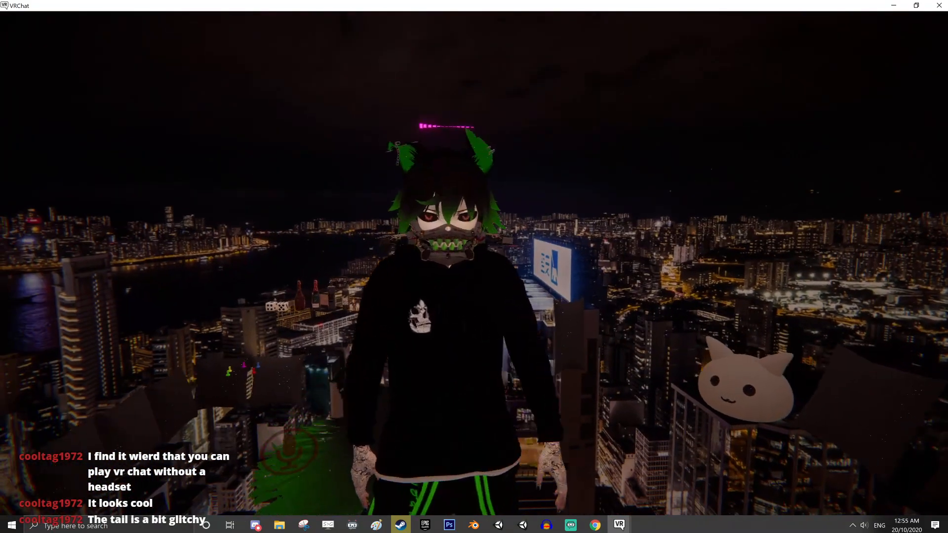
{"action": "key", "text": "s"}
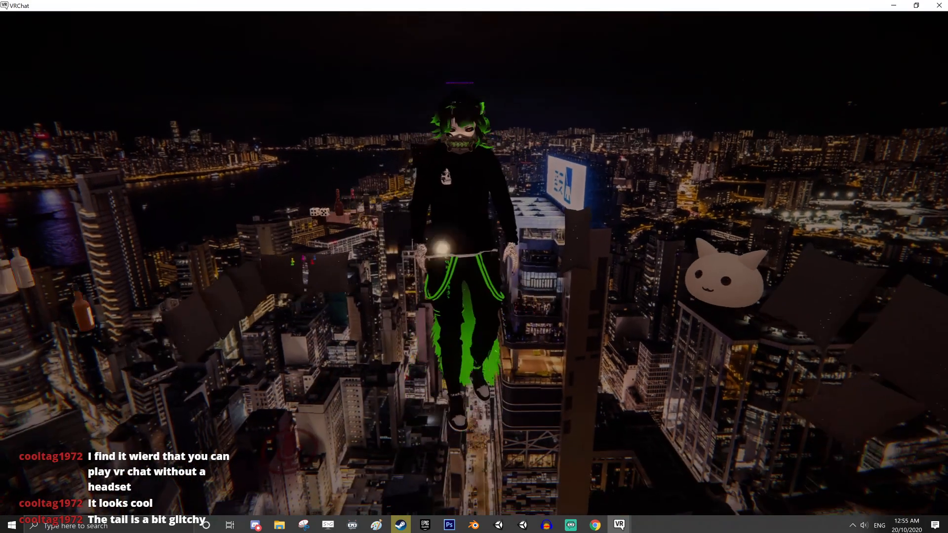
{"action": "key", "text": "w"}
{"action": "key", "text": "d"}
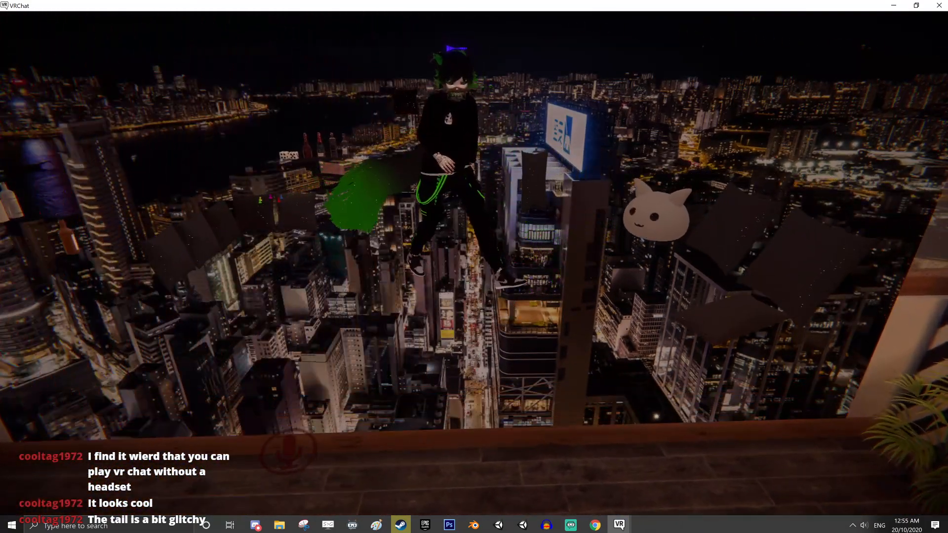
{"action": "key", "text": "s"}
{"action": "key", "text": "a"}
{"action": "key", "text": "d"}
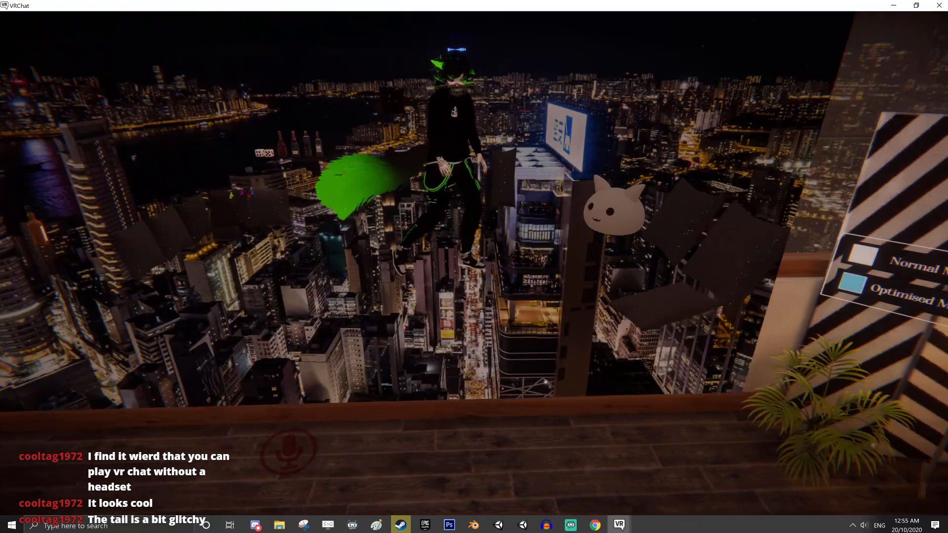
{"action": "key", "text": "a"}
{"action": "key", "text": "a"}
{"action": "key", "text": "w"}
{"action": "key", "text": "s"}
{"action": "key", "text": "a"}
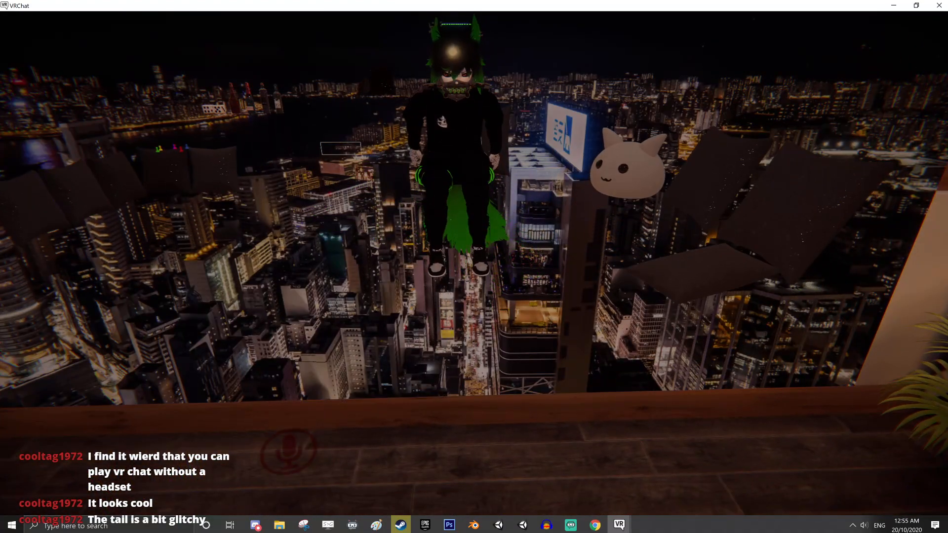
Change the avatar's stance in front of the mirror and examine its body and tail in each pose
{"action": "key", "text": "w"}
{"action": "key", "text": "z"}
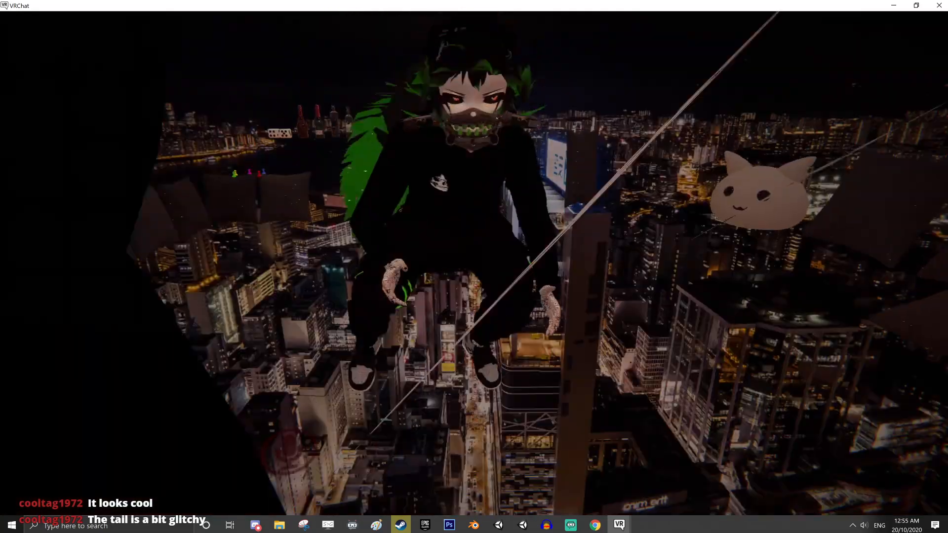
{"action": "key", "text": "s"}
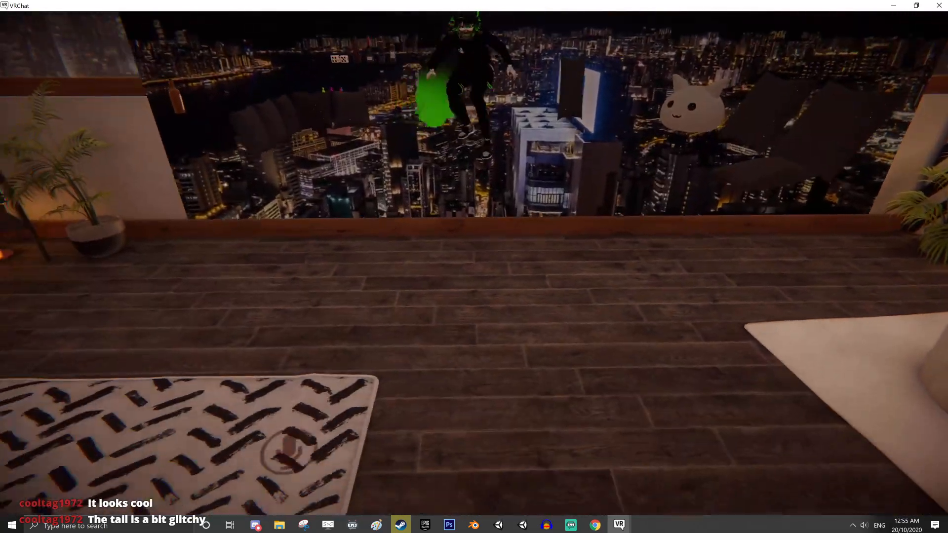
{"action": "key", "text": "w"}
{"action": "key", "text": "w"}
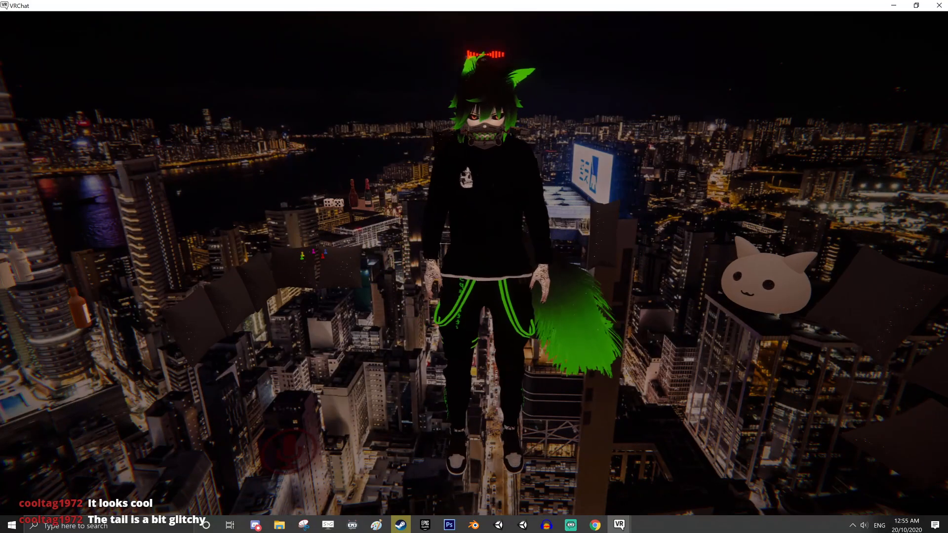
{"action": "key", "text": "z"}
{"action": "key", "text": "z"}
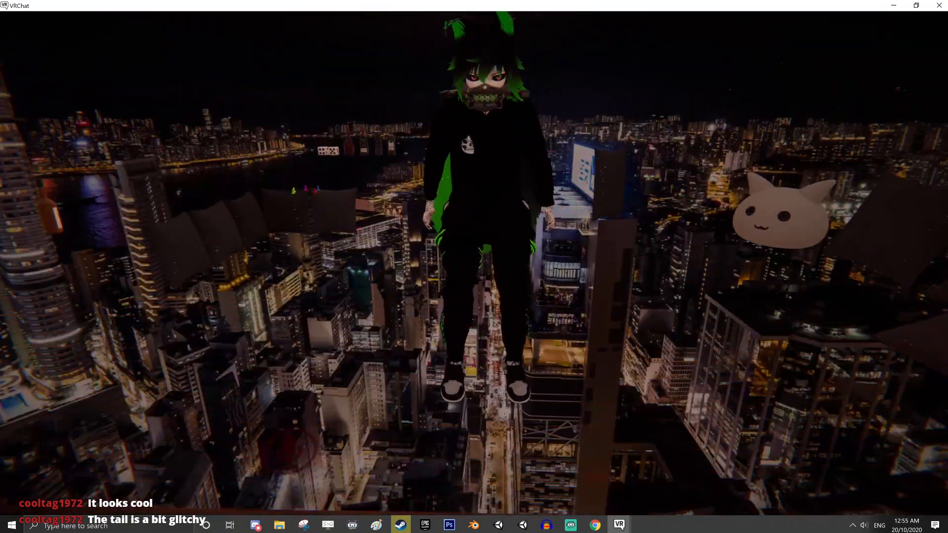
Bring up the avatar's emote list for review, then close it
{"action": "key", "text": "Escape"}
{"action": "left_click", "coordinate": [474, 264]}
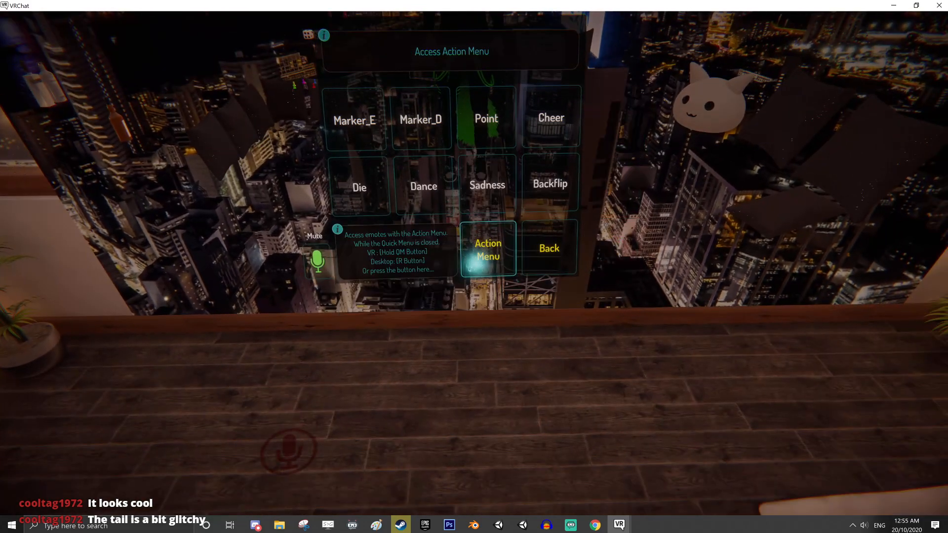
{"action": "key", "text": "Escape"}
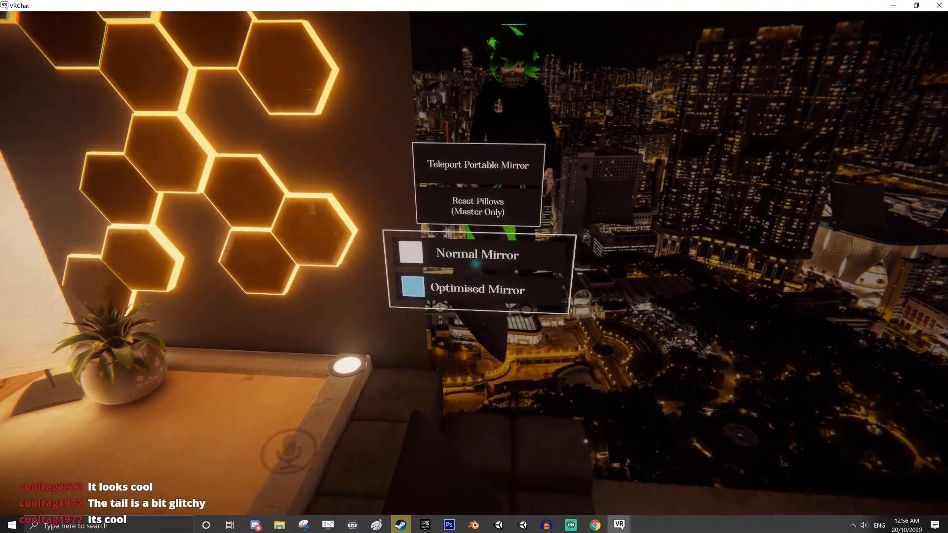
Enable the Normal Mirror by the sofa and move up to it to view the avatar
{"action": "left_click", "coordinate": [476, 264]}
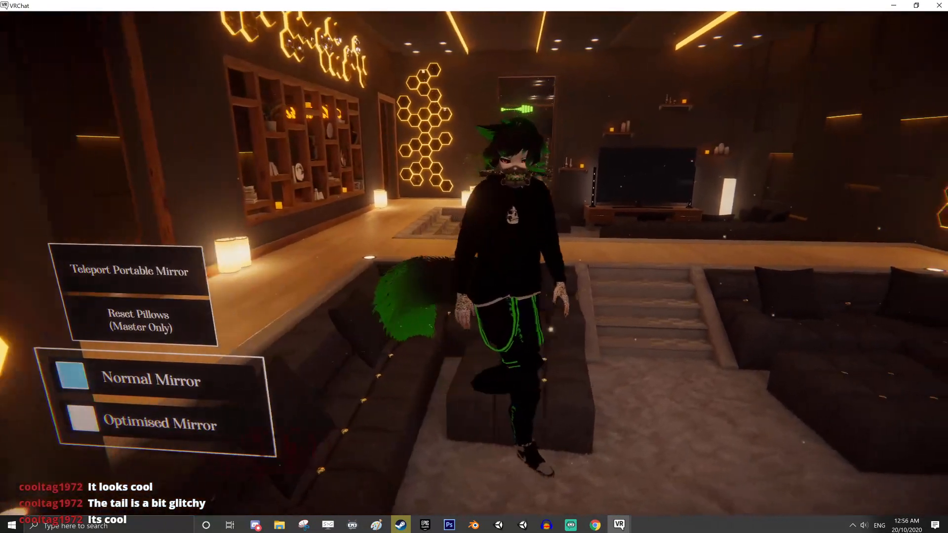
{"action": "key", "text": "w"}
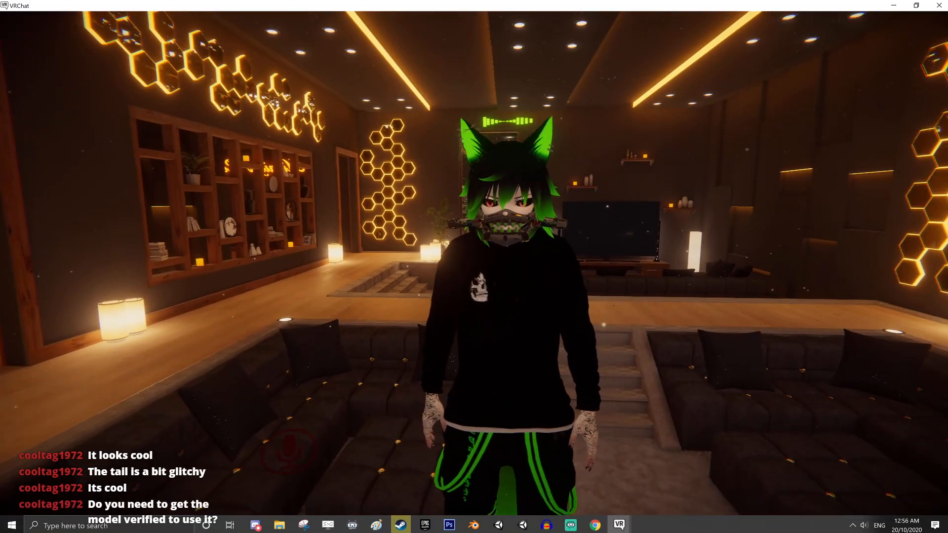
Walk through the doorway beside the Credits / Information board and up the stairs to the outdoor rooftop terrace
{"action": "key", "text": "w"}
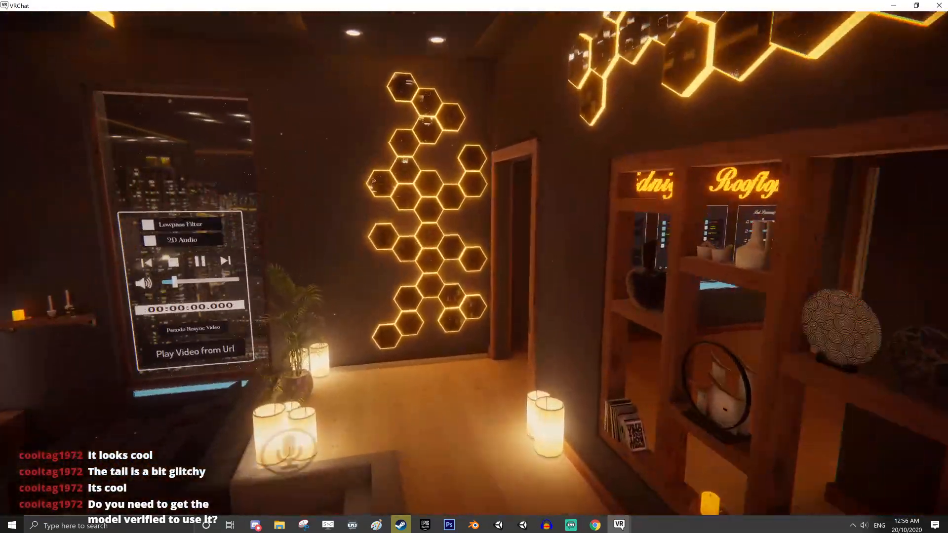
{"action": "key", "text": "w"}
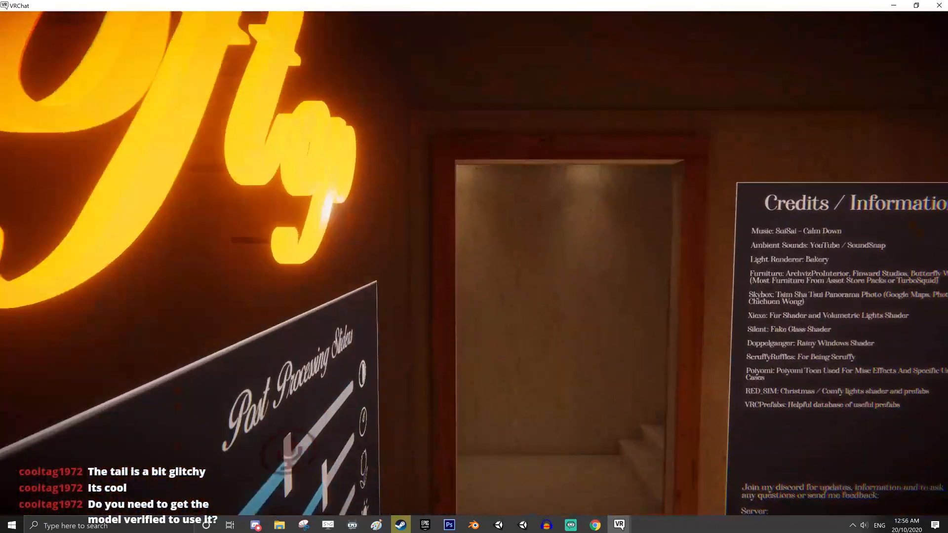
{"action": "key", "text": "w"}
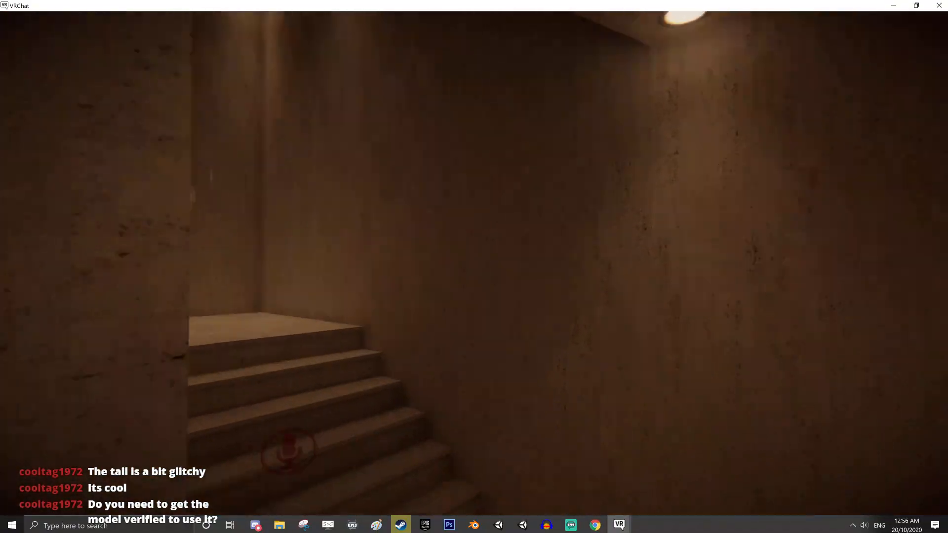
{"action": "key", "text": "w"}
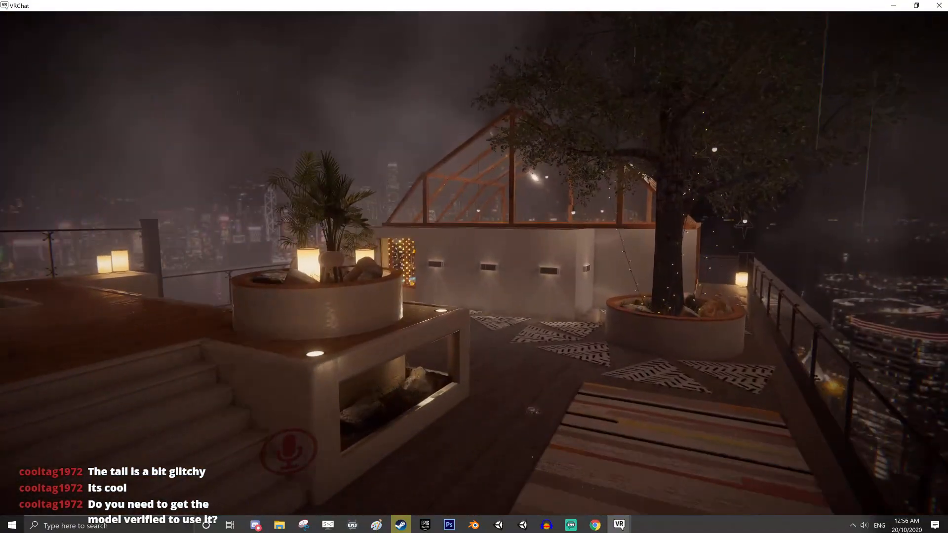
Walk from the rooftop terrace into the glass-roofed lounge and enable the Optimised Mirror on the striped screen
{"action": "key", "text": "w"}
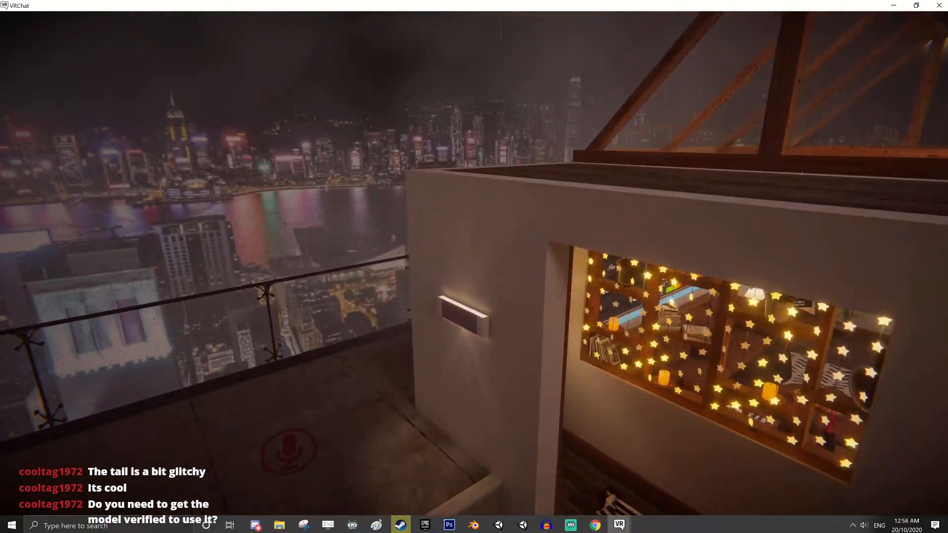
{"action": "key", "text": "w"}
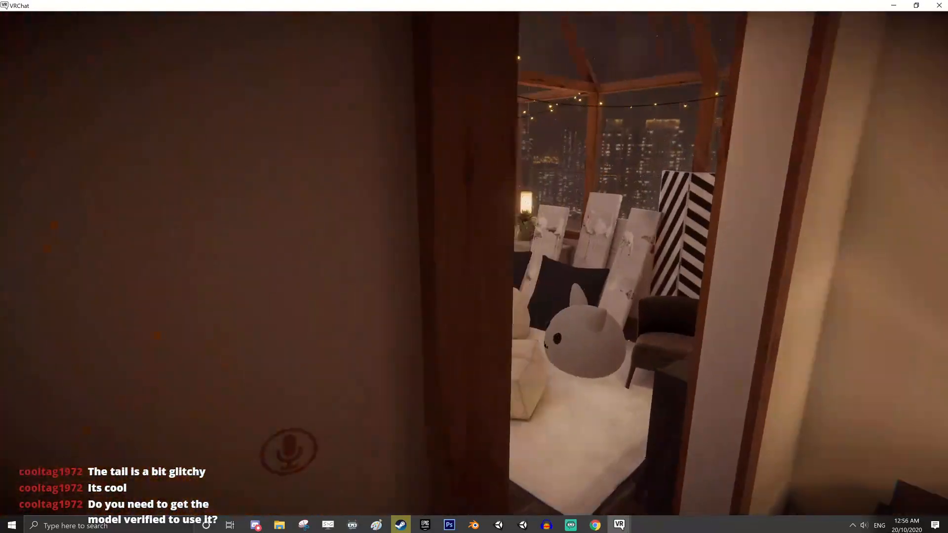
{"action": "key", "text": "w"}
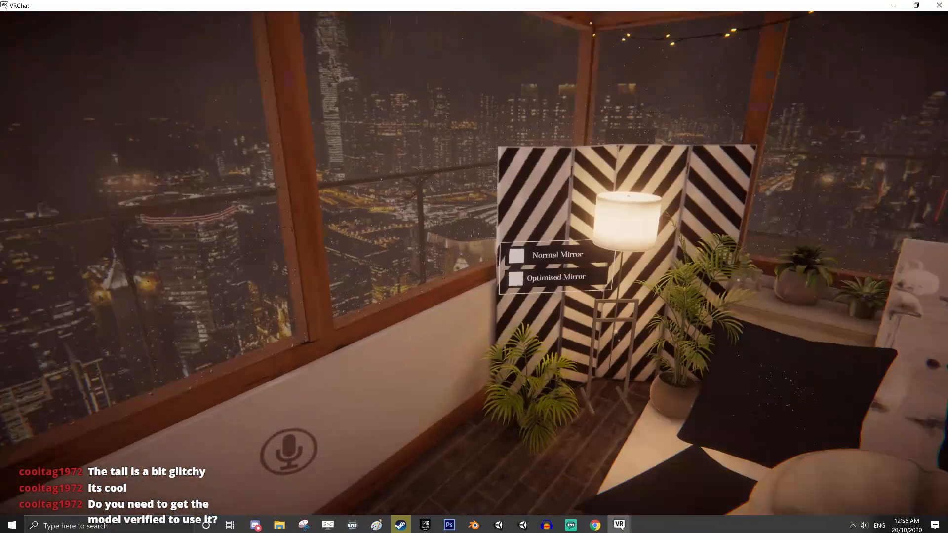
{"action": "key", "text": "w"}
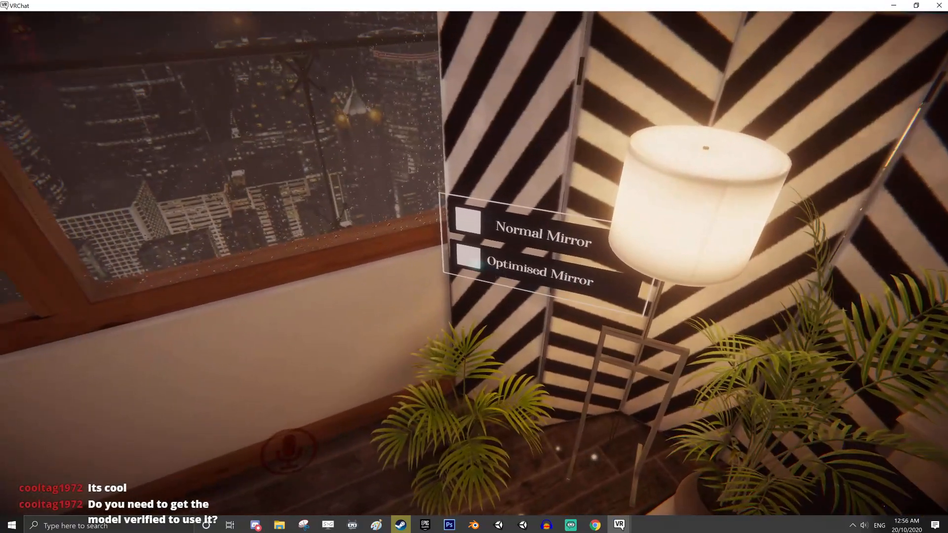
{"action": "left_click", "coordinate": [474, 267]}
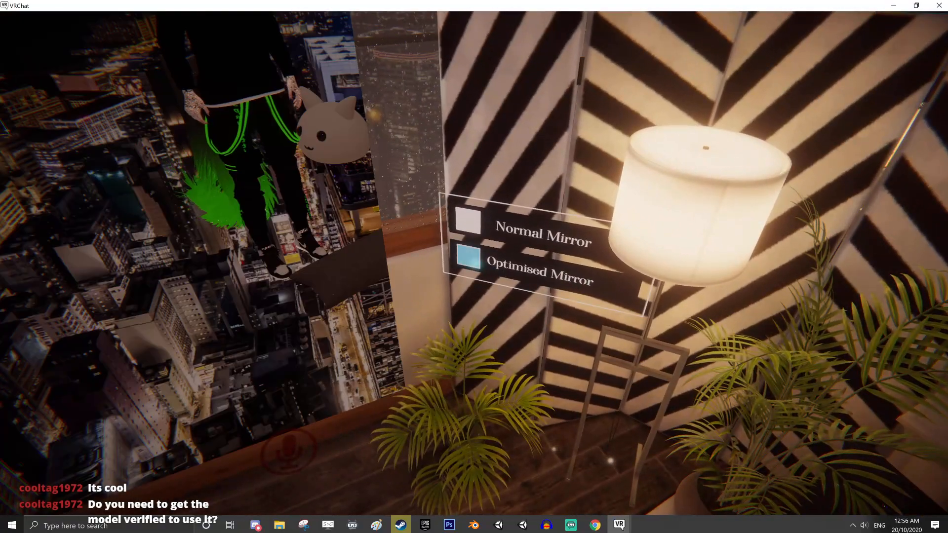
Crouch, move around and stand up again in front of the mirror to examine the avatar's poses and tail
{"action": "key", "text": "a"}
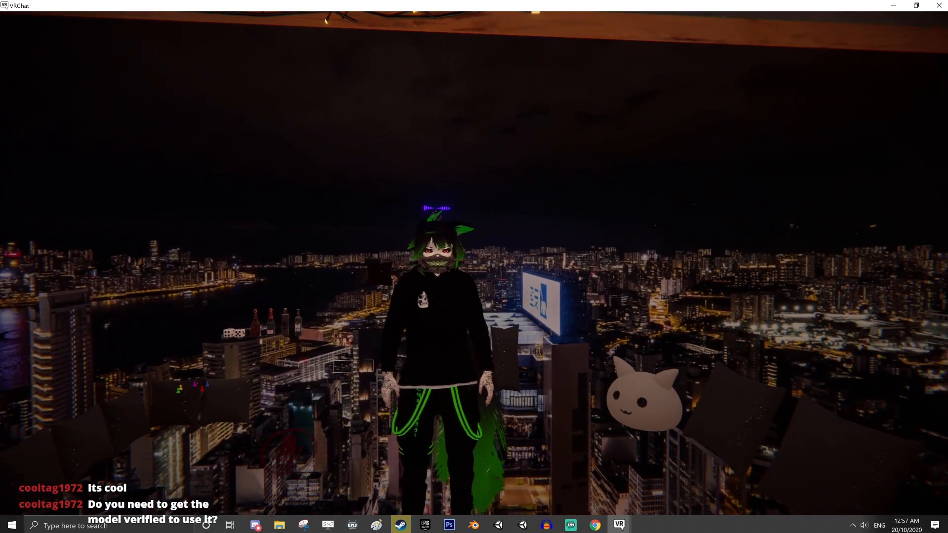
{"action": "key", "text": "c"}
{"action": "key", "text": "w"}
{"action": "key", "text": "d"}
{"action": "key", "text": "a"}
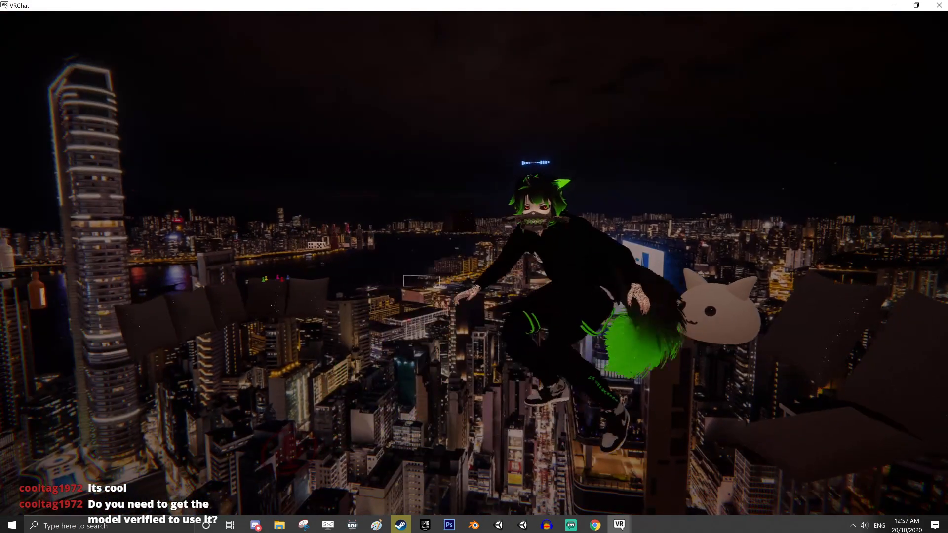
{"action": "key", "text": "c"}
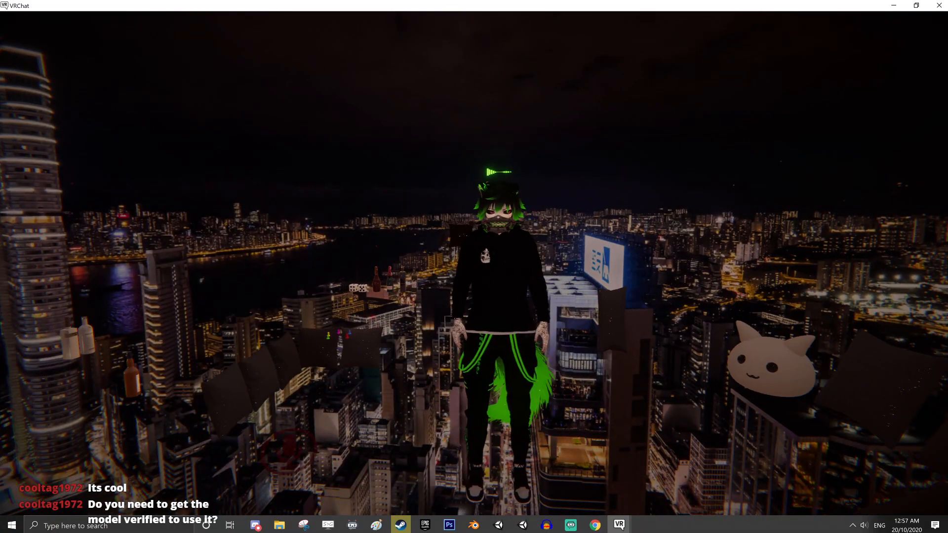
Pick up the champagne bottle with the red top from the ledge behind the sofa and carry it to the mirror
{"action": "key", "text": "w"}
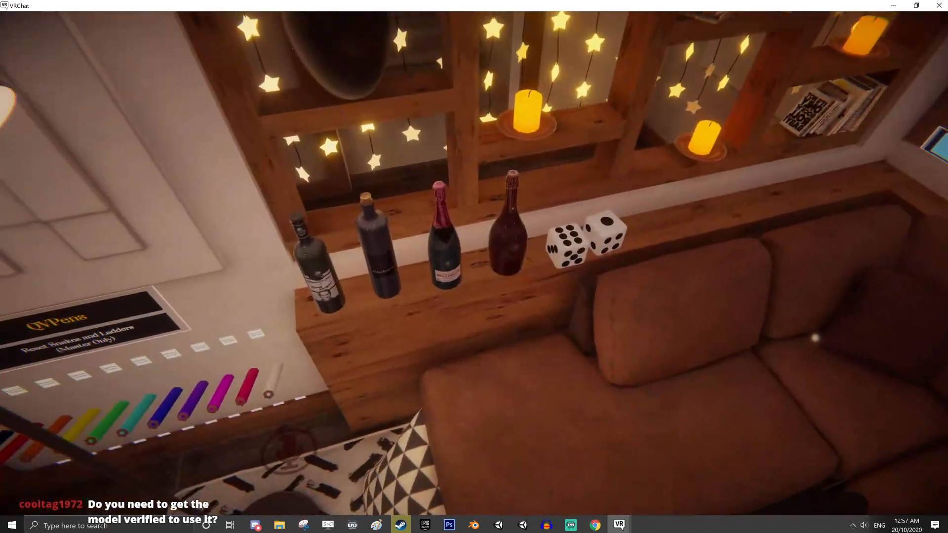
{"action": "left_click", "coordinate": [474, 264]}
{"action": "key", "text": "w"}
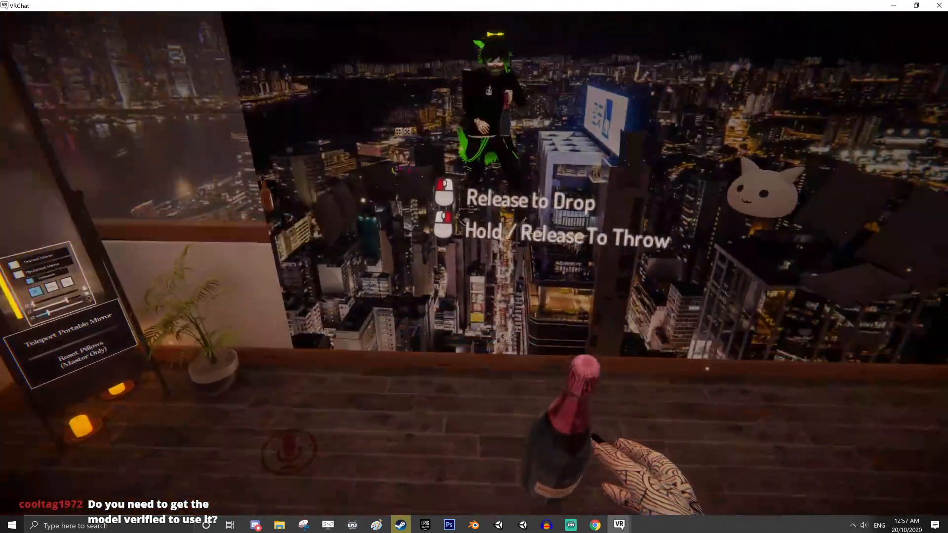
{"action": "key", "text": "w"}
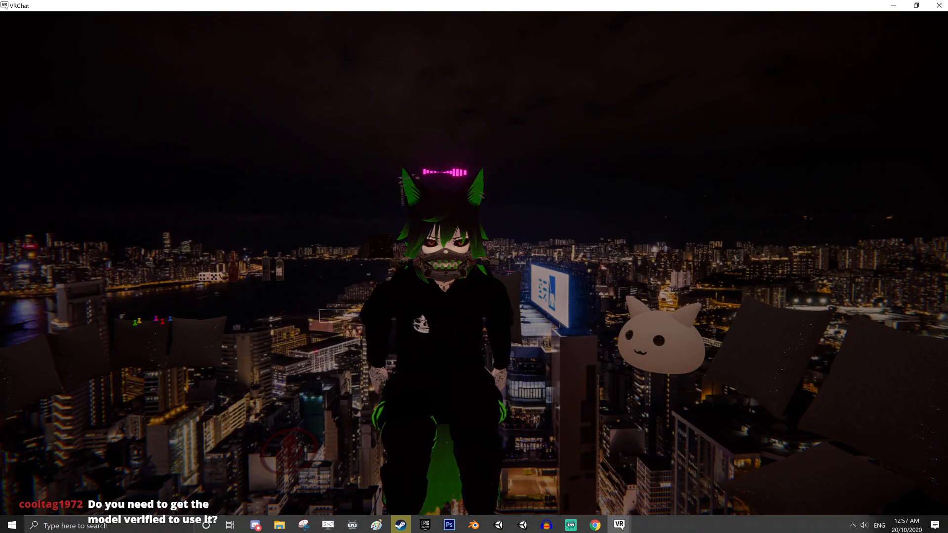
{"action": "key", "text": "Escape"}
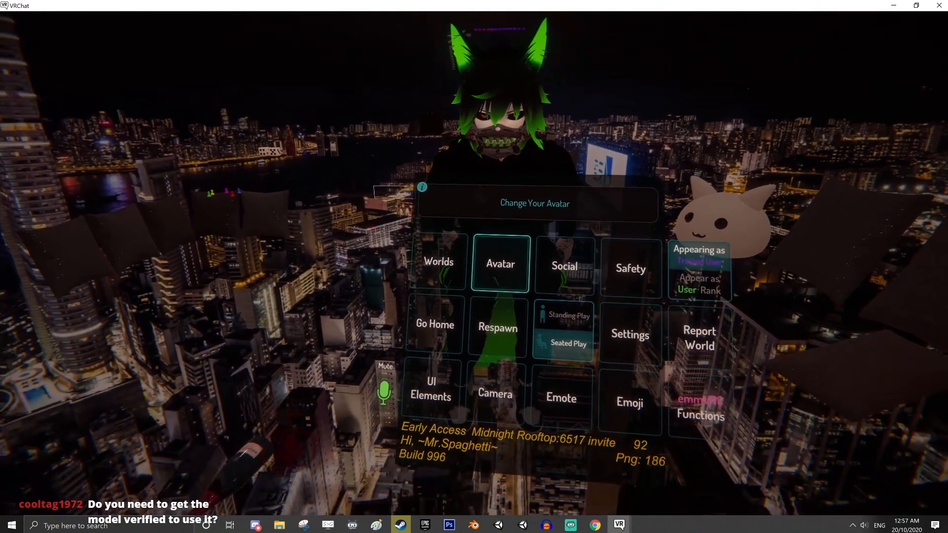
{"action": "left_click", "coordinate": [499, 273]}
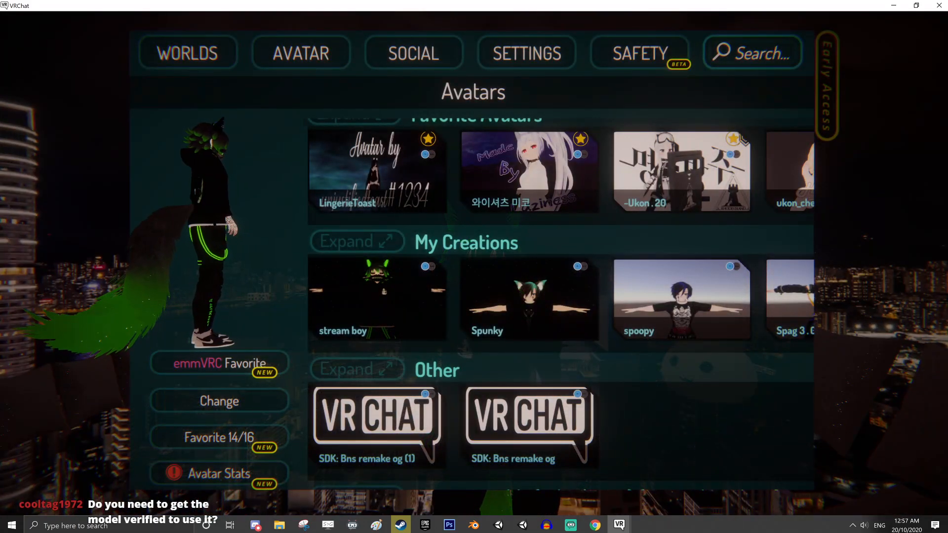
{"action": "key", "text": "Escape"}
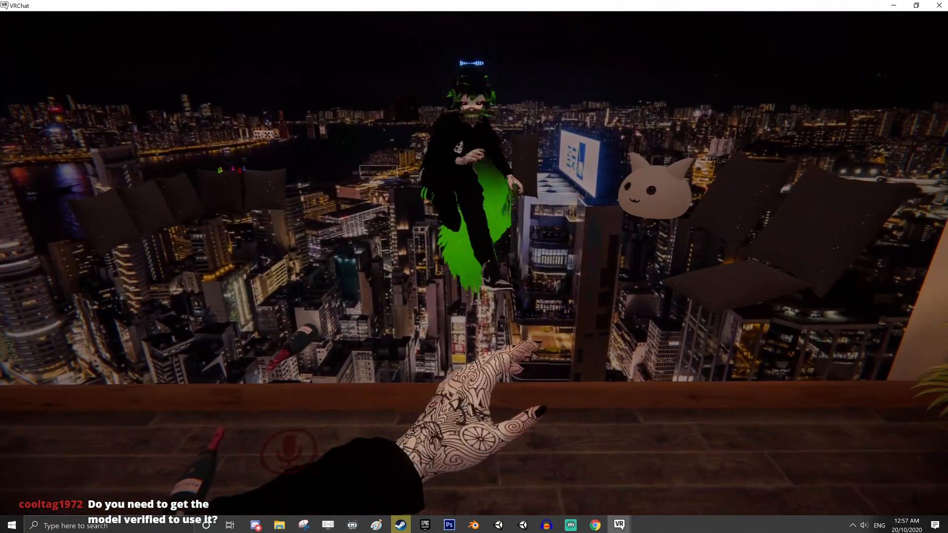
Bring up the avatar list, expand My Creations and look through the uploaded avatars
{"action": "key", "text": "Escape"}
{"action": "left_click", "coordinate": [473, 264]}
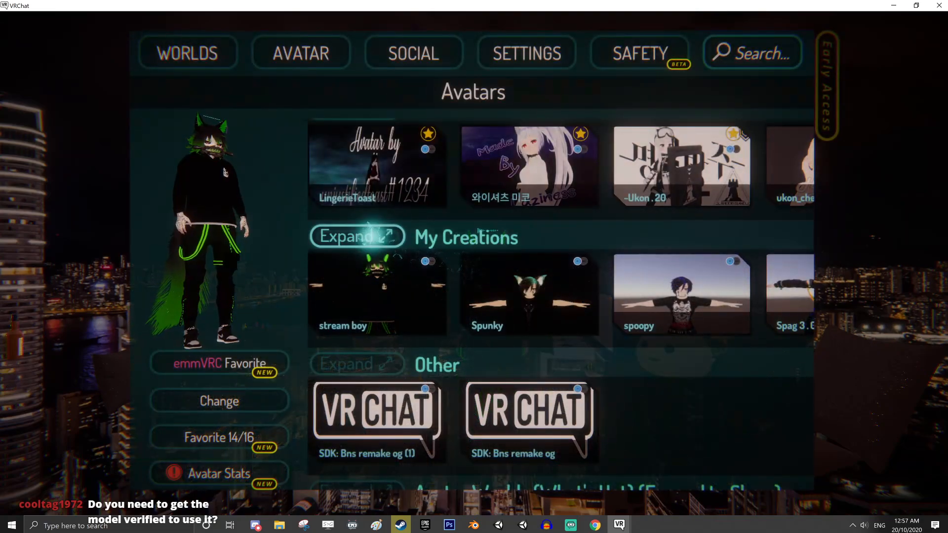
{"action": "left_click_drag", "start_coordinate": [560, 355], "coordinate": [561, 306]}
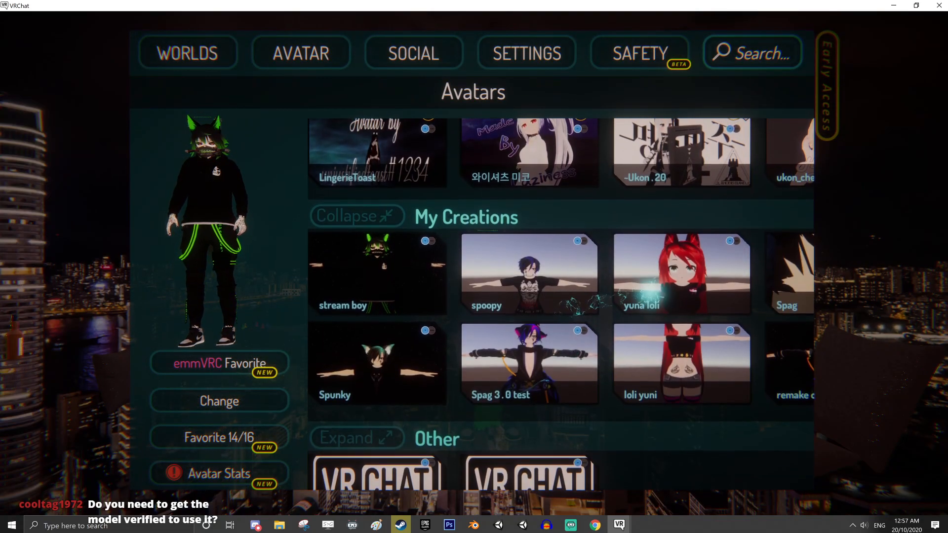
{"action": "left_click_drag", "start_coordinate": [650, 292], "coordinate": [478, 319]}
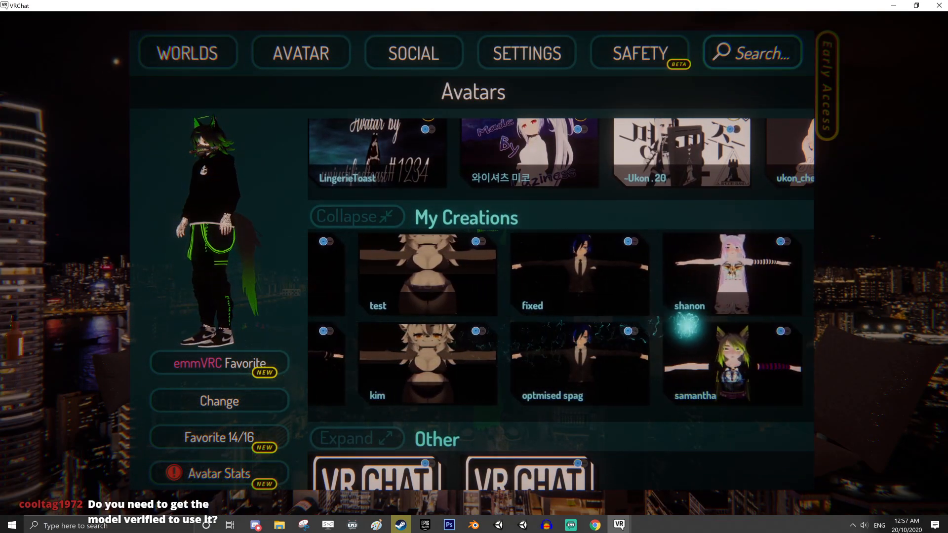
{"action": "left_click_drag", "start_coordinate": [660, 318], "coordinate": [470, 324]}
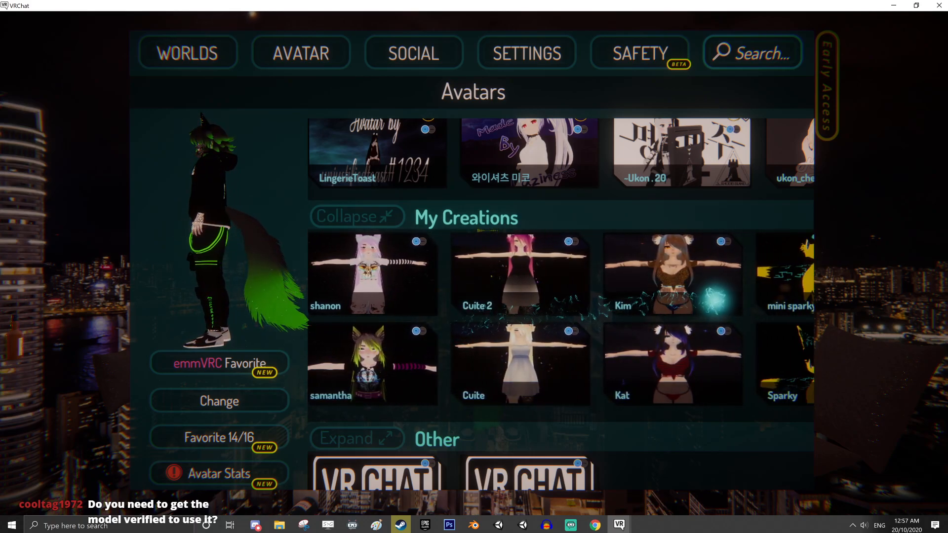
{"action": "left_click_drag", "start_coordinate": [715, 294], "coordinate": [479, 311]}
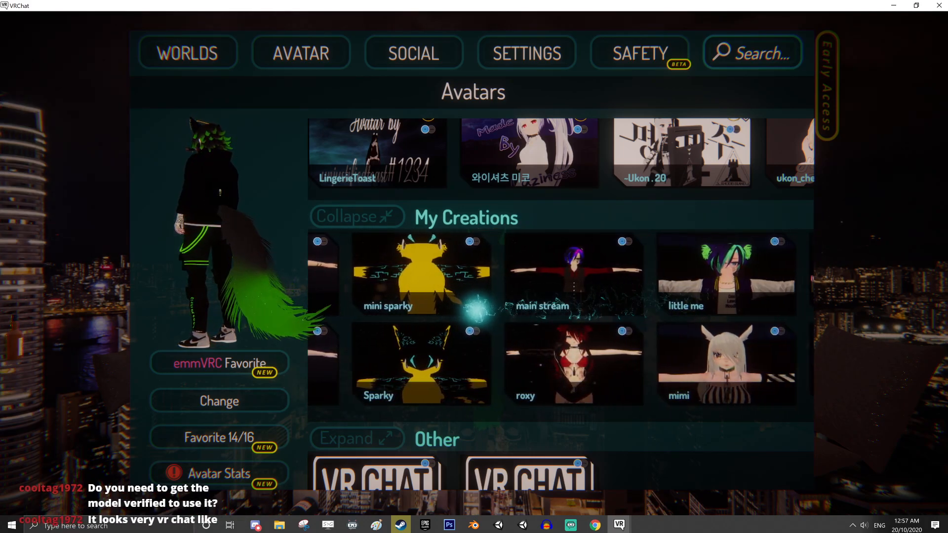
{"action": "left_click_drag", "start_coordinate": [720, 303], "coordinate": [535, 303]}
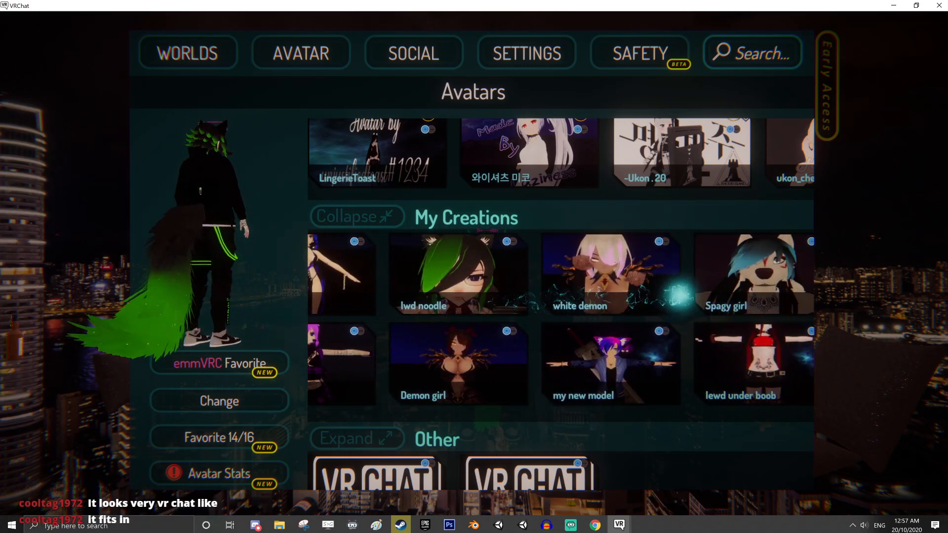
{"action": "left_click_drag", "start_coordinate": [687, 295], "coordinate": [508, 296]}
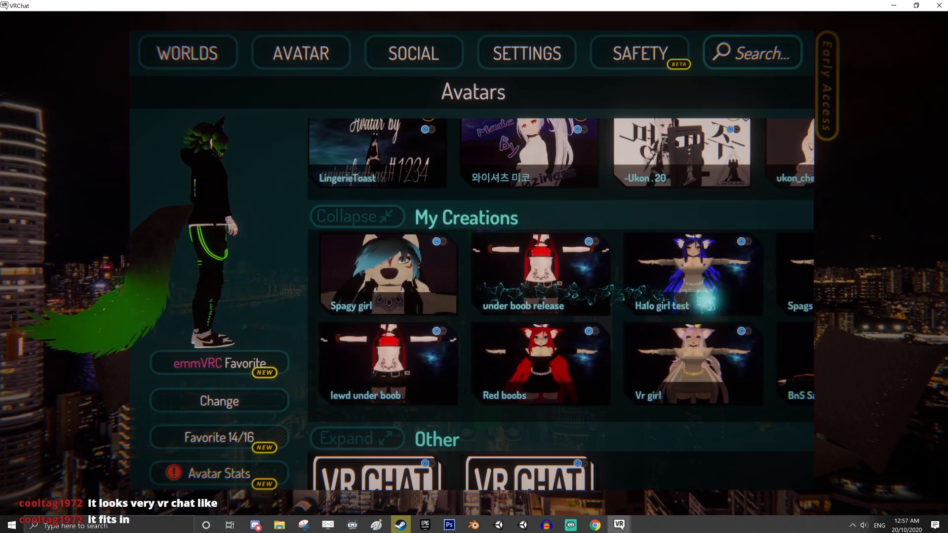
{"action": "left_click_drag", "start_coordinate": [691, 300], "coordinate": [548, 302]}
{"action": "left_click_drag", "start_coordinate": [657, 299], "coordinate": [472, 301]}
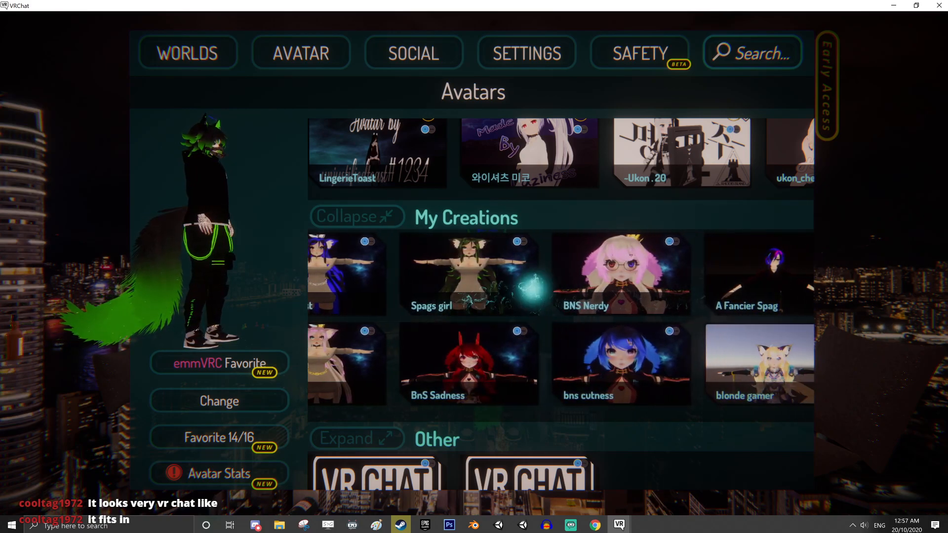
{"action": "left_click_drag", "start_coordinate": [707, 297], "coordinate": [497, 302]}
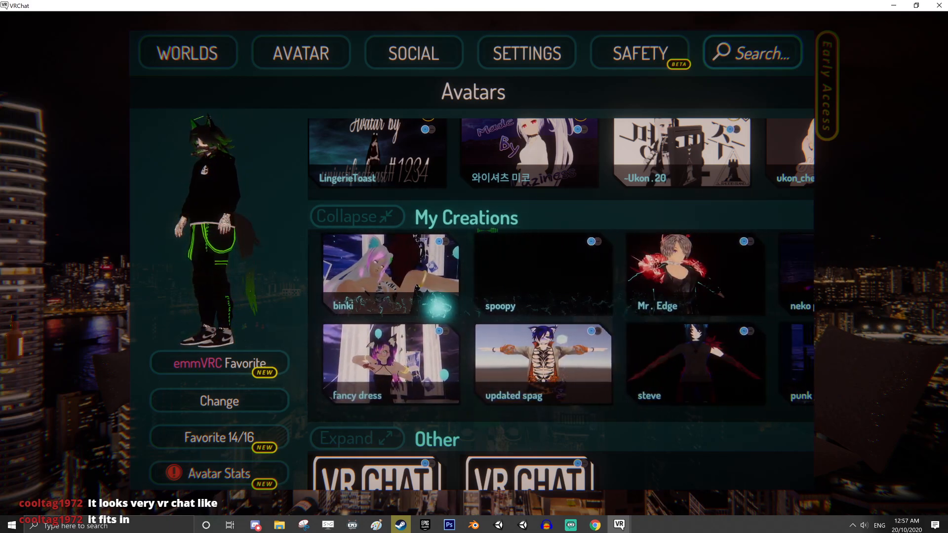
Find the "basic spag no extras" avatar further along My Creations and change into it
{"action": "left_click_drag", "start_coordinate": [439, 307], "coordinate": [282, 334]}
{"action": "left_click", "coordinate": [753, 368]}
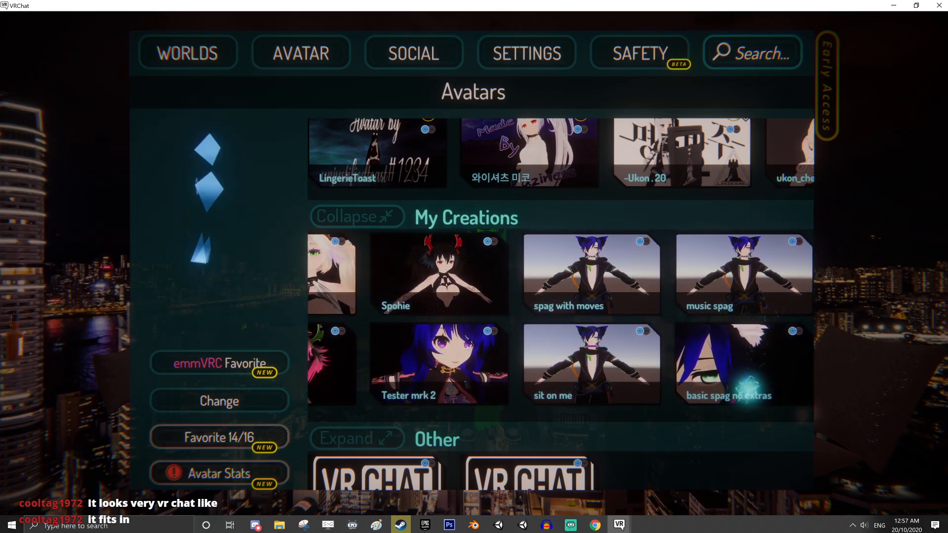
{"action": "left_click", "coordinate": [261, 405]}
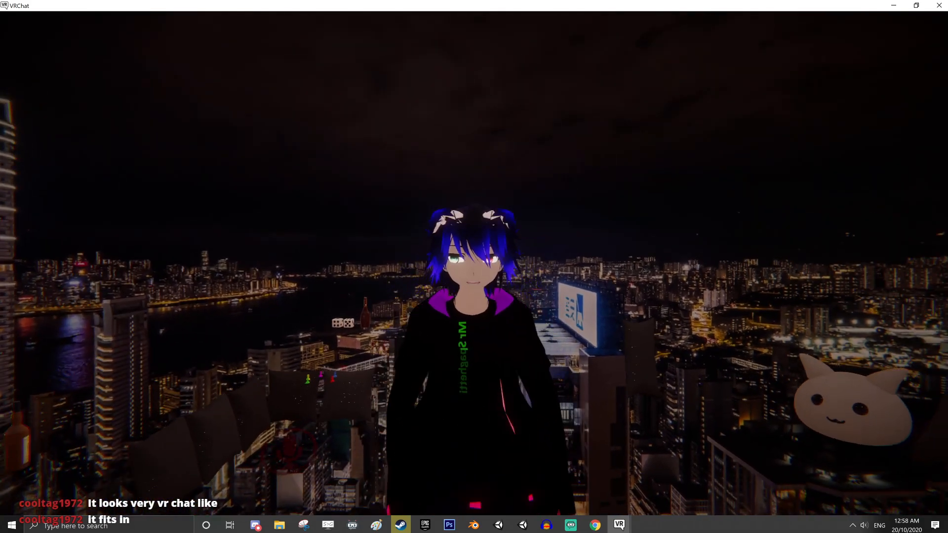
Reopen the avatar list and change into the "stream boy" avatar from My Creations
{"action": "key", "text": "Escape"}
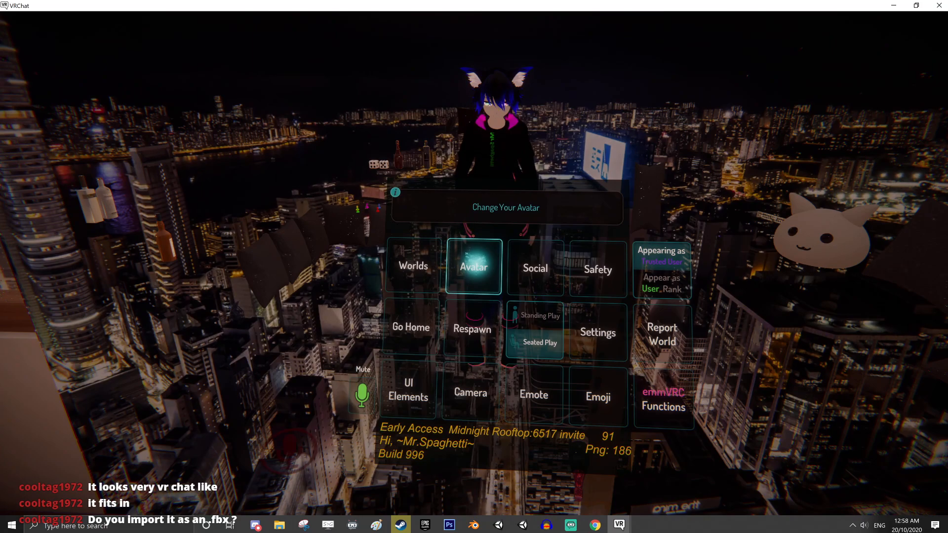
{"action": "left_click", "coordinate": [474, 267]}
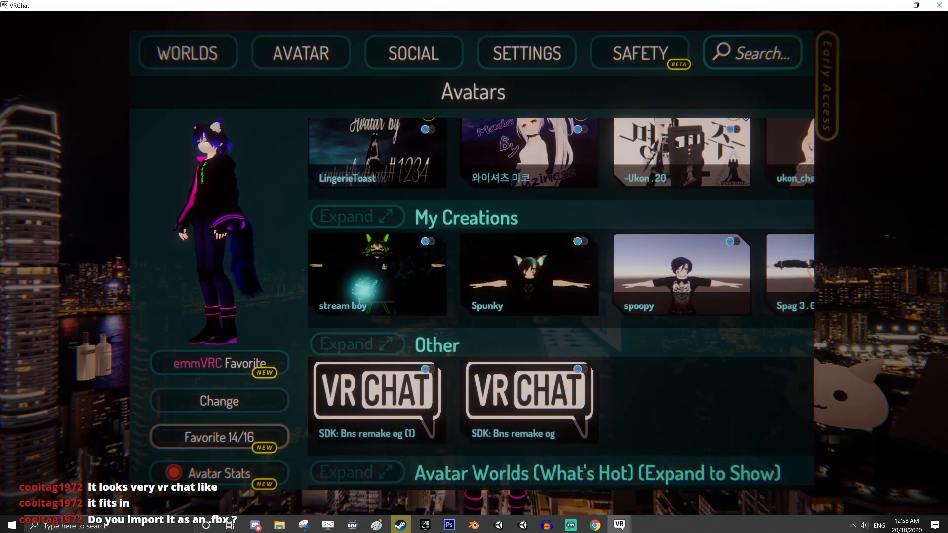
{"action": "left_click_drag", "start_coordinate": [365, 290], "coordinate": [503, 290]}
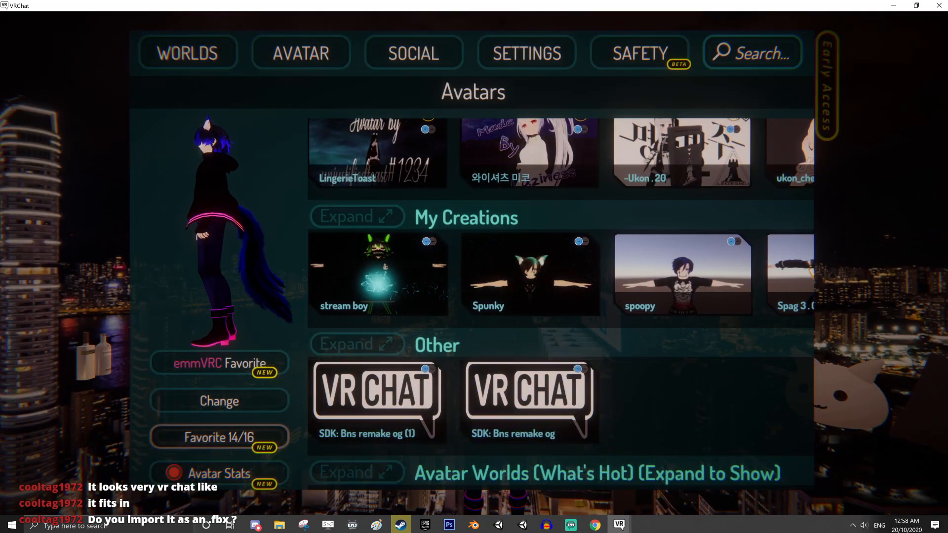
{"action": "left_click", "coordinate": [370, 284]}
{"action": "left_click", "coordinate": [220, 401]}
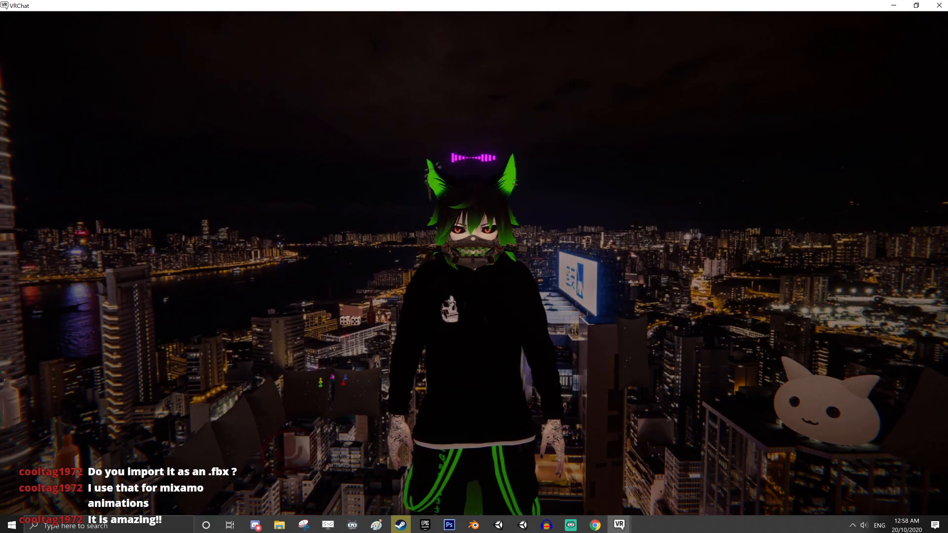
Switch to Unity, enlarge the Scene view and examine the Eboy avatar's full body and face
{"action": "key", "text": "alt+Tab"}
{"action": "key", "text": "alt+Tab"}
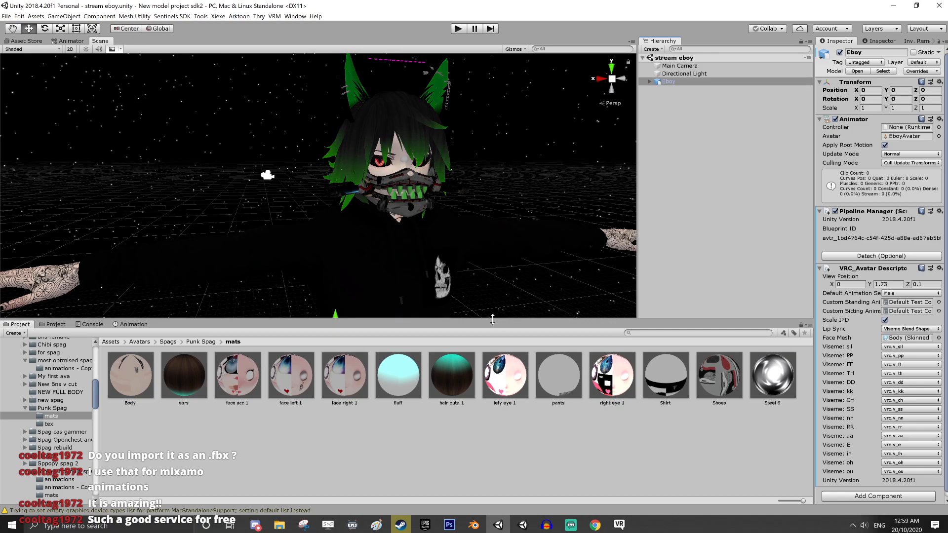
{"action": "left_click_drag", "start_coordinate": [491, 321], "coordinate": [491, 374]}
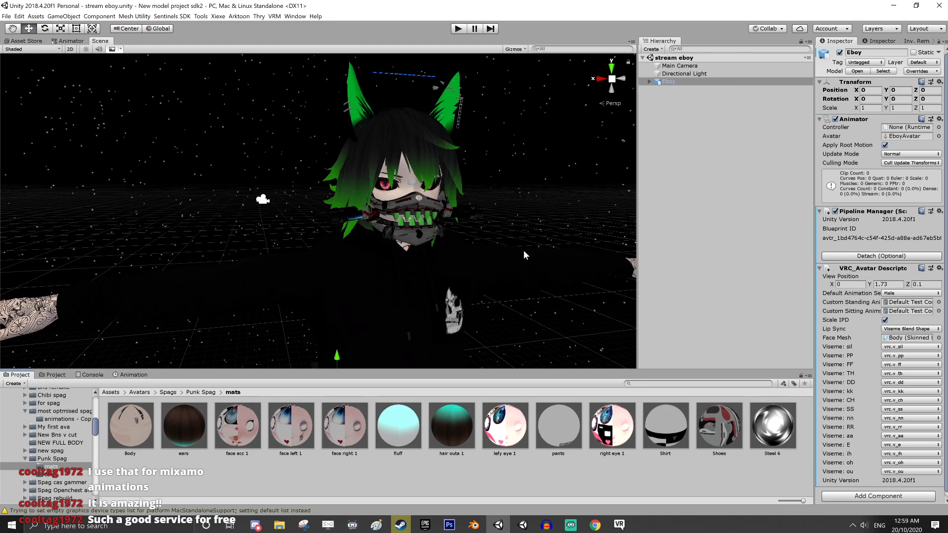
{"action": "scroll", "coordinate": [536, 274], "scroll_direction": "down", "scroll_amount": 5}
{"action": "scroll", "coordinate": [530, 282], "scroll_direction": "up", "scroll_amount": 2}
{"action": "middle_click_drag", "start_coordinate": [548, 328], "coordinate": [504, 245]}
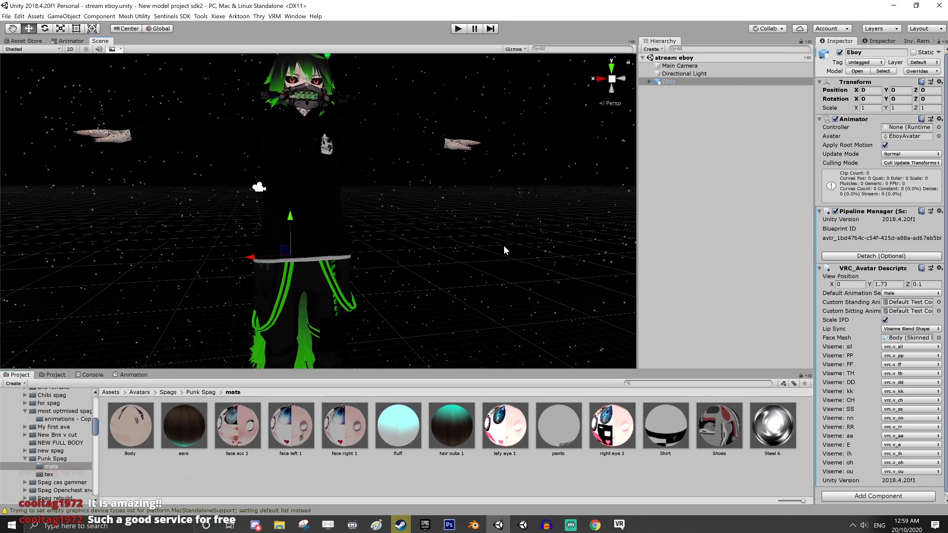
{"action": "scroll", "coordinate": [501, 247], "scroll_direction": "up", "scroll_amount": 4}
{"action": "scroll", "coordinate": [517, 297], "scroll_direction": "up", "scroll_amount": 3}
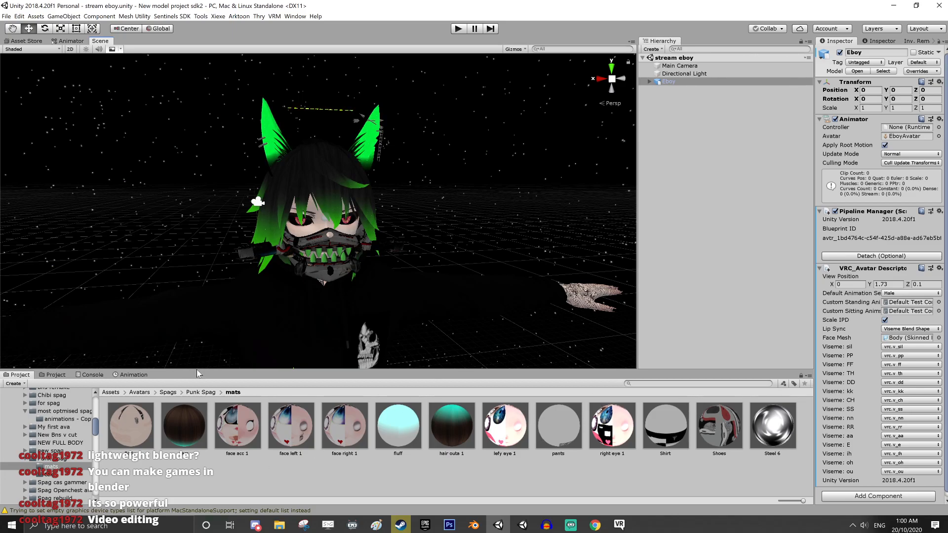
Enlarge the Project browser and collapse the expanded avatar folders from the Streaming main one through Under boob girl
{"action": "left_click_drag", "start_coordinate": [199, 370], "coordinate": [197, 295]}
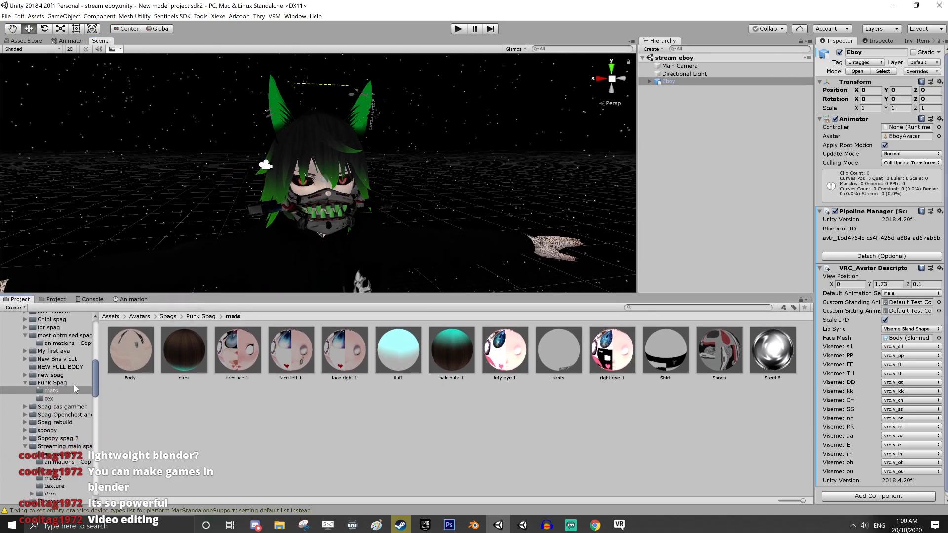
{"action": "left_click", "coordinate": [25, 446]}
{"action": "left_click", "coordinate": [25, 462]}
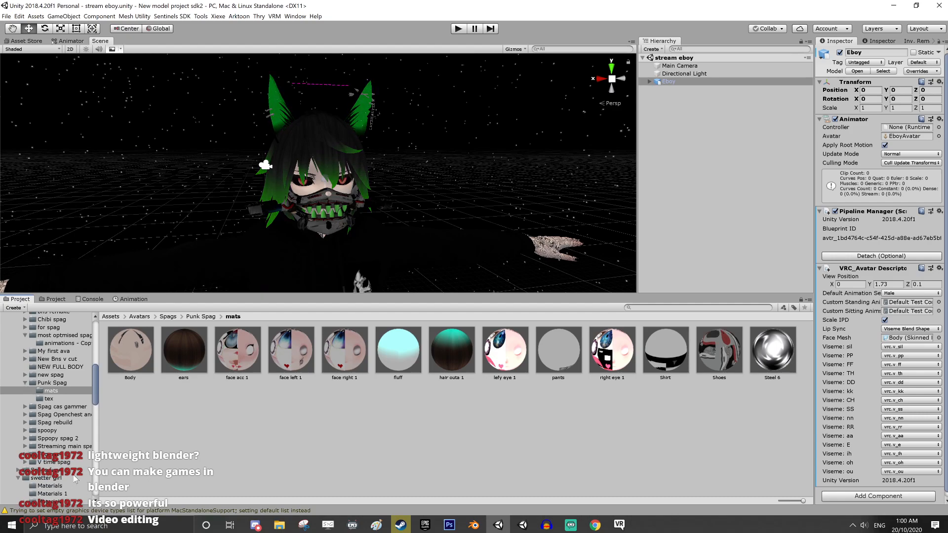
{"action": "scroll", "coordinate": [22, 420], "scroll_direction": "down", "scroll_amount": 3}
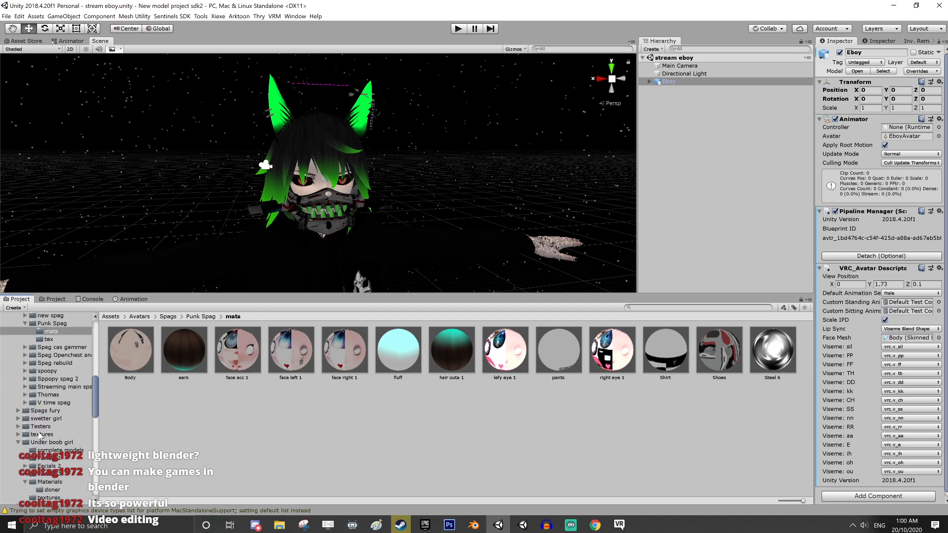
{"action": "left_click", "coordinate": [18, 413]}
{"action": "left_click", "coordinate": [18, 413]}
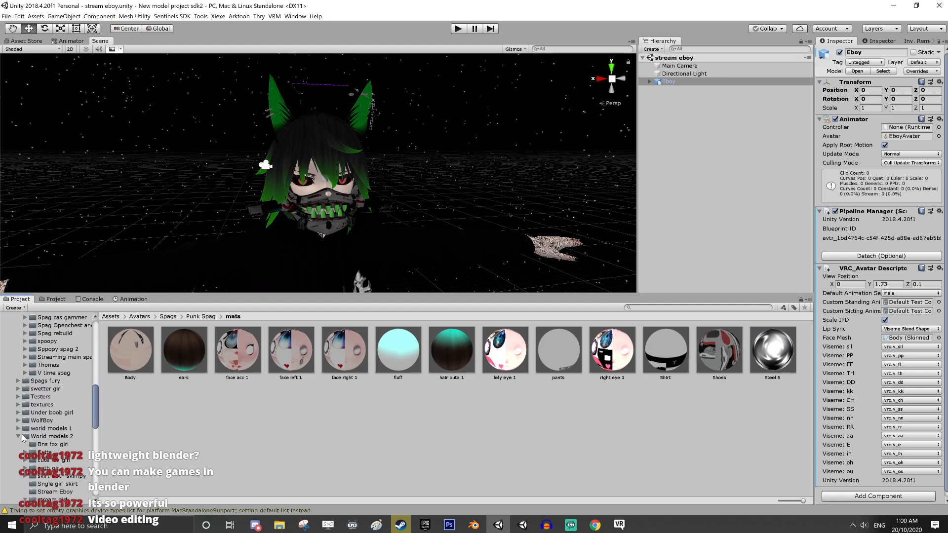
Show the contents of World models 2 and collapse its folder tree, along with the EvesDanceMotion and textures folders
{"action": "left_click", "coordinate": [22, 437]}
{"action": "left_click", "coordinate": [19, 437]}
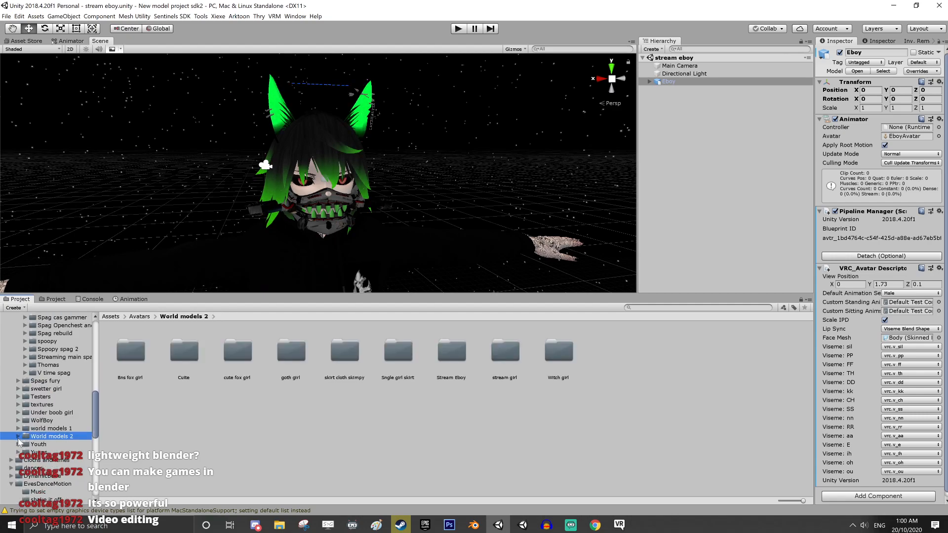
{"action": "scroll", "coordinate": [14, 464], "scroll_direction": "down", "scroll_amount": 1}
{"action": "left_click", "coordinate": [12, 455]}
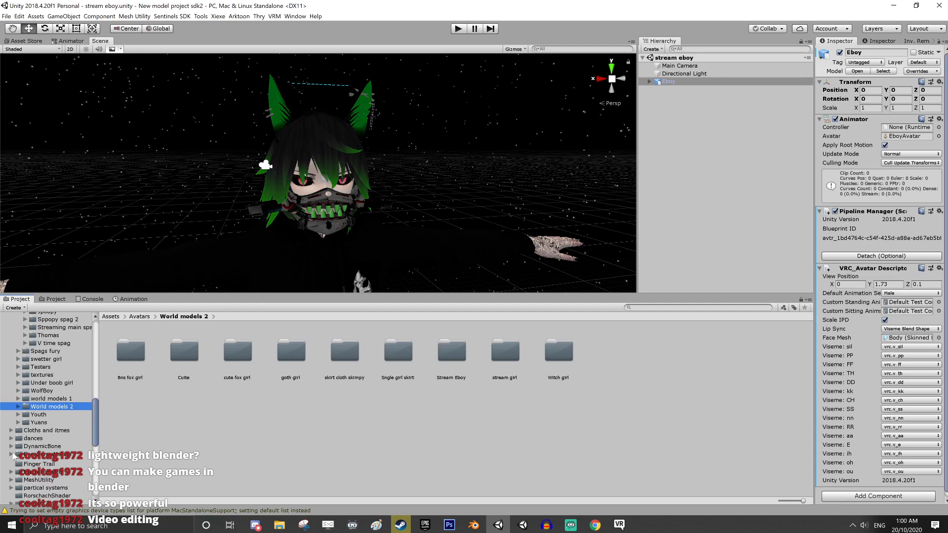
{"action": "scroll", "coordinate": [18, 429], "scroll_direction": "down", "scroll_amount": 4}
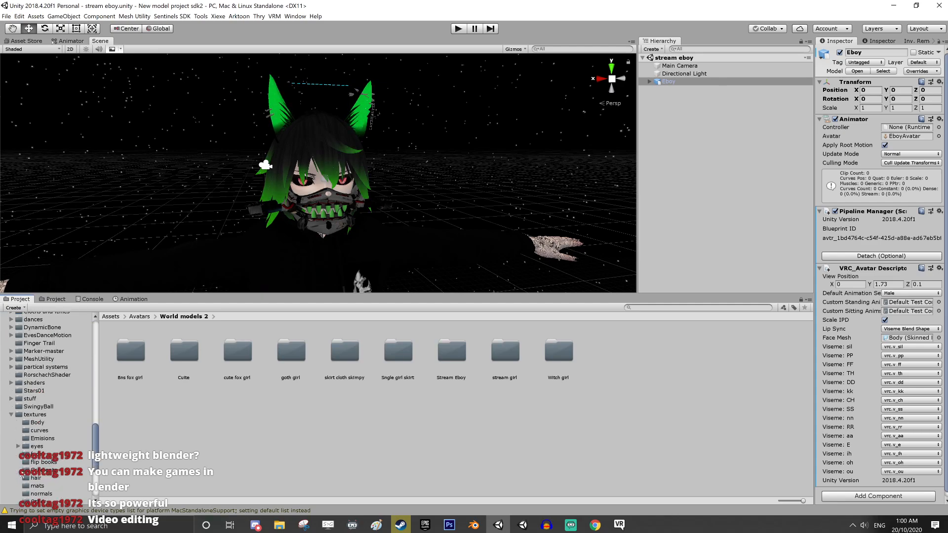
{"action": "left_click", "coordinate": [11, 415]}
{"action": "scroll", "coordinate": [13, 418], "scroll_direction": "up", "scroll_amount": 9}
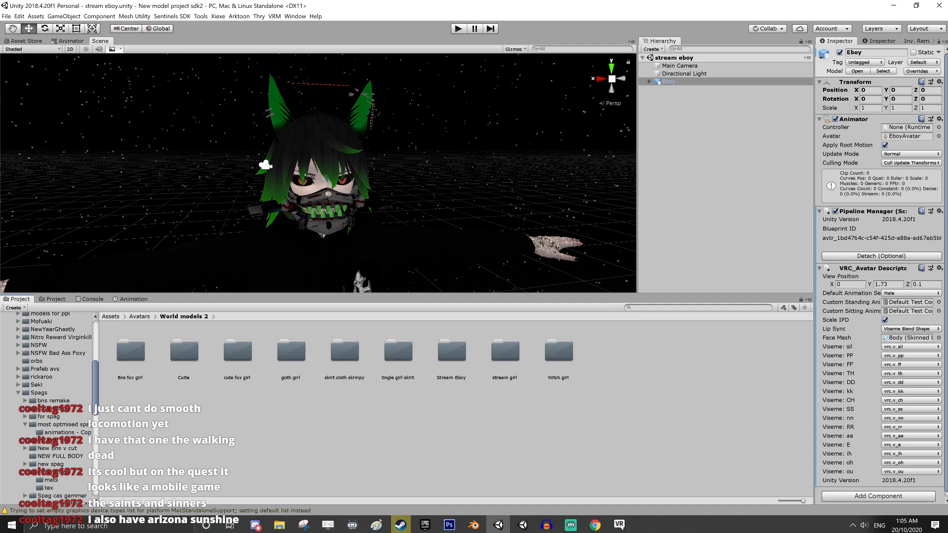
Switch from Unity to another open window
{"action": "key", "text": "alt+Tab"}
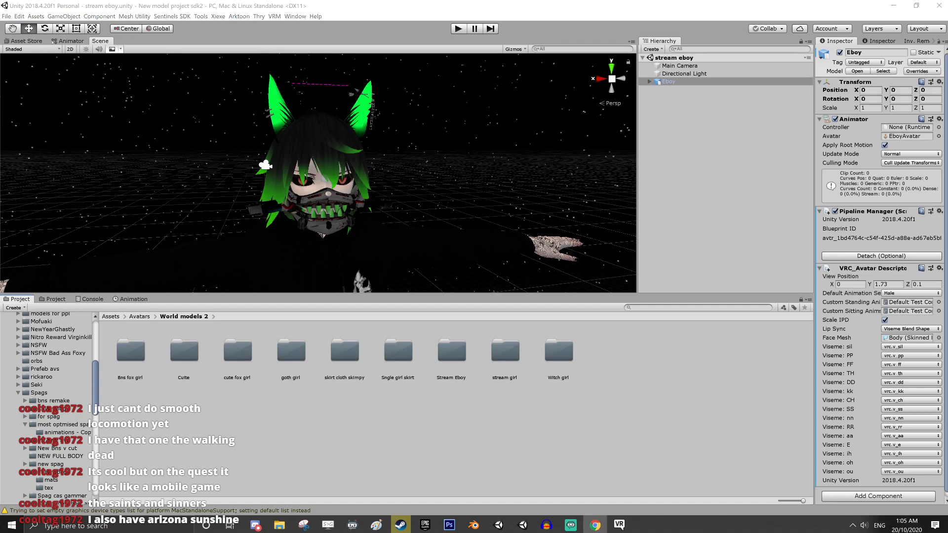